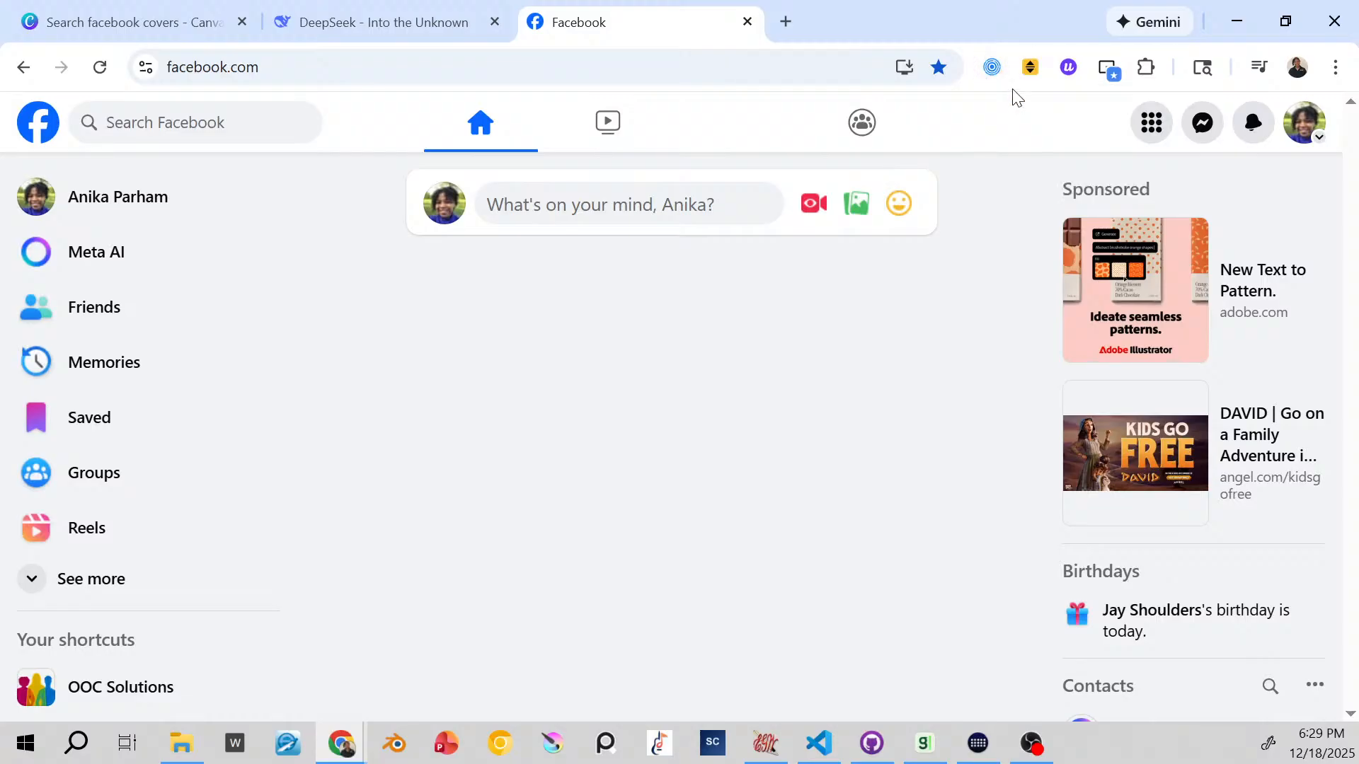
Step: View the UnDistracted extension's Facebook options, then search the web for "undistracted chrome extension" and open its Chrome Web Store page
left_click(992, 68)
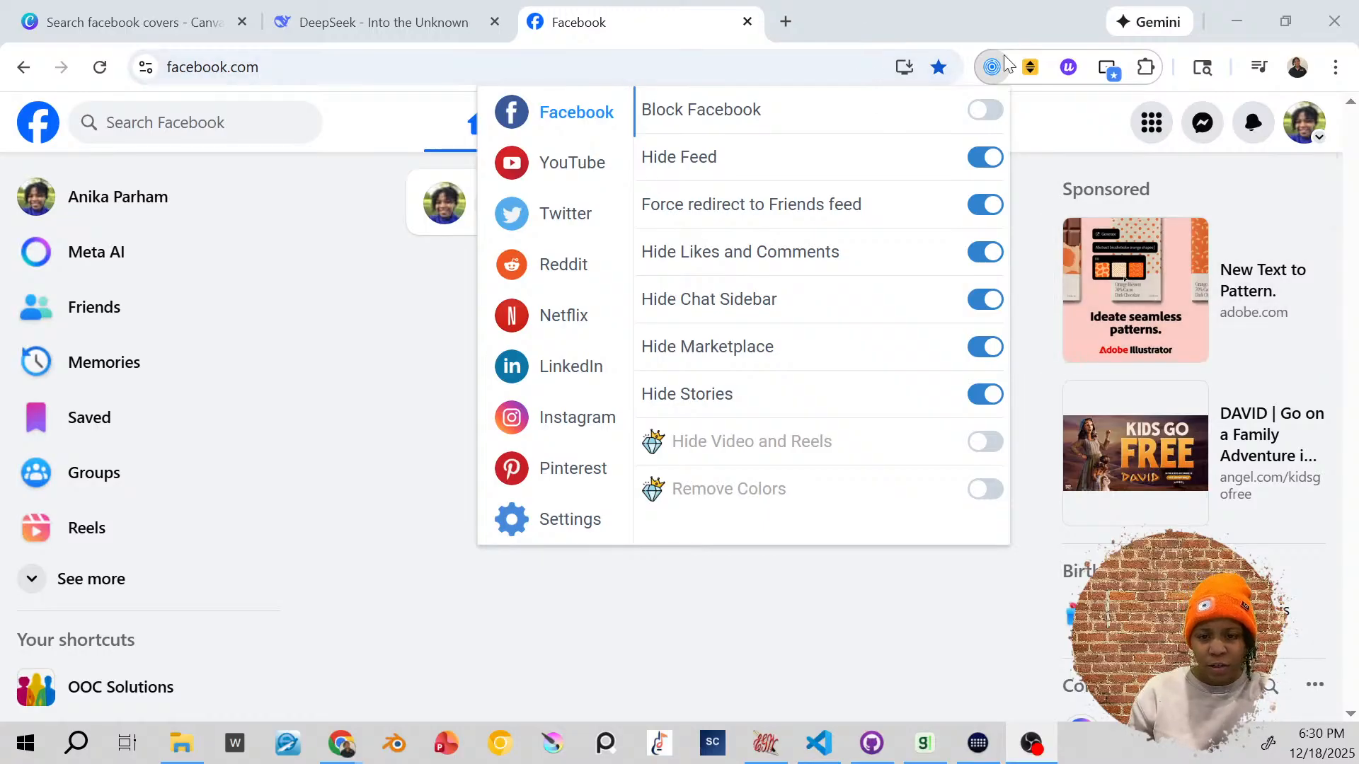
left_click(779, 29)
type("undis")
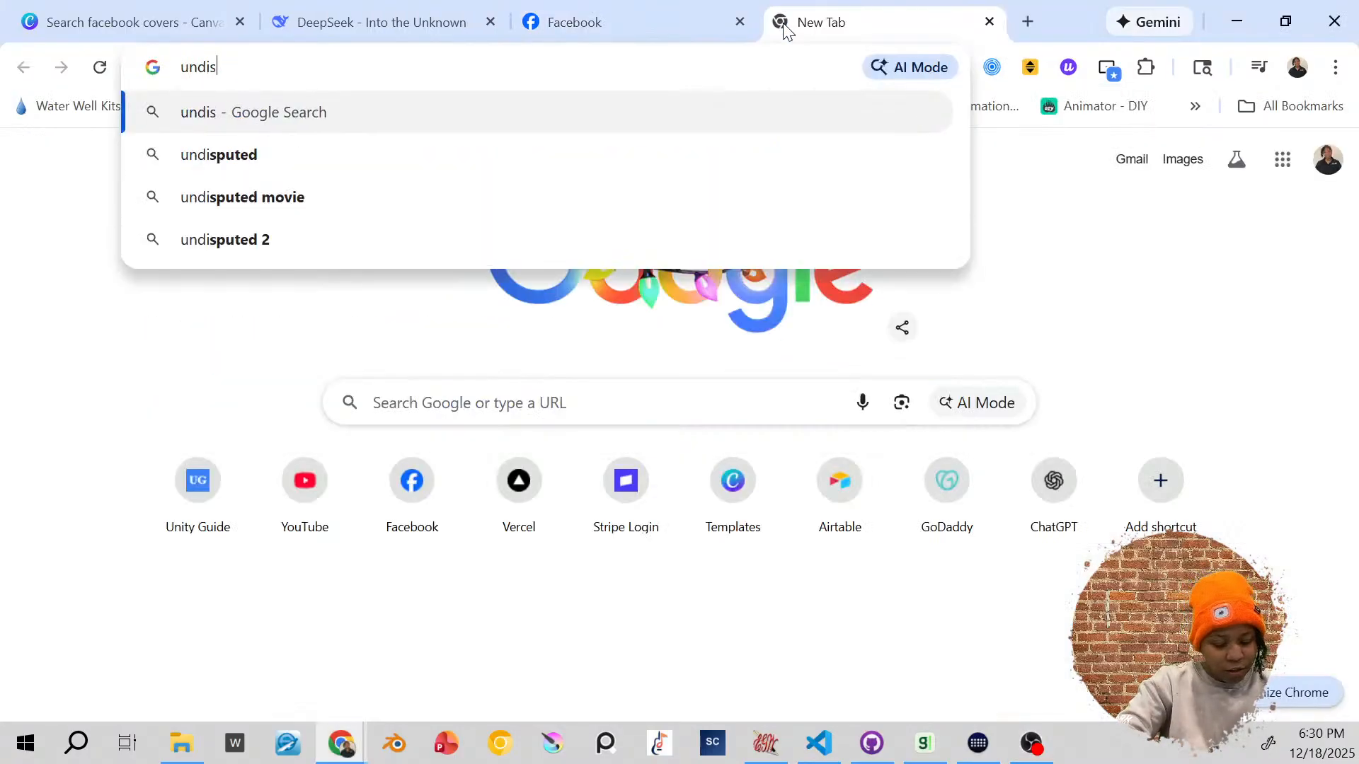
type("tracted")
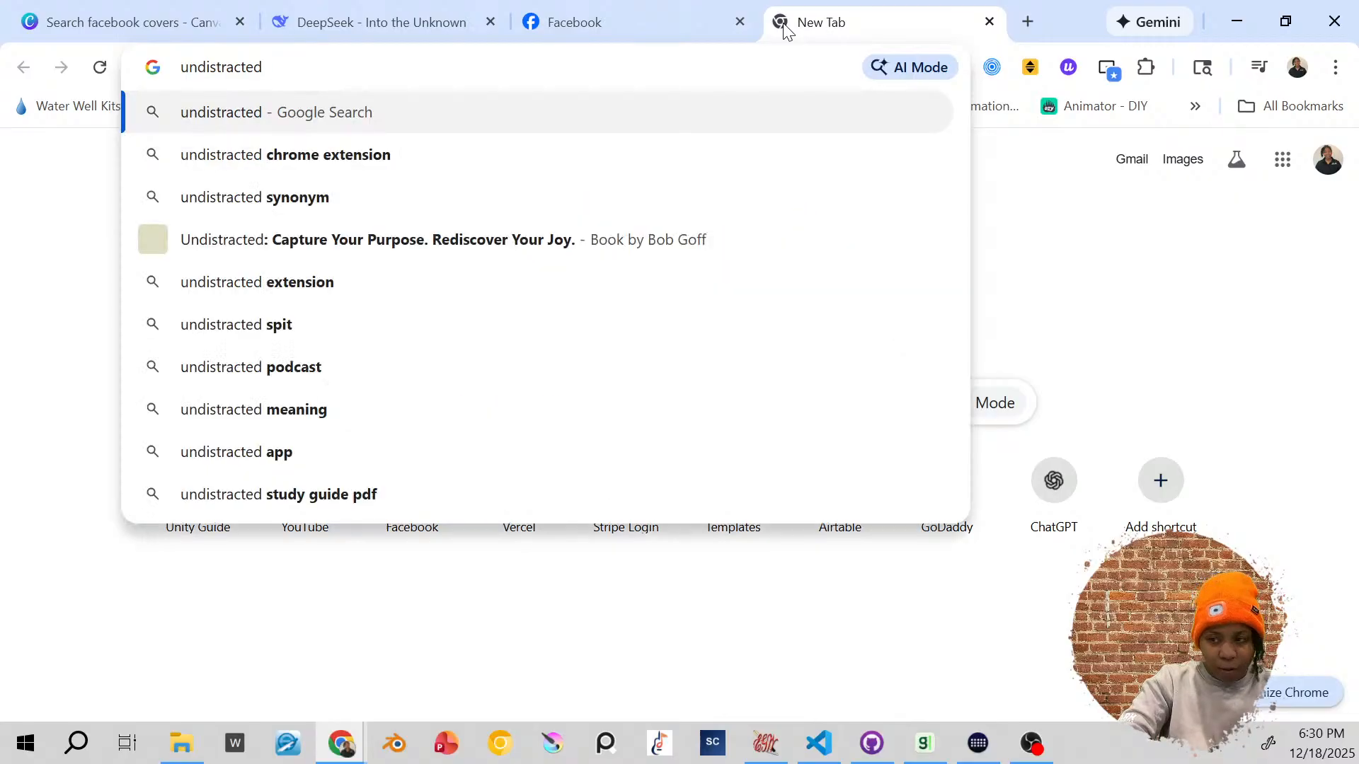
type(" chrome")
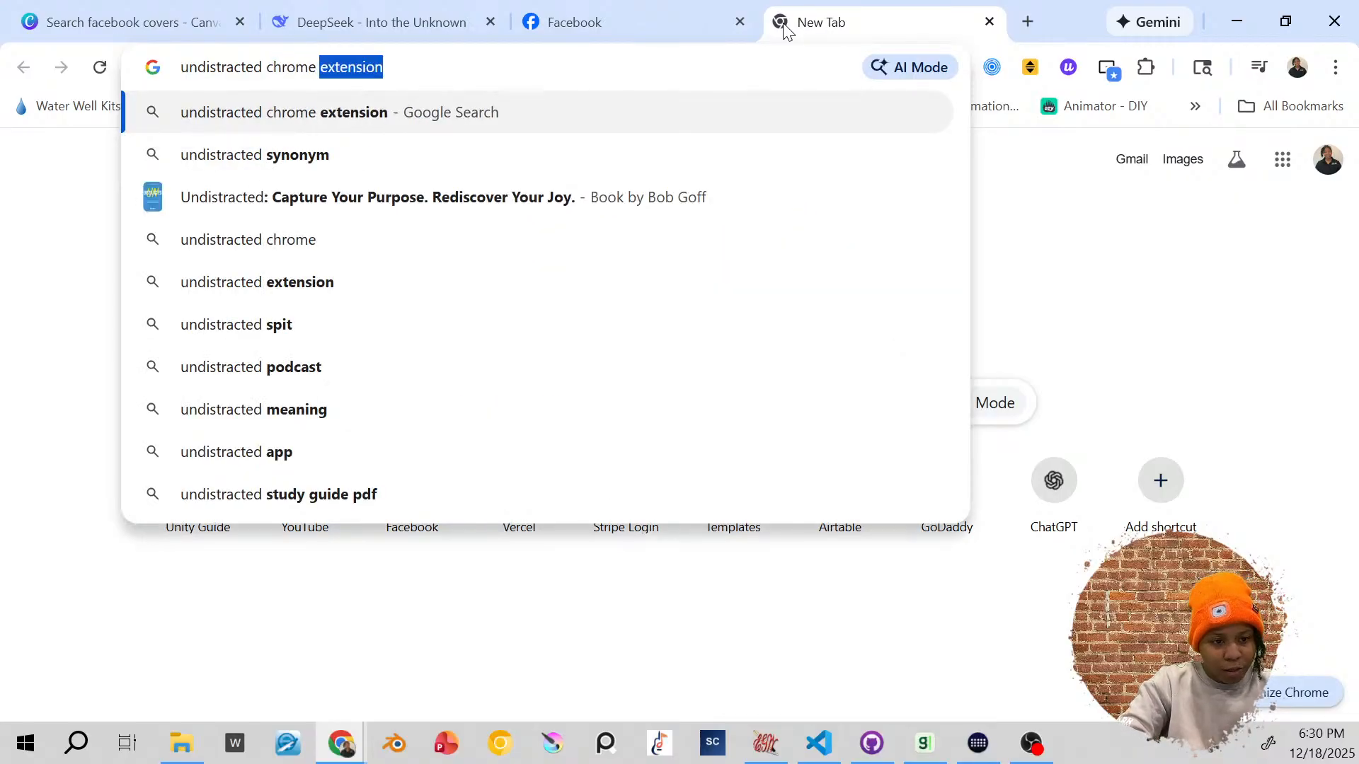
key("Return")
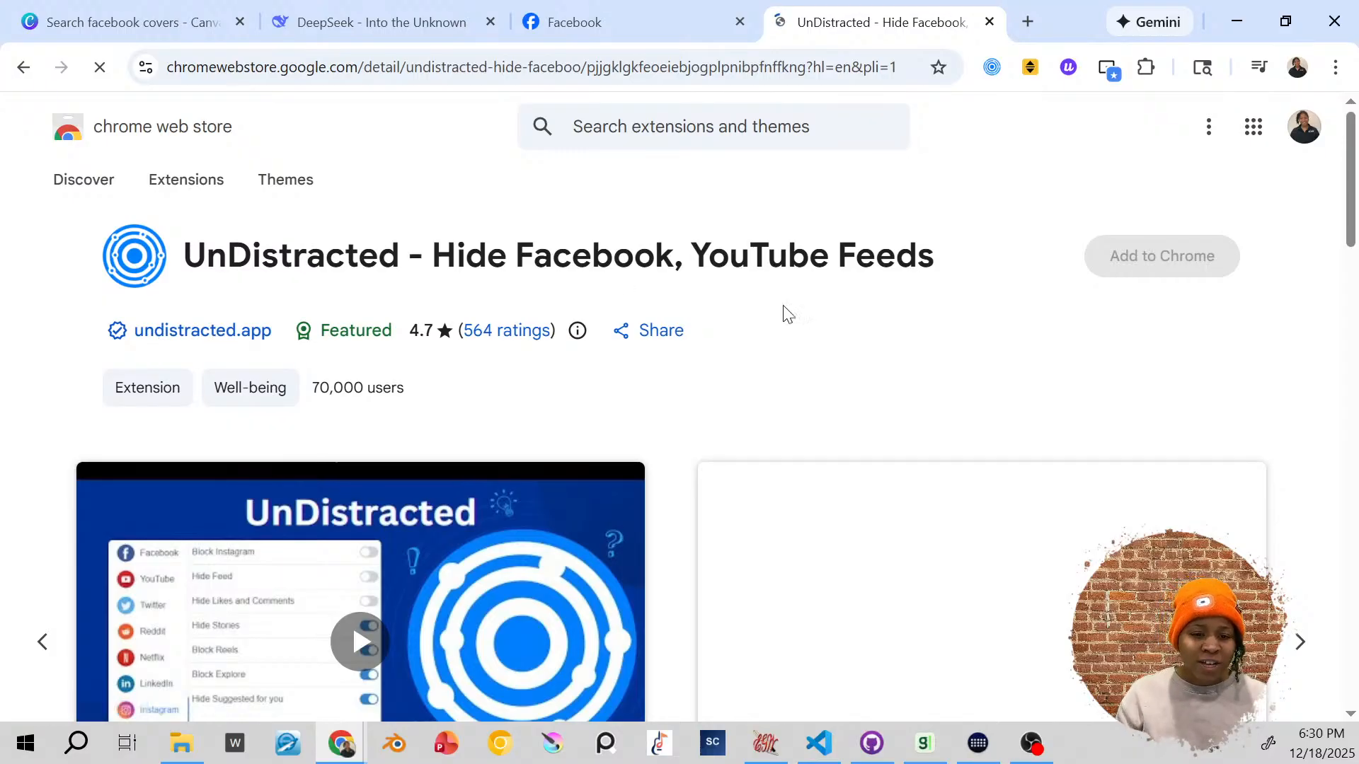
scroll(814, 330, "down", 3)
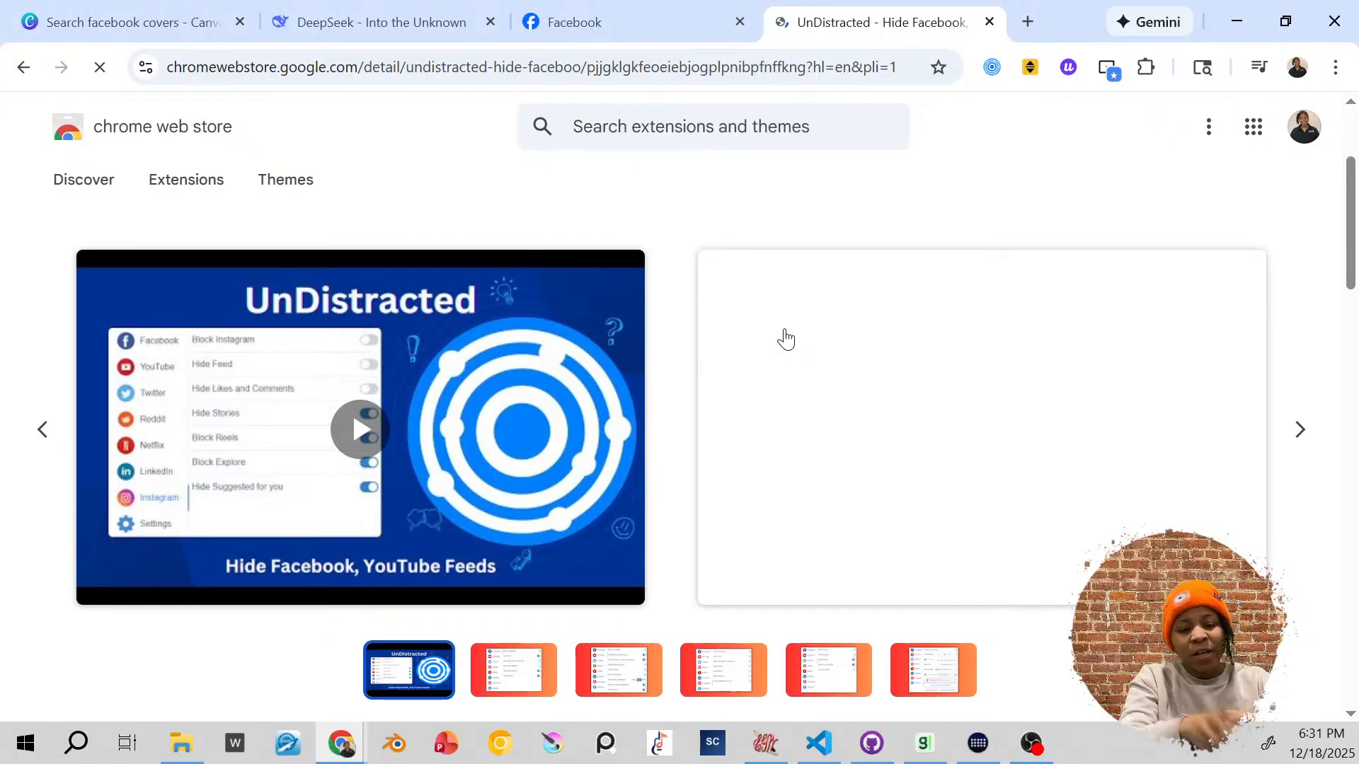
Step: Return to Facebook and review which Facebook elements the UnDistracted extension is set to hide
left_click(613, 23)
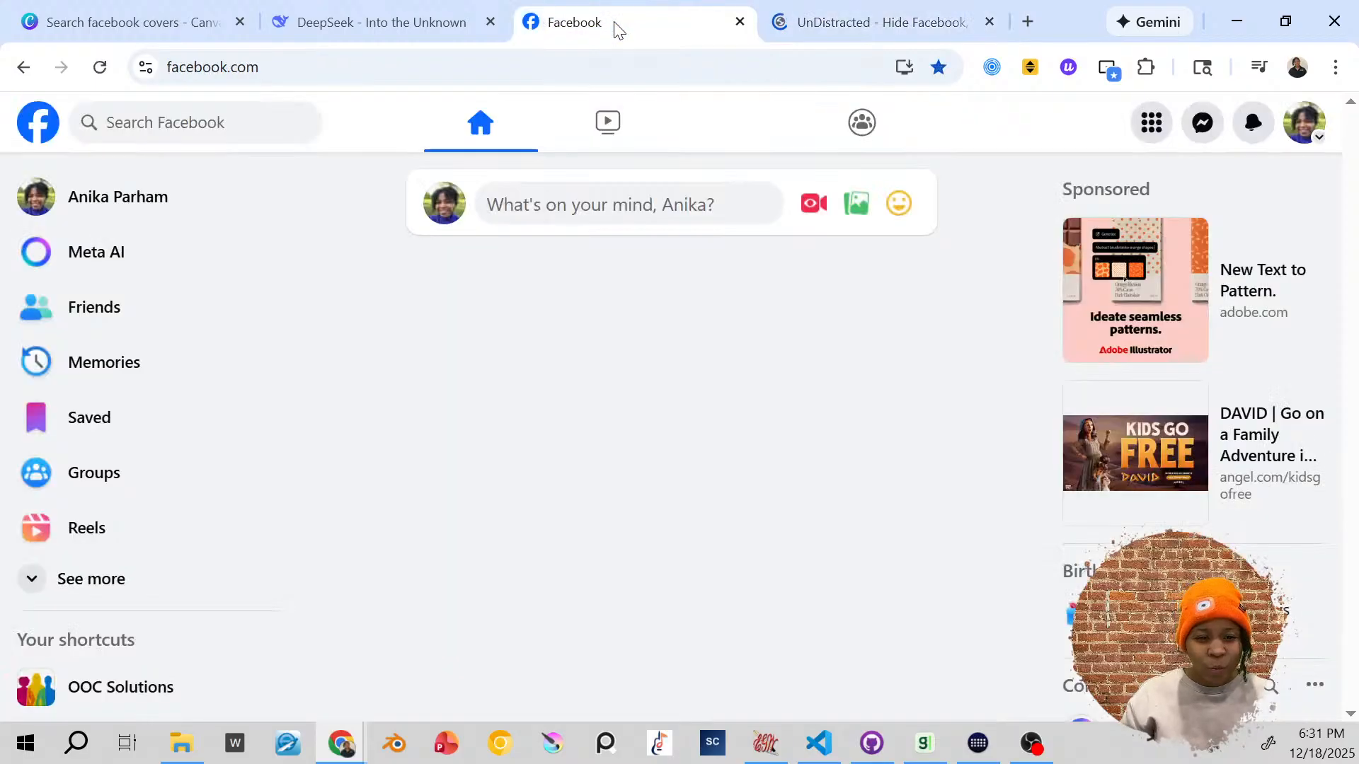
left_click(992, 66)
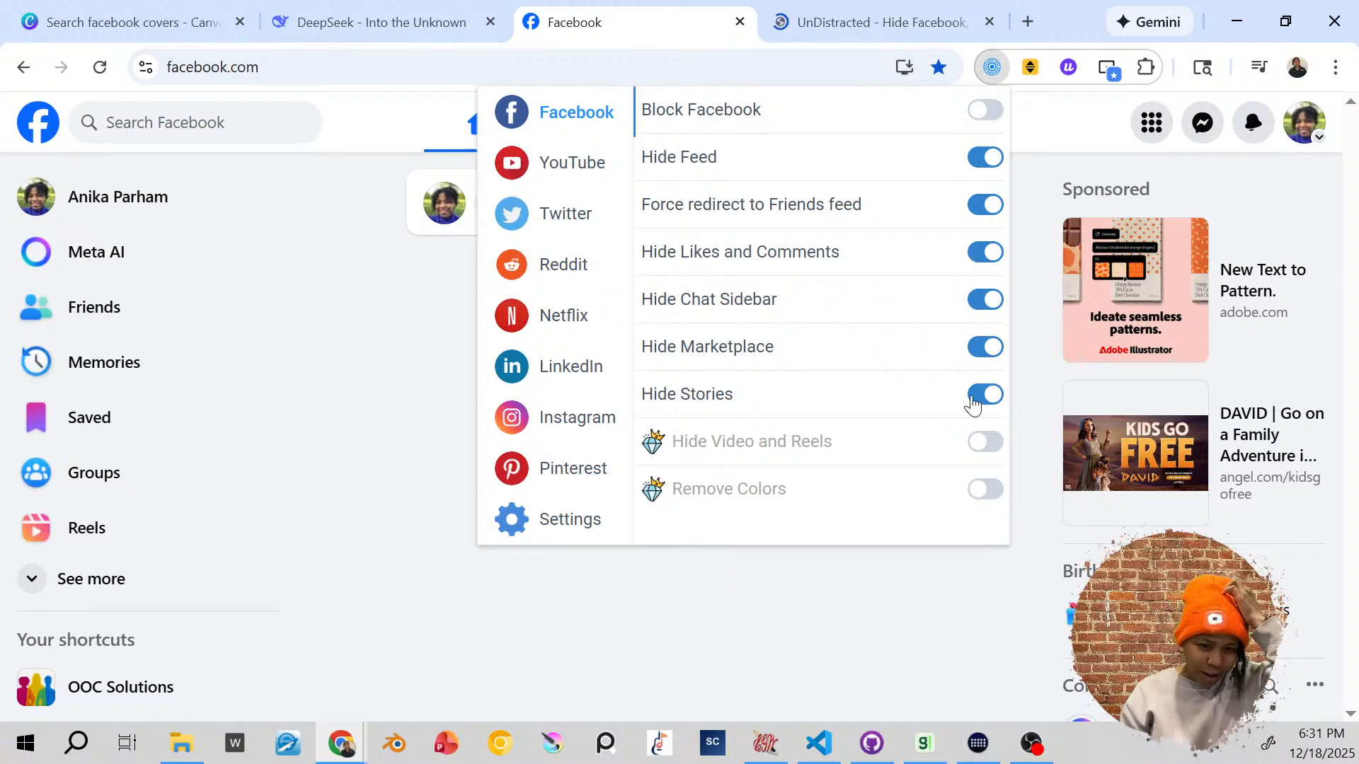
left_click(351, 180)
Step: Search Facebook for "OOC Solutions" and open the matching private group
left_click(264, 116)
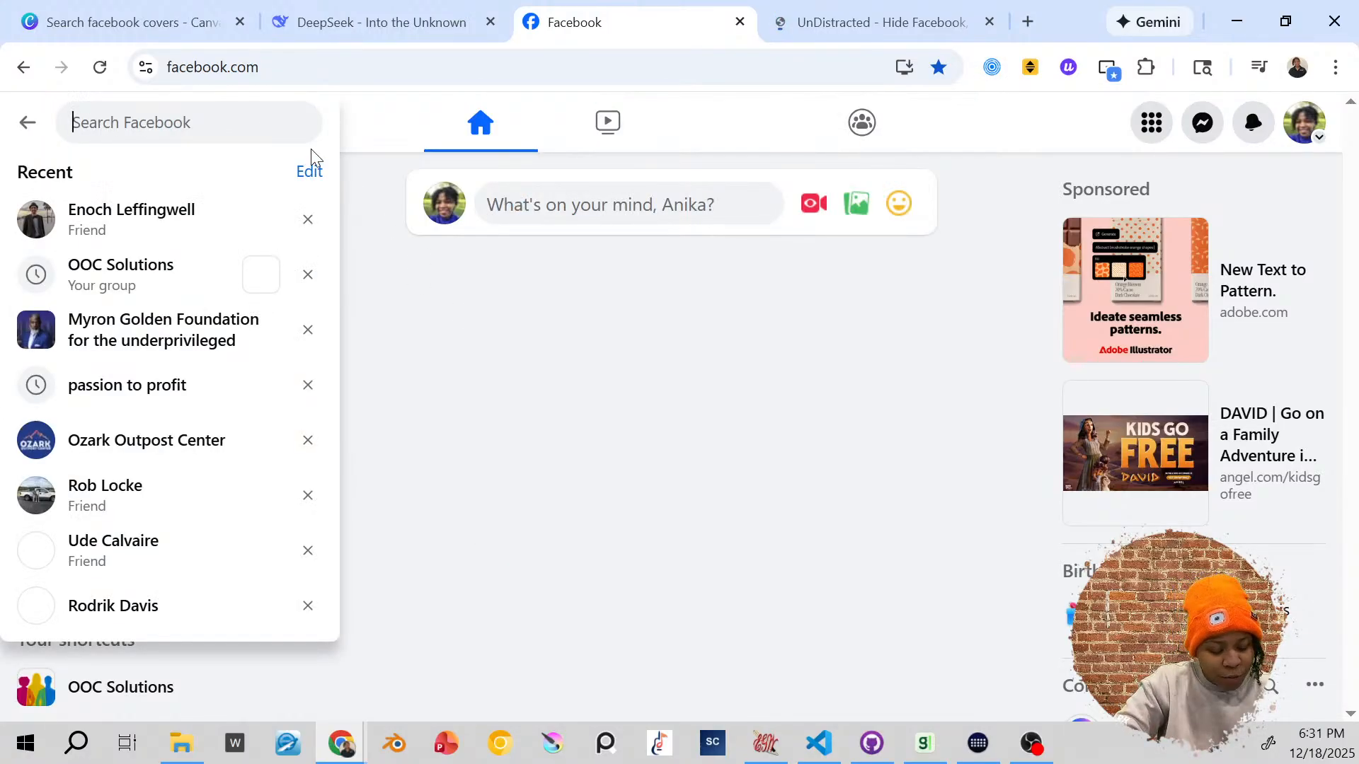
type("ooC Solut")
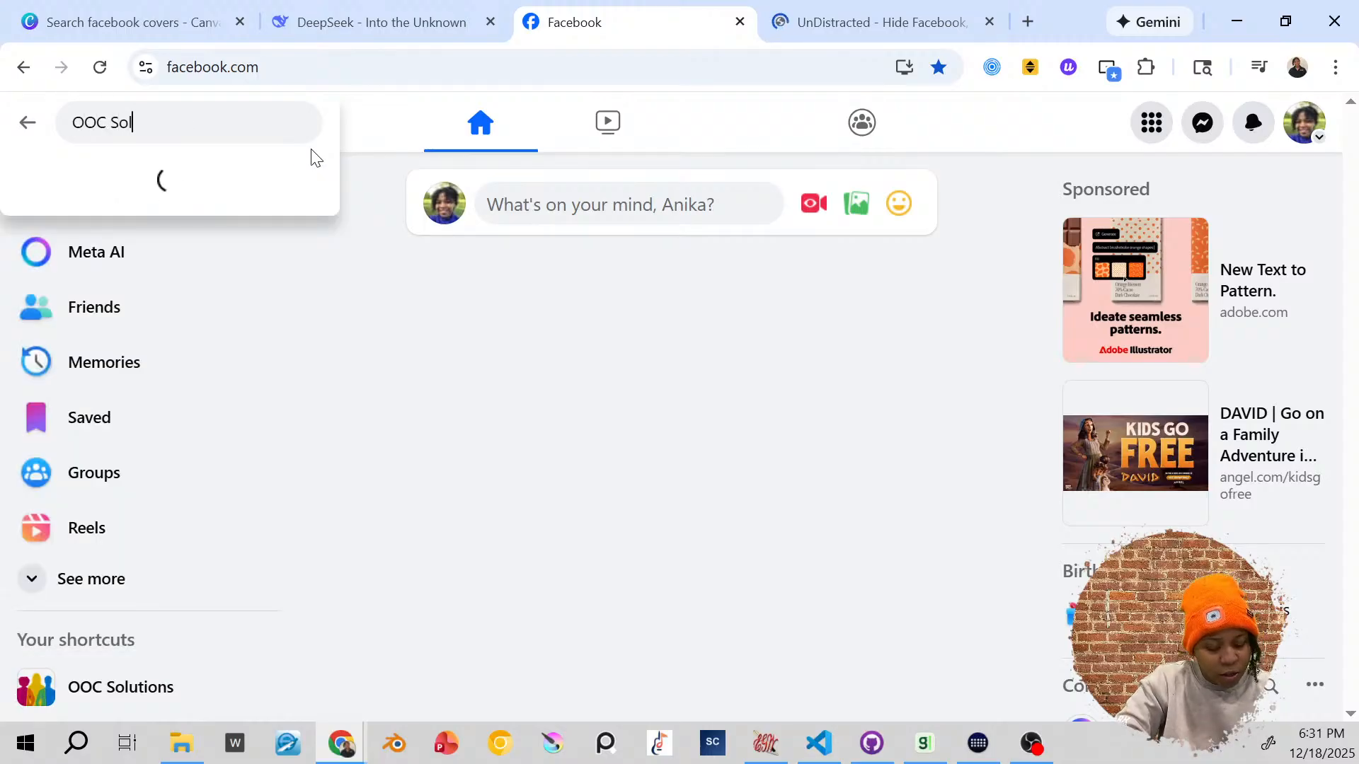
type("ions")
key("BackSpace")
key("BackSpace")
key("BackSpace")
type("ons")
key("Return")
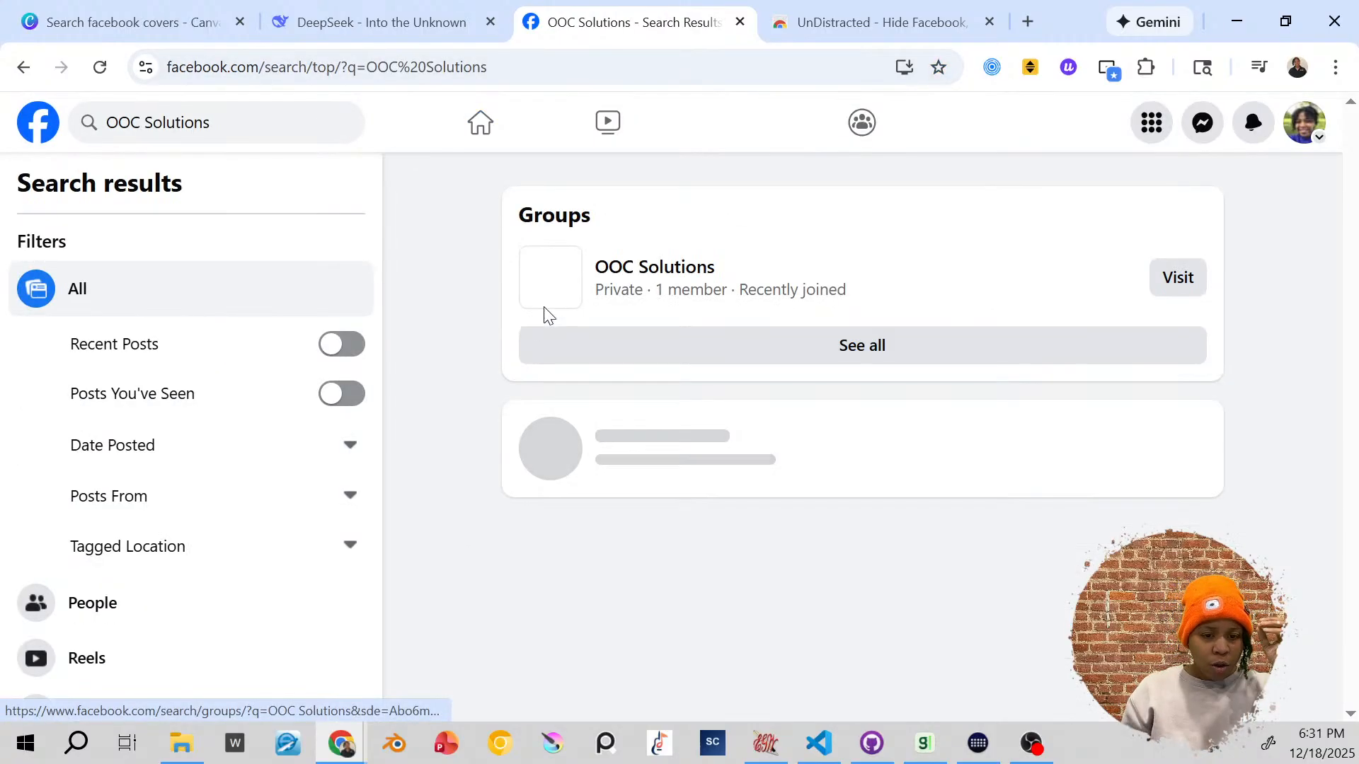
left_click(697, 279)
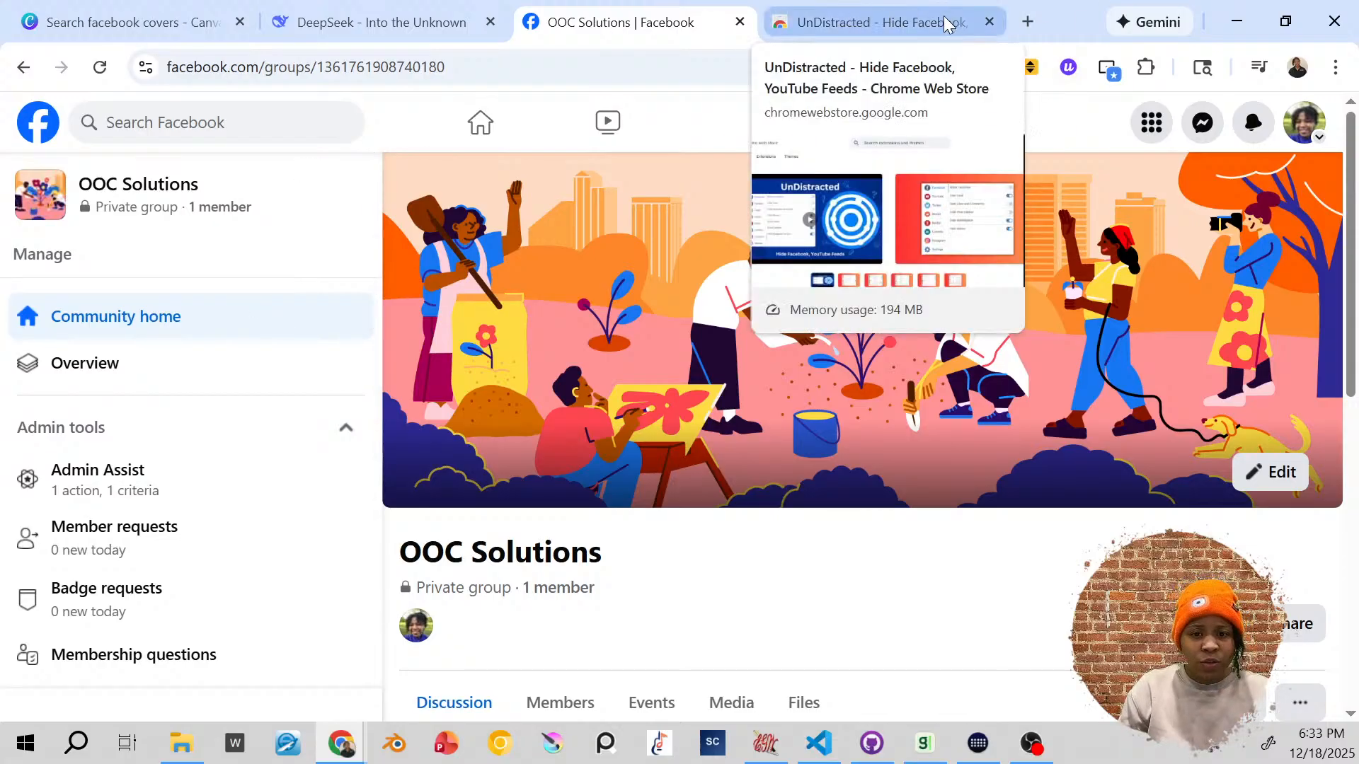
Step: Go to google.com in the extension page's tab and search for images of "Facebook Group Covers"
left_click(920, 22)
left_click(652, 67)
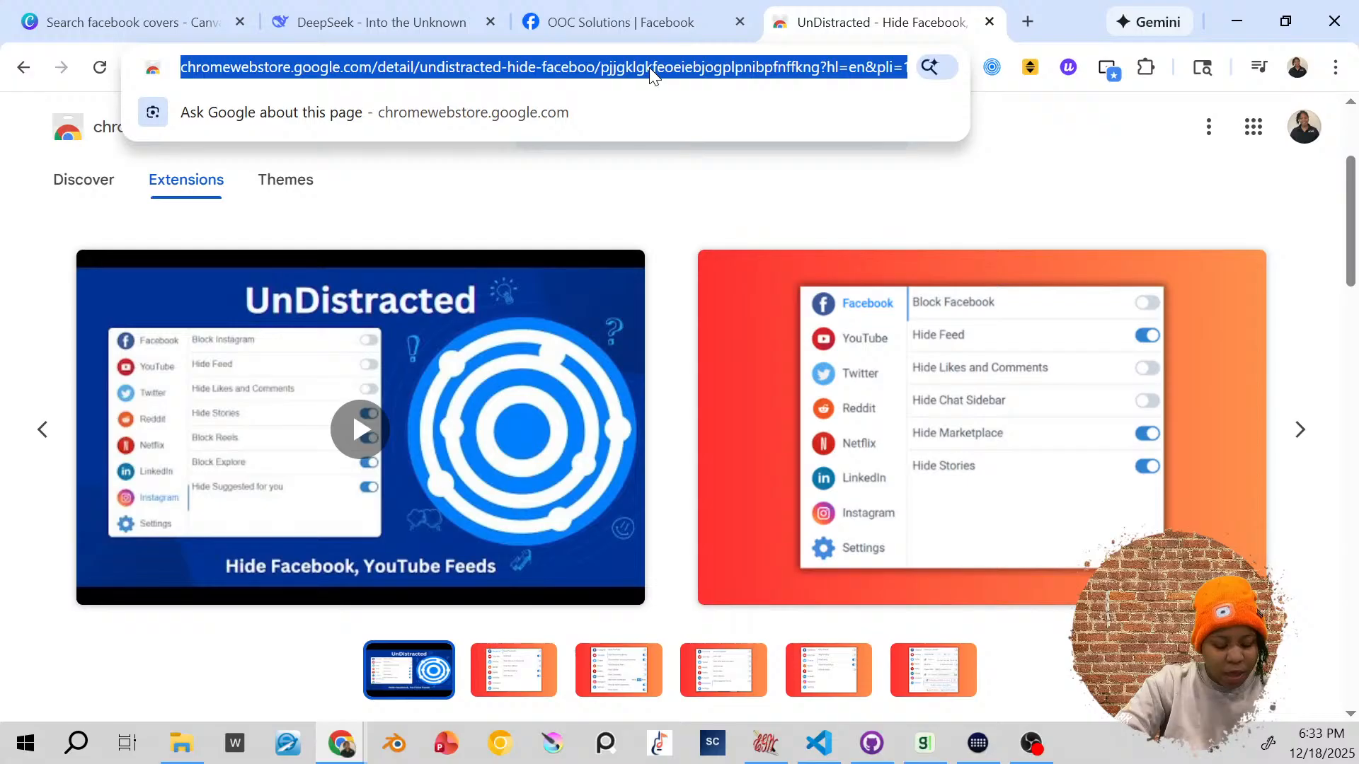
type("google.com")
key("Return")
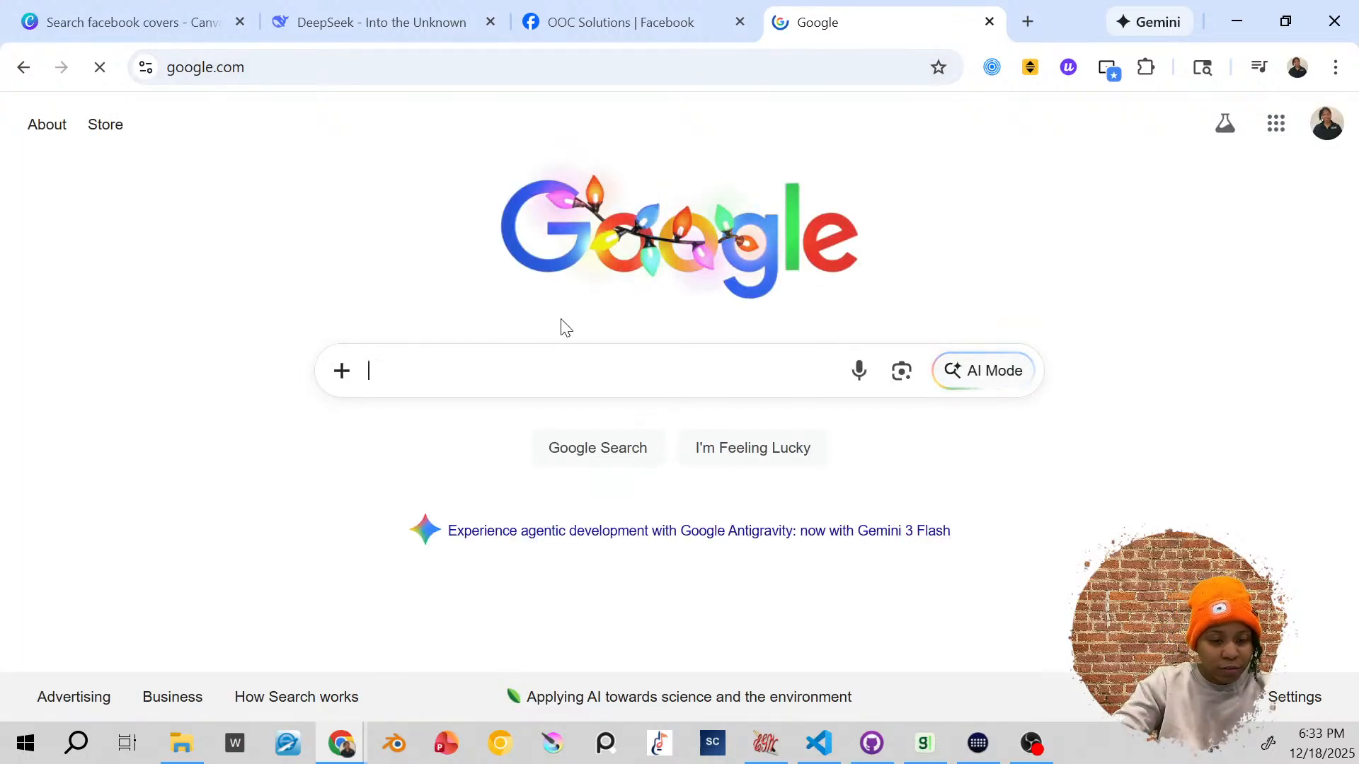
type("Facebook Group Covers")
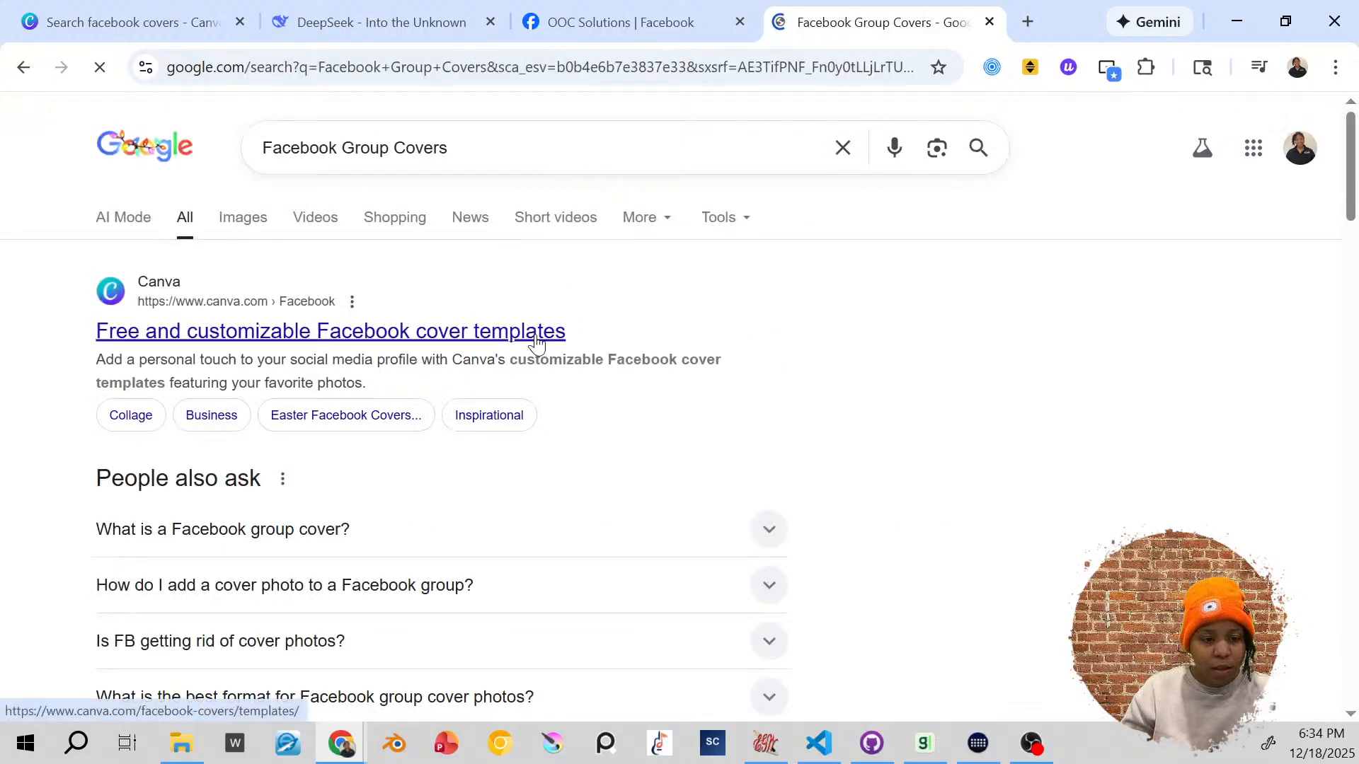
left_click(243, 218)
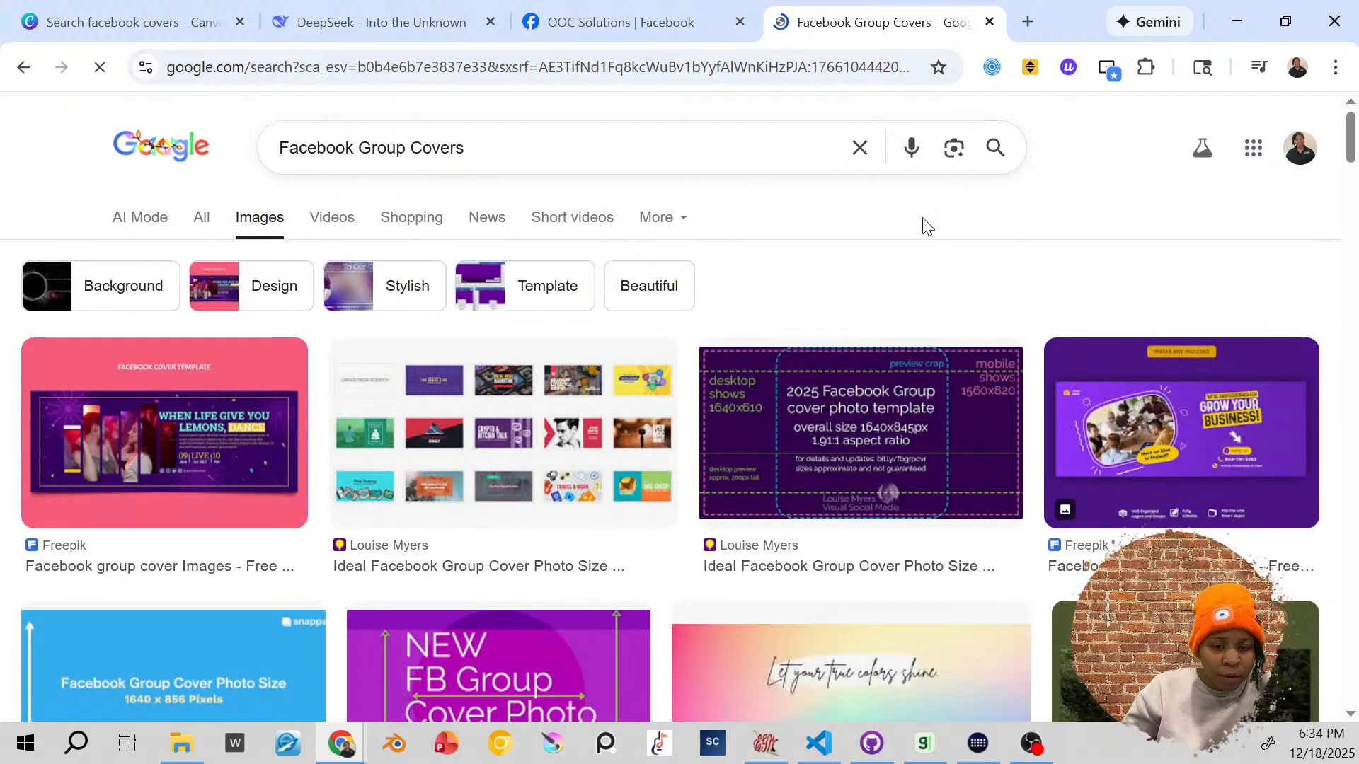
Step: Browse the image results and open the preview of the 2025 Facebook Group cover photo template
scroll(930, 235, "down", 3)
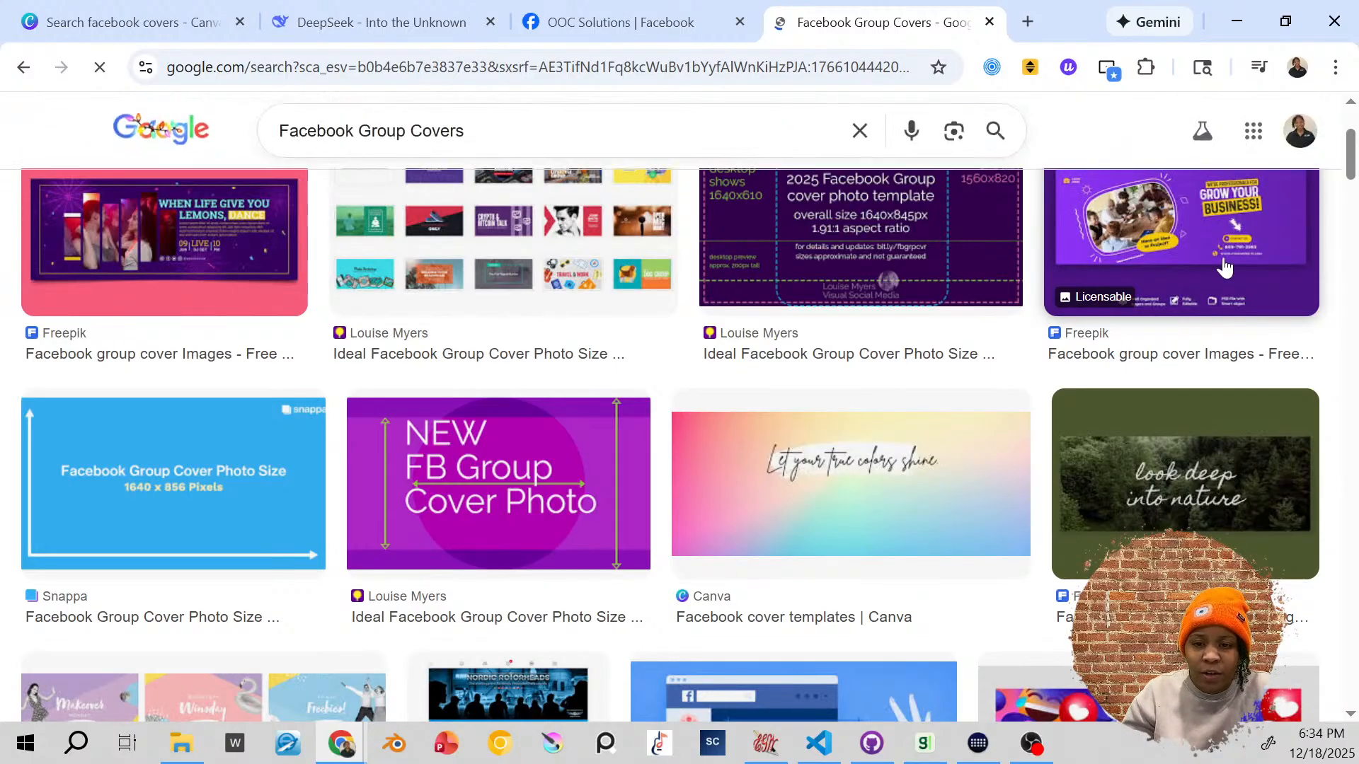
scroll(1220, 301, "down", 10)
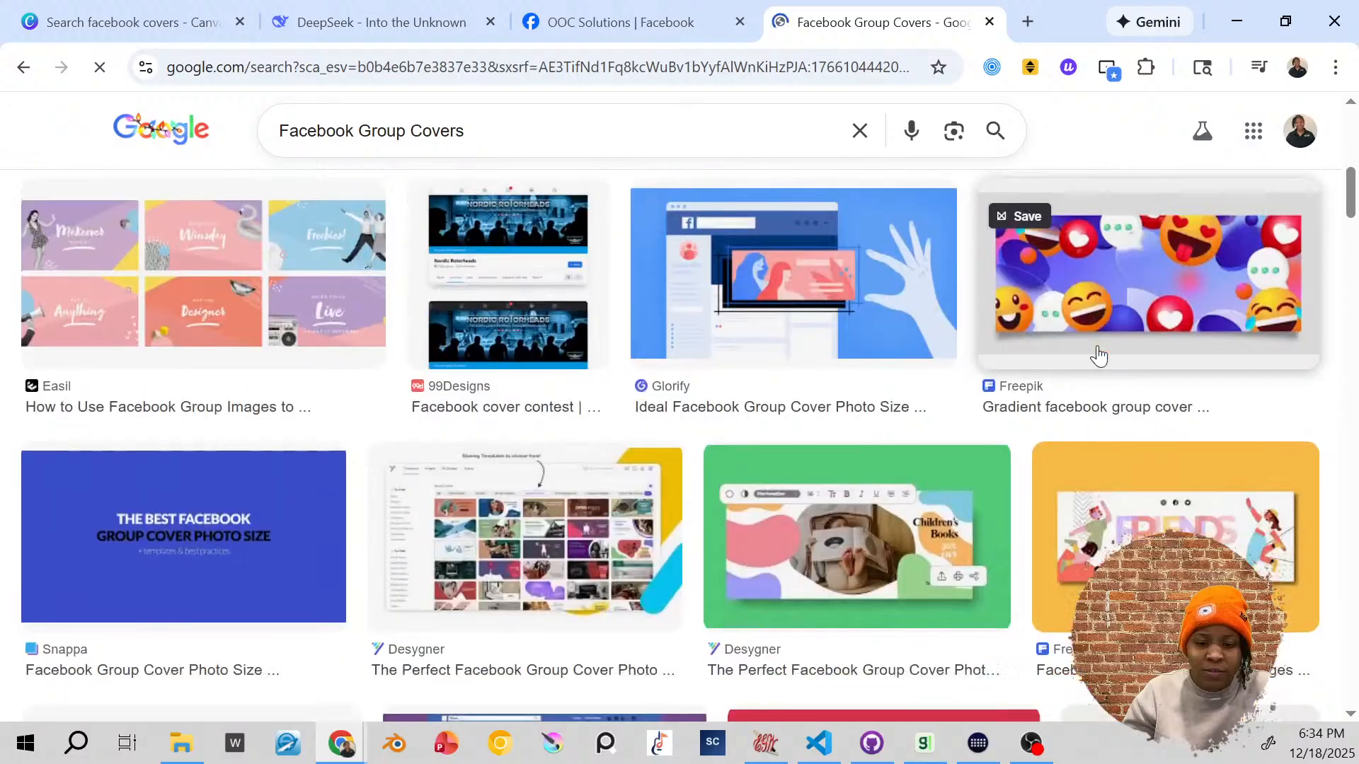
scroll(849, 441, "down", 5)
scroll(868, 443, "up", 15)
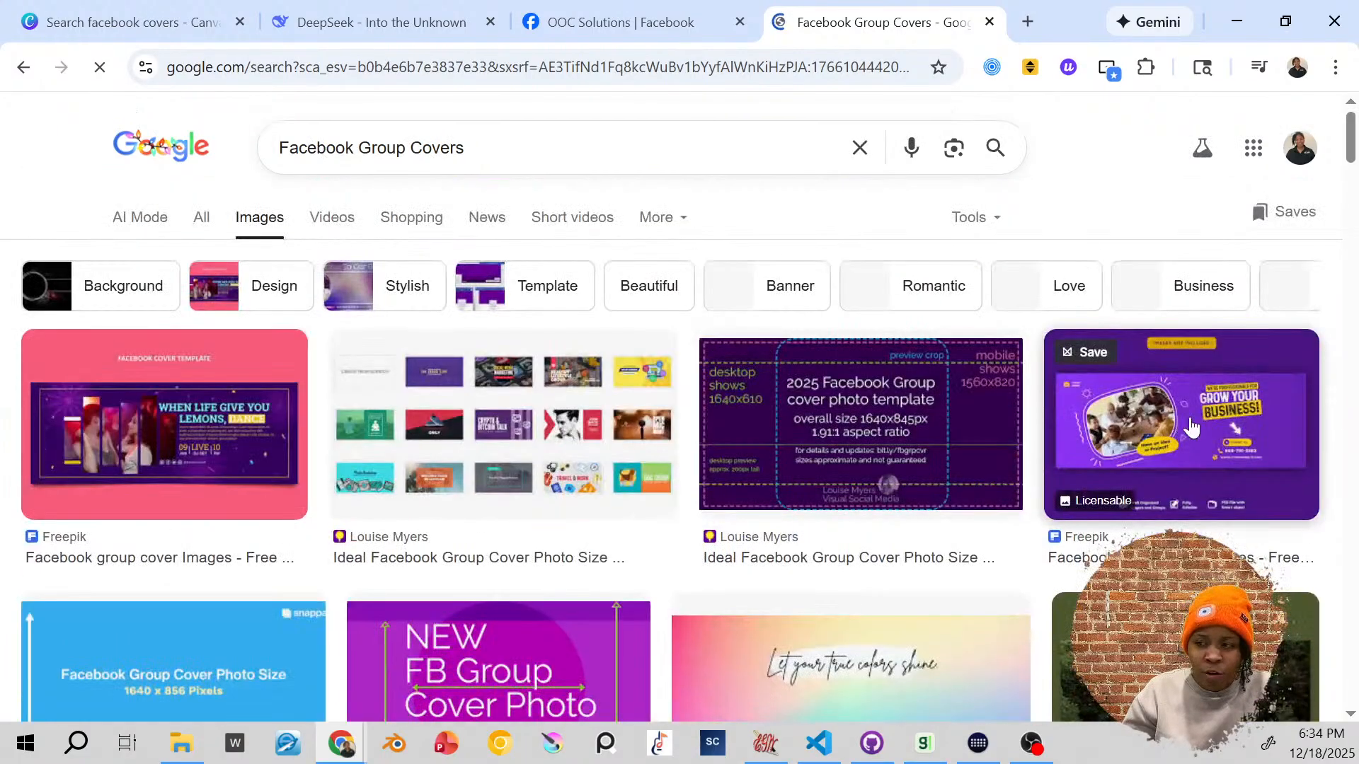
left_click(948, 444)
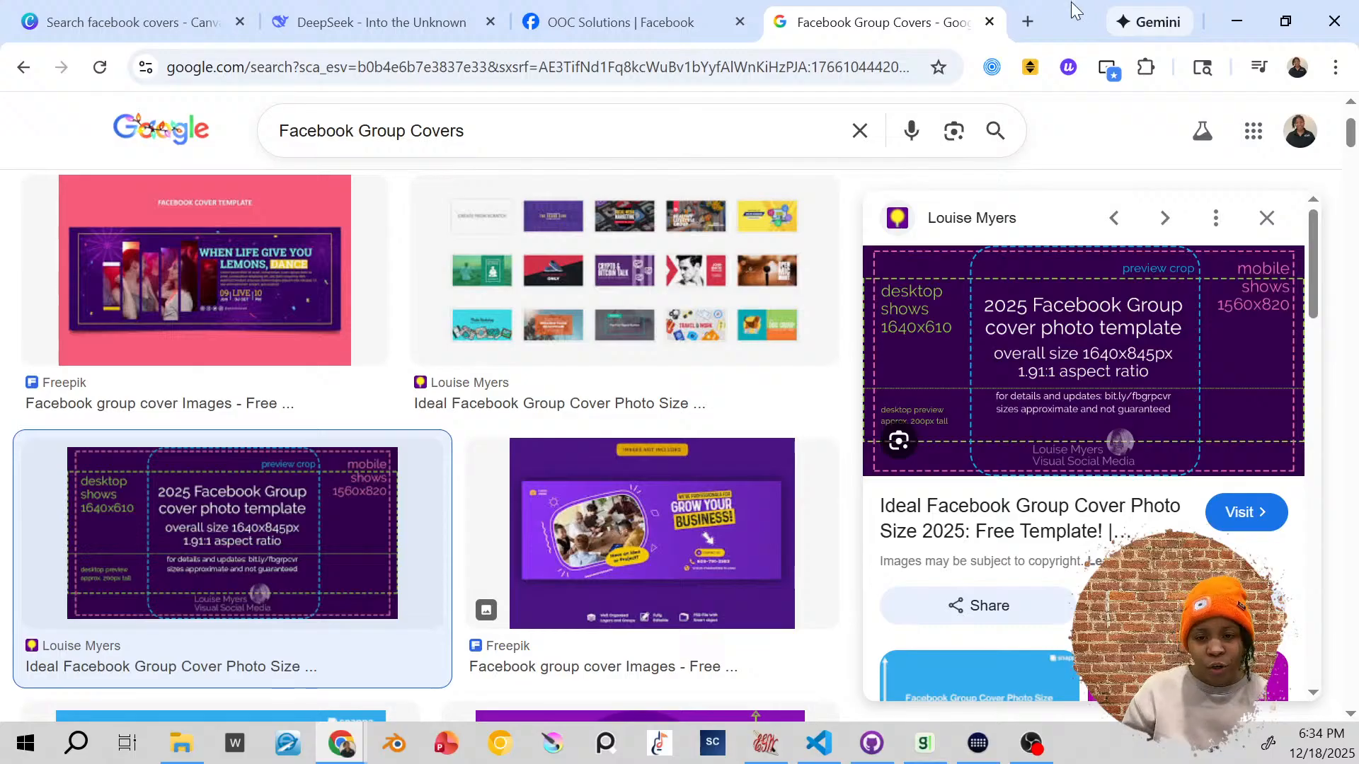
Step: Search the web for "pureref" in a new tab and open the official PureRef website
left_click(1025, 20)
type("pureref")
key("Return")
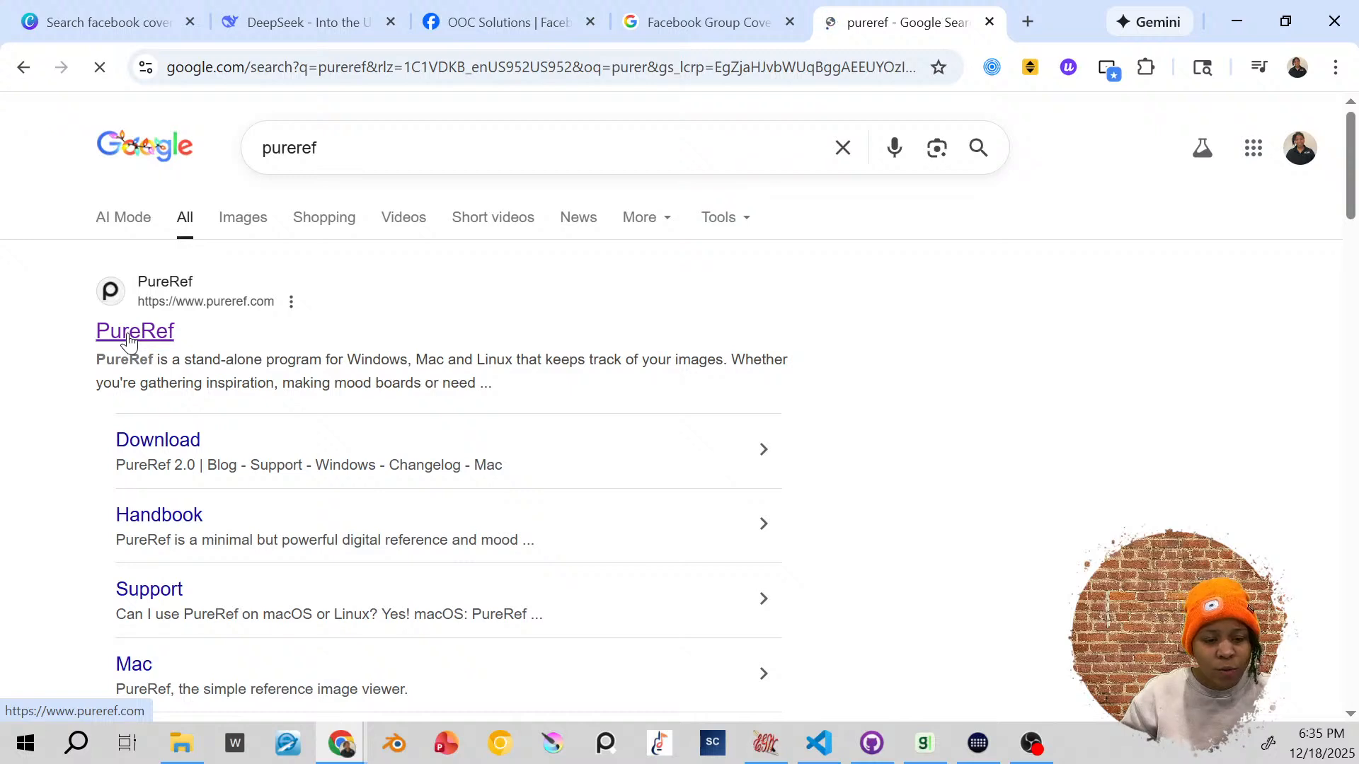
left_click(129, 340)
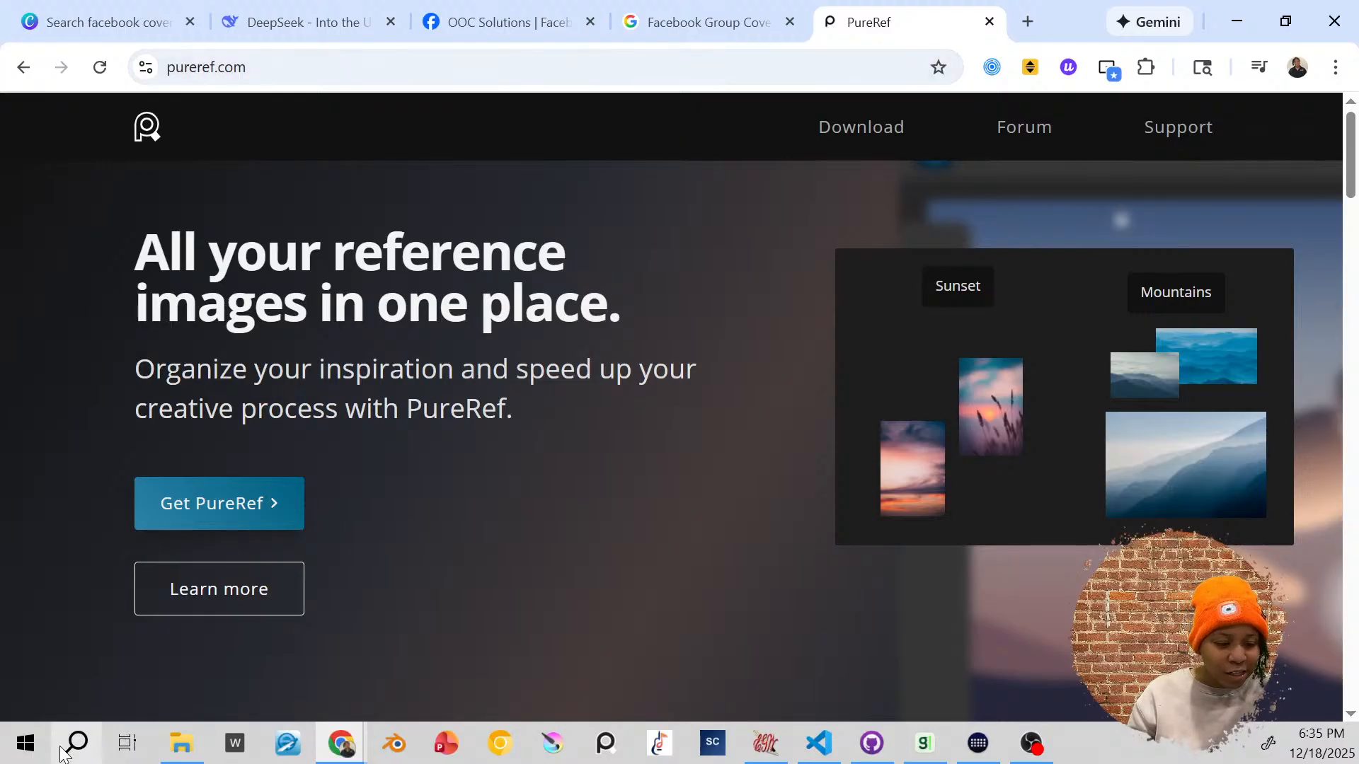
Step: Launch the PureRef desktop app and move its empty window aside on the screen
left_click(27, 744)
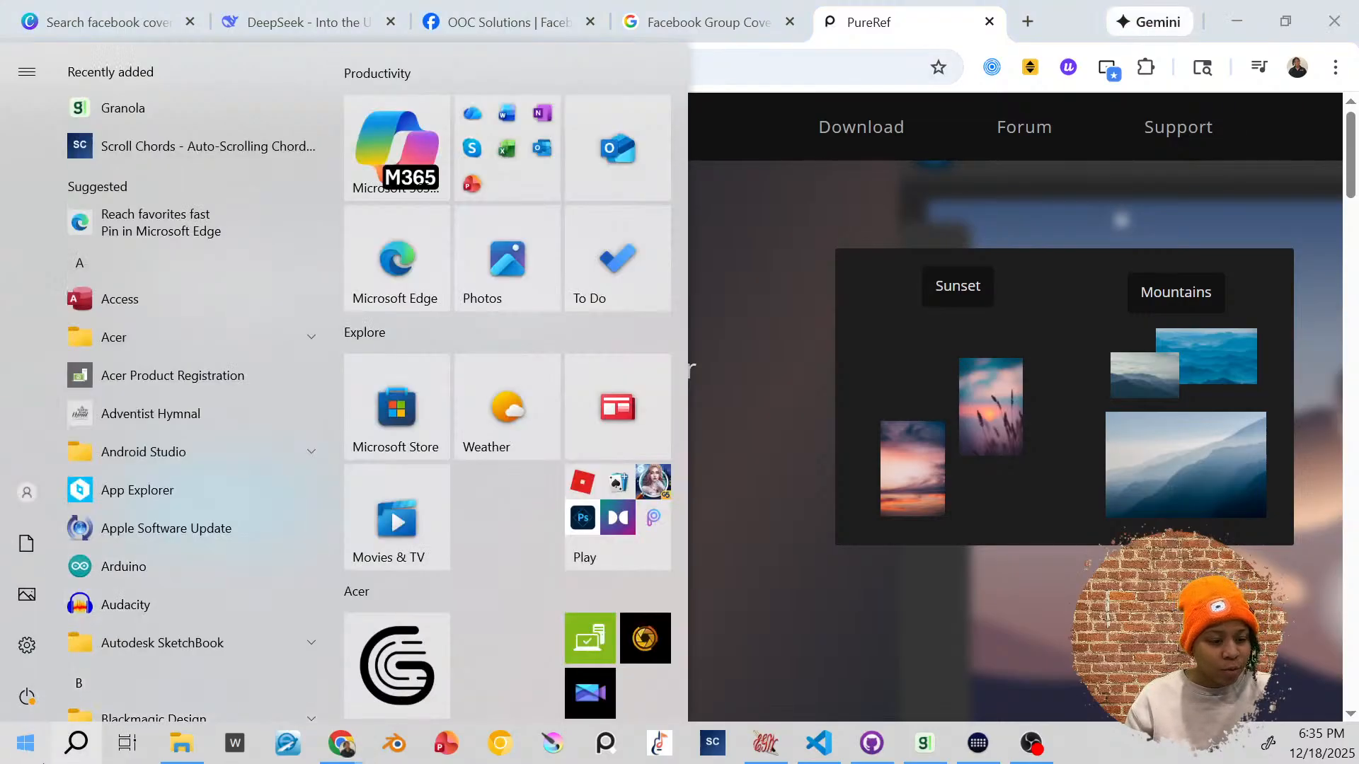
left_click(78, 749)
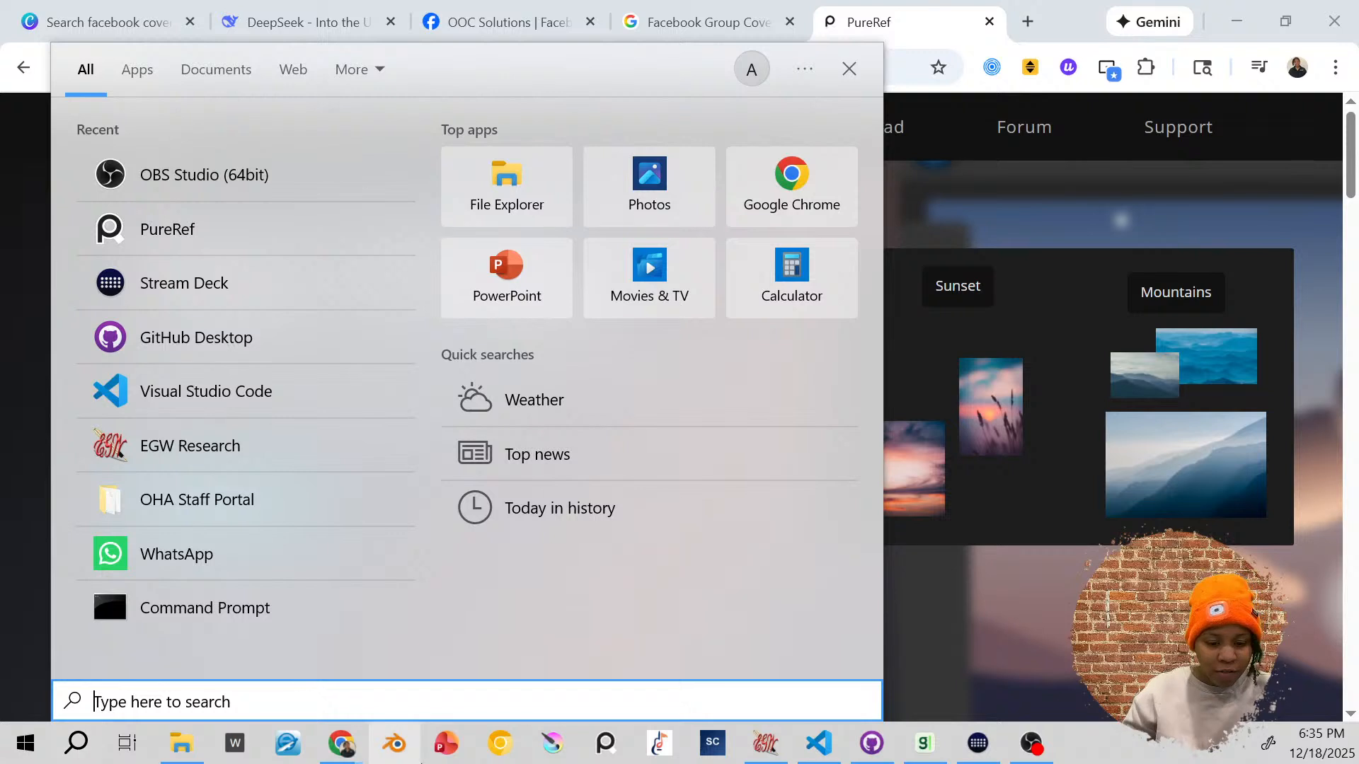
left_click(610, 748)
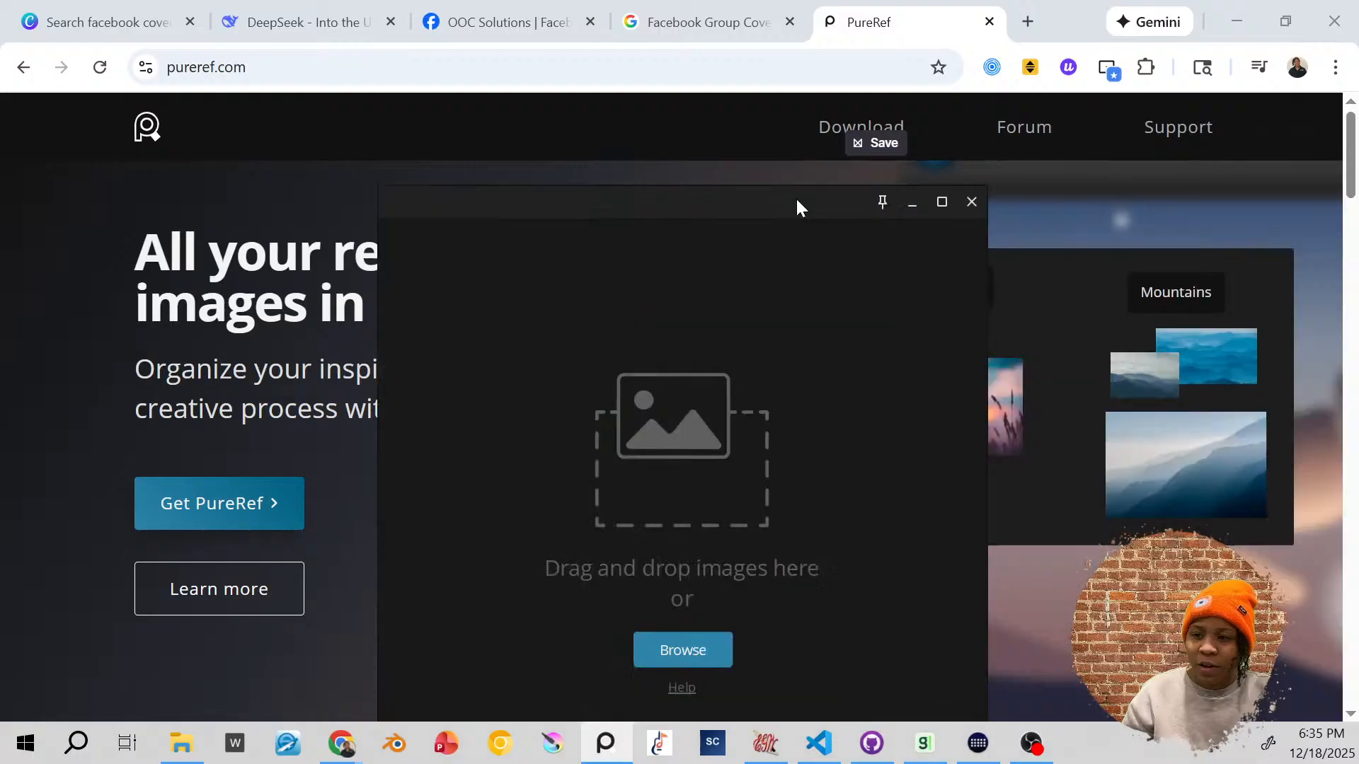
left_click_drag(796, 197, 1050, 152)
Step: Copy the 2025 Facebook Group cover template image from the image results and paste it into PureRef
left_click(662, 22)
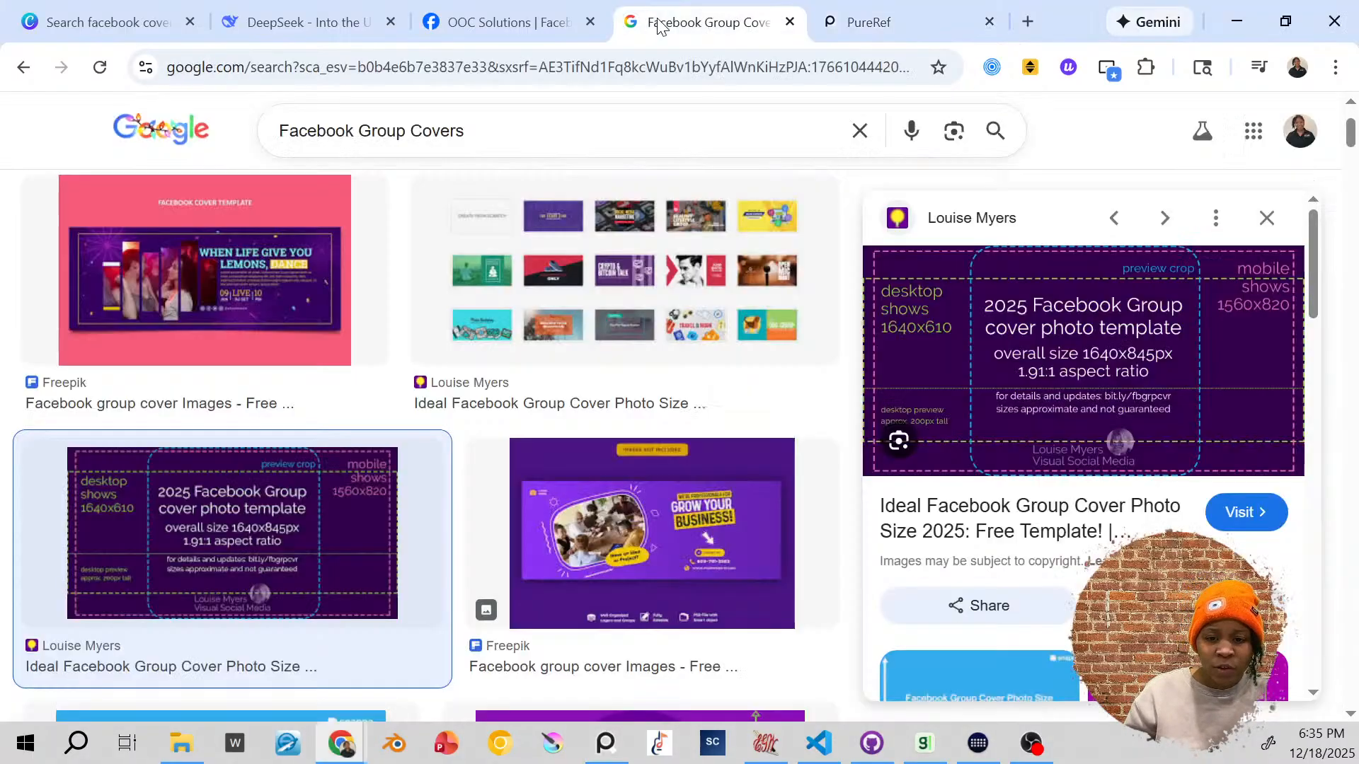
right_click(1044, 398)
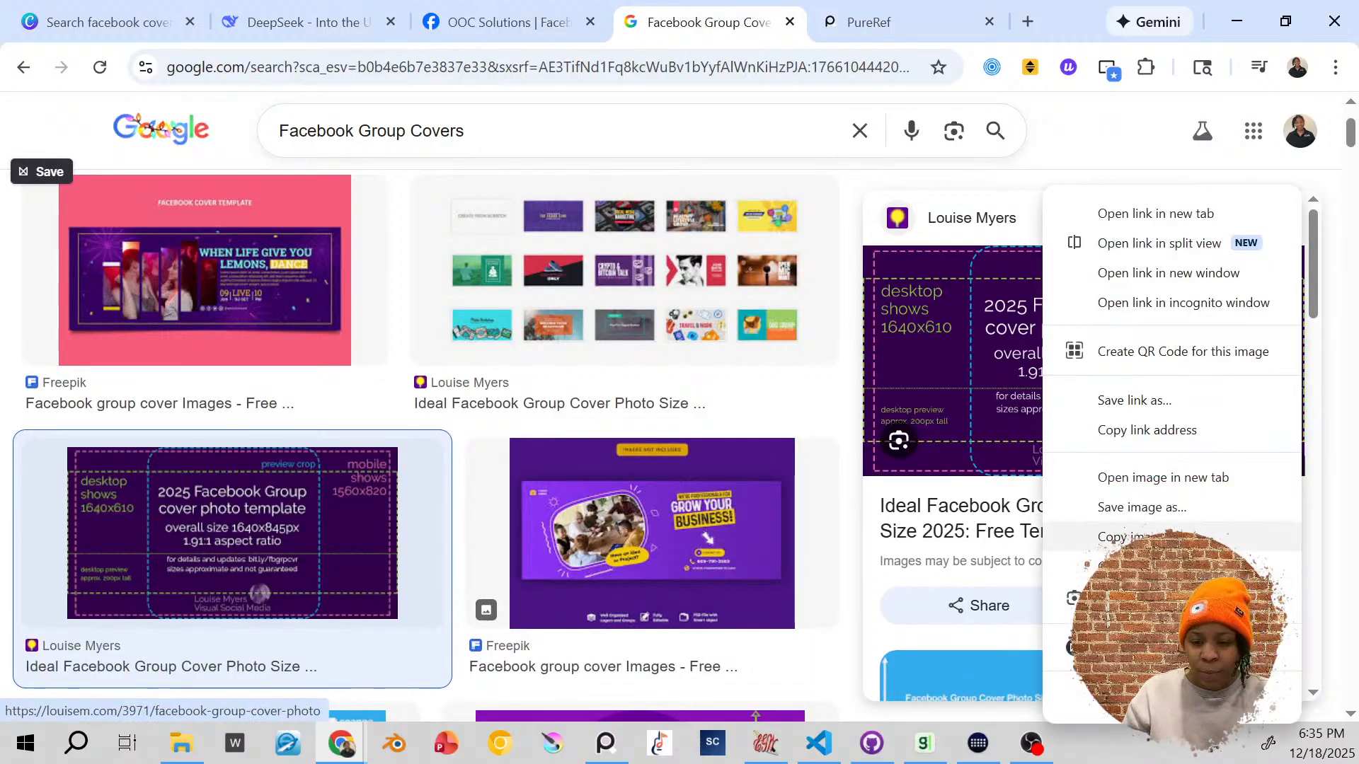
left_click(1125, 537)
left_click(605, 743)
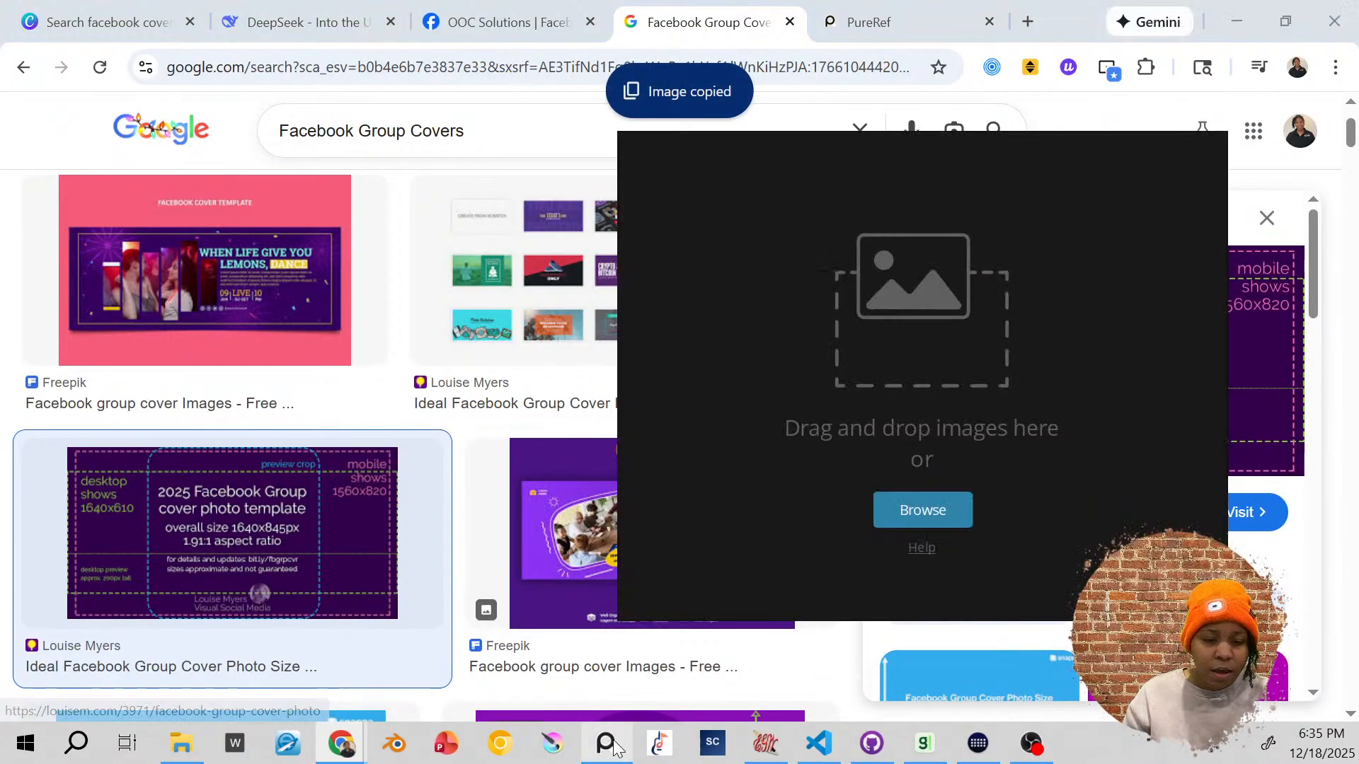
key("ctrl+v")
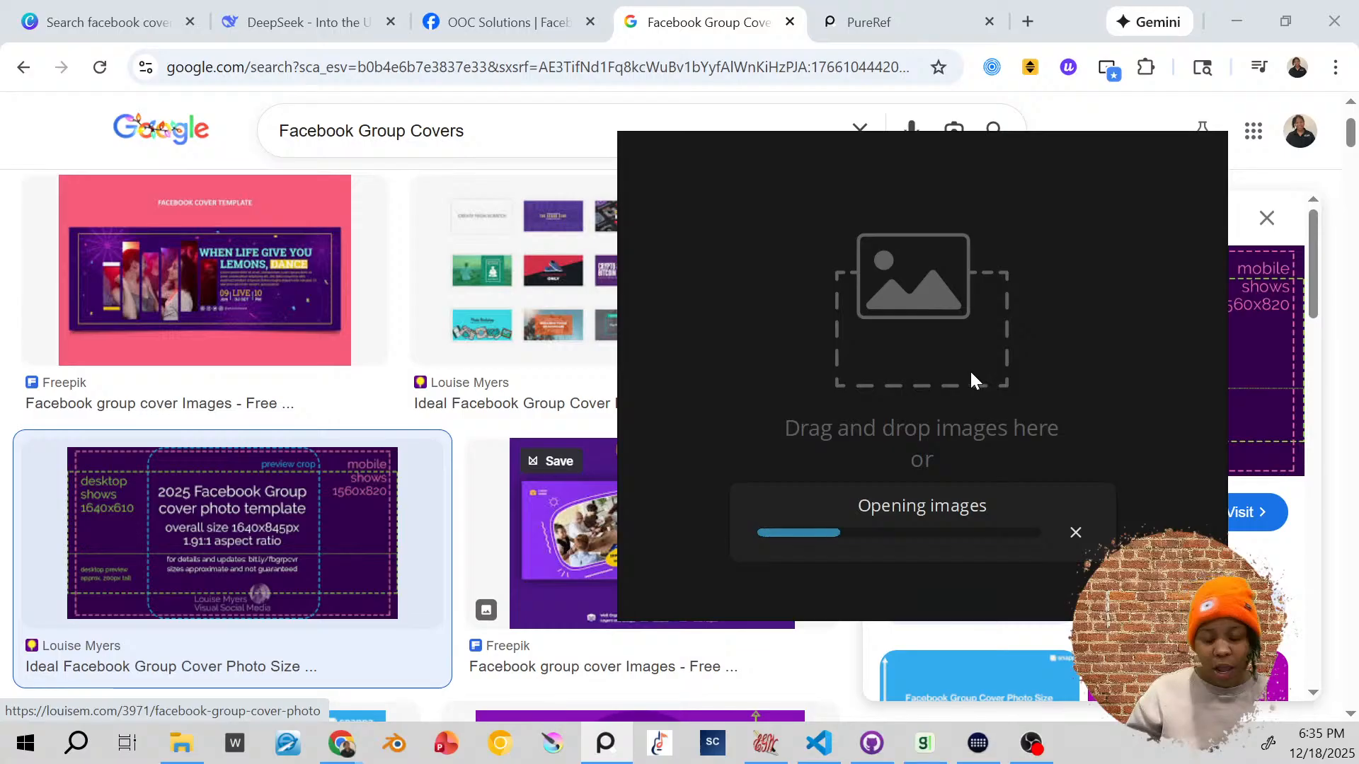
Step: Reposition the template image and the PureRef window, and set the window to Always on top
scroll(967, 341, "down", 5)
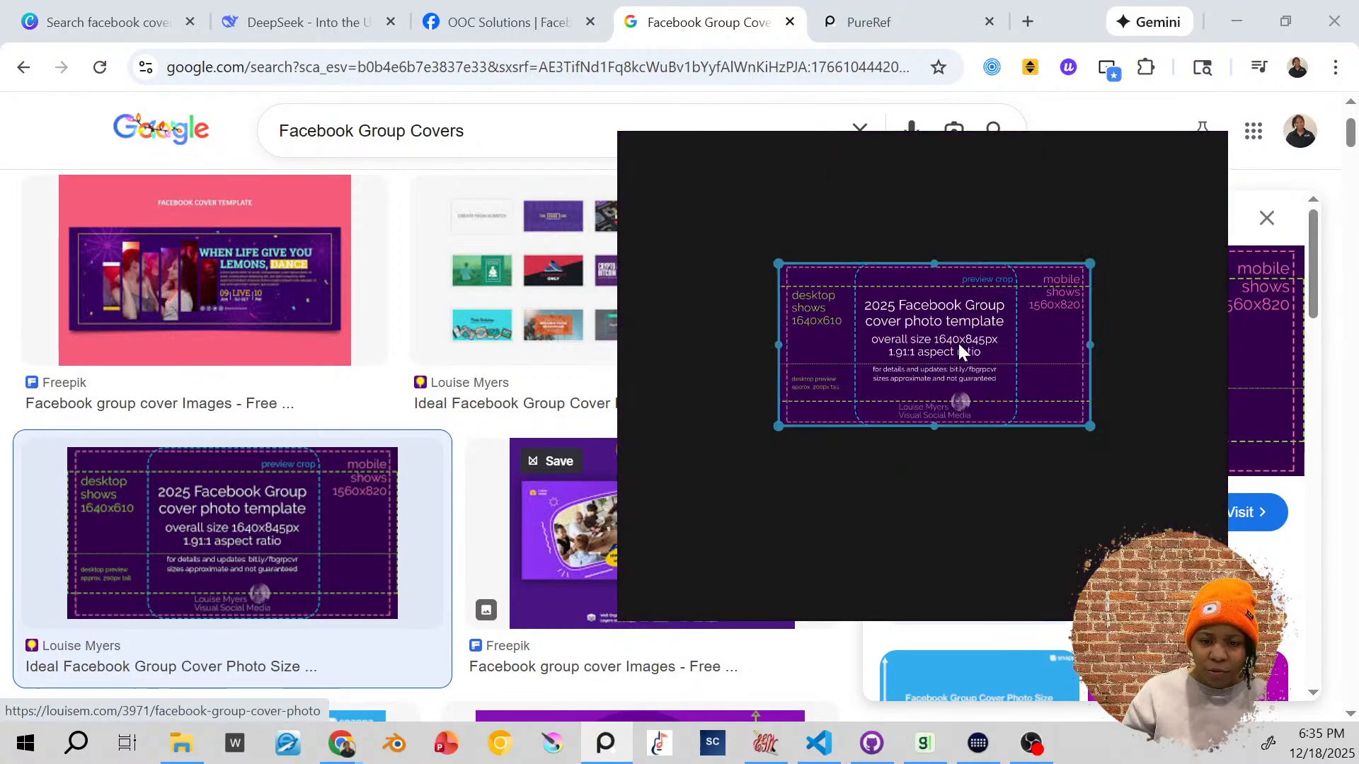
left_click_drag(980, 329, 898, 264)
scroll(867, 303, "up", 1)
scroll(870, 304, "down", 1)
left_click_drag(1077, 173, 532, 113)
left_click(513, 112)
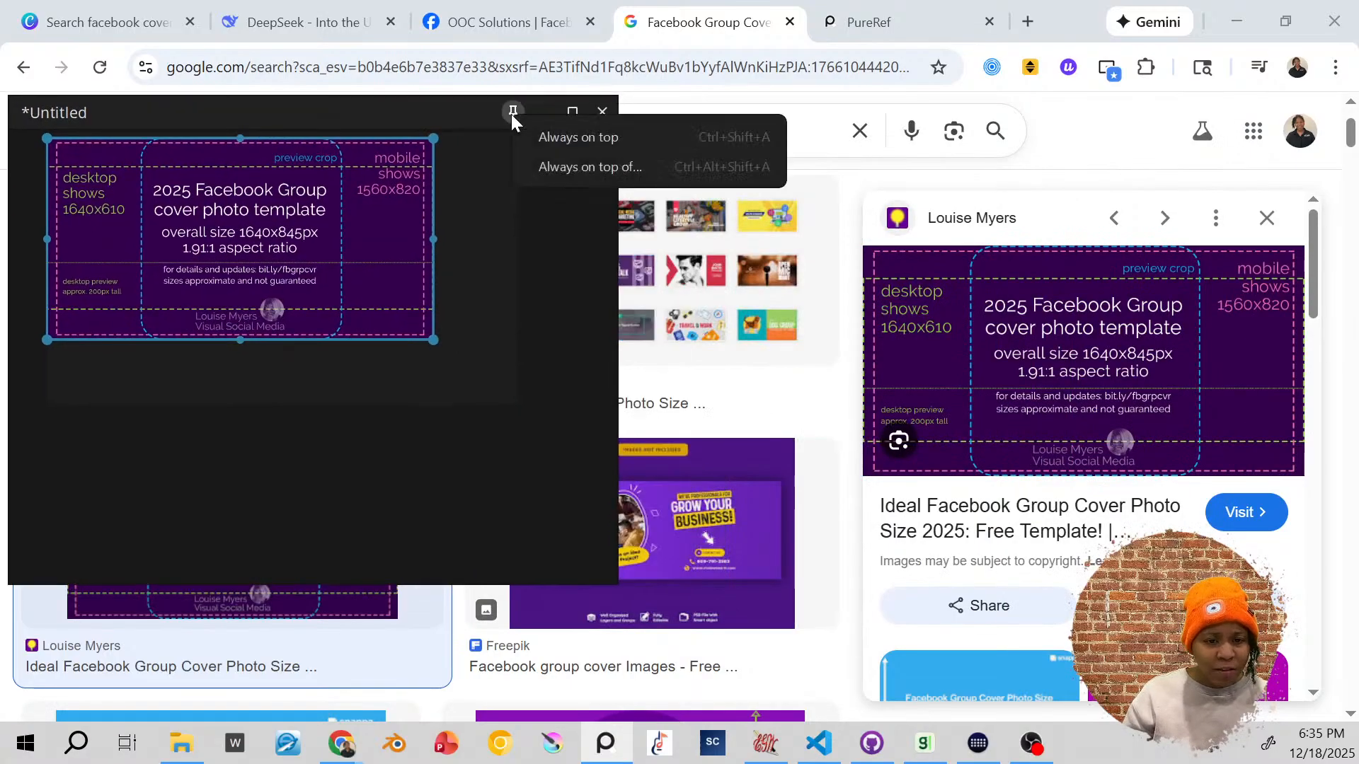
left_click(563, 140)
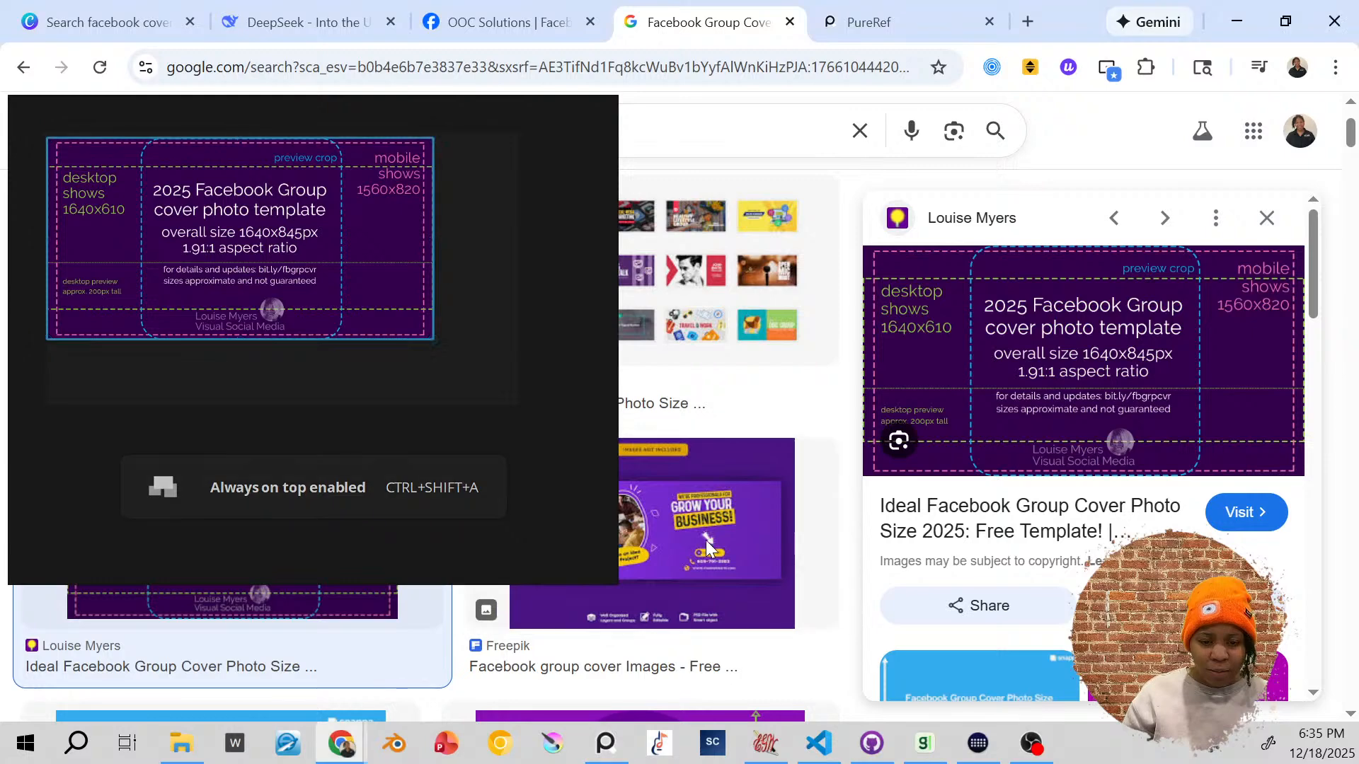
Step: Open the purple "Grow Your Business" cover's Freepik source page and shift the PureRef window slightly over it
left_click(701, 509)
left_click(243, 264)
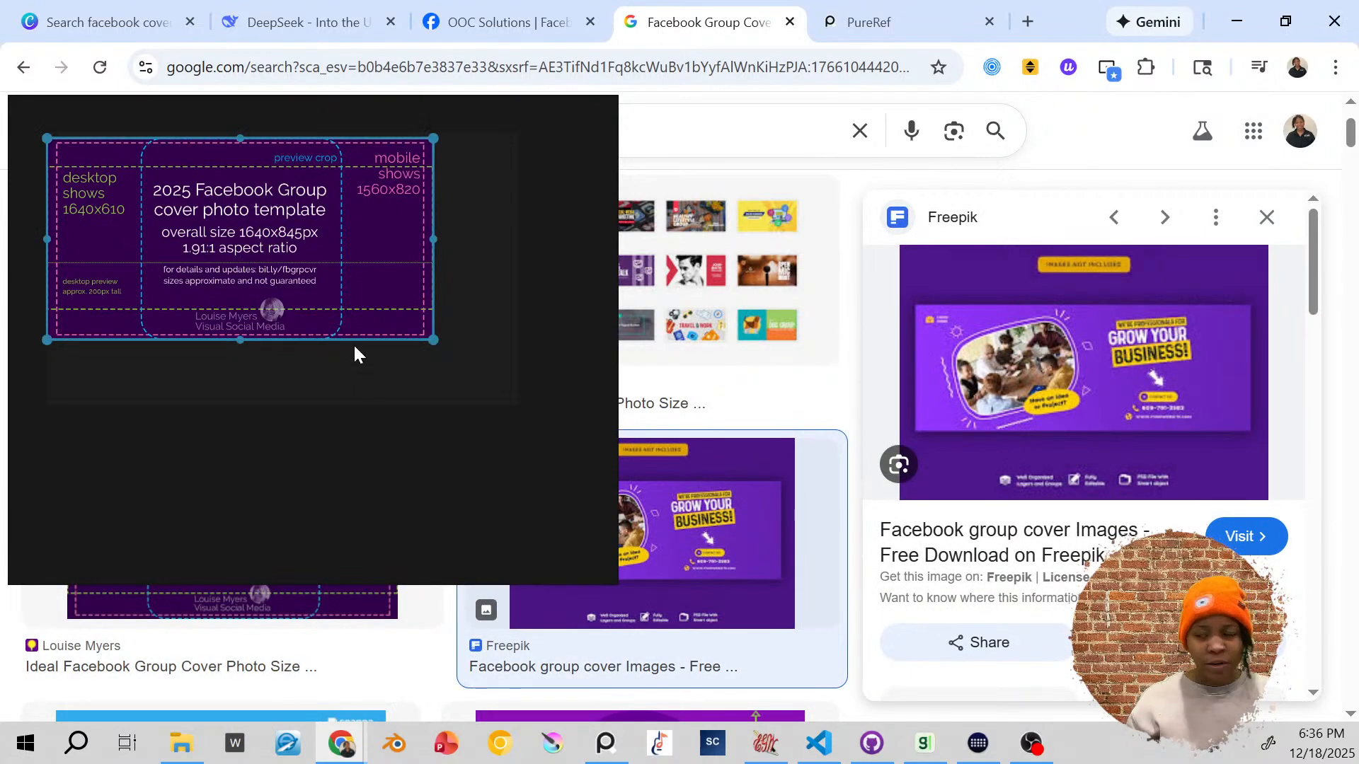
left_click(1052, 358)
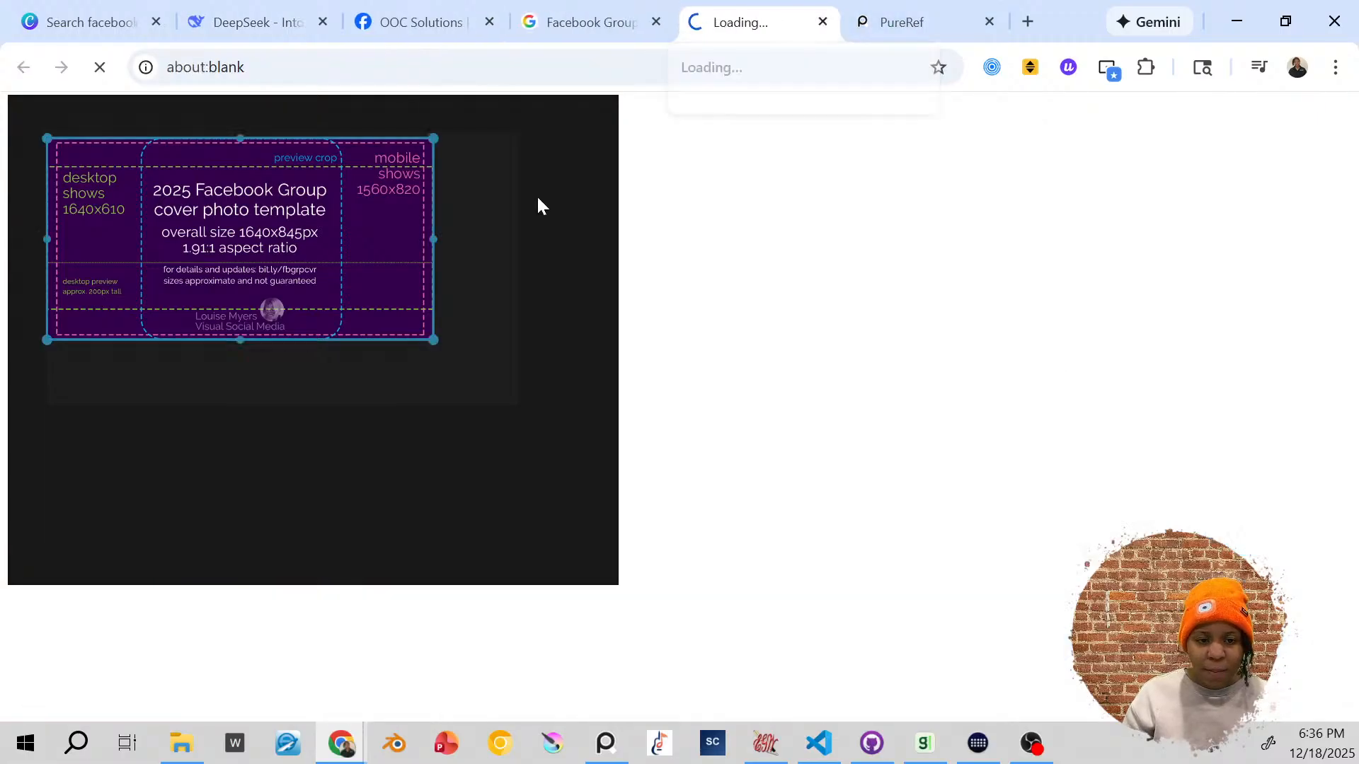
mouse_move(440, 121)
left_mouse_down()
mouse_move(473, 239)
mouse_move(867, 106)
mouse_move(964, 133)
mouse_move(454, 129)
left_mouse_up()
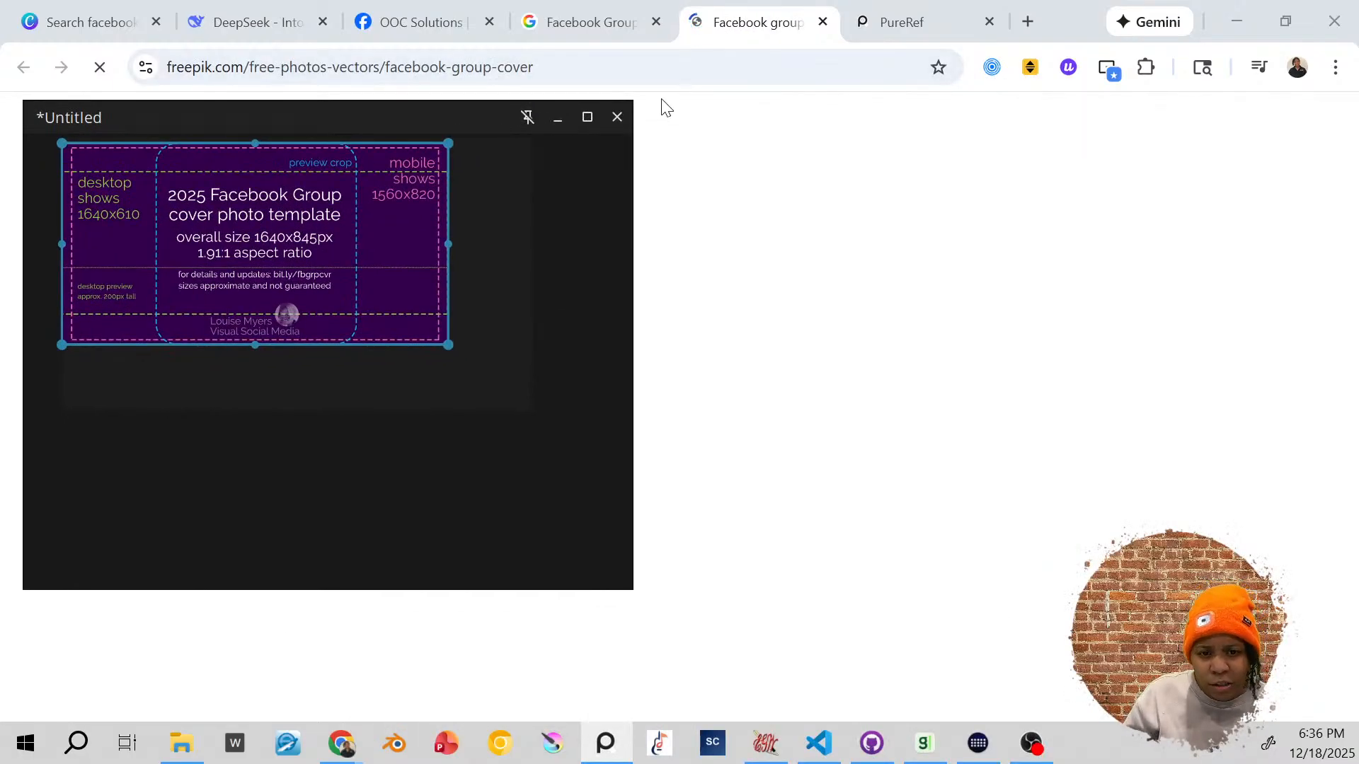
Step: Close the Freepik page, copy the purple "Grow Your Business" cover from the image results and paste it into PureRef
left_click(821, 22)
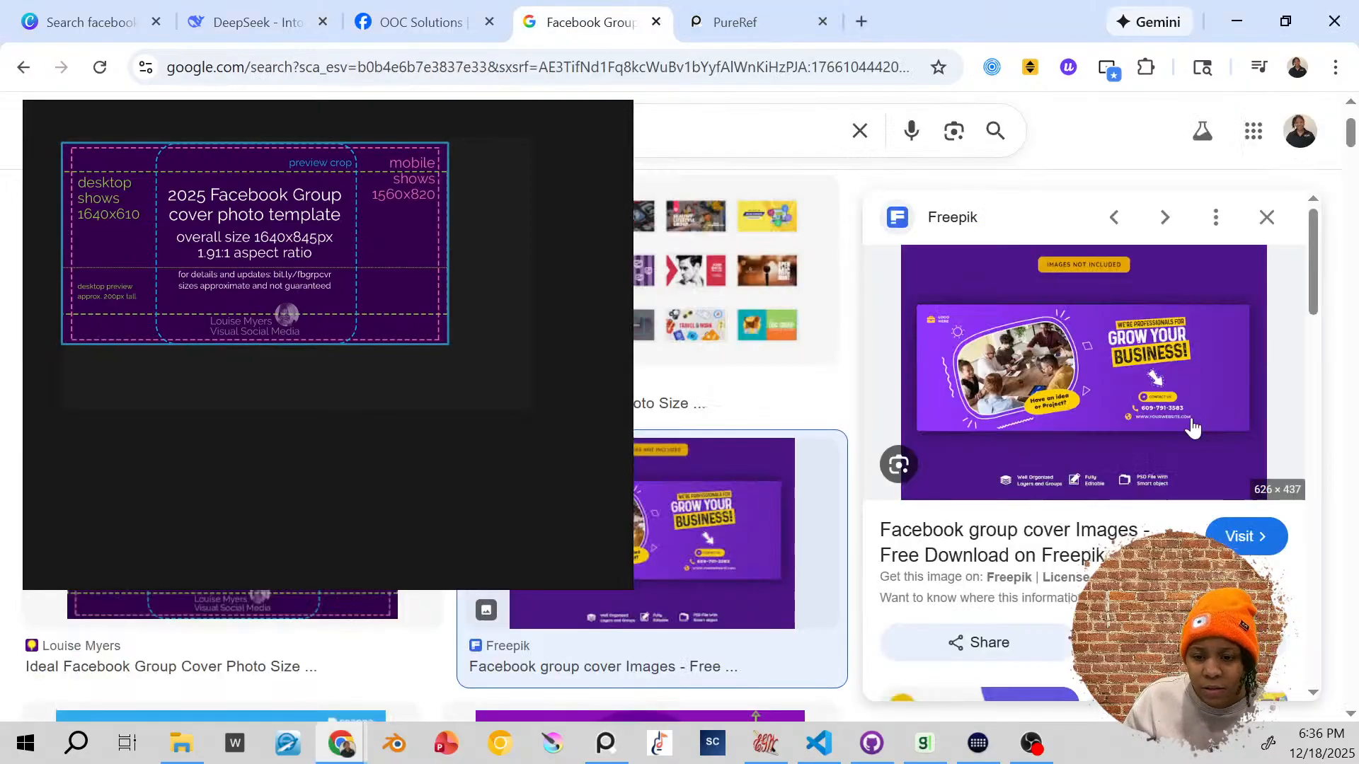
right_click(1125, 382)
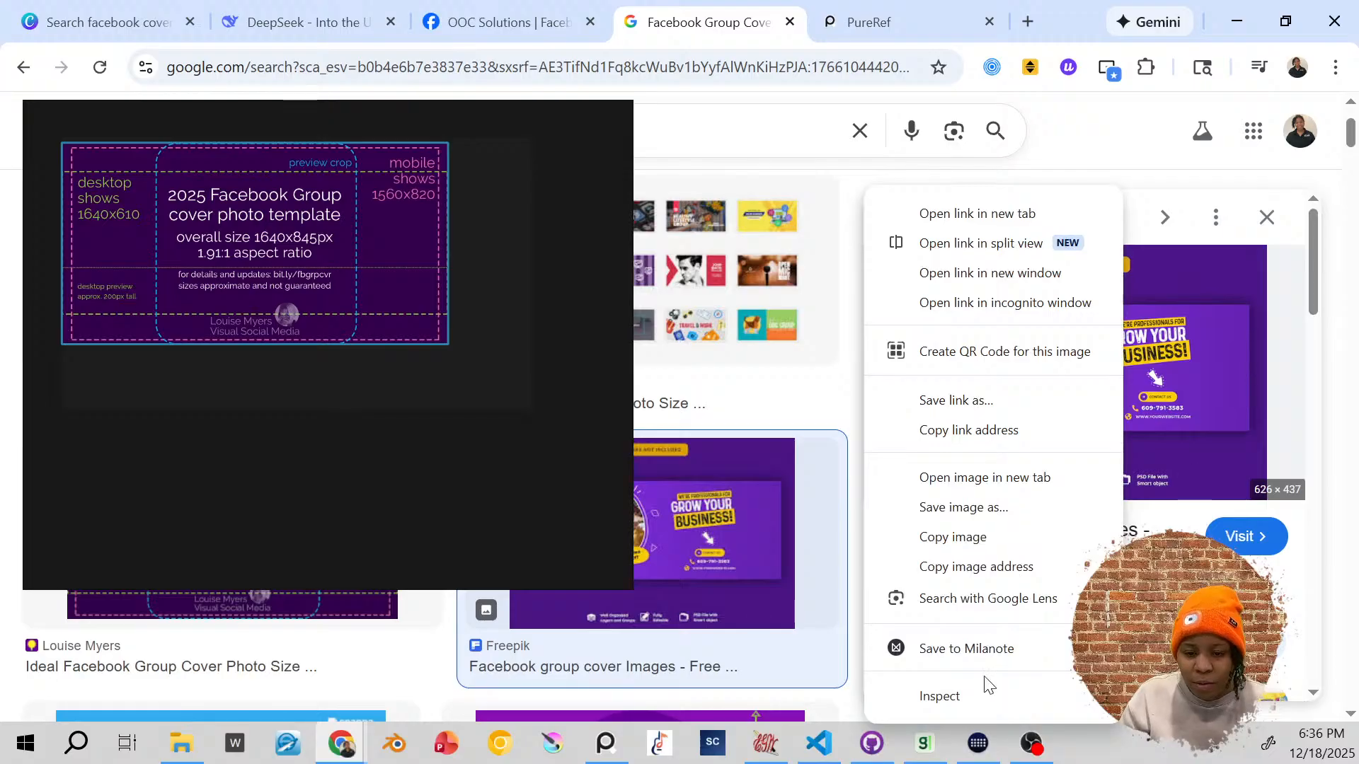
left_click(1004, 565)
left_click(346, 487)
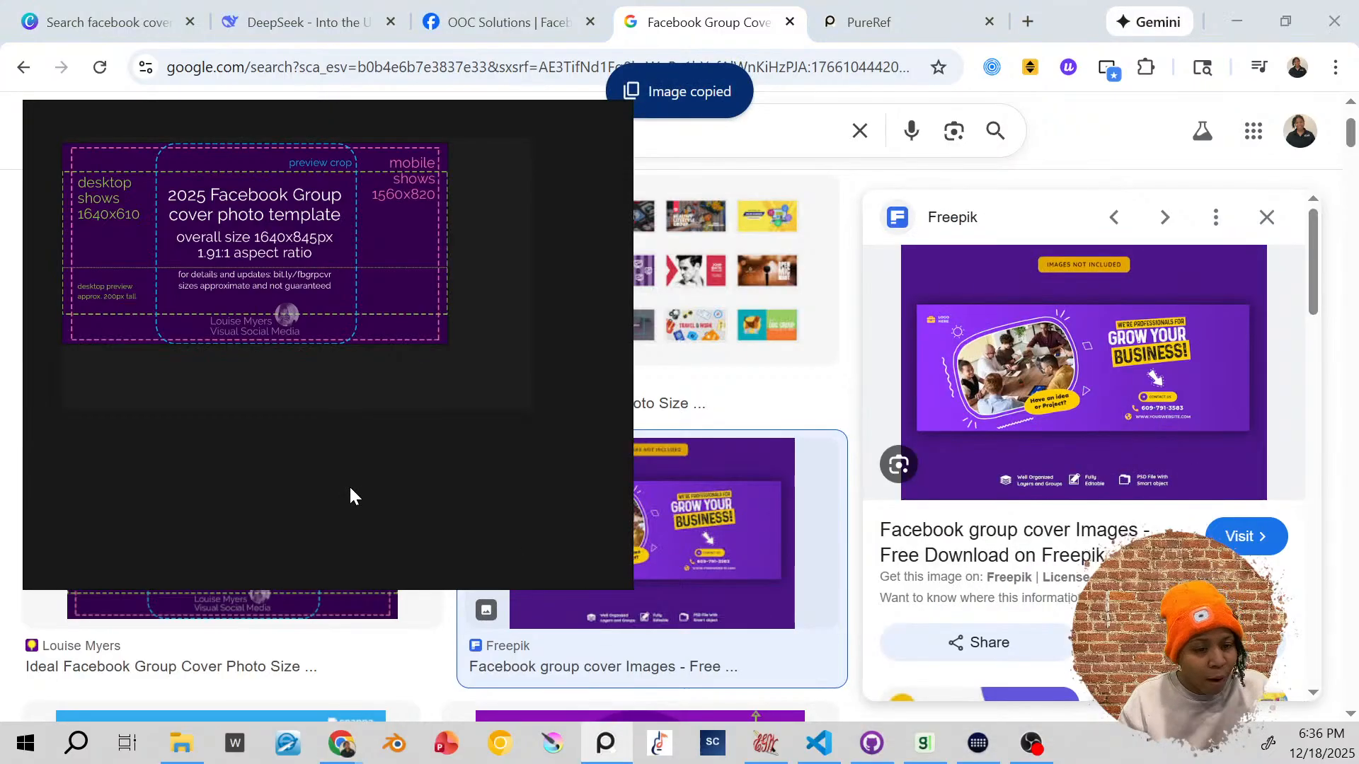
key("ctrl+v")
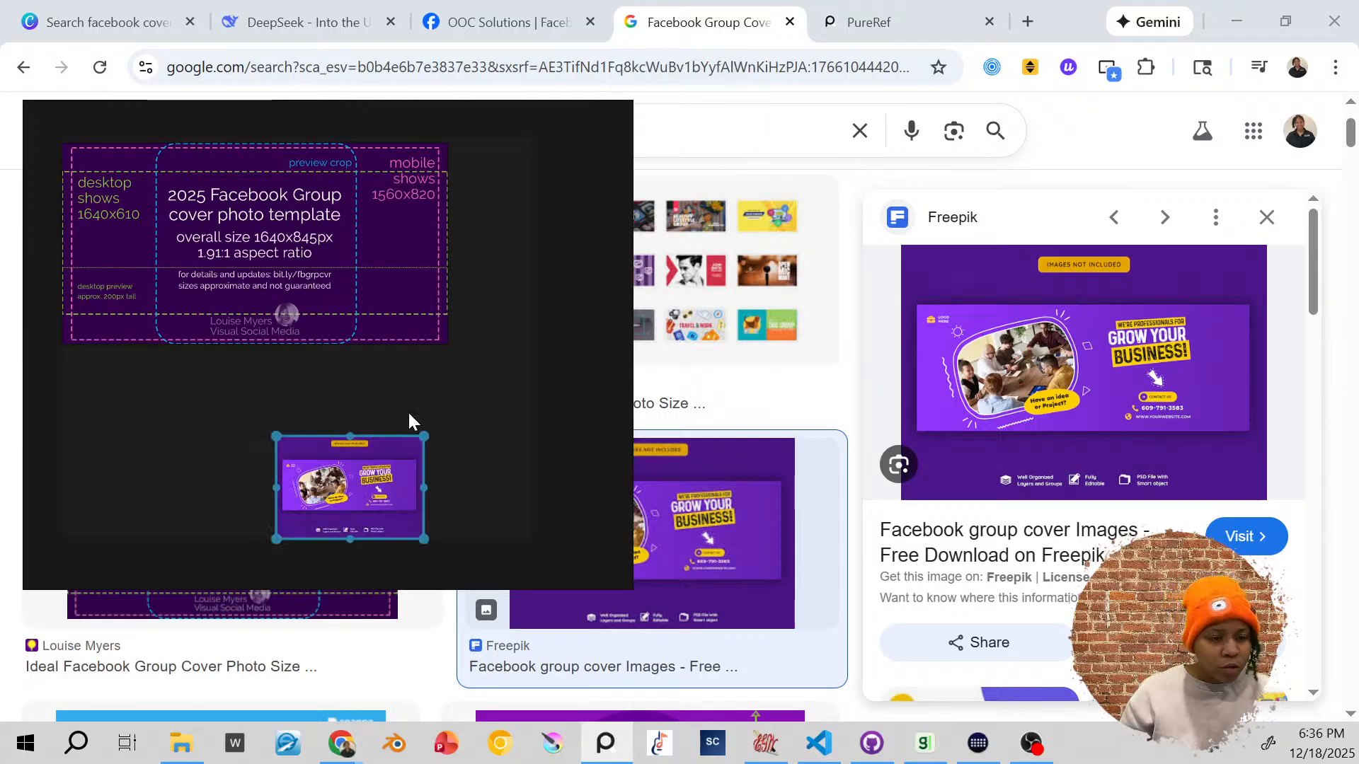
Step: Enlarge the "Grow Your Business" cover to about the template's width and place it directly beneath the template
left_click_drag(262, 458, 141, 427)
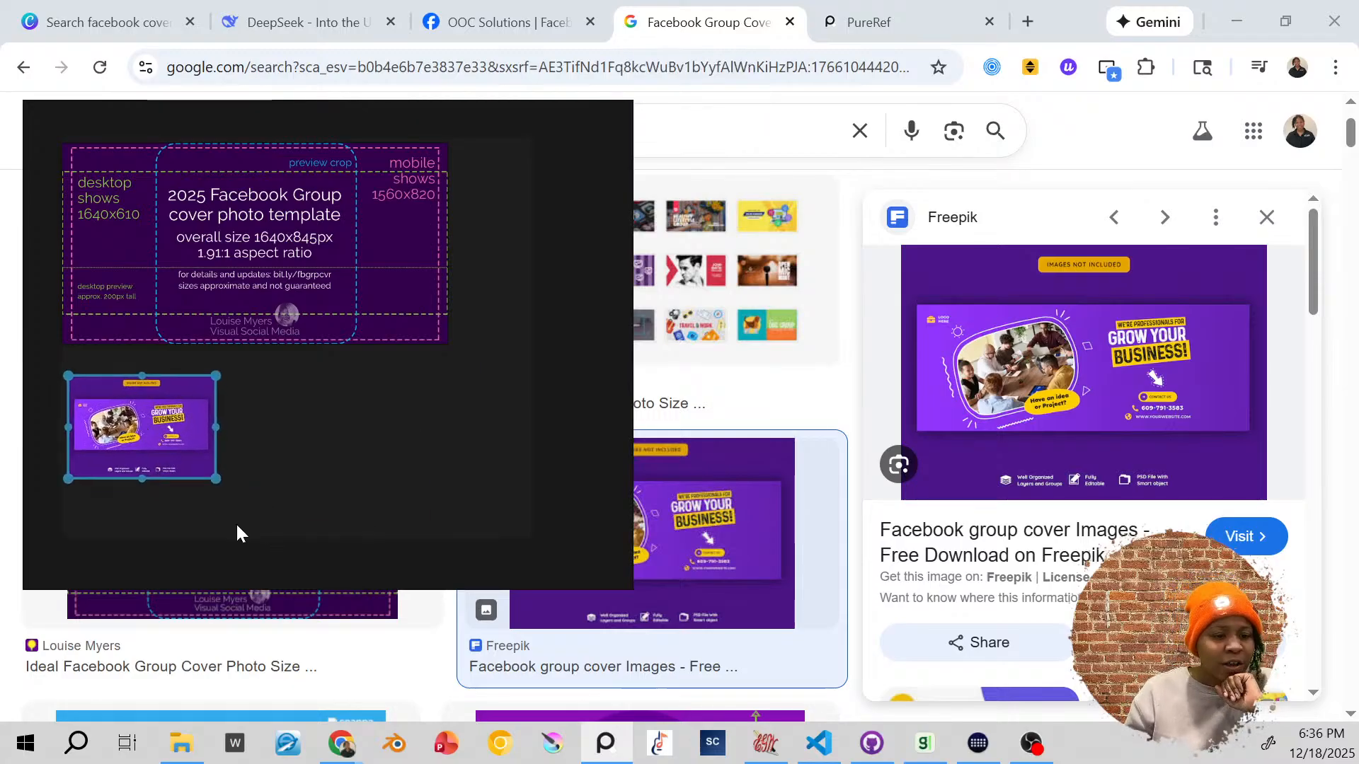
left_click_drag(215, 478, 498, 543)
mouse_move(389, 534)
left_mouse_down()
mouse_move(368, 489)
mouse_move(387, 519)
left_mouse_up()
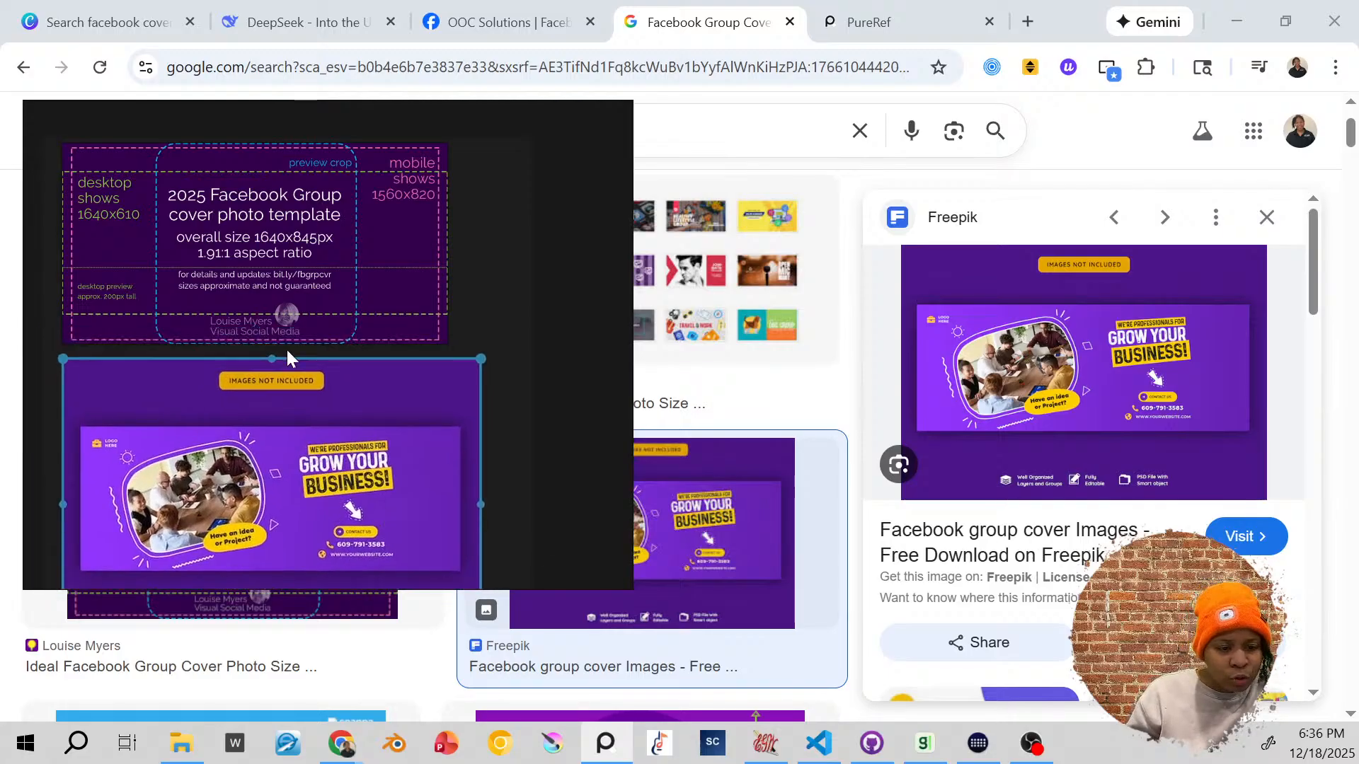
left_click_drag(270, 358, 276, 399)
left_click_drag(269, 394, 376, 463)
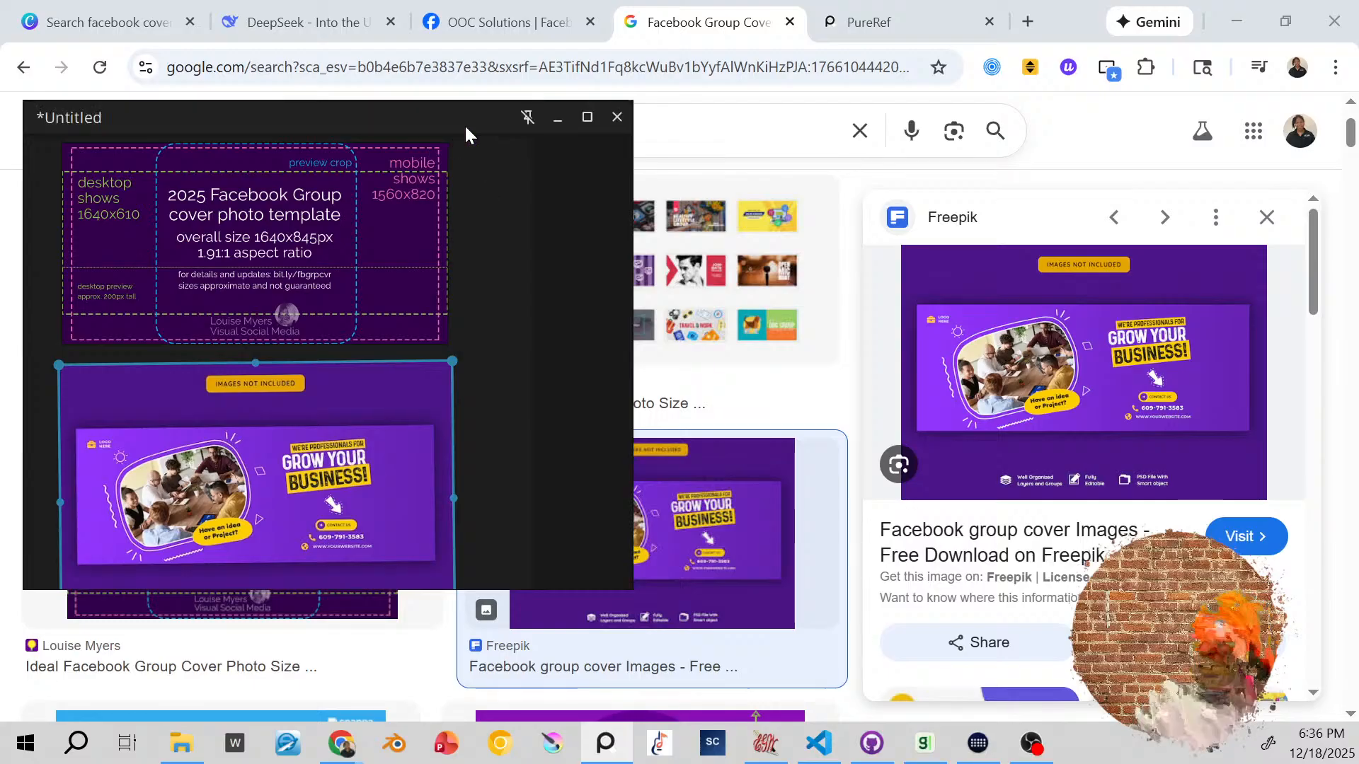
Step: Open the friend's profile from the recent Facebook searches and turn off Always on top for the PureRef window
left_click_drag(466, 120, 1174, 218)
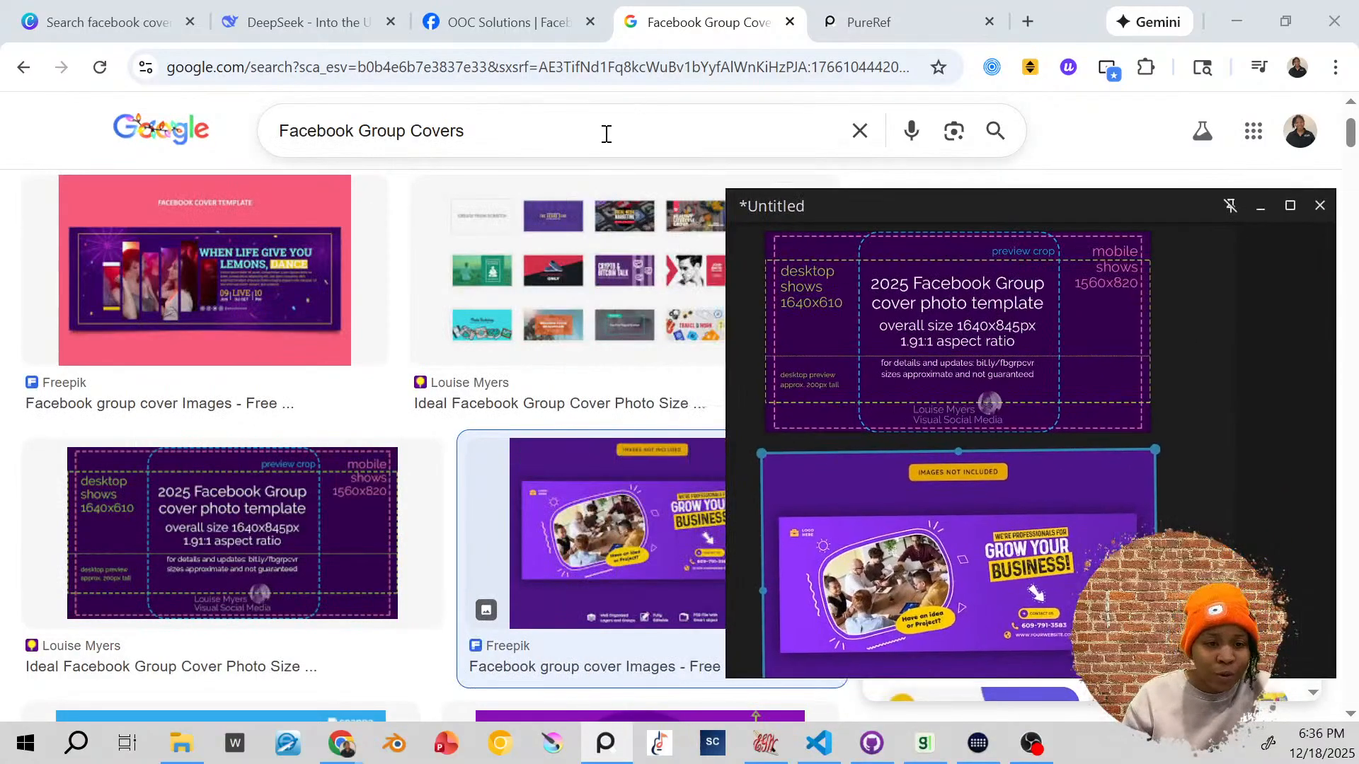
left_click(517, 19)
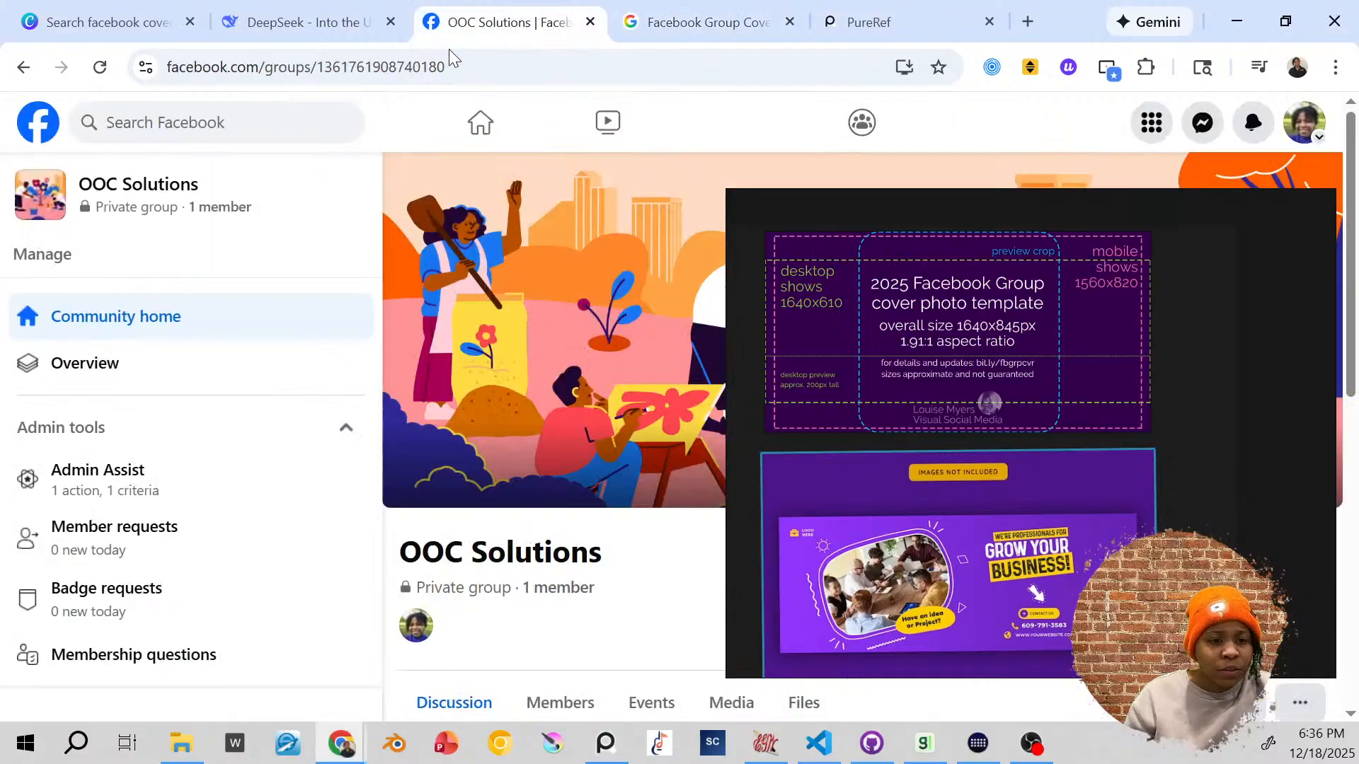
left_click(286, 124)
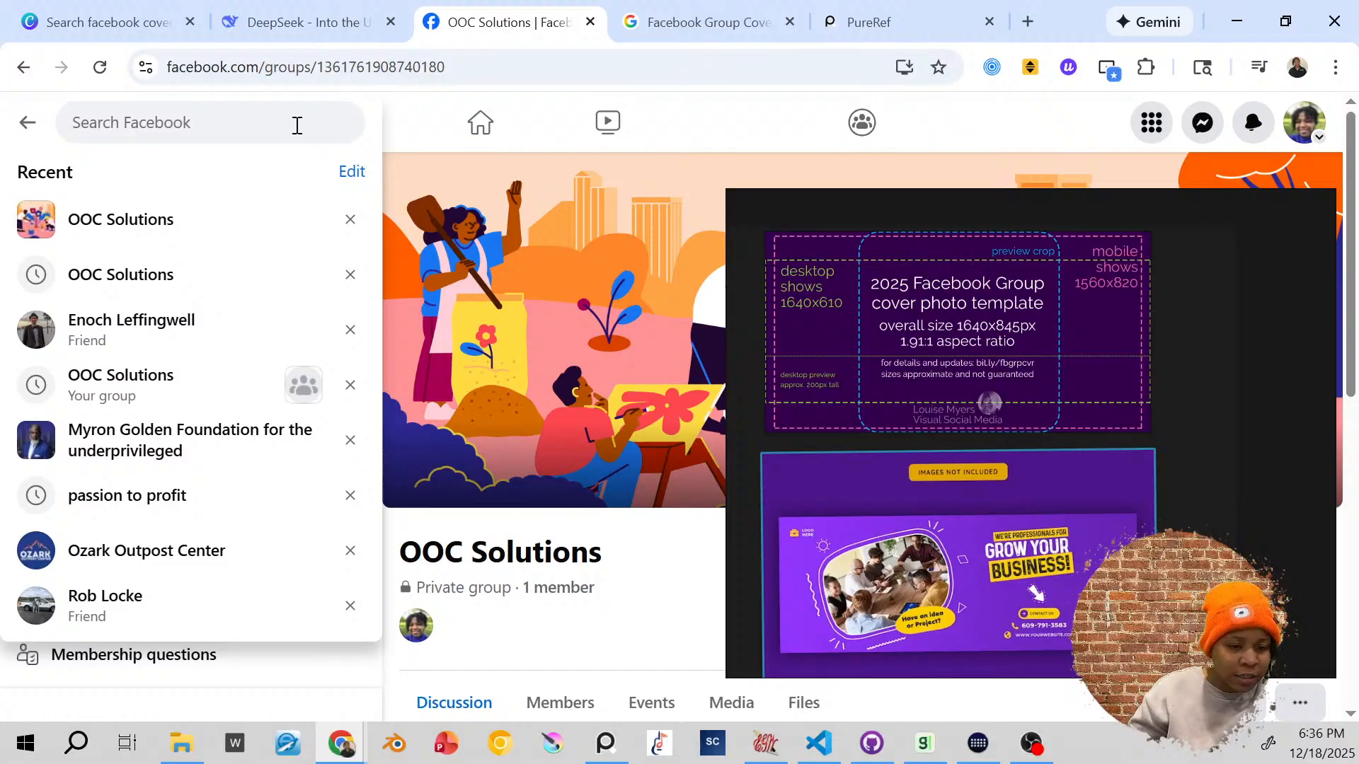
left_click(131, 338)
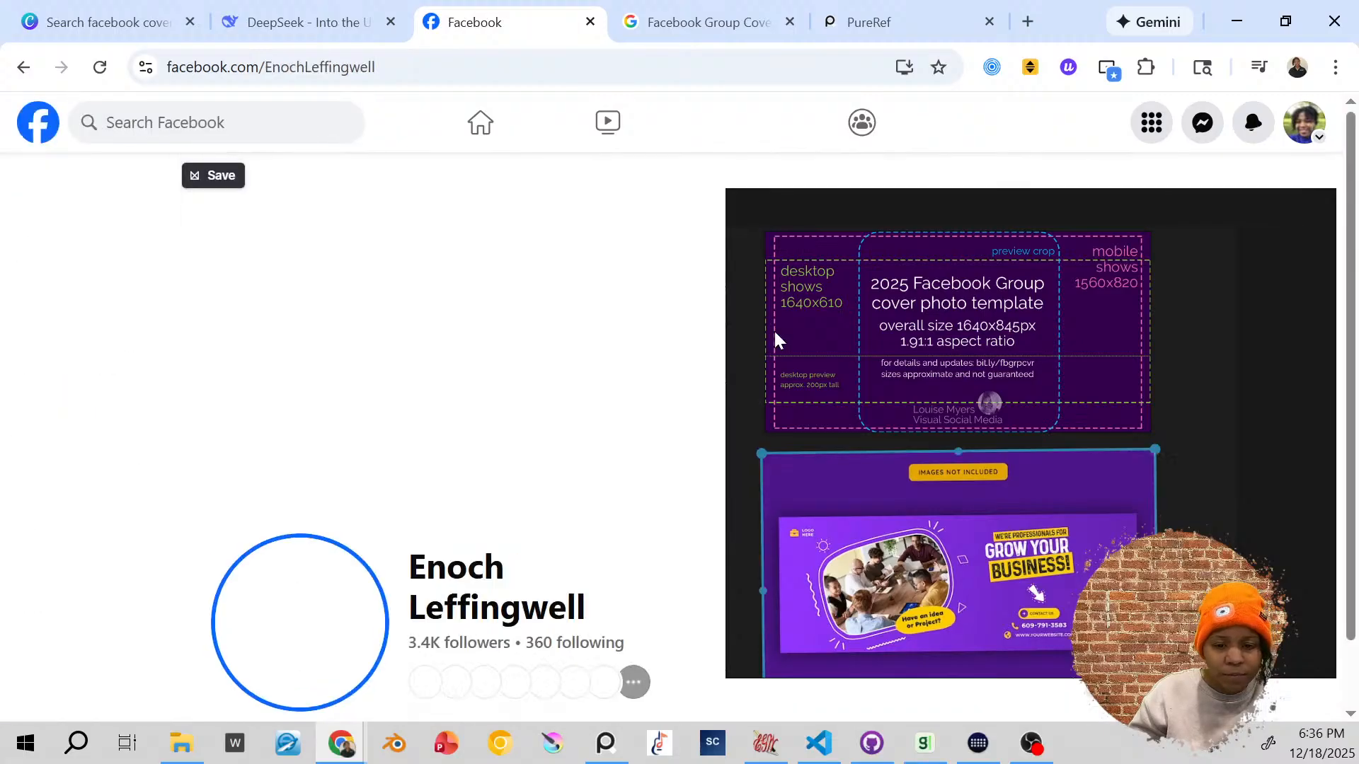
left_click_drag(886, 205, 842, 221)
left_click(1191, 220)
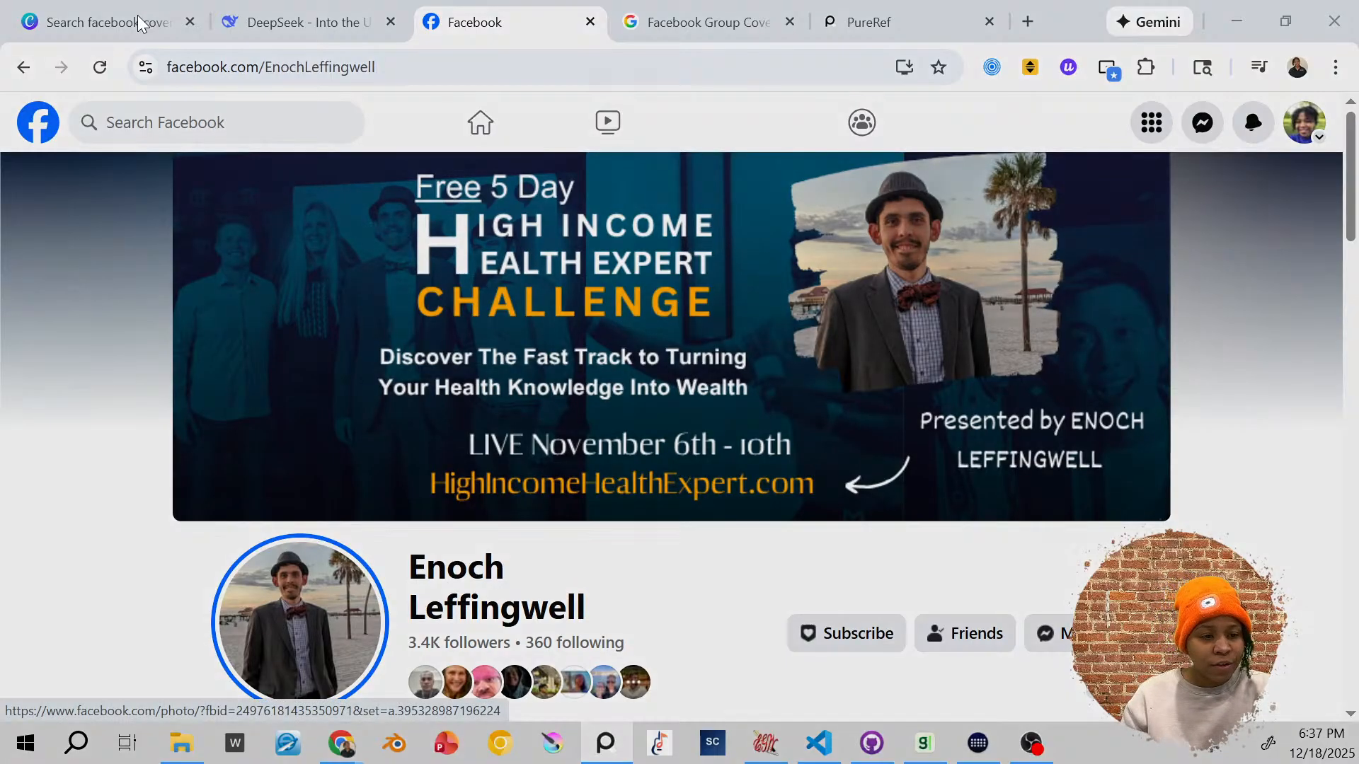
Step: Capture the "High Income Health Expert Challenge" cover as a screenshot and paste it into PureRef beside the template
key("super+shift+s")
left_click_drag(171, 153, 1181, 557)
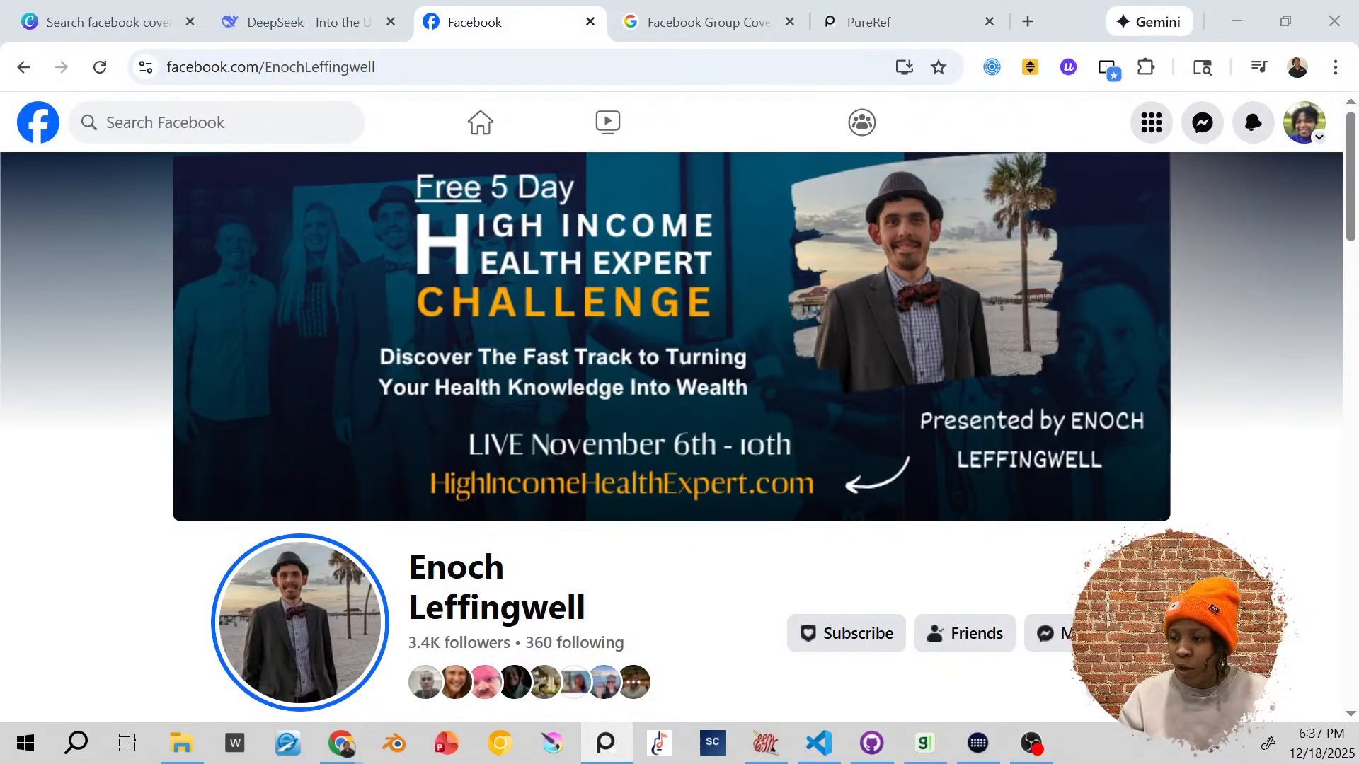
left_click_drag(794, 344, 463, 99)
left_click(495, 400)
key("ctrl+v")
left_click_drag(495, 403, 654, 131)
left_click_drag(547, 279, 450, 356)
left_click_drag(479, 204, 477, 171)
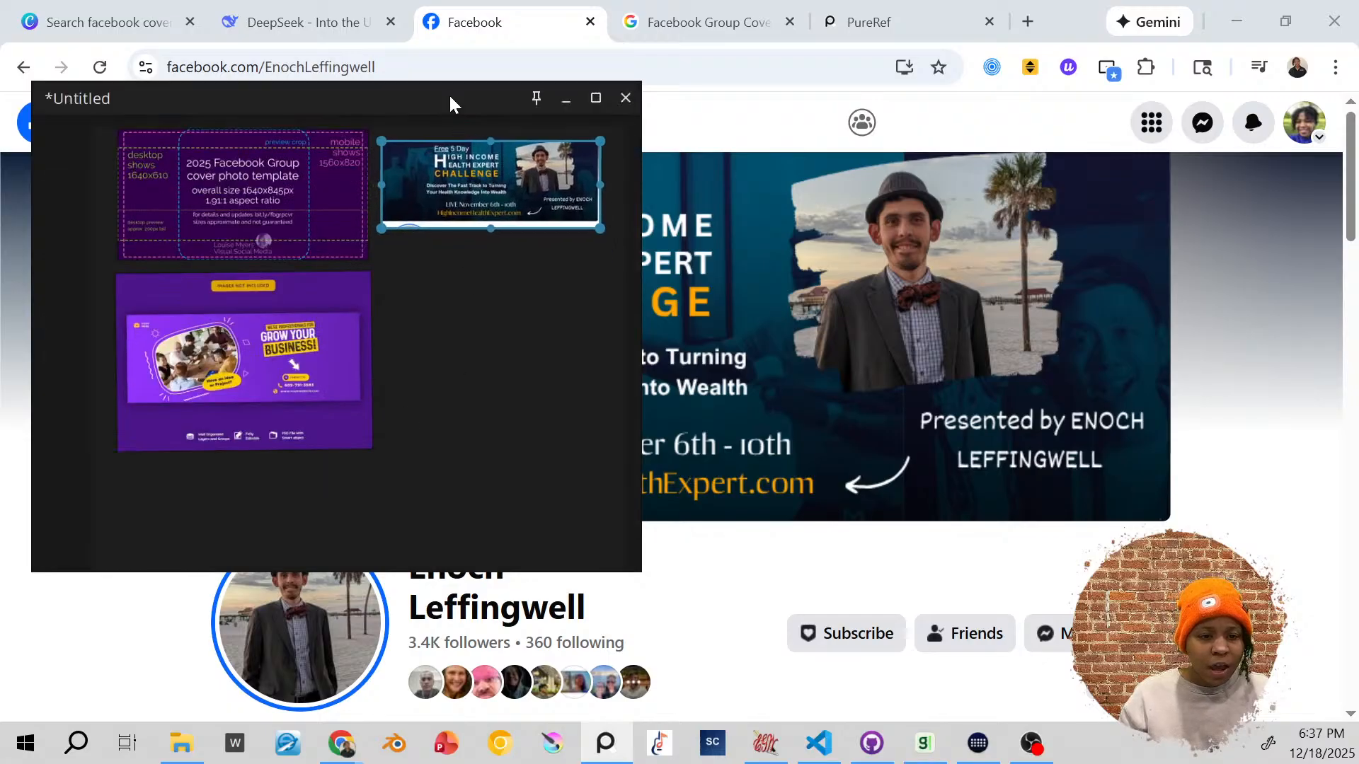
Step: Move PureRef out of the way, search Facebook for "themyrongolden" and open the Myron Golden page
left_click_drag(449, 95, 1355, 283)
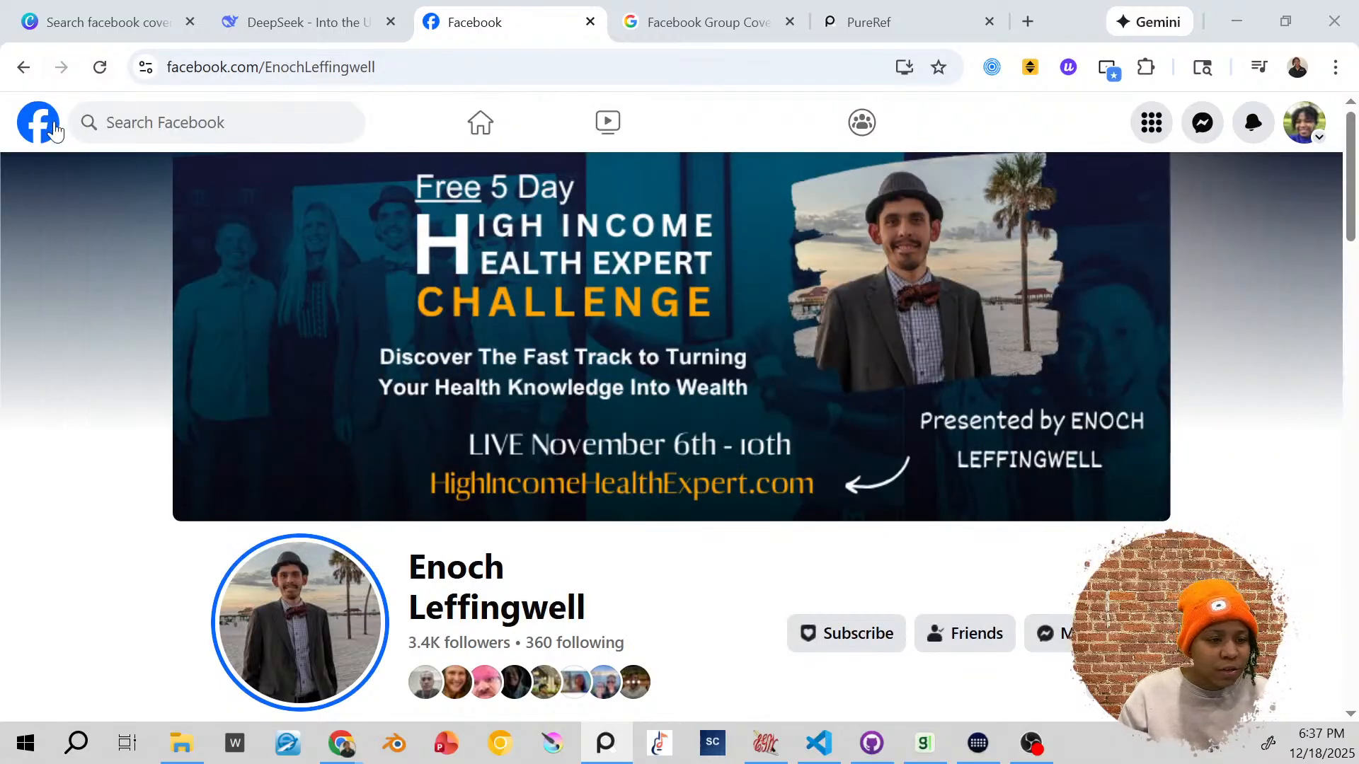
left_click(115, 125)
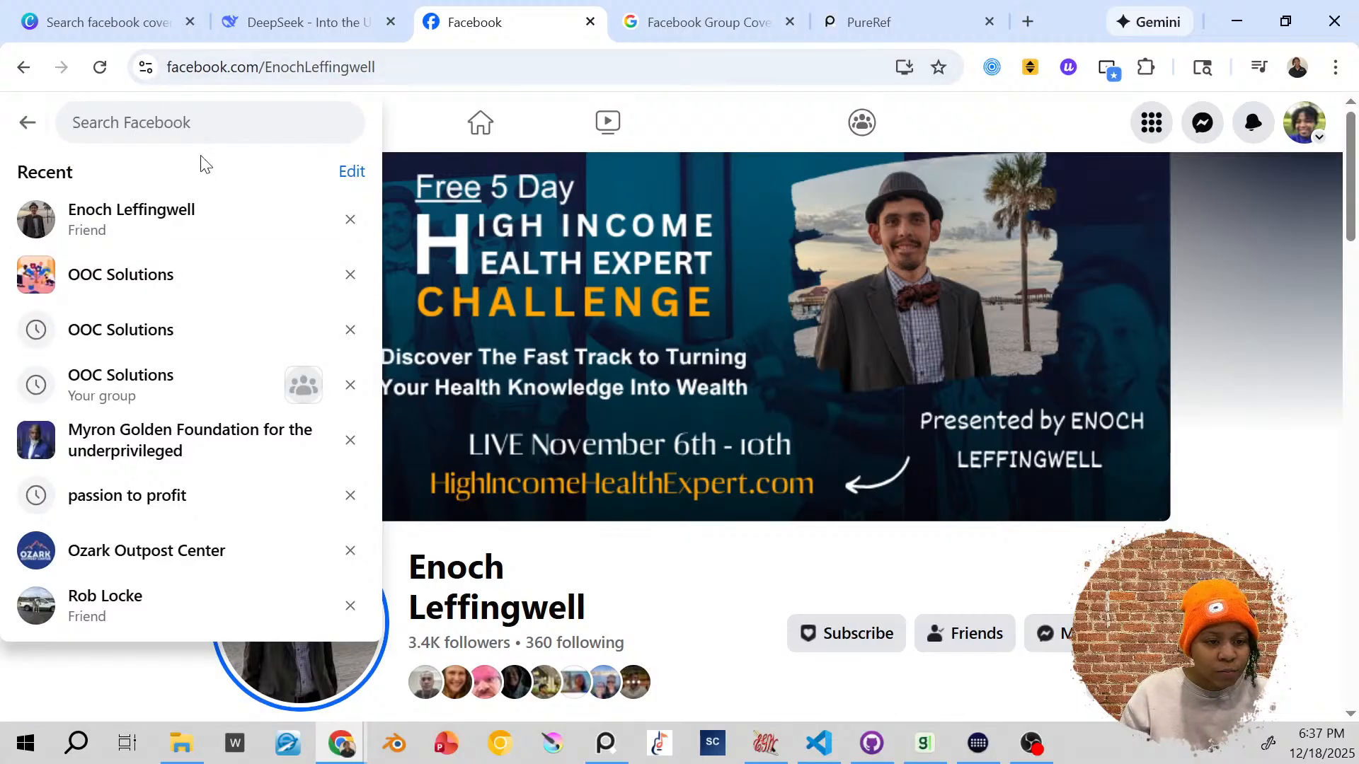
scroll(794, 453, "down", 6)
scroll(795, 453, "down", 5)
scroll(252, 243, "up", 10)
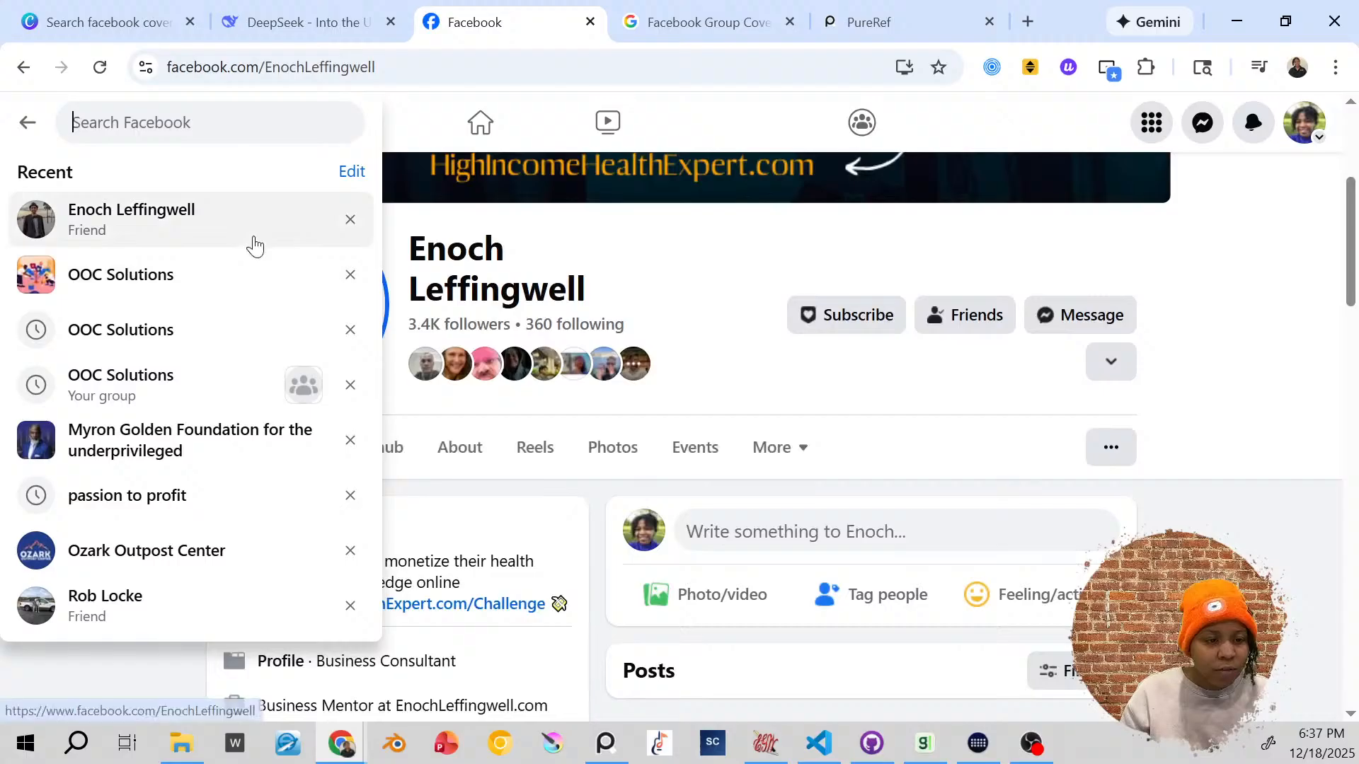
type("themyrongolden")
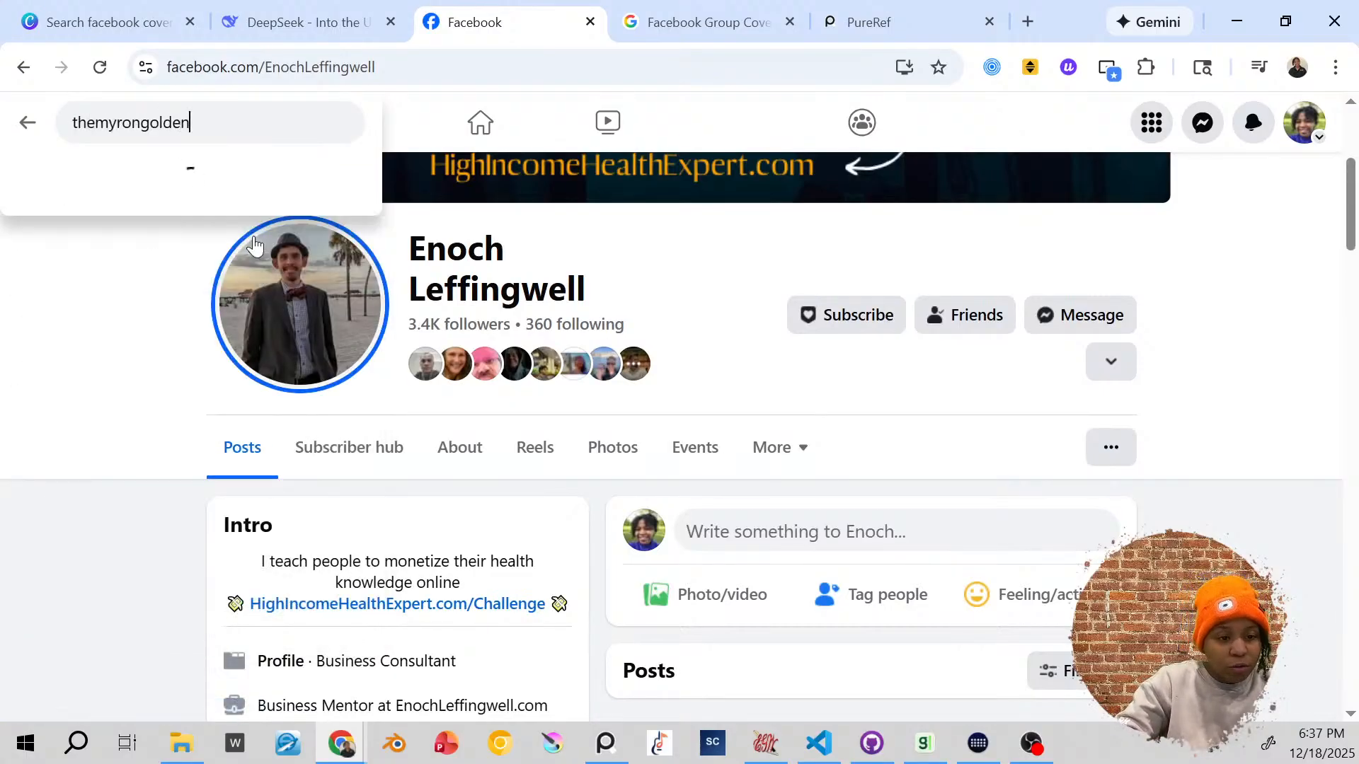
key("Return")
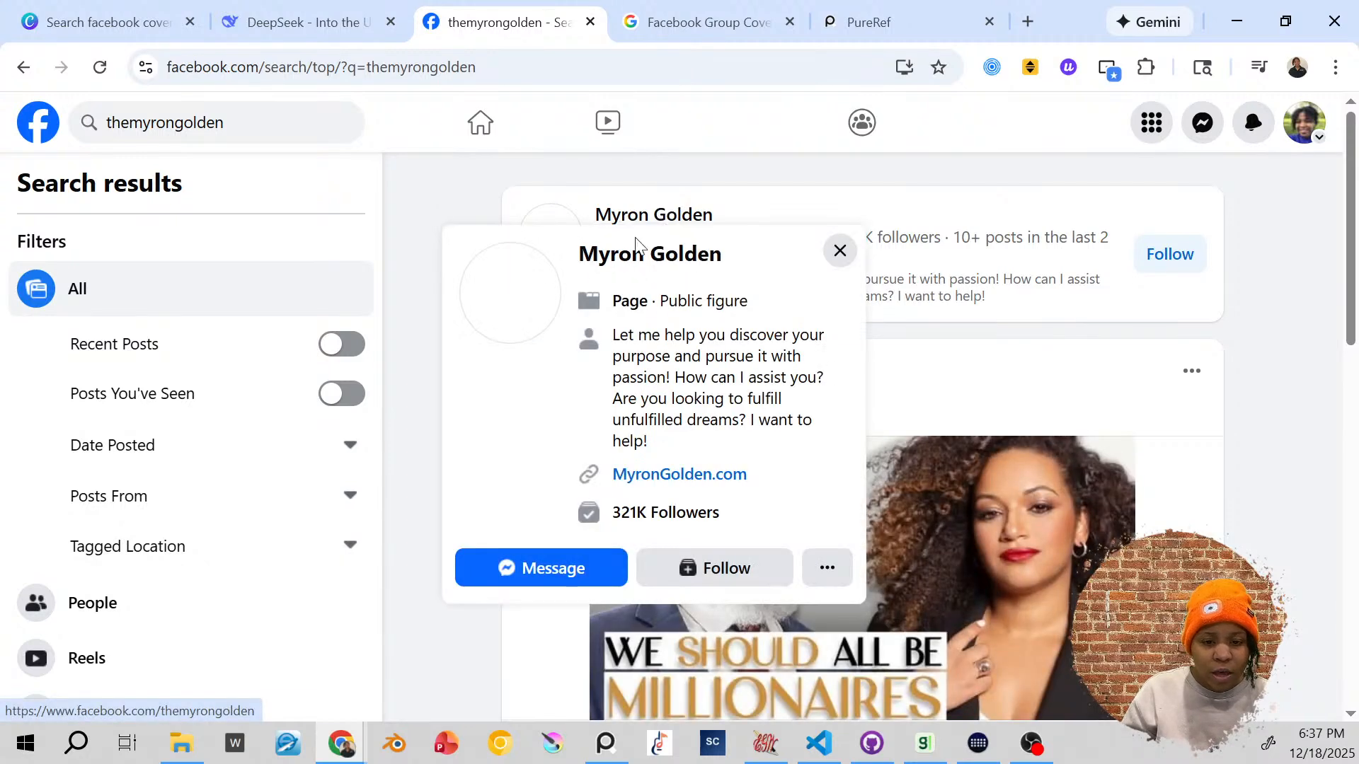
left_click(617, 216)
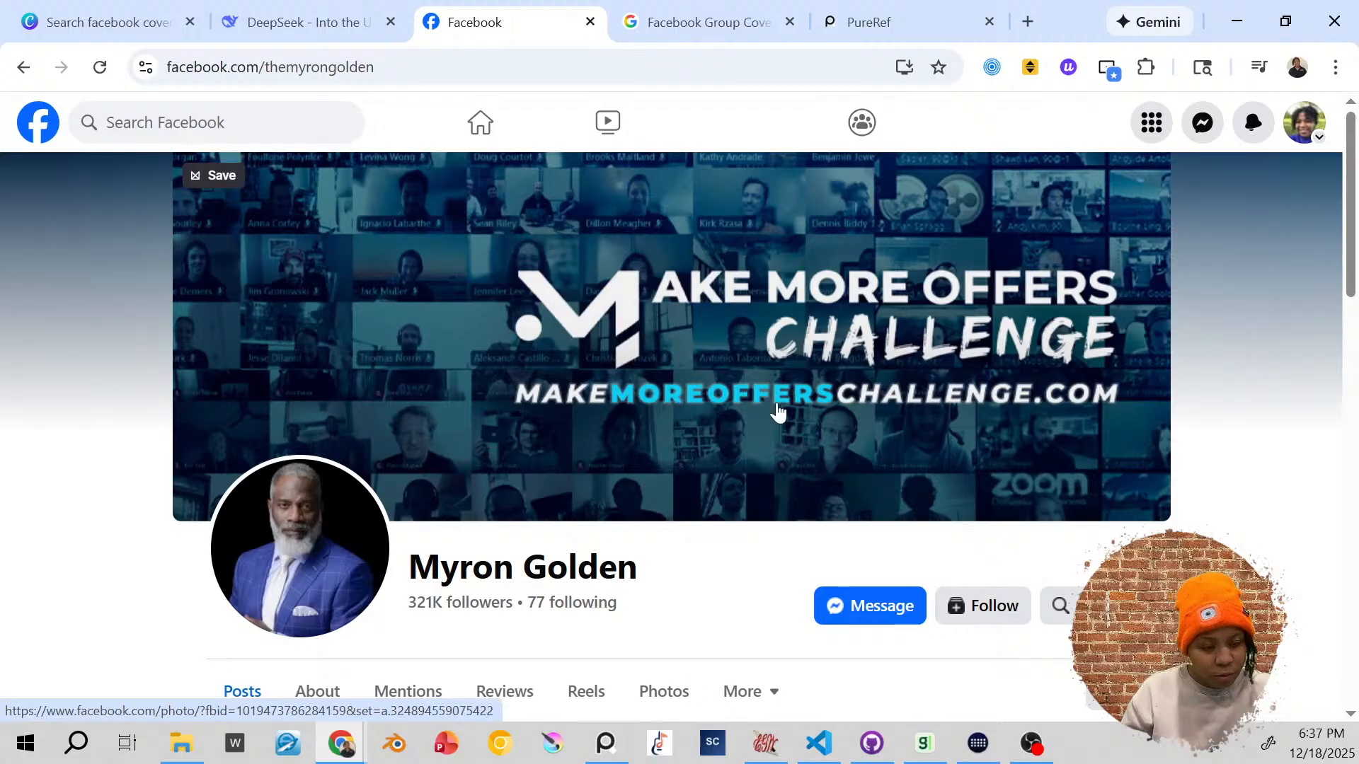
Step: Capture the "Make More Offers Challenge" cover as a screenshot and switch to PureRef
key("super+shift+s")
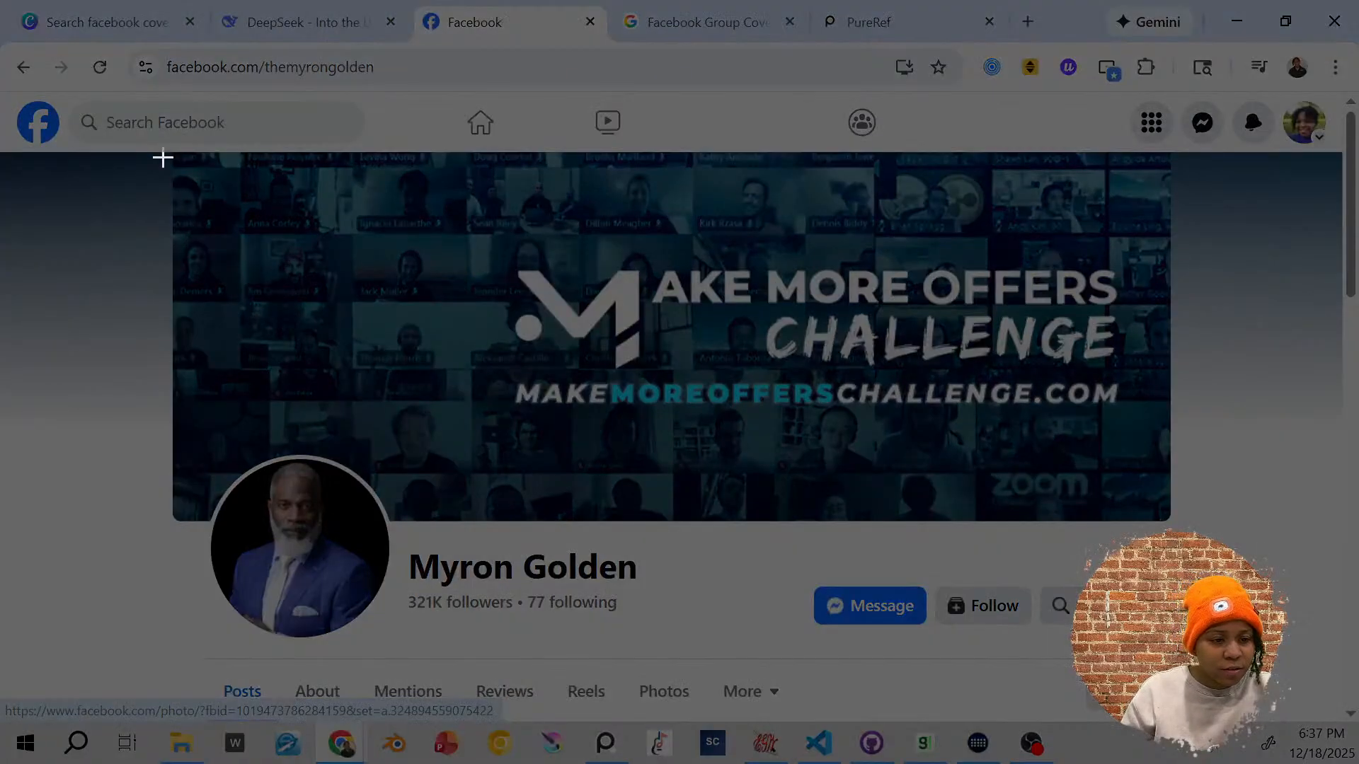
left_click_drag(166, 153, 1203, 547)
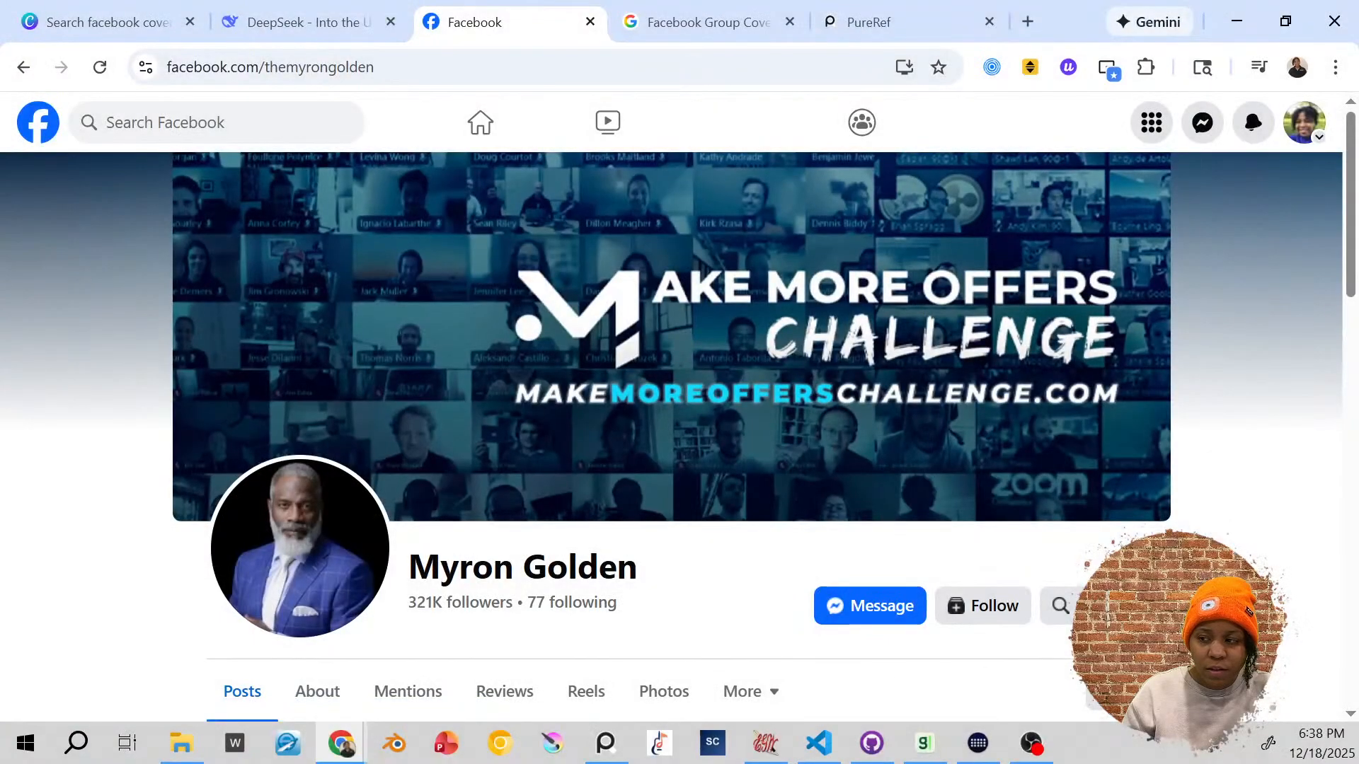
key("alt+Tab")
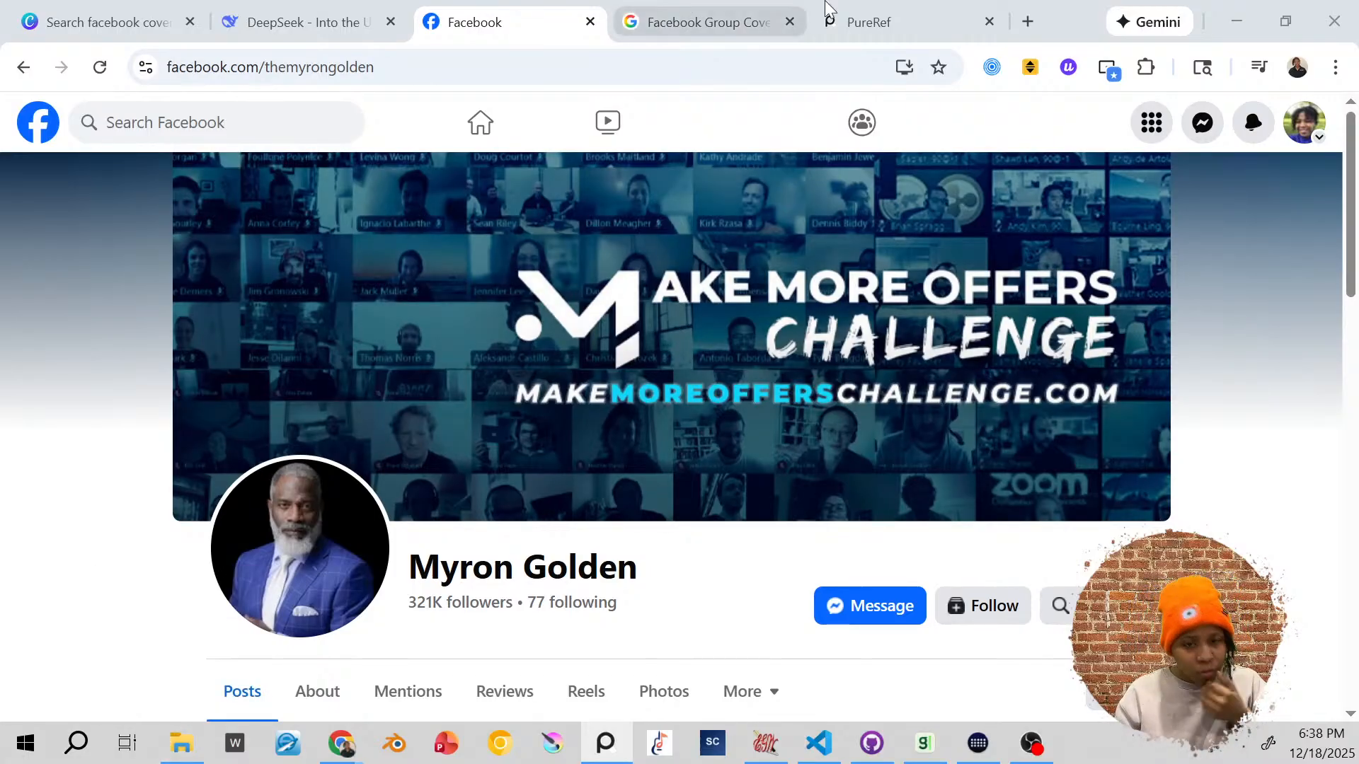
Step: Search Google in a new browser tab for "How to screen shot on windows"
left_click(1034, 21)
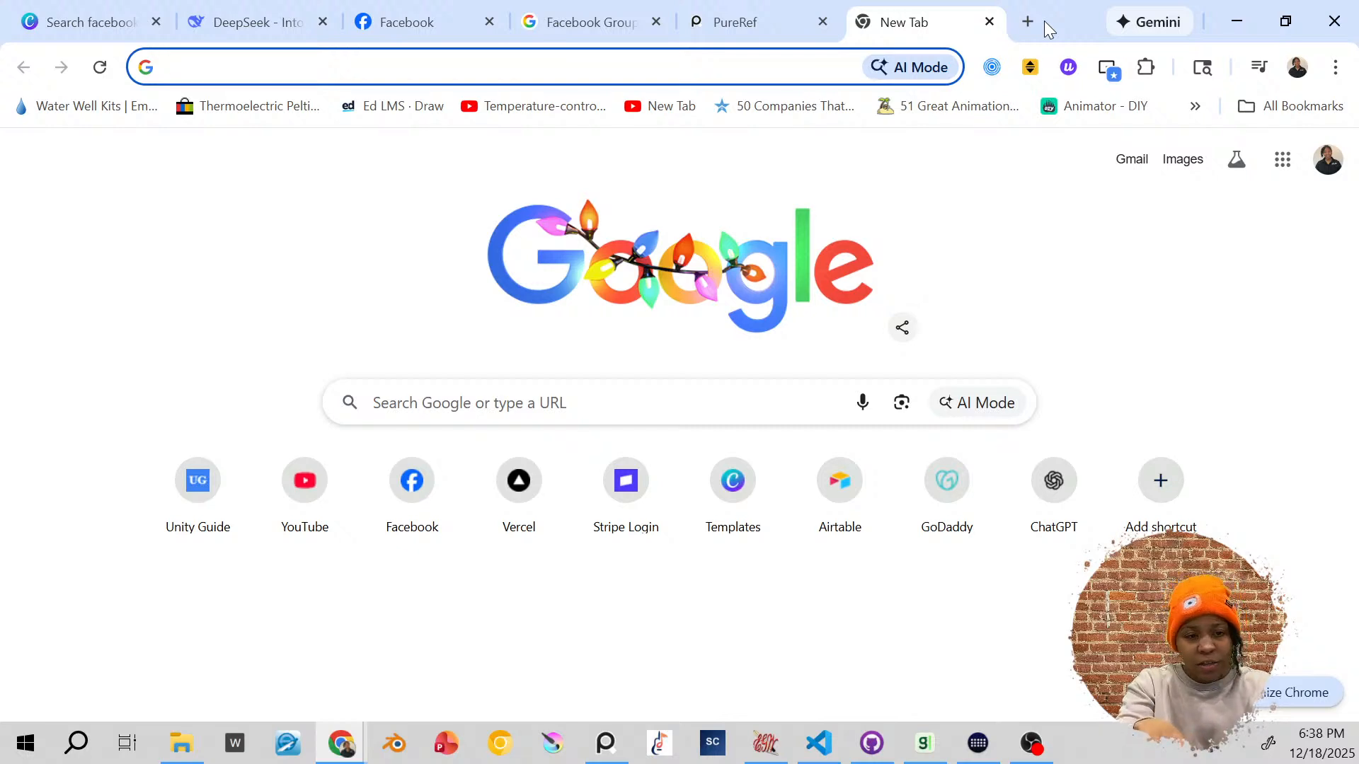
left_click(732, 414)
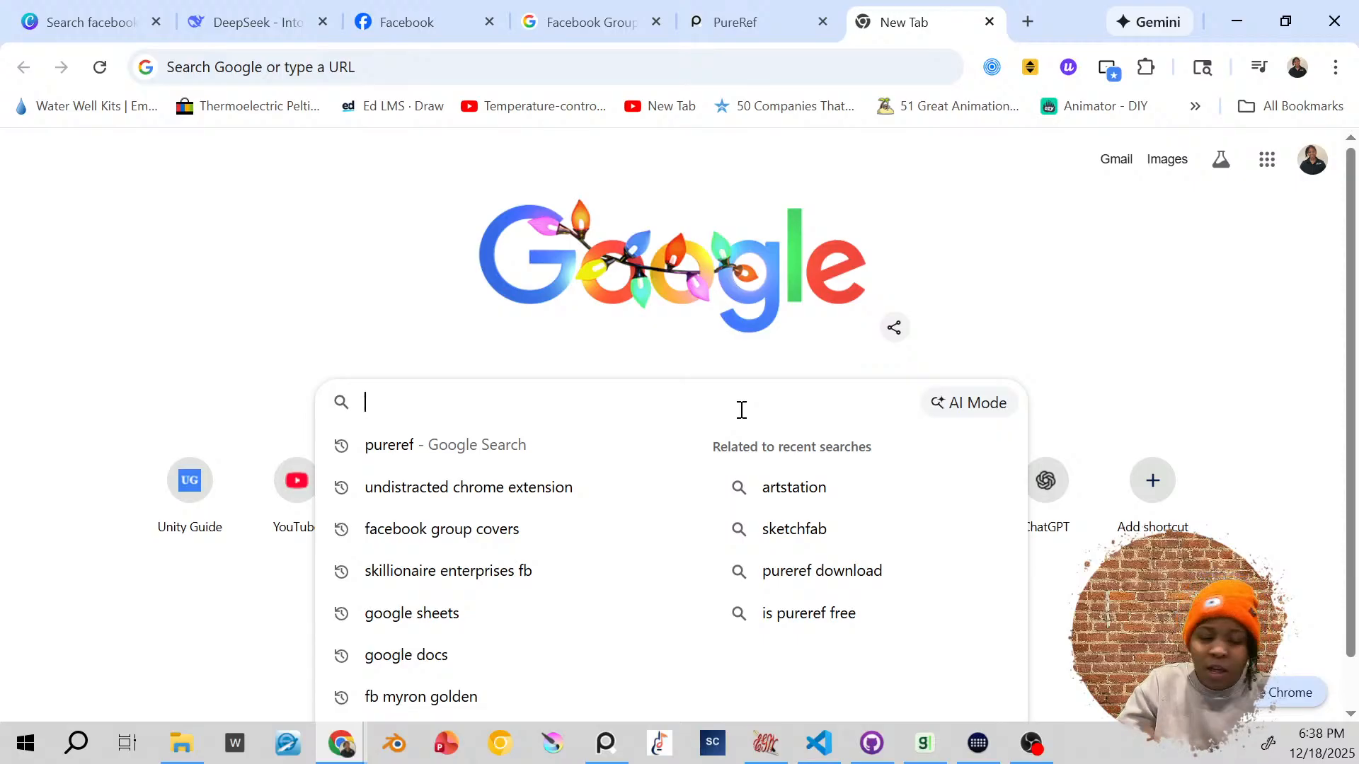
type("How")
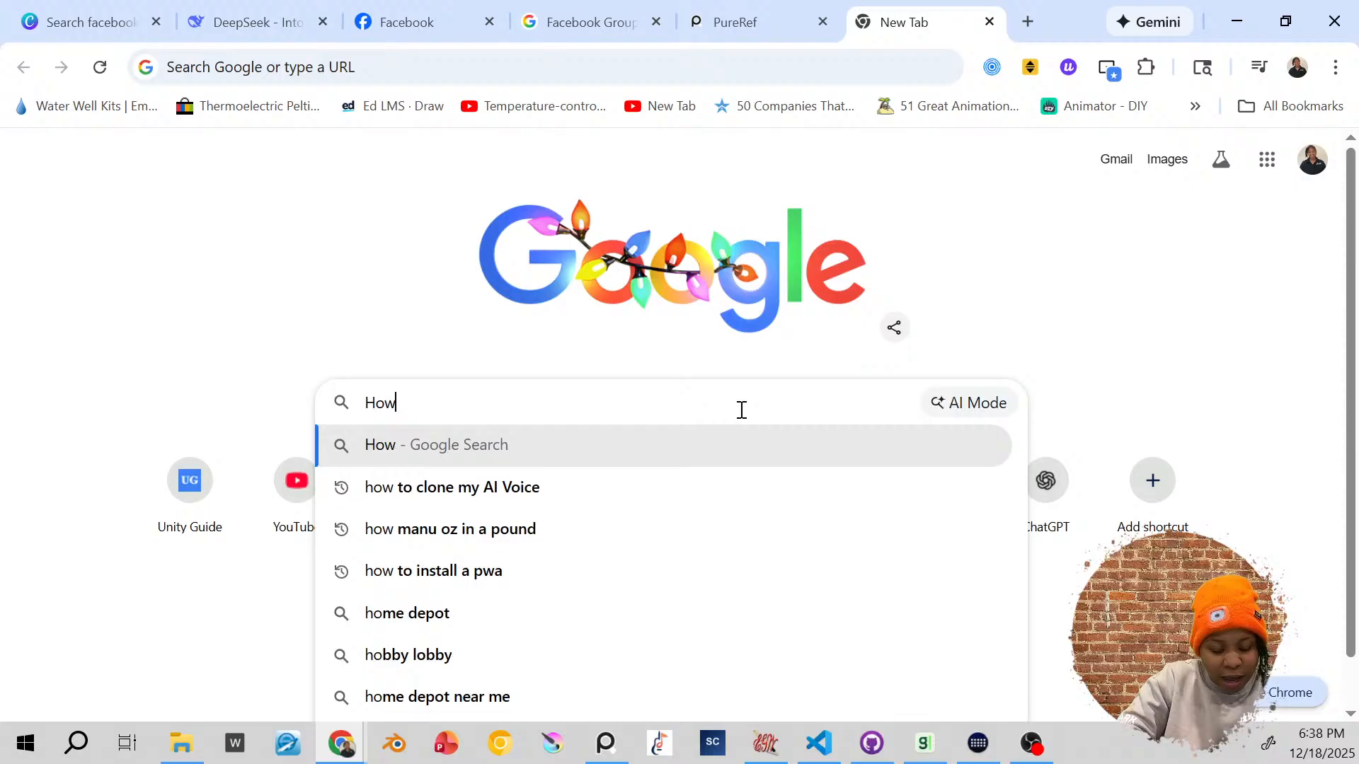
type(" to screen shot on ")
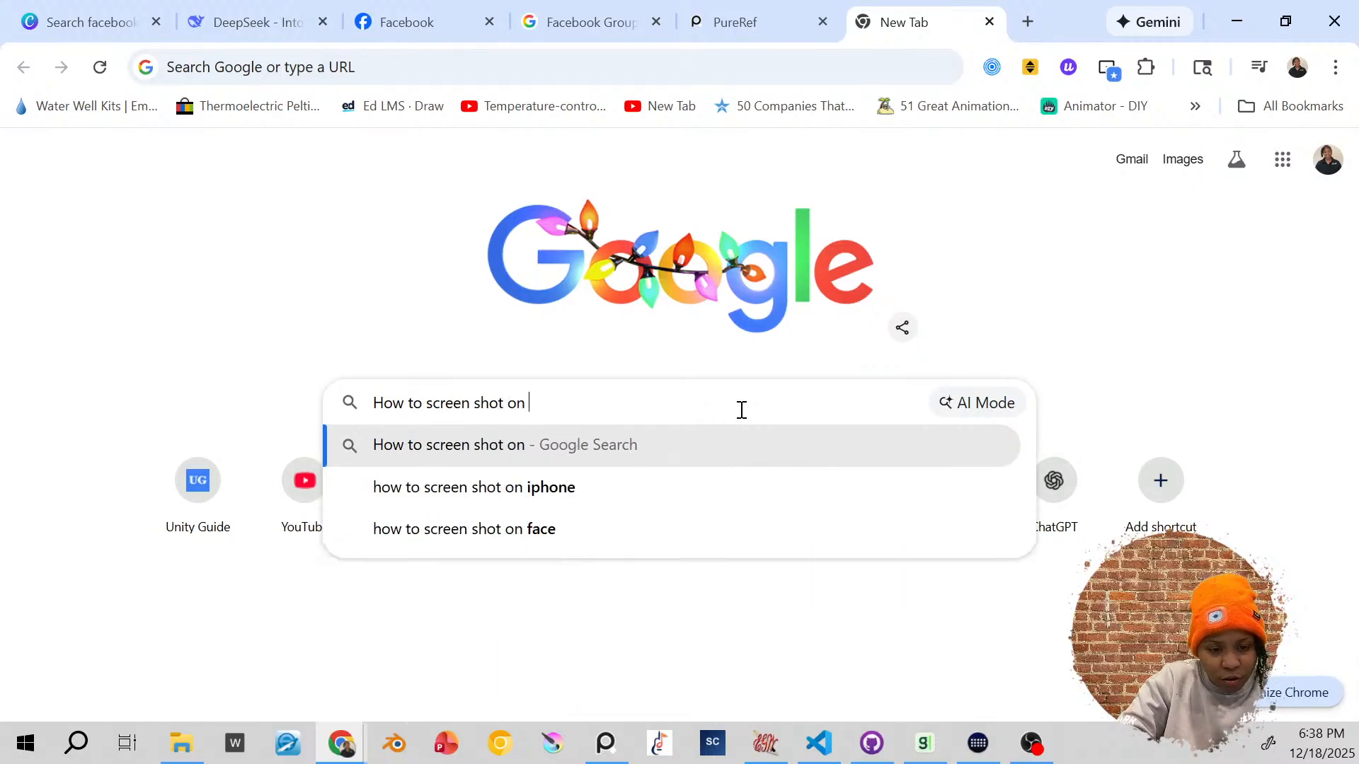
type("windows")
key("Return")
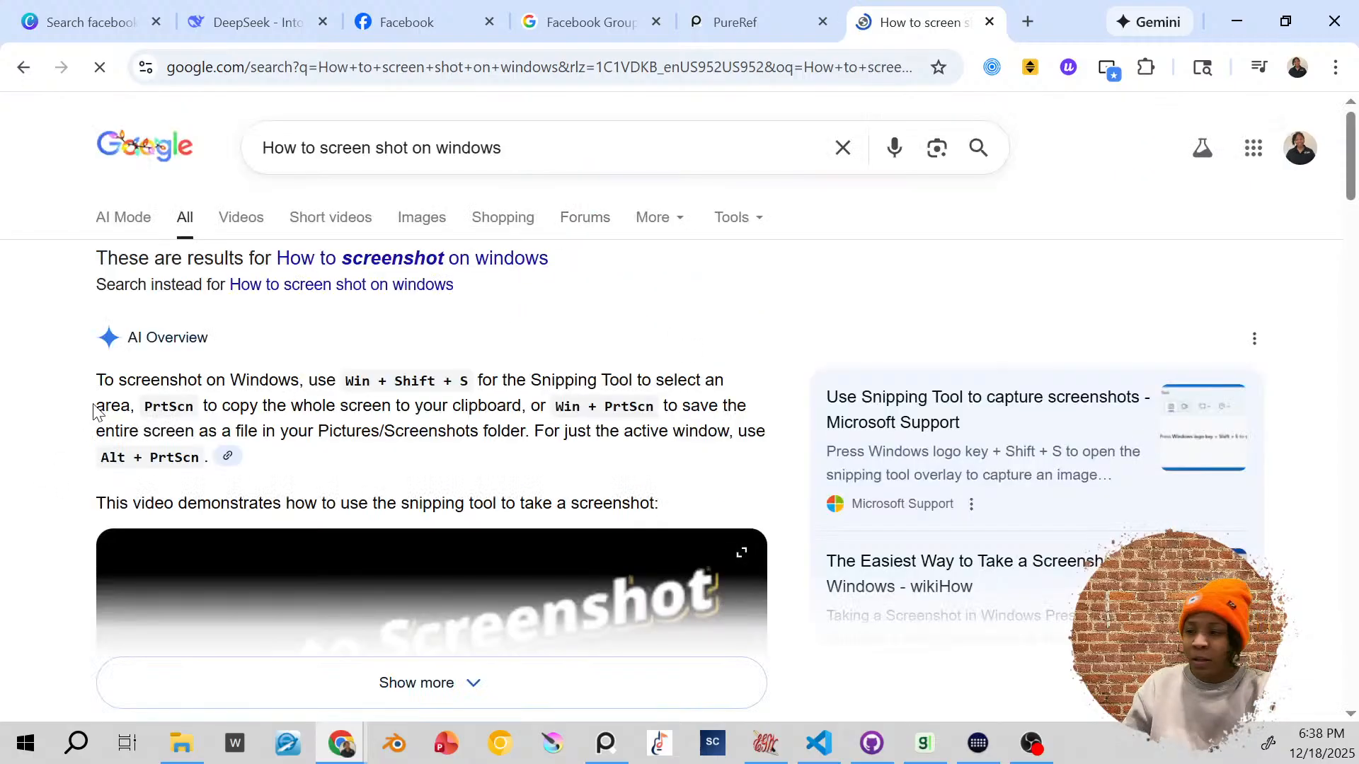
Step: Read the Windows screenshot shortcuts in the AI Overview and expand it to its full instructions
left_click_drag(96, 379, 322, 465)
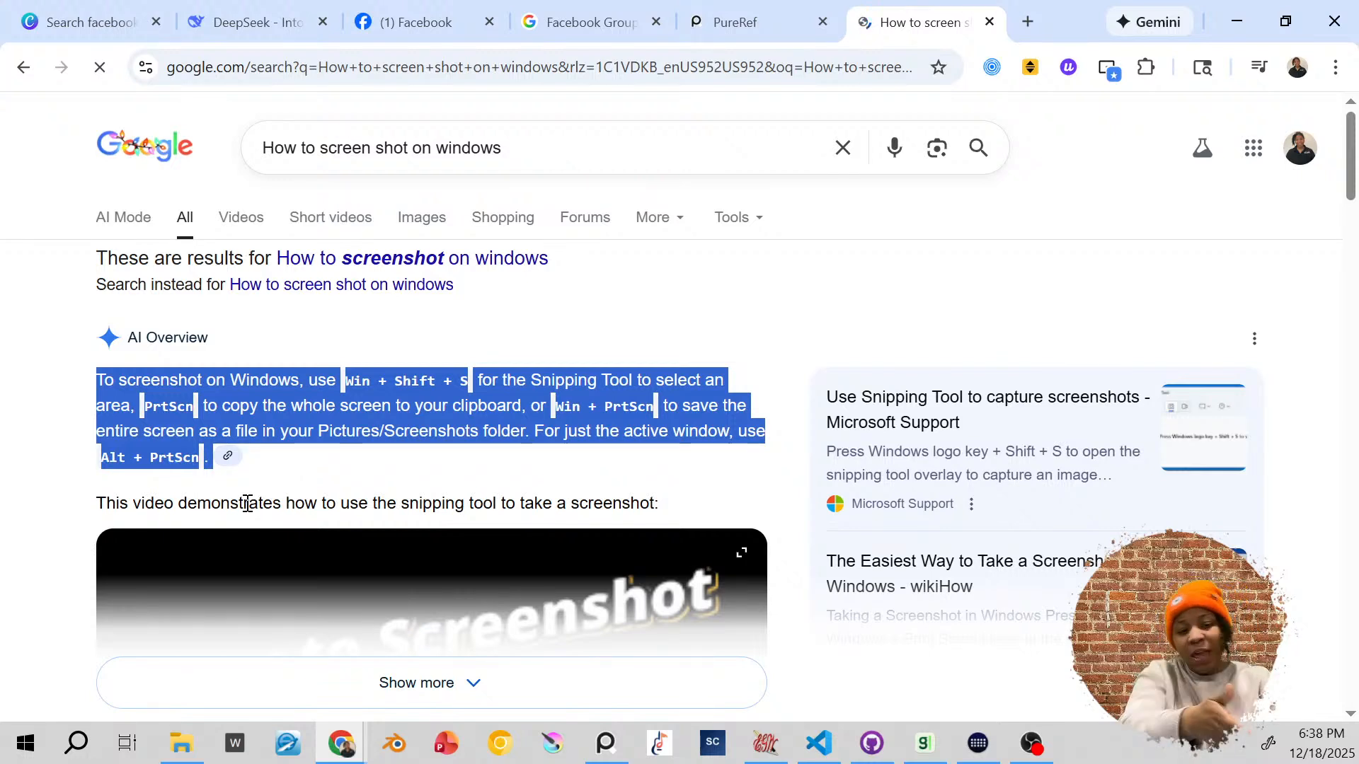
scroll(370, 455, "down", 2)
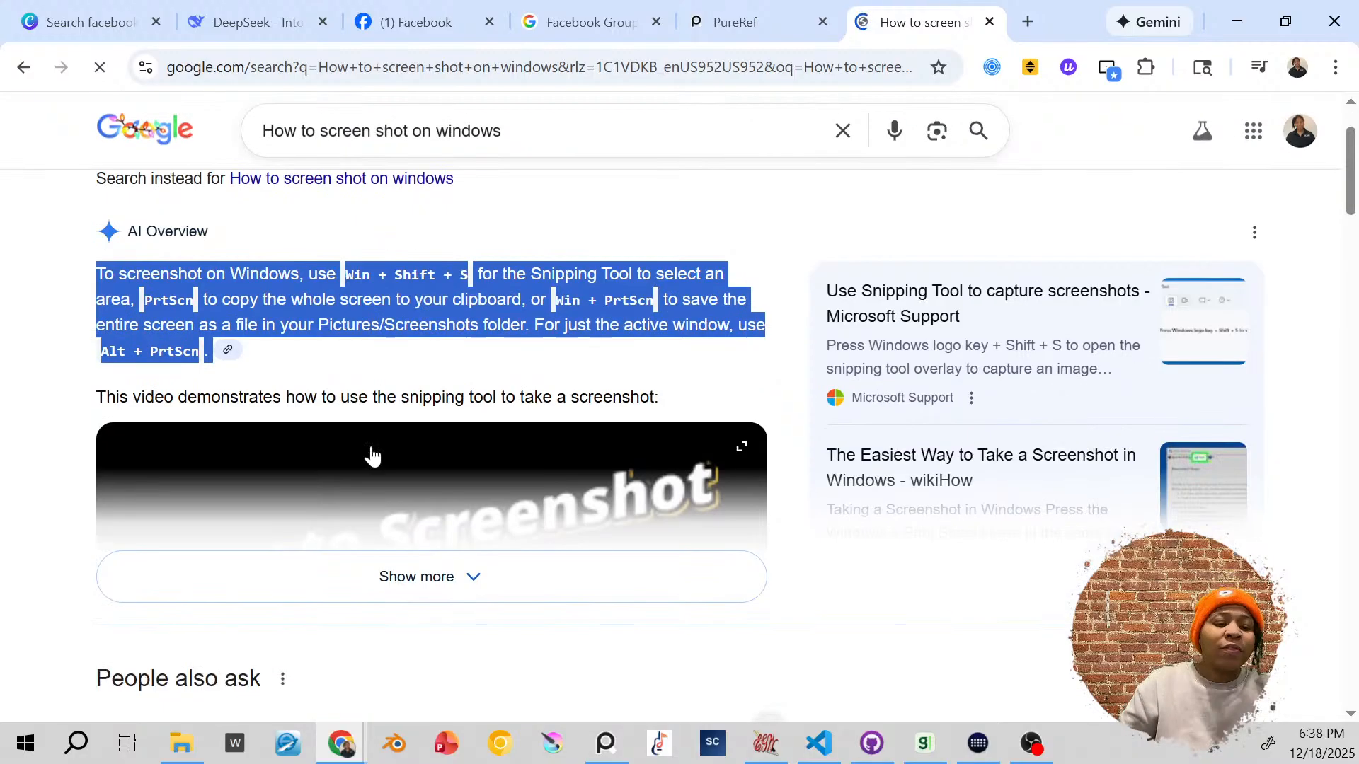
left_click(429, 589)
scroll(473, 508, "down", 2)
scroll(473, 508, "down", 1)
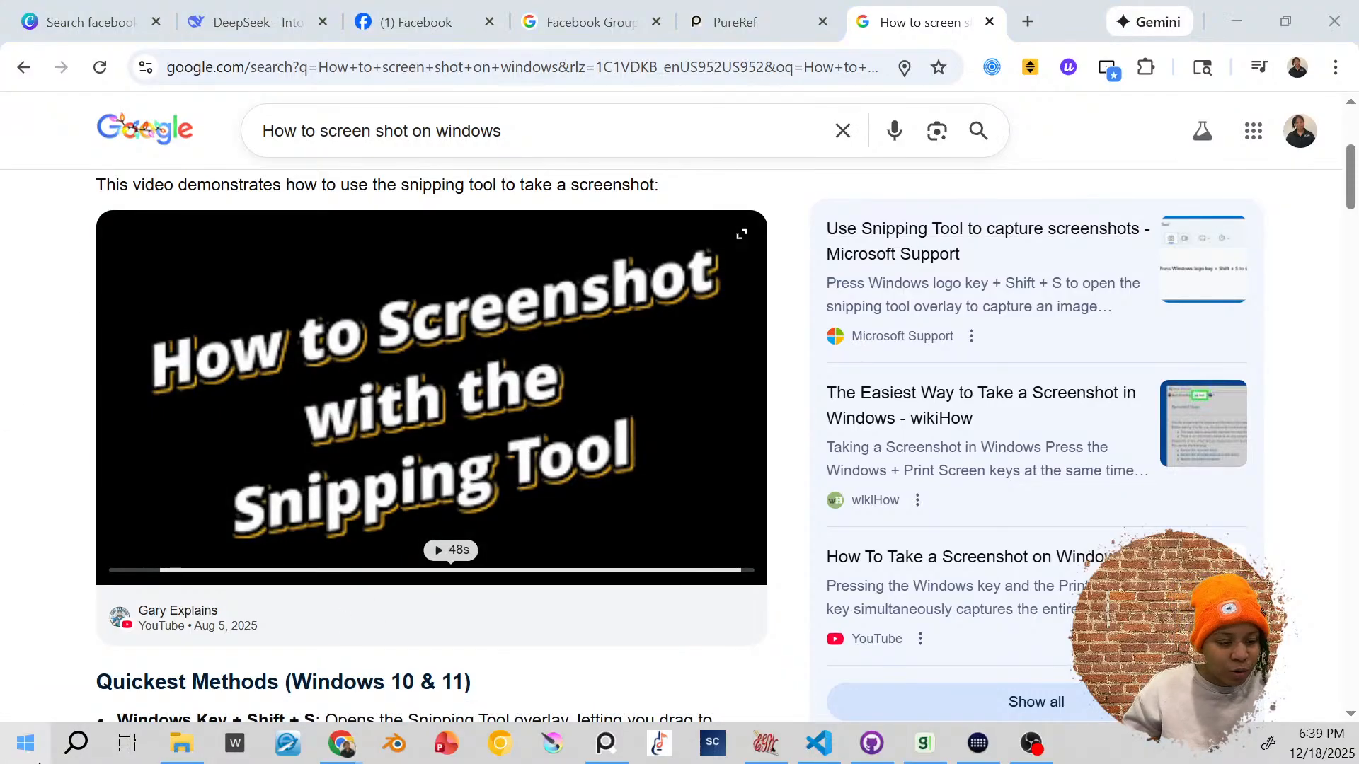
Step: Find and launch the Windows Snipping Tool, and move its window over the search results
left_click(77, 743)
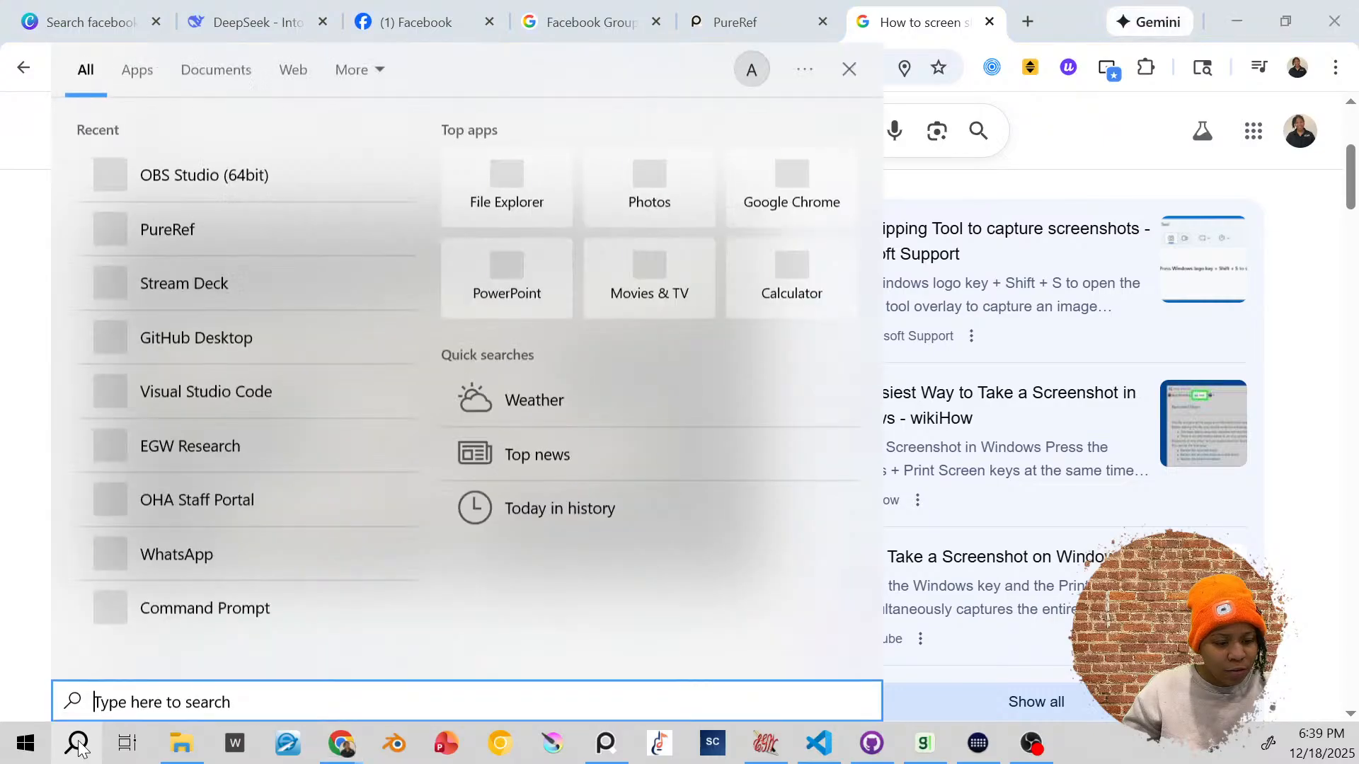
type("Snip")
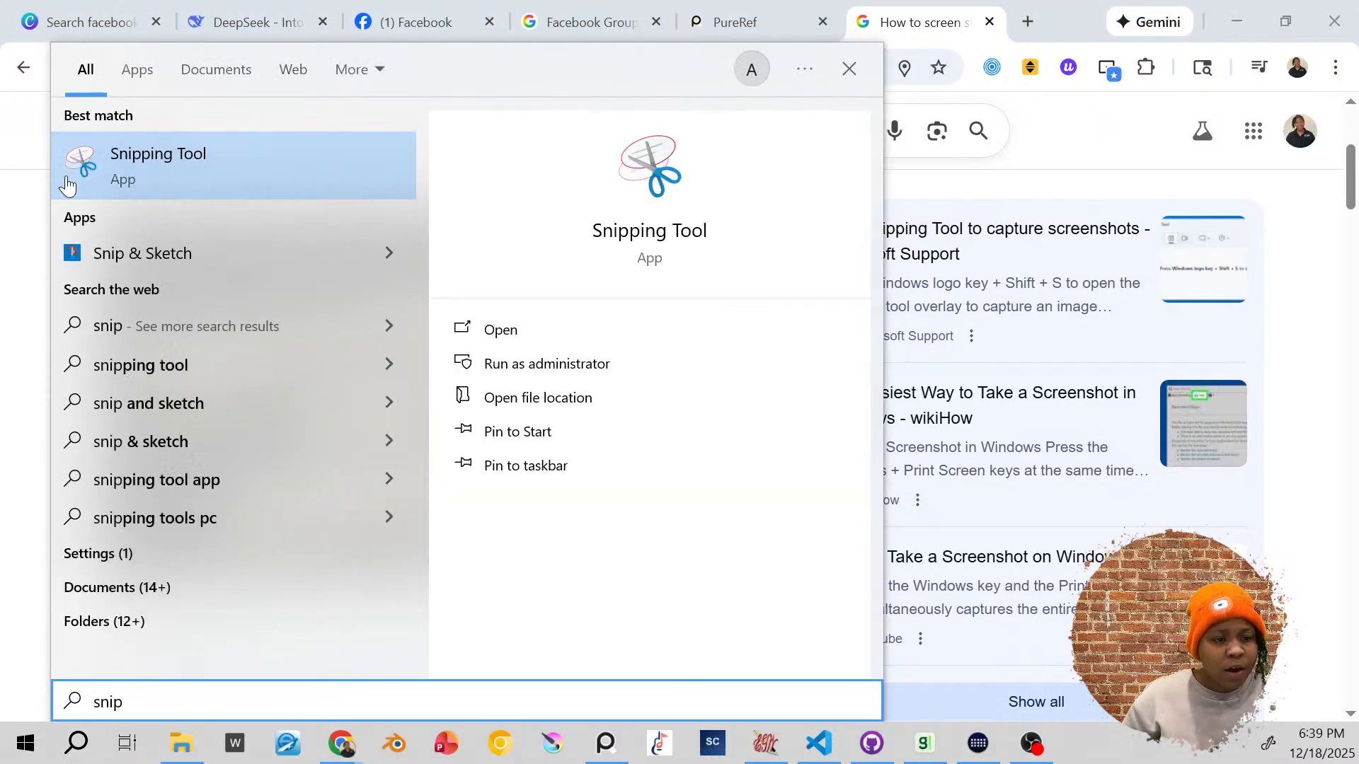
left_click(118, 169)
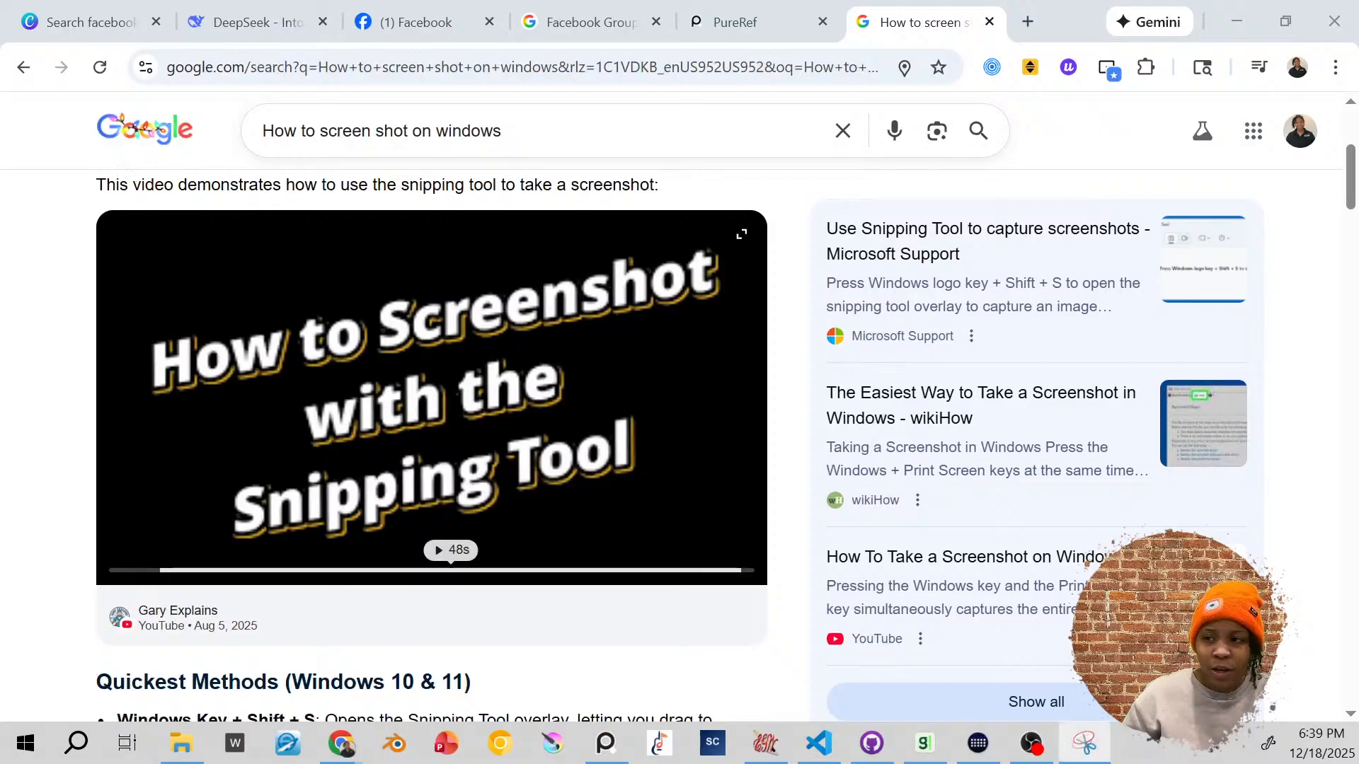
left_click_drag(1203, 306, 284, 153)
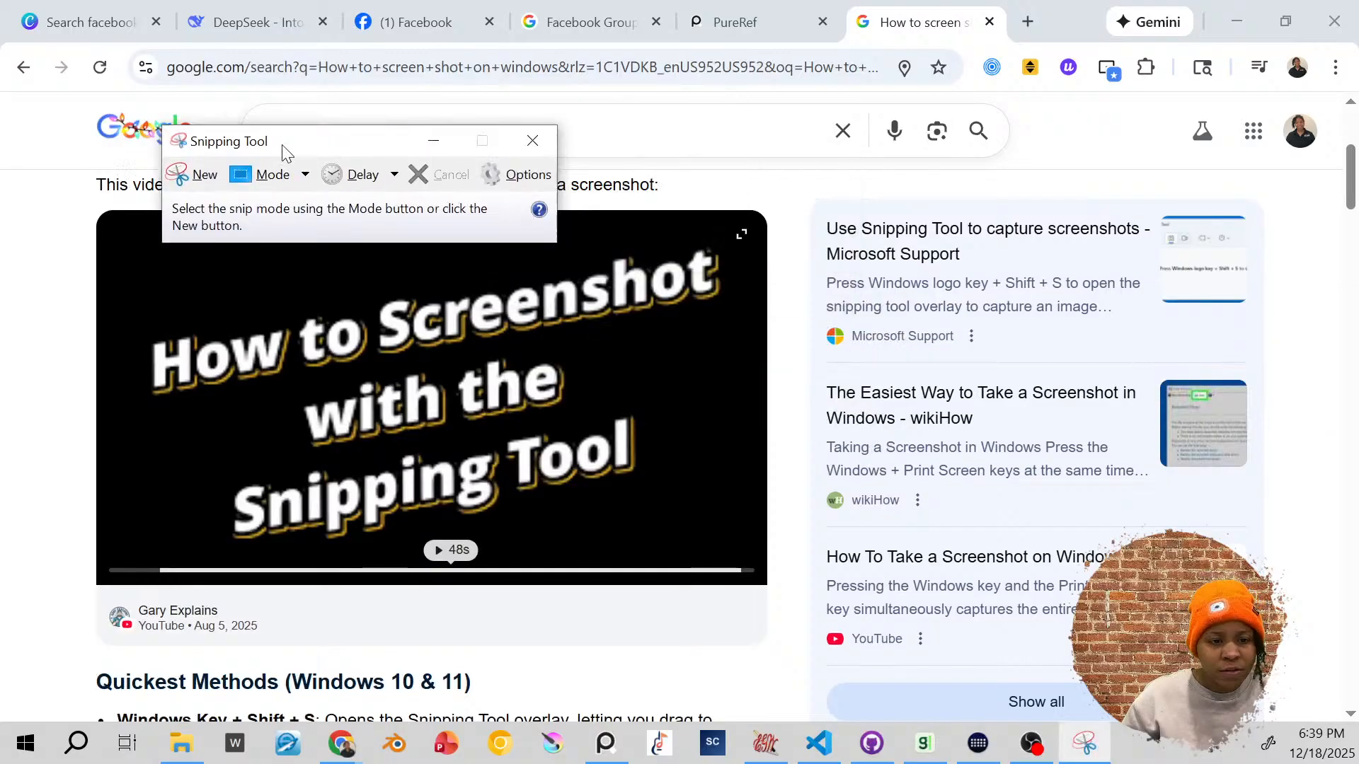
Step: Capture a test snip of part of the search results and close the Snipping Tool without saving it
left_click(189, 177)
left_click_drag(721, 168, 968, 537)
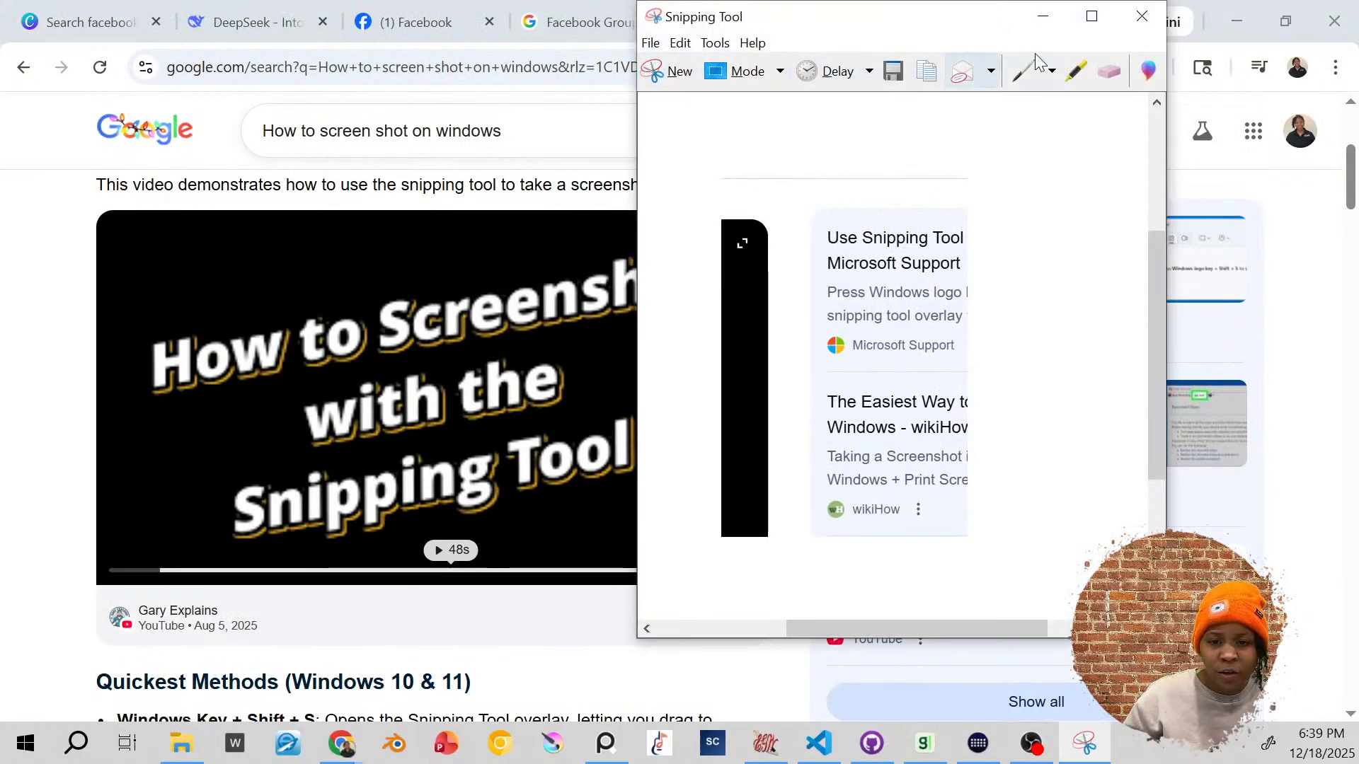
left_click(1128, 20)
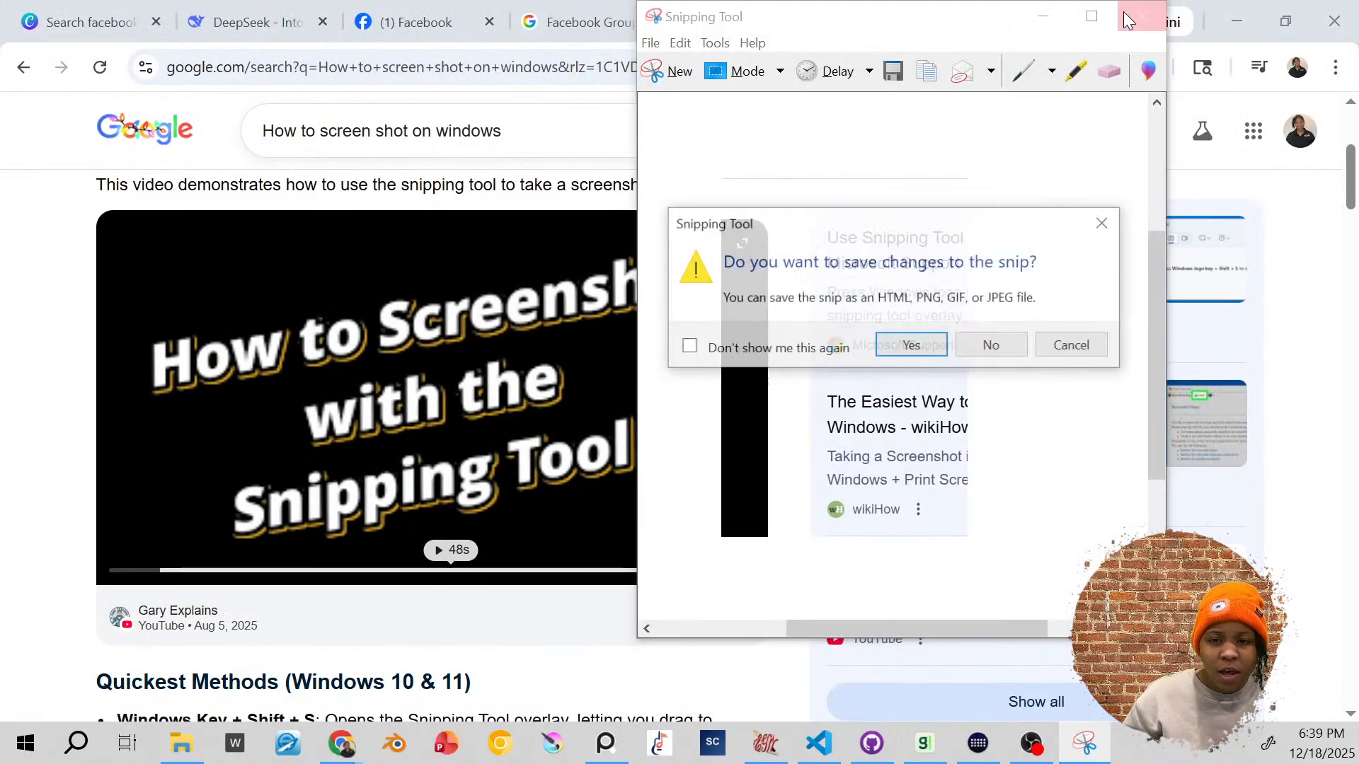
left_click(991, 346)
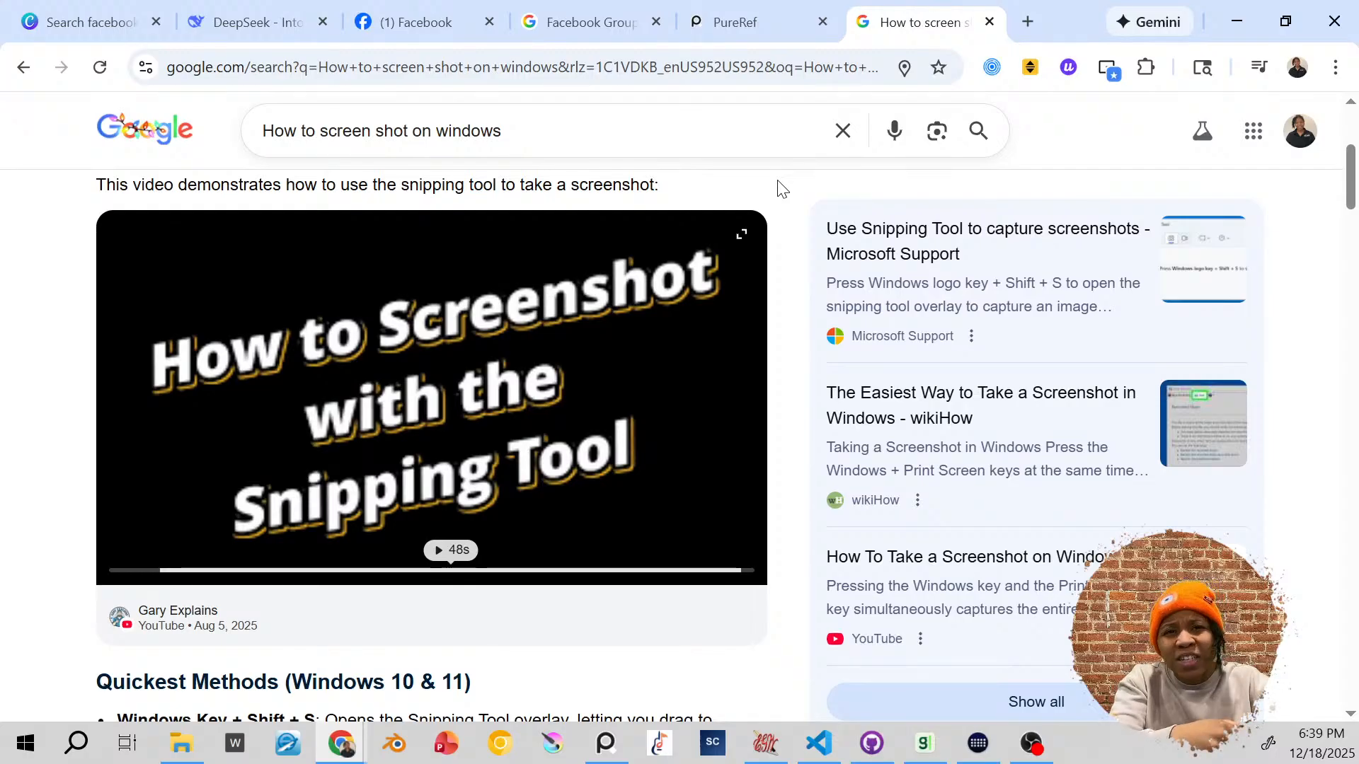
Step: Close the Google search tab, and place a shorter PureRef window over the Facebook page
left_click(989, 23)
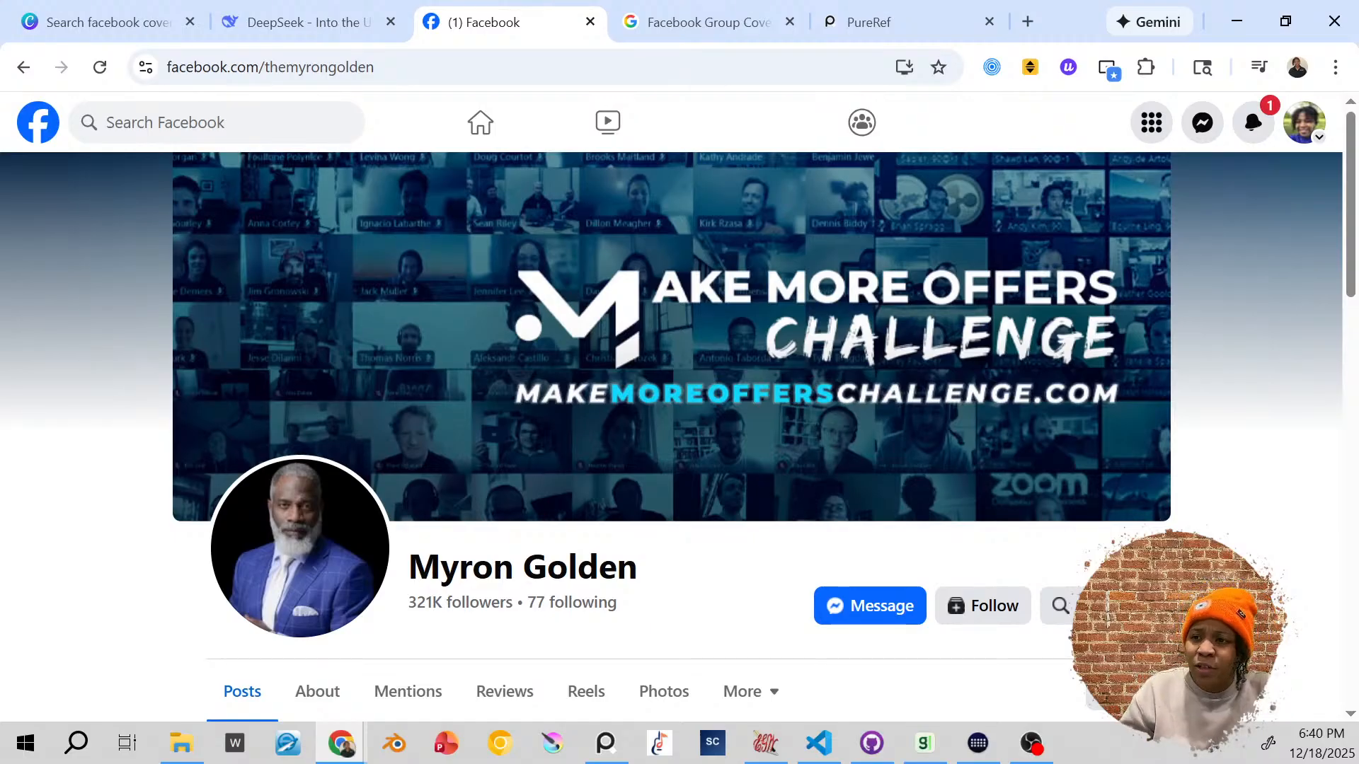
left_click_drag(629, 328, 362, 140)
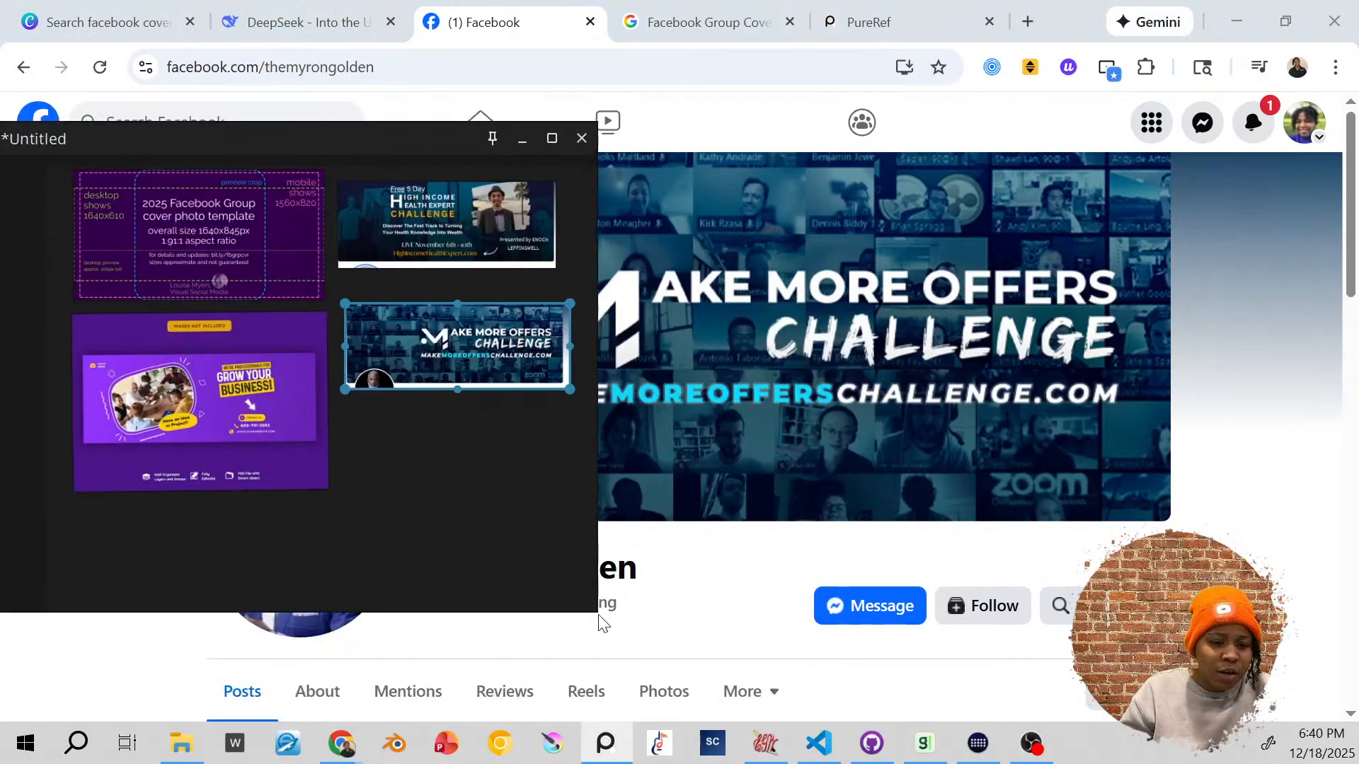
left_click_drag(599, 613, 631, 515)
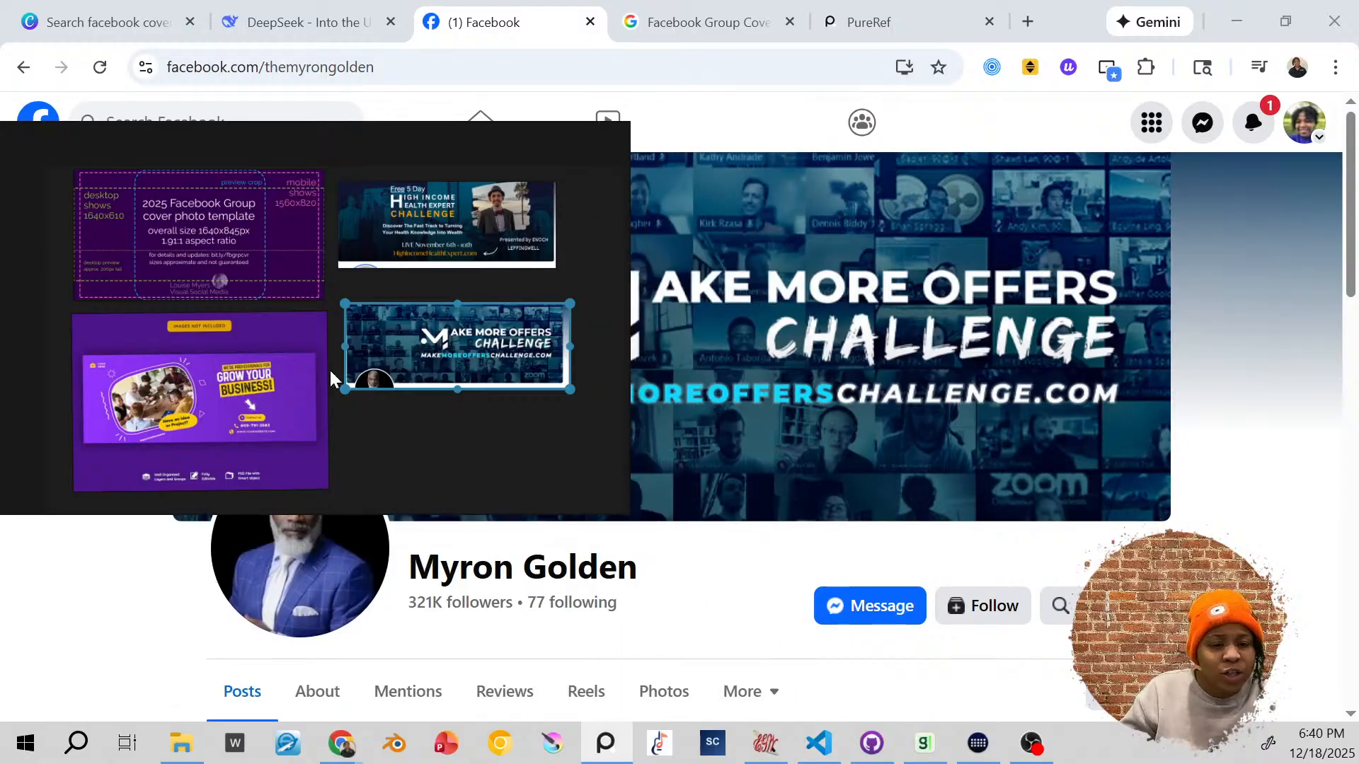
Step: Examine the "Grow Your Business" and "Make More Offers Challenge" covers up close on the PureRef board
scroll(343, 374, "up", 2)
scroll(388, 369, "down", 2)
left_click_drag(411, 401, 344, 539)
scroll(405, 420, "up", 2)
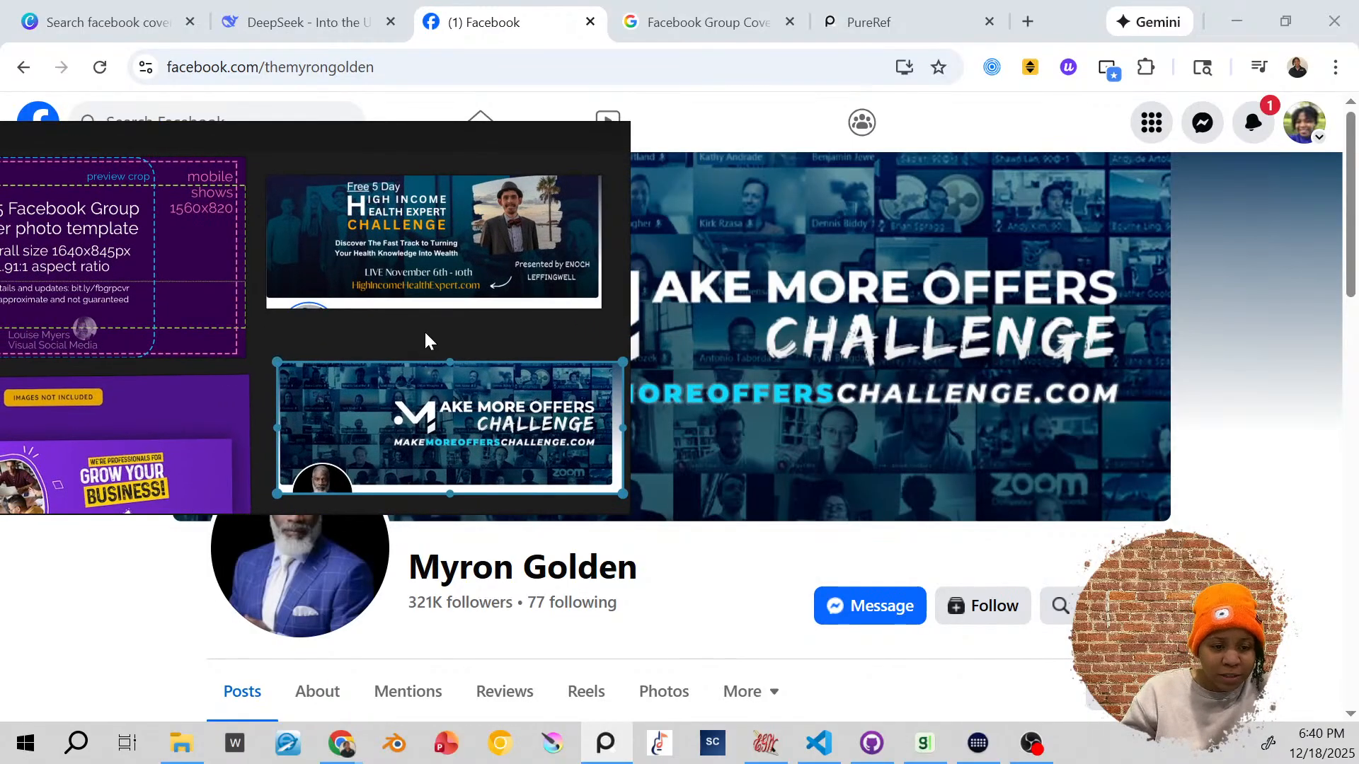
scroll(426, 341, "up", 2)
left_click_drag(354, 338, 576, 217)
left_click_drag(273, 380, 342, 354)
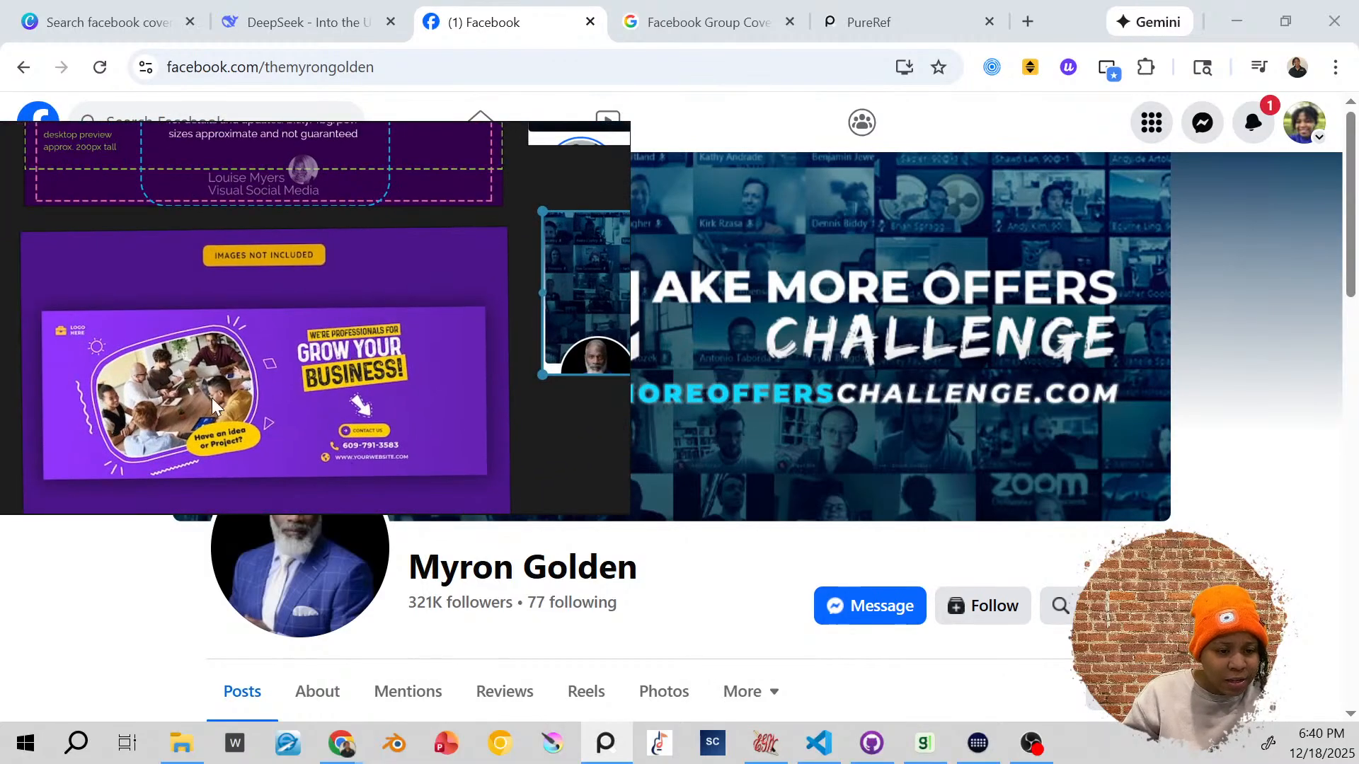
left_click_drag(521, 369, 152, 362)
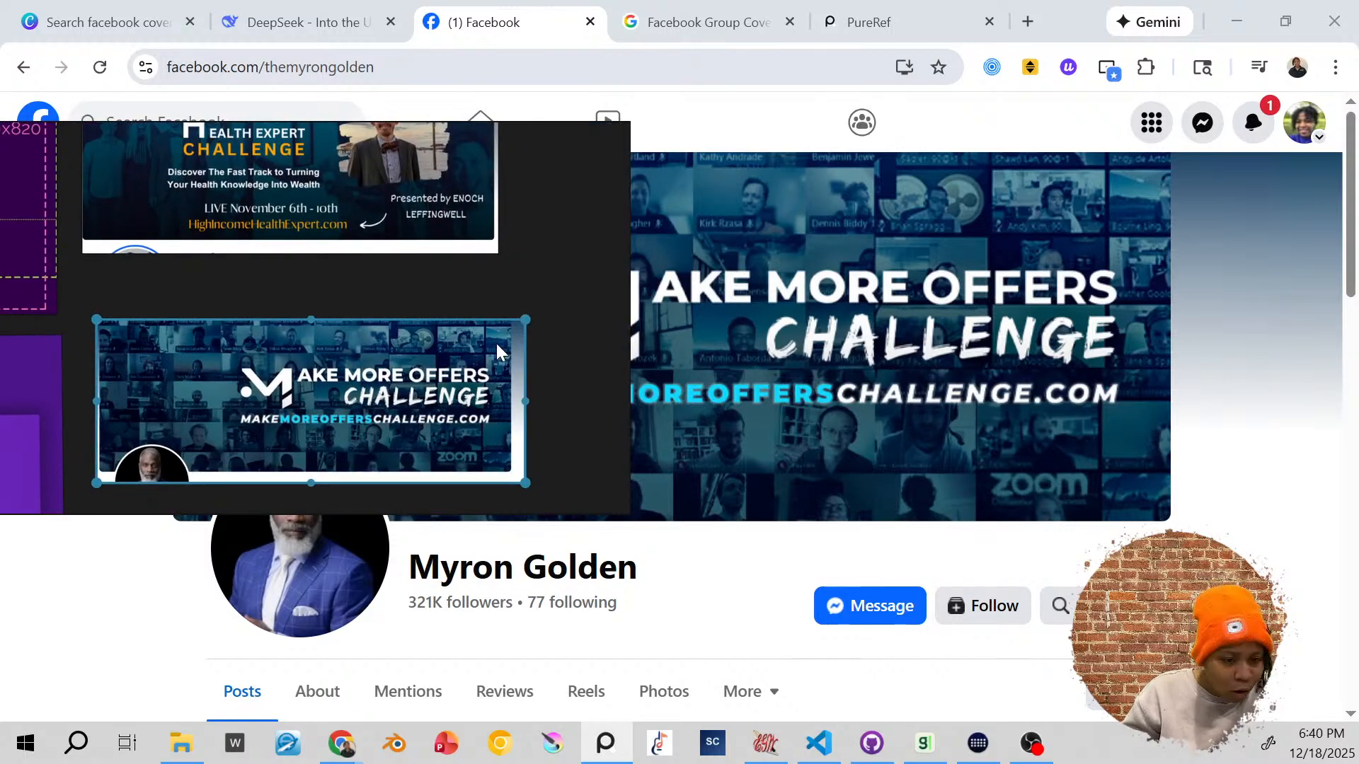
Step: Inspect the "High Income Health Expert Challenge" cover's text and photo layout up close
left_click_drag(350, 292, 429, 495)
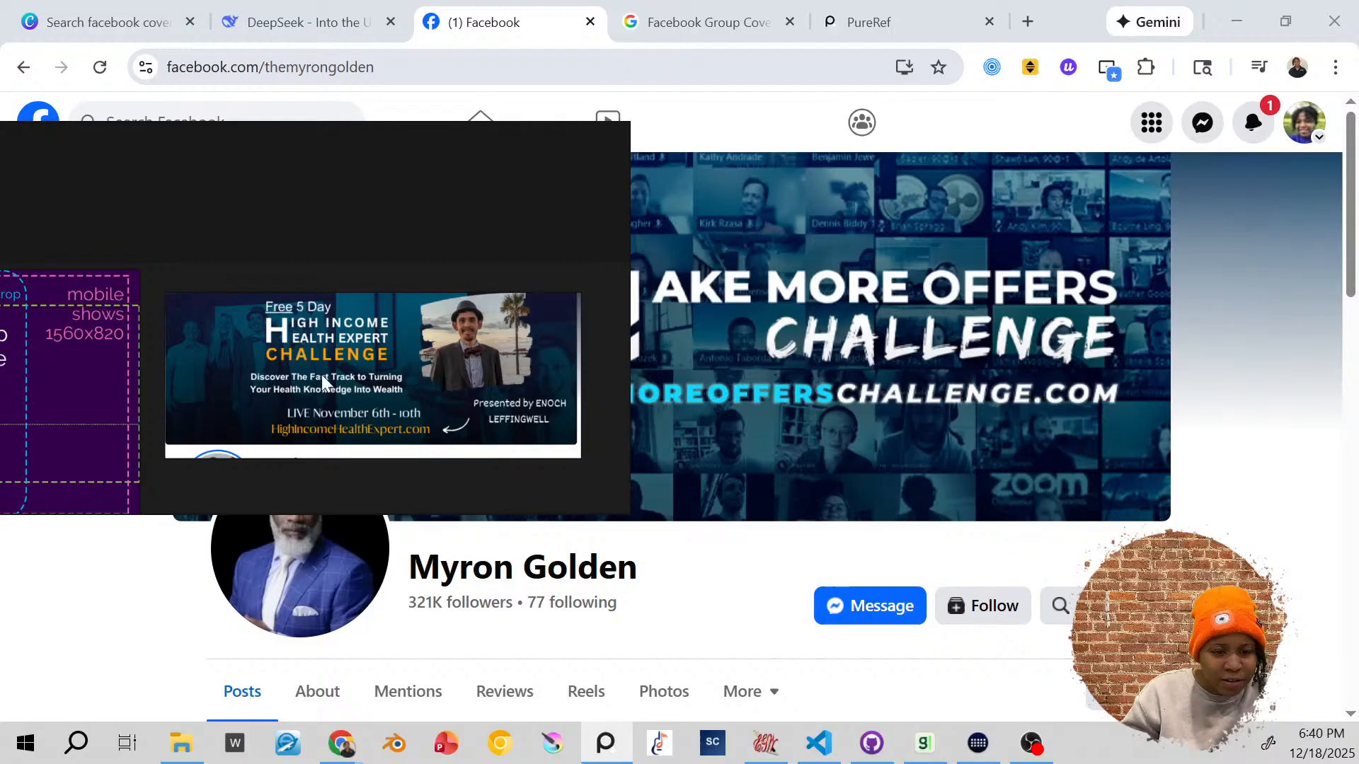
scroll(323, 376, "up", 3)
scroll(367, 380, "down", 1)
scroll(366, 386, "down", 2)
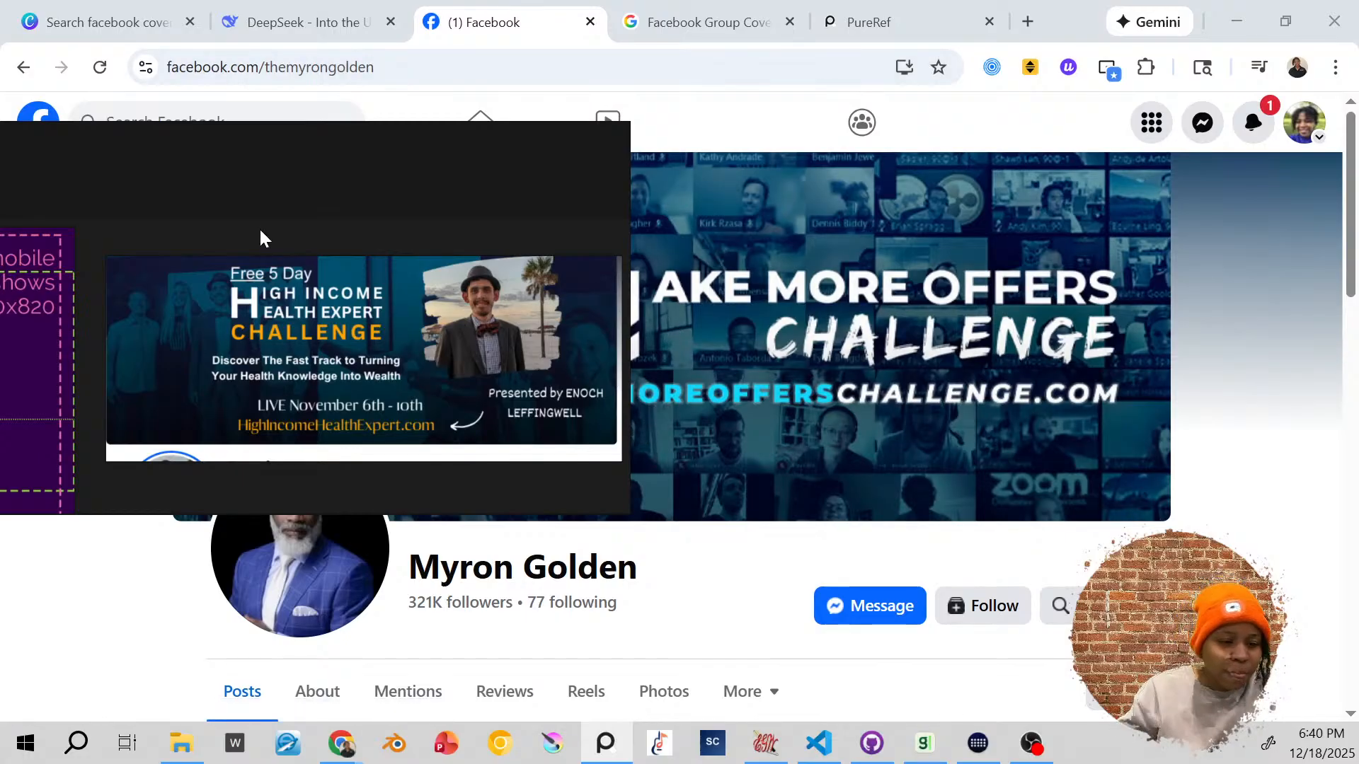
scroll(295, 173, "down", 1)
scroll(365, 362, "down", 1)
Step: Compare the collected covers with the size template, and move the PureRef window aside to uncover the Facebook page
left_click_drag(318, 149, 512, 136)
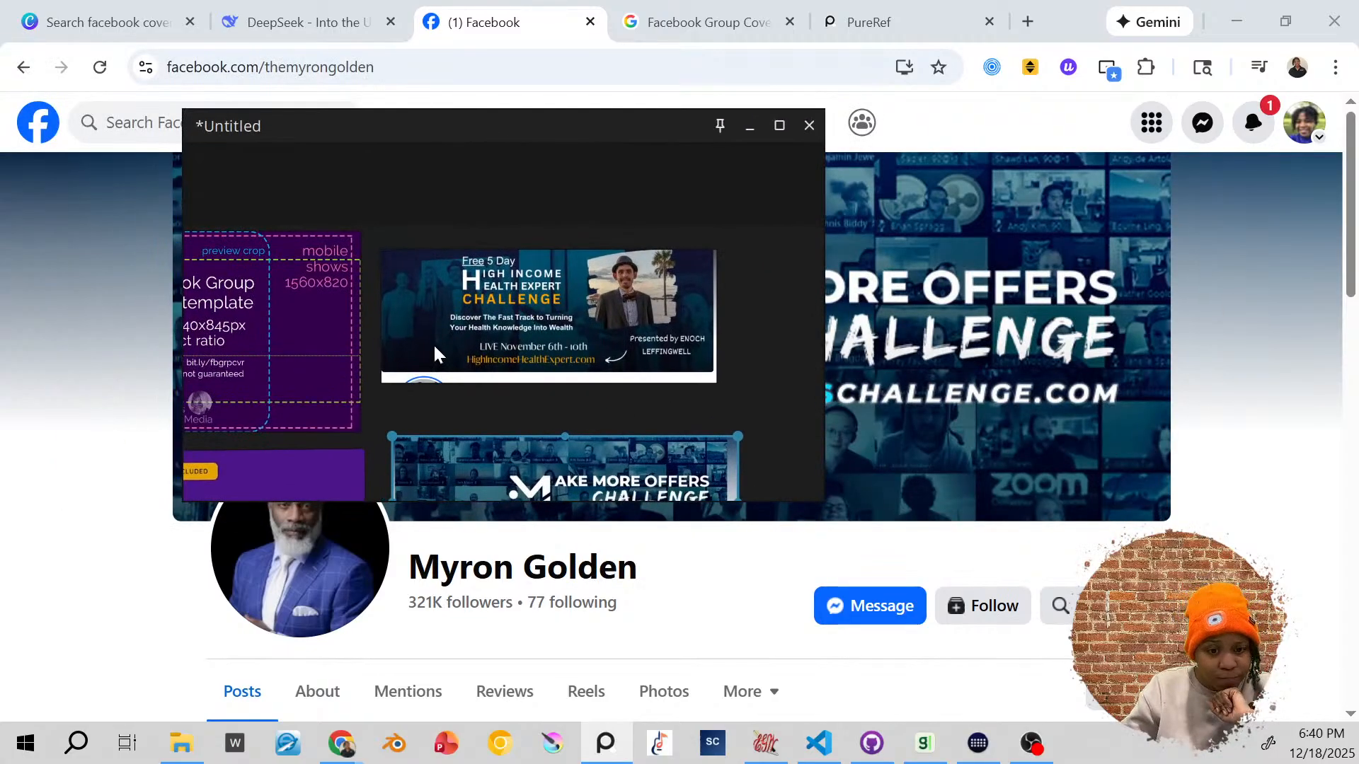
scroll(512, 443, "up", 1)
scroll(521, 427, "down", 1)
left_click_drag(445, 428, 637, 237)
scroll(622, 401, "up", 1)
left_click_drag(639, 399, 603, 428)
left_click_drag(556, 126, 1019, 150)
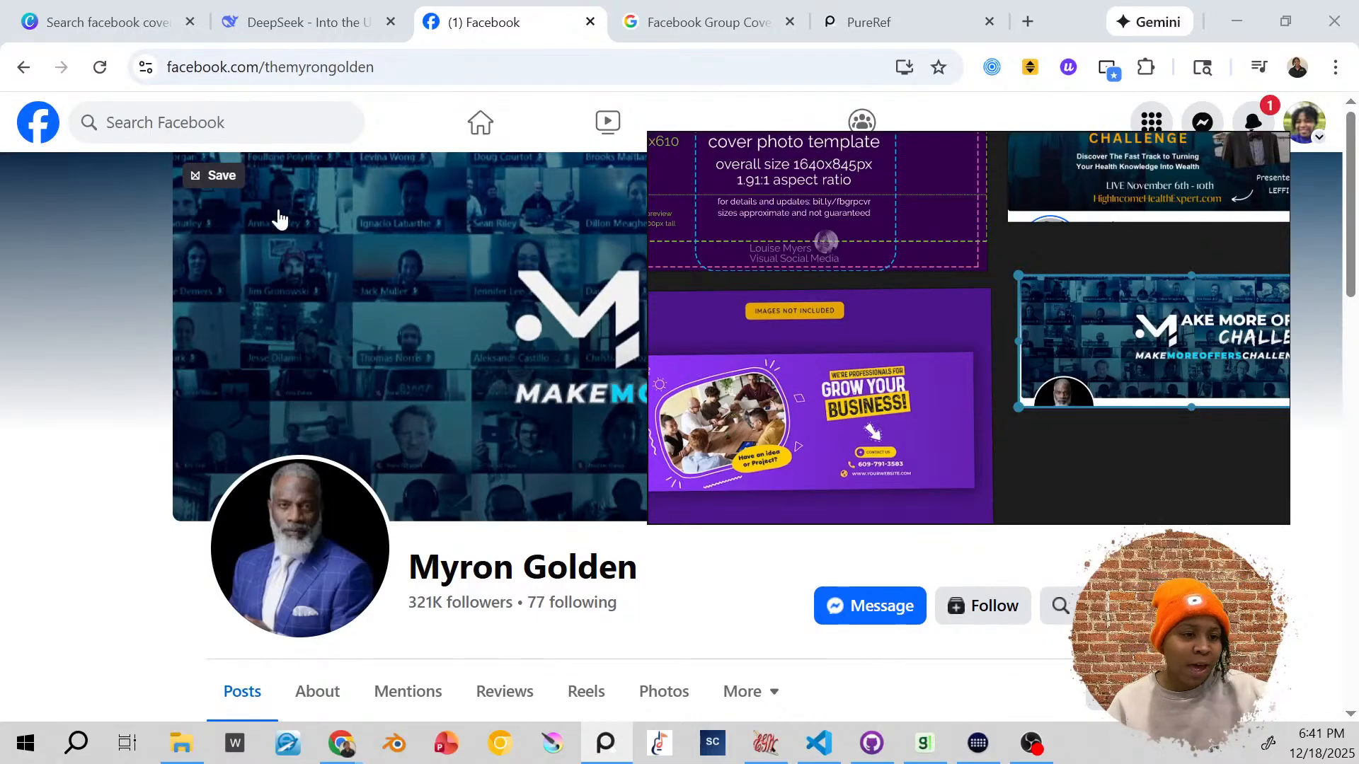
Step: Switch to Canva and open its main templates page by removing the search query from the address
left_click(87, 21)
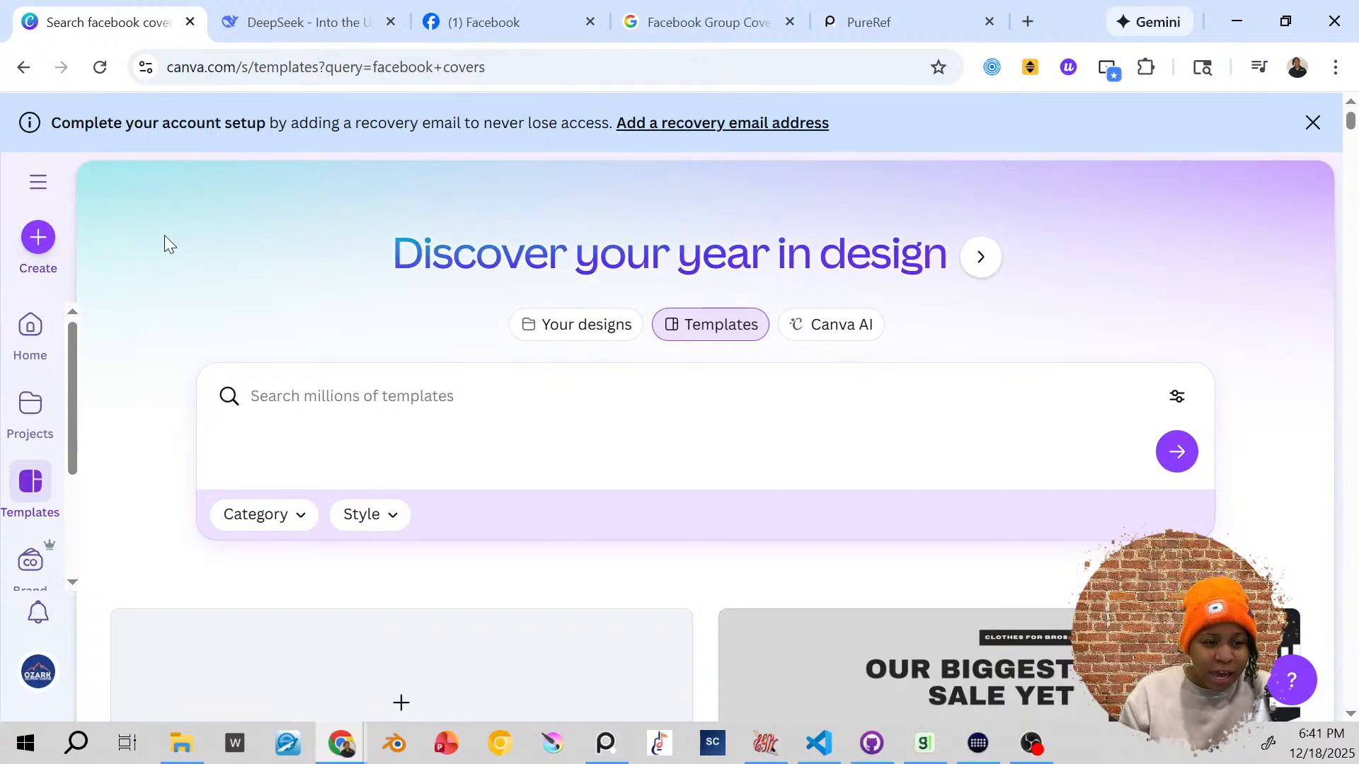
left_click(38, 182)
left_click(234, 69)
left_click(252, 66)
left_click_drag(337, 66, 949, 85)
key("BackSpace")
key("Return")
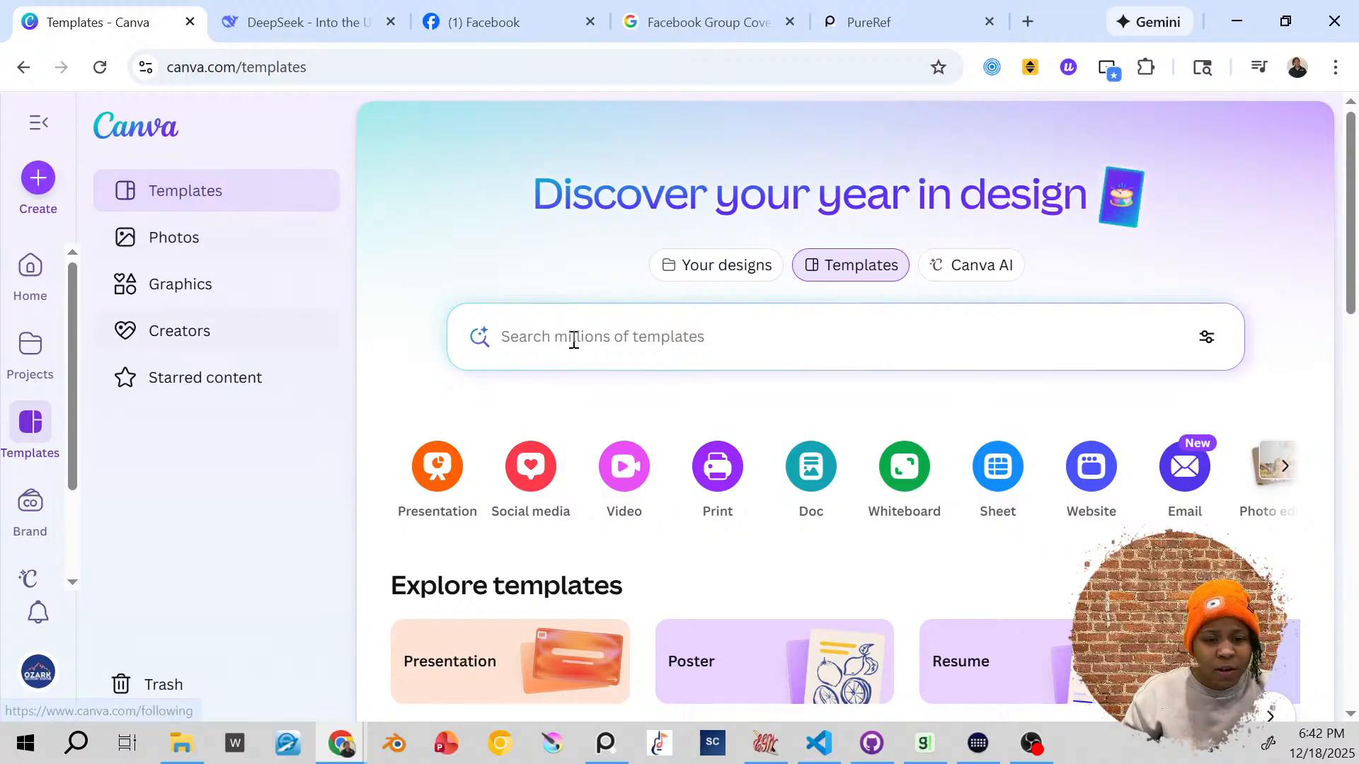
Step: Search the Canva templates for "Facebook Covers"
left_click(574, 338)
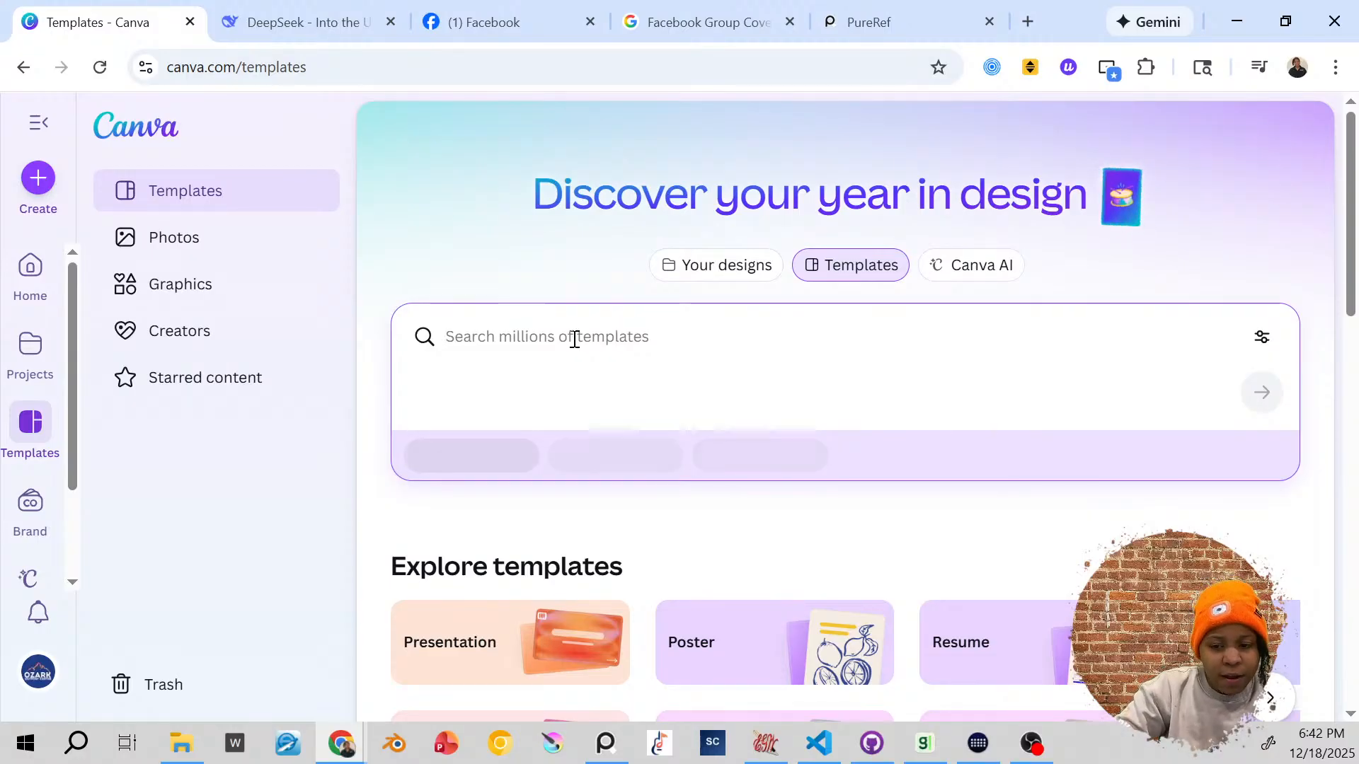
type("Face")
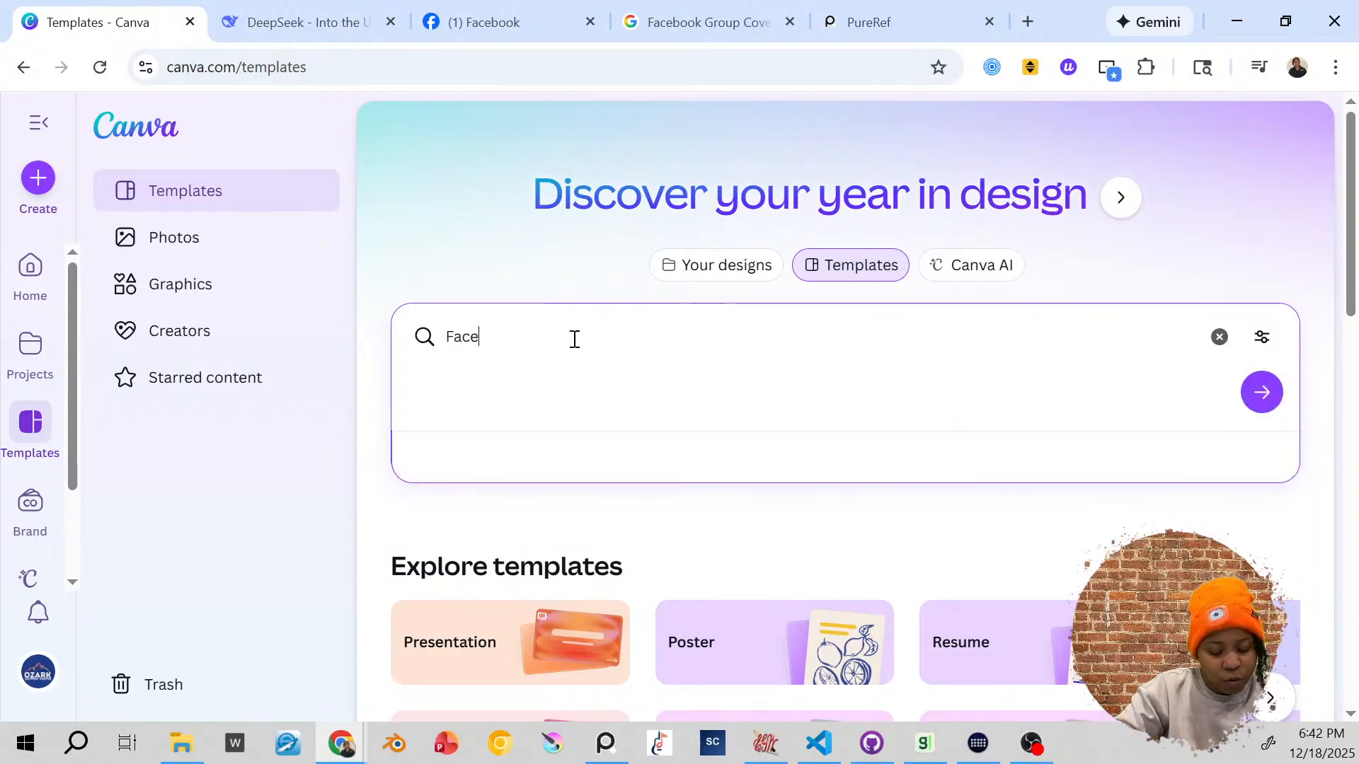
type("book Covers")
key("Return")
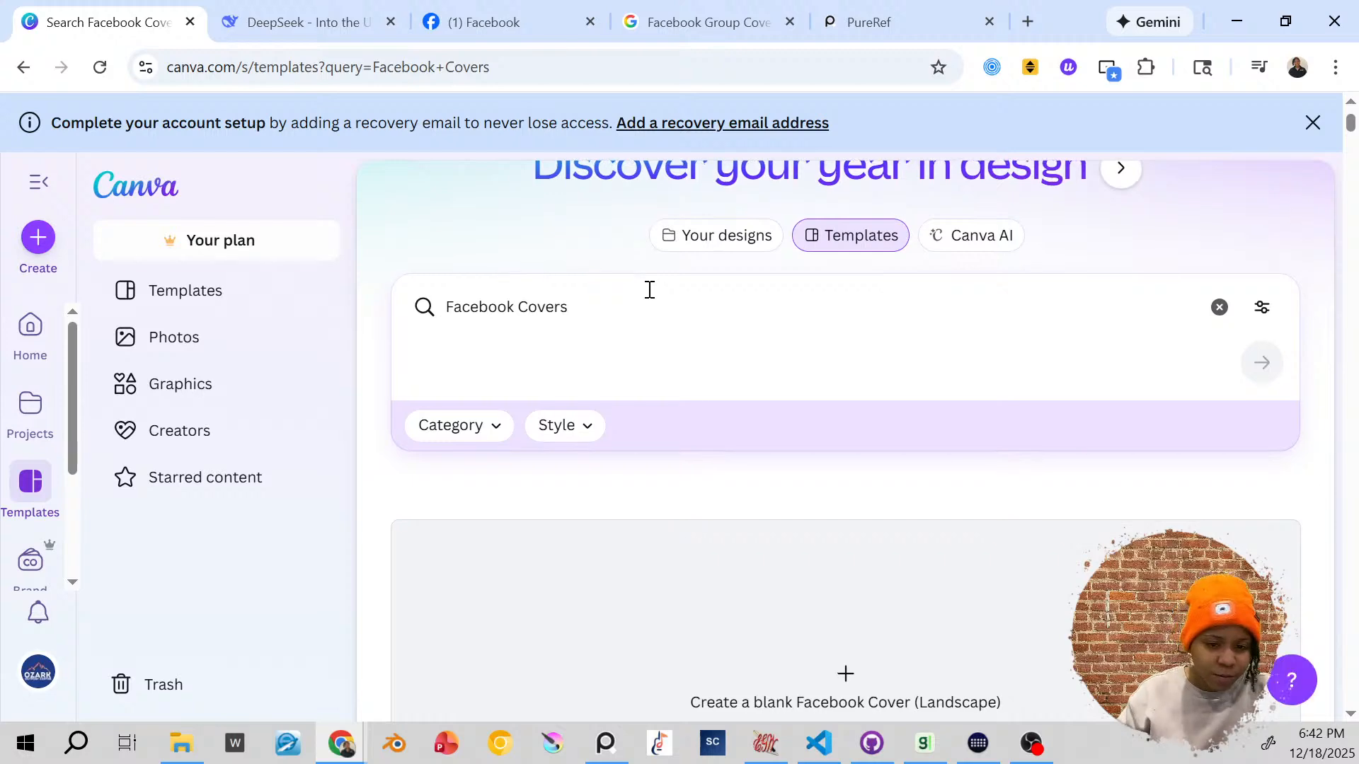
Step: Collapse the side menu and look through the first Facebook cover templates
scroll(649, 290, "down", 10)
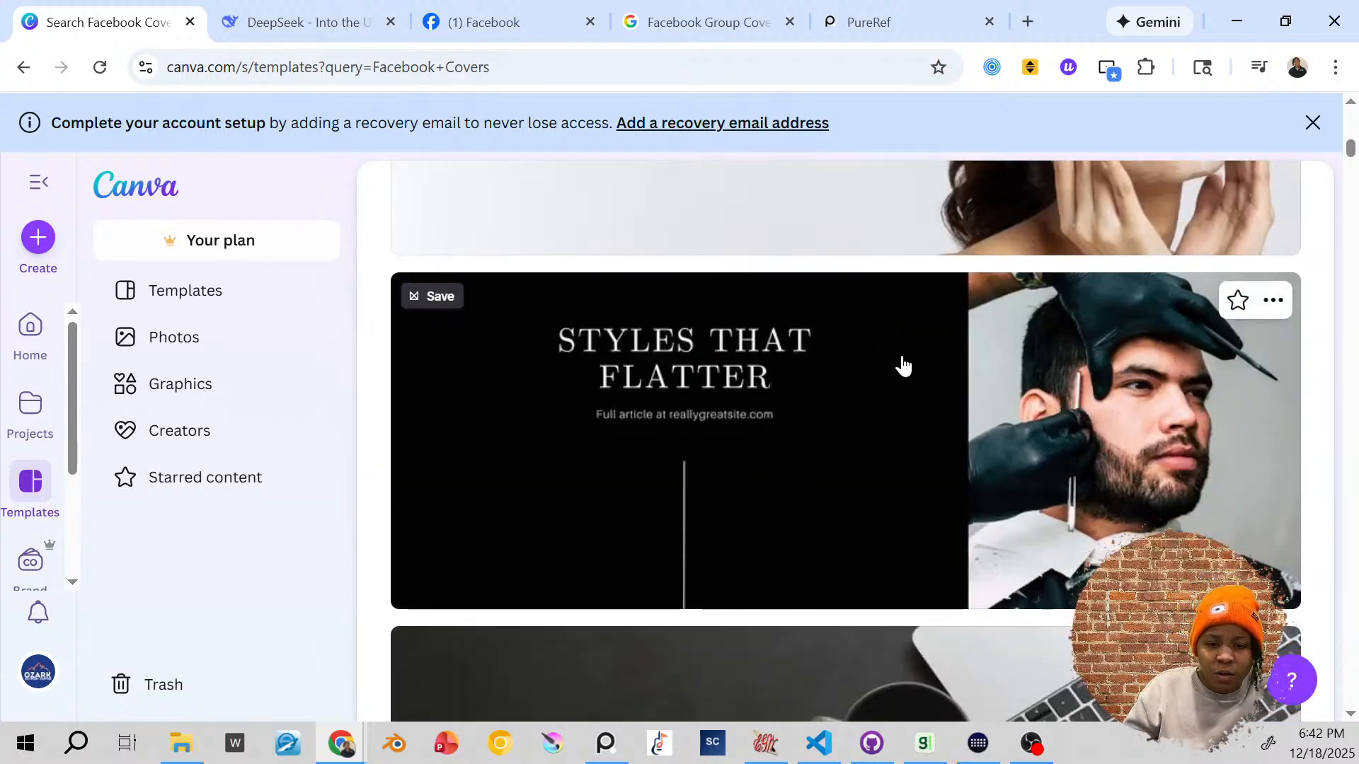
scroll(885, 382, "down", 8)
left_click(35, 186)
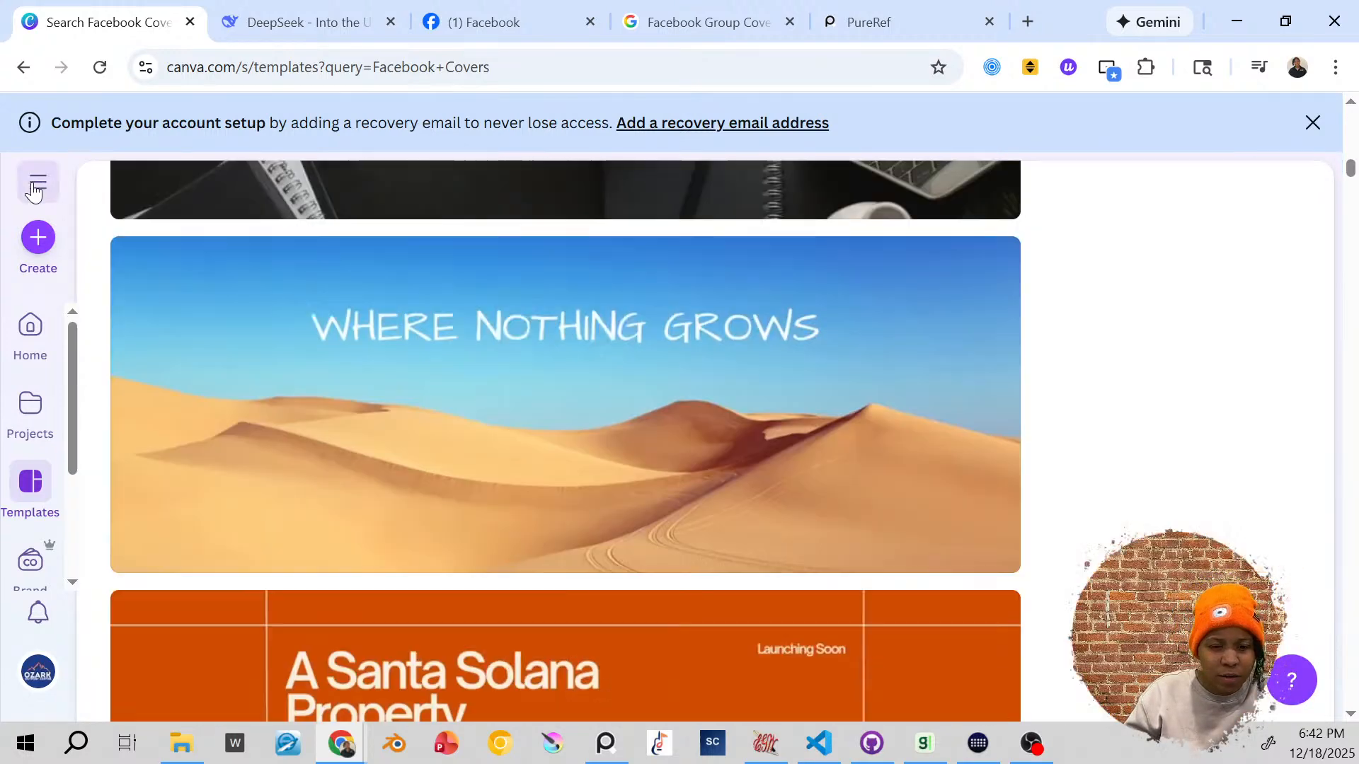
scroll(825, 388, "up", 10)
scroll(994, 379, "down", 8)
scroll(977, 385, "up", 4)
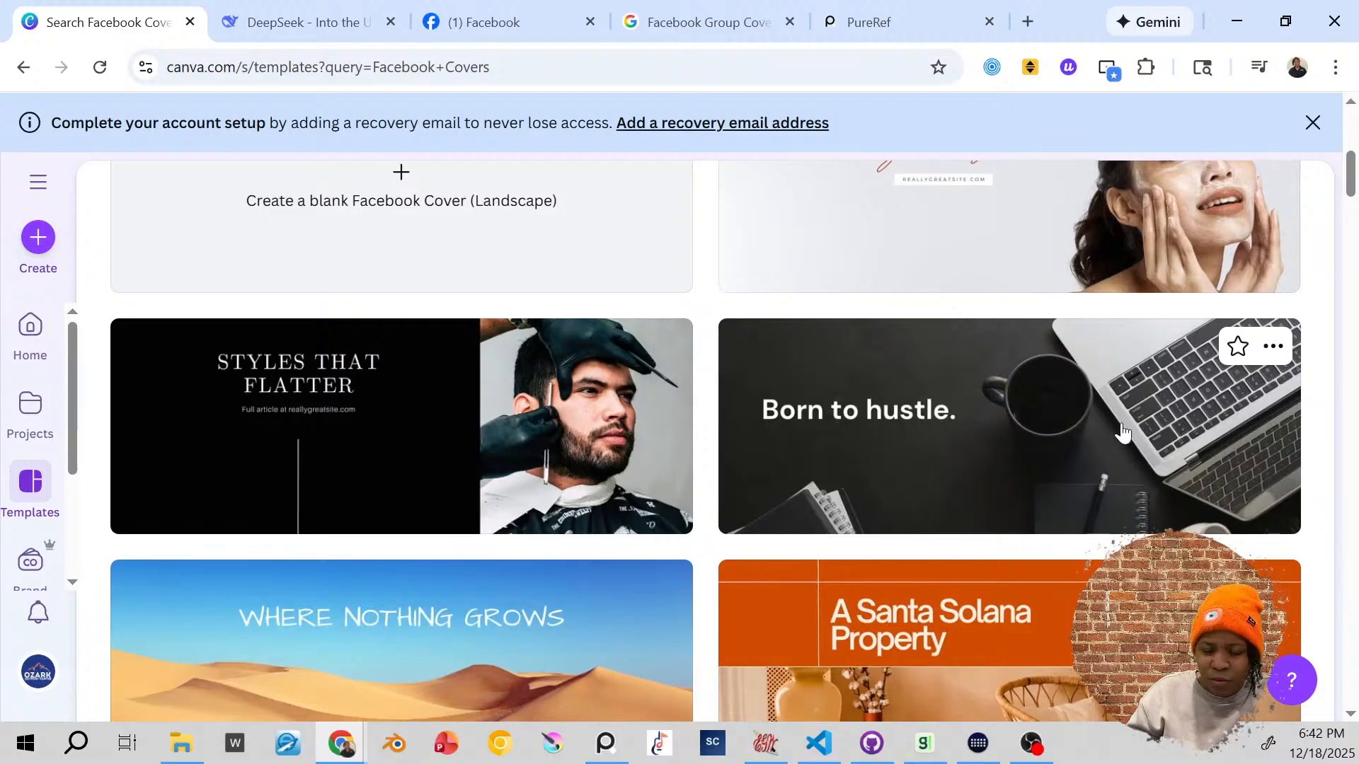
Step: Star the "Born to hustle." Facebook cover template
scroll(912, 494, "up", 2)
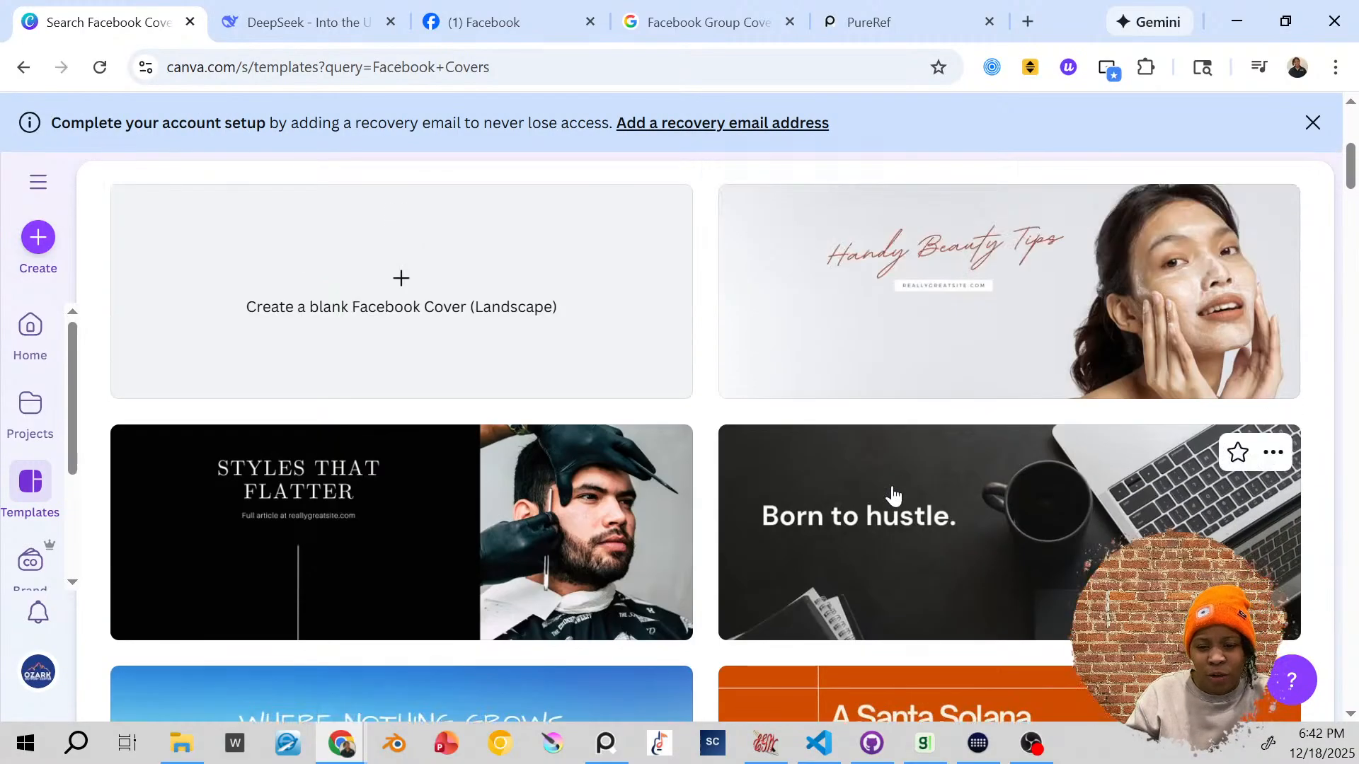
scroll(868, 538, "down", 3)
left_click(1238, 244)
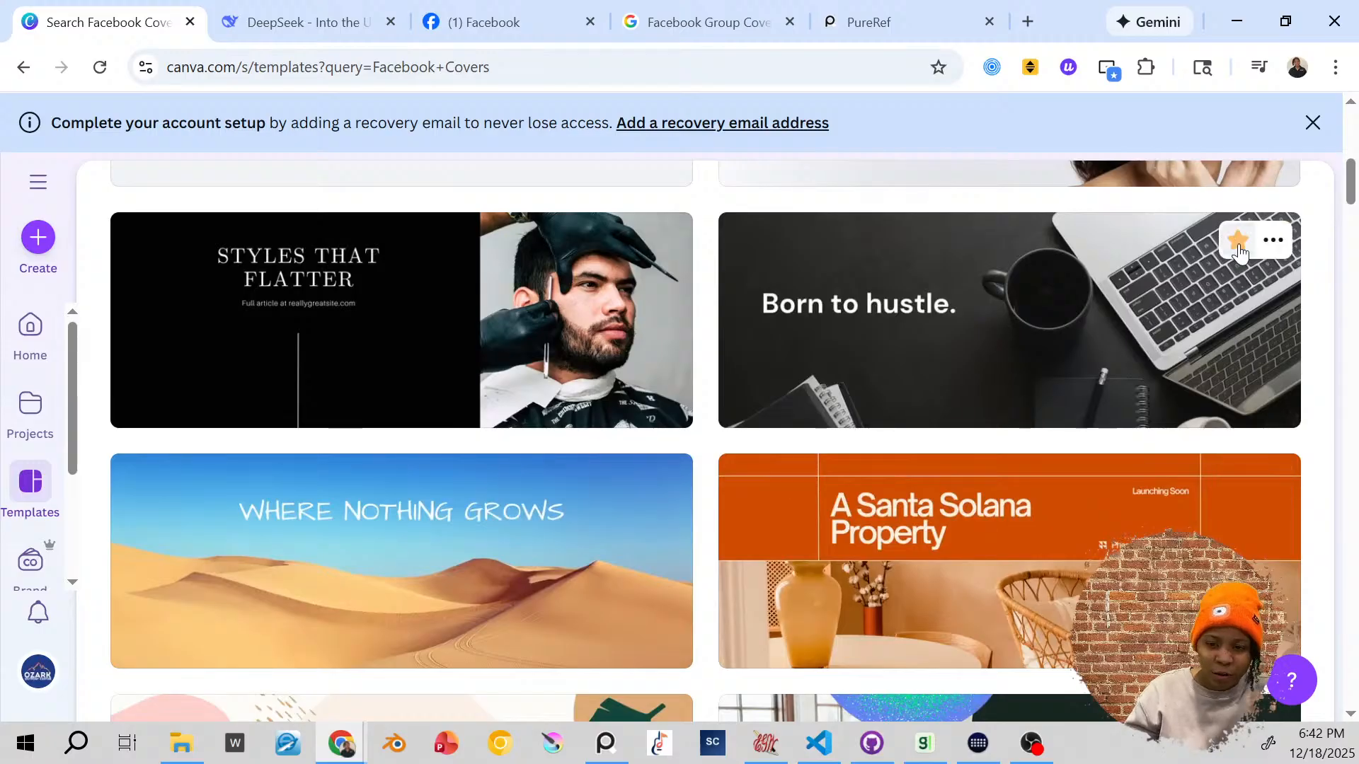
Step: Browse further down the Facebook cover templates for more design inspiration
scroll(968, 356, "down", 3)
scroll(967, 358, "down", 15)
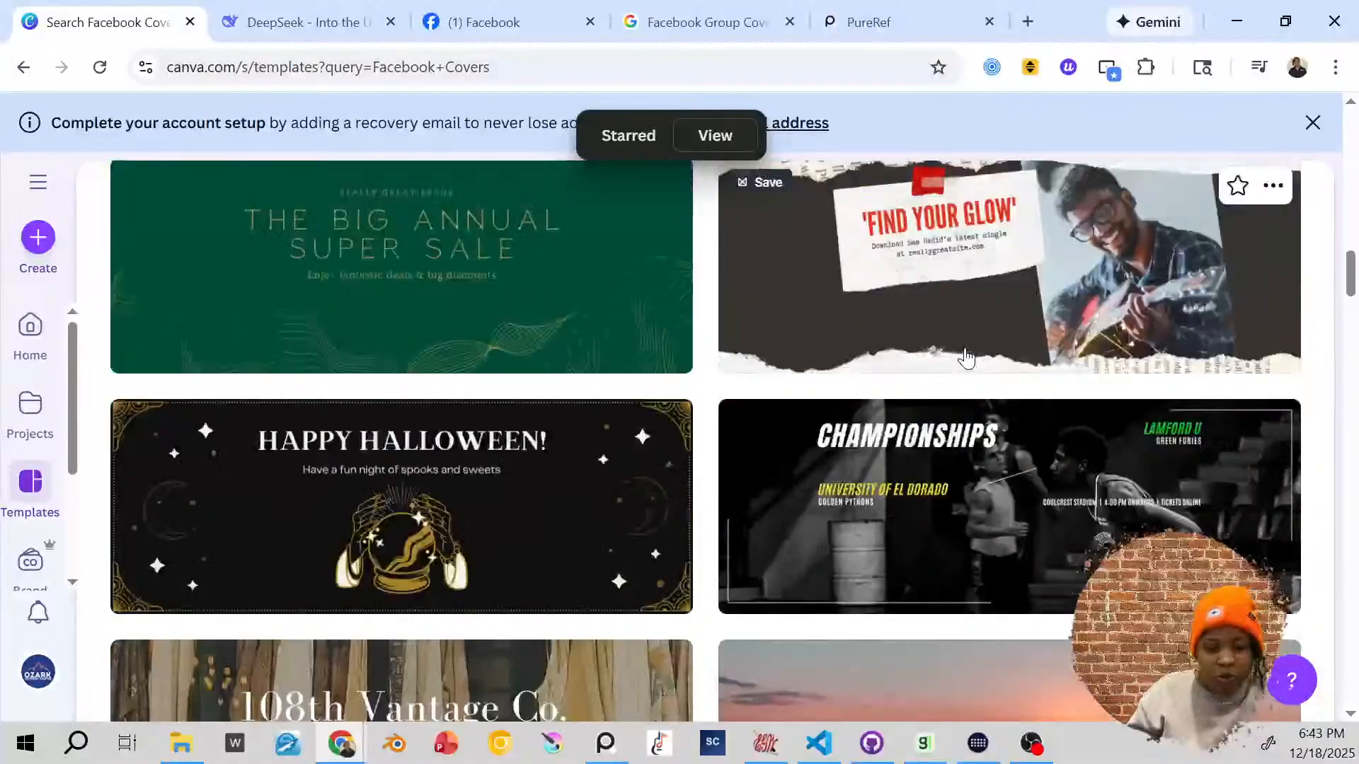
scroll(966, 358, "down", 2)
scroll(961, 365, "up", 3)
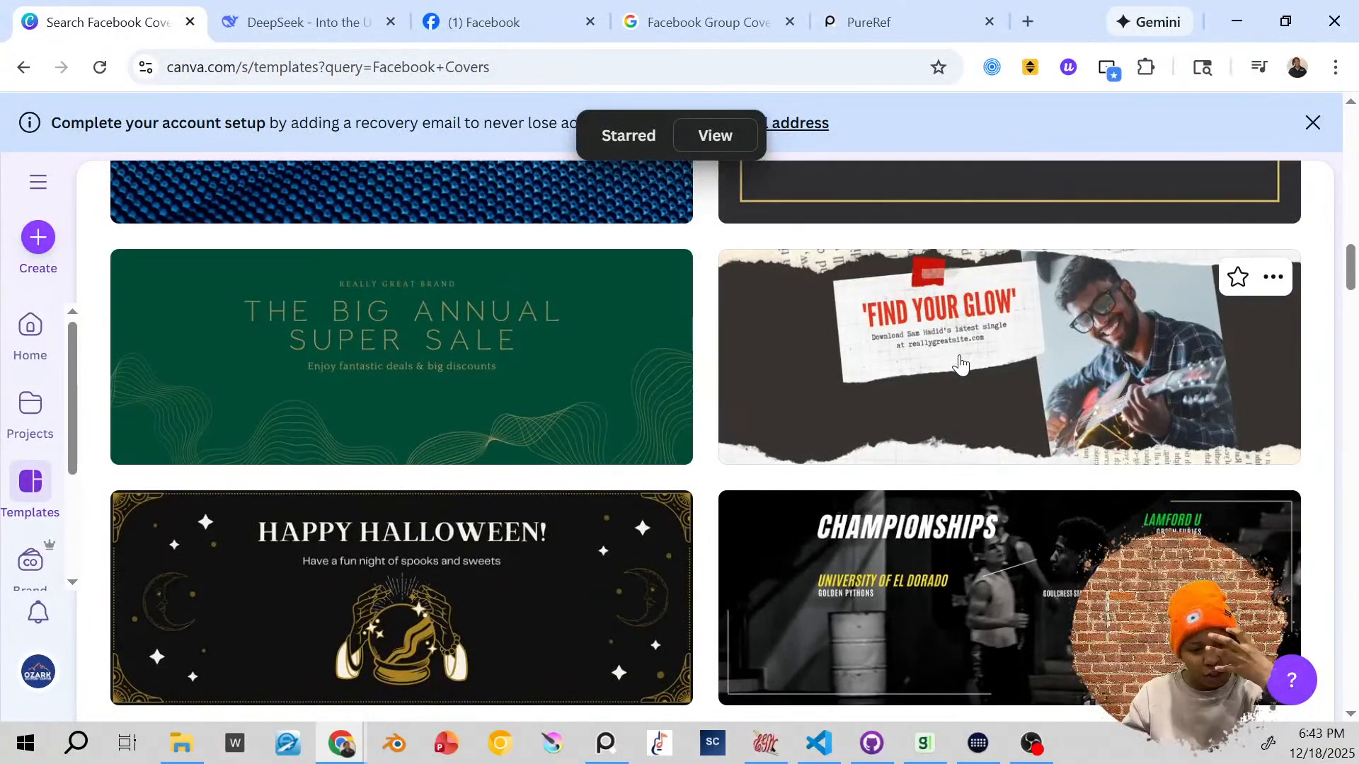
scroll(961, 364, "down", 2)
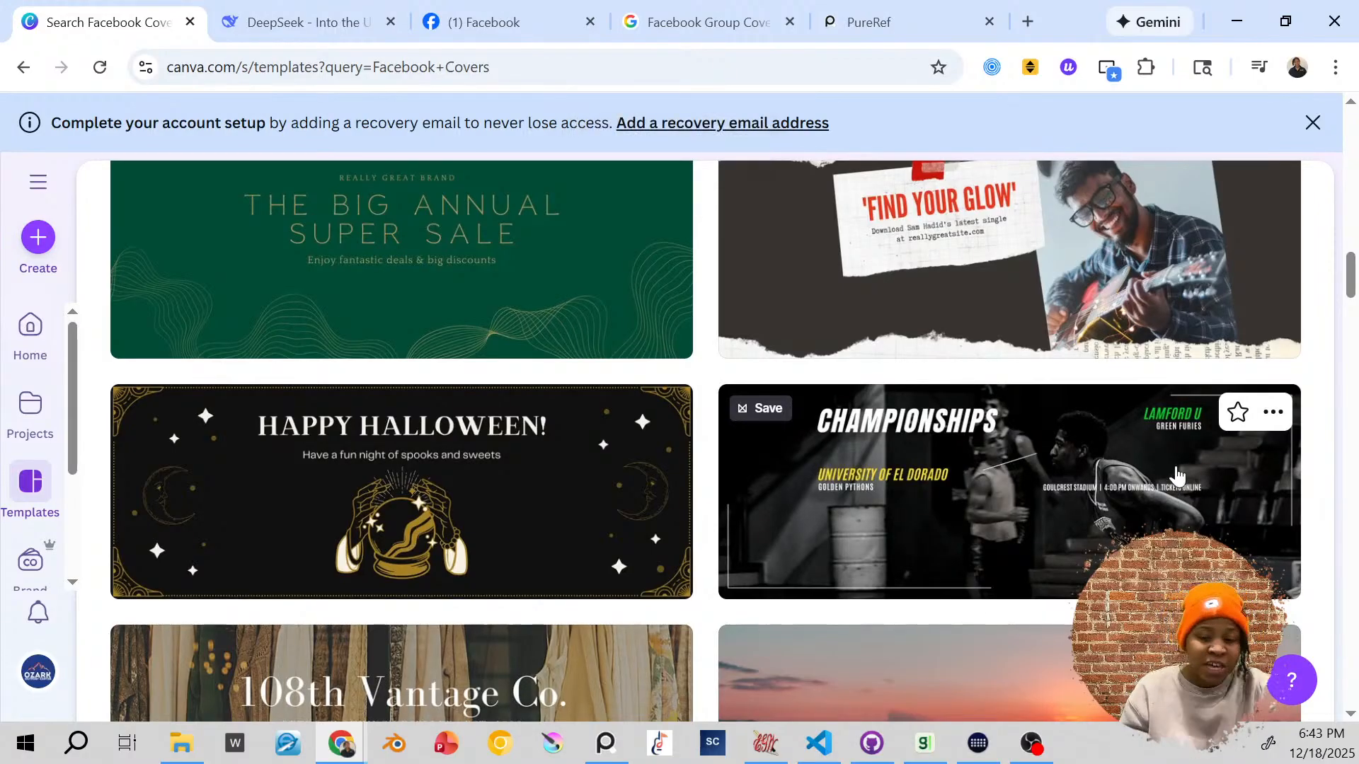
right_click(1177, 475)
left_click(1324, 440)
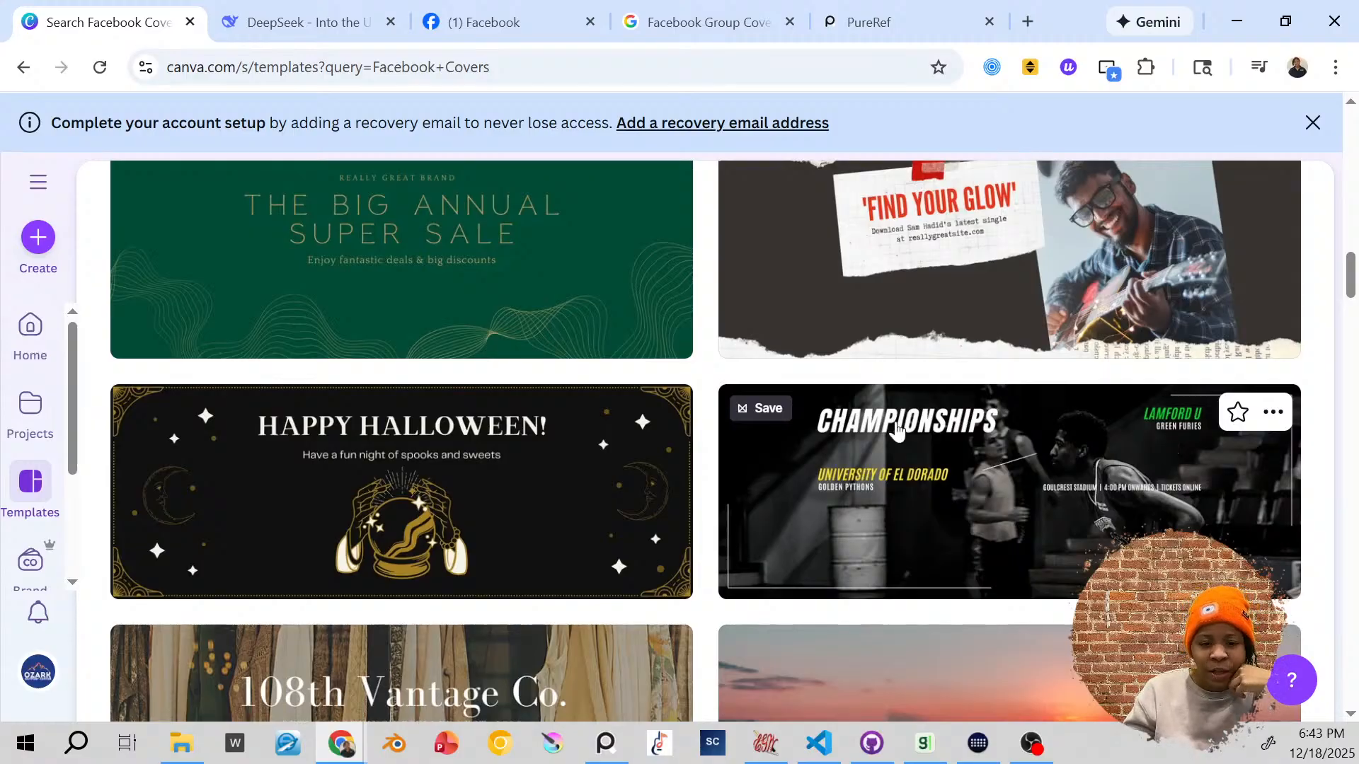
scroll(896, 428, "down", 5)
scroll(897, 428, "down", 13)
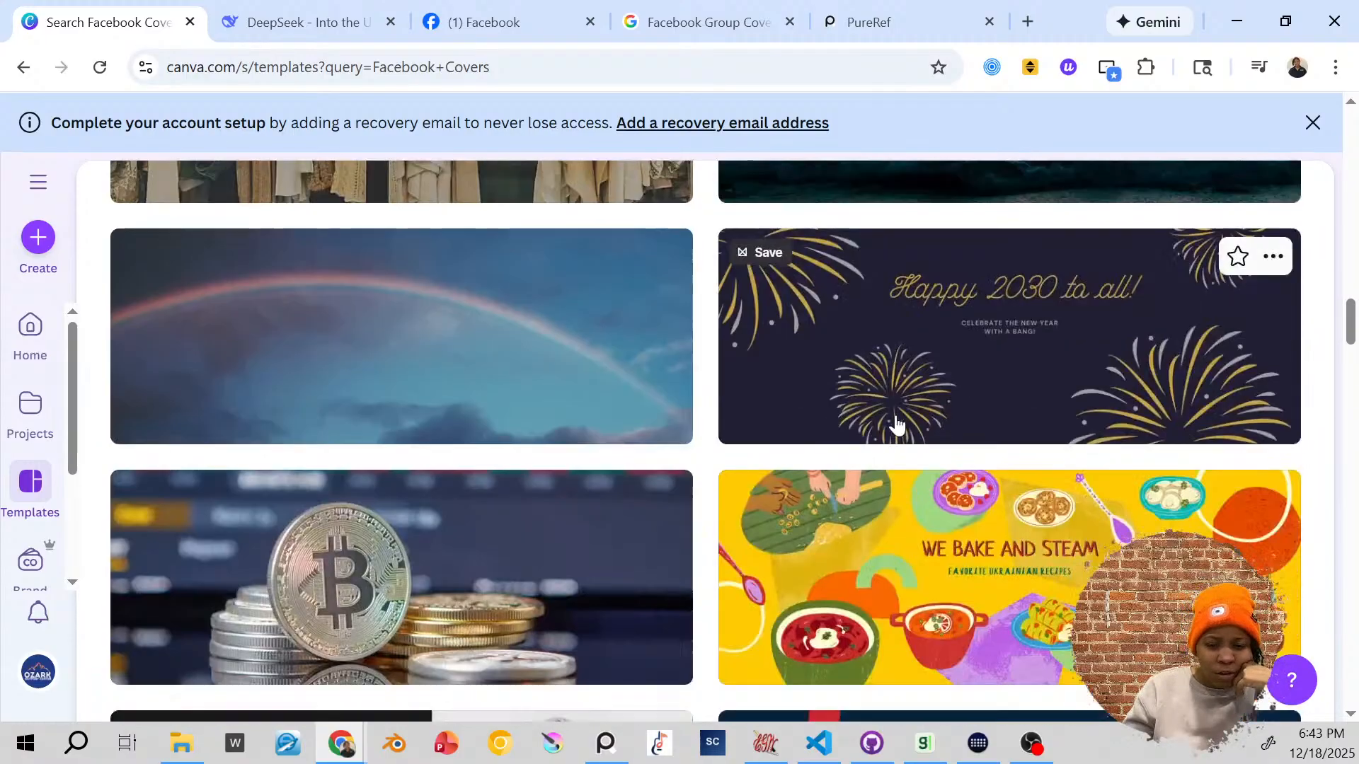
scroll(855, 451, "down", 13)
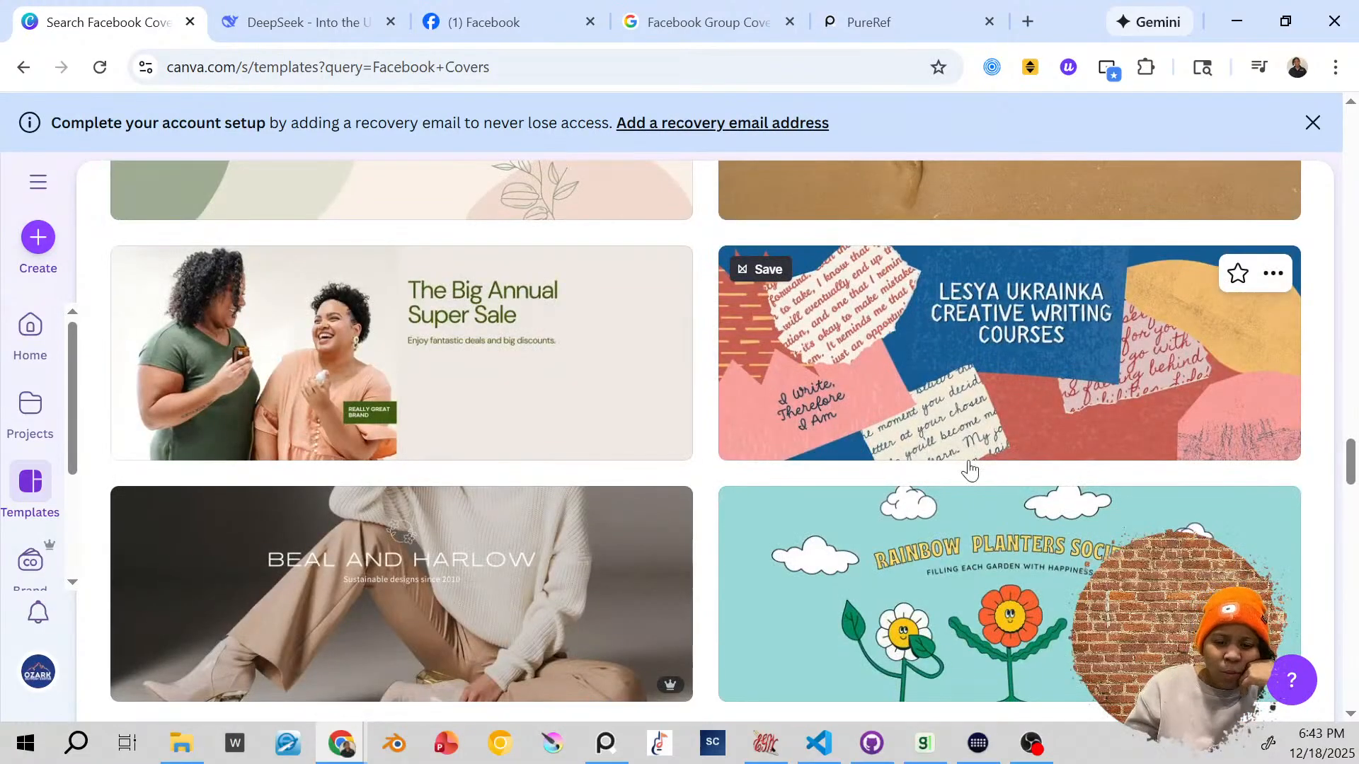
Step: Show the PureRef board over the Canva results and examine the Facebook Group cover size template and saved covers
left_click(606, 743)
mouse_move(949, 155)
left_mouse_down()
mouse_move(409, 141)
mouse_move(296, 201)
left_mouse_up()
mouse_move(453, 397)
left_mouse_down()
mouse_move(231, 484)
mouse_move(245, 529)
left_mouse_up()
mouse_move(500, 461)
left_mouse_down()
mouse_move(498, 436)
mouse_move(538, 440)
mouse_move(569, 400)
left_mouse_up()
left_click_drag(262, 359, 579, 442)
scroll(327, 394, "up", 2)
scroll(322, 395, "down", 1)
left_click_drag(316, 392, 345, 369)
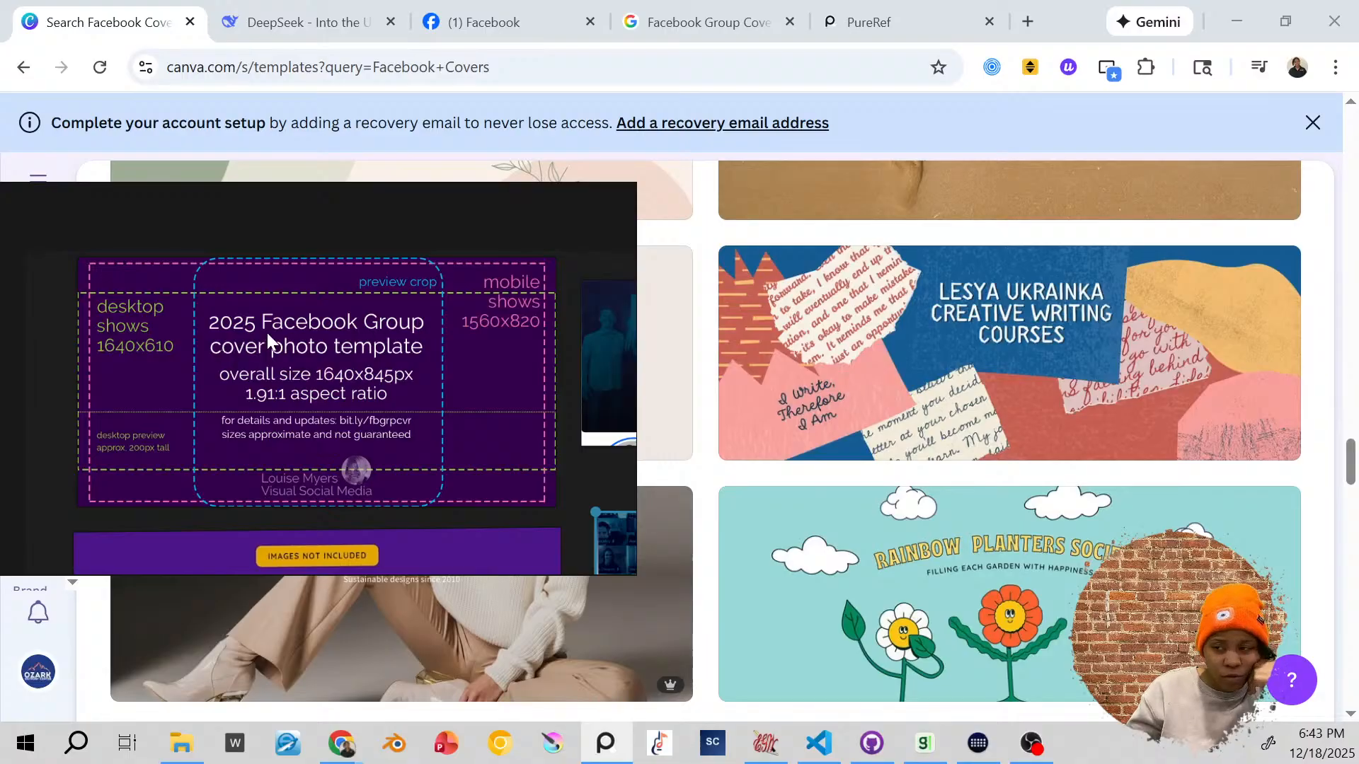
double_click(316, 367)
left_click_drag(326, 186, 423, 160)
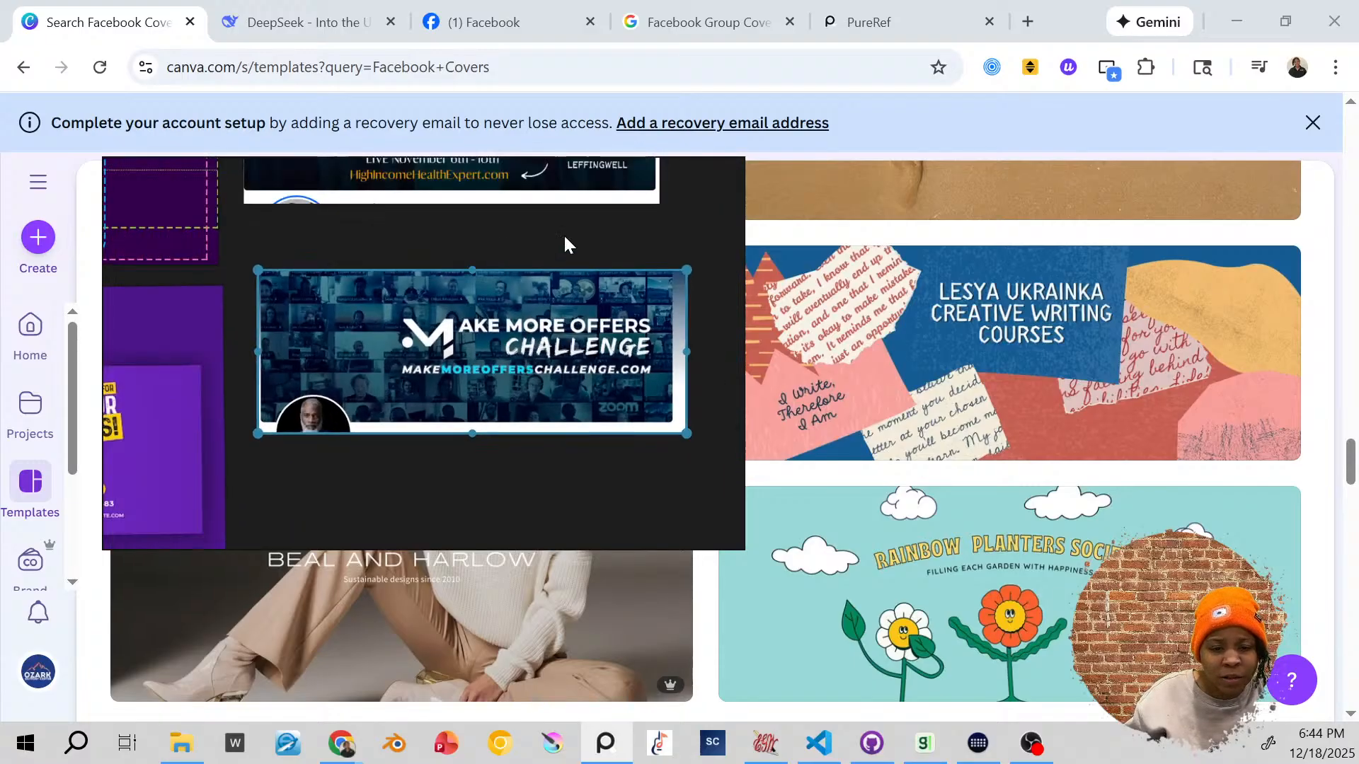
Step: Return to the Facebook search results for "themyrongolden" and look through the listed page and posts
left_click(538, 10)
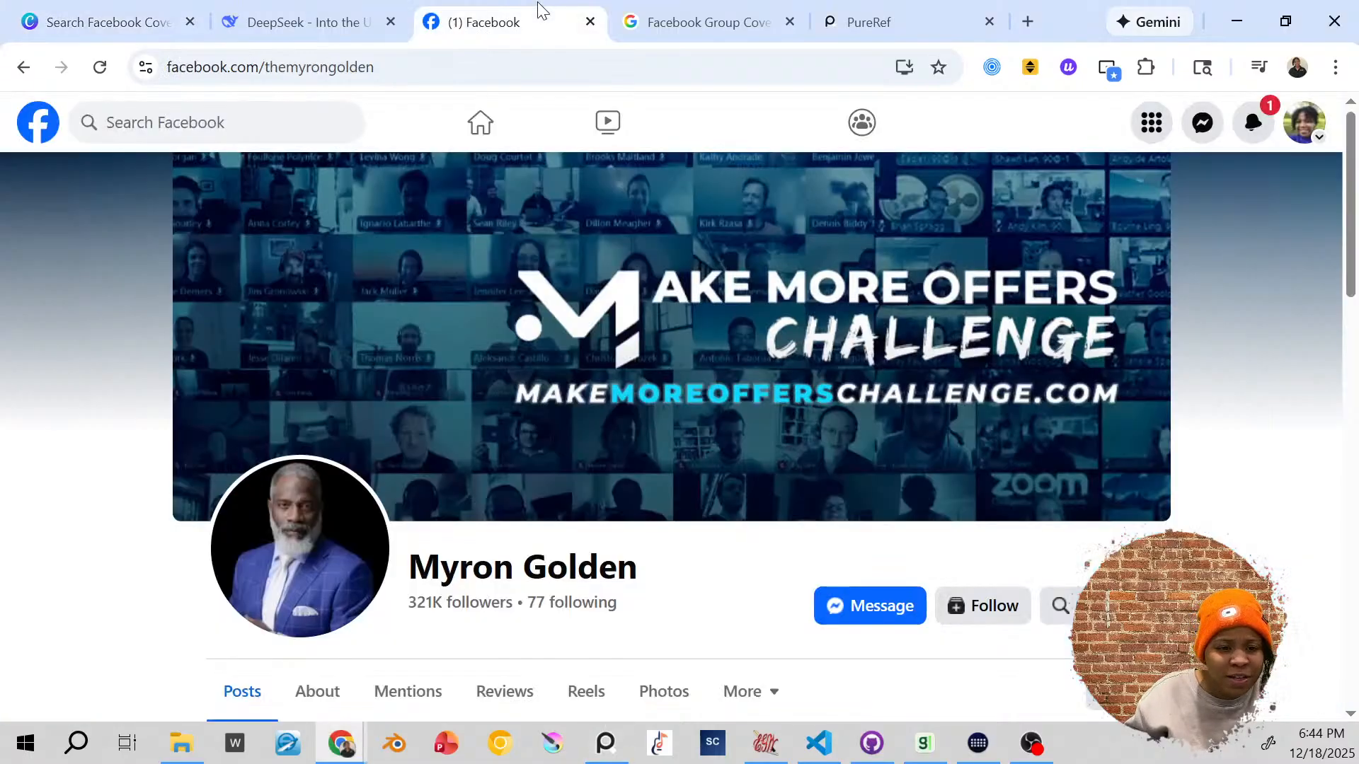
left_click(24, 67)
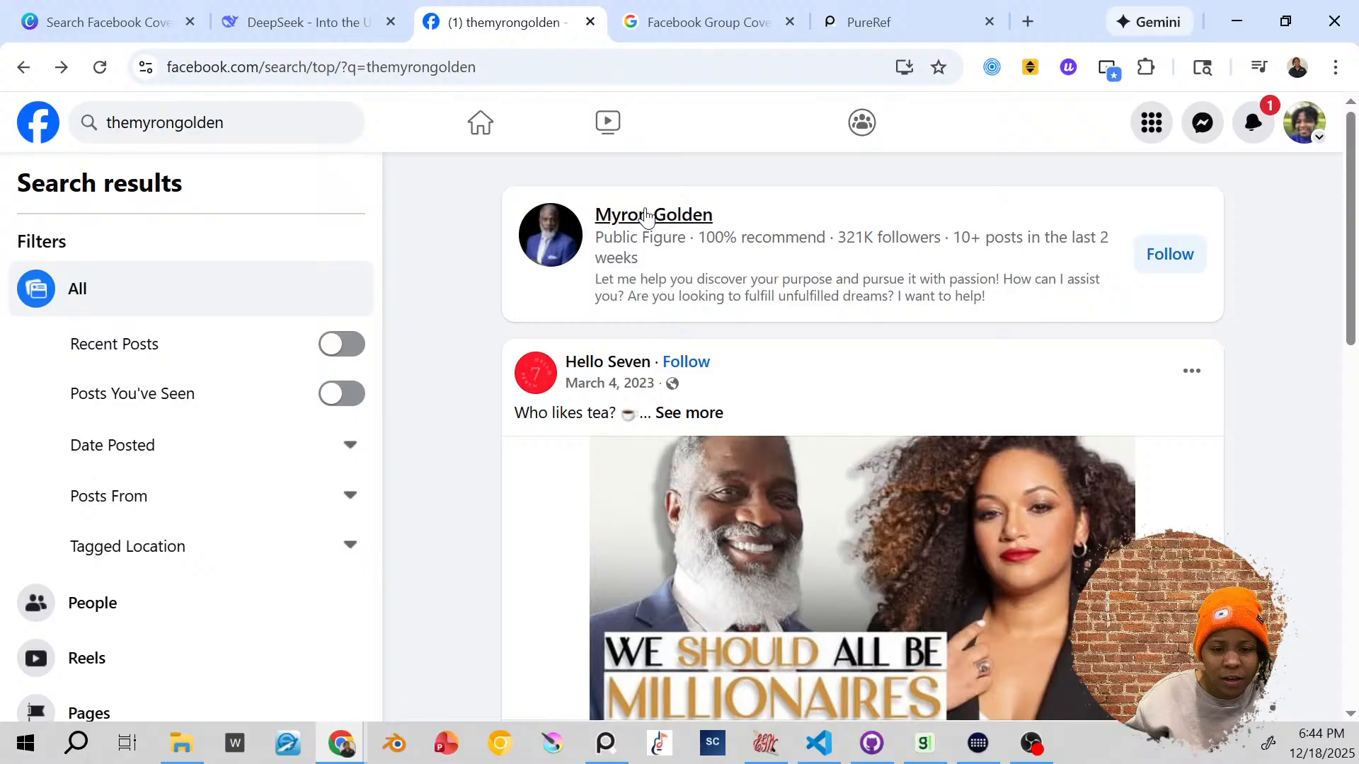
scroll(430, 396, "down", 6)
scroll(430, 396, "down", 5)
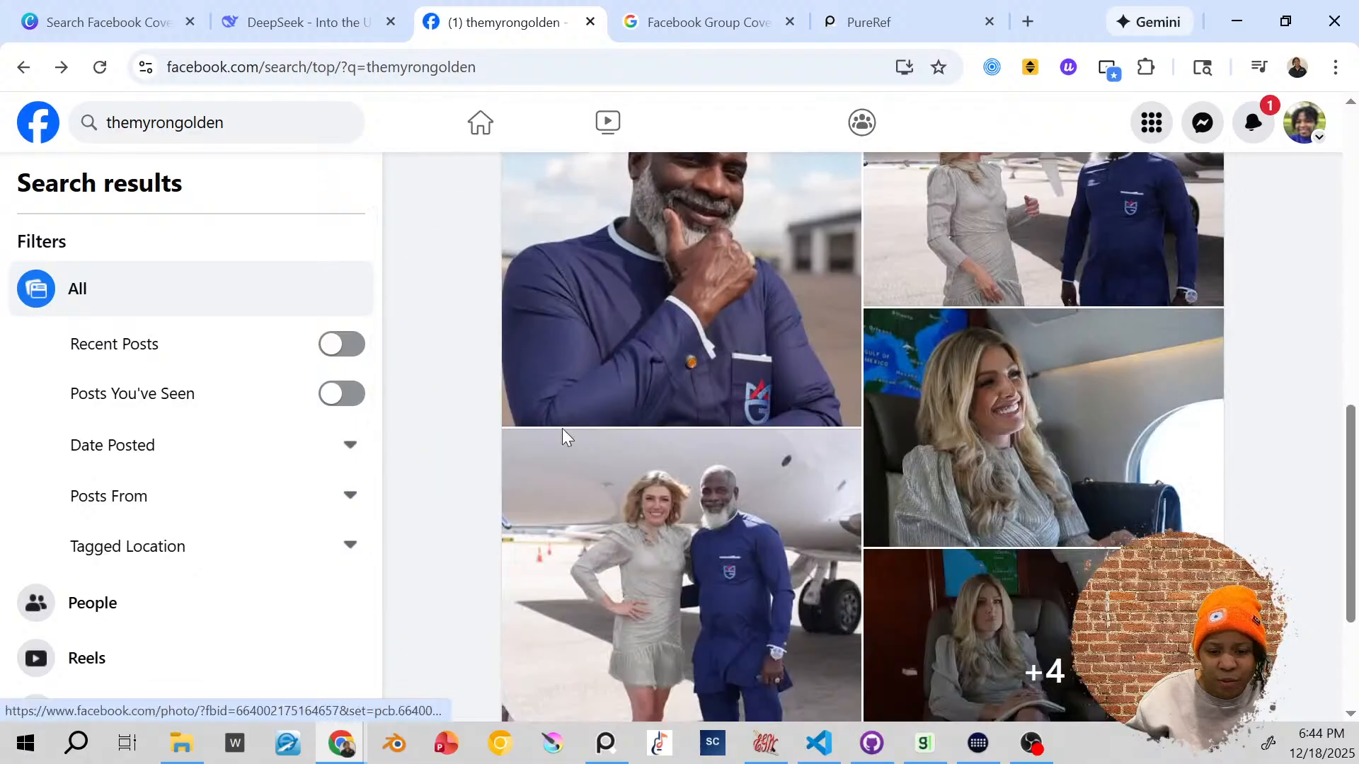
scroll(561, 434, "down", 3)
scroll(517, 428, "up", 12)
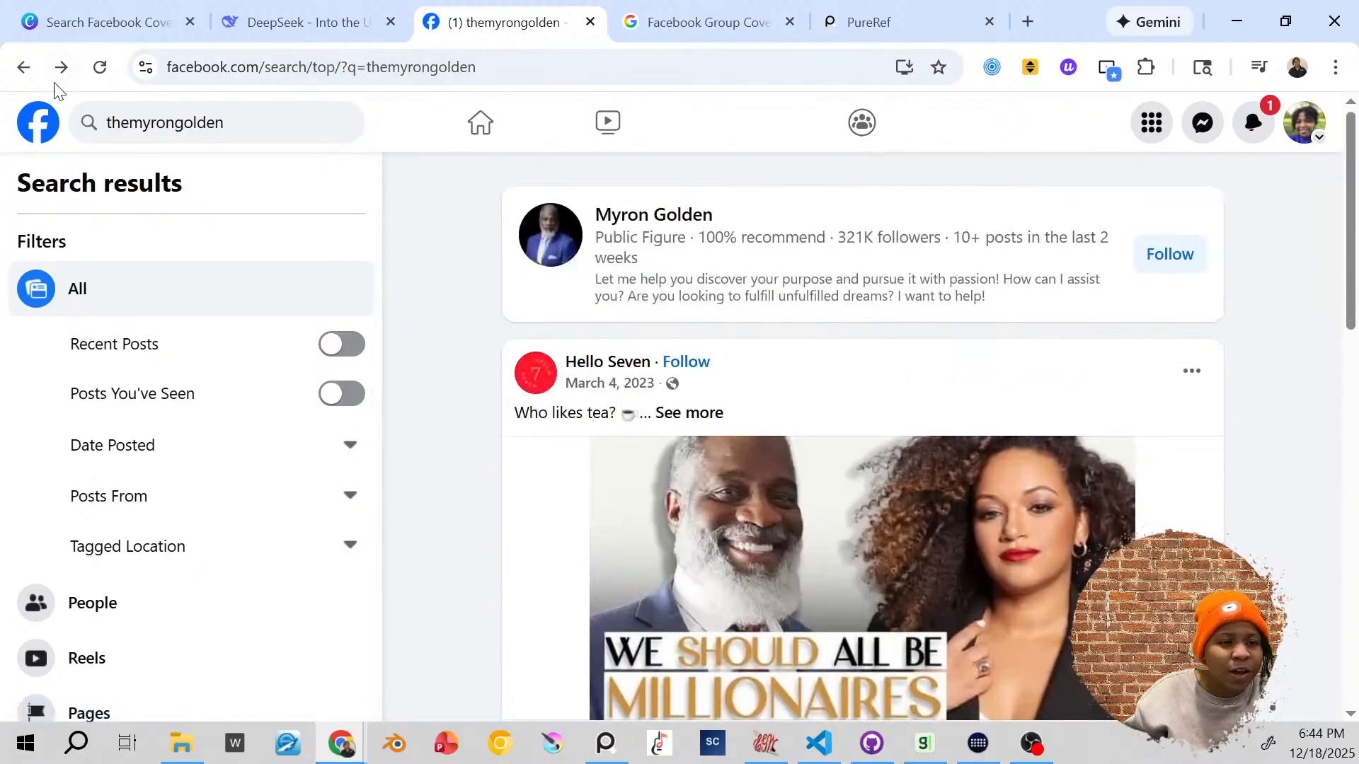
Step: Return to the Canva Facebook cover results and look through more templates for design inspiration
left_click(60, 67)
left_click(134, 18)
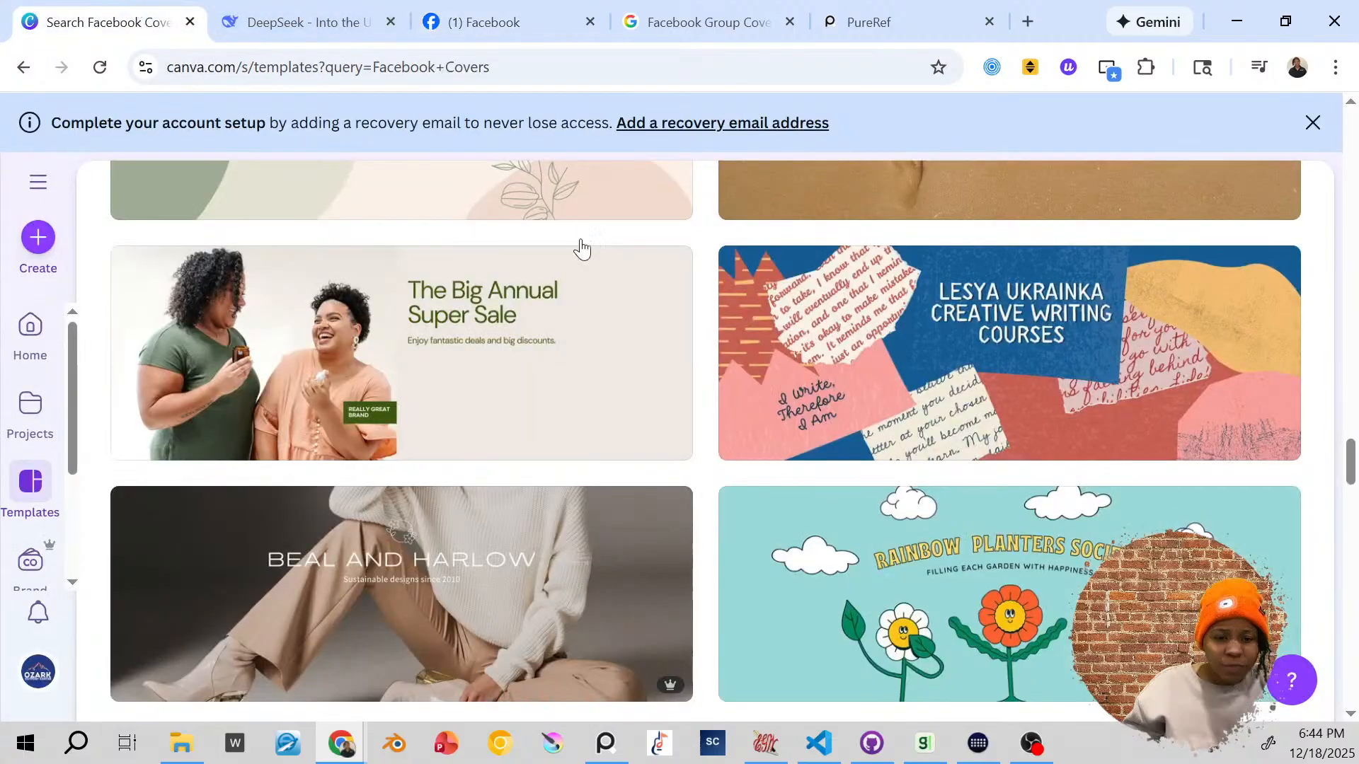
mouse_move(661, 324)
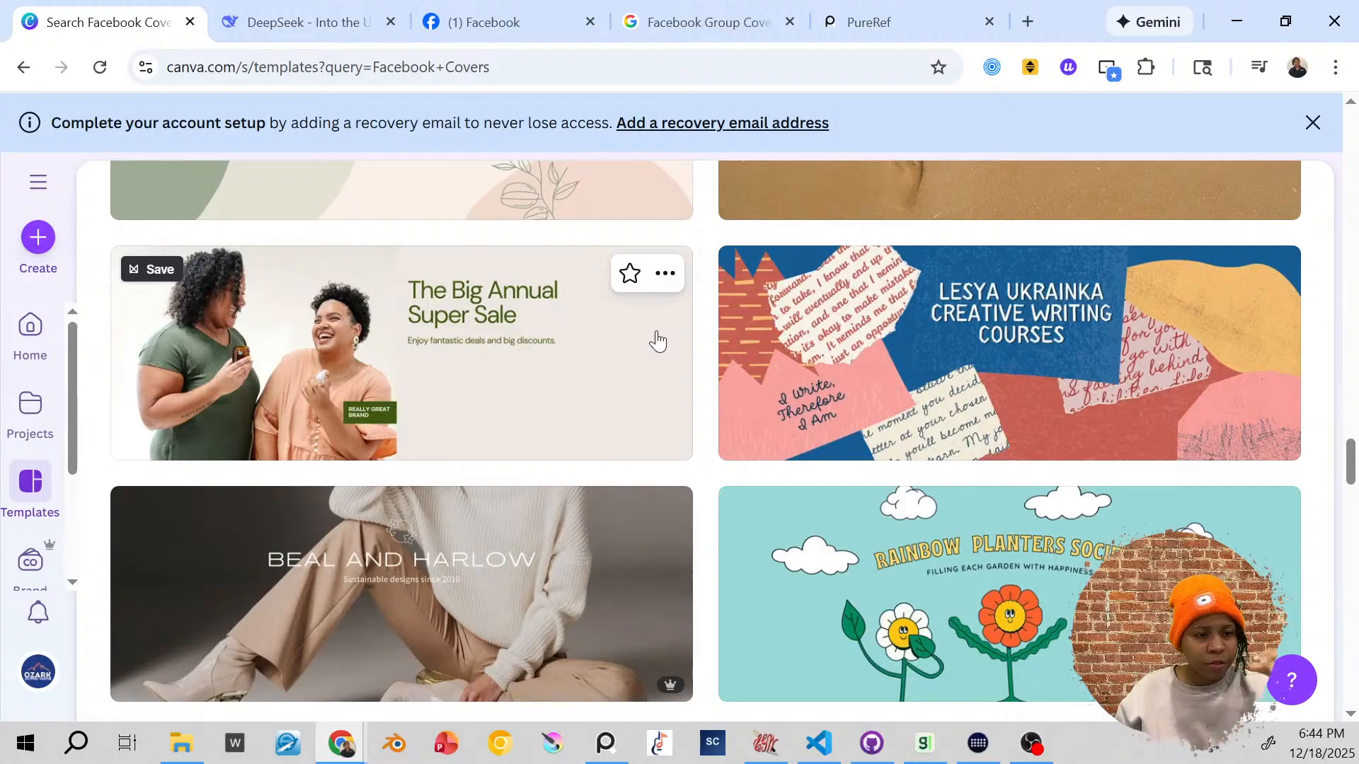
scroll(842, 446, "down", 5)
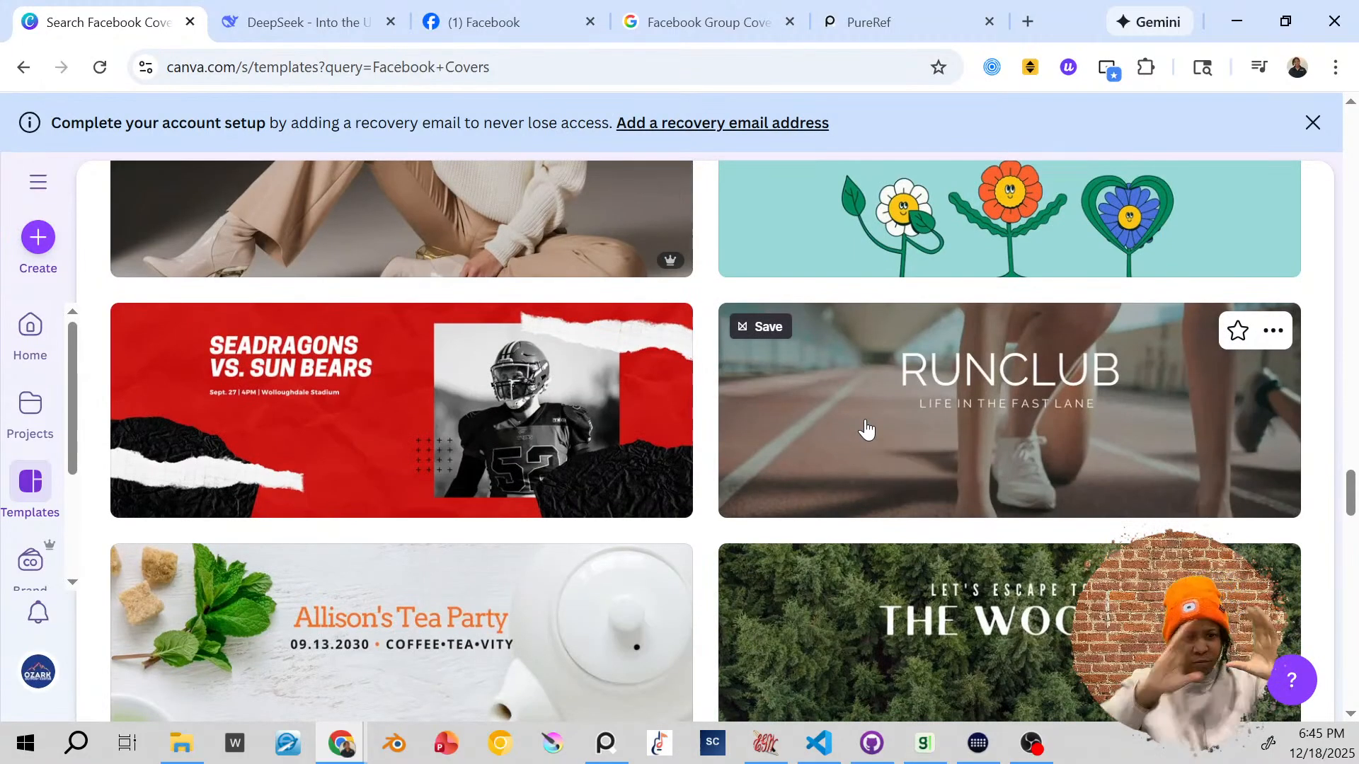
scroll(867, 429, "down", 10)
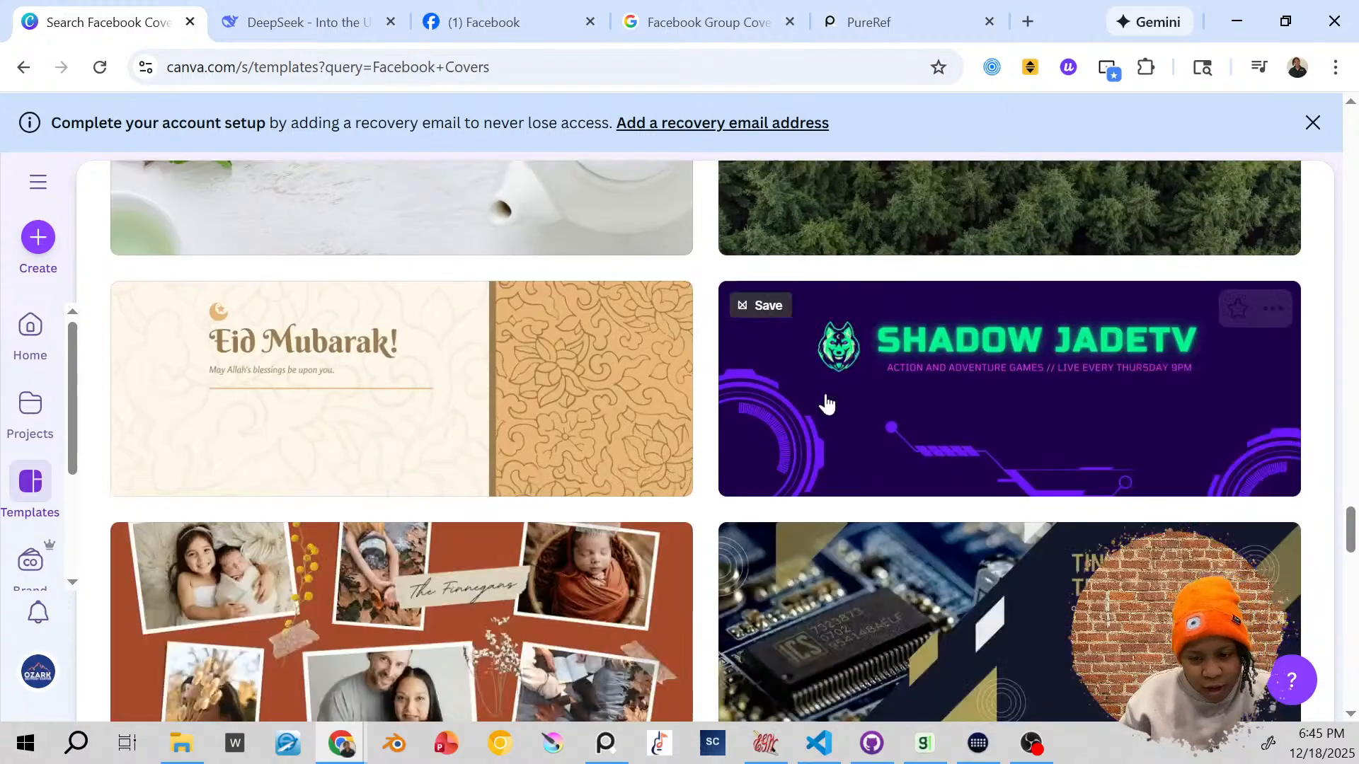
scroll(857, 425, "down", 10)
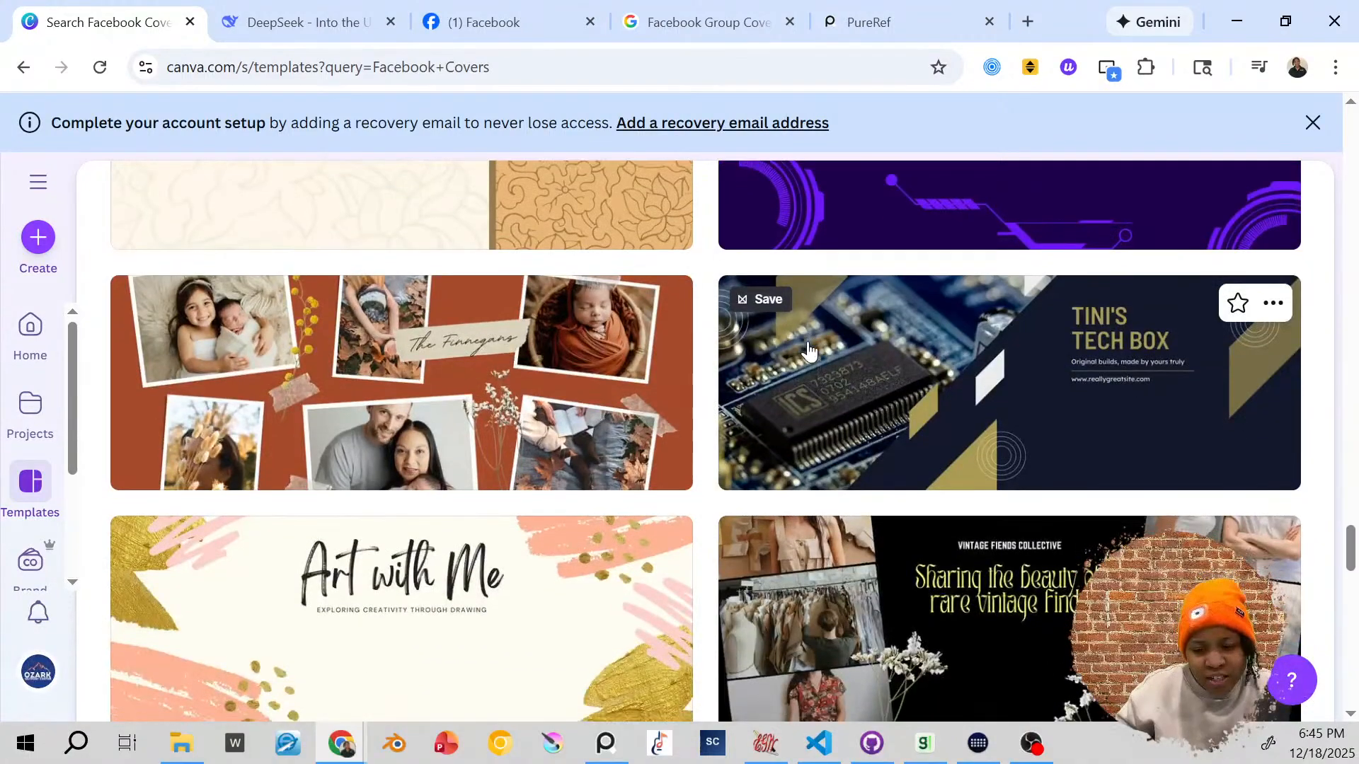
scroll(861, 333, "down", 12)
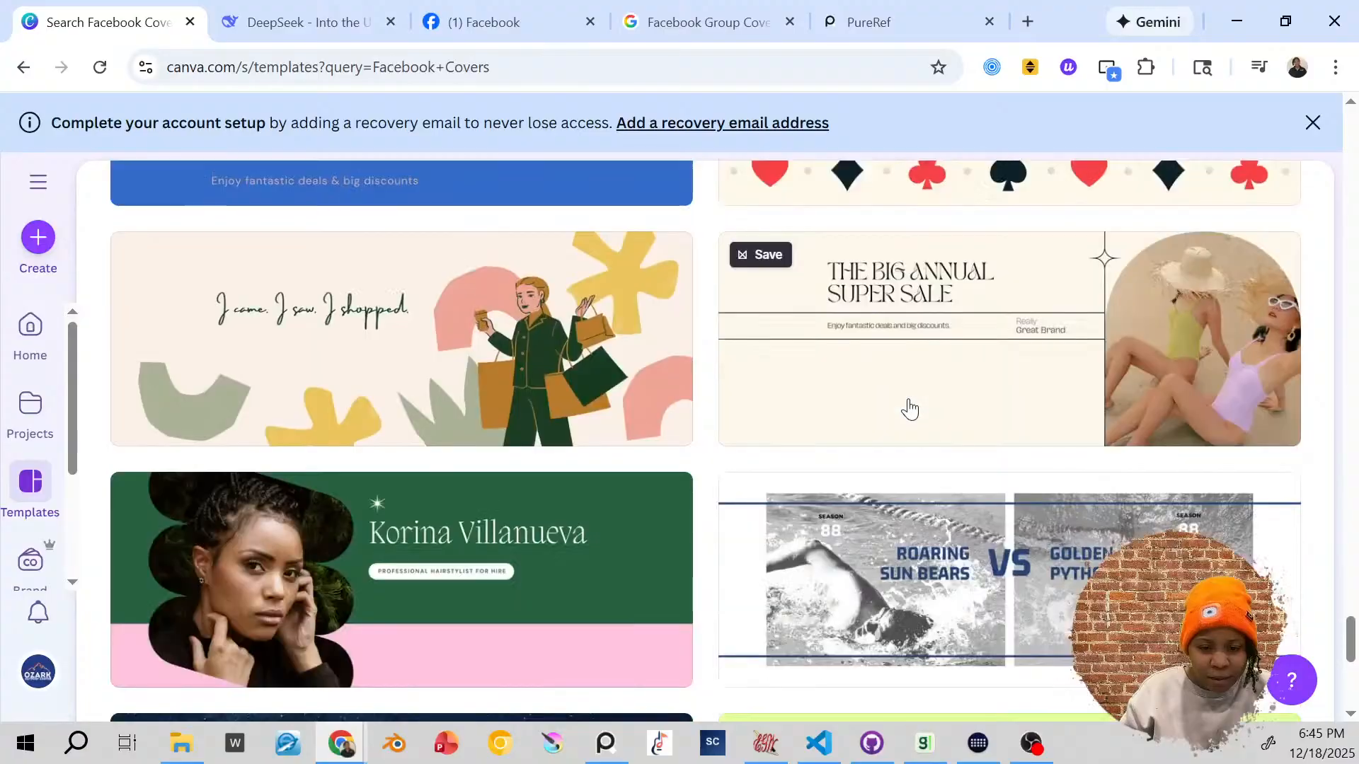
scroll(909, 409, "down", 5)
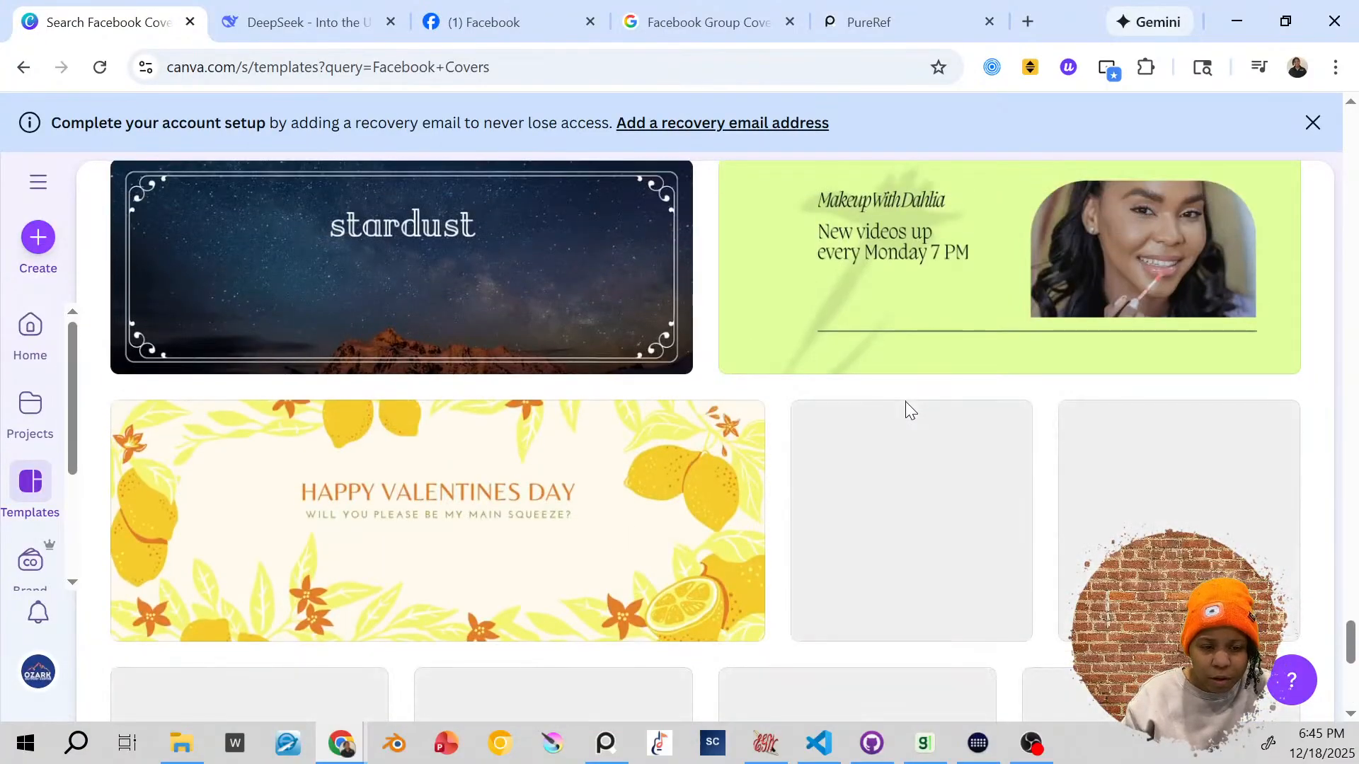
scroll(906, 401, "down", 4)
scroll(896, 406, "up", 2)
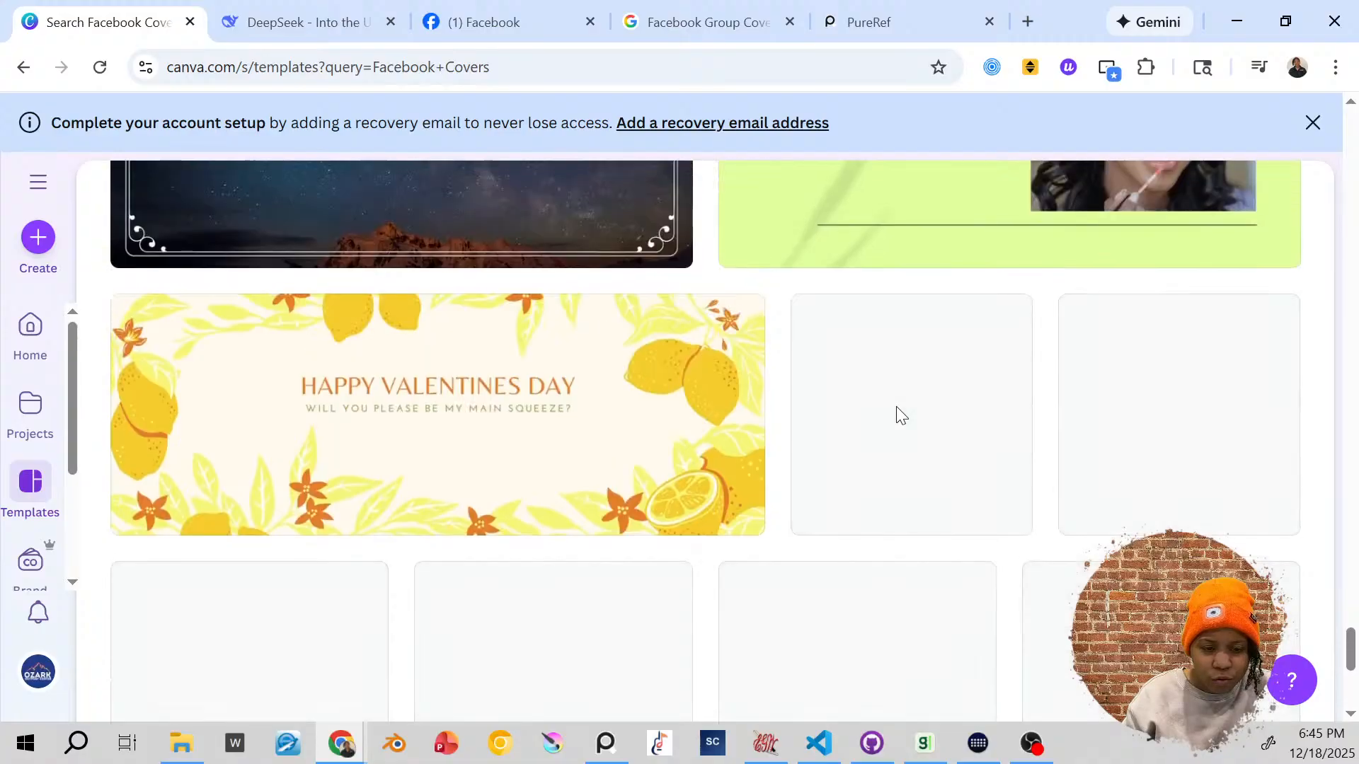
scroll(896, 407, "down", 4)
scroll(896, 406, "up", 1)
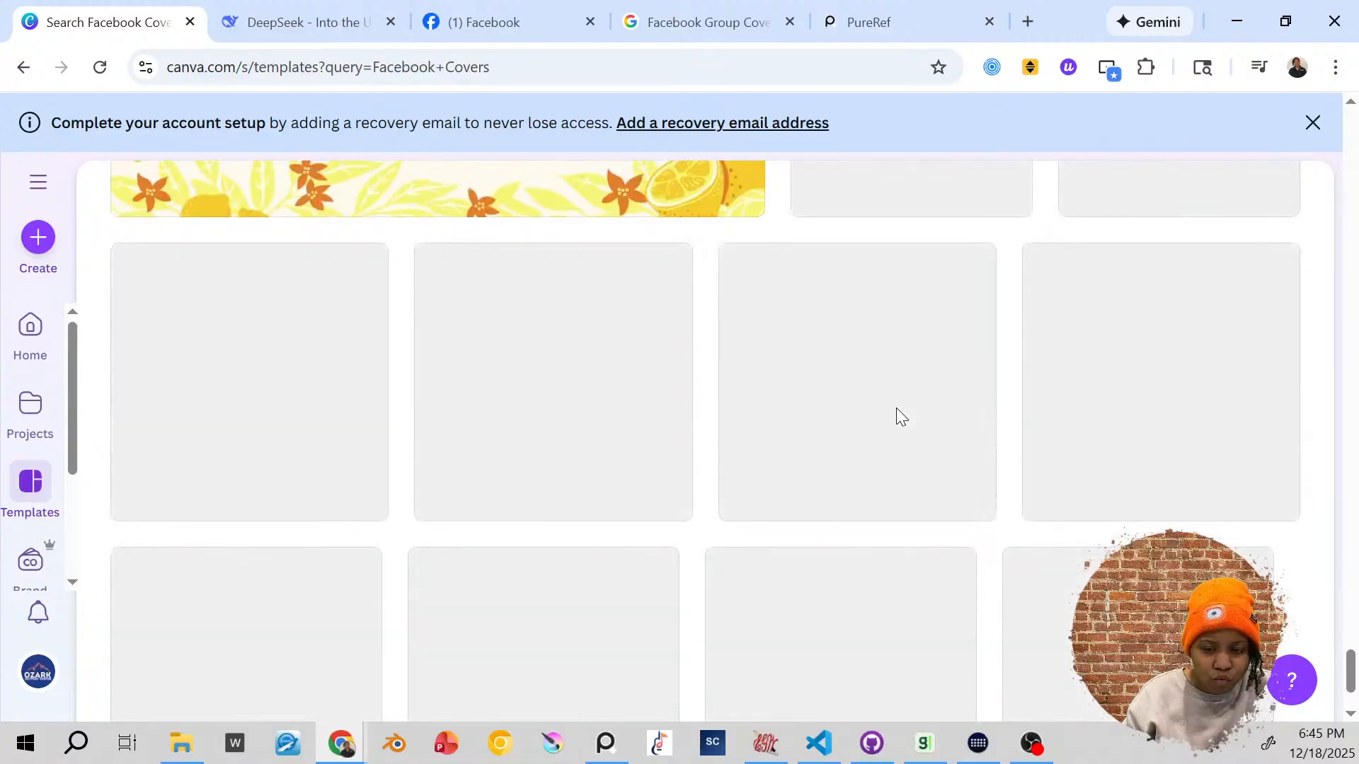
scroll(896, 408, "up", 3)
scroll(897, 418, "down", 8)
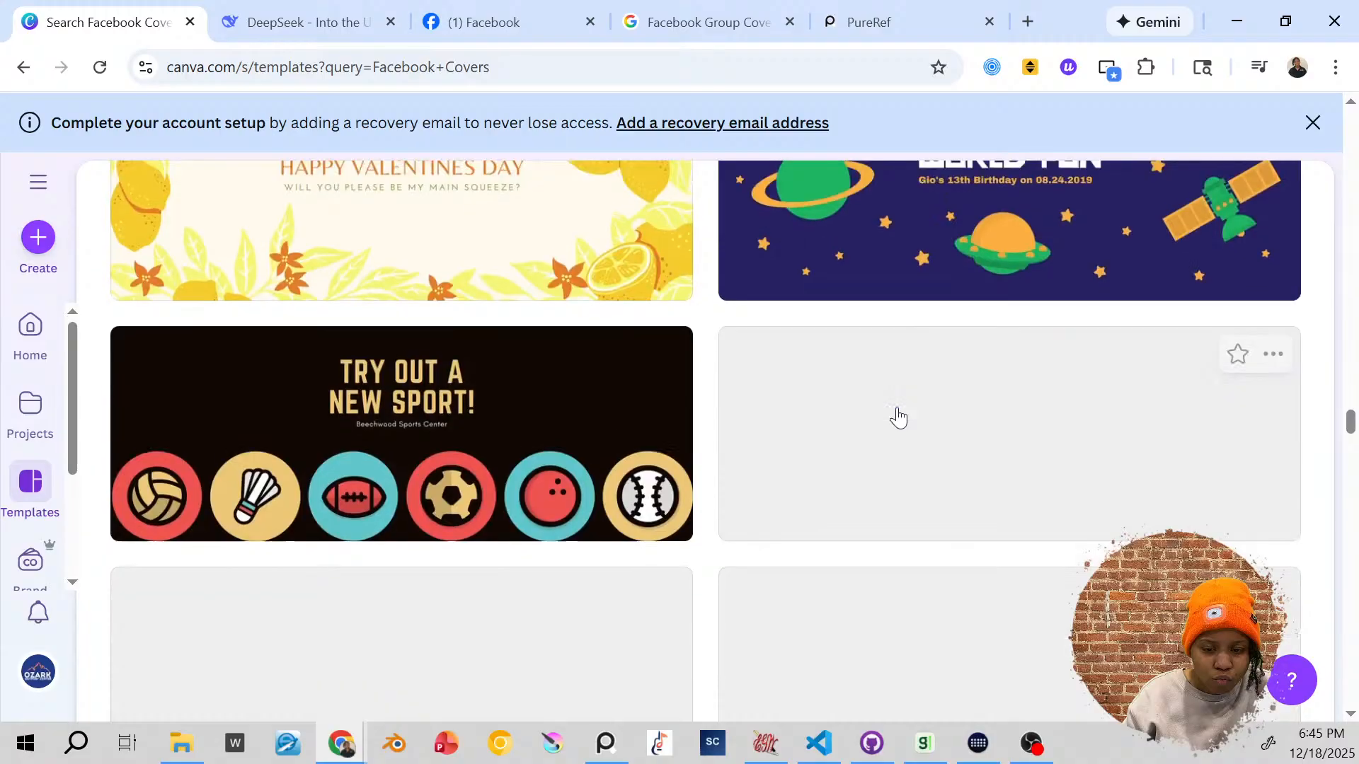
scroll(897, 417, "down", 11)
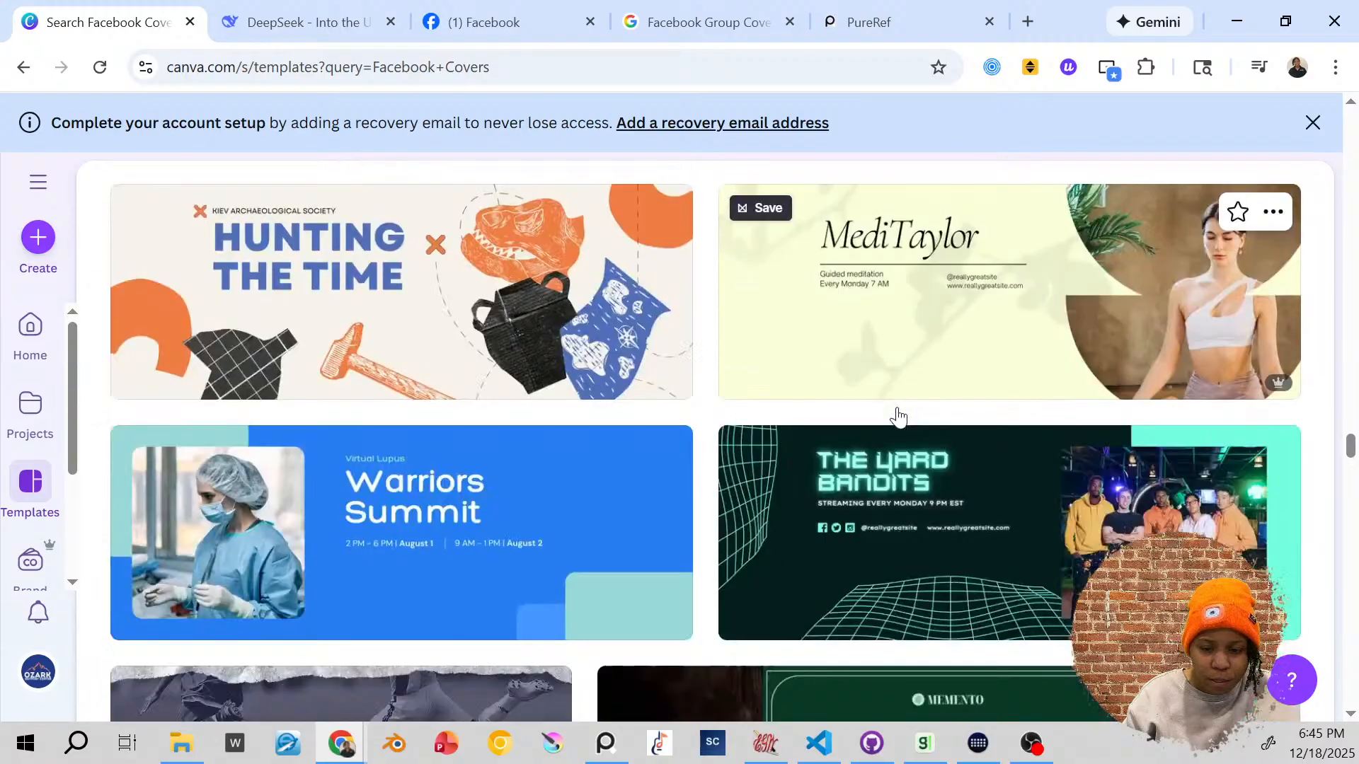
scroll(897, 417, "down", 12)
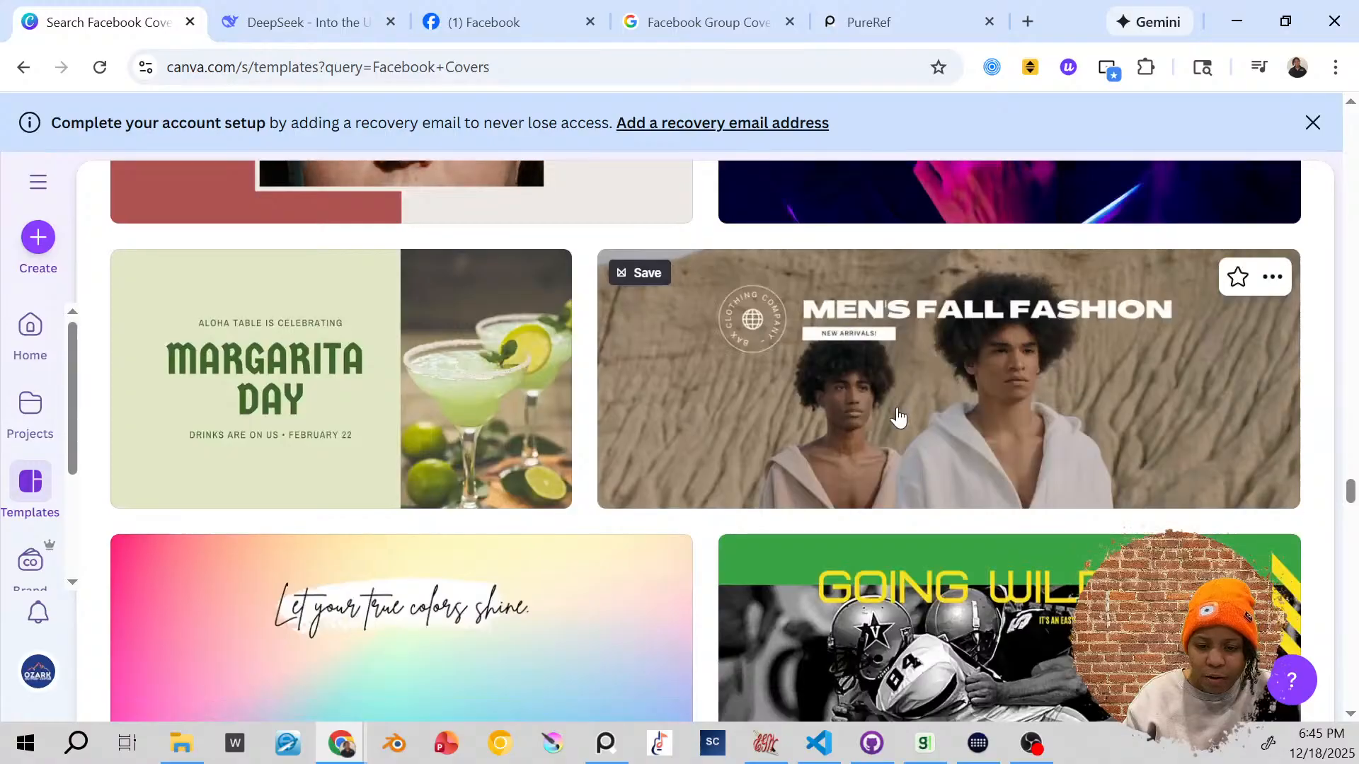
scroll(897, 417, "down", 2)
key("super+shift+s")
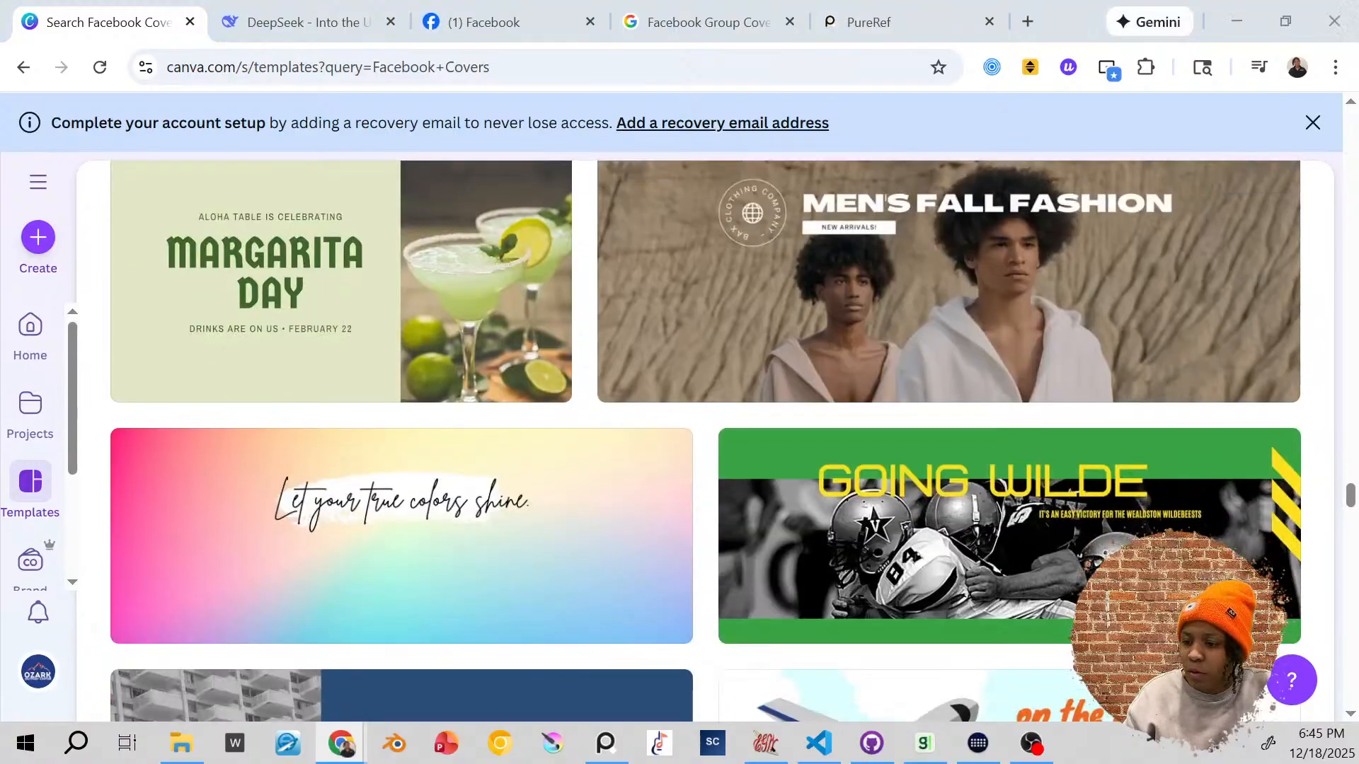
key("super+d")
key("super+d")
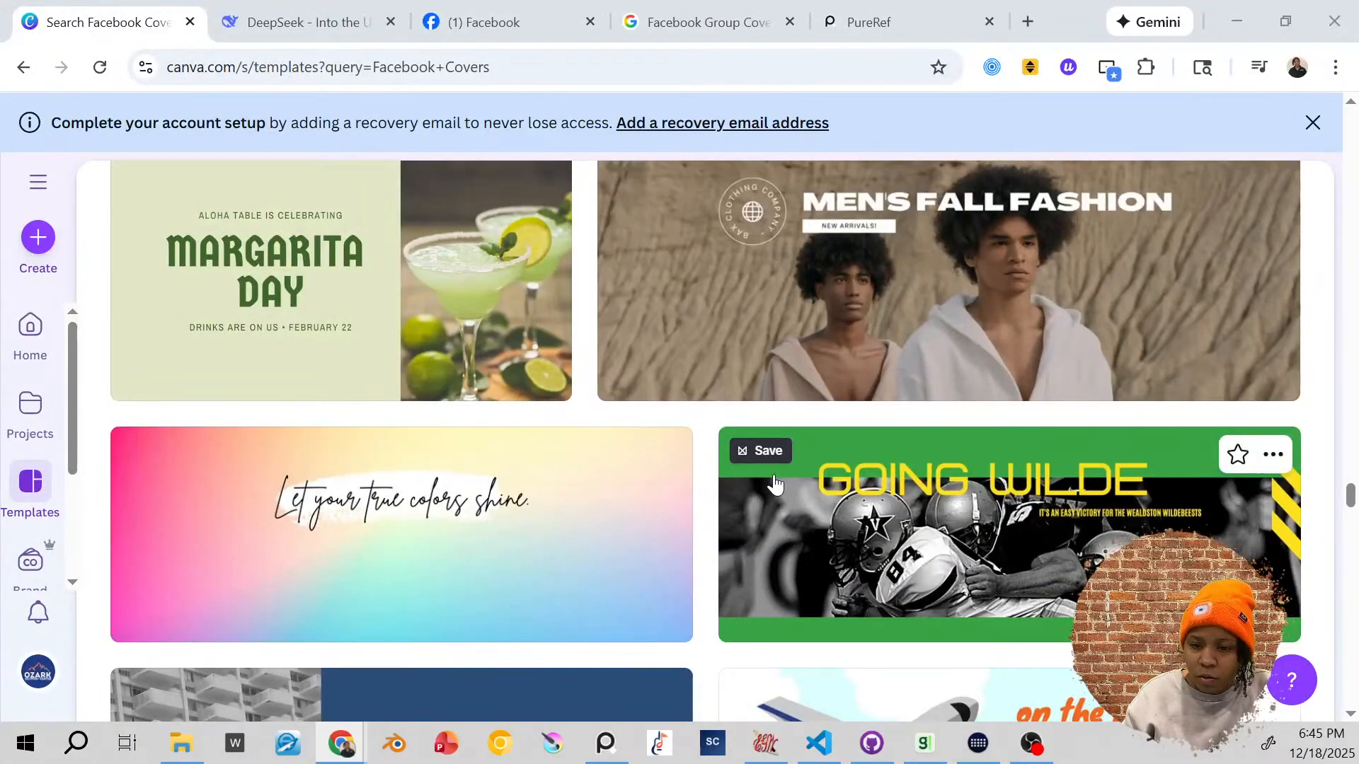
Step: Examine the cover templates further down the results, including the "Major Tech Giveaway" and "Inspired Photography" designs
scroll(775, 485, "down", 10)
scroll(774, 486, "down", 12)
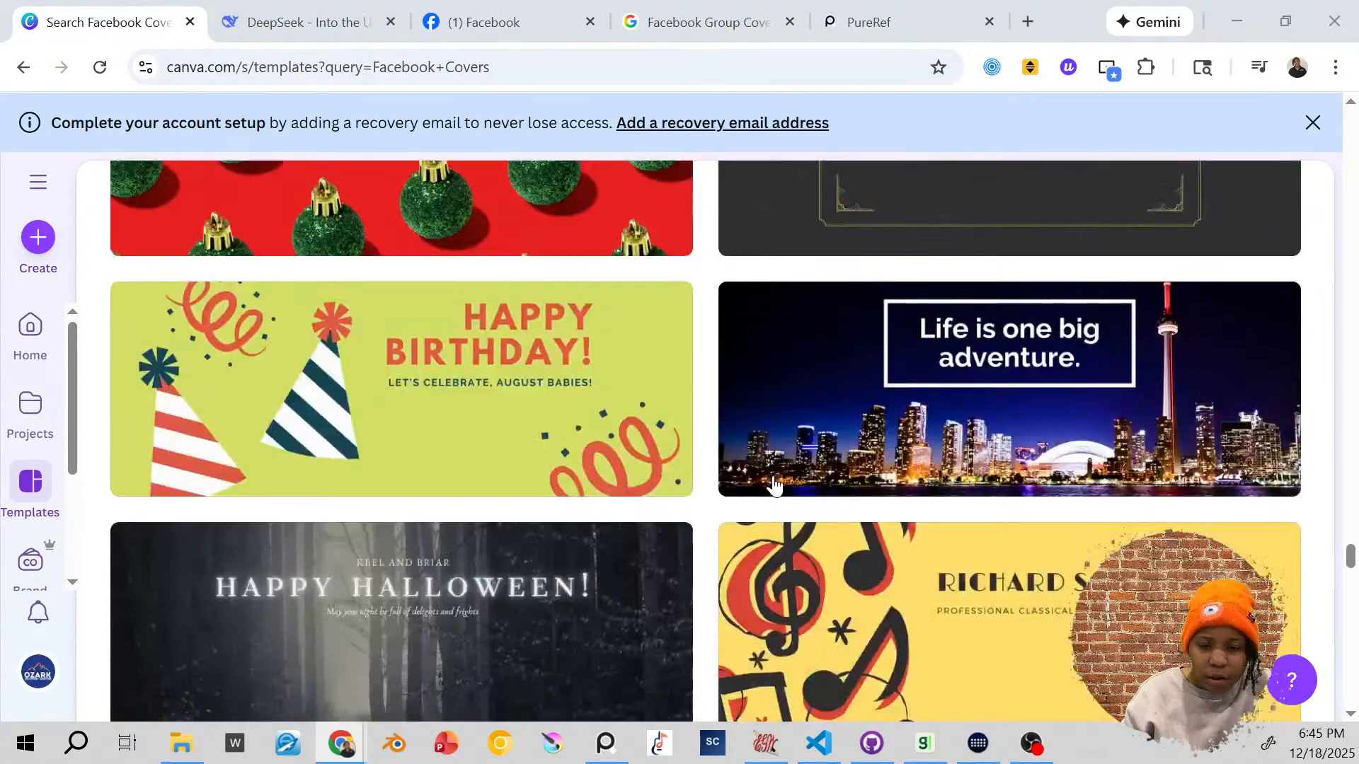
scroll(772, 487, "down", 18)
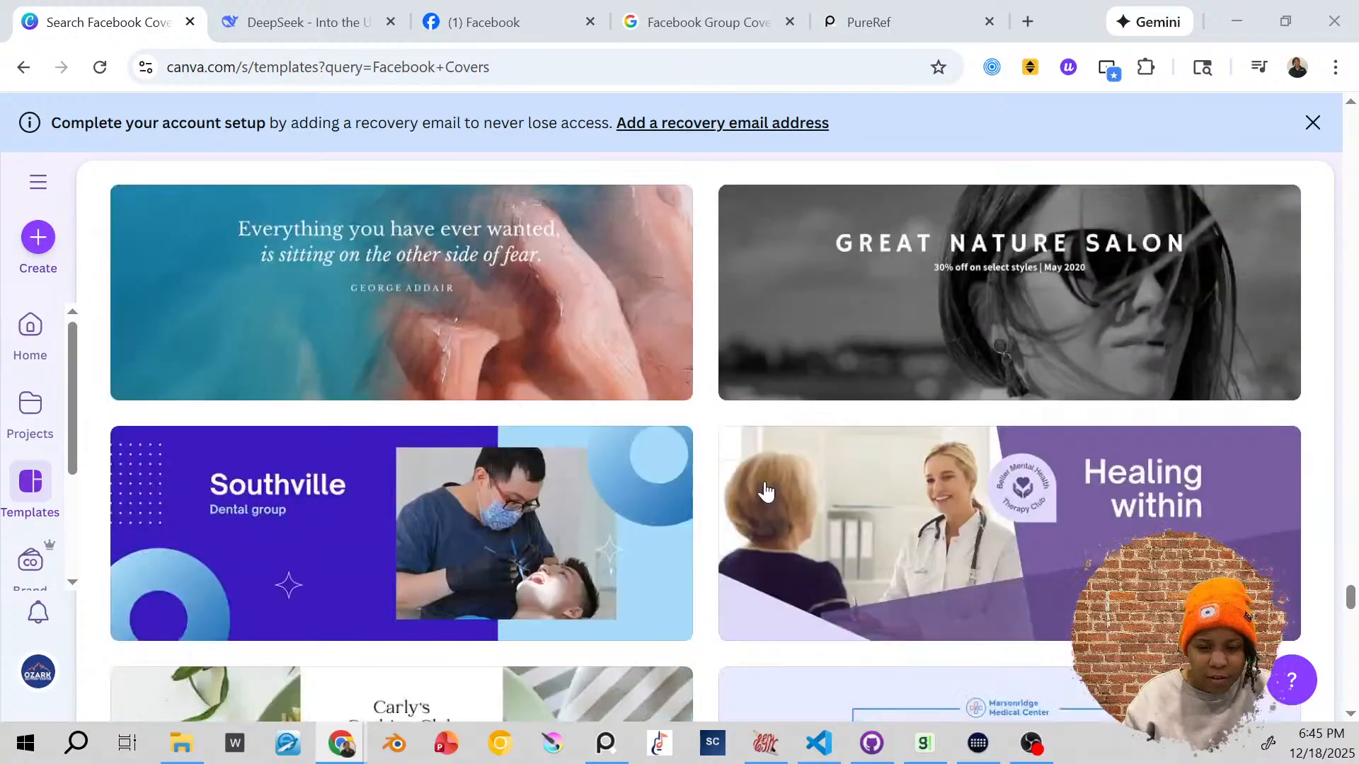
scroll(766, 491, "down", 15)
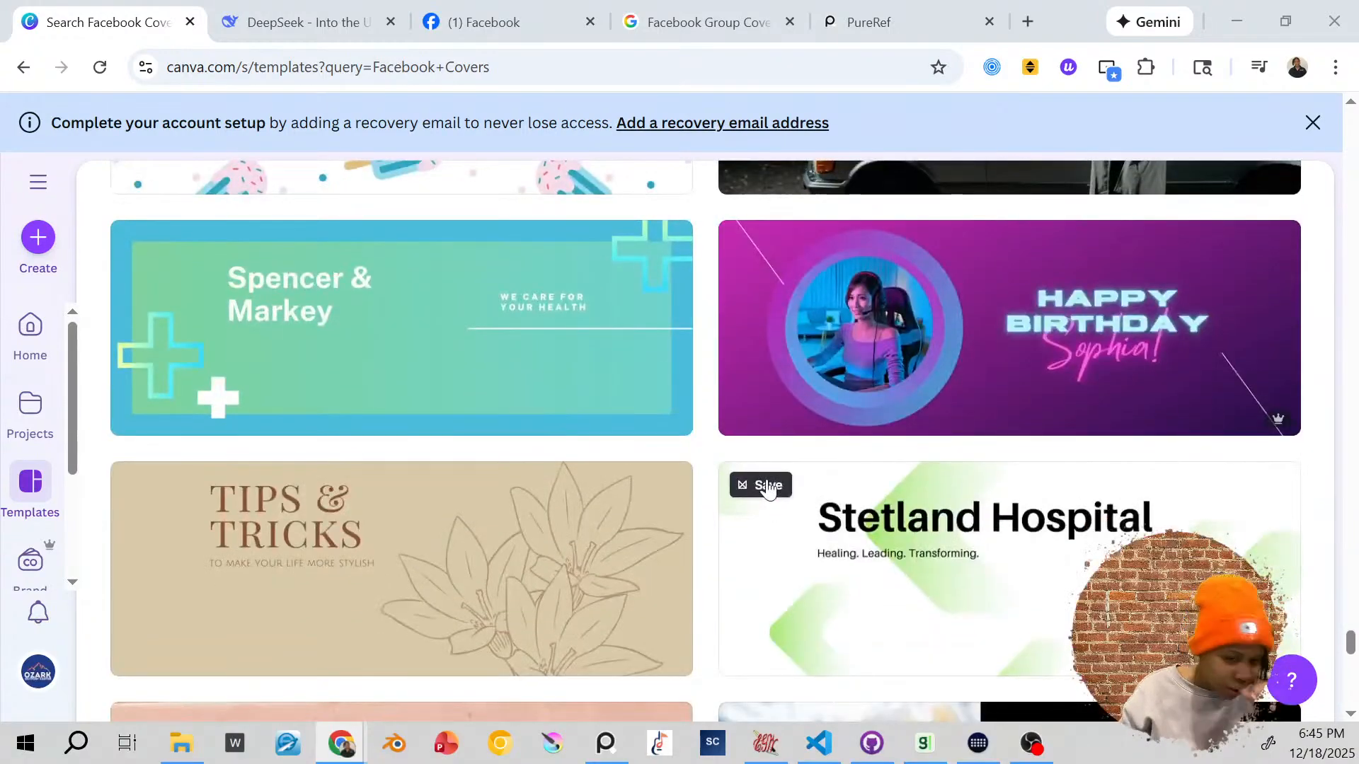
scroll(759, 498, "down", 3)
scroll(759, 497, "up", 7)
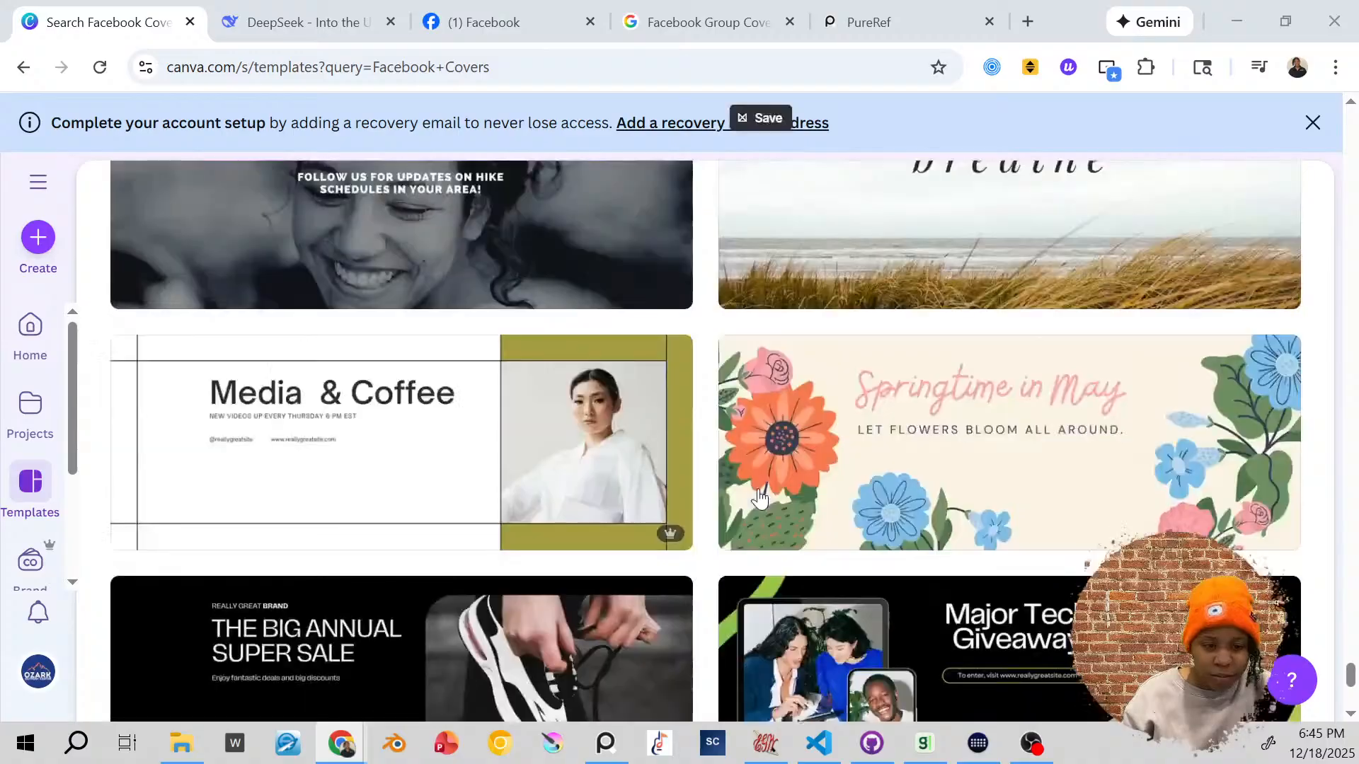
scroll(757, 499, "down", 6)
scroll(756, 500, "up", 5)
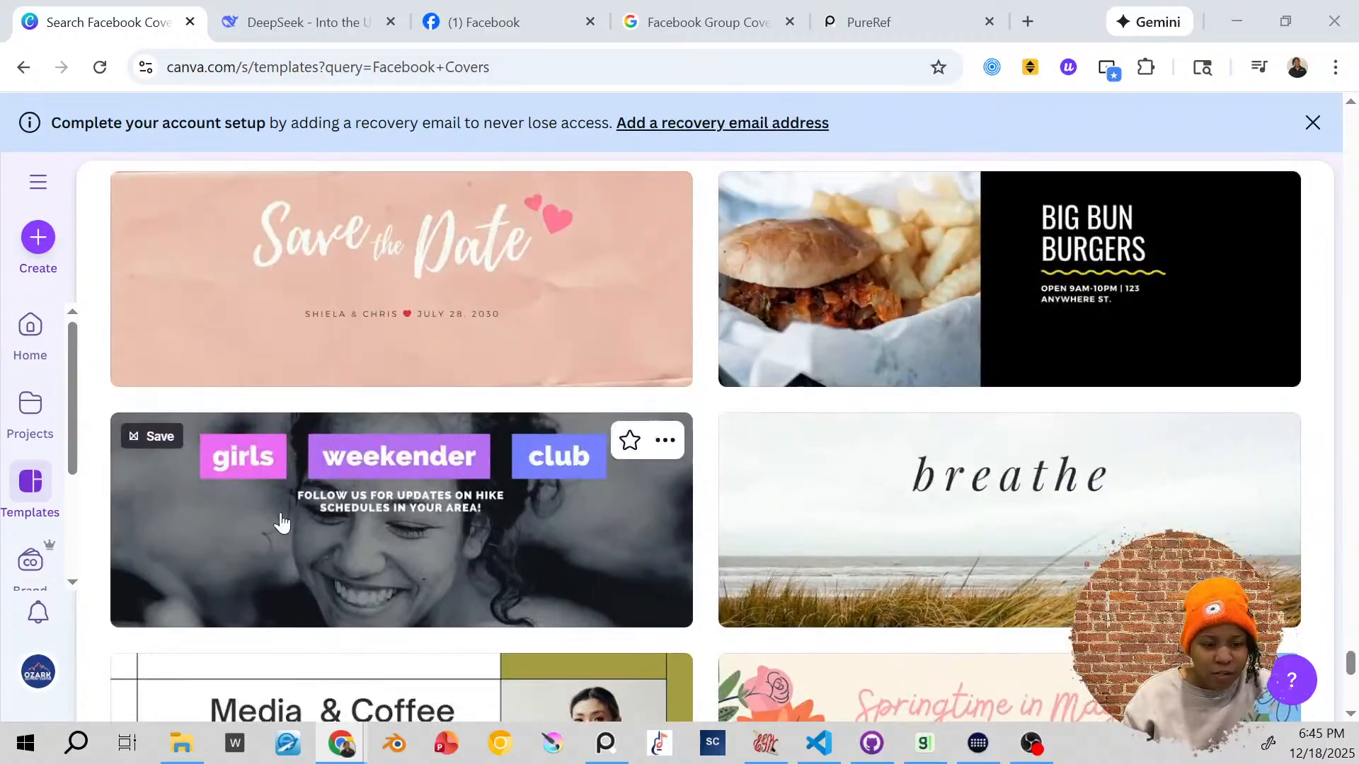
scroll(743, 503, "down", 9)
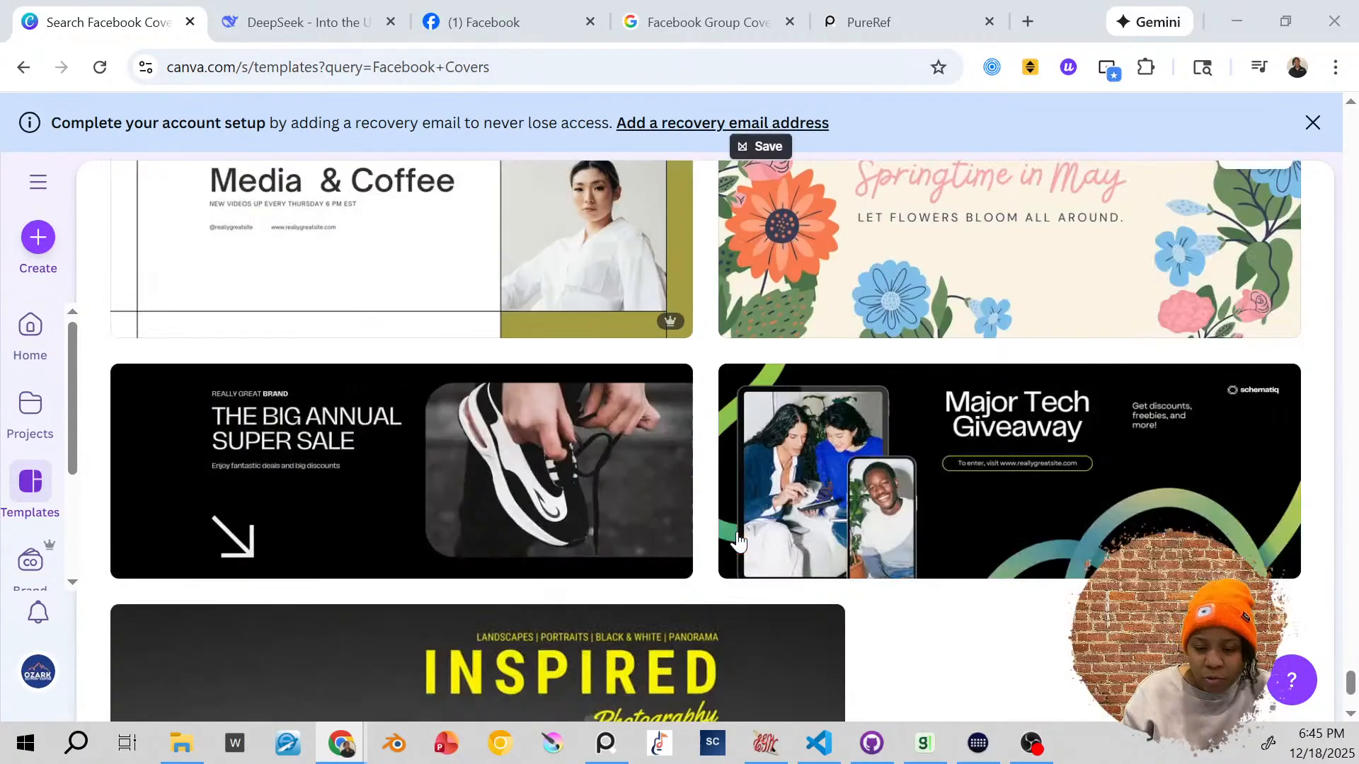
scroll(739, 496, "down", 2)
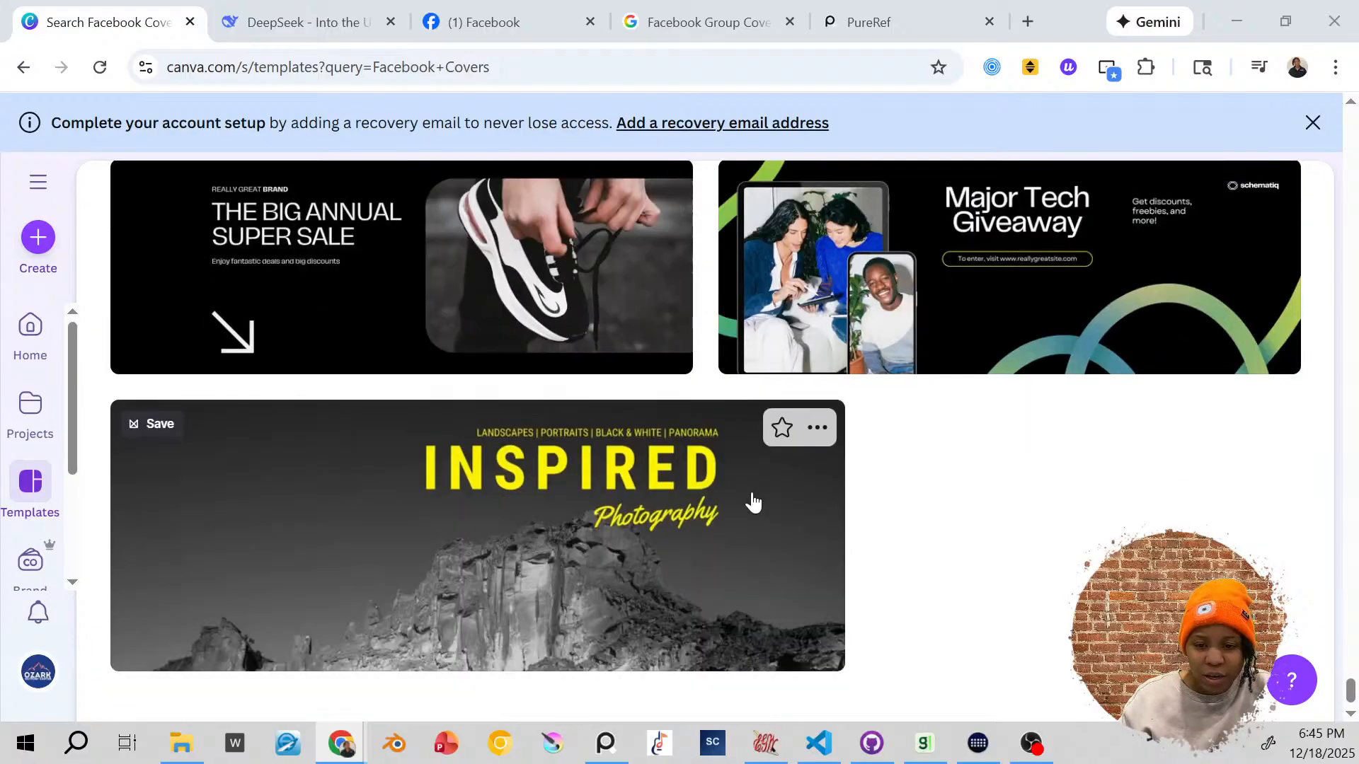
scroll(750, 501, "down", 4)
scroll(752, 502, "up", 4)
scroll(750, 504, "down", 2)
scroll(750, 503, "up", 4)
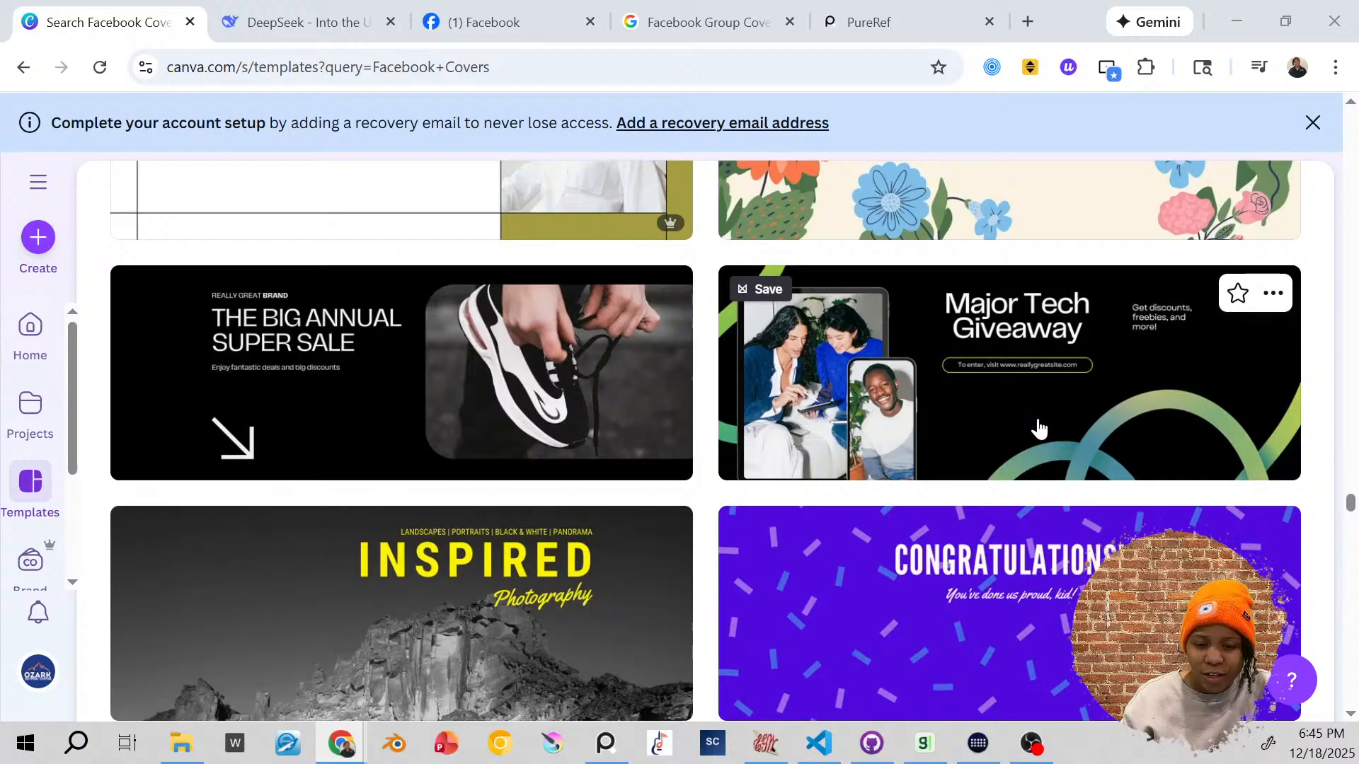
Step: Star the "Let's Go Stargazing" Facebook cover template
scroll(1022, 448, "down", 8)
scroll(1023, 447, "down", 4)
scroll(1017, 449, "up", 4)
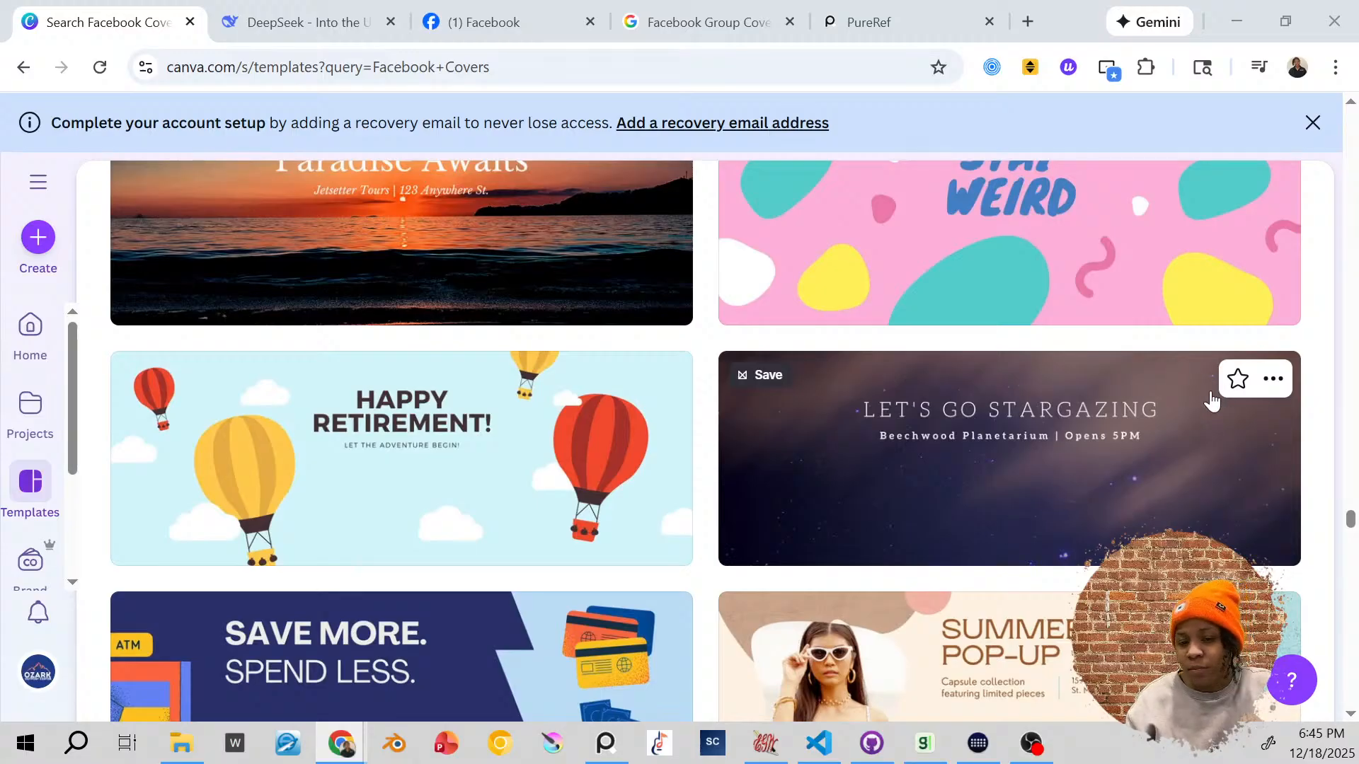
left_click(1237, 381)
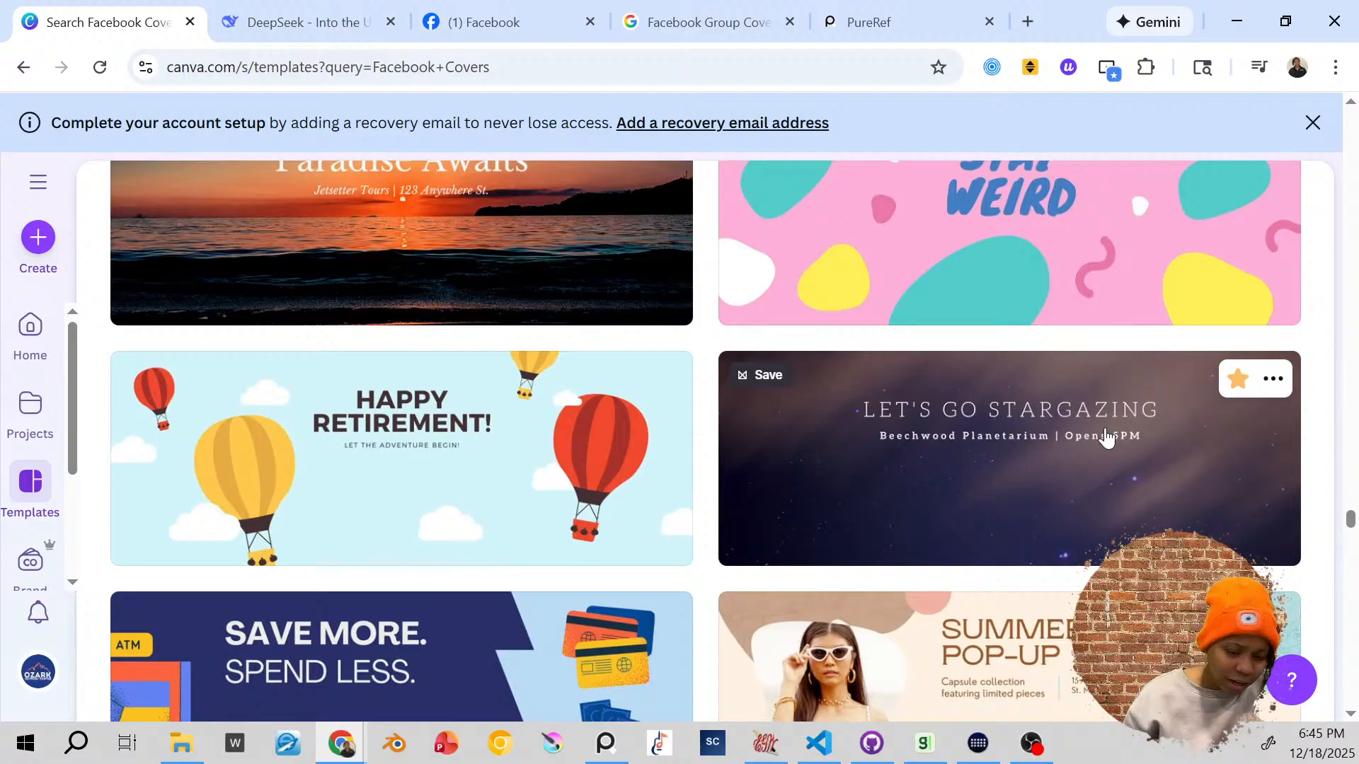
Step: Look through more cover templates and compare them with the challenge covers and size template saved on the PureRef board
scroll(1092, 434, "down", 6)
scroll(929, 451, "down", 10)
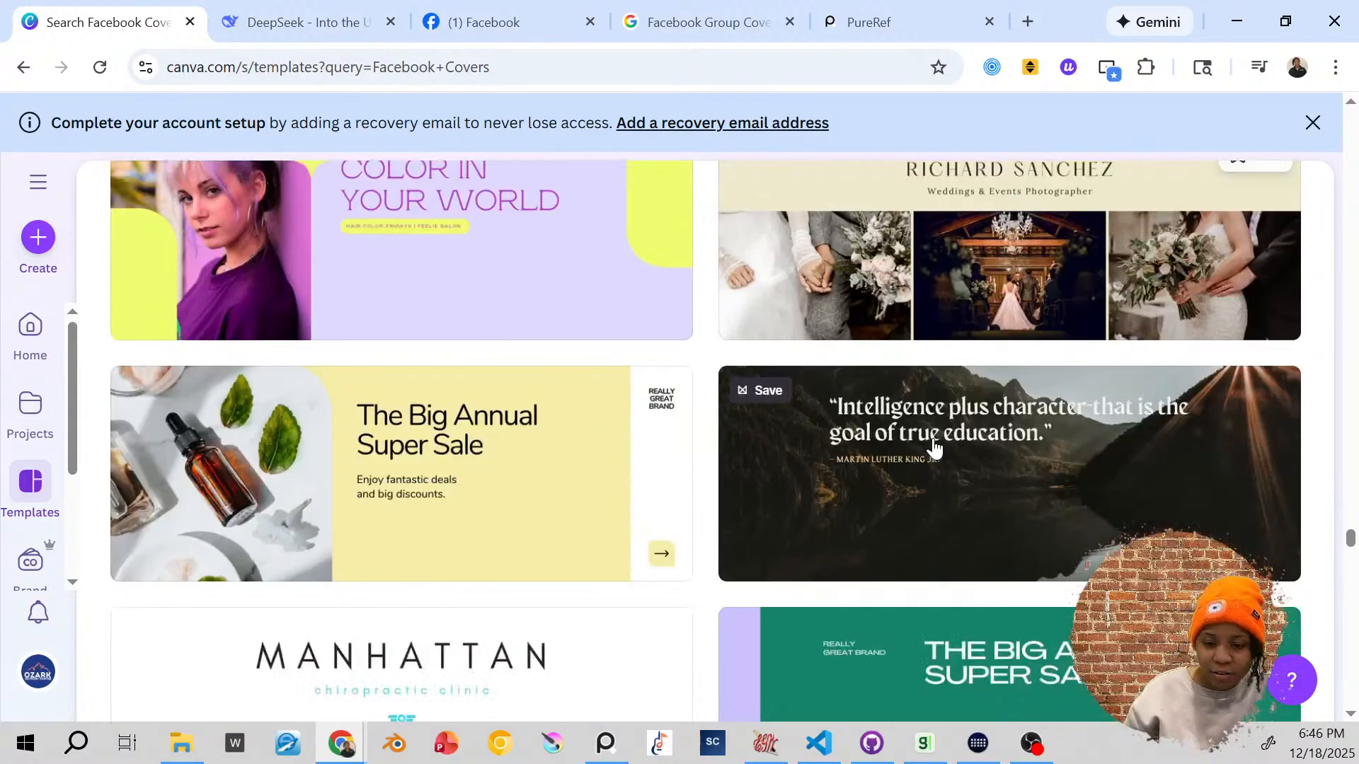
scroll(930, 451, "down", 9)
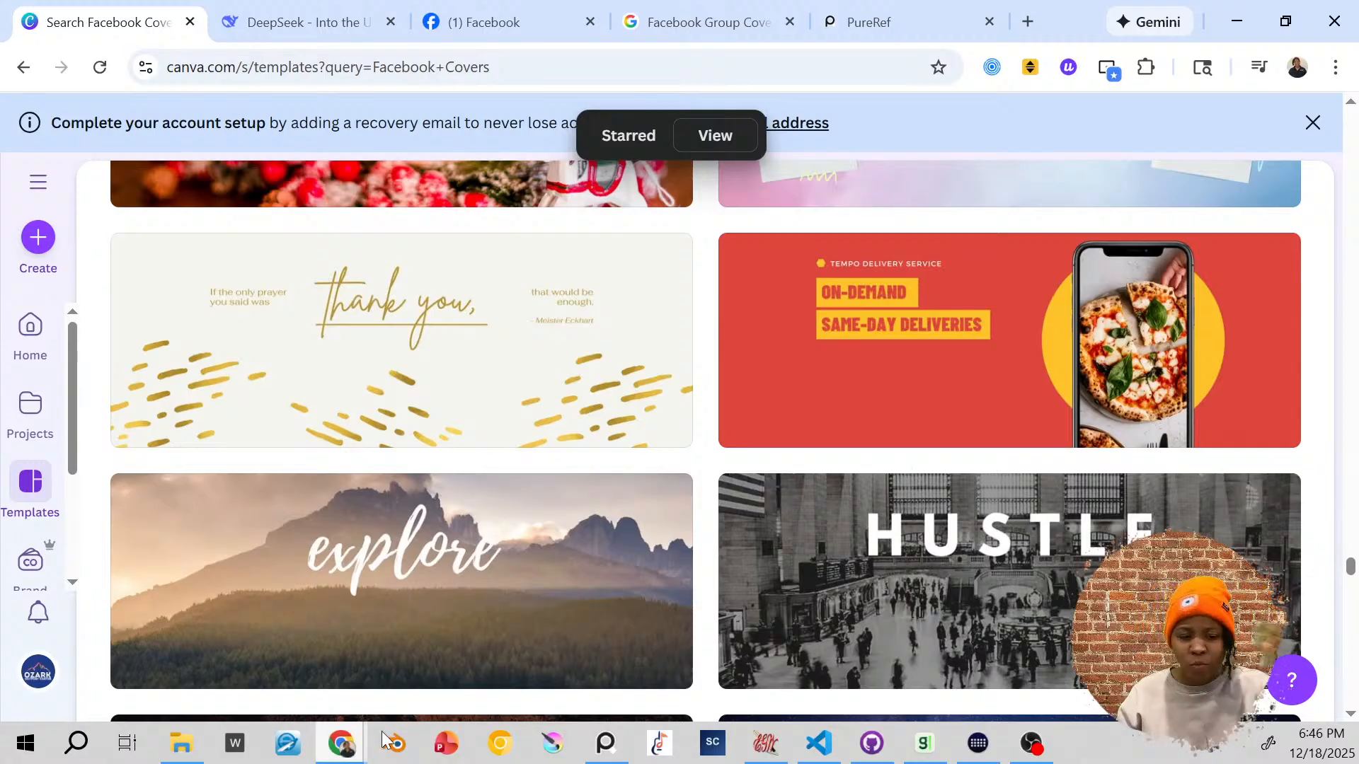
left_click(605, 742)
scroll(537, 384, "up", 1)
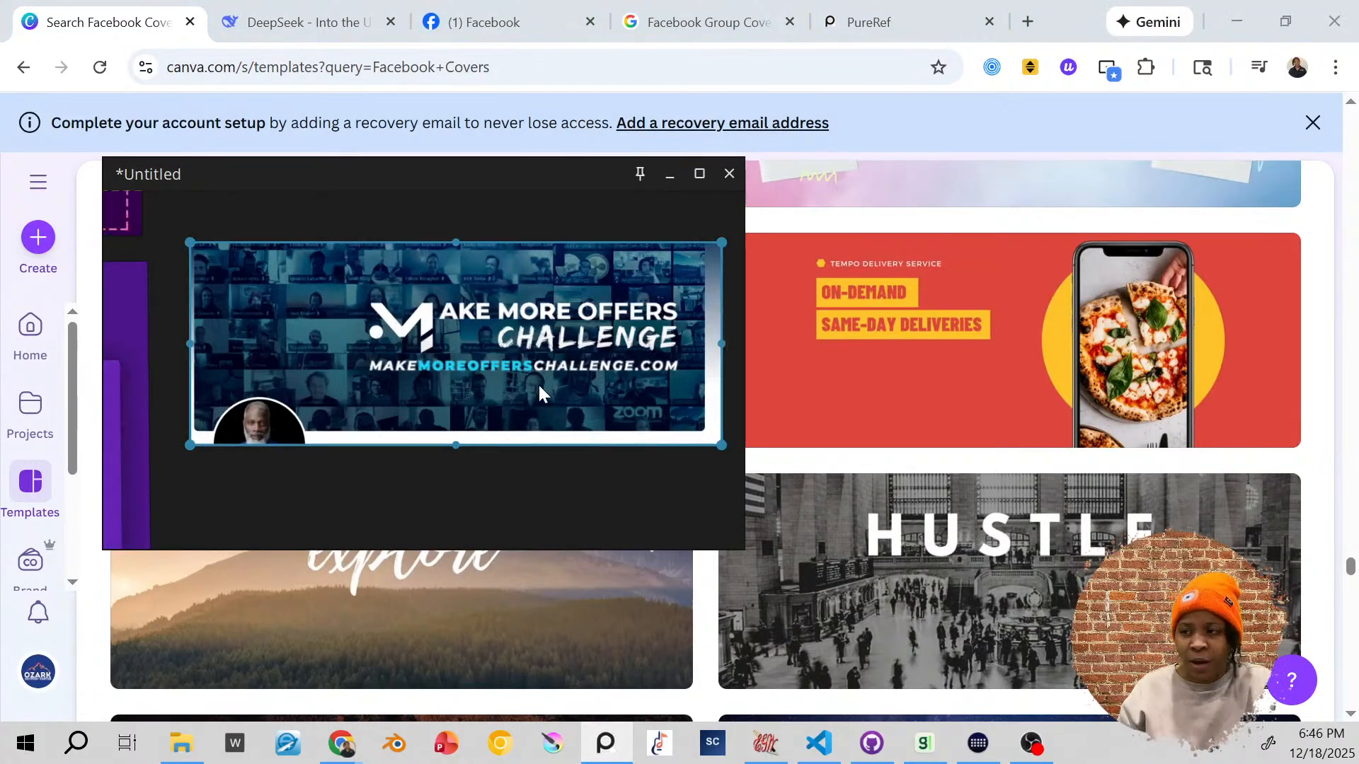
scroll(538, 383, "up", 1)
scroll(538, 383, "down", 2)
left_click_drag(545, 241, 550, 402)
scroll(550, 402, "down", 1)
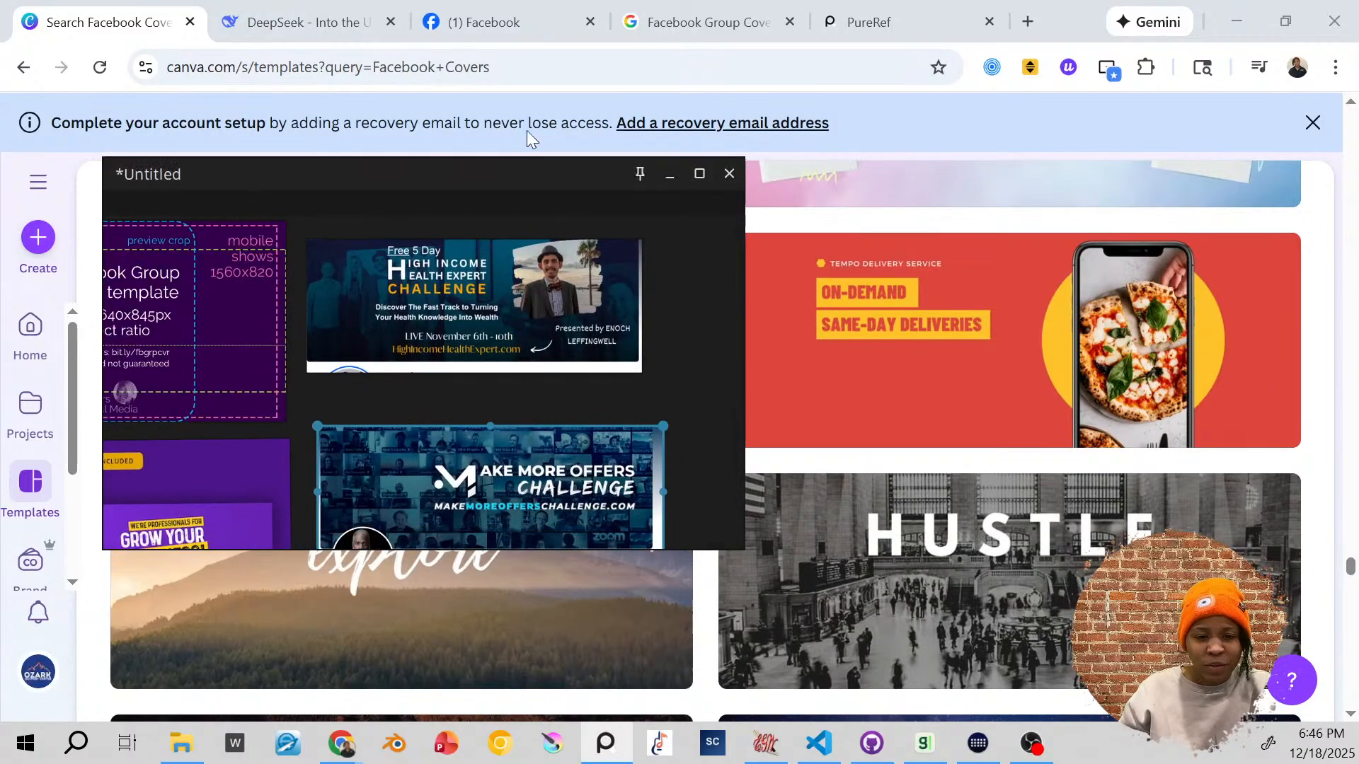
Step: Go back to the Canva results and look through the cover templates below the "Explore" and "Hustle" designs
left_click(1059, 23)
scroll(965, 374, "down", 3)
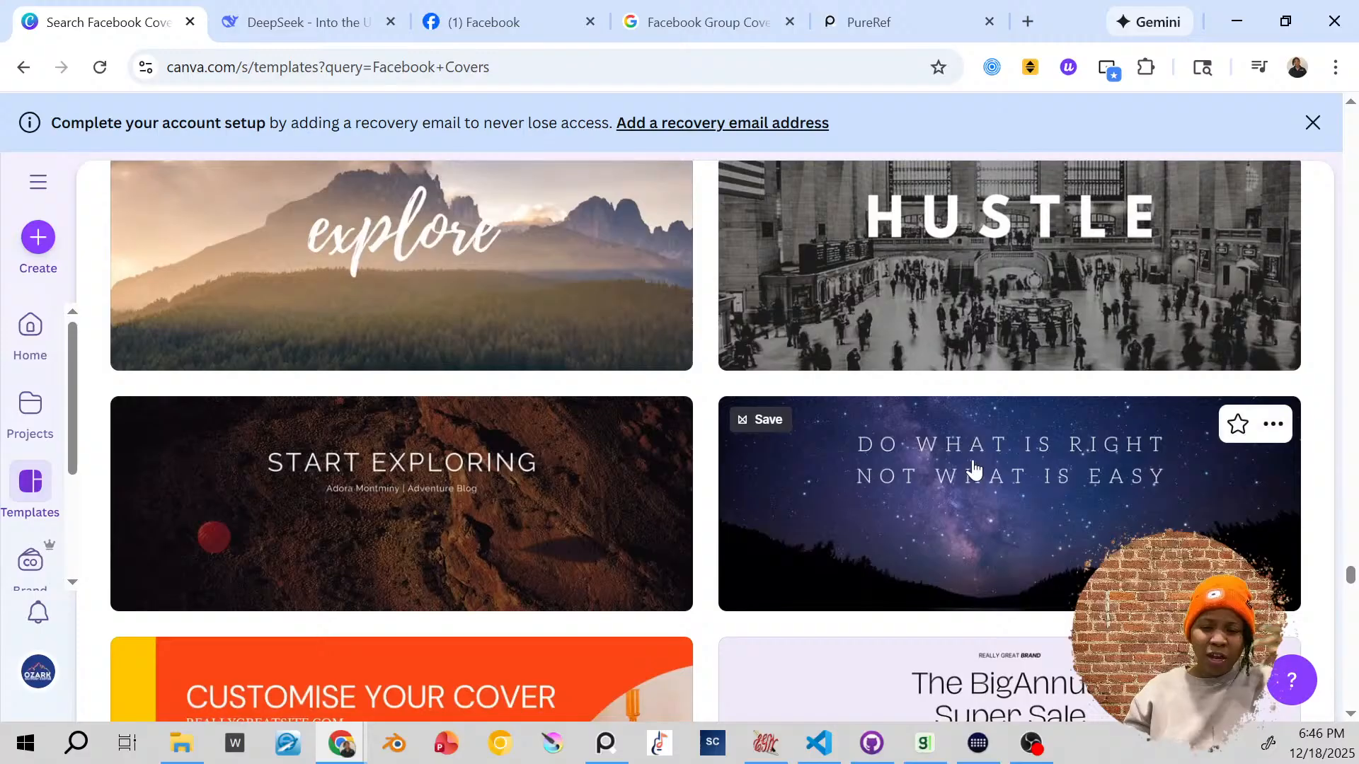
scroll(663, 479, "up", 1)
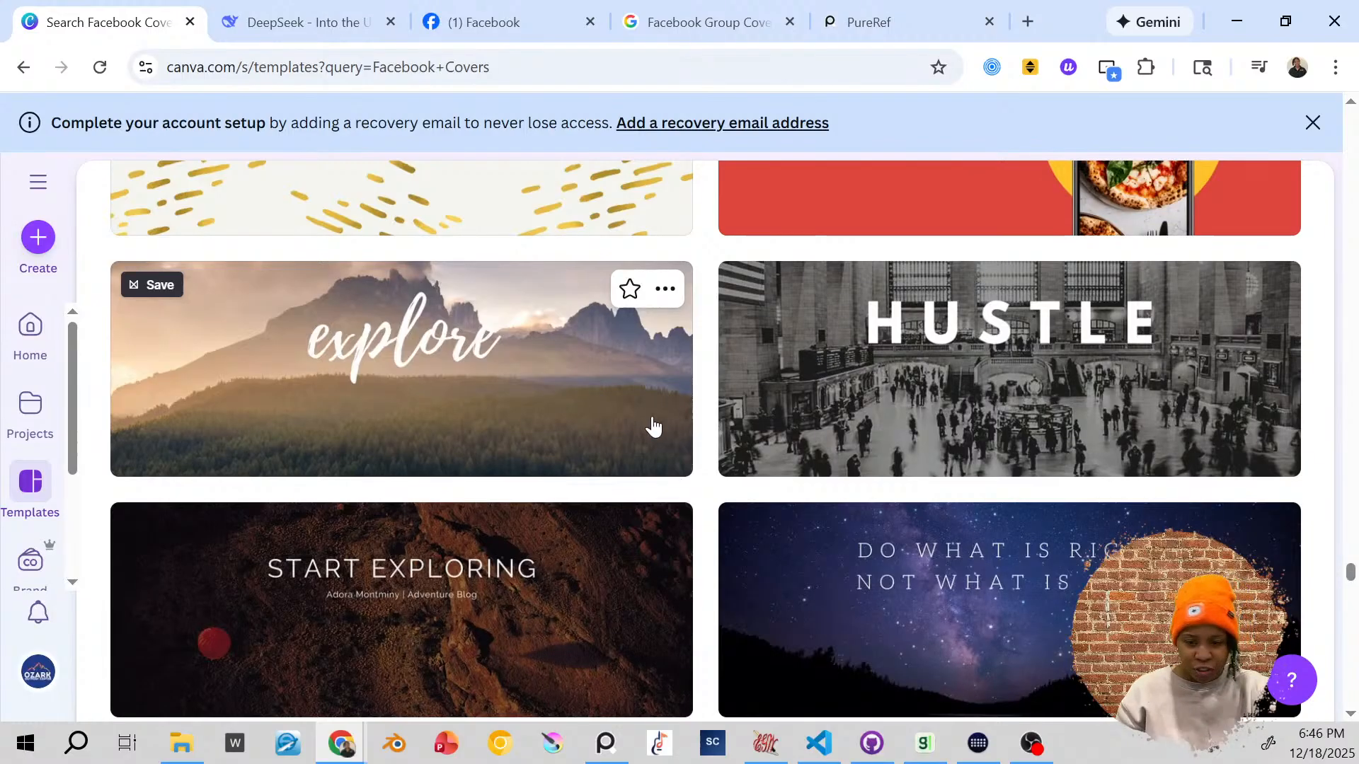
scroll(716, 410, "down", 6)
scroll(773, 377, "down", 14)
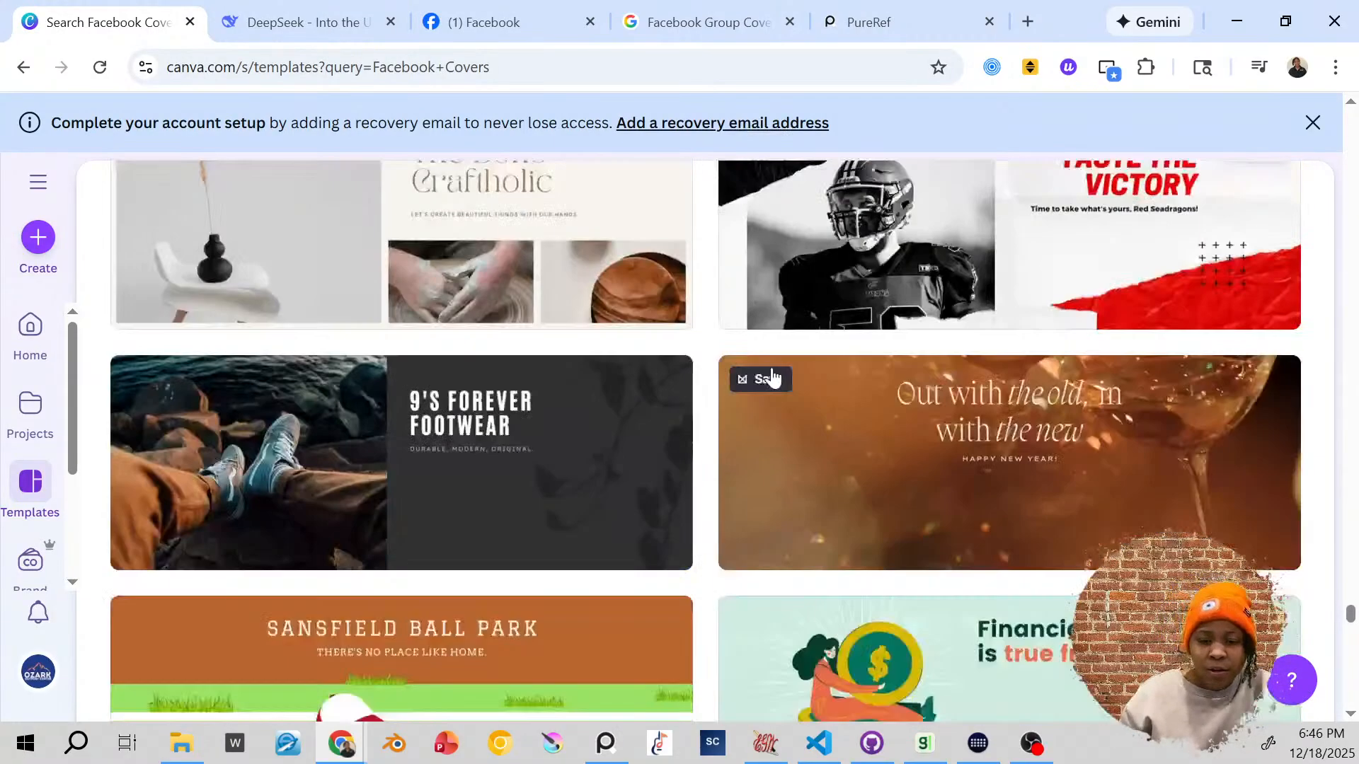
scroll(767, 359, "down", 10)
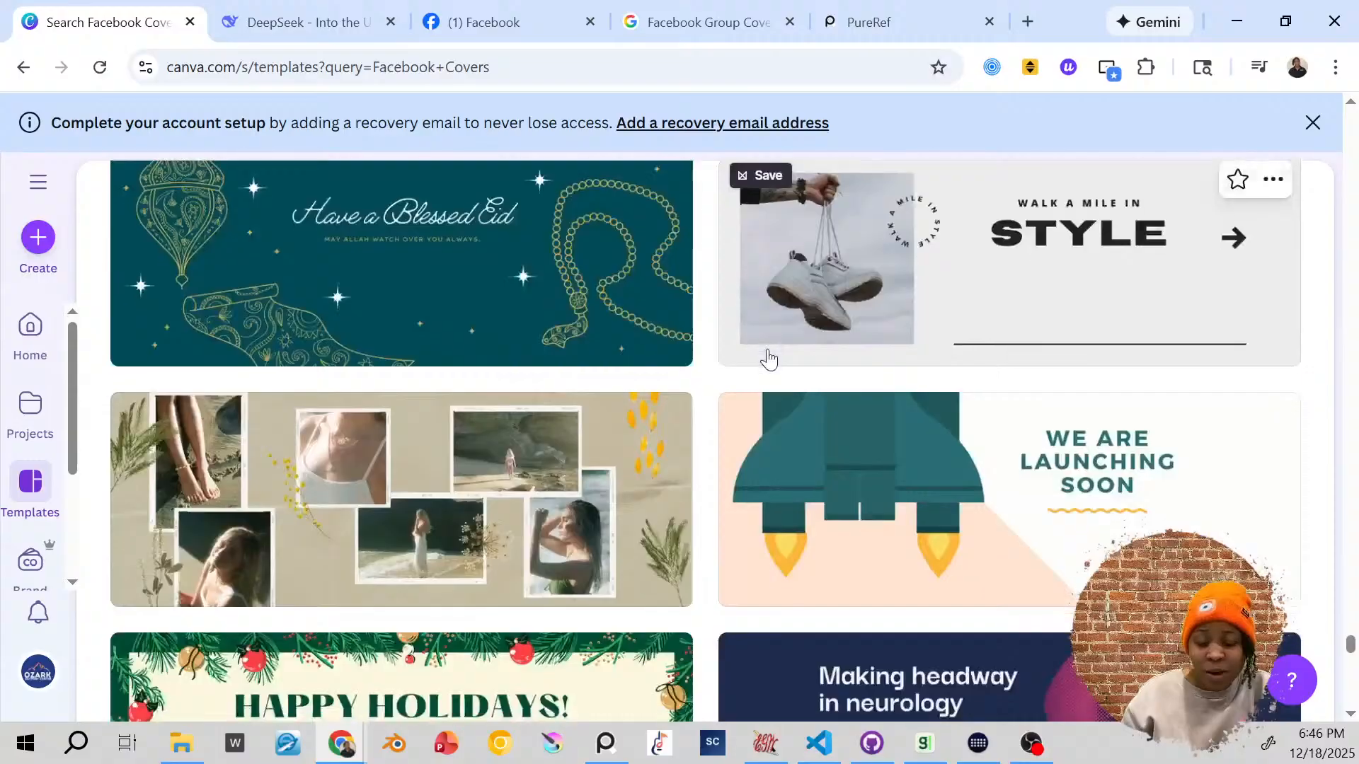
scroll(763, 363, "down", 12)
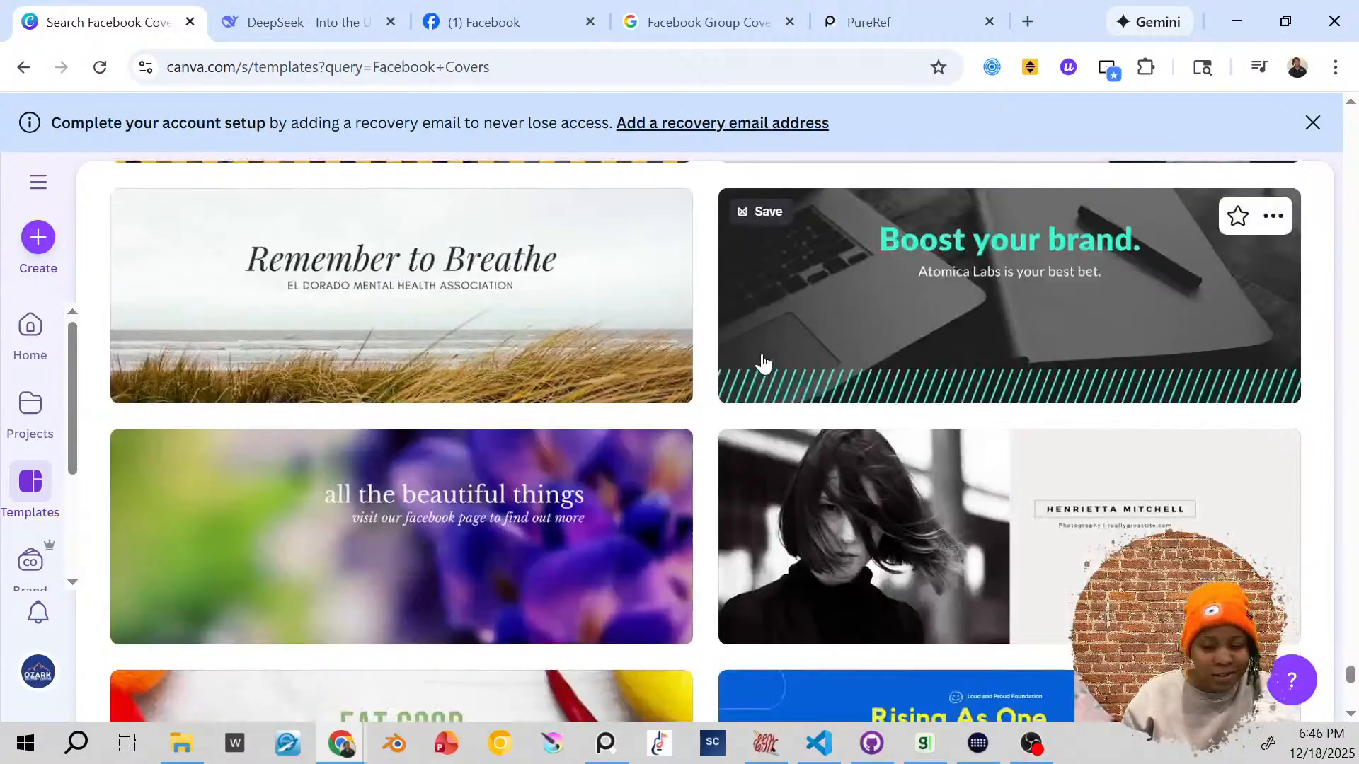
scroll(763, 364, "down", 5)
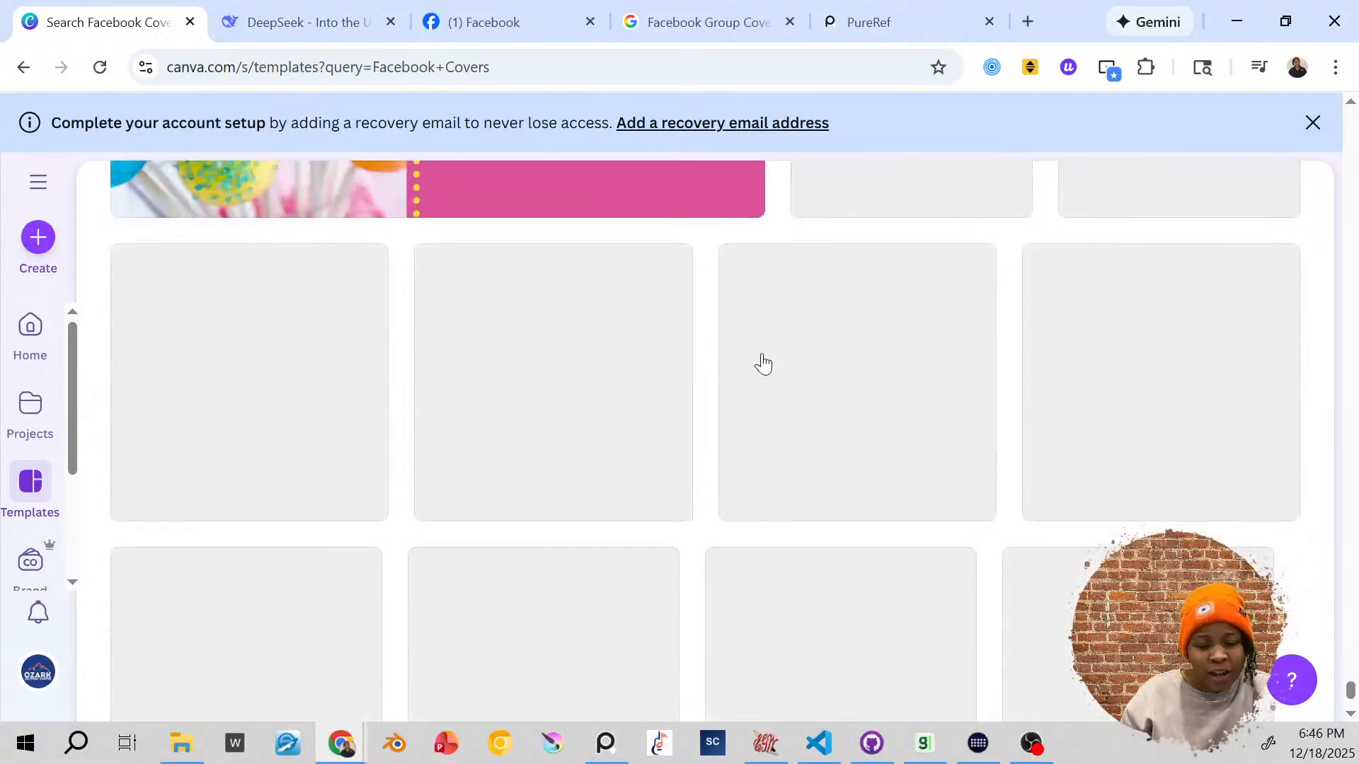
scroll(736, 362, "down", 9)
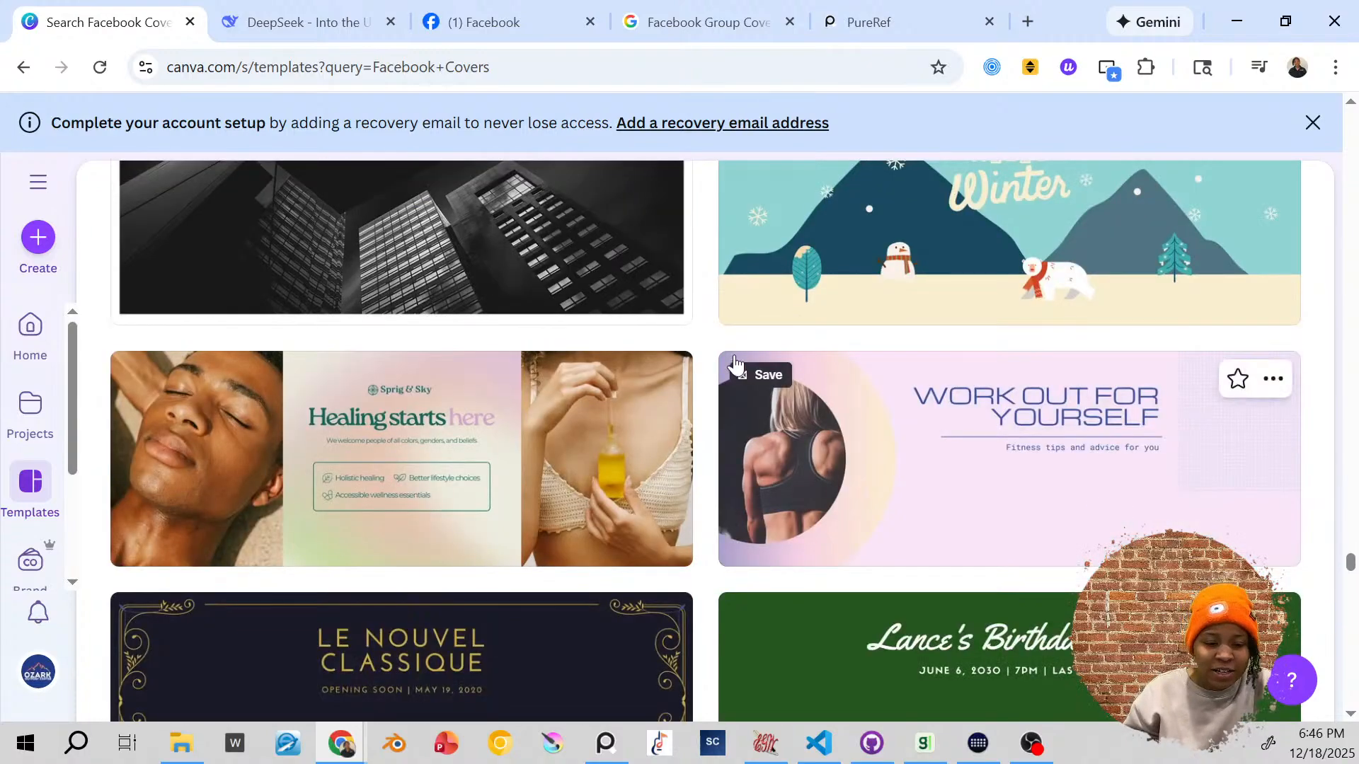
Step: Look through the Facebook cover templates from the "Work Out For Yourself" design down to the "Empowering Men" mindset coach cover
scroll(736, 363, "down", 7)
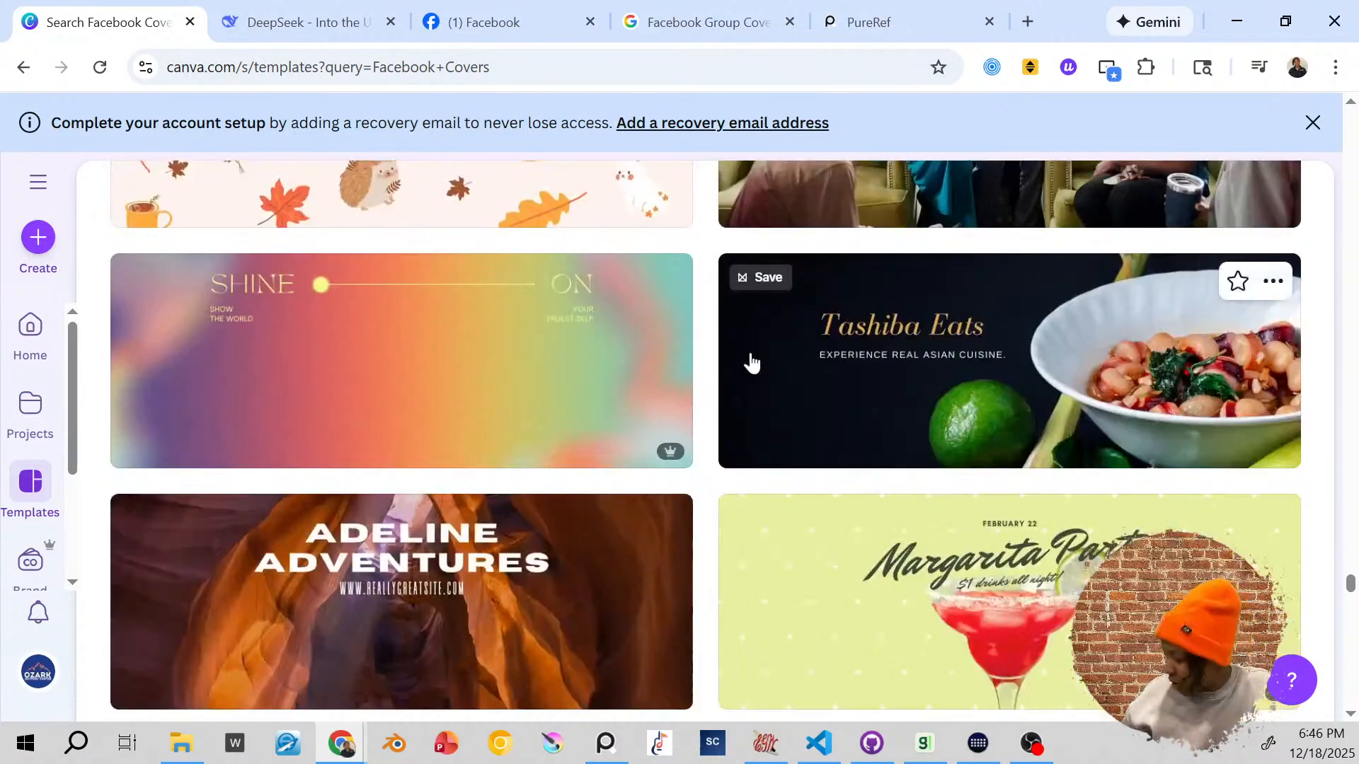
scroll(825, 369, "down", 15)
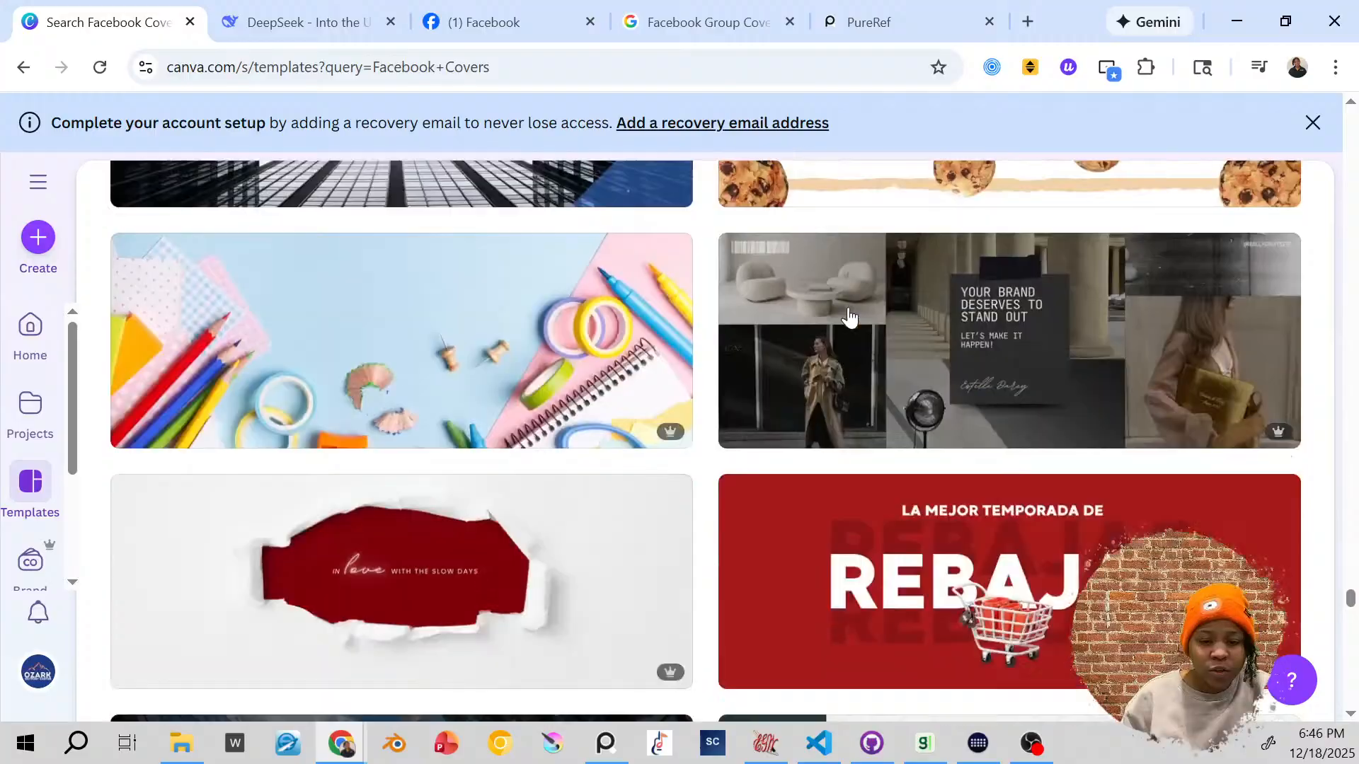
scroll(915, 427, "up", 4)
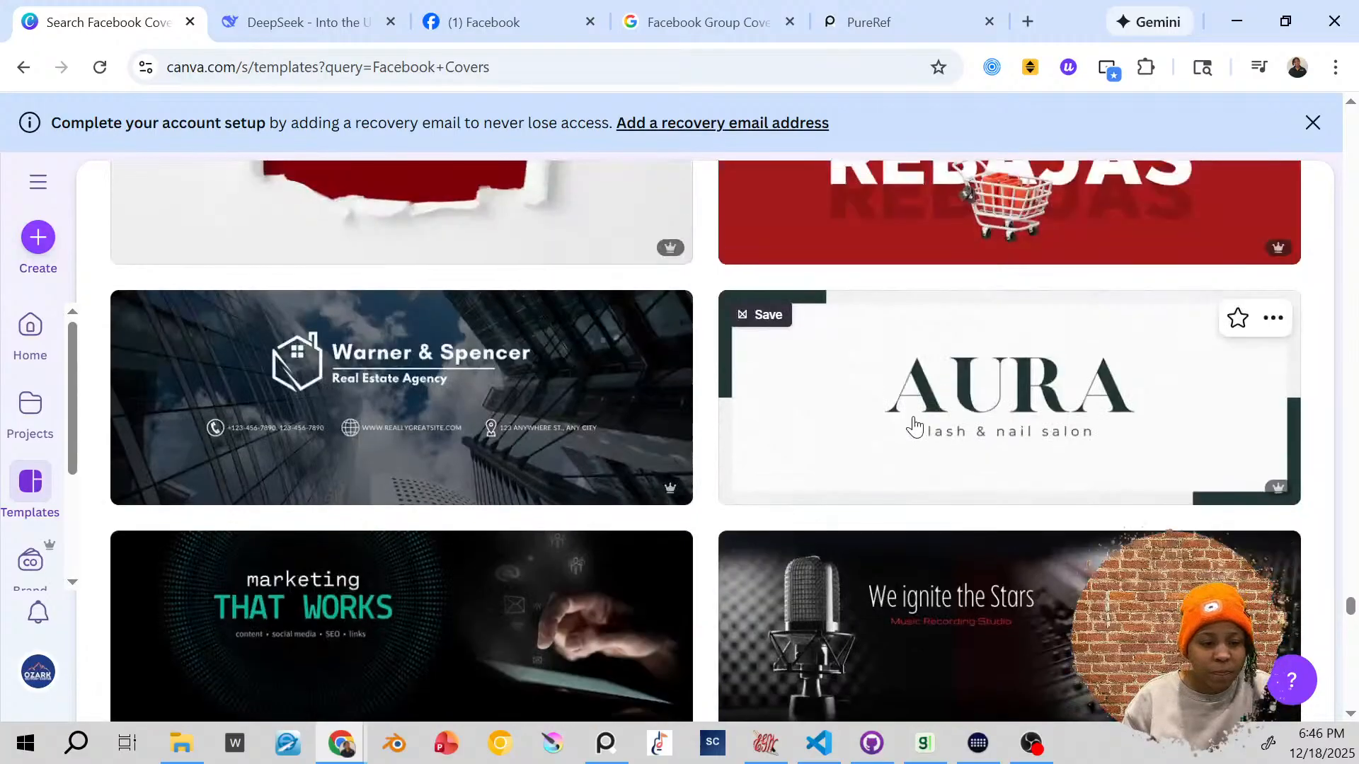
scroll(912, 421, "down", 1)
scroll(913, 422, "down", 3)
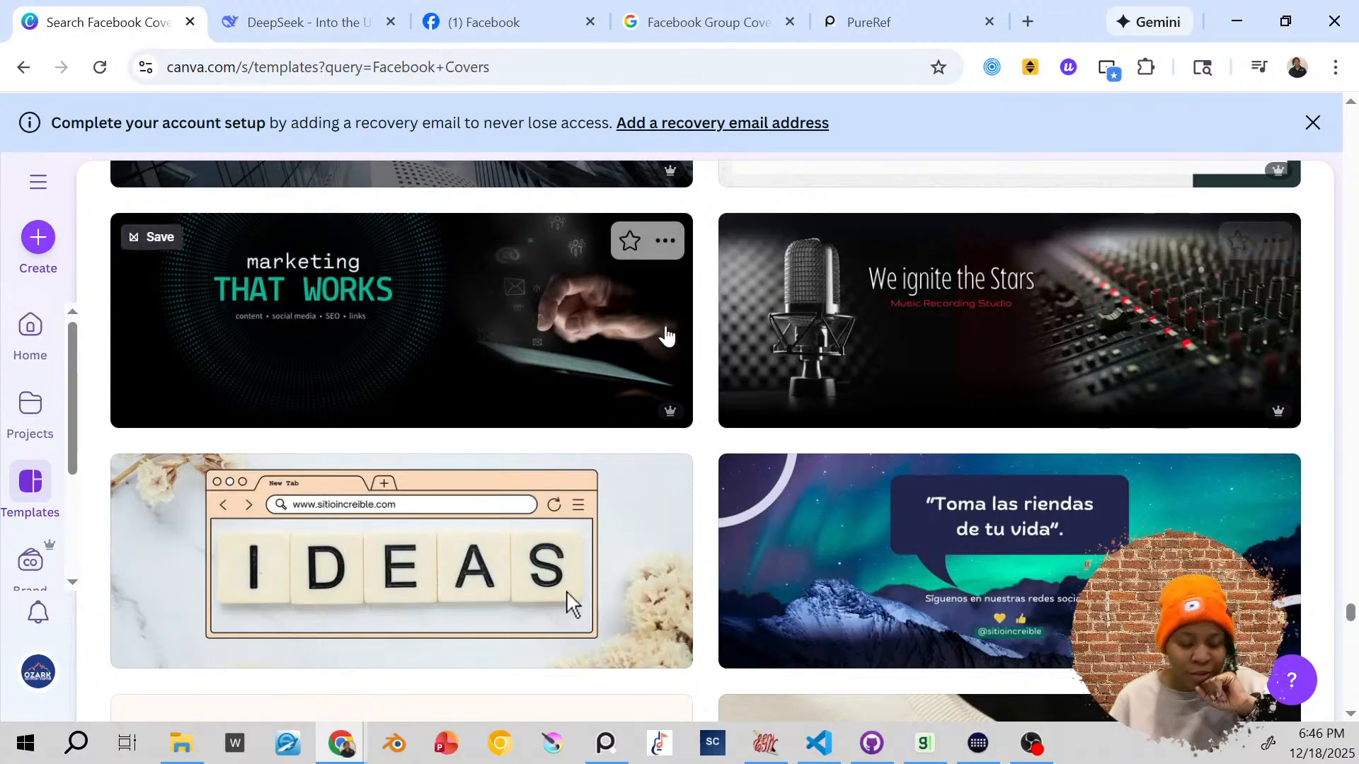
scroll(882, 372, "down", 5)
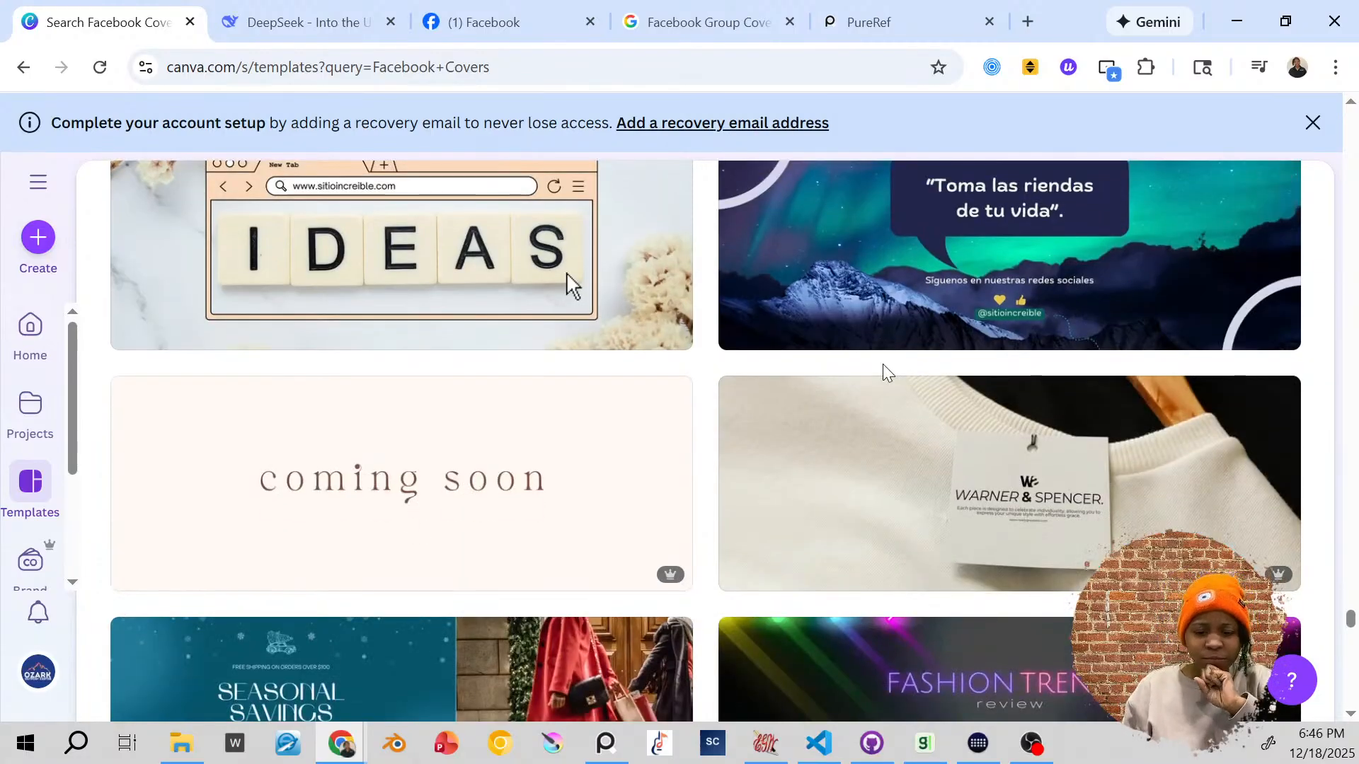
scroll(882, 364, "down", 10)
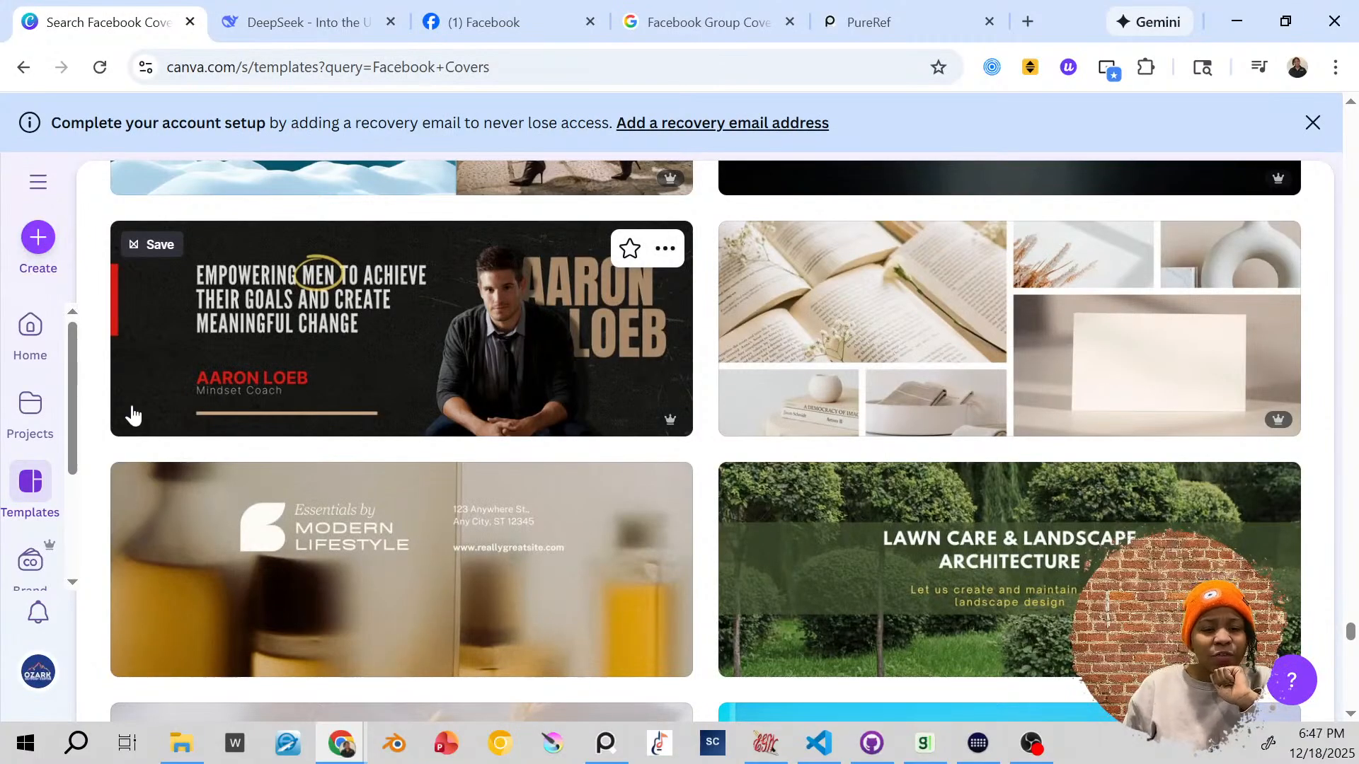
scroll(601, 385, "down", 2)
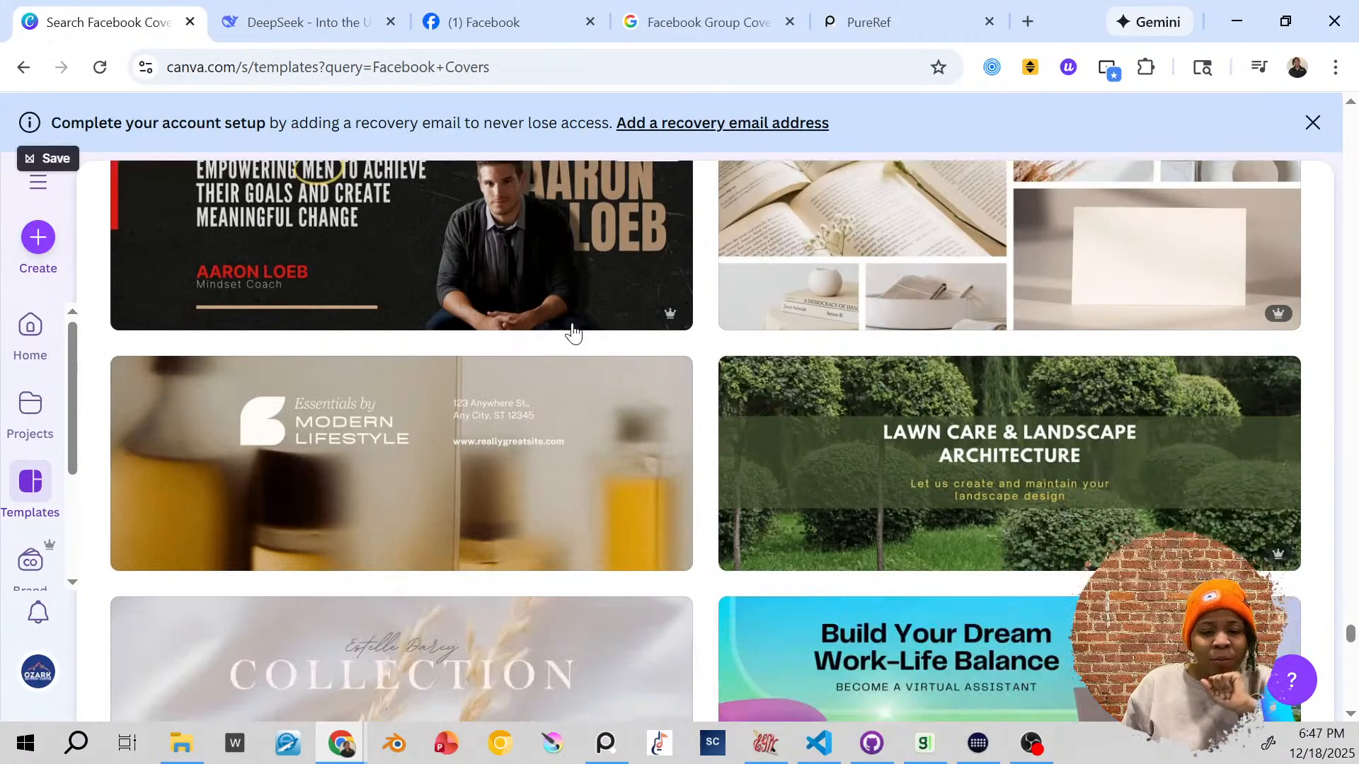
scroll(570, 336, "up", 2)
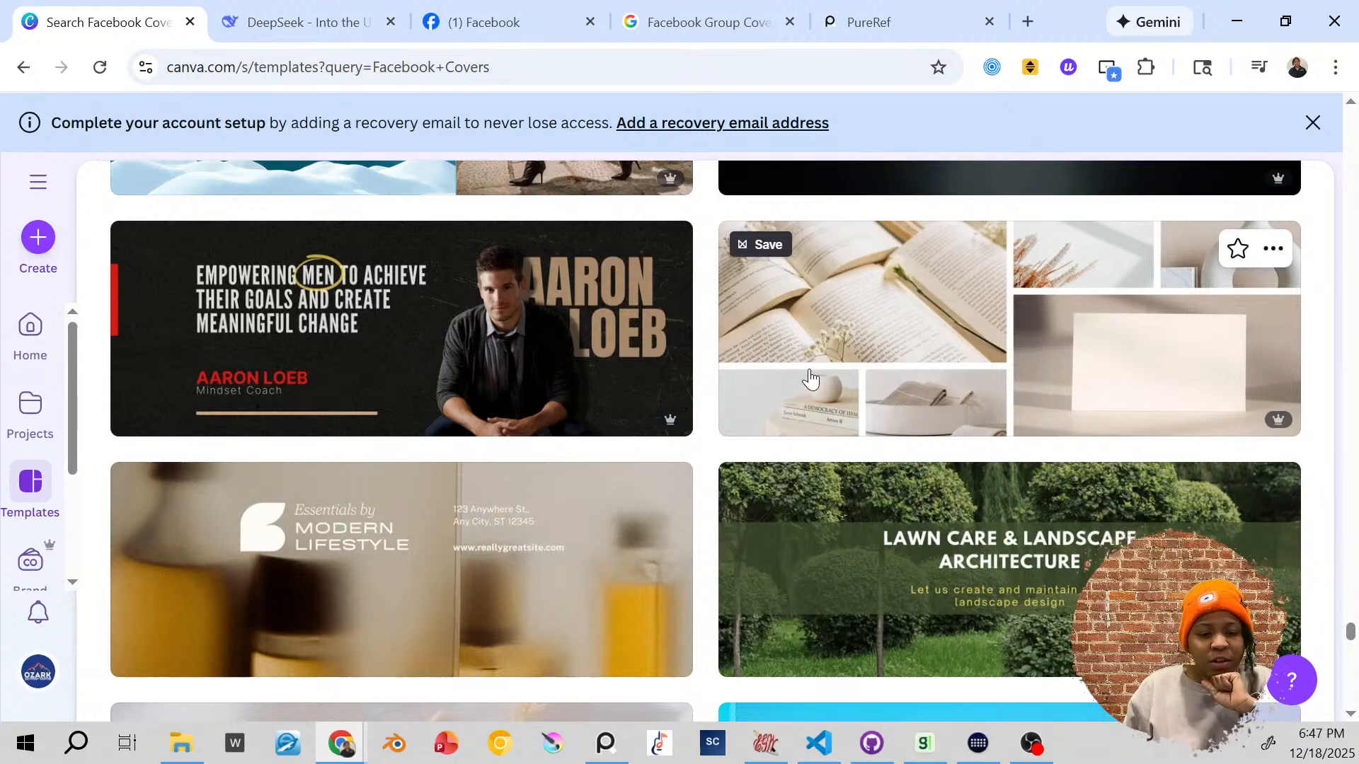
Step: Examine the cover templates below the "Lawn Care & Landscape Architecture" design, including the "Harmony" beauty salon and "Custom AI Chatbot Development" covers
scroll(768, 388, "down", 20)
scroll(768, 388, "down", 13)
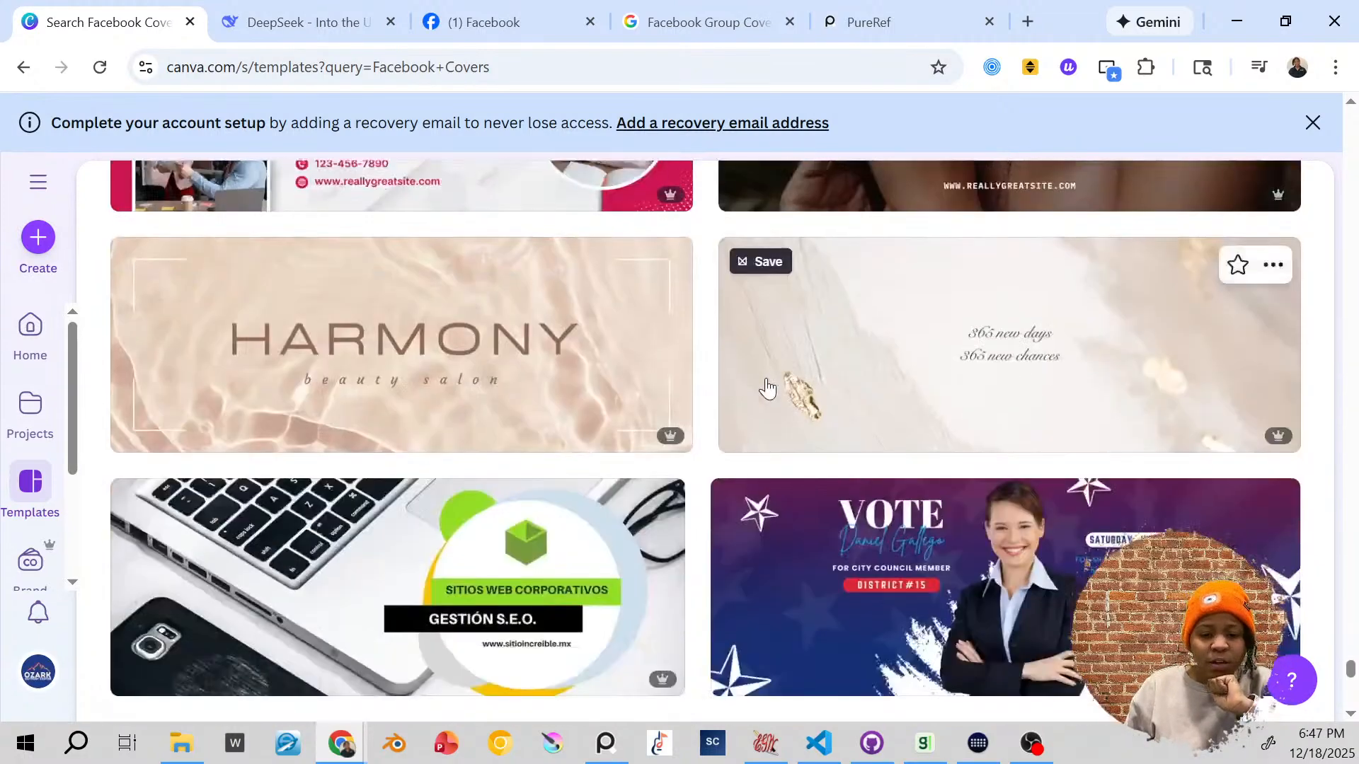
scroll(768, 389, "down", 3)
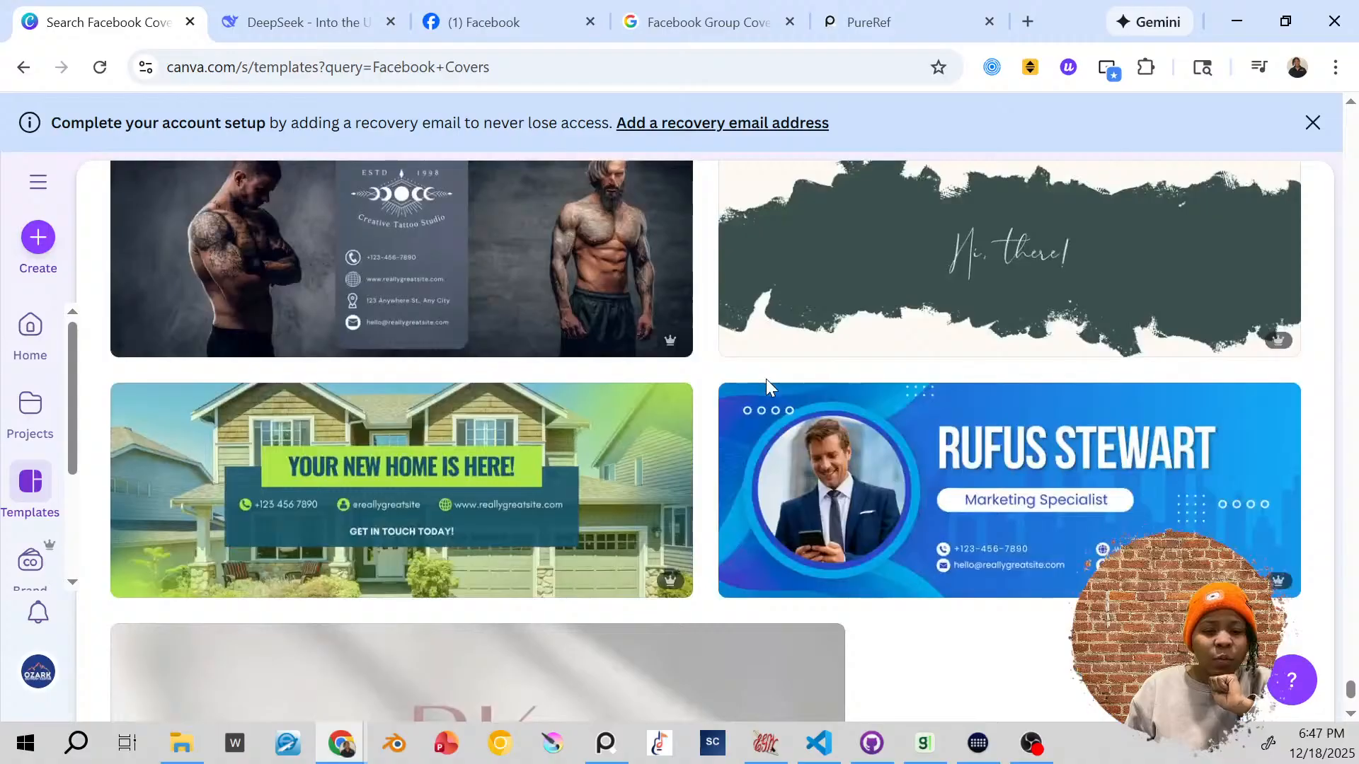
scroll(766, 383, "up", 3)
scroll(841, 376, "down", 6)
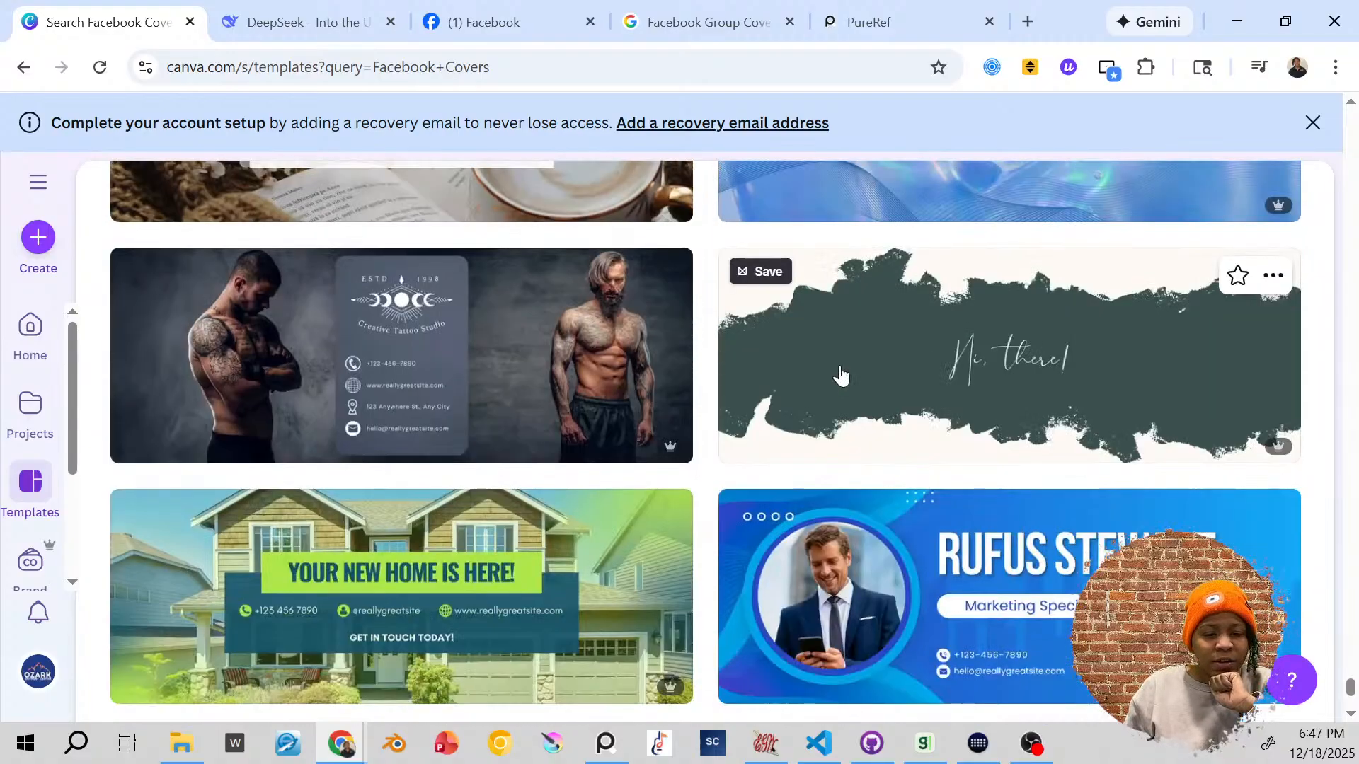
scroll(916, 458, "down", 10)
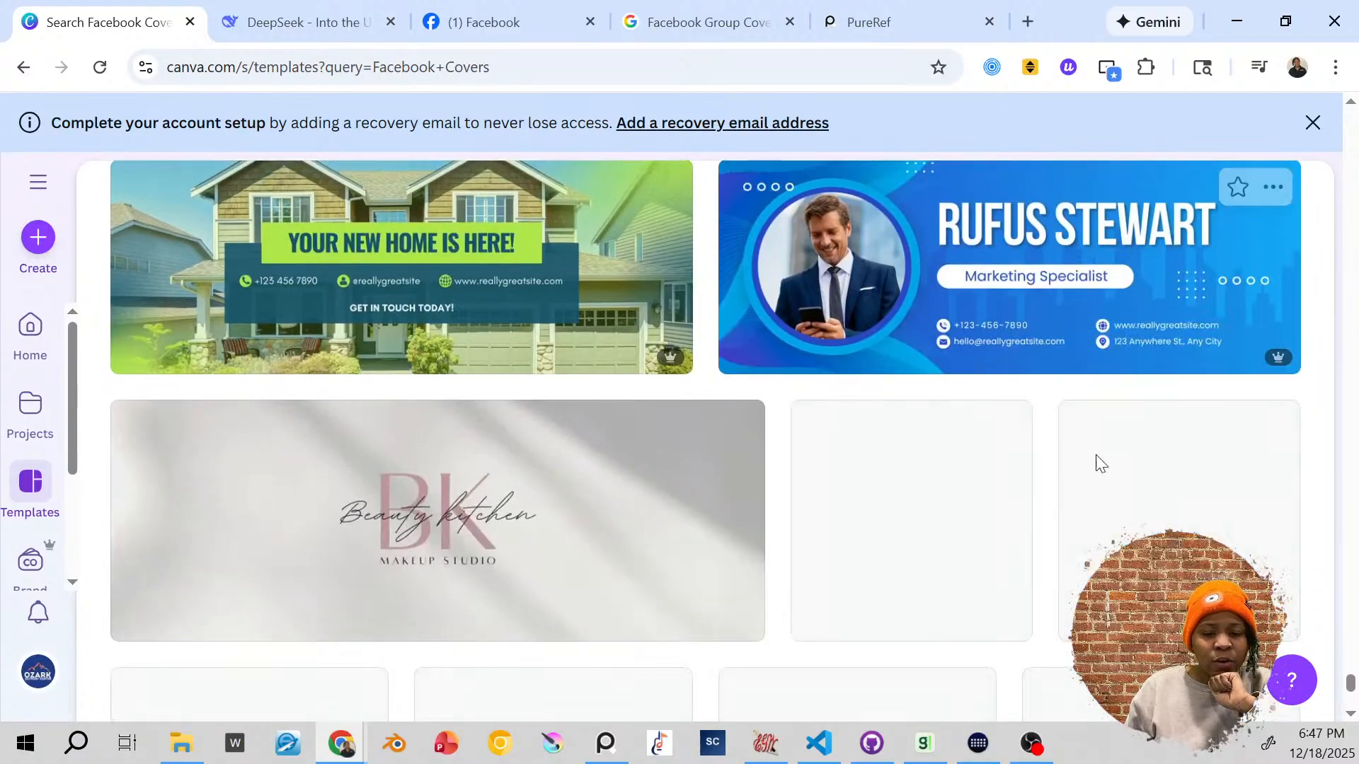
scroll(799, 452, "up", 8)
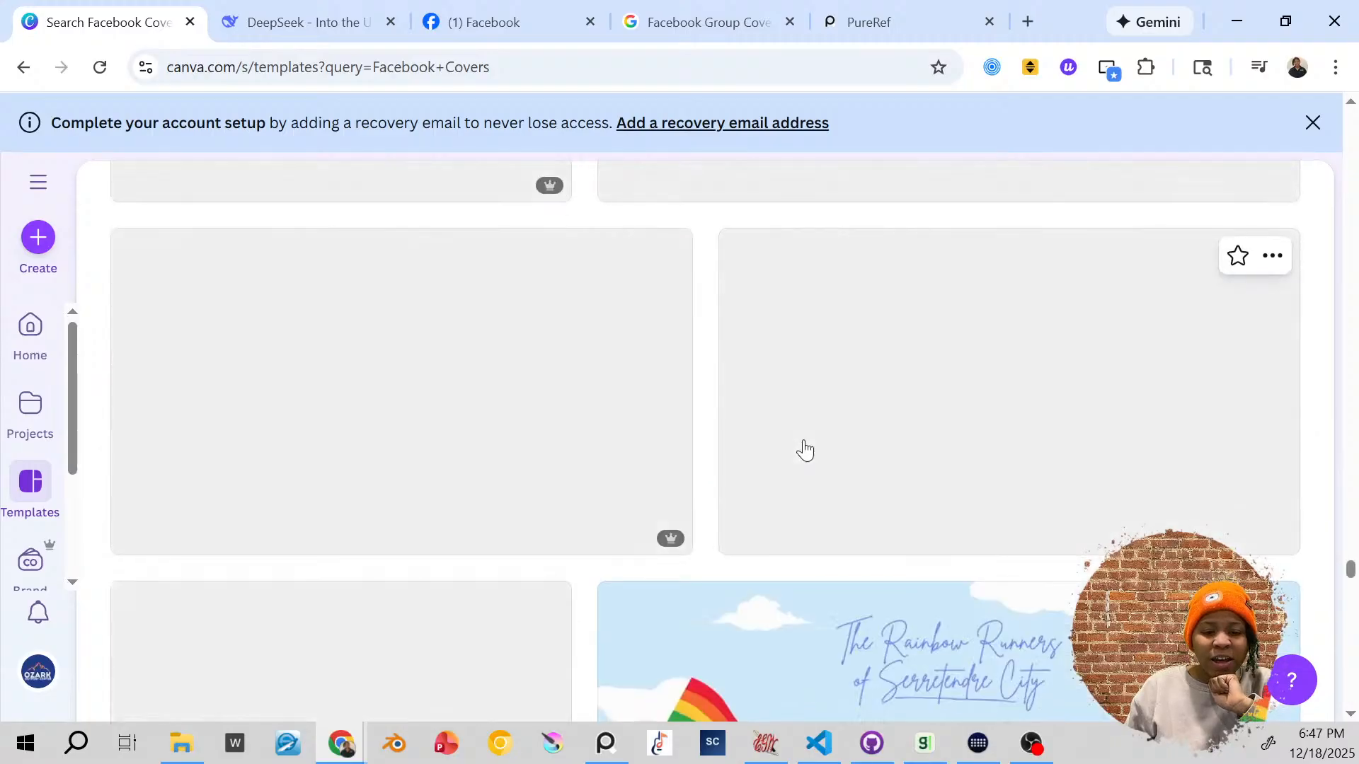
scroll(807, 461, "down", 10)
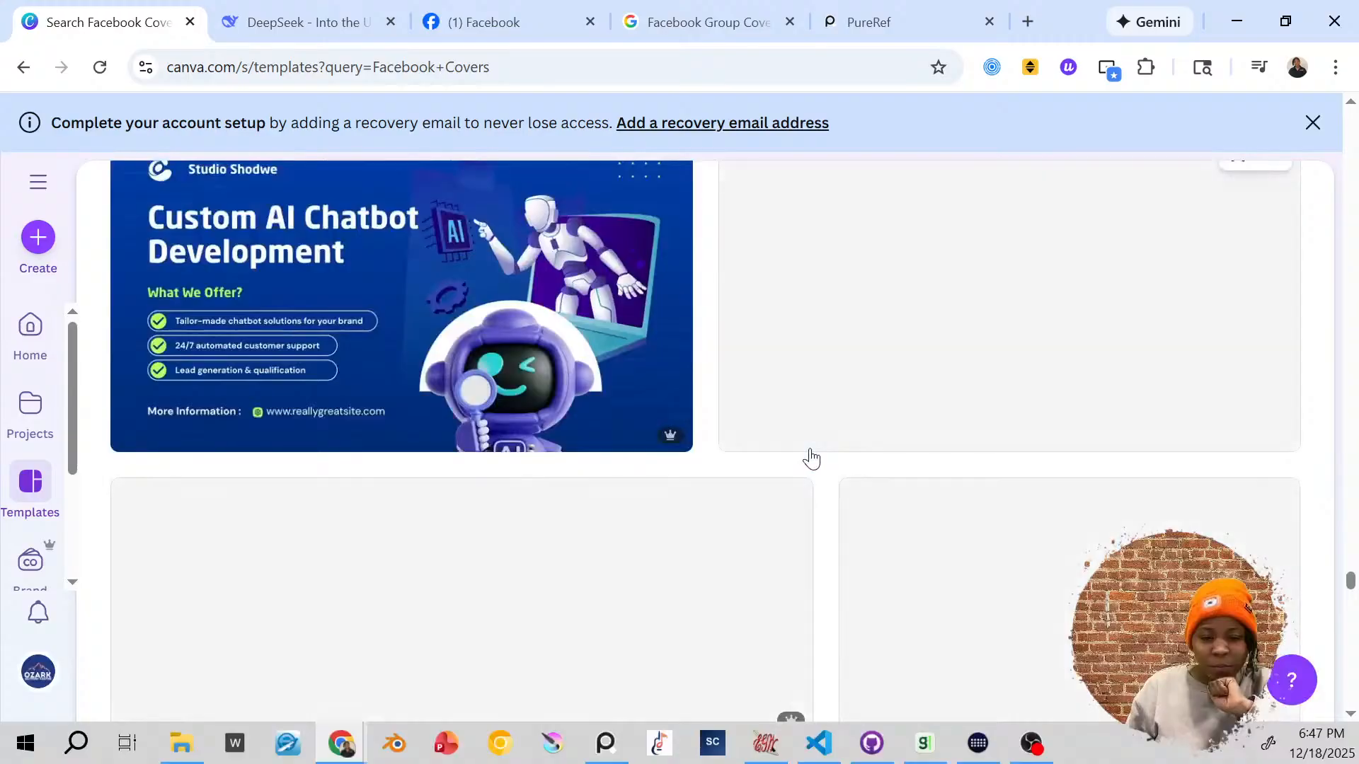
scroll(811, 459, "down", 4)
scroll(813, 458, "up", 5)
scroll(814, 458, "down", 2)
scroll(865, 487, "down", 15)
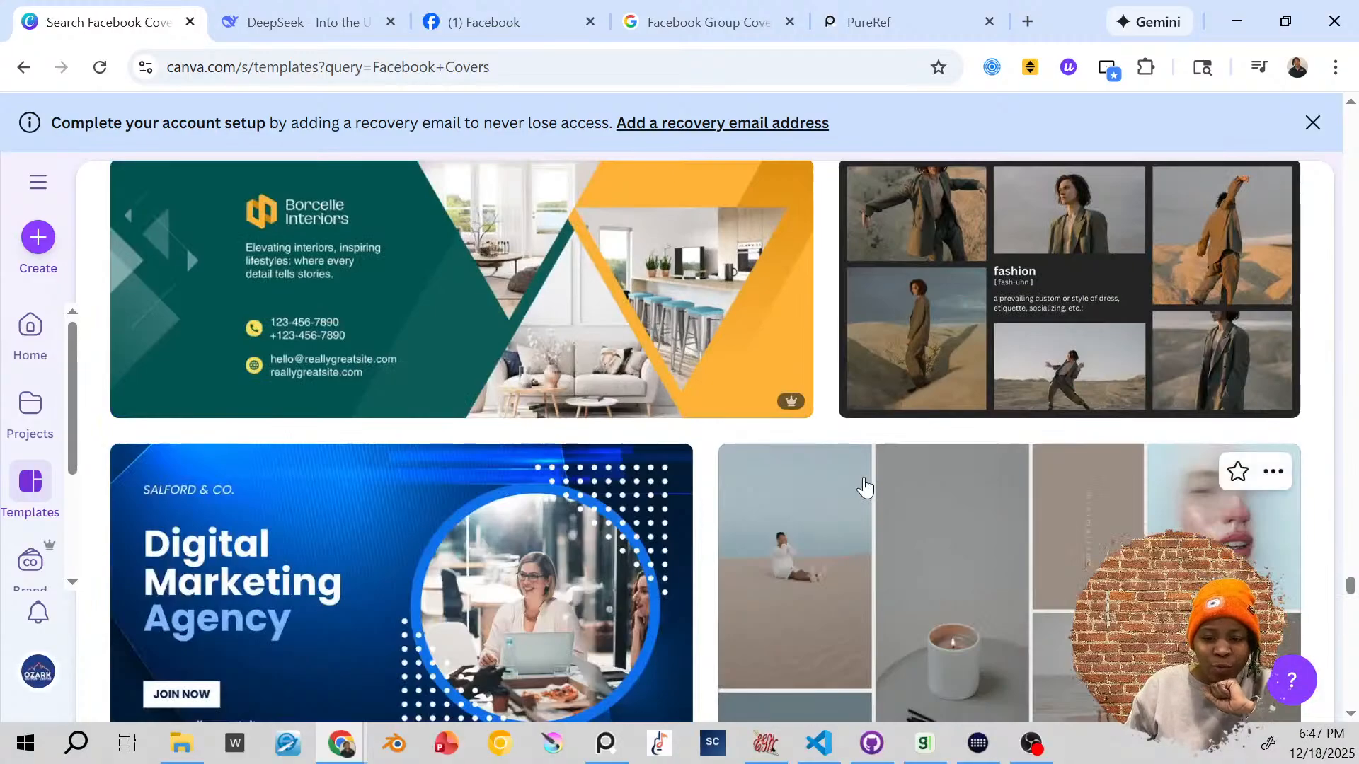
Step: Browse further cover templates past the "Digital Marketing Agency" and "Simple Is Beauty" designs for cover inspiration
scroll(865, 486, "up", 3)
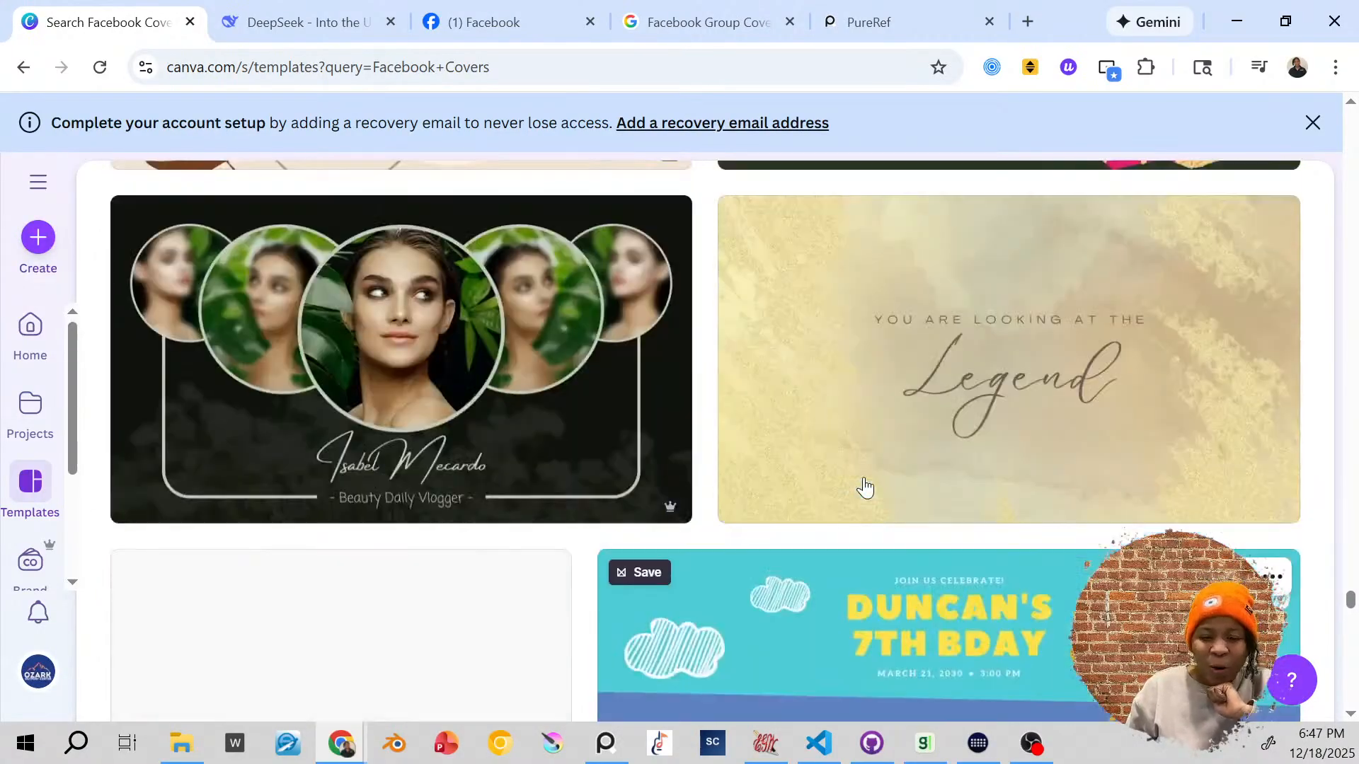
scroll(865, 487, "down", 8)
scroll(865, 487, "down", 2)
scroll(865, 487, "up", 6)
scroll(865, 487, "down", 10)
scroll(865, 487, "down", 15)
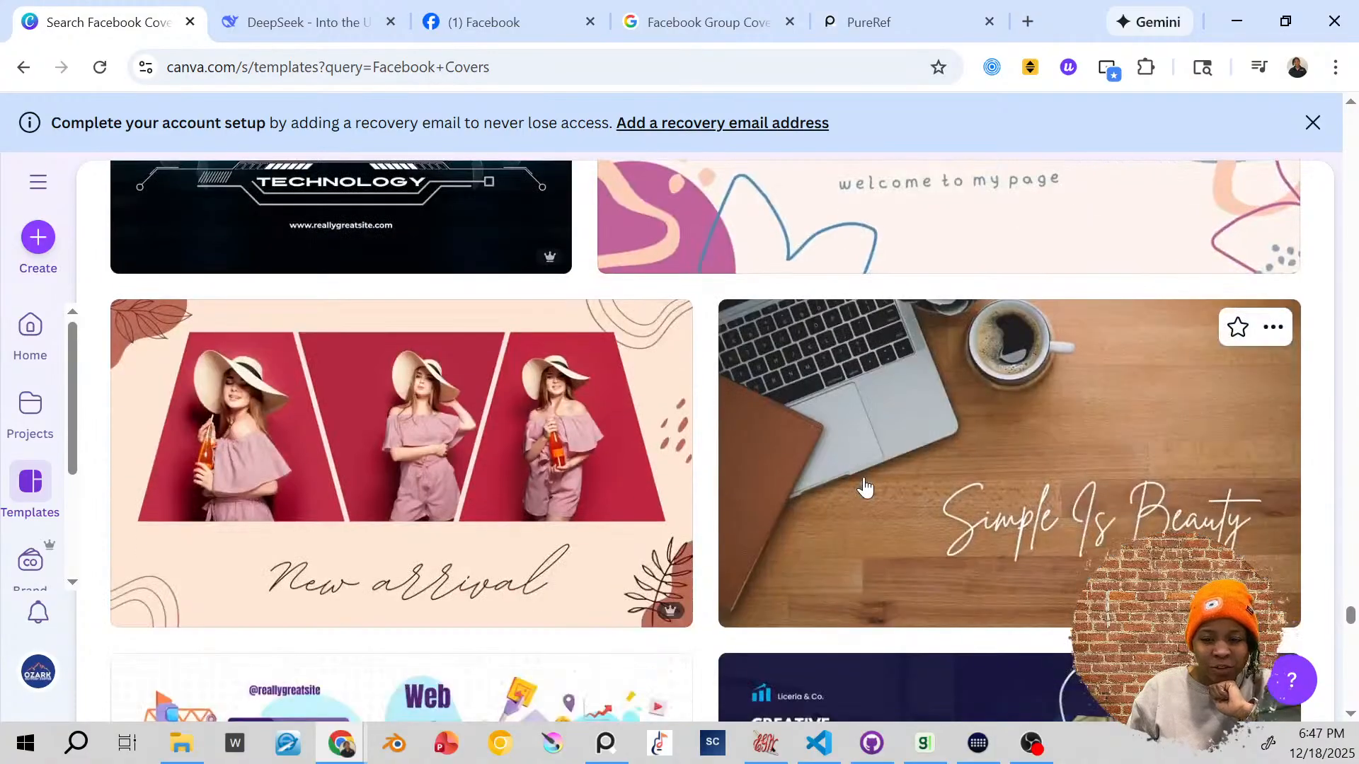
scroll(867, 487, "down", 19)
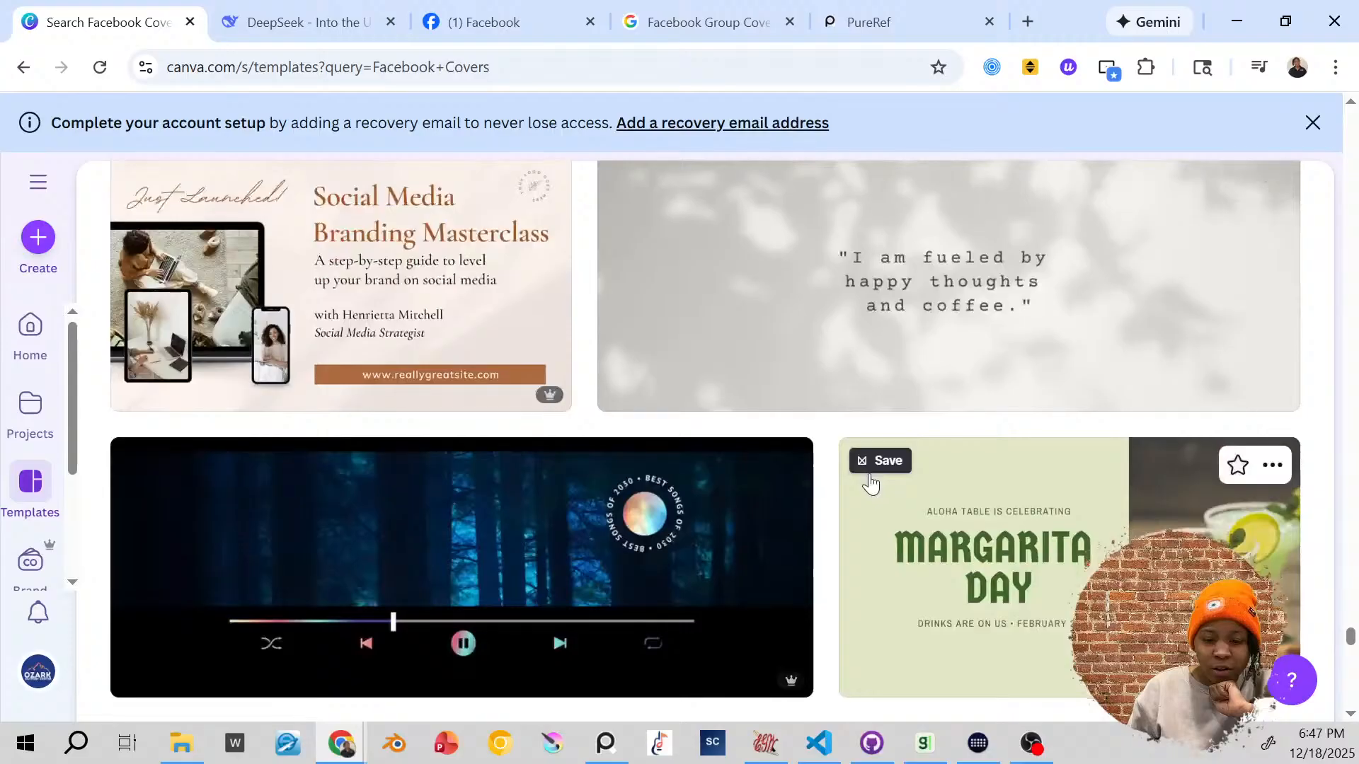
scroll(871, 483, "down", 18)
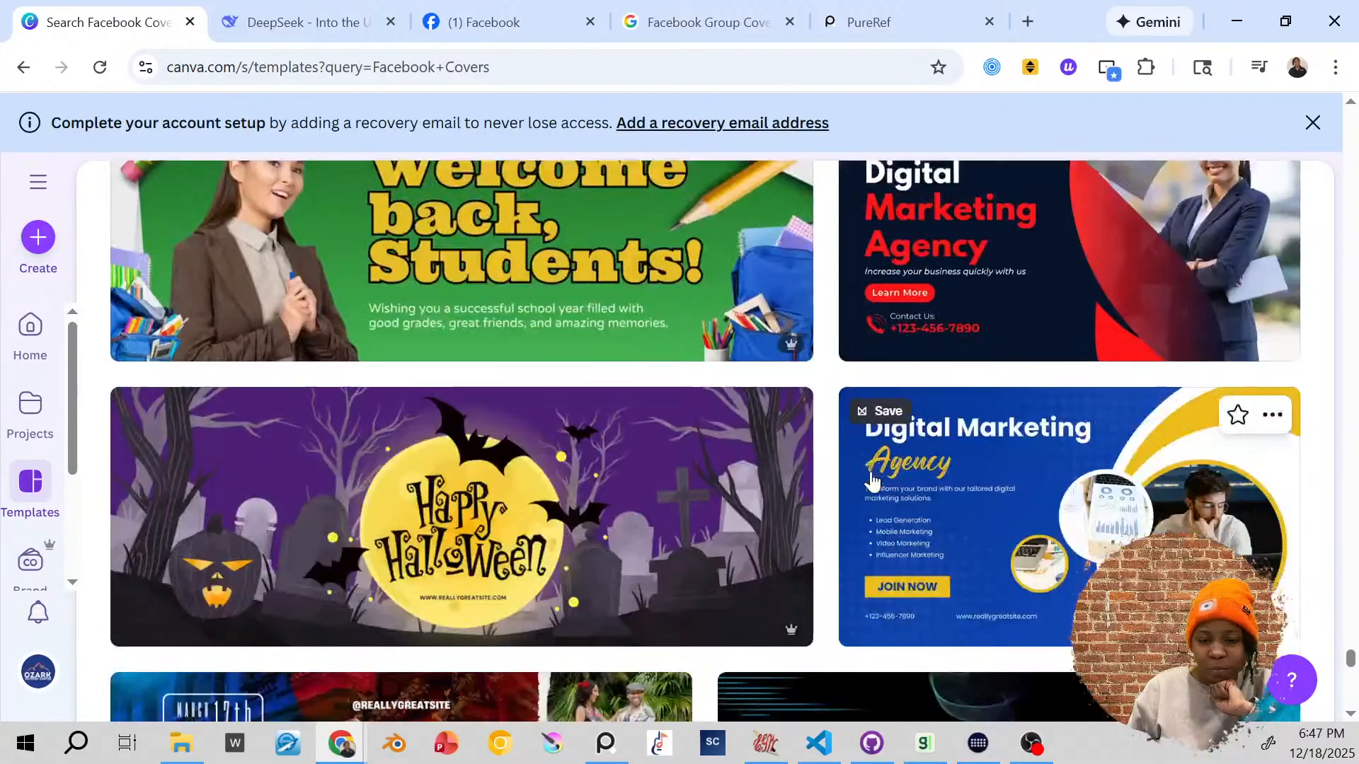
scroll(993, 488, "down", 14)
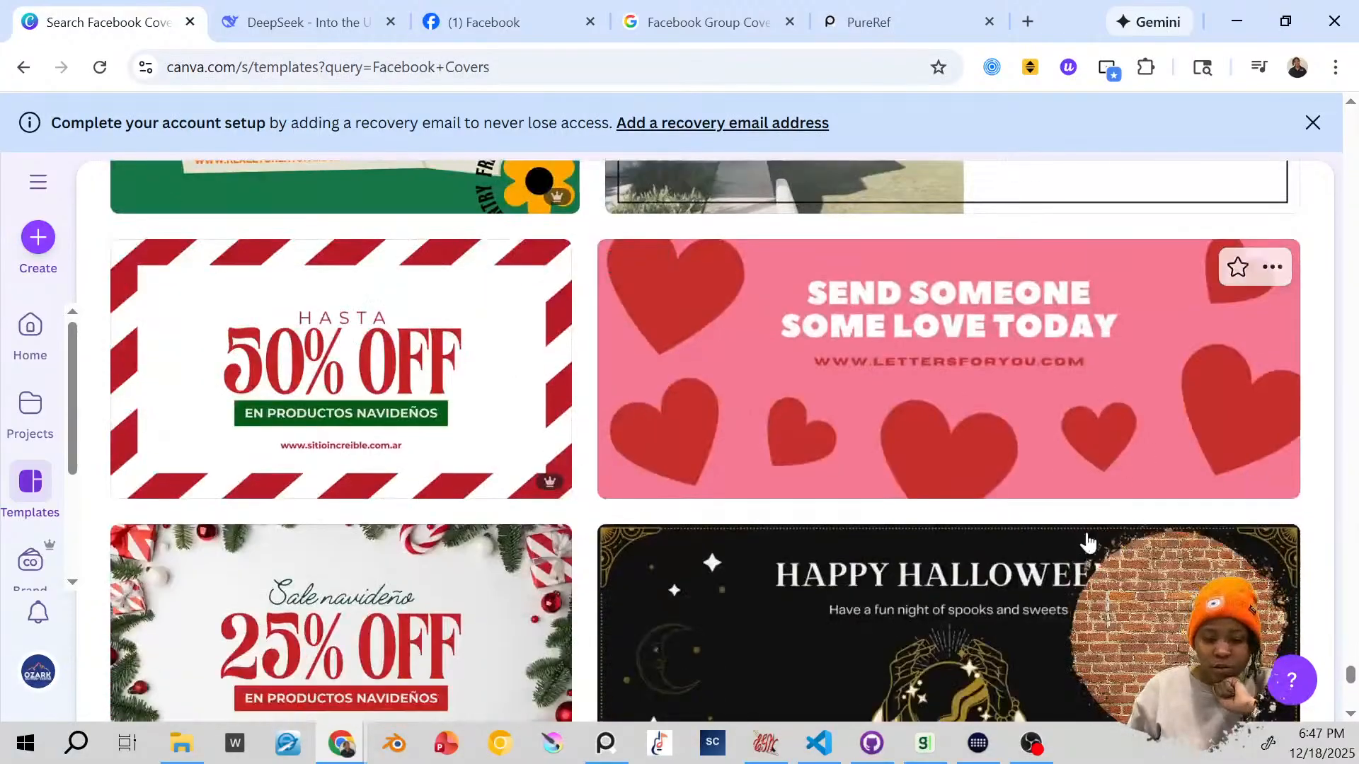
Step: Review the remaining cover templates, including the "Creative Content" and "Business Marketing" designs, down to the "Merry Christmas" and "Aloha!" covers
scroll(1094, 521, "down", 5)
scroll(1095, 495, "up", 4)
scroll(1095, 489, "down", 5)
scroll(1094, 486, "up", 4)
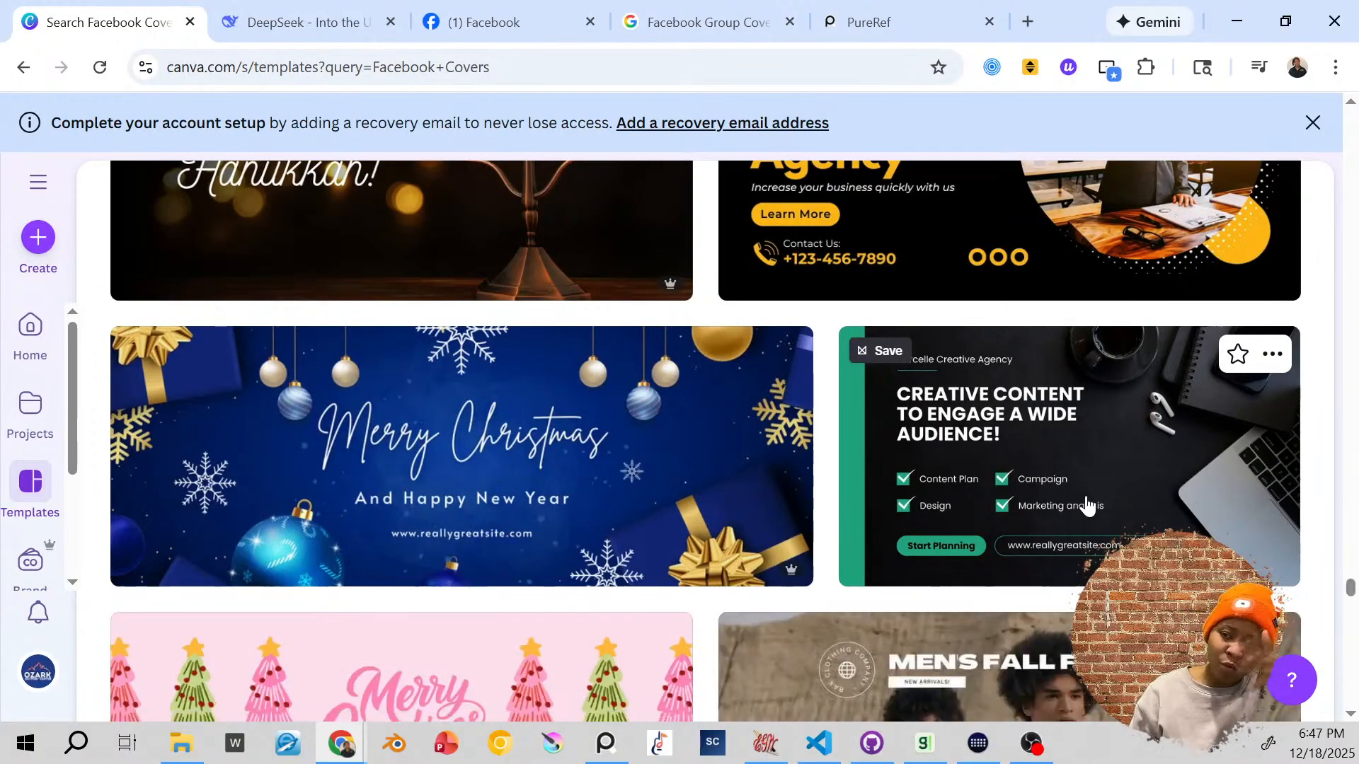
scroll(1072, 514, "down", 7)
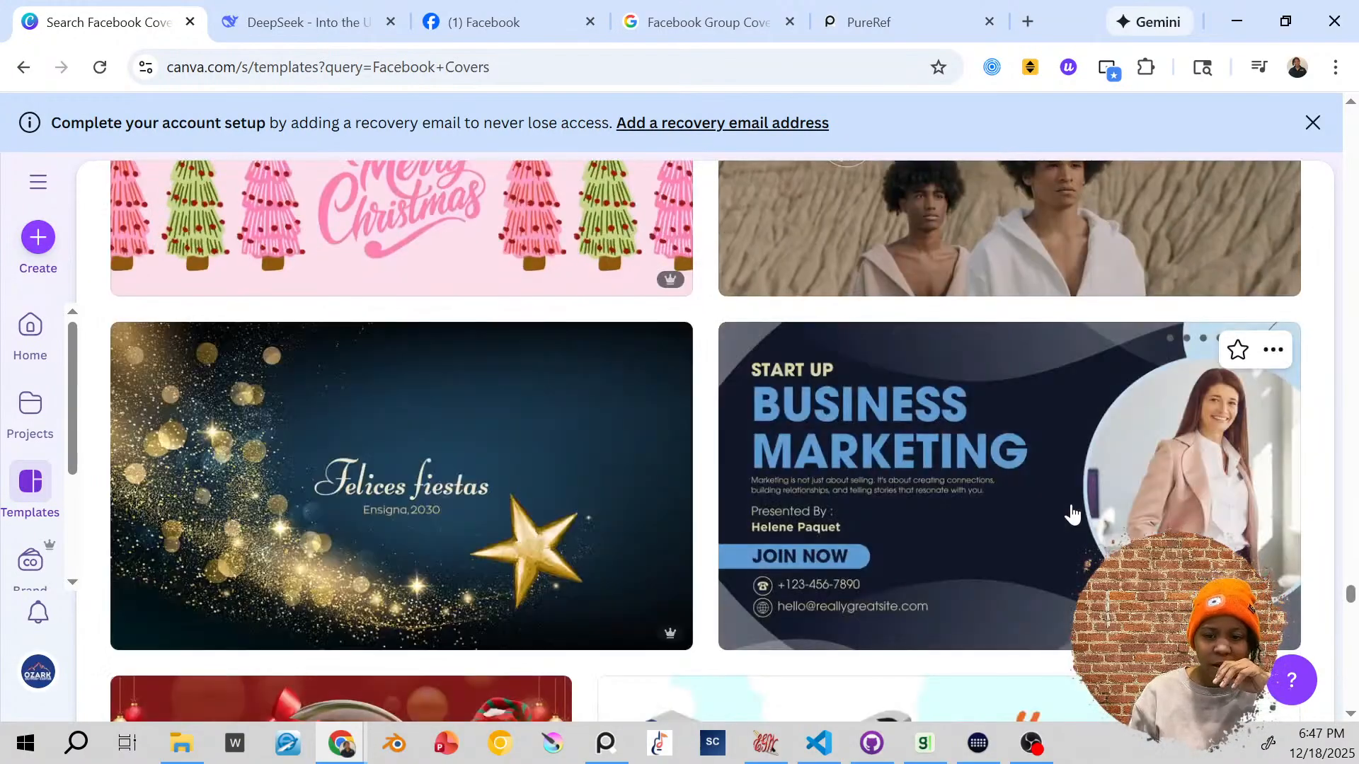
scroll(1072, 515, "down", 15)
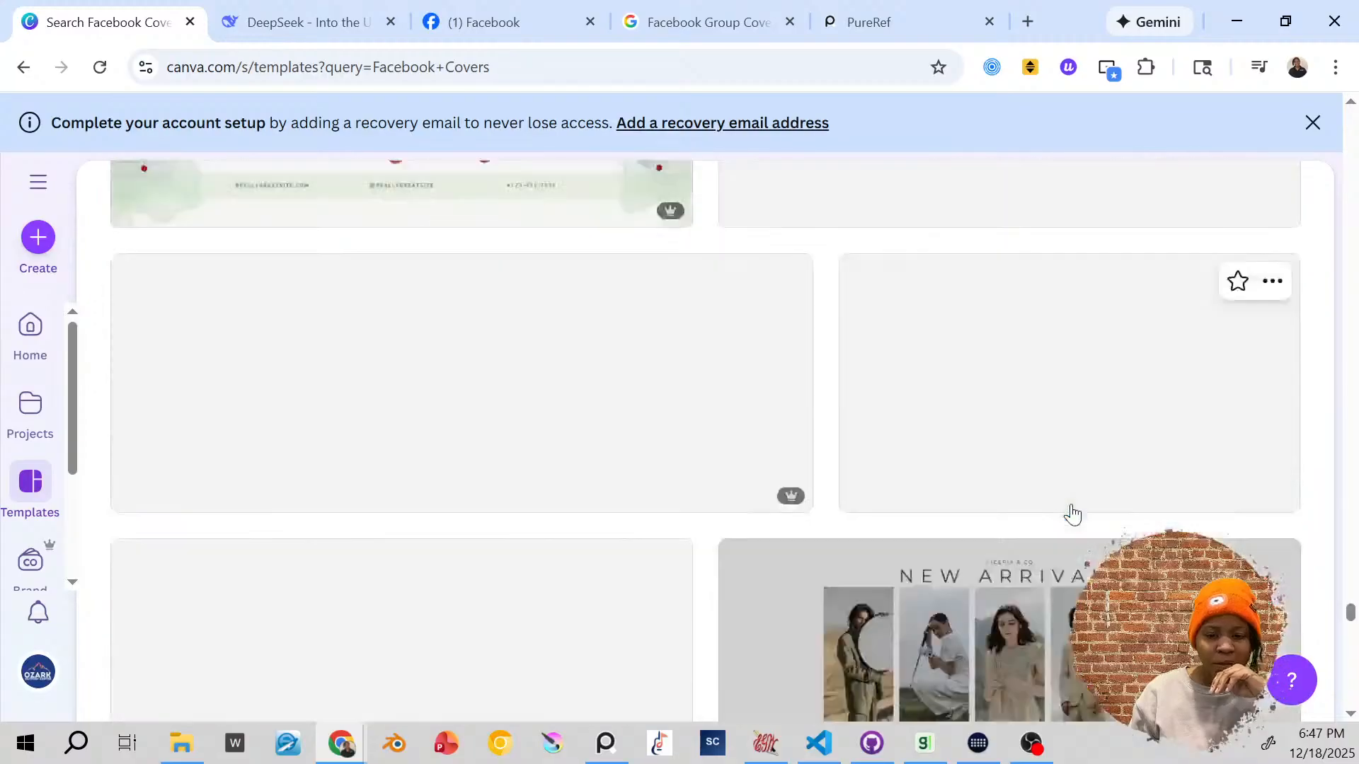
scroll(1072, 515, "down", 10)
scroll(1088, 491, "down", 20)
scroll(1077, 501, "down", 20)
scroll(1052, 507, "down", 20)
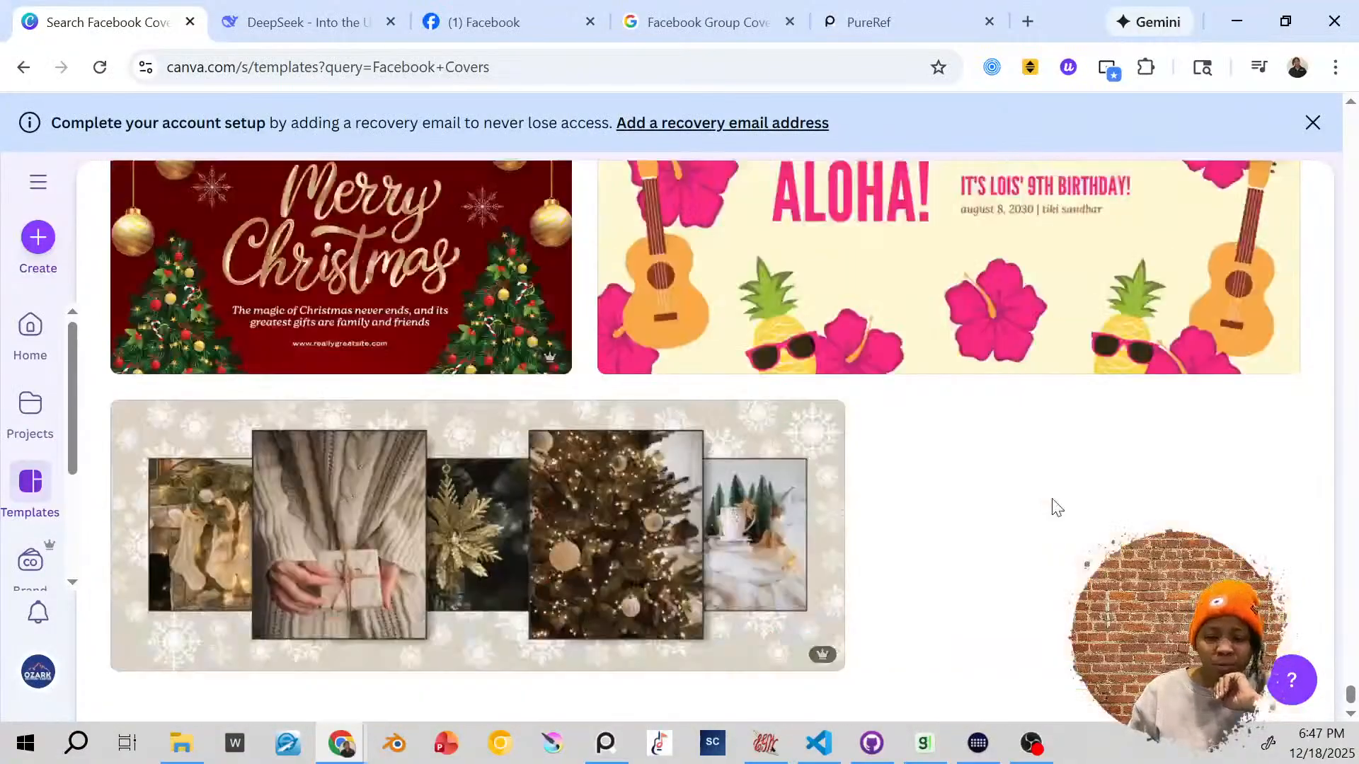
scroll(1056, 477, "down", 5)
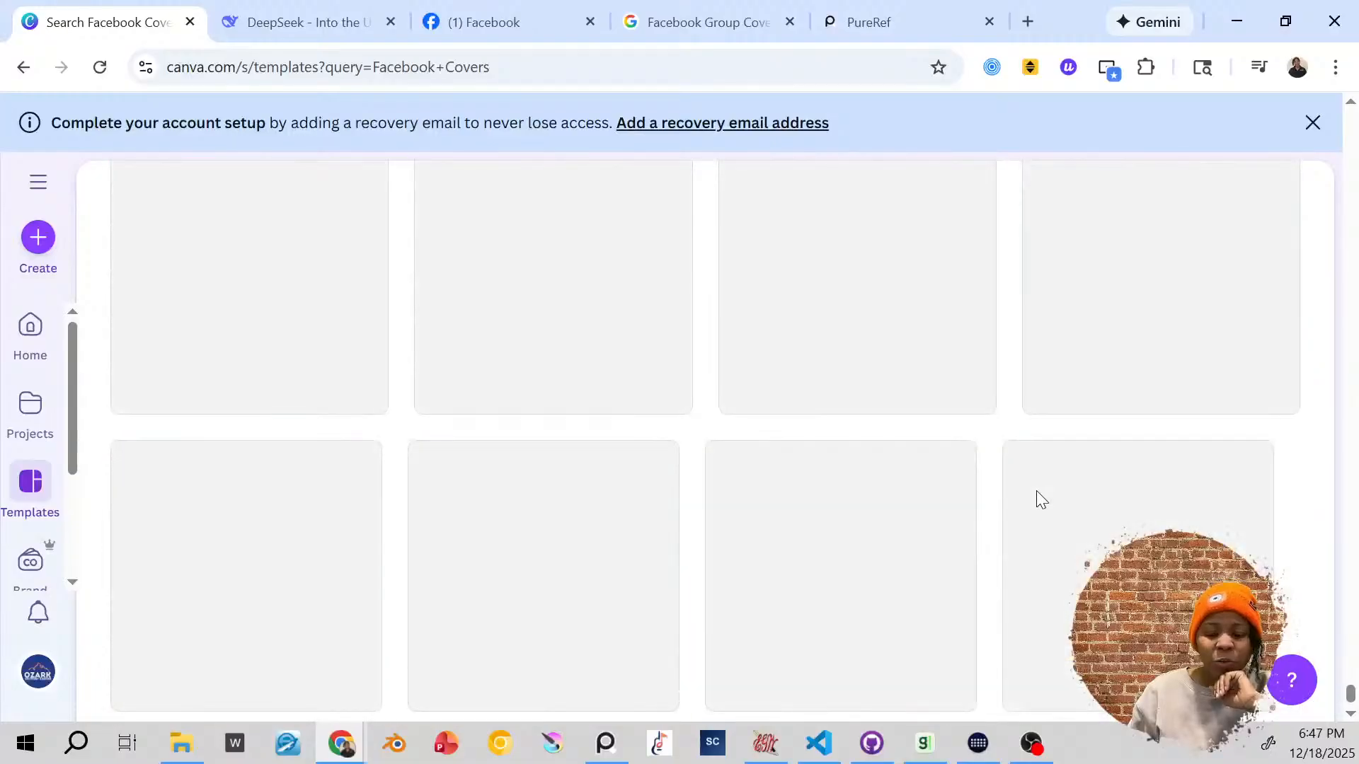
scroll(1037, 496, "up", 10)
mouse_move(1086, 455)
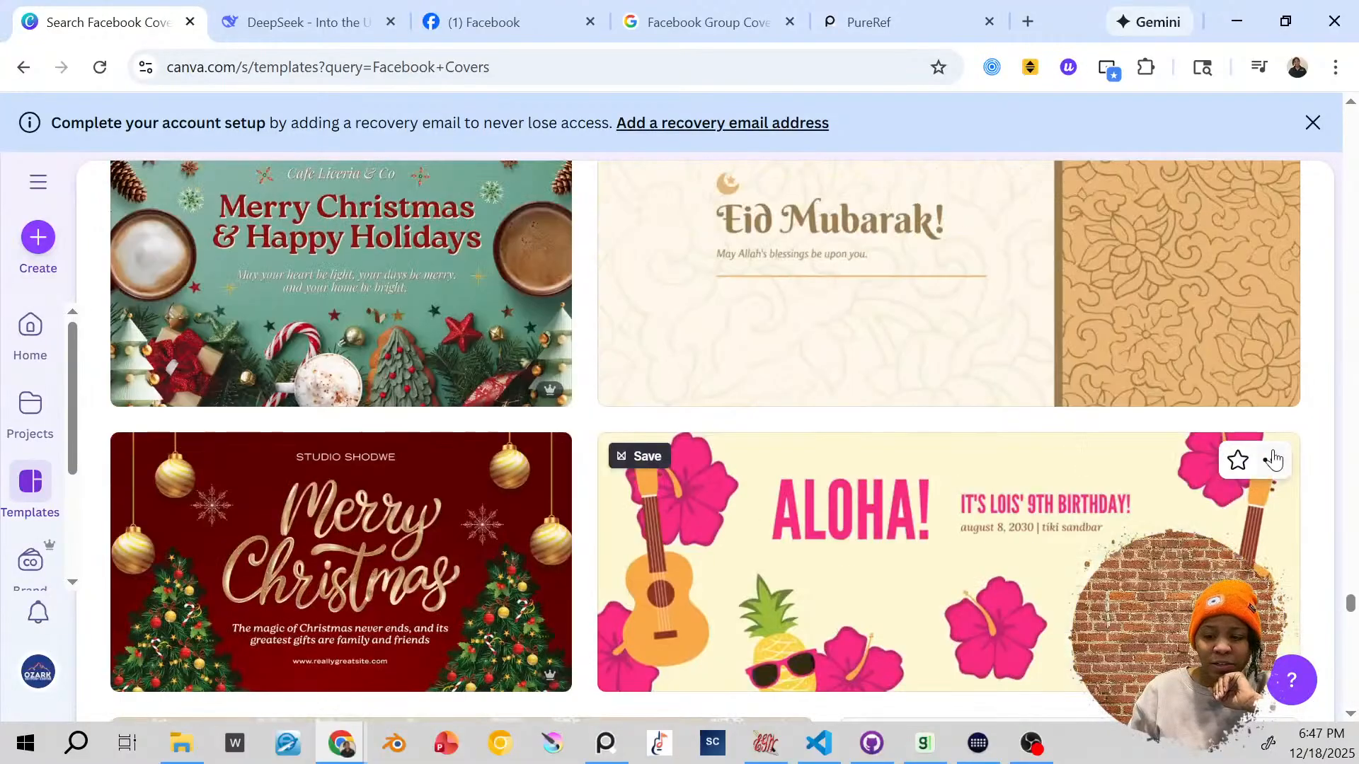
Step: Leave the template results for Canva's home page and search Google for "How to view starred templates in canva"
left_click(31, 345)
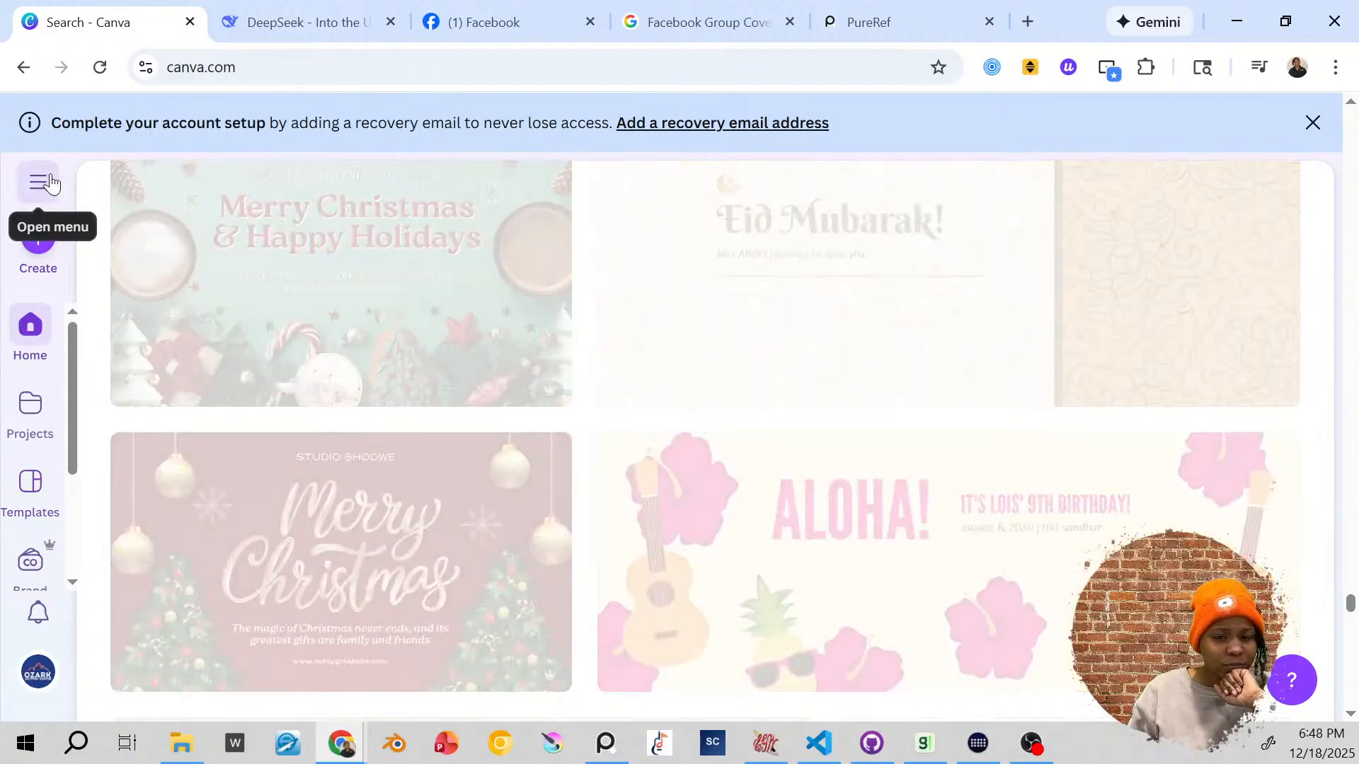
left_click(662, 23)
left_click_drag(489, 119, 354, 124)
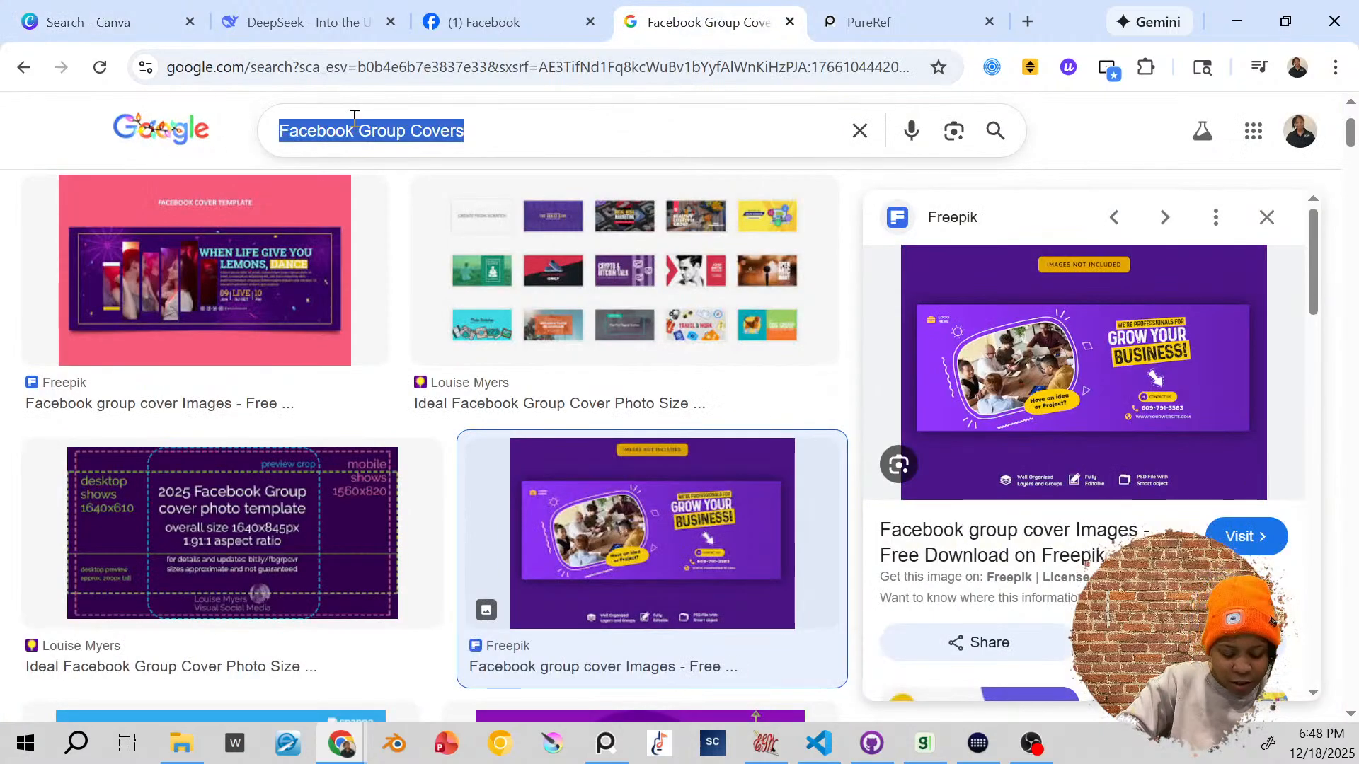
type("HOW")
key("BackSpace")
key("BackSpace")
type("ow")
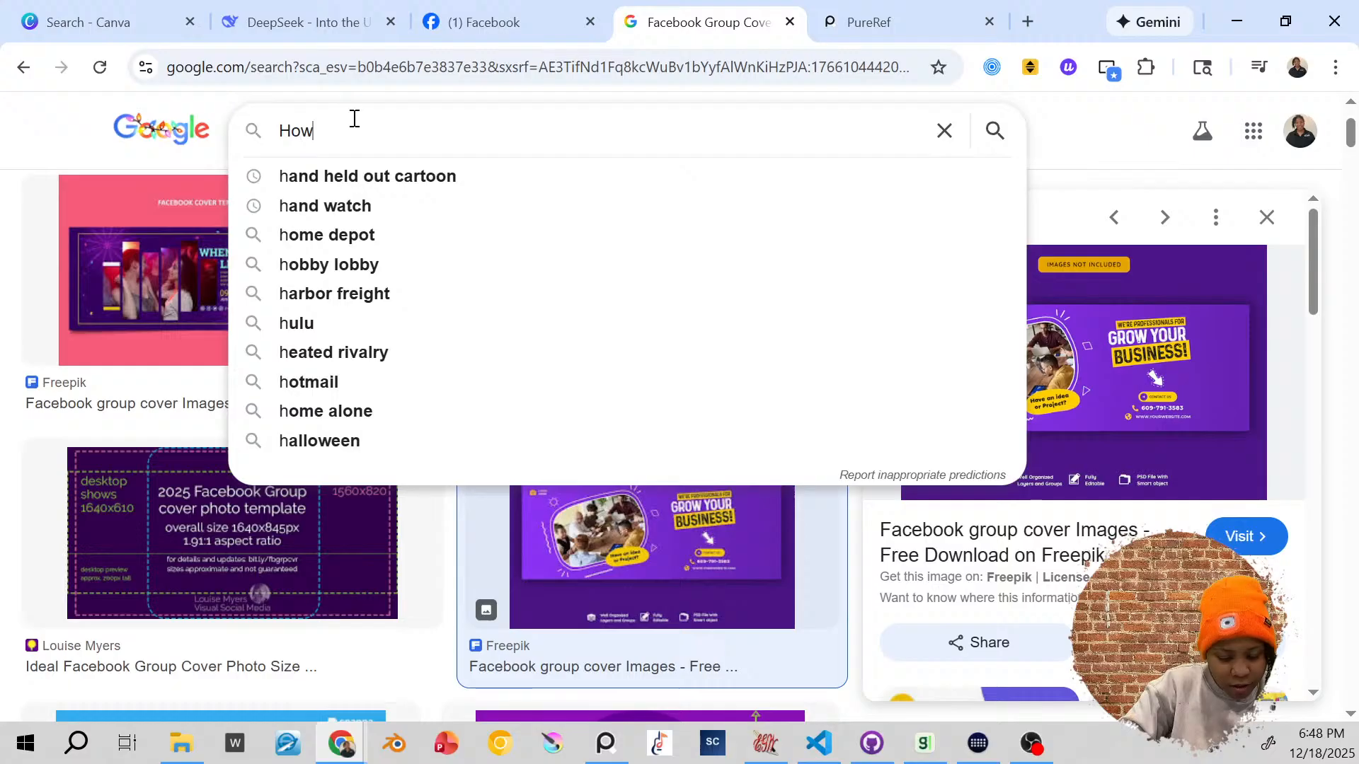
type(" to")
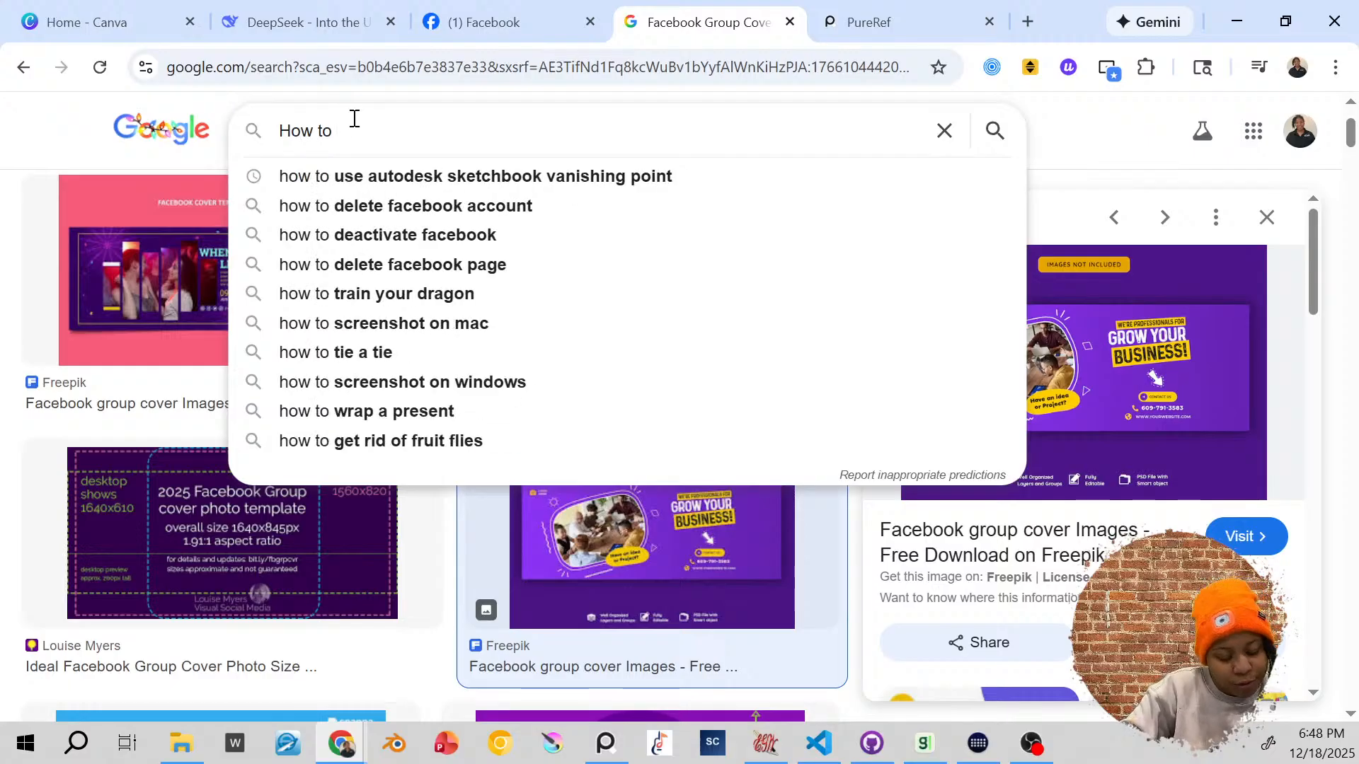
type(" view starred t")
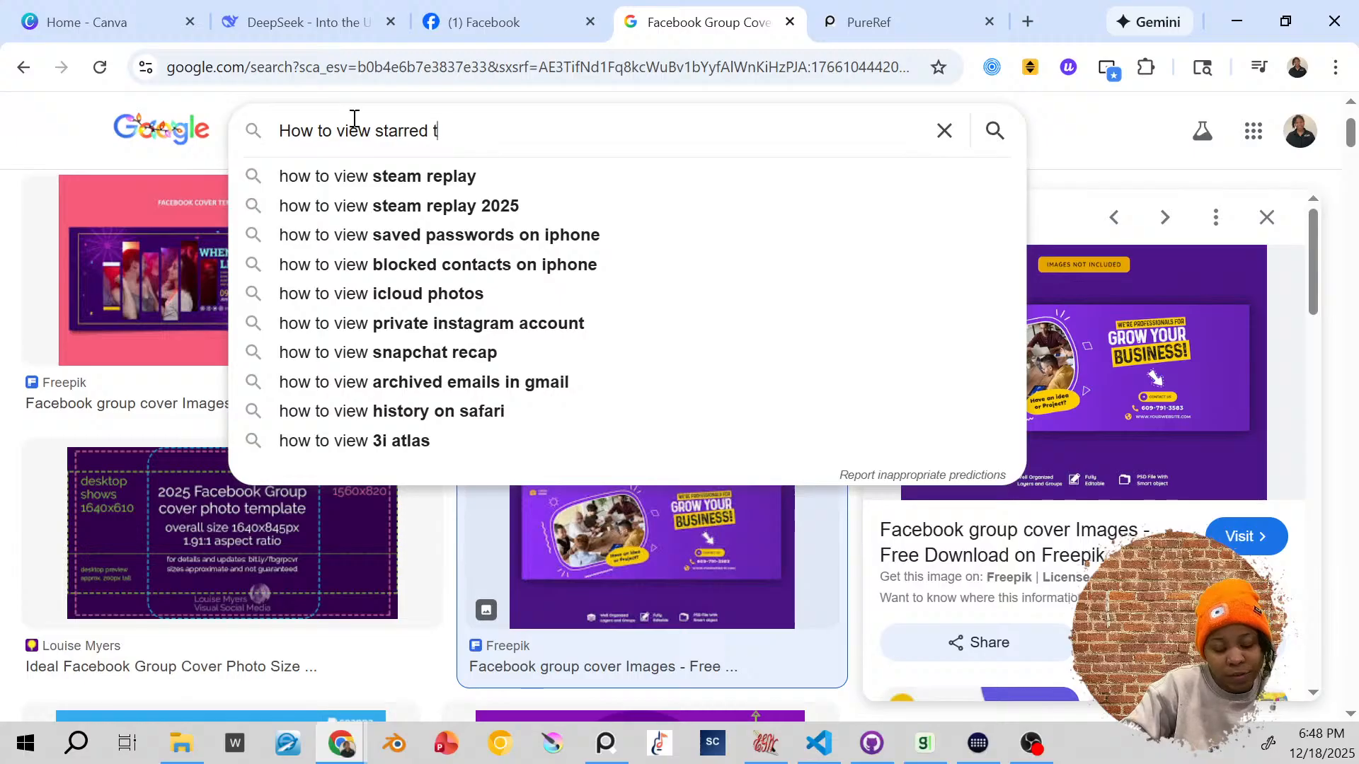
type("emplates in canva")
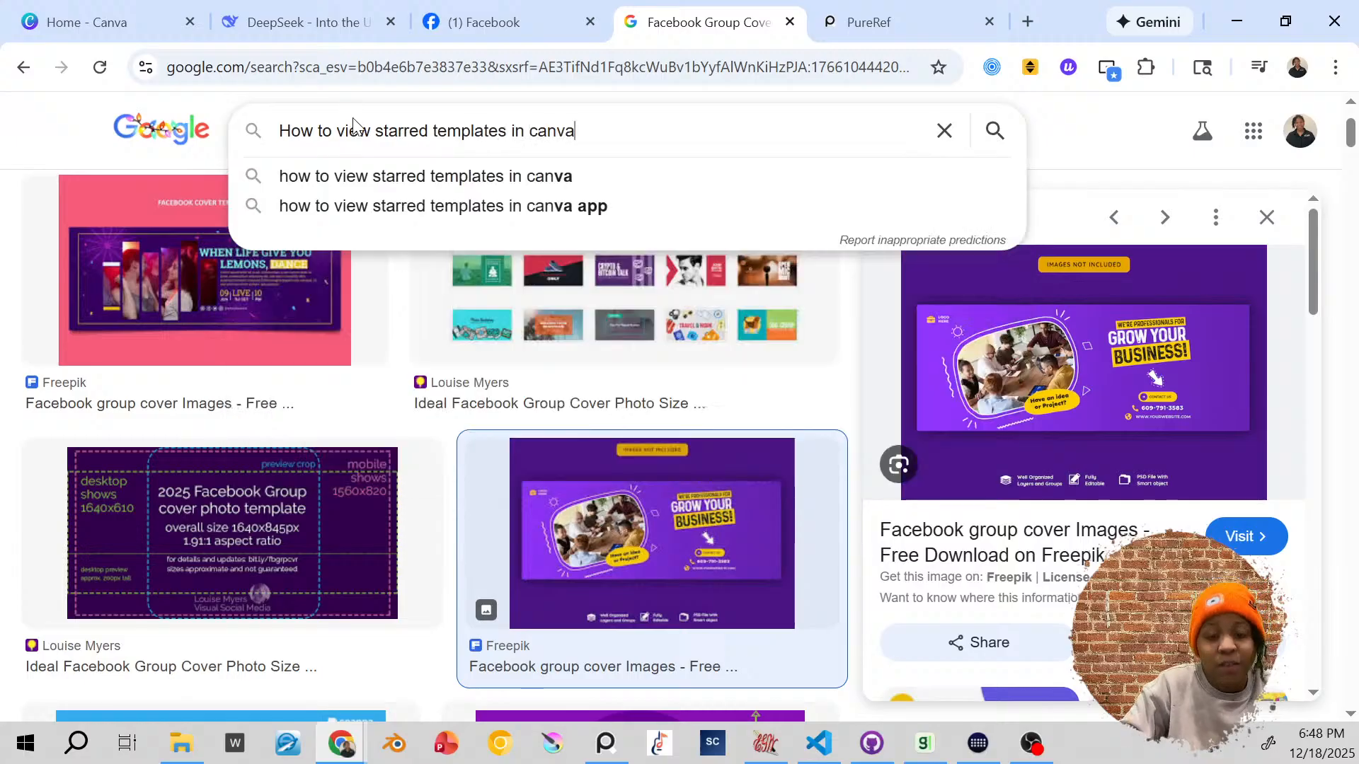
key("Return")
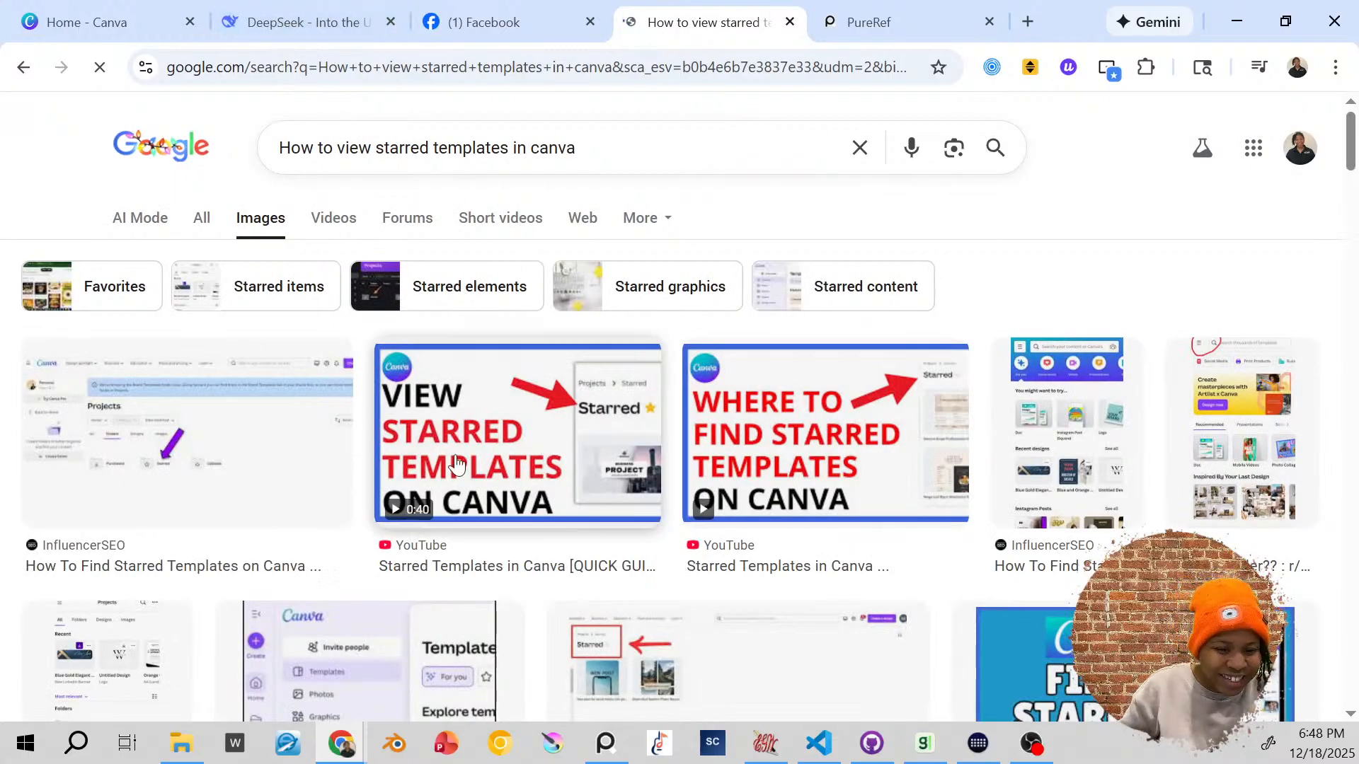
Step: Check Google's general results for viewing starred templates and open Canva's Templates page
left_click(203, 221)
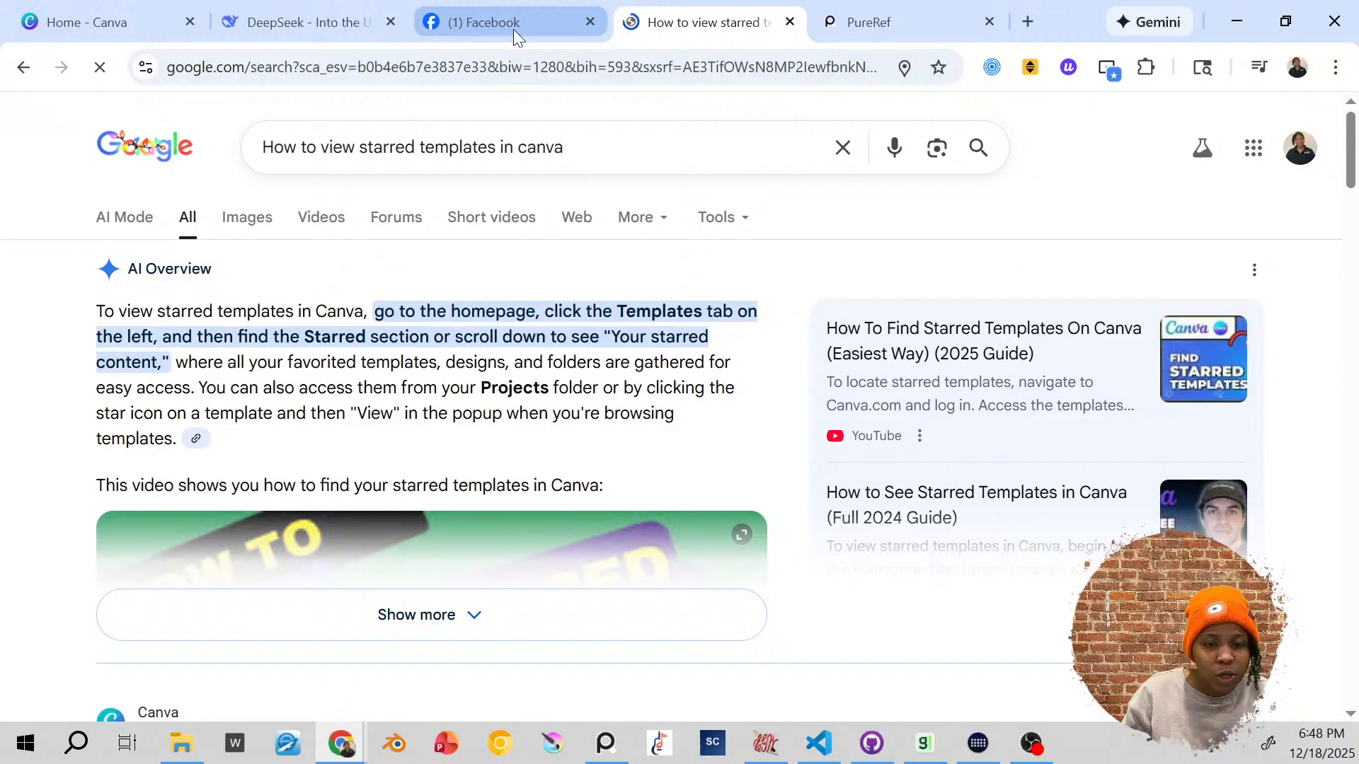
left_click(65, 17)
scroll(475, 323, "down", 5)
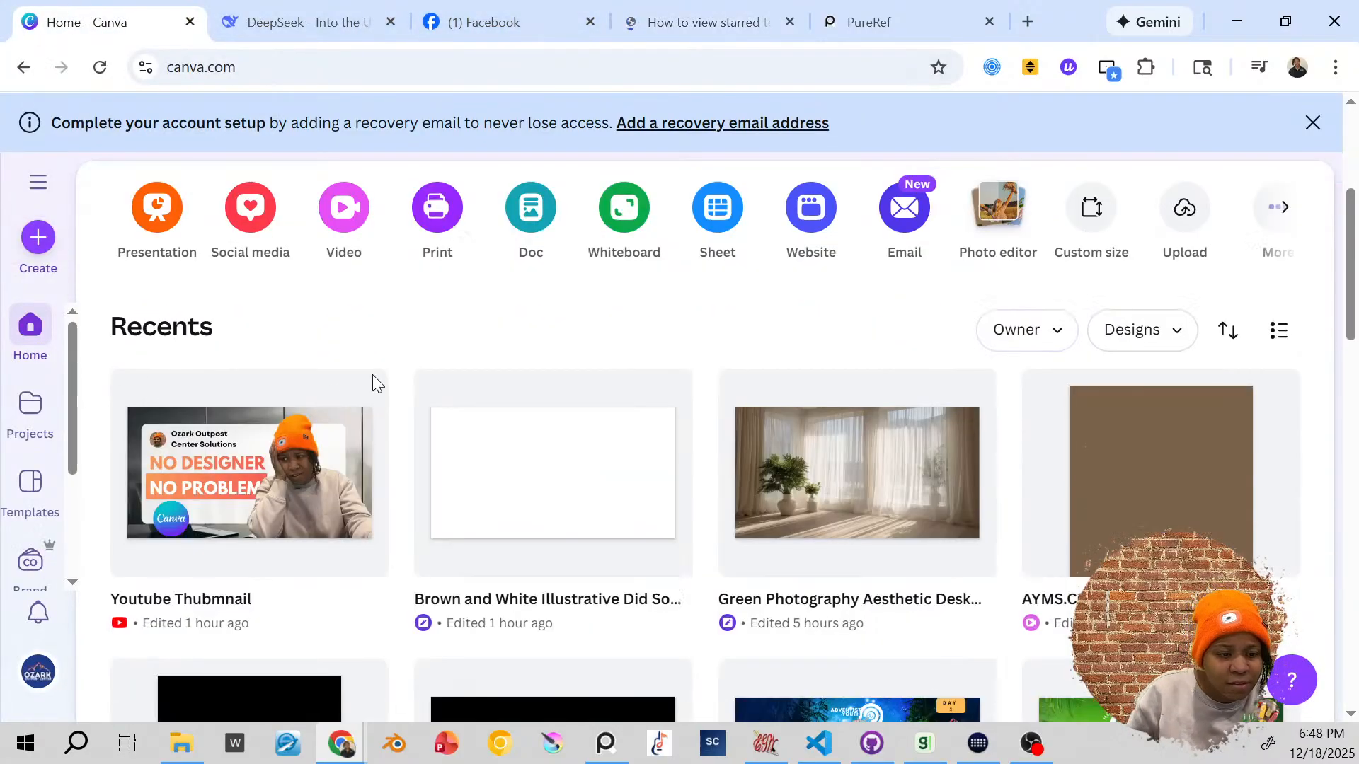
left_click(31, 495)
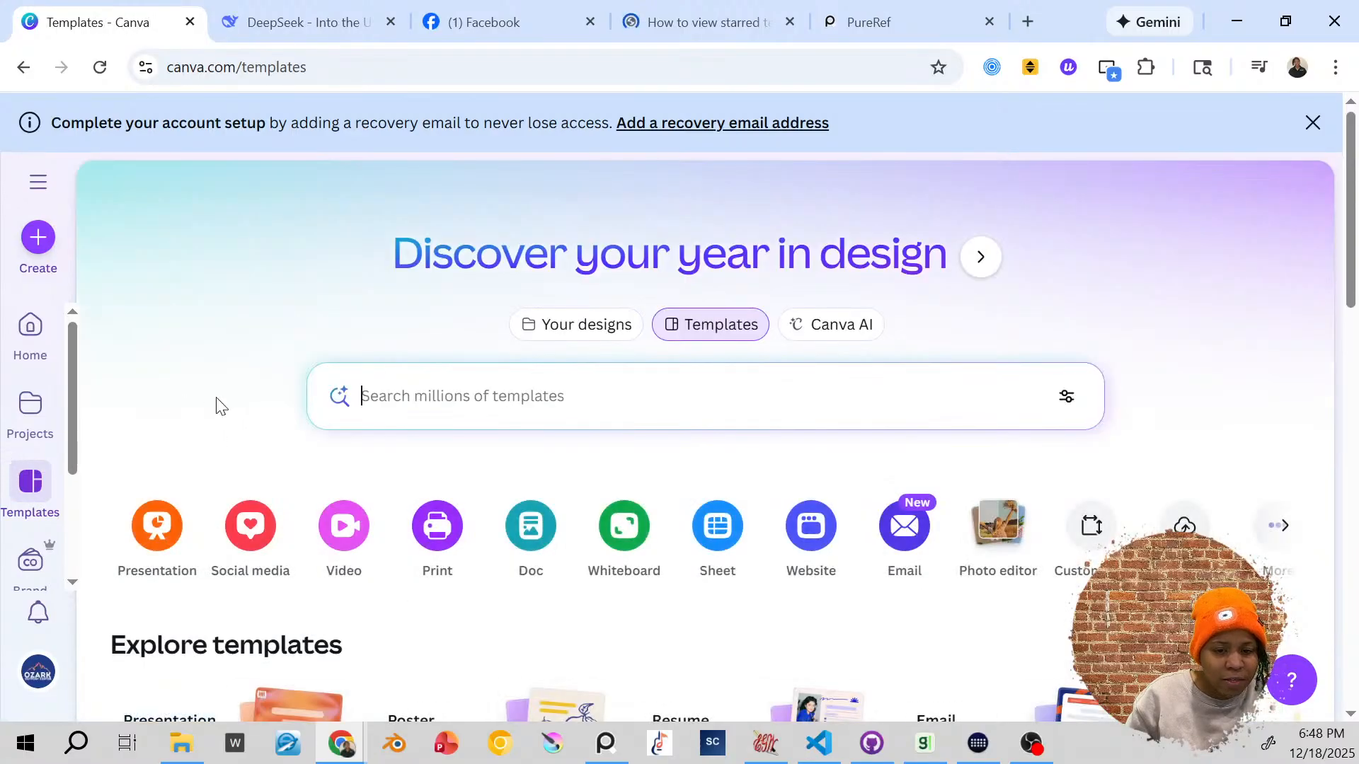
Step: Look for the starred section on the Templates page, through "Inspired by your designs", "What's new" and "More templates for you"
scroll(217, 406, "down", 2)
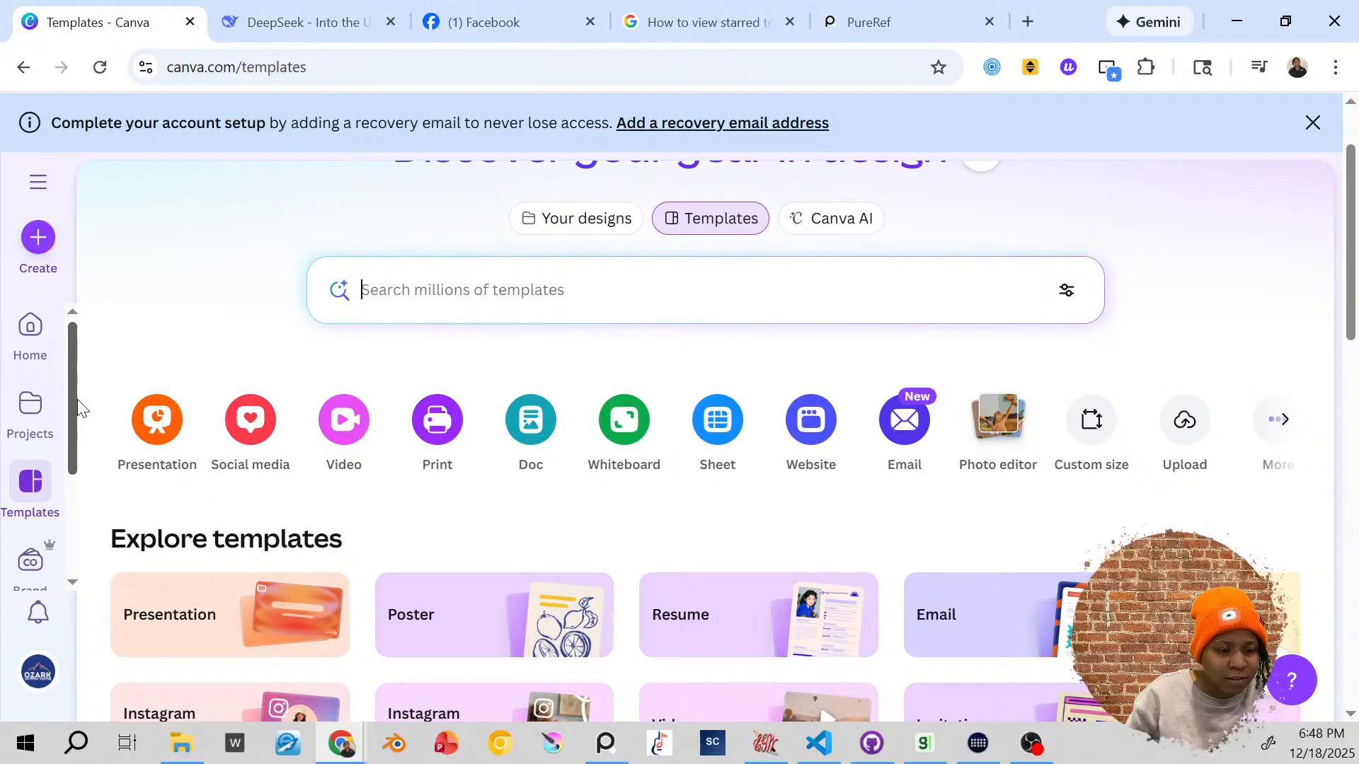
scroll(75, 399, "down", 2)
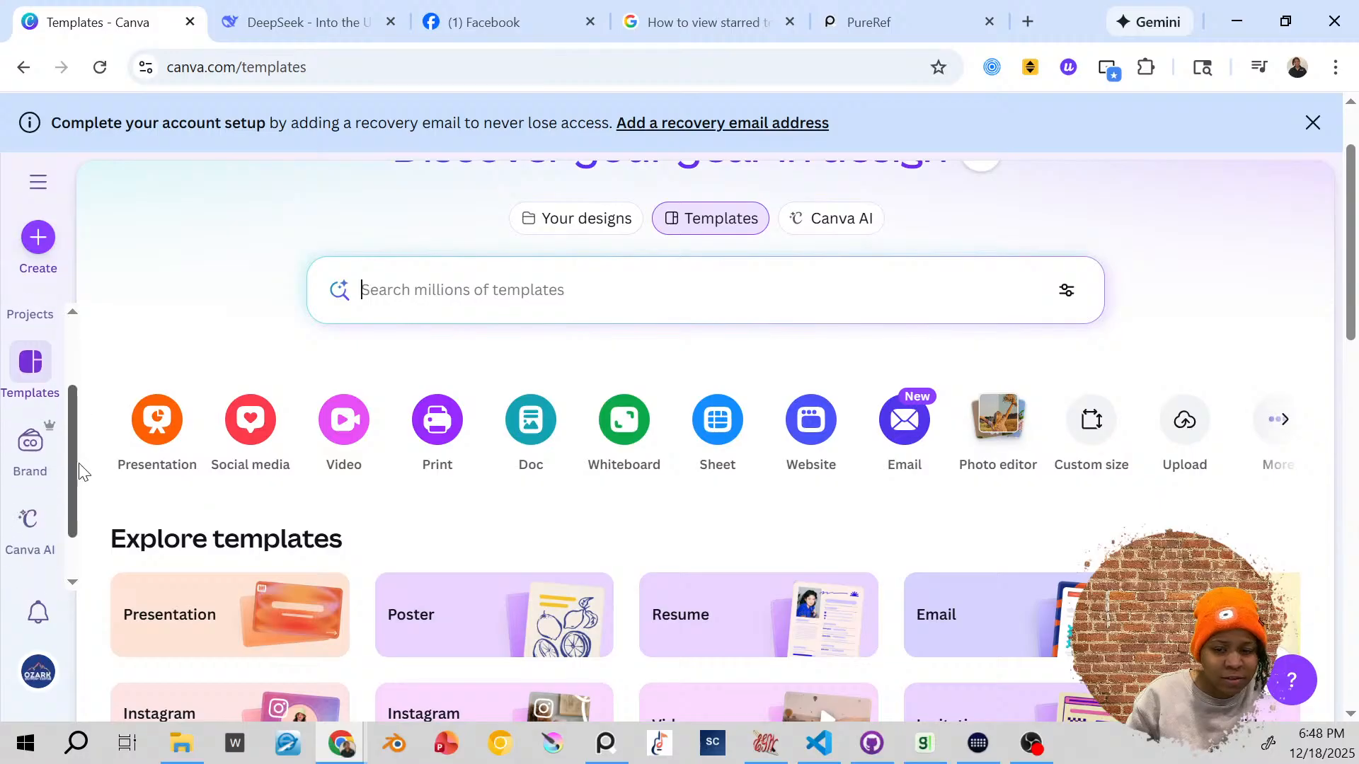
left_click(1284, 421)
scroll(340, 416, "down", 8)
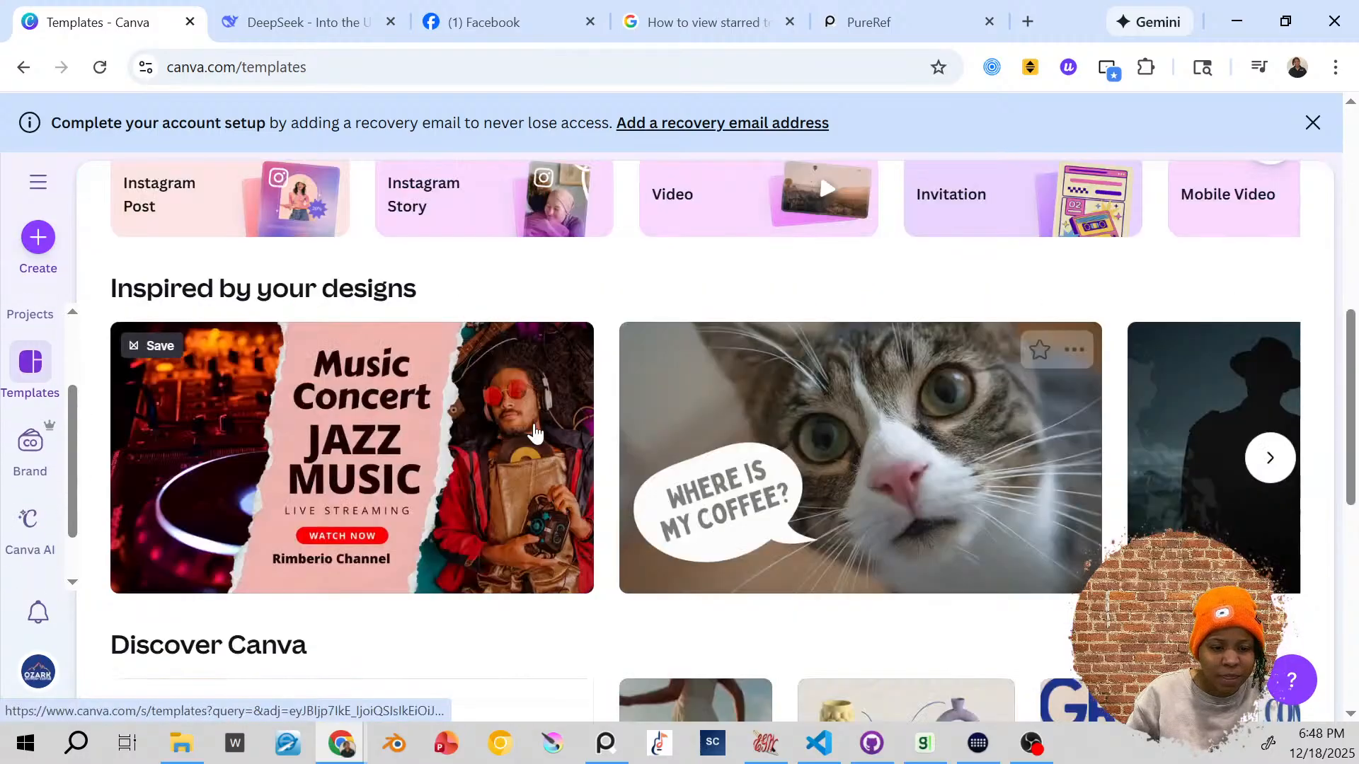
scroll(341, 416, "down", 10)
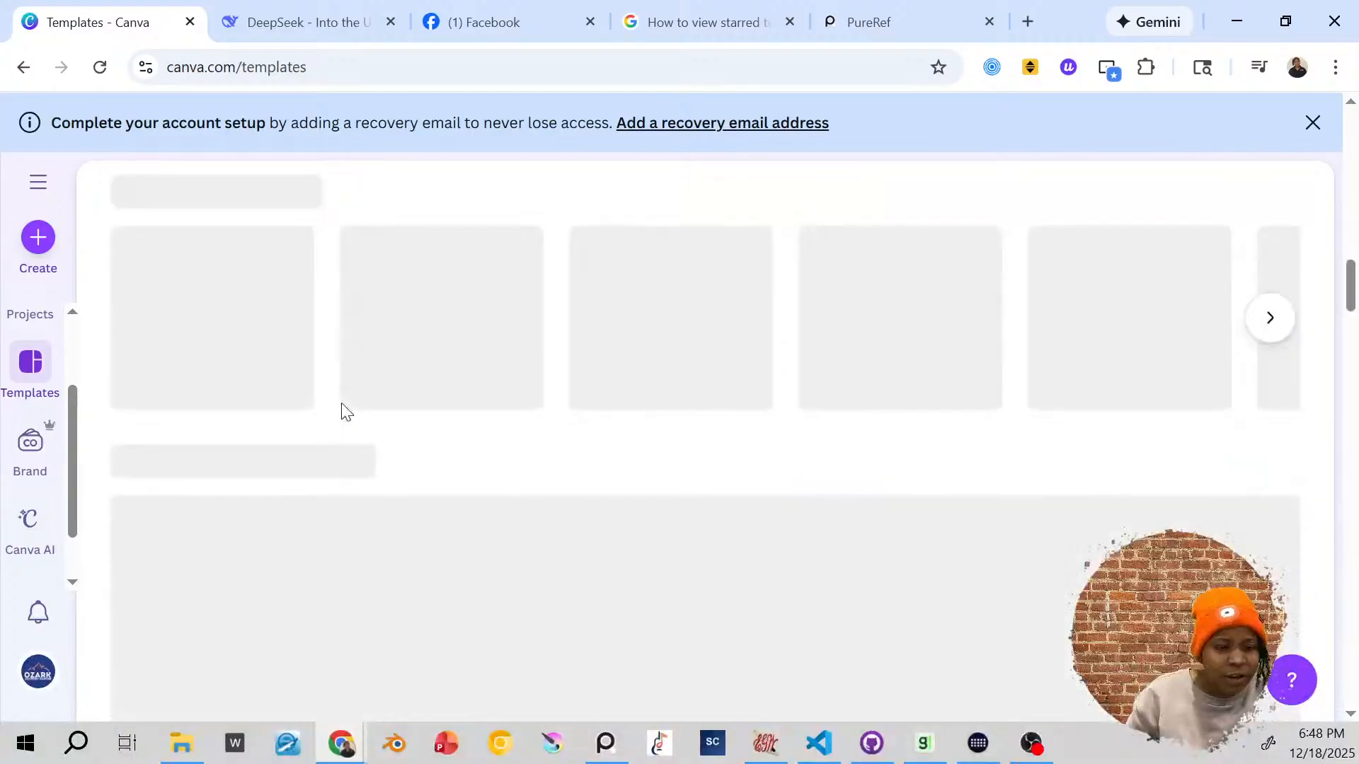
scroll(333, 396, "down", 6)
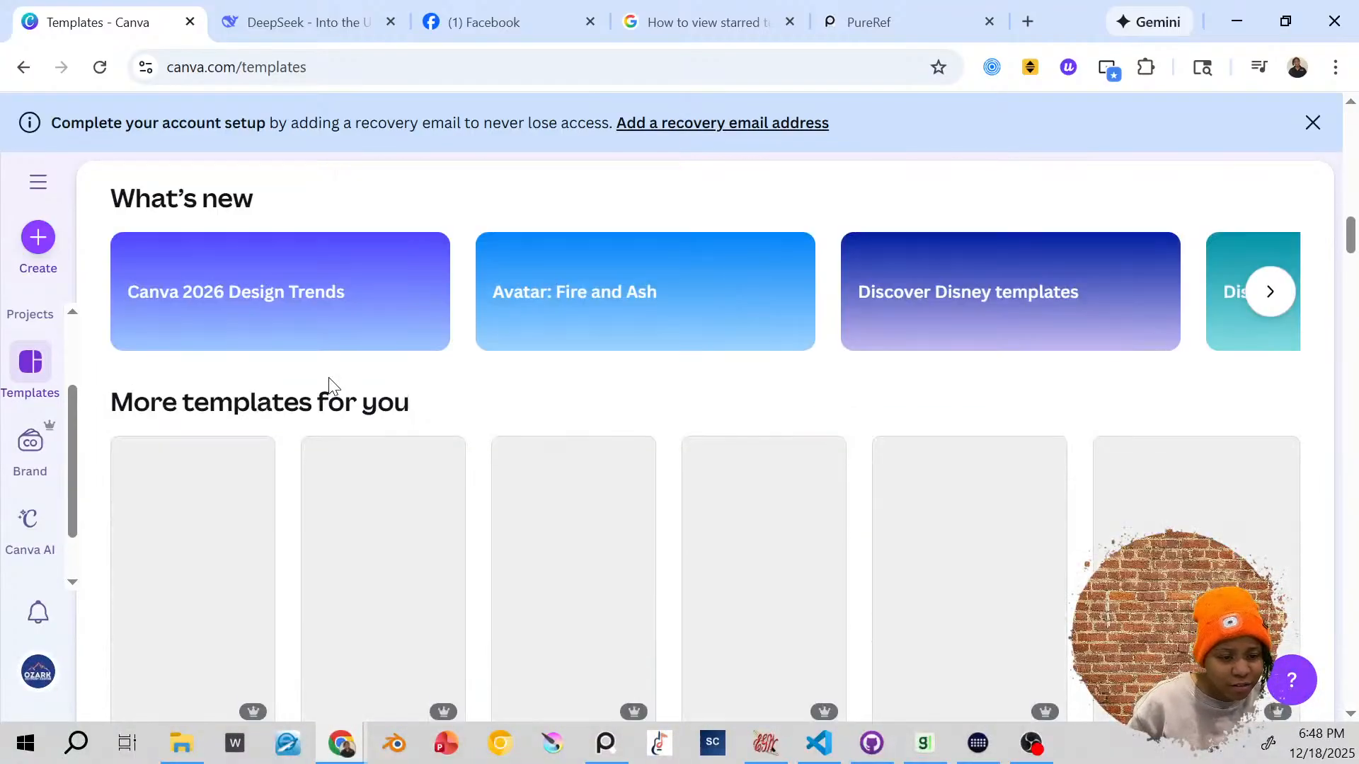
scroll(450, 446, "down", 5)
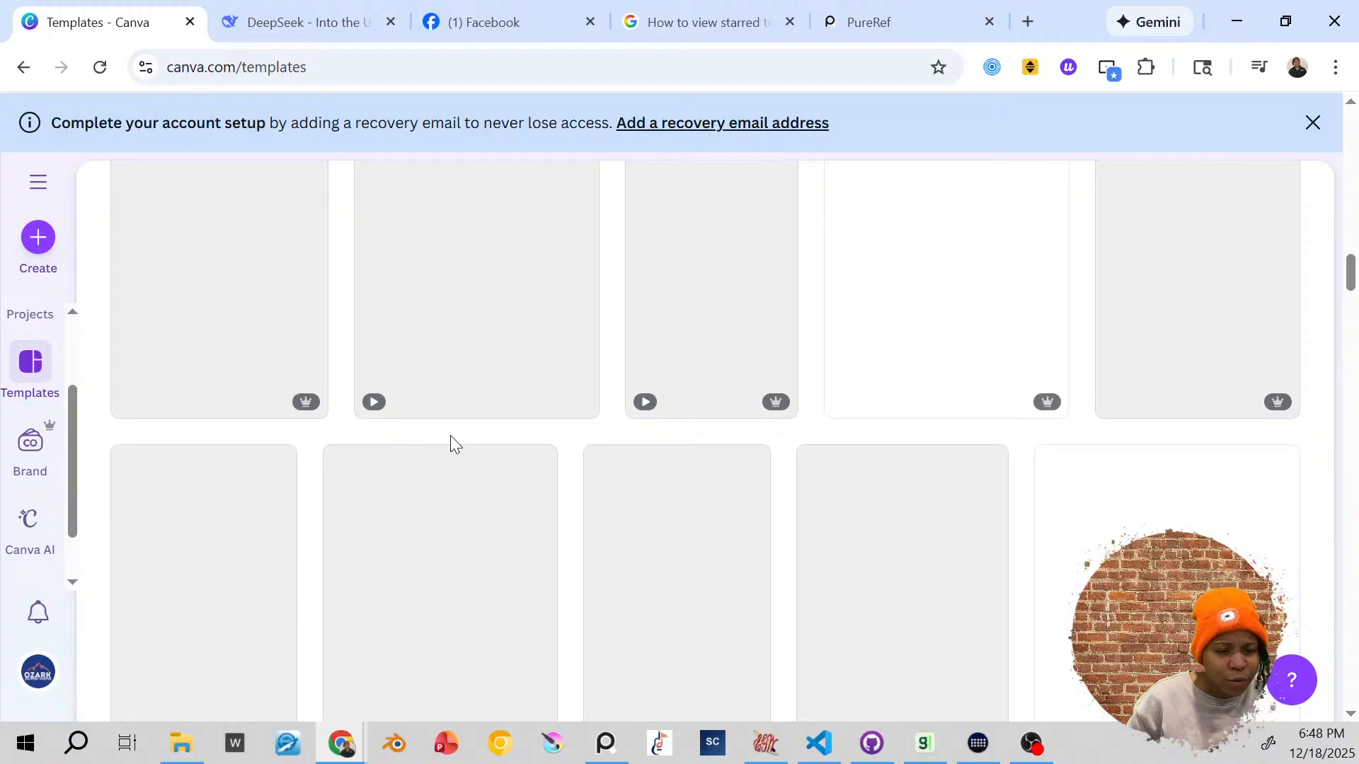
scroll(450, 444, "down", 10)
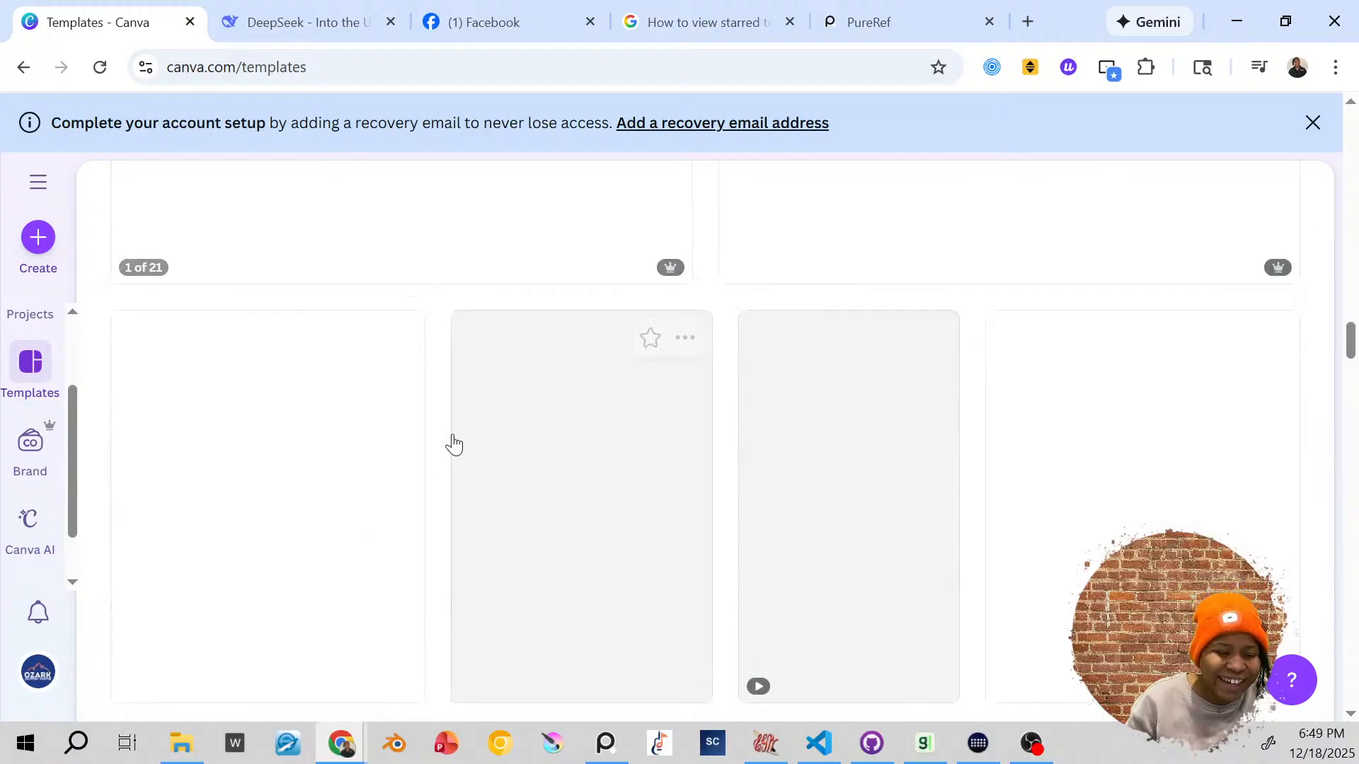
scroll(456, 441, "down", 10)
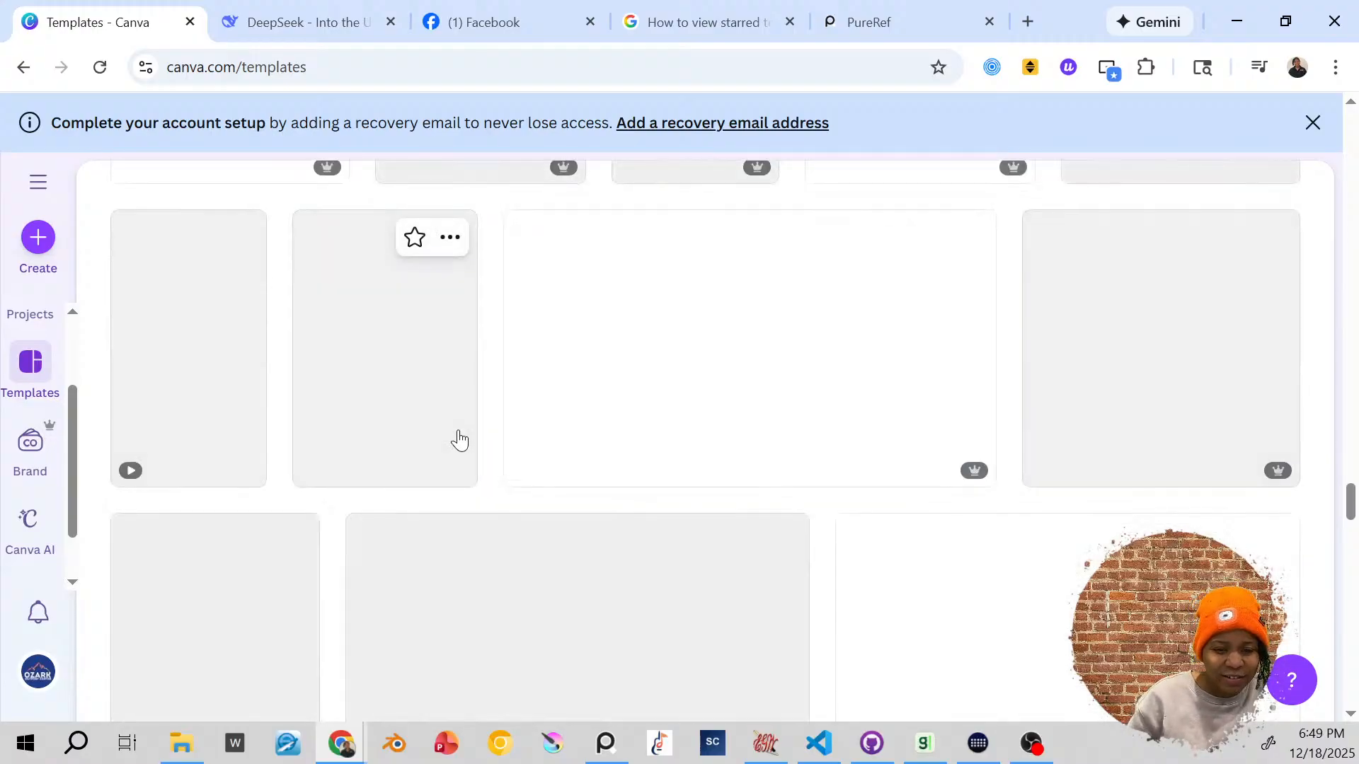
scroll(458, 438, "down", 10)
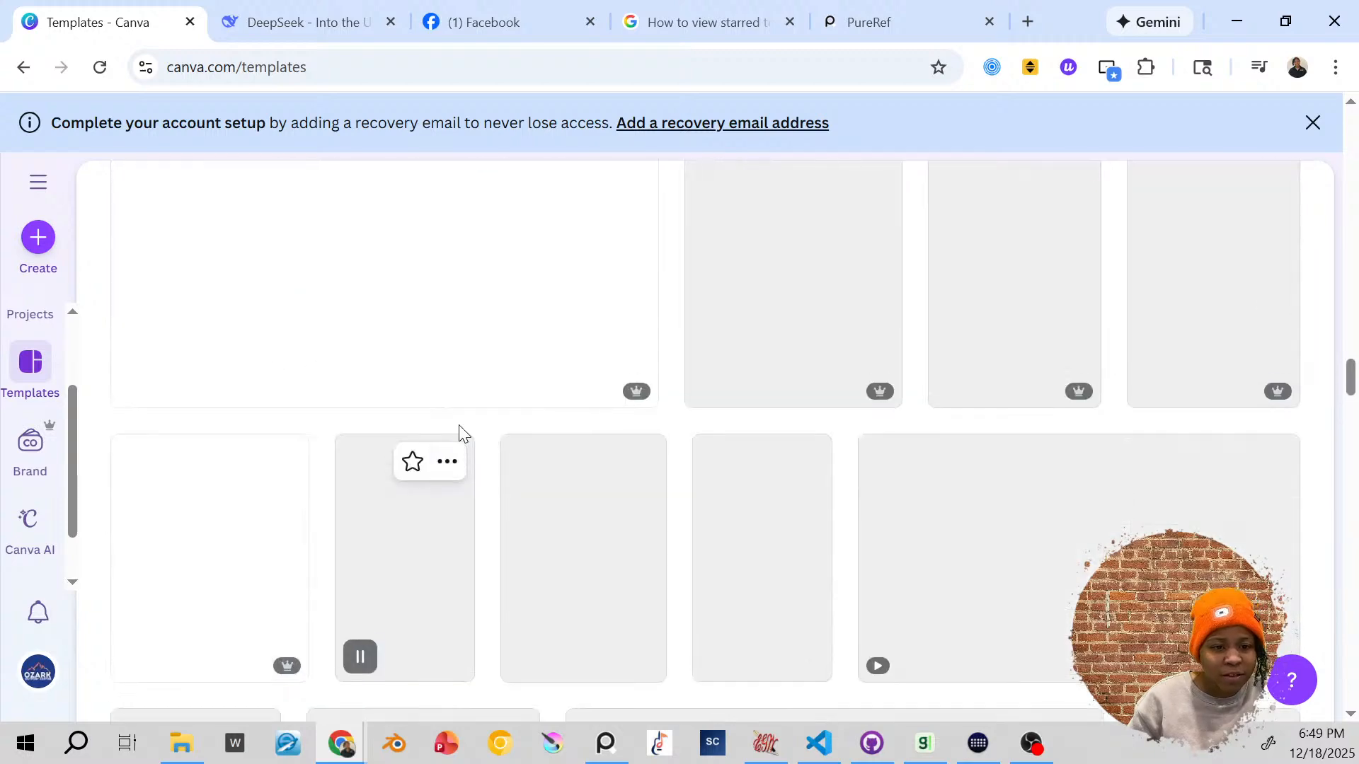
Step: Recheck the Templates page for a starred section, from the "Creative Brief" design back up through "Discover Canva" and "Explore templates"
scroll(462, 434, "up", 1)
scroll(463, 433, "down", 2)
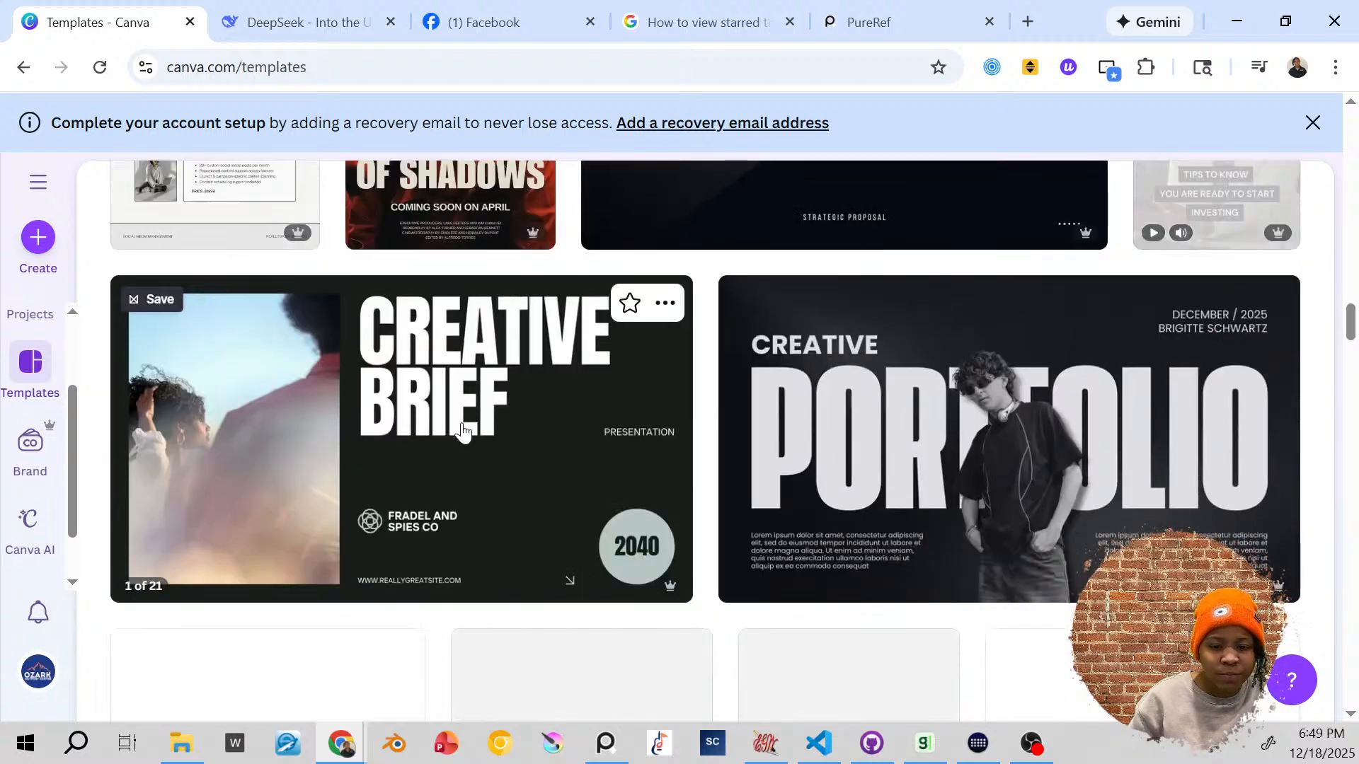
scroll(463, 433, "up", 2)
scroll(464, 432, "up", 15)
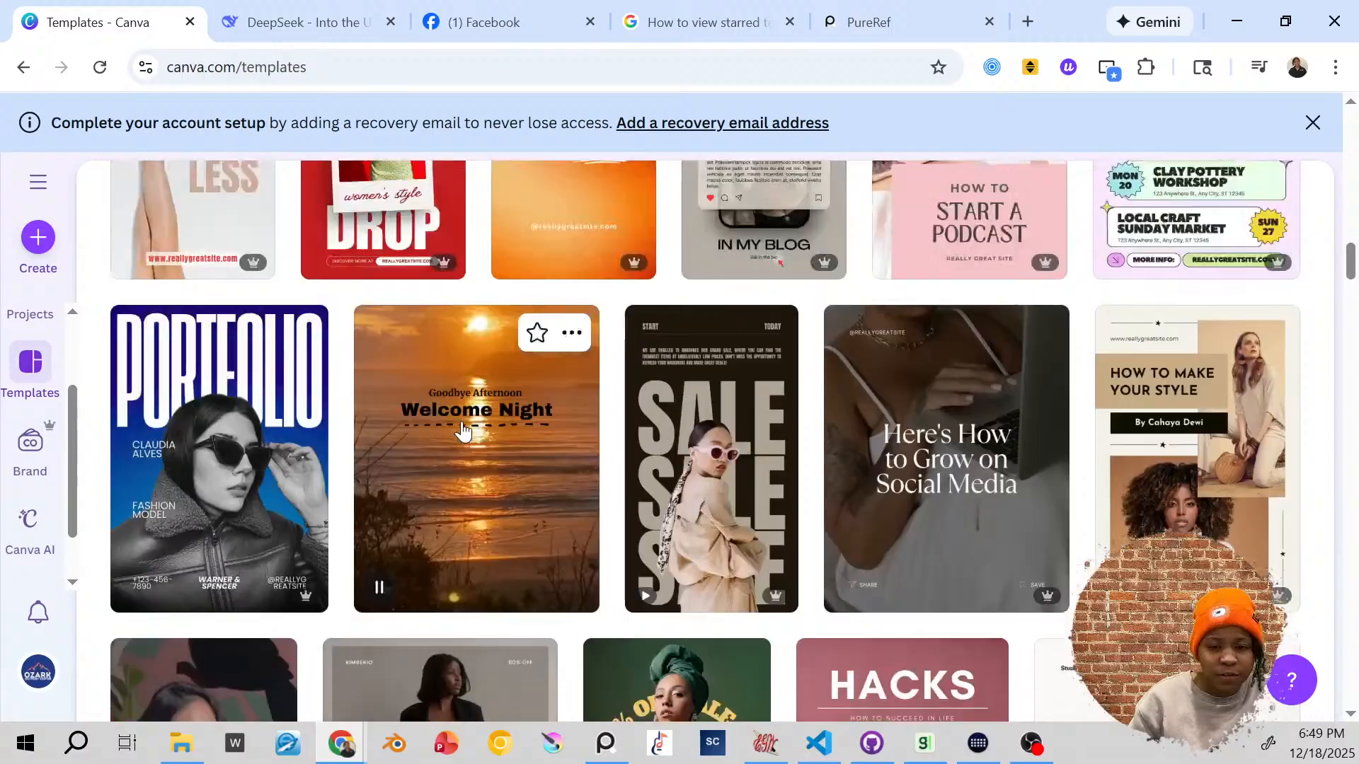
scroll(463, 431, "up", 7)
scroll(464, 430, "down", 3)
scroll(463, 430, "up", 6)
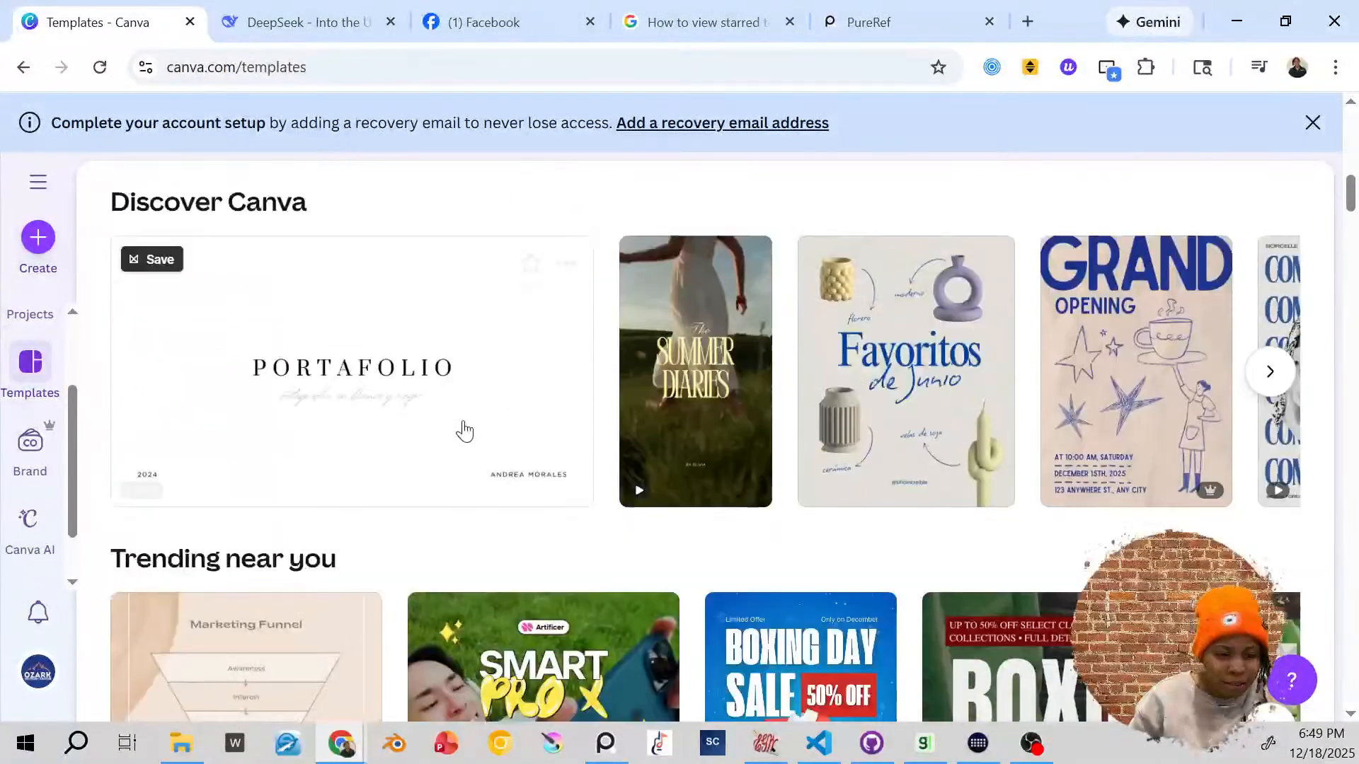
scroll(464, 429, "up", 5)
scroll(461, 428, "up", 2)
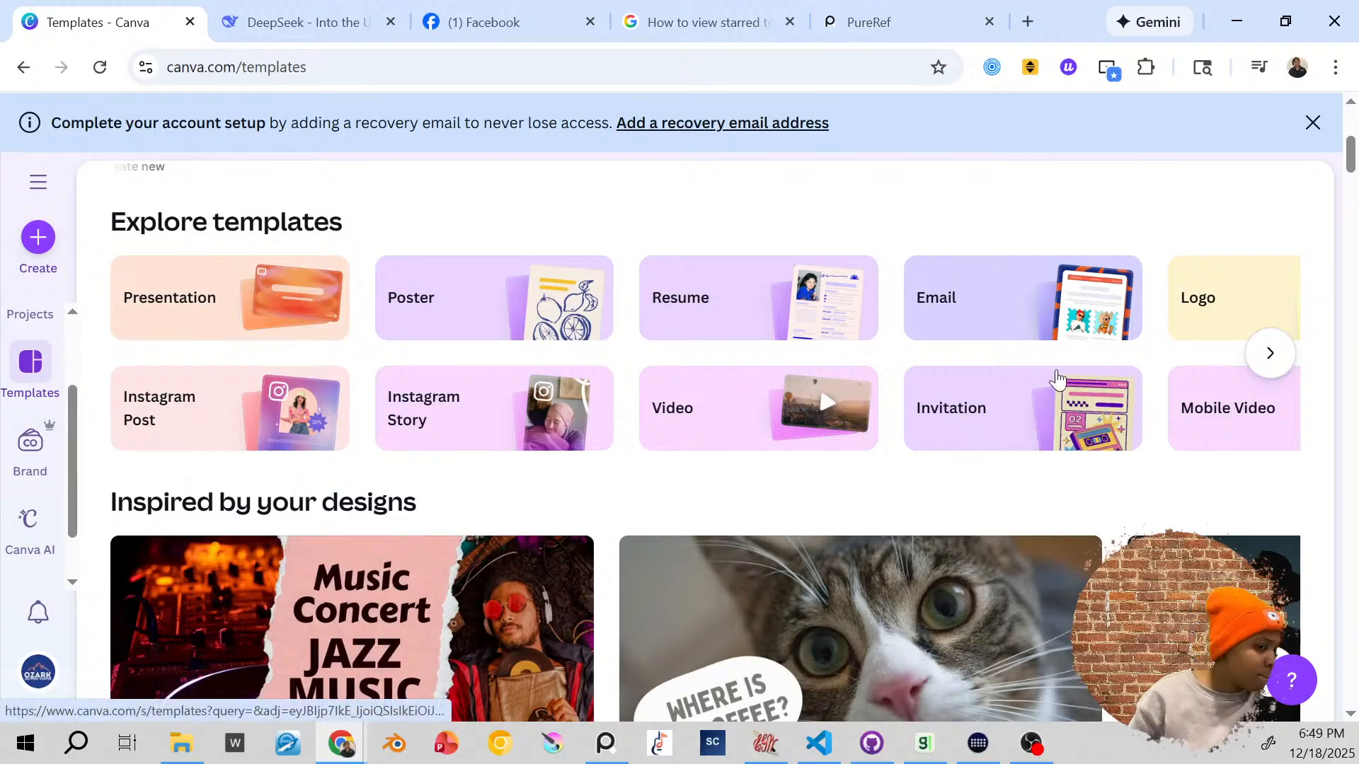
scroll(480, 470, "up", 5)
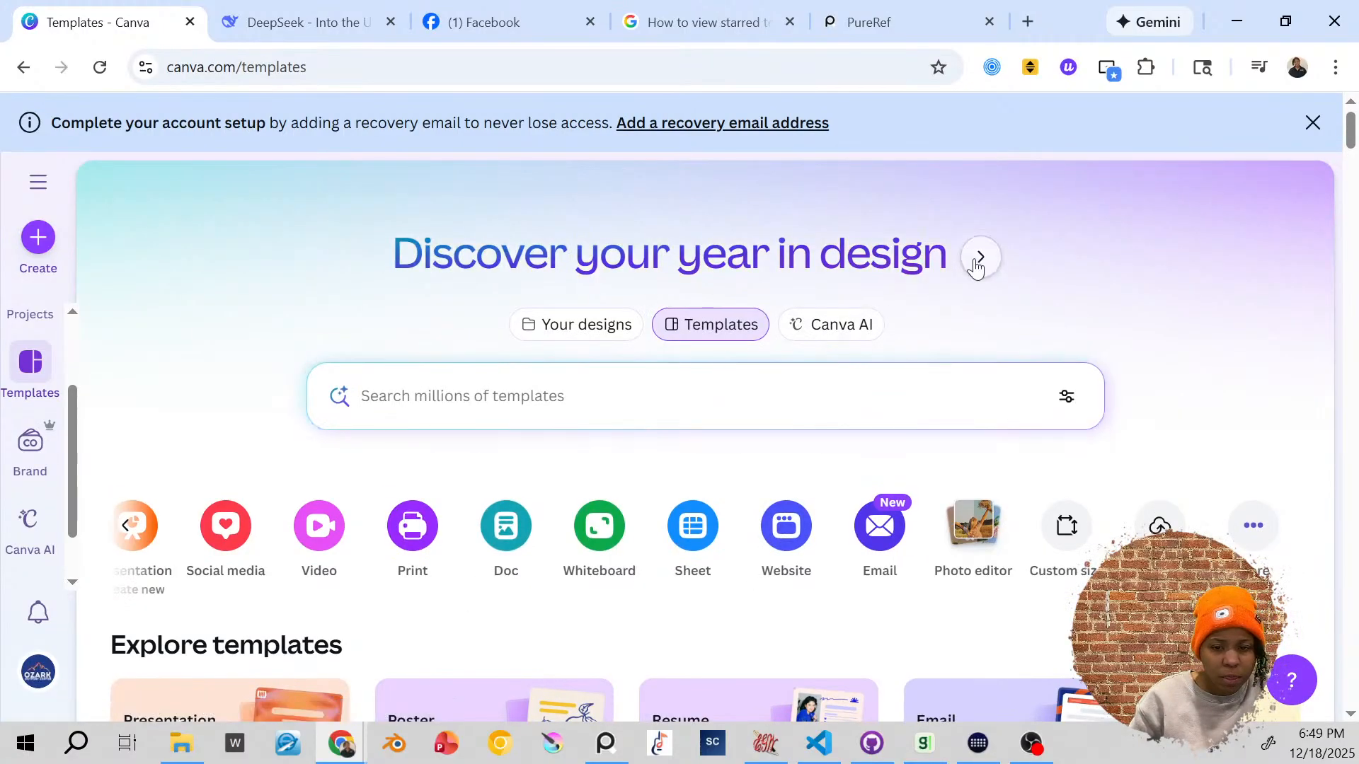
Step: Open the account's Starred content page and collapse the expanded navigation to show the starred templates in full
scroll(35, 460, "down", 1)
left_click(43, 544)
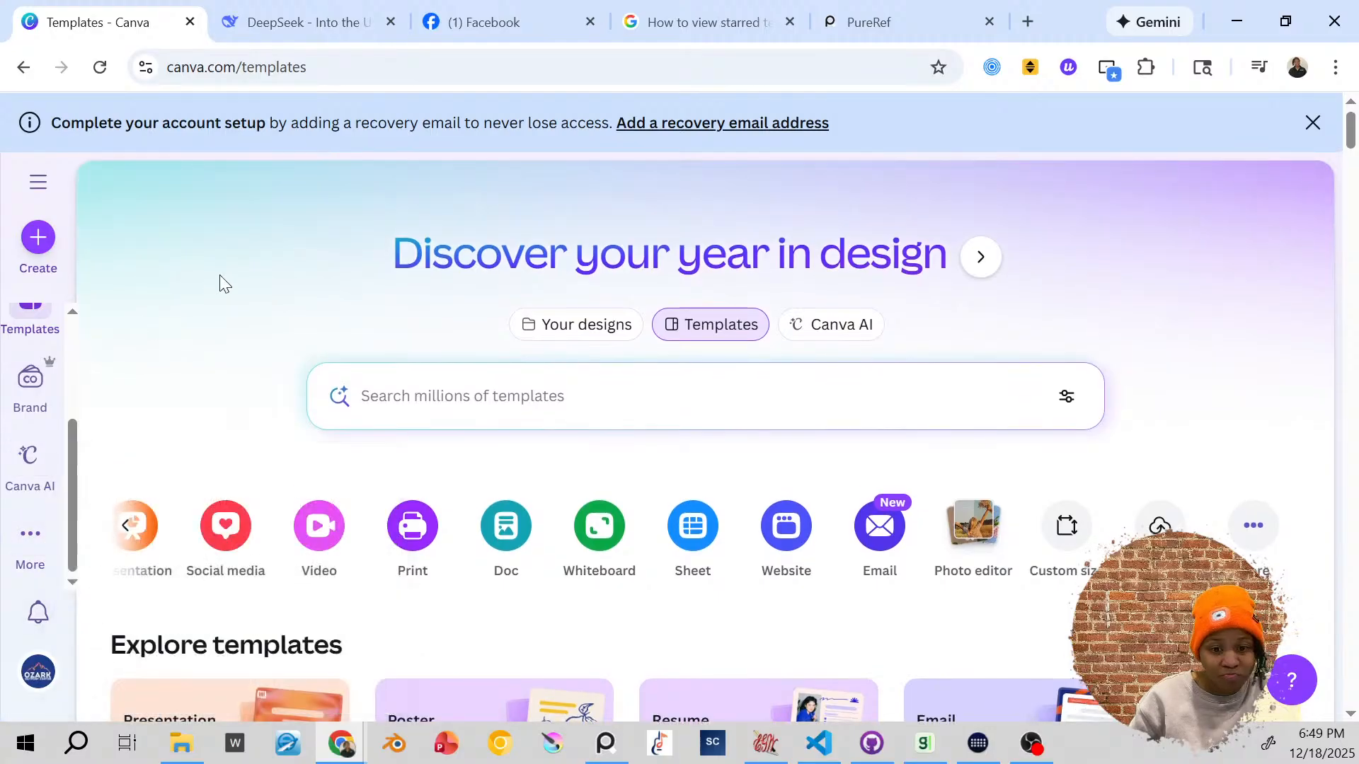
left_click(35, 186)
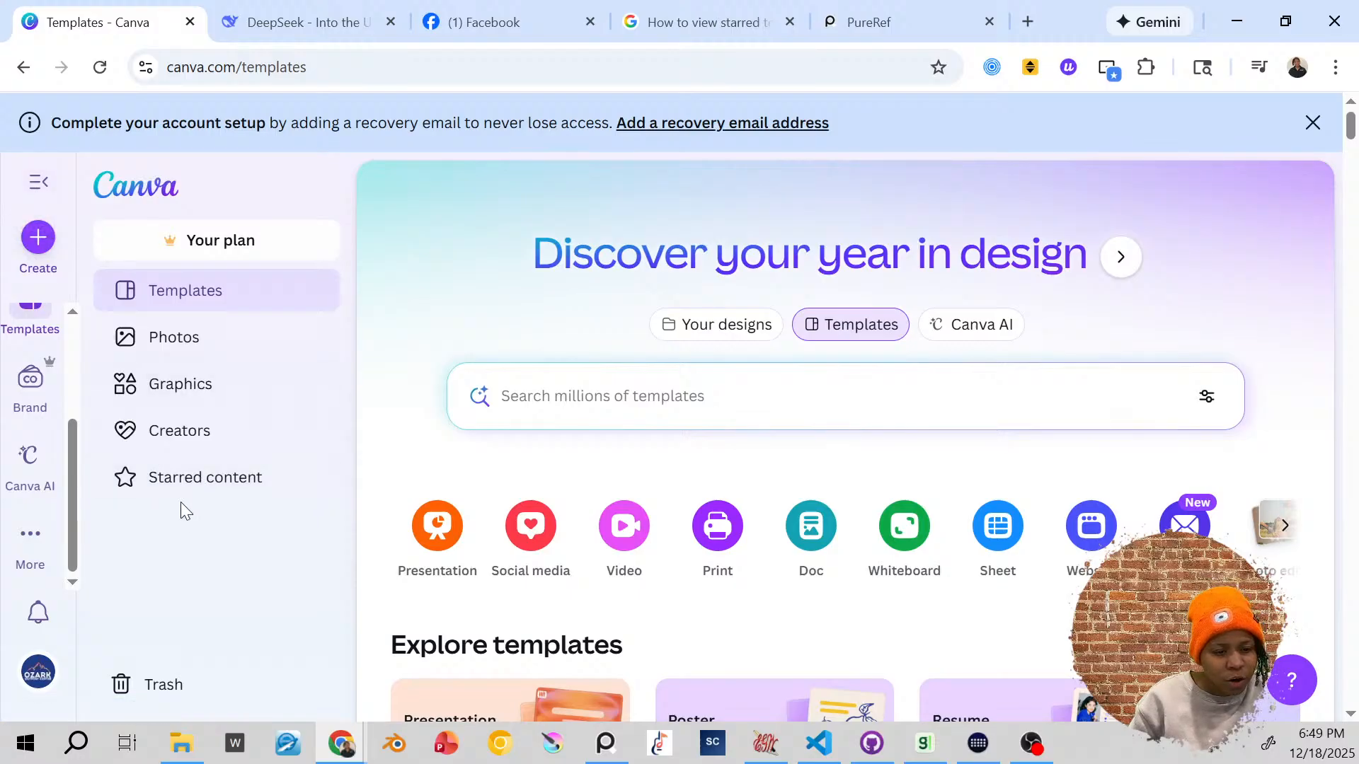
left_click(29, 186)
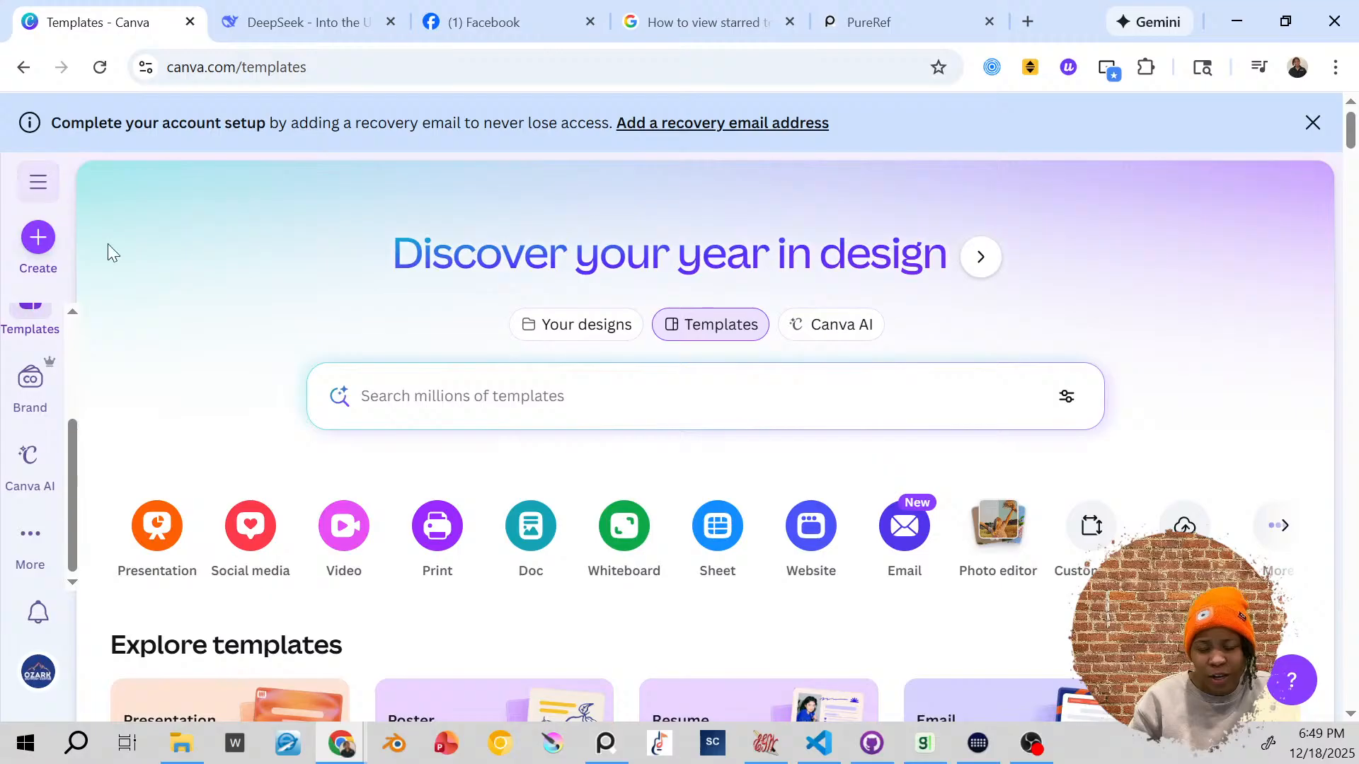
left_click(29, 185)
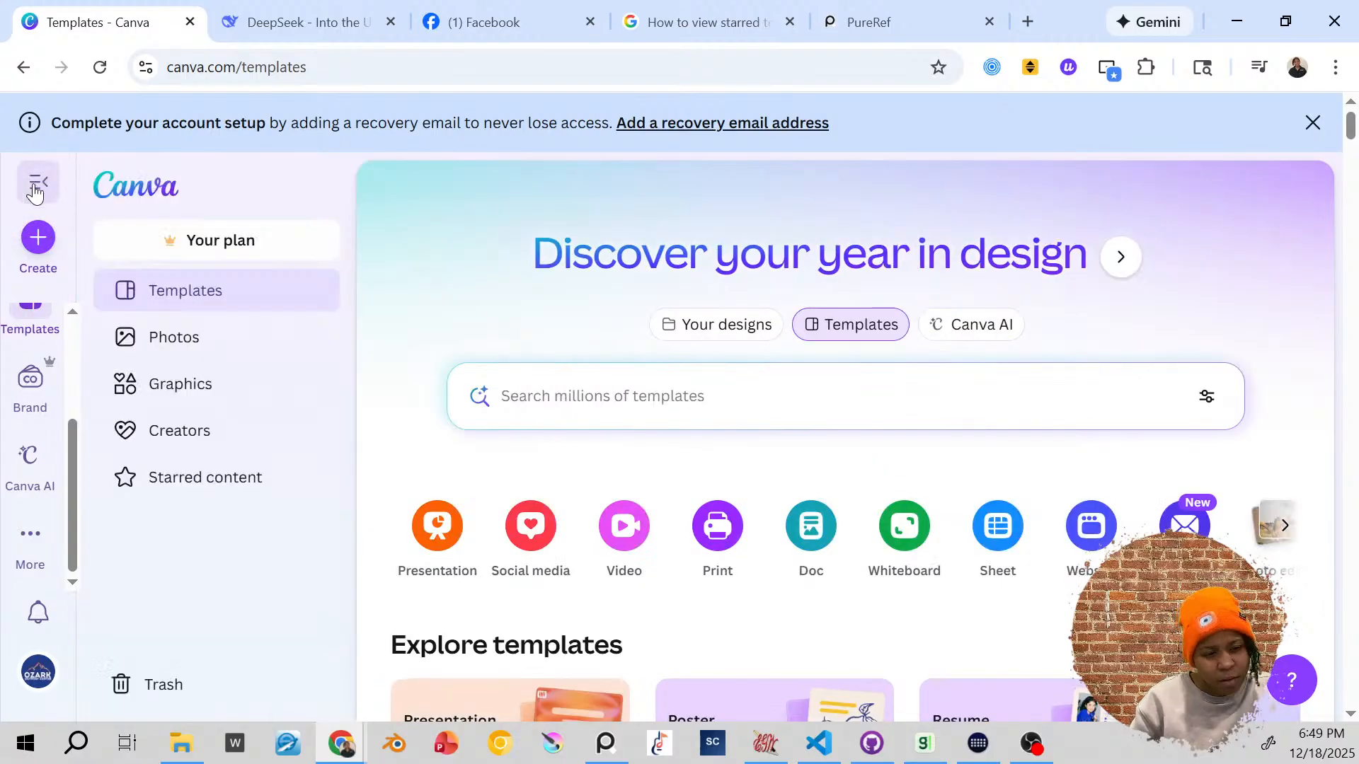
left_click(205, 483)
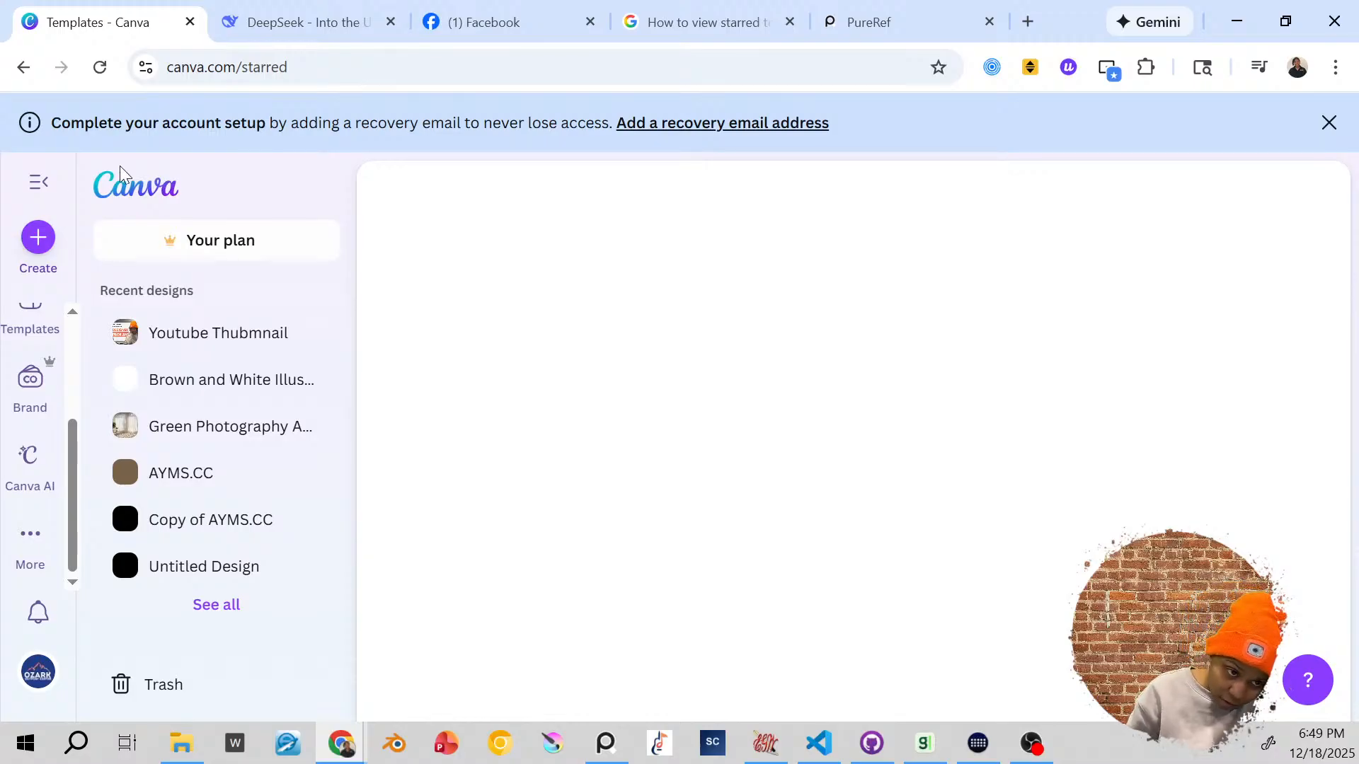
left_click(38, 182)
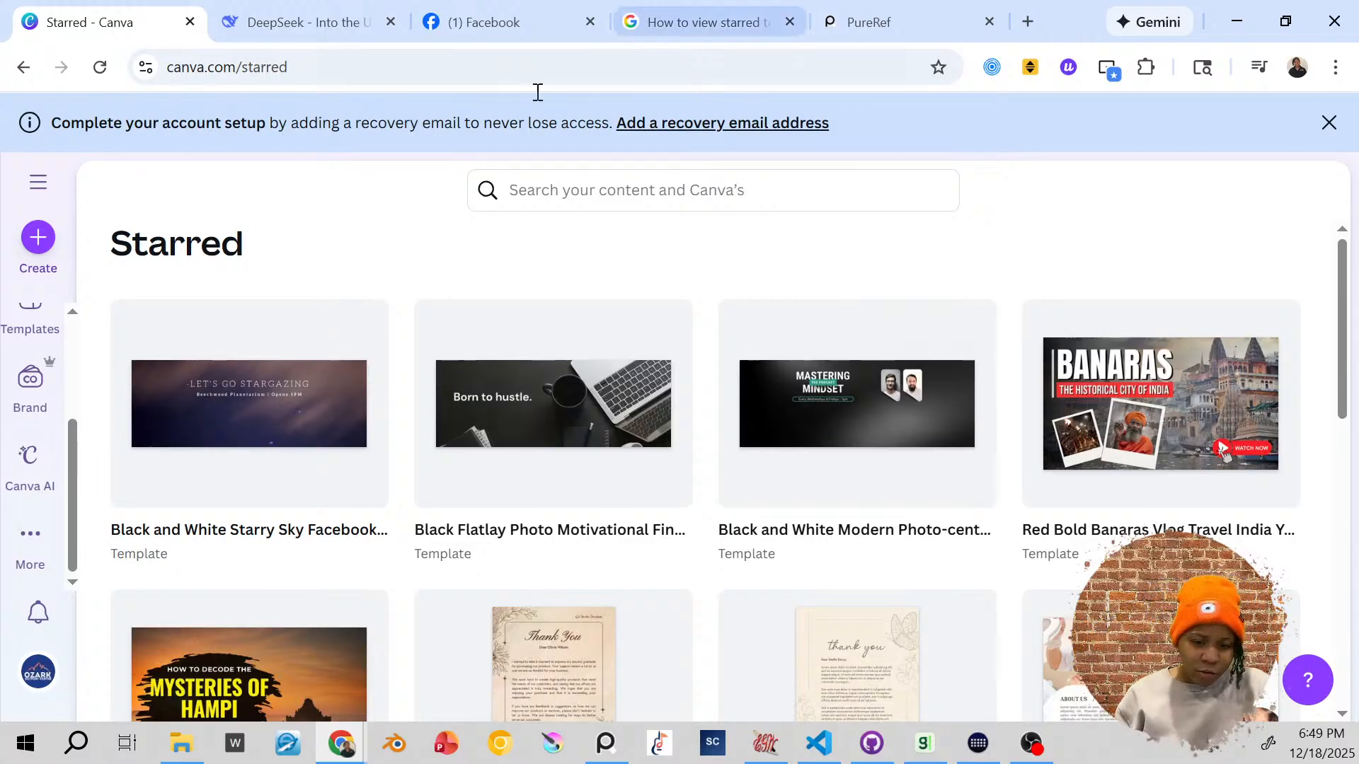
Step: Open the starred "Mastering Mindset" podcast Facebook cover template for customization as a new design
left_click(895, 422)
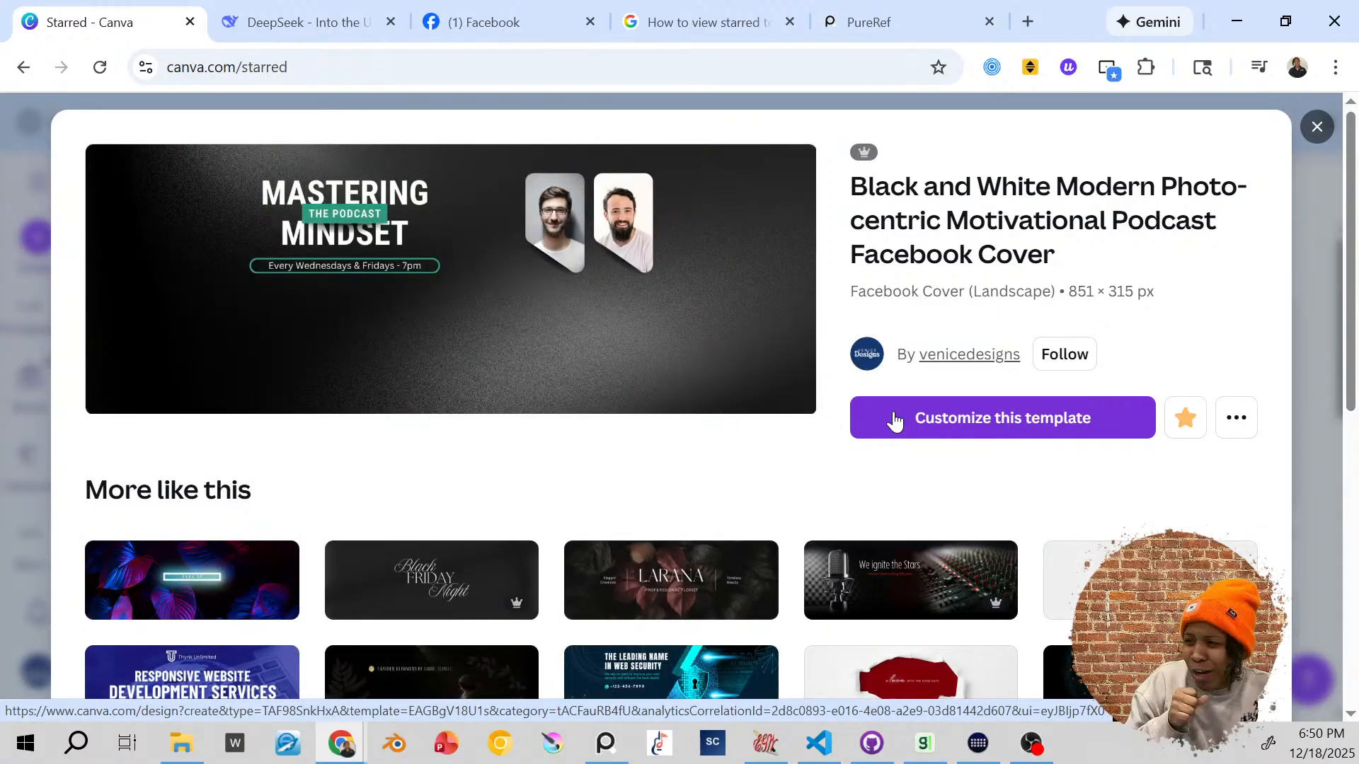
left_click(932, 419)
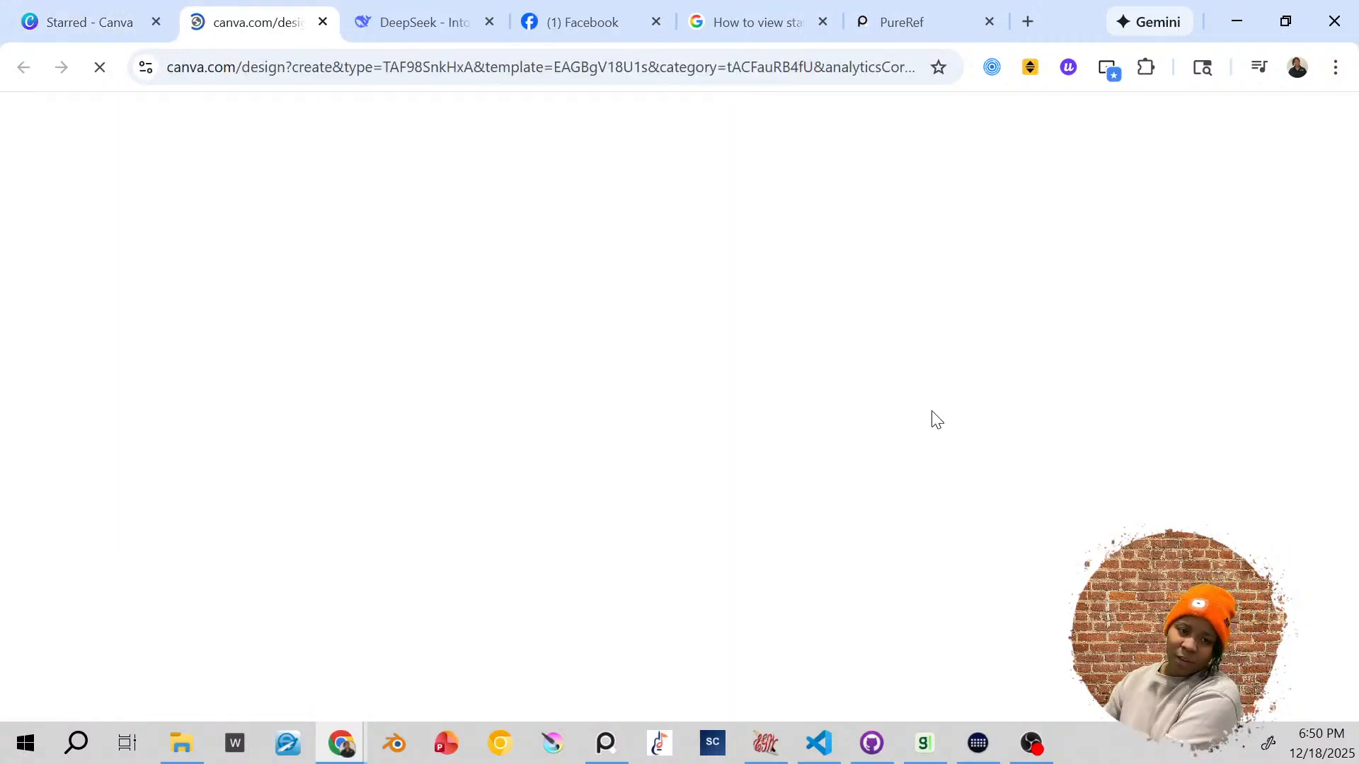
Step: Return to the starred template's preview and examine the similar cover designs under "More like this"
left_click(126, 8)
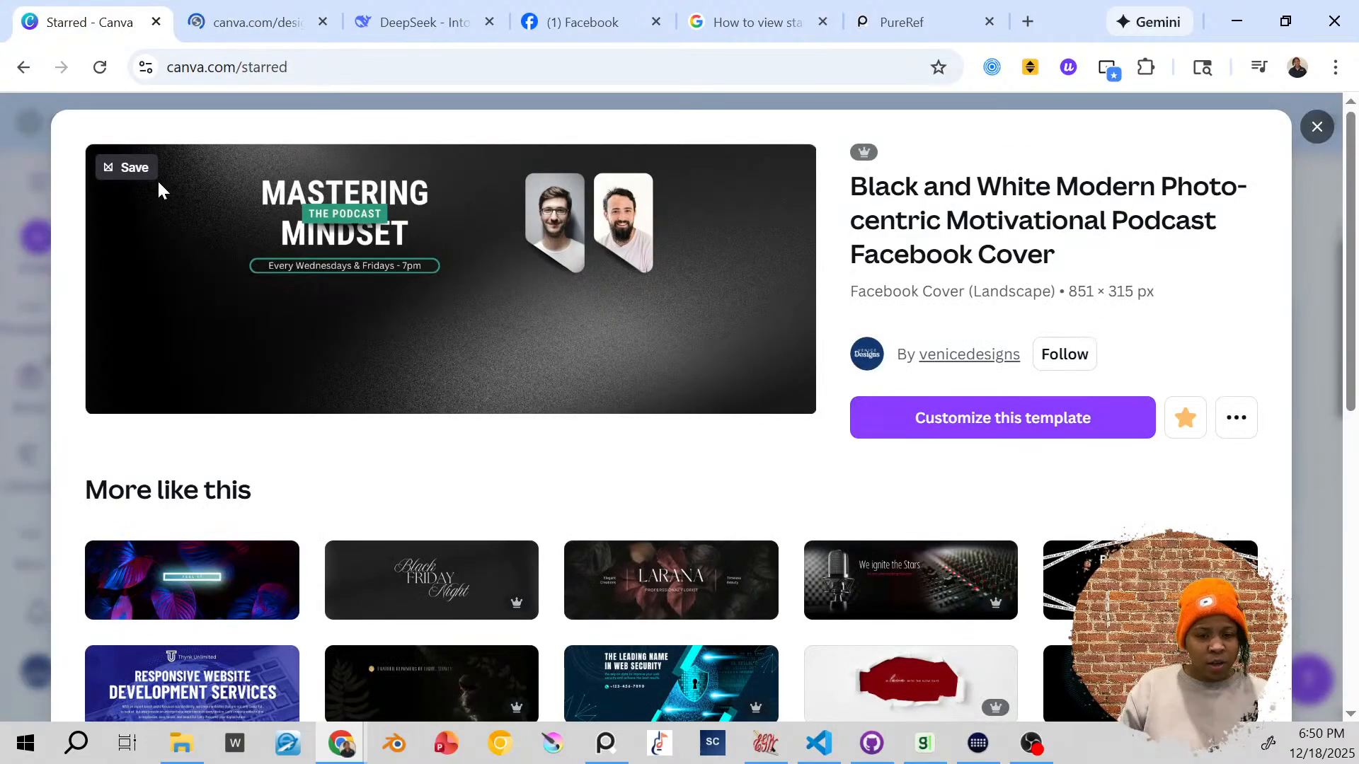
scroll(397, 460, "down", 3)
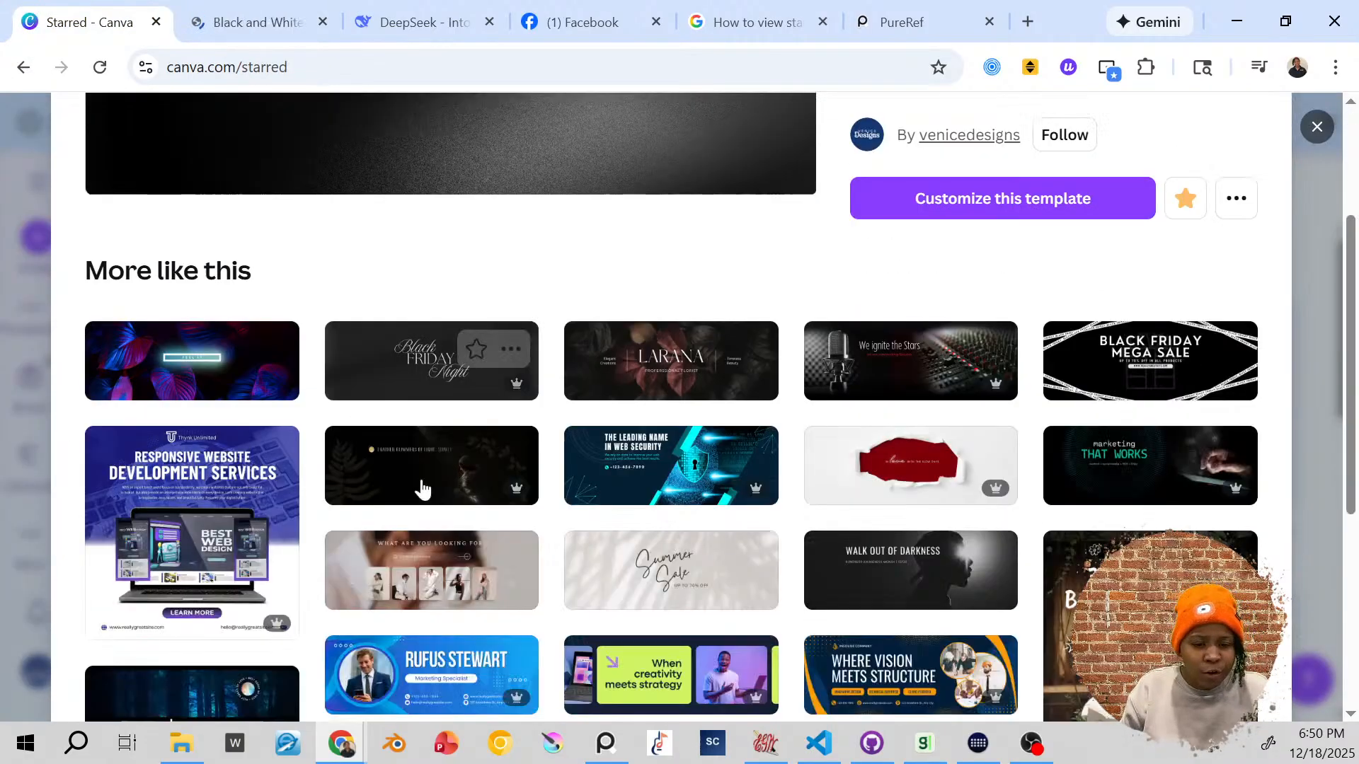
scroll(423, 489, "down", 1)
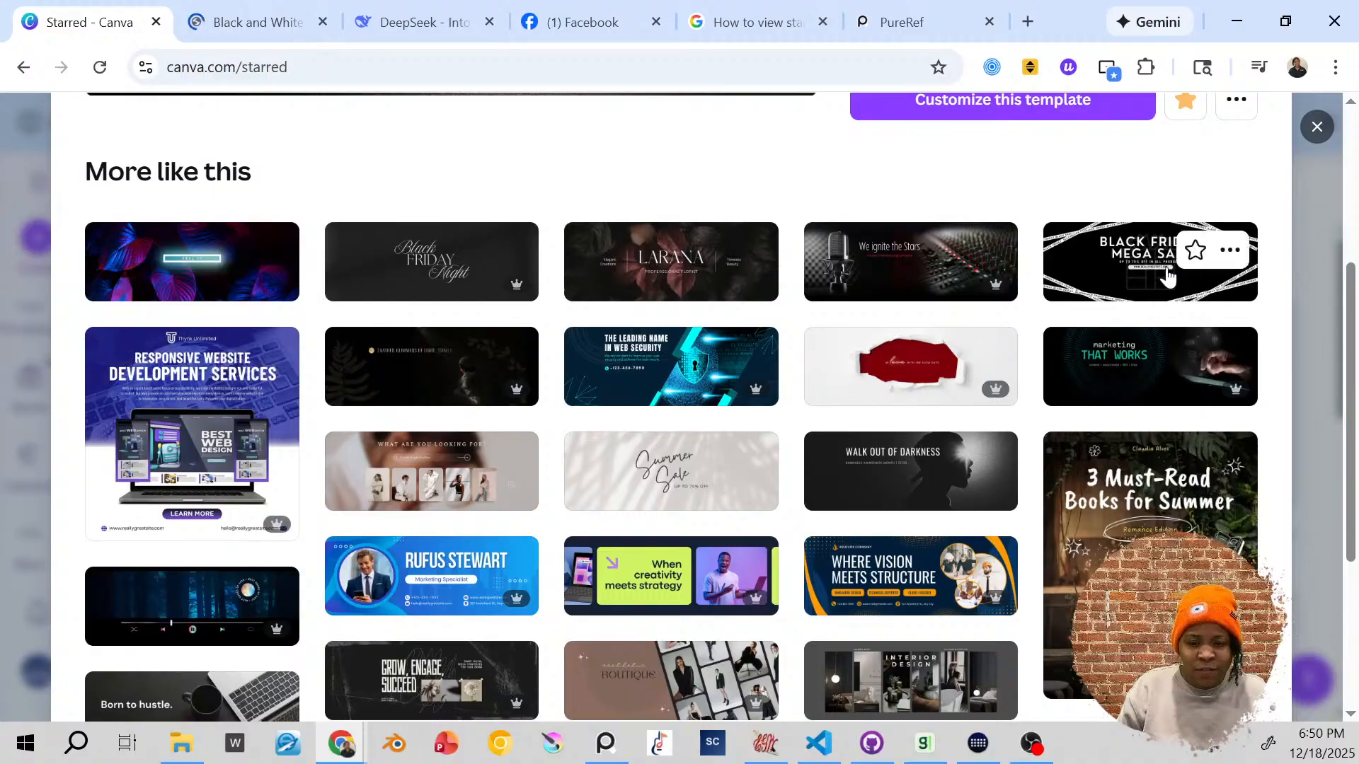
scroll(890, 451, "up", 4)
scroll(436, 352, "down", 6)
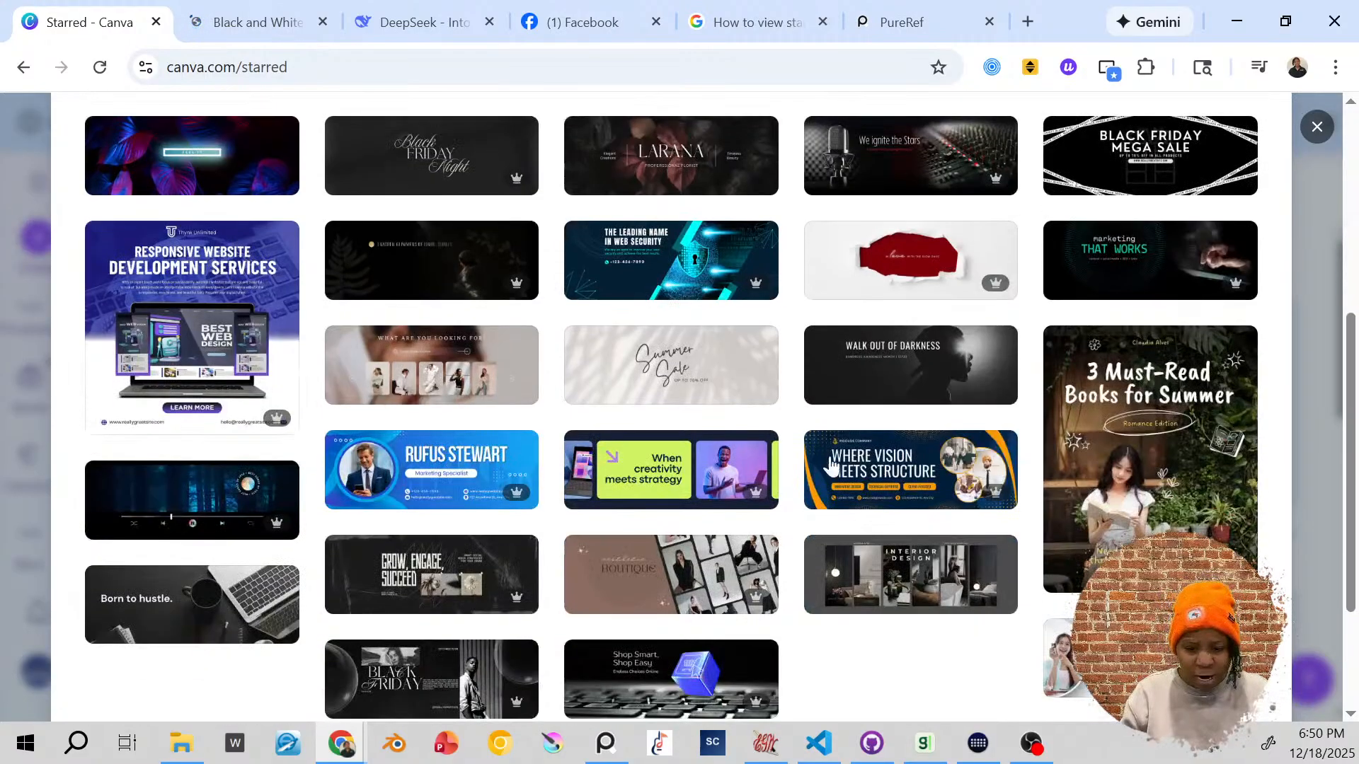
mouse_move(864, 489)
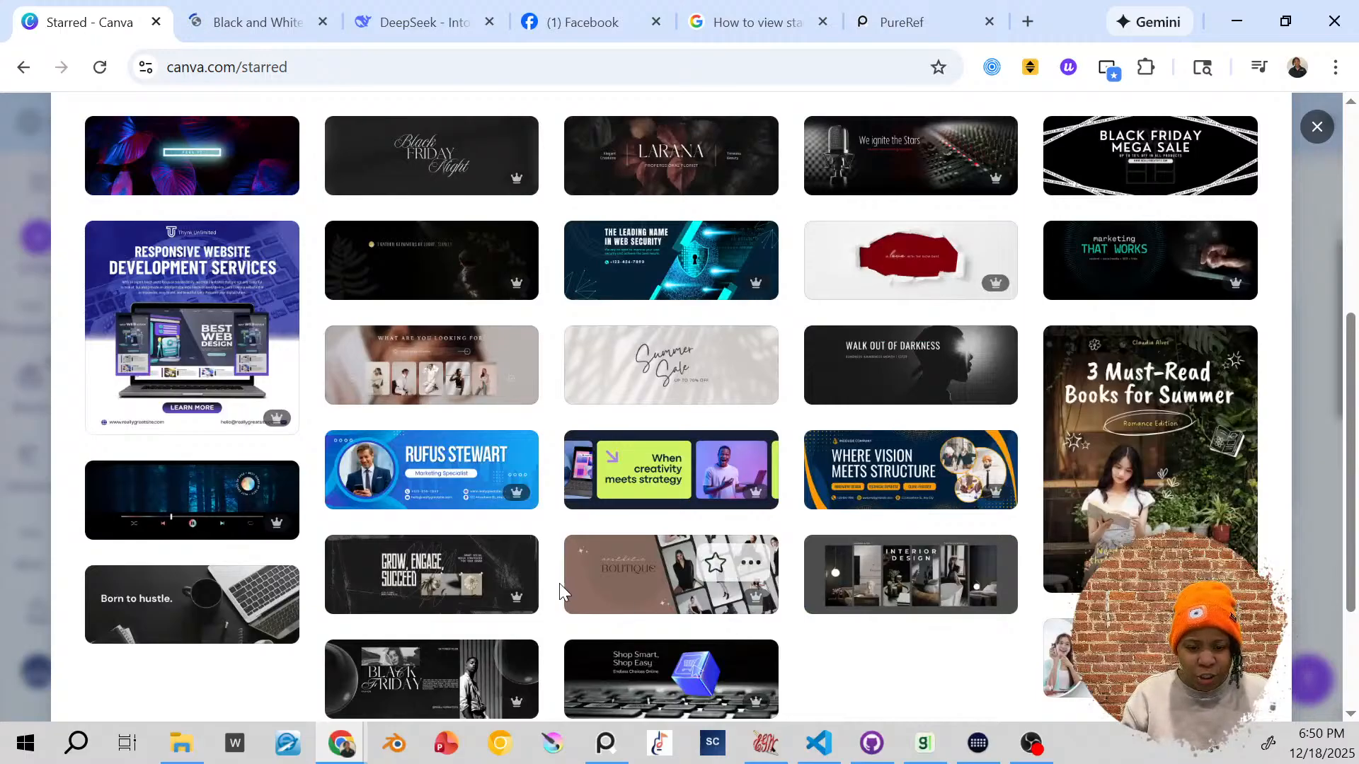
scroll(640, 475, "down", 2)
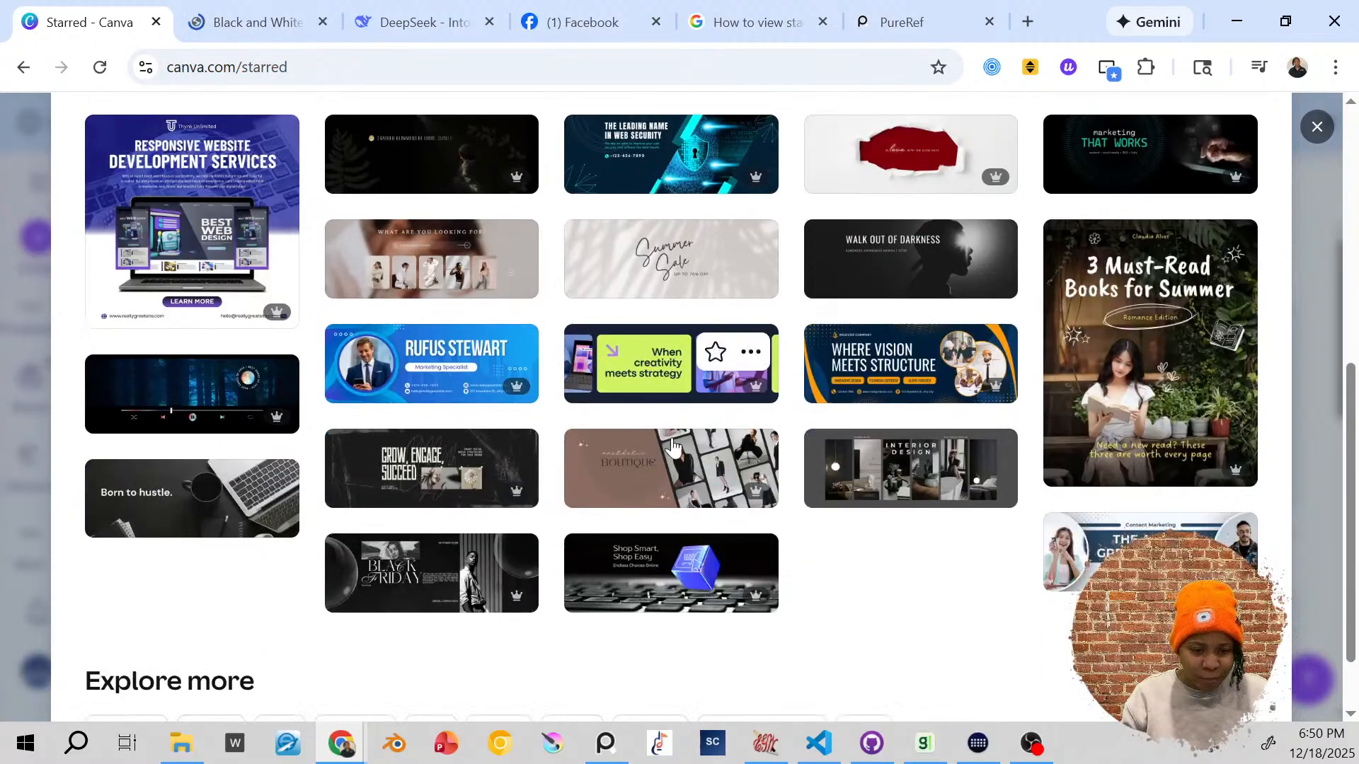
Step: Compare the starred podcast cover template's preview with its editable copy, including the similar designs below the preview
scroll(403, 606, "down", 1)
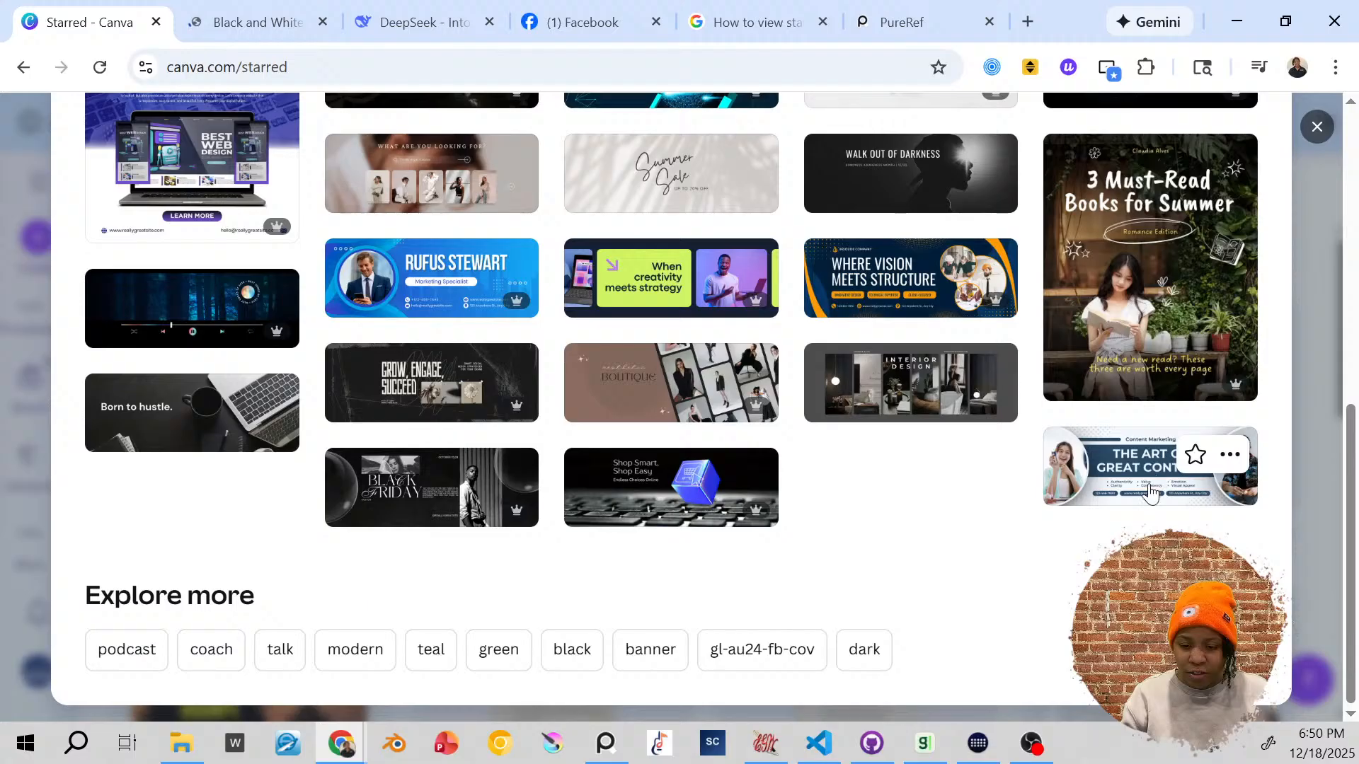
scroll(707, 287, "up", 10)
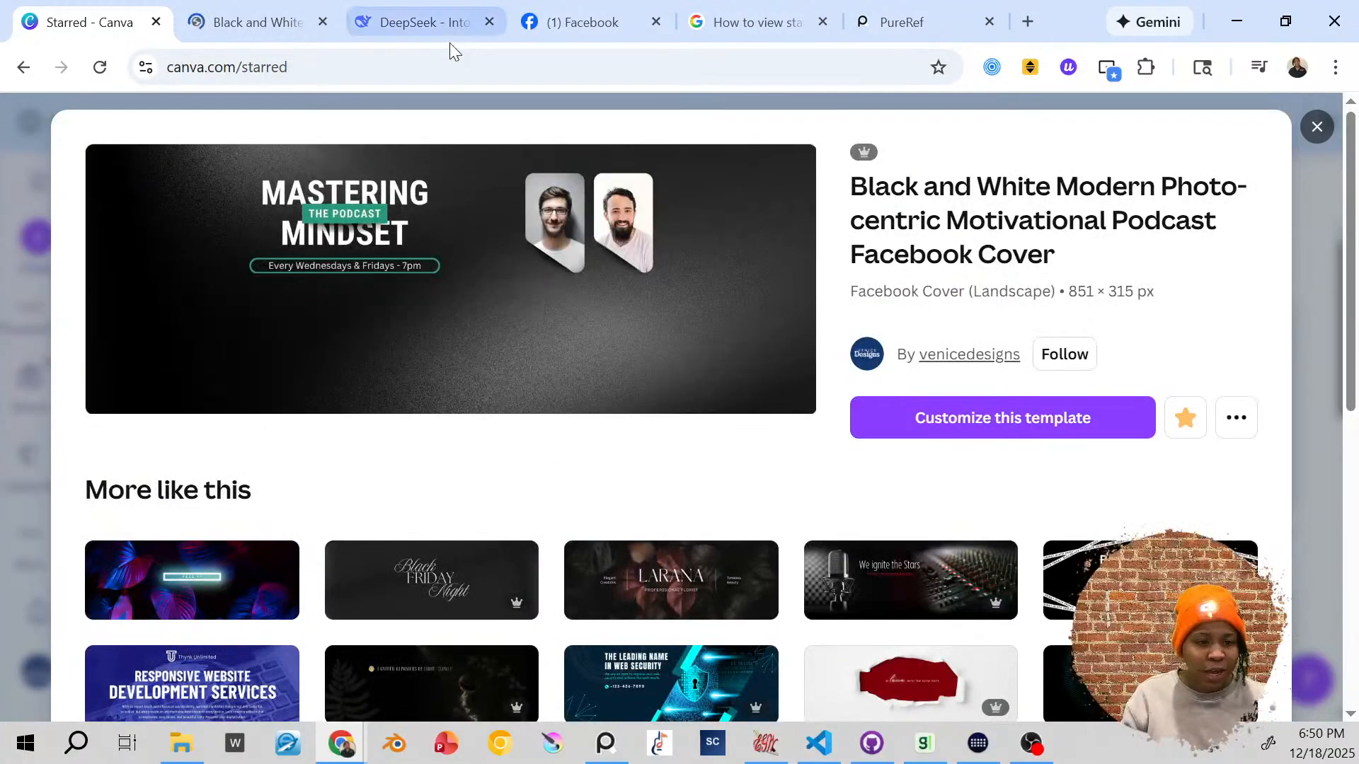
left_click(235, 16)
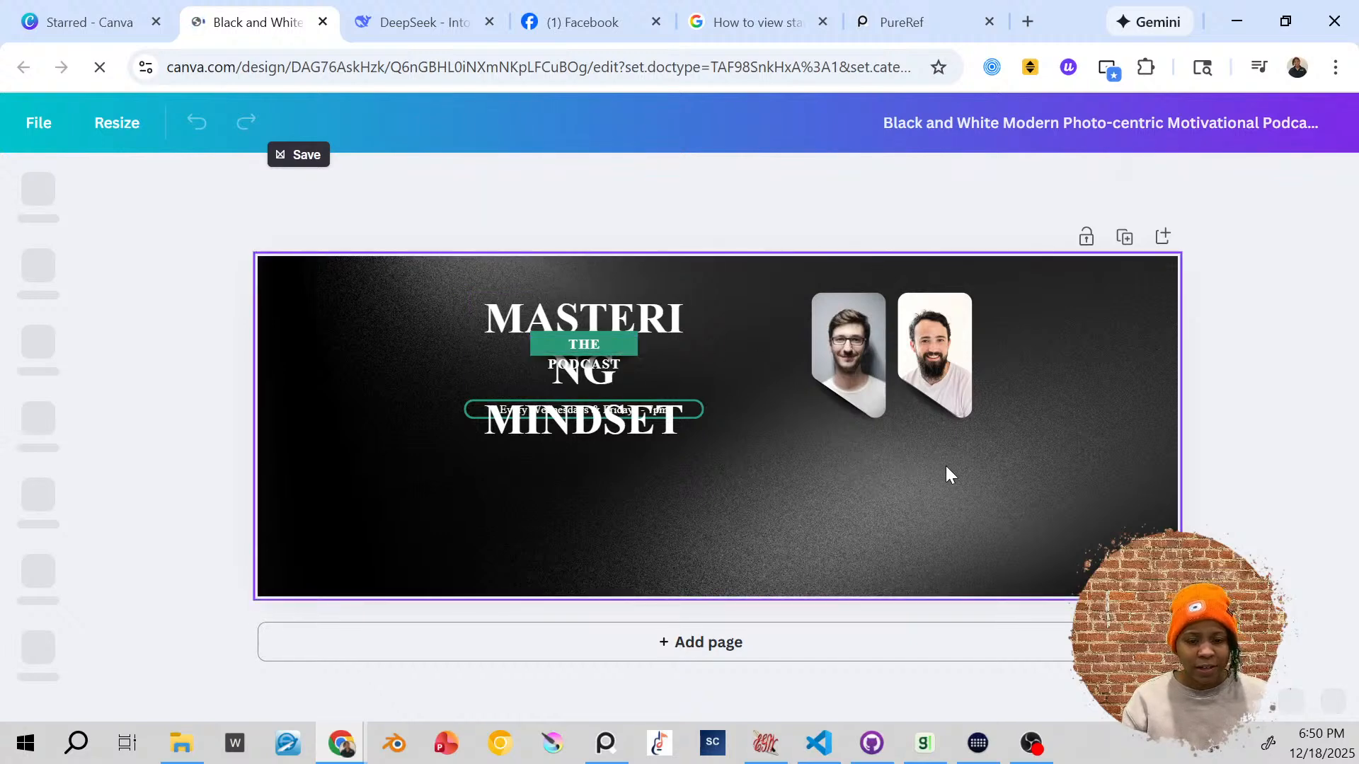
left_click(69, 17)
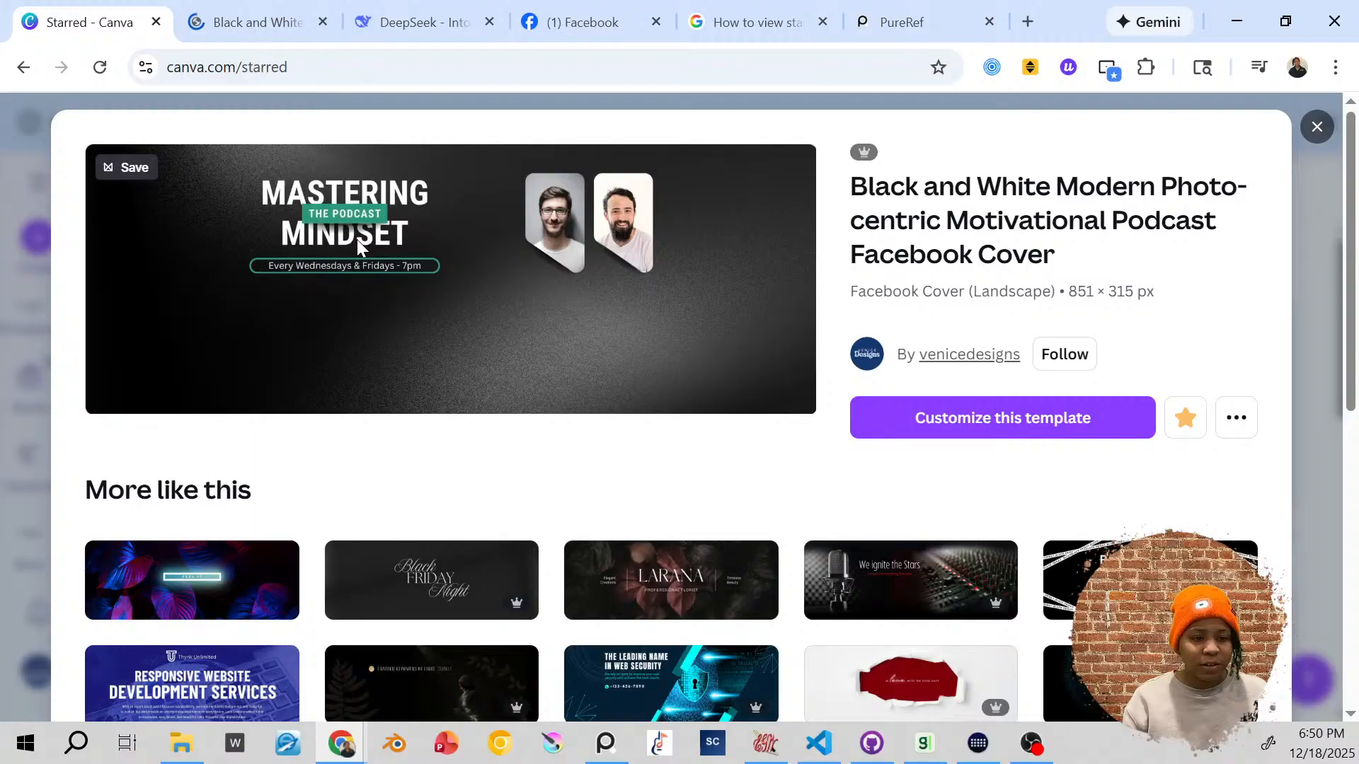
left_click(248, 10)
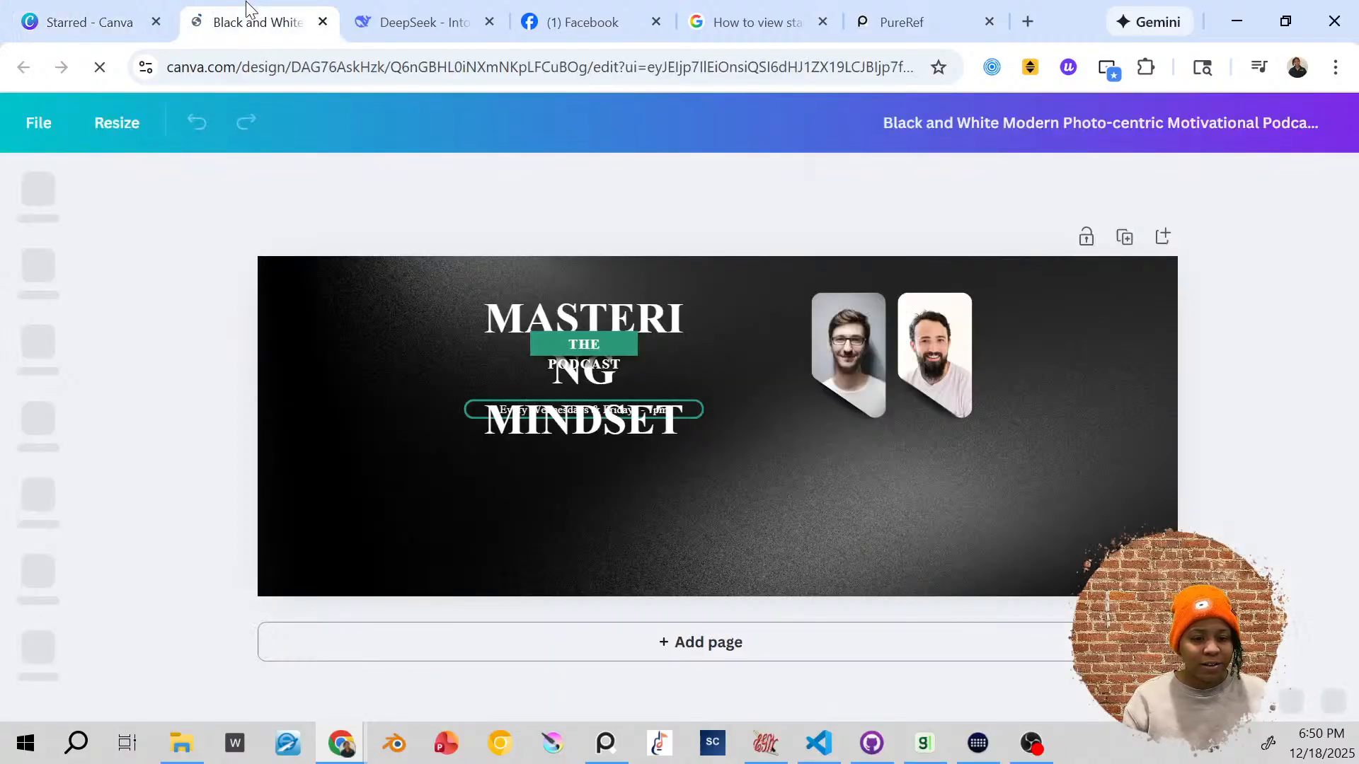
left_click(62, 14)
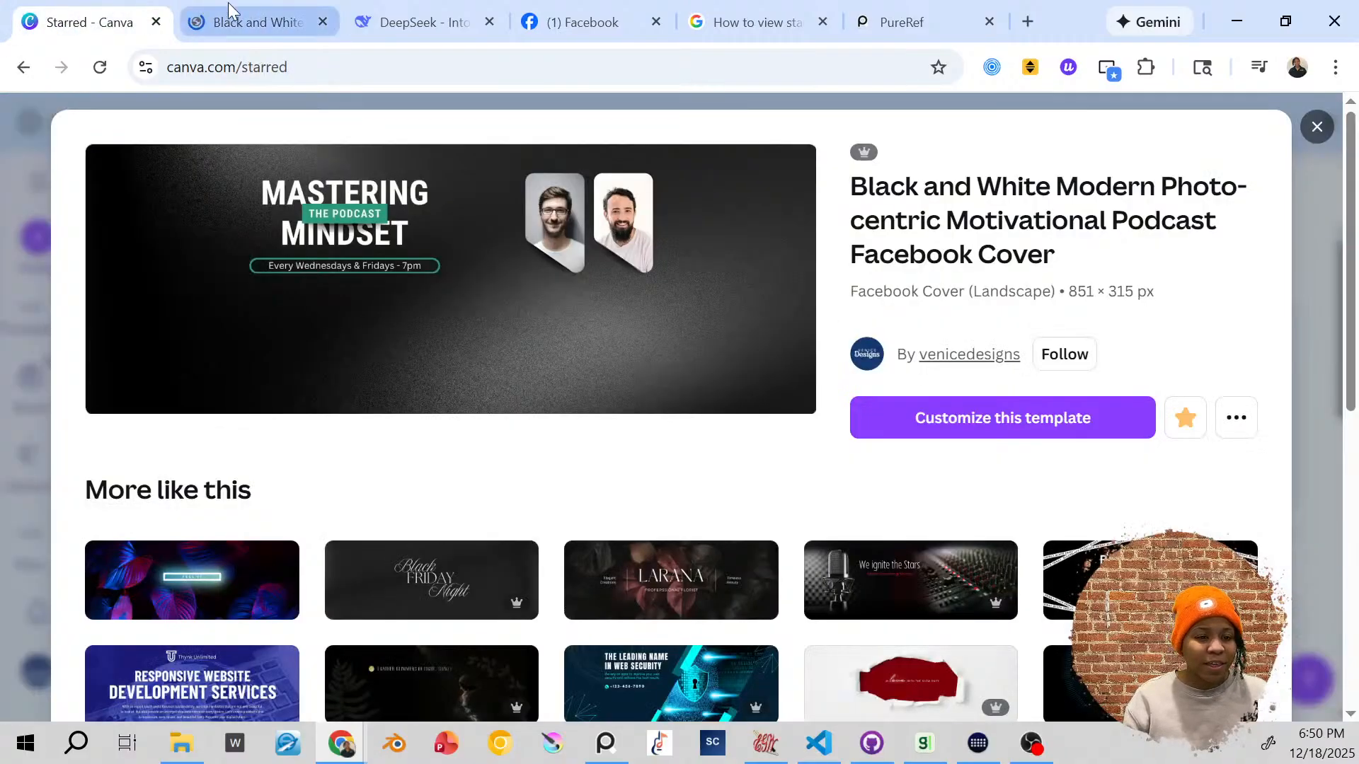
left_click(244, 21)
Step: Widen the text box of the MASTERING MINDSET heading on the cover
left_click(720, 418)
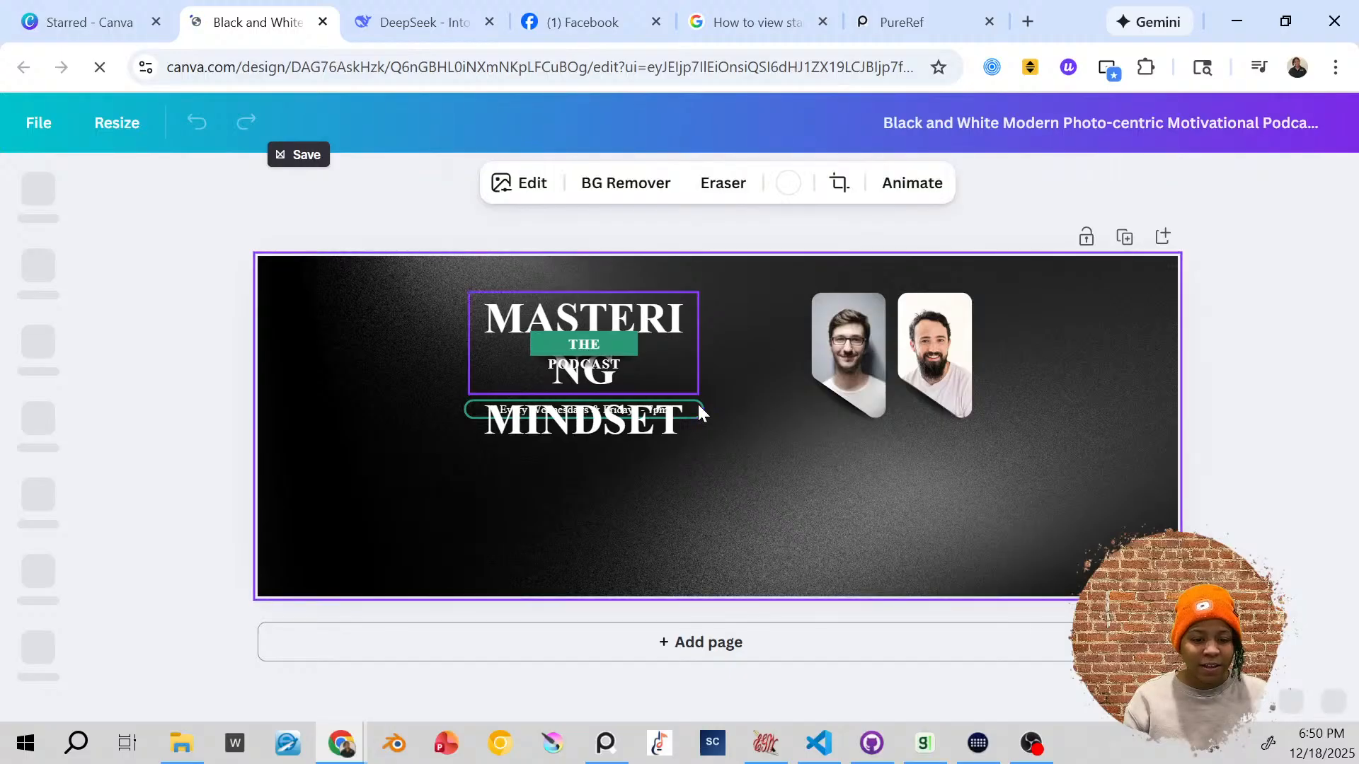
left_click(698, 409)
left_click(700, 425)
left_click(694, 418)
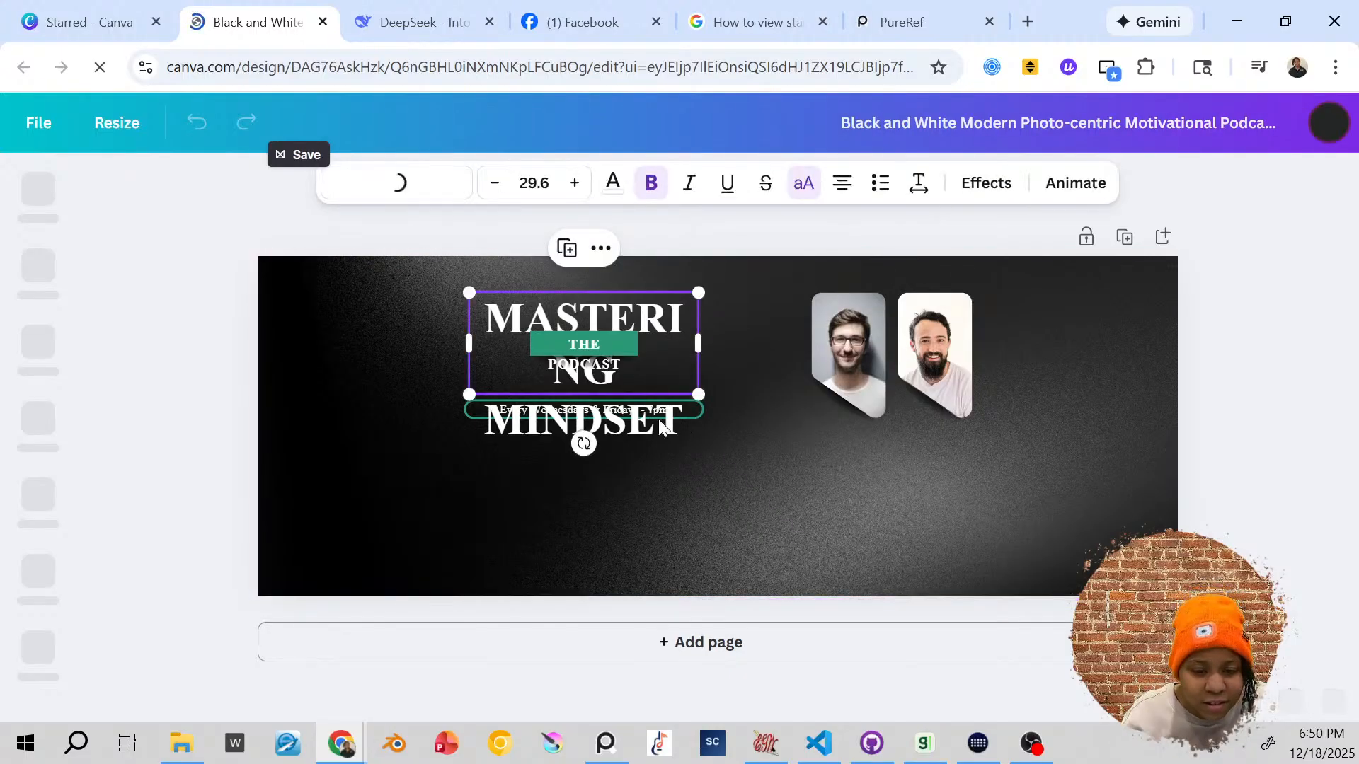
left_click(653, 427)
left_click(706, 402)
left_click(681, 359)
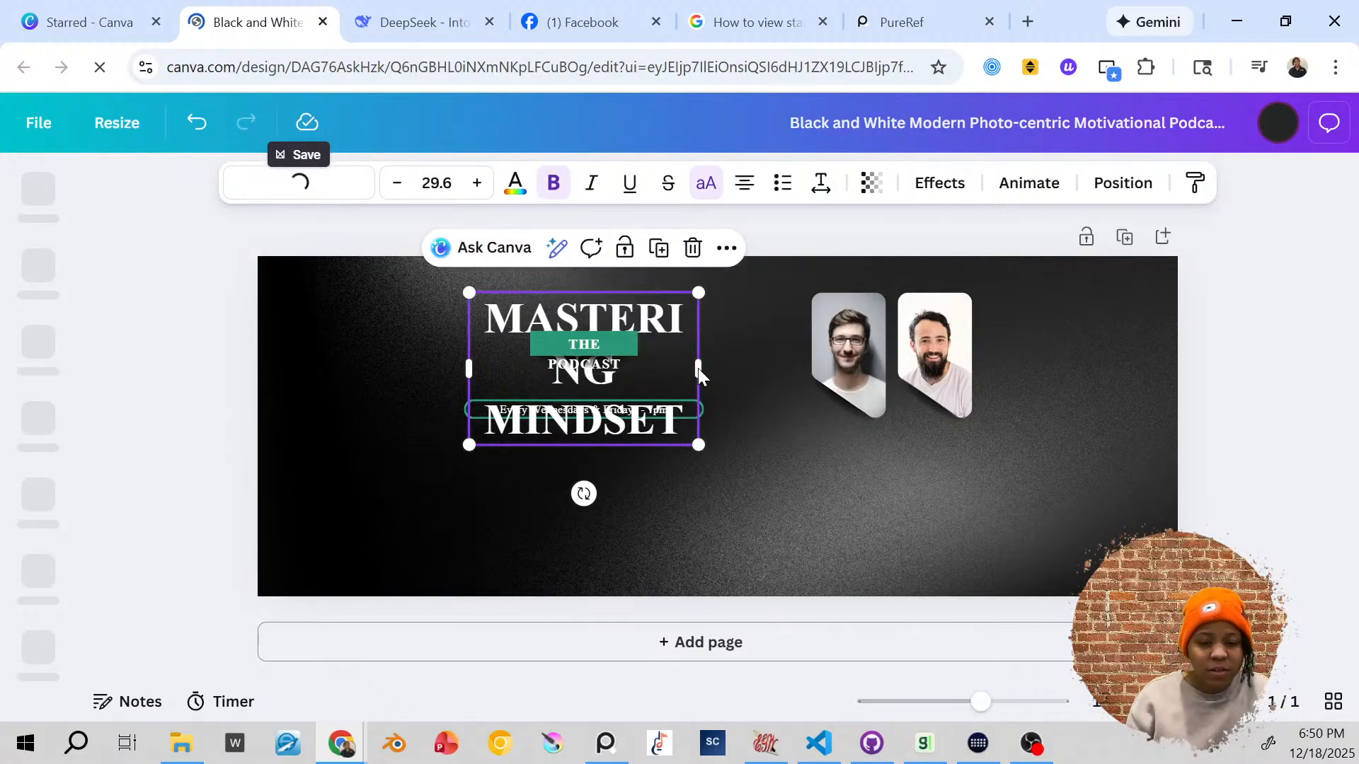
left_click_drag(698, 368, 734, 362)
key("ctrl+z")
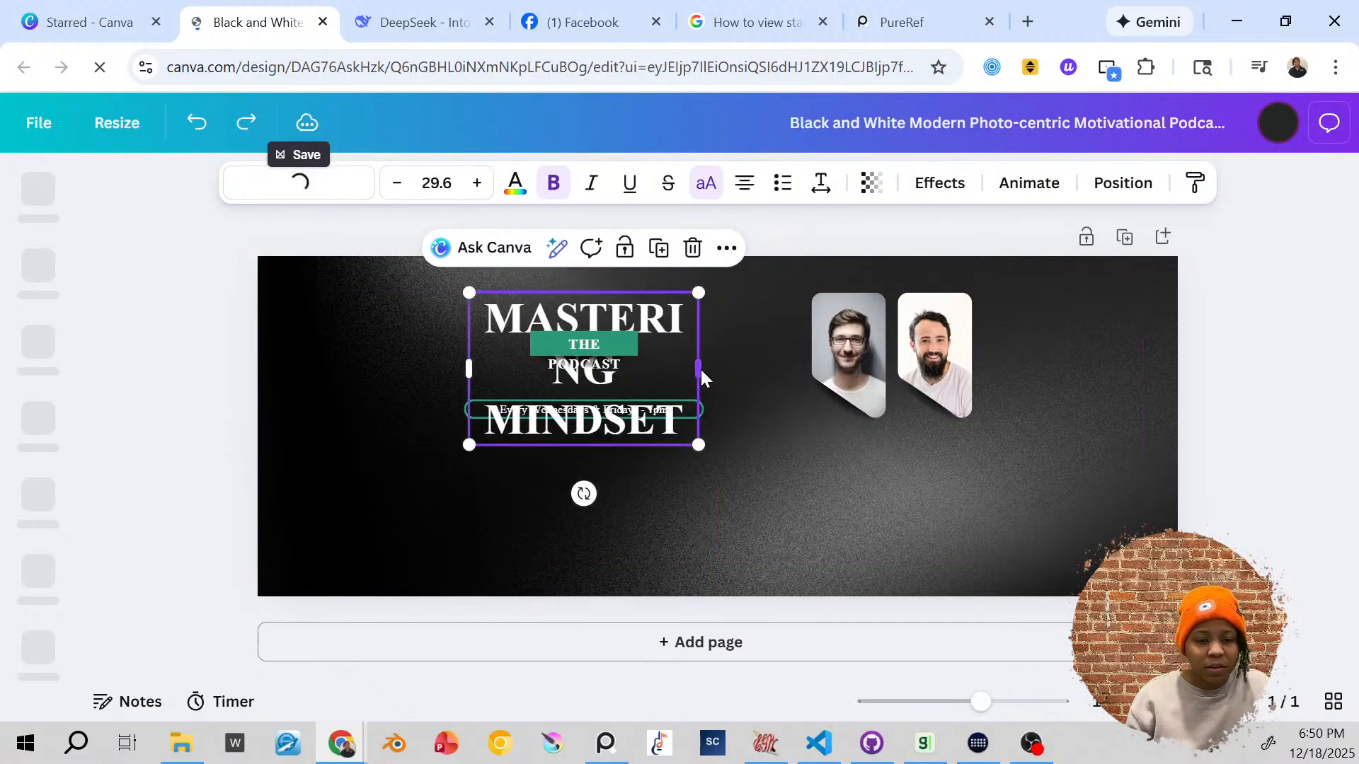
left_click_drag(700, 369, 668, 361)
Step: Compare the editable cover's heading layout with the original podcast template preview
left_click(128, 10)
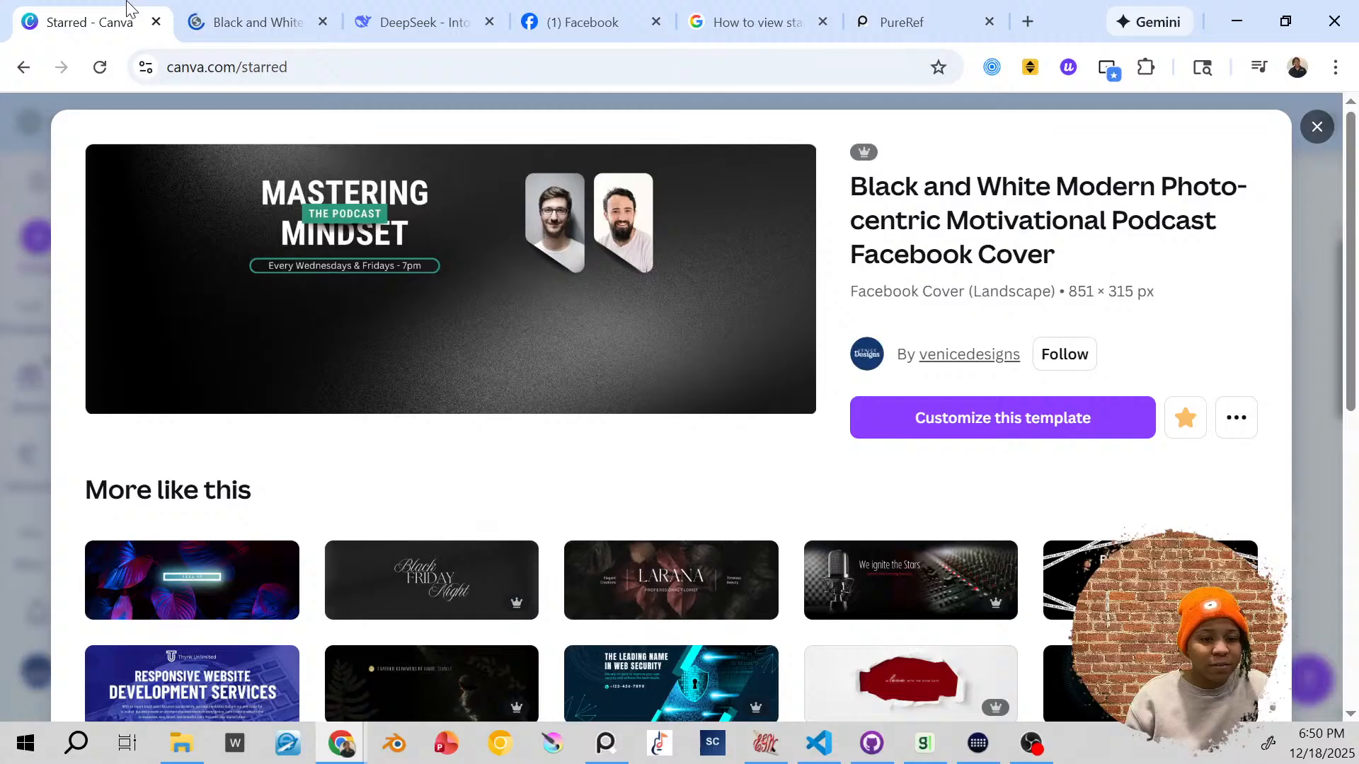
left_click(233, 21)
left_click(114, 10)
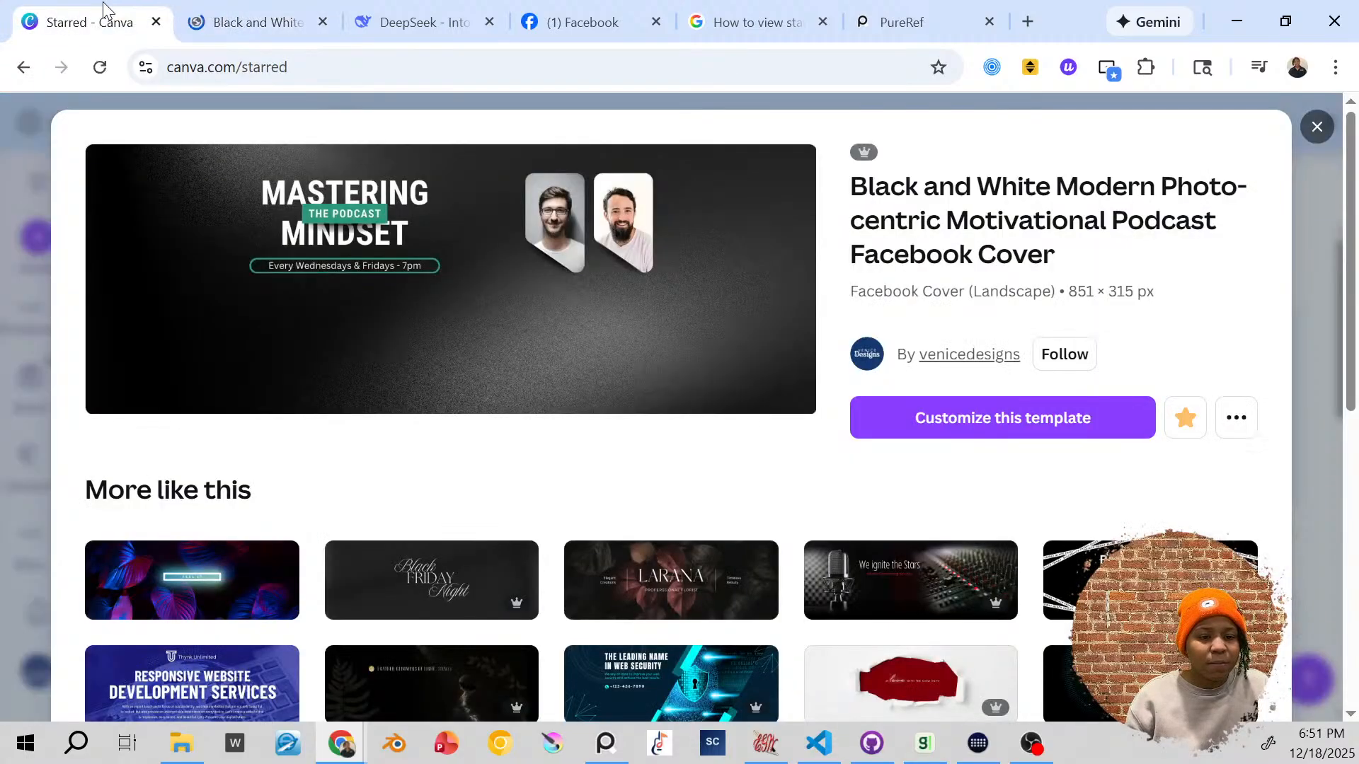
left_click(296, 10)
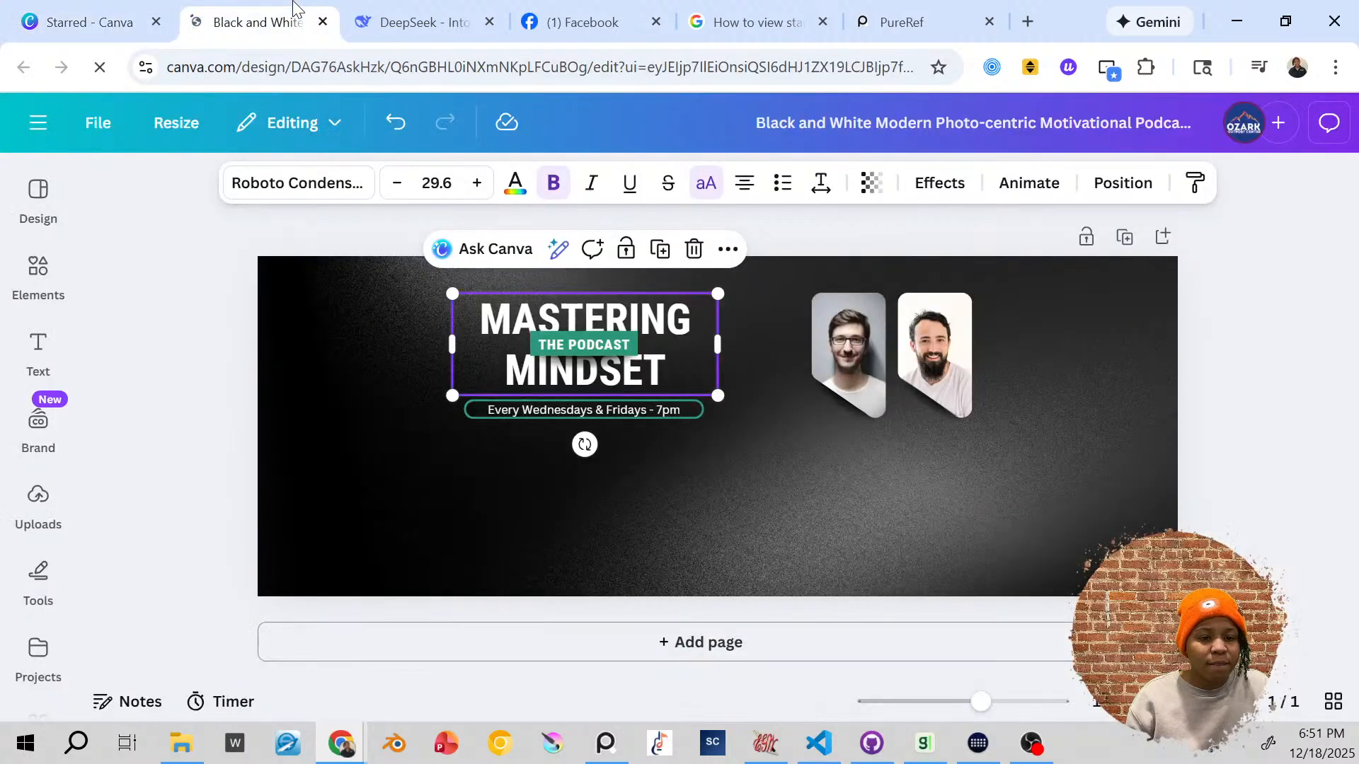
left_click(775, 485)
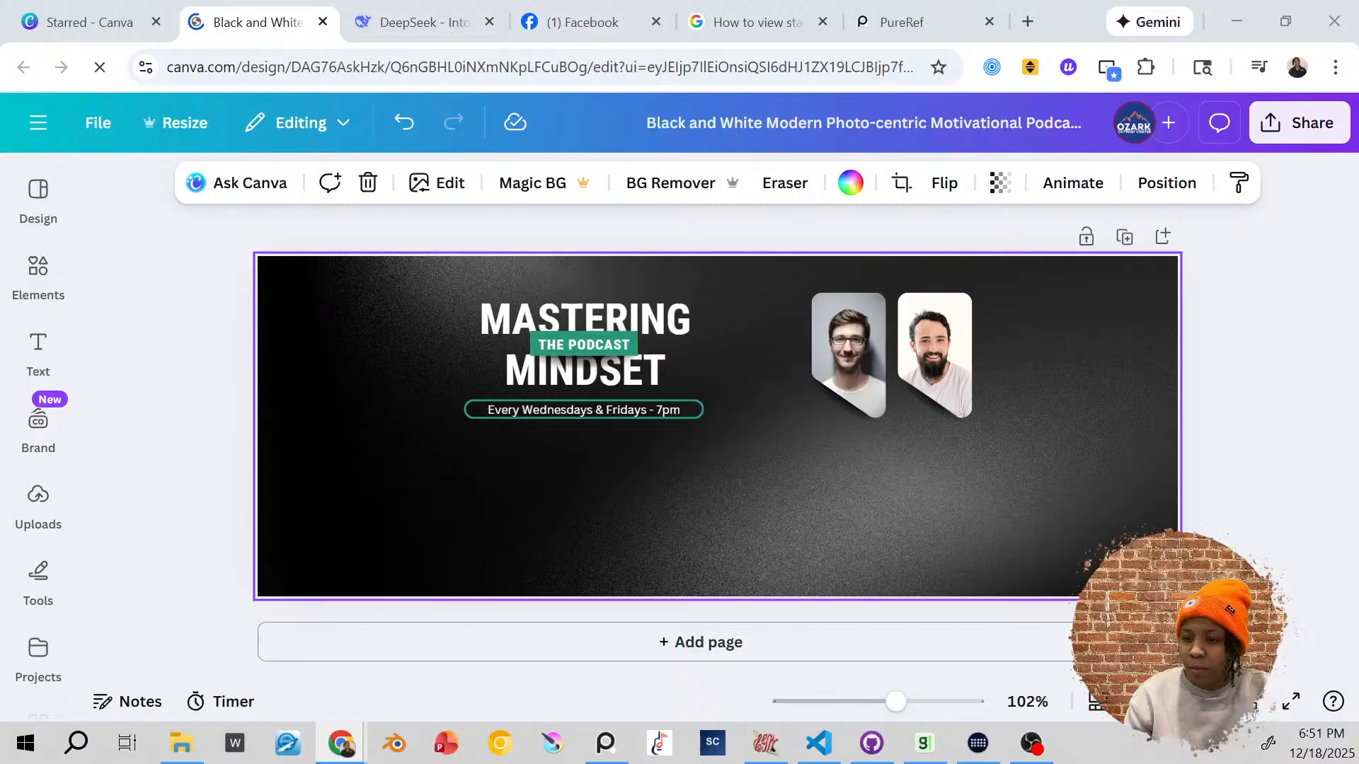
left_click(1267, 427)
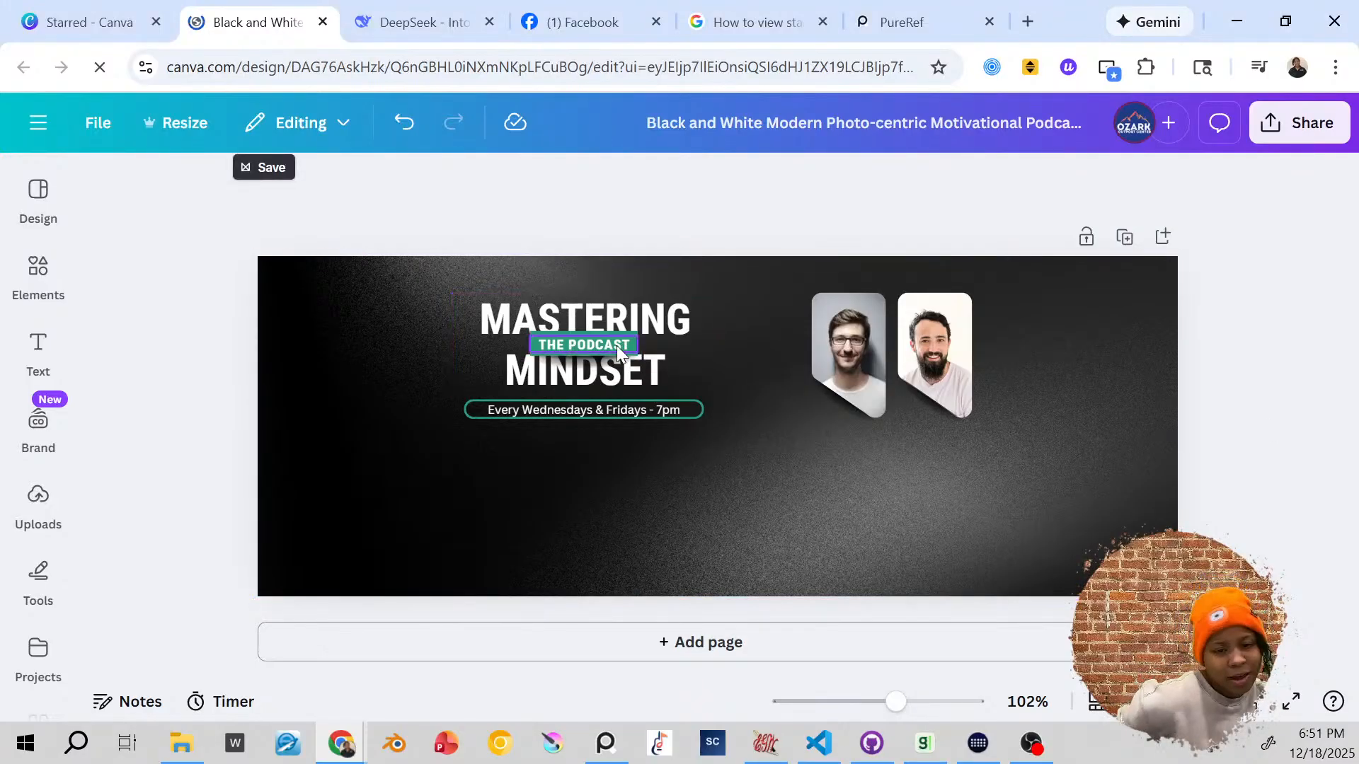
Step: Replace the main heading with "OZARK OUTPOST CENTER" and widen its box so OZARK OUTPOST fits on one line
double_click(605, 309)
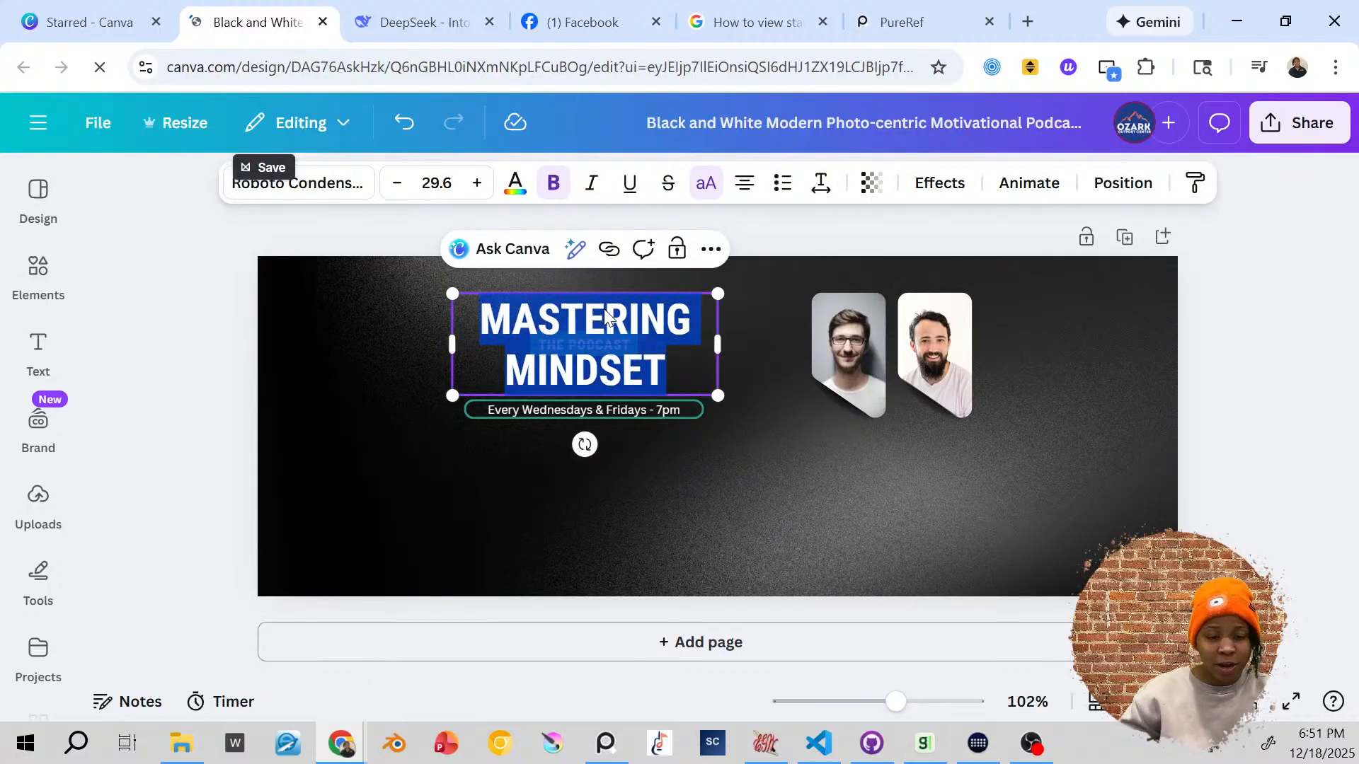
type("O")
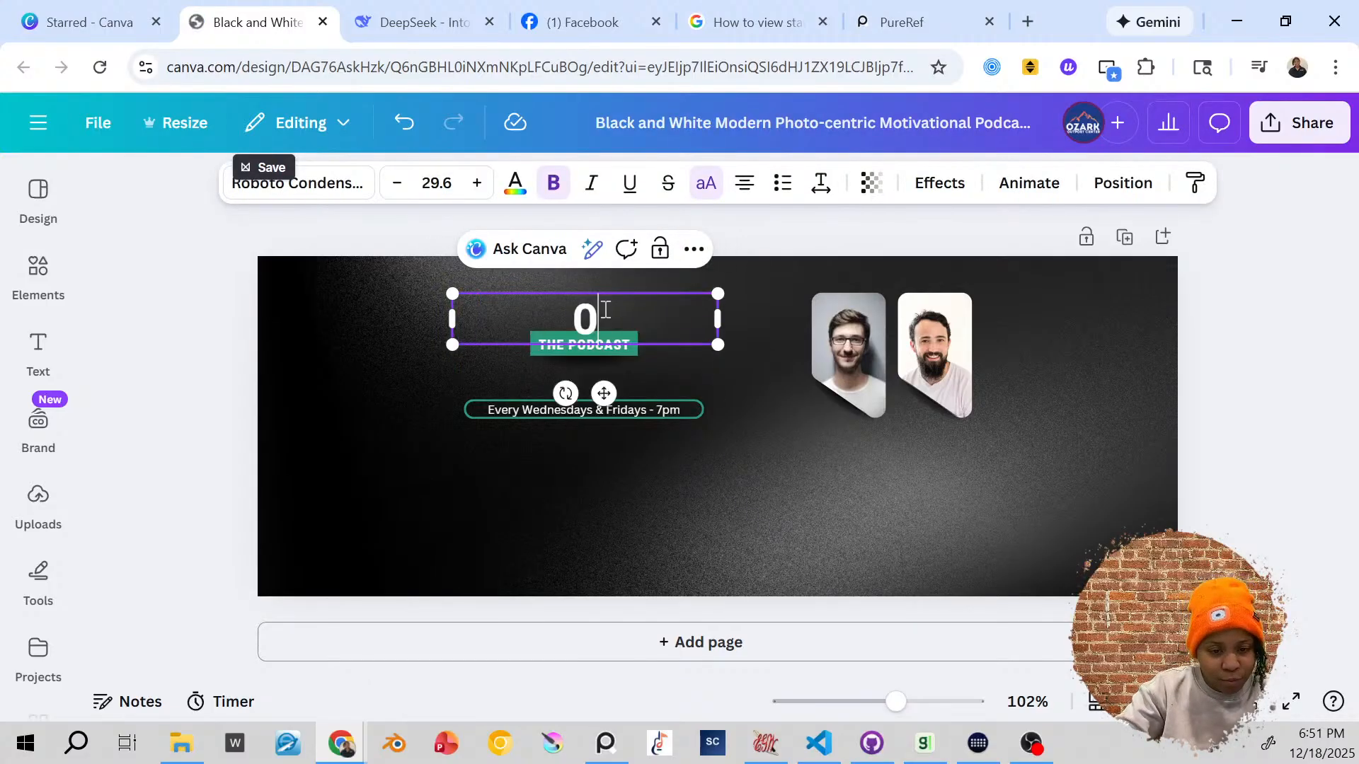
type("ZARK OUTPOST")
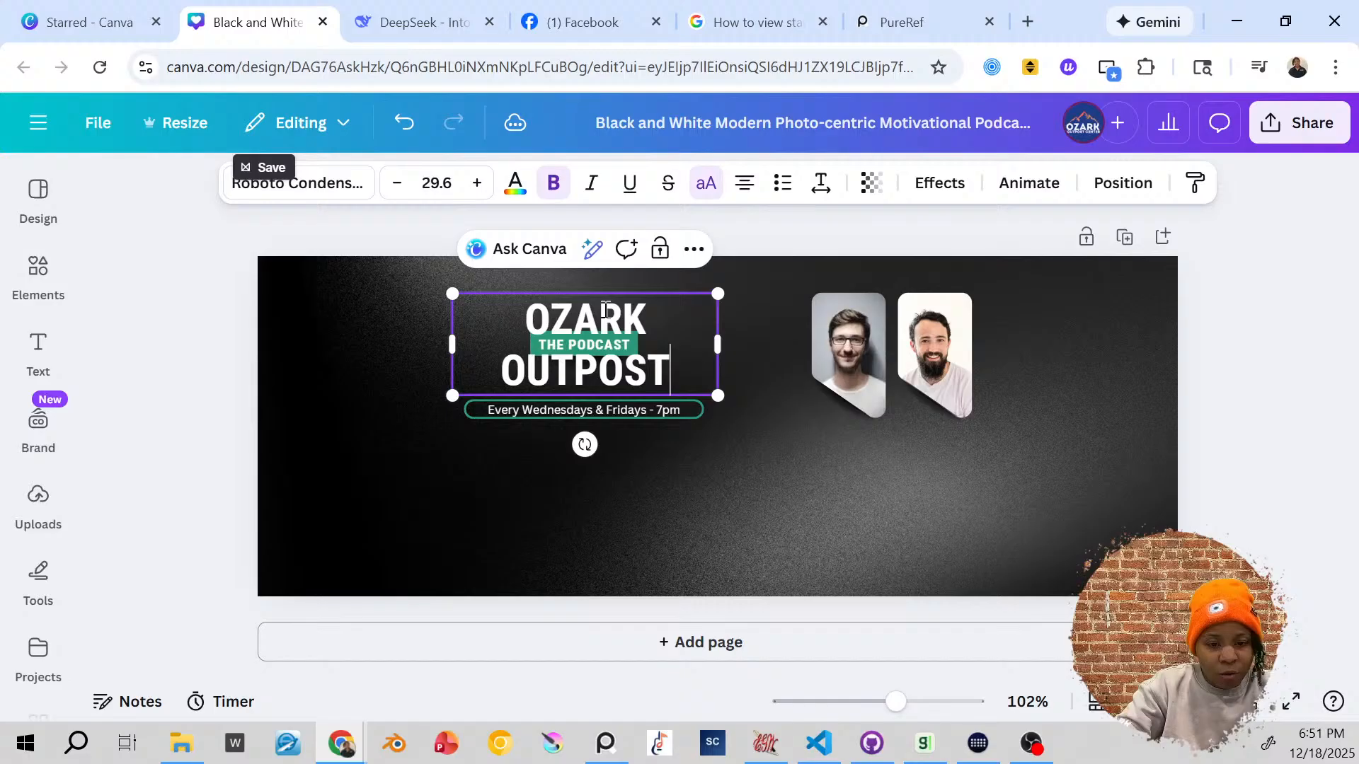
type(" CENTER")
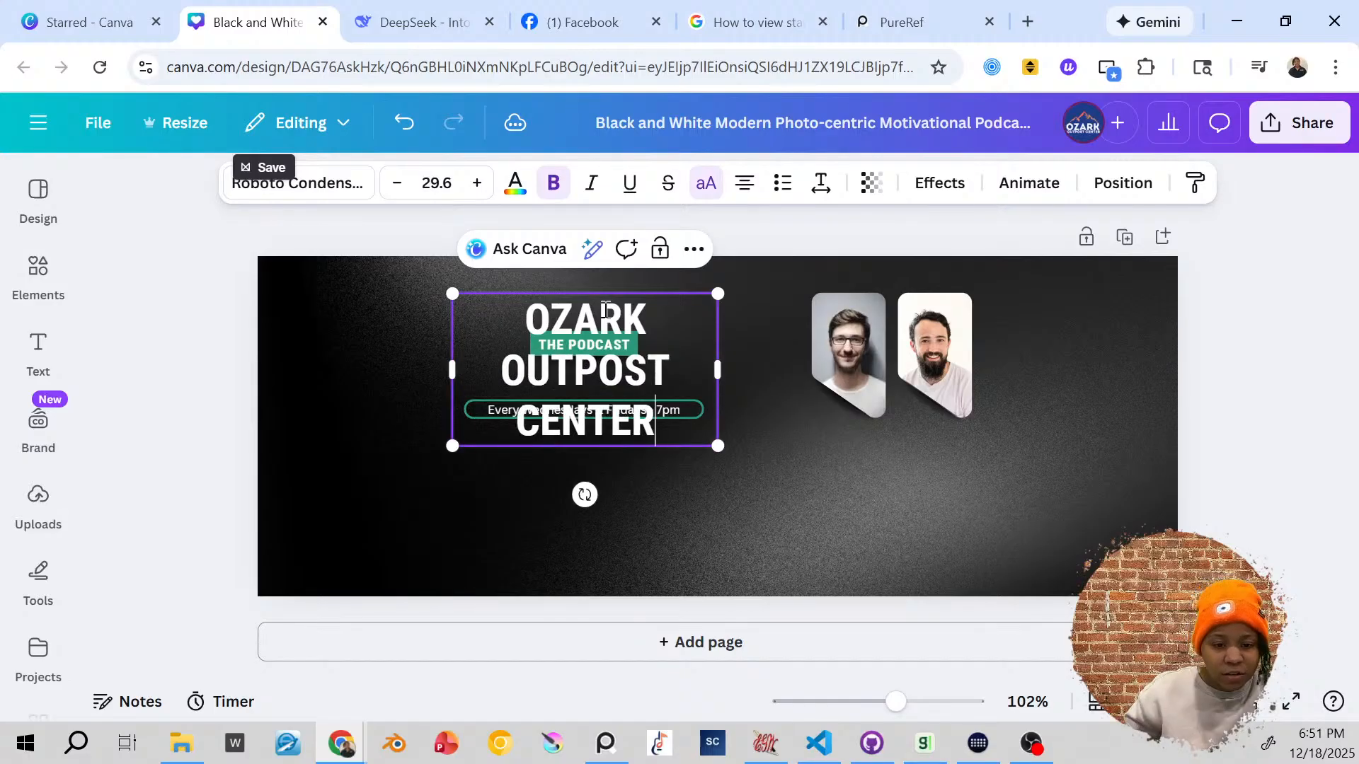
left_click_drag(718, 367, 764, 358)
left_click(810, 456)
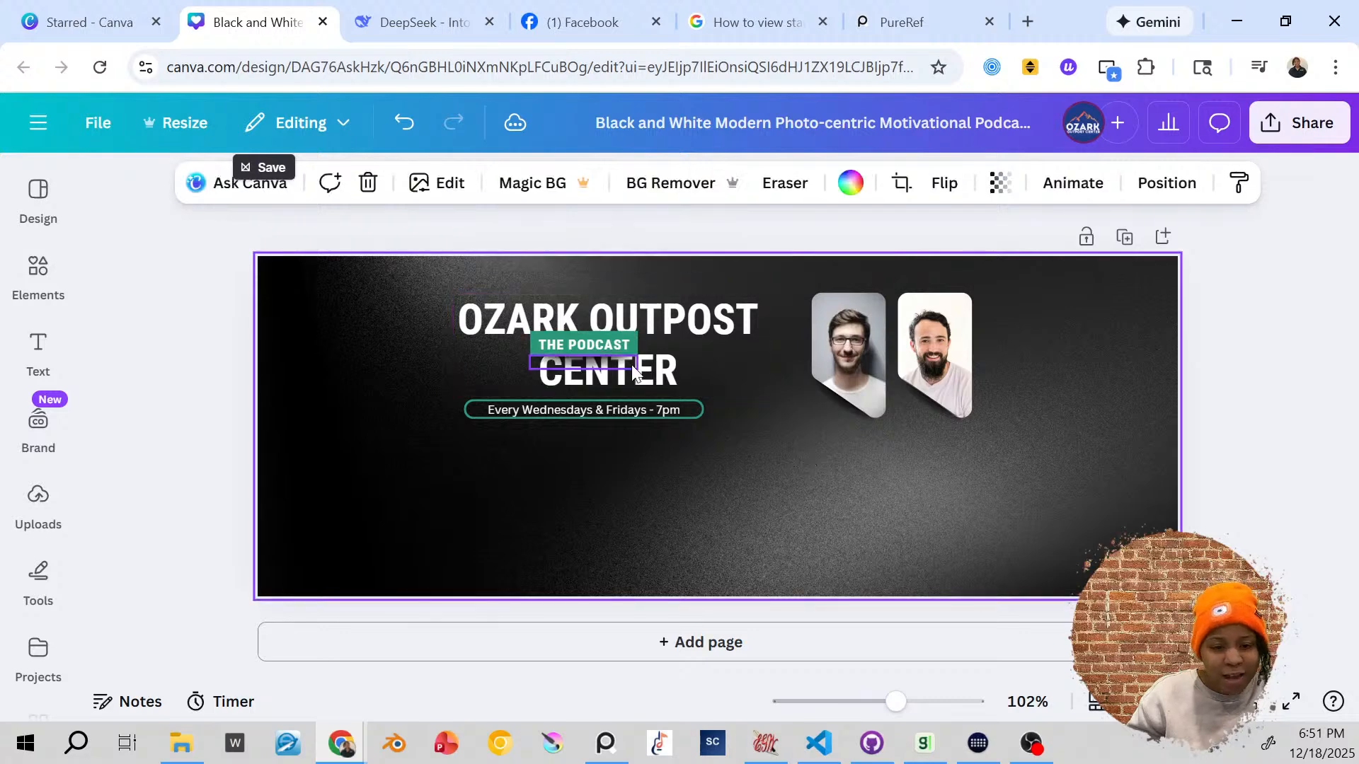
Step: Replace the text THE PODCAST on the green label with "SOLUTIONS"
double_click(572, 345)
type("SOLU")
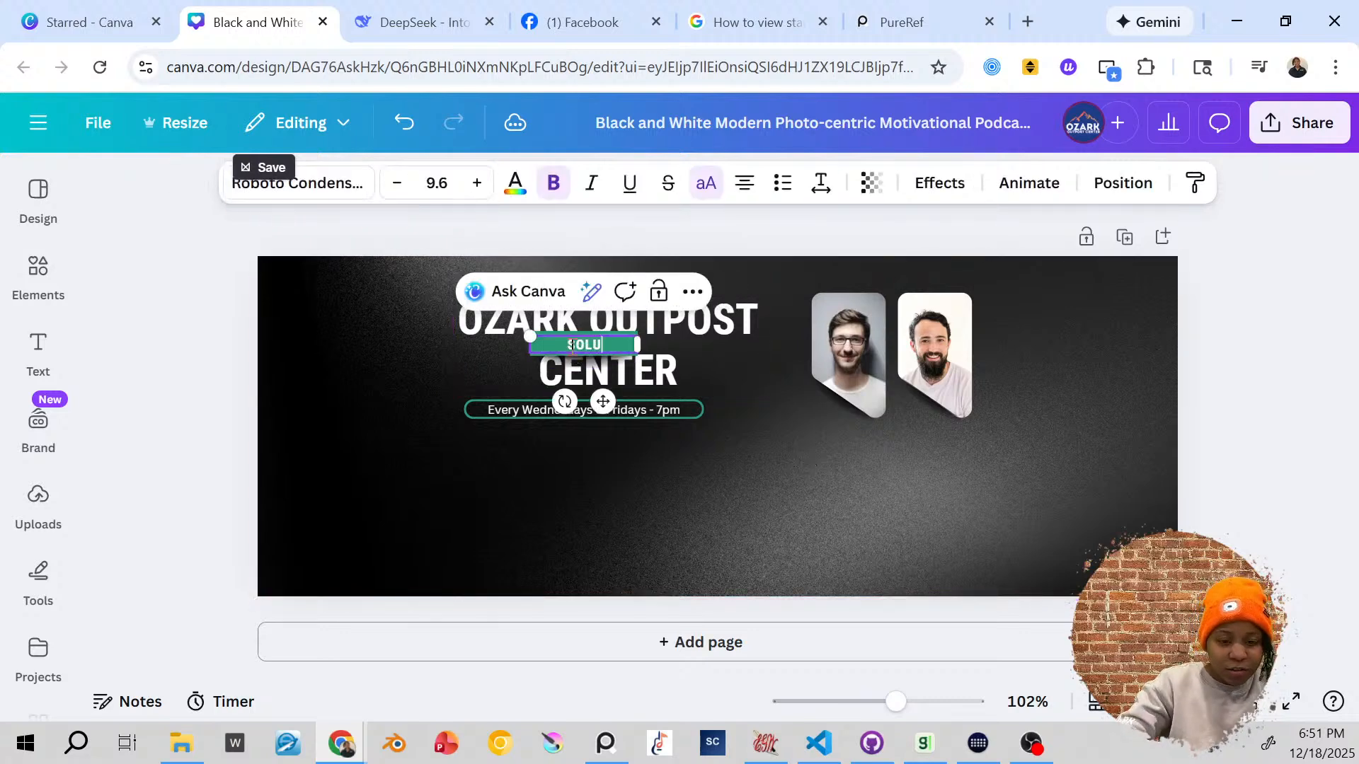
type("TIONS")
key("Escape")
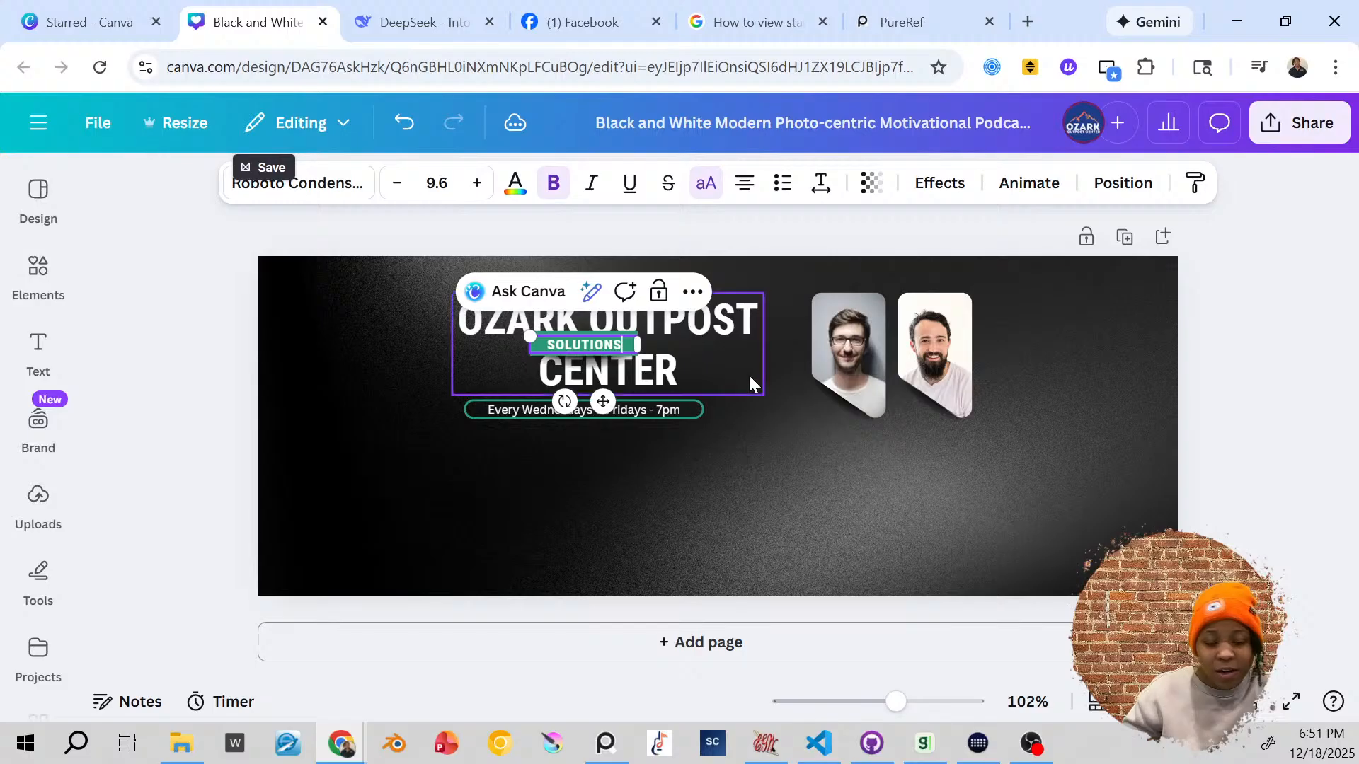
key("Escape")
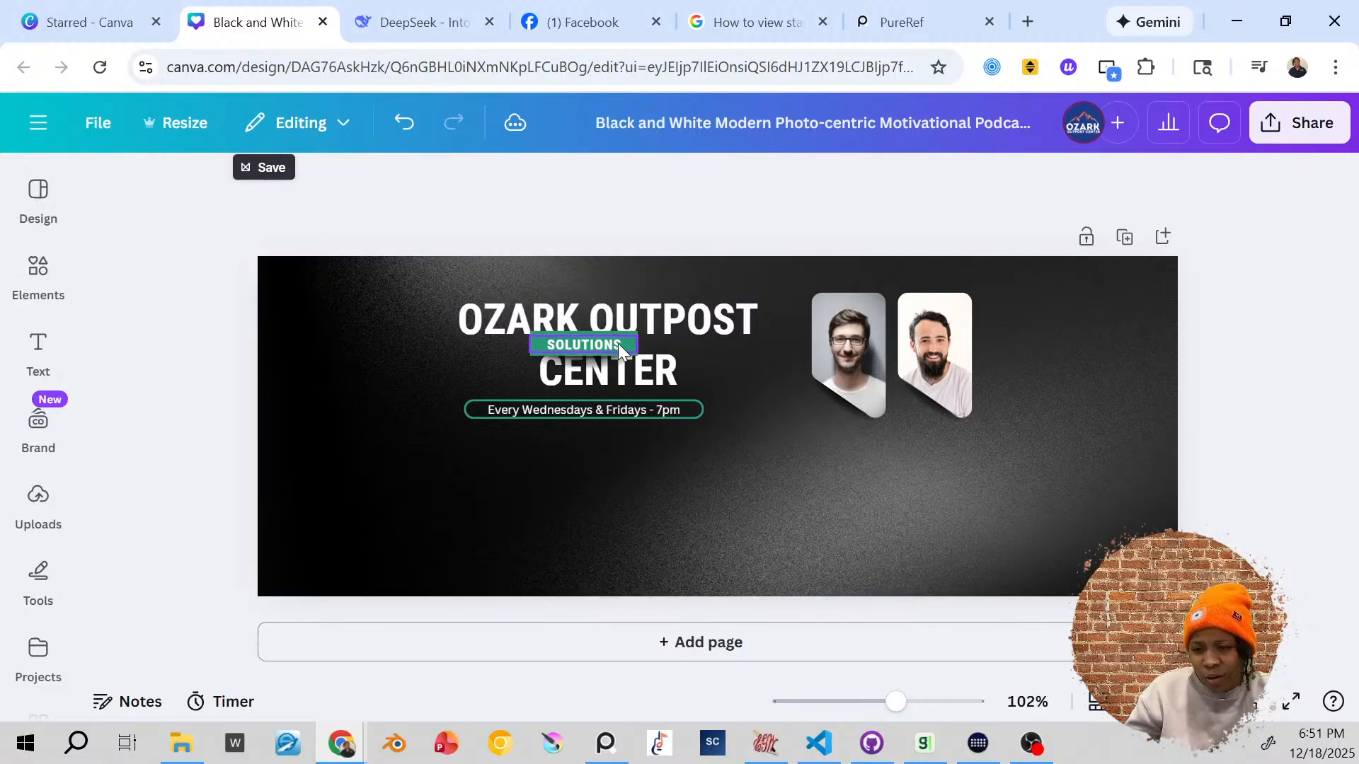
Step: Try to shift the SOLUTIONS text sideways toward the middle of the heading
left_click(617, 344)
left_click_drag(617, 344, 634, 348)
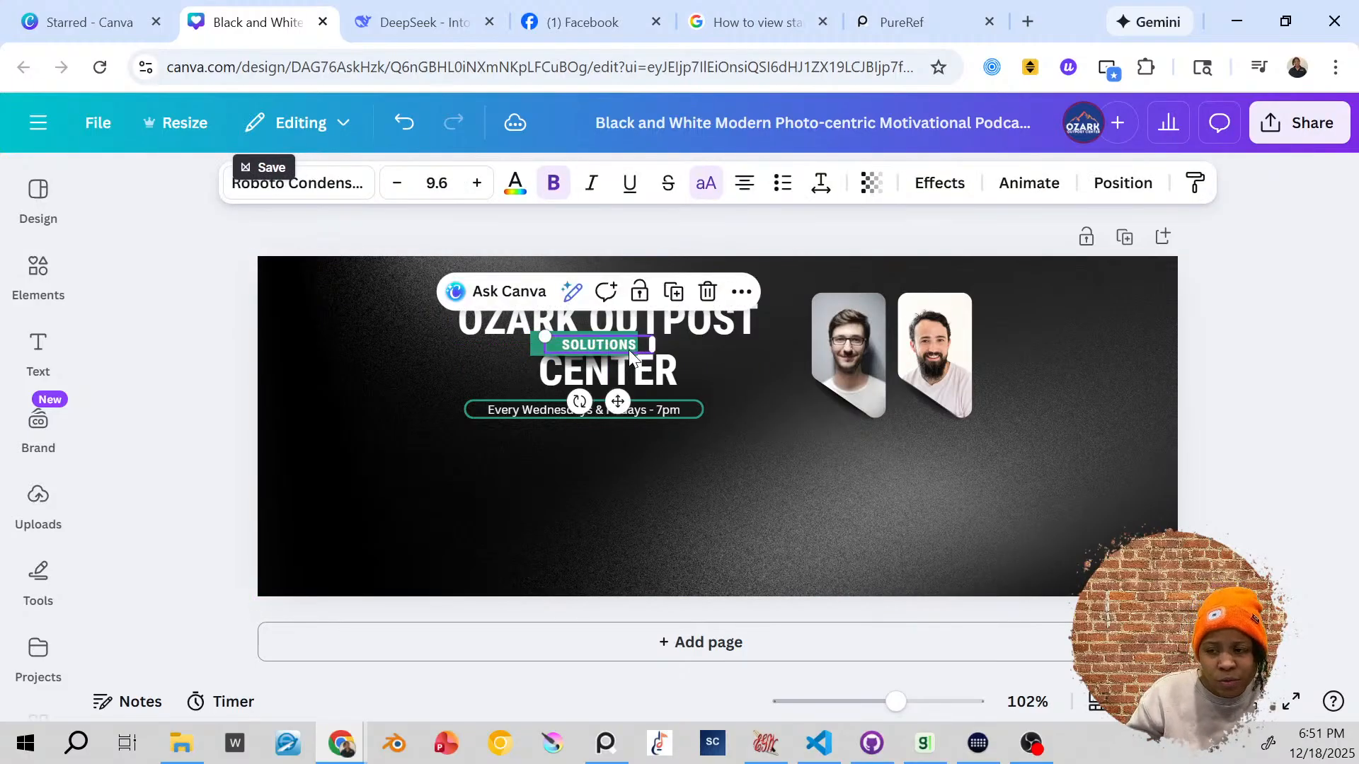
key("ctrl+z")
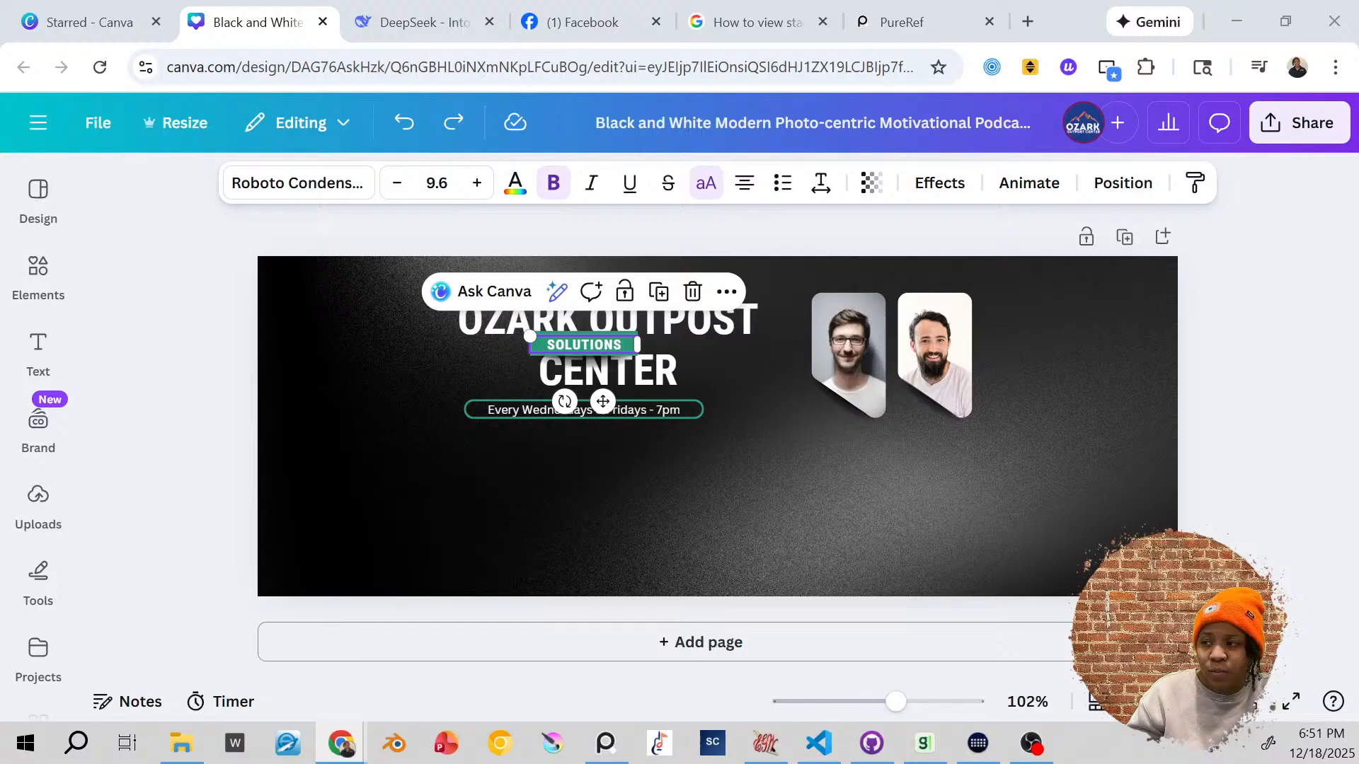
left_click(928, 486)
left_click(571, 414)
left_click_drag(446, 450, 504, 394)
left_click(493, 463)
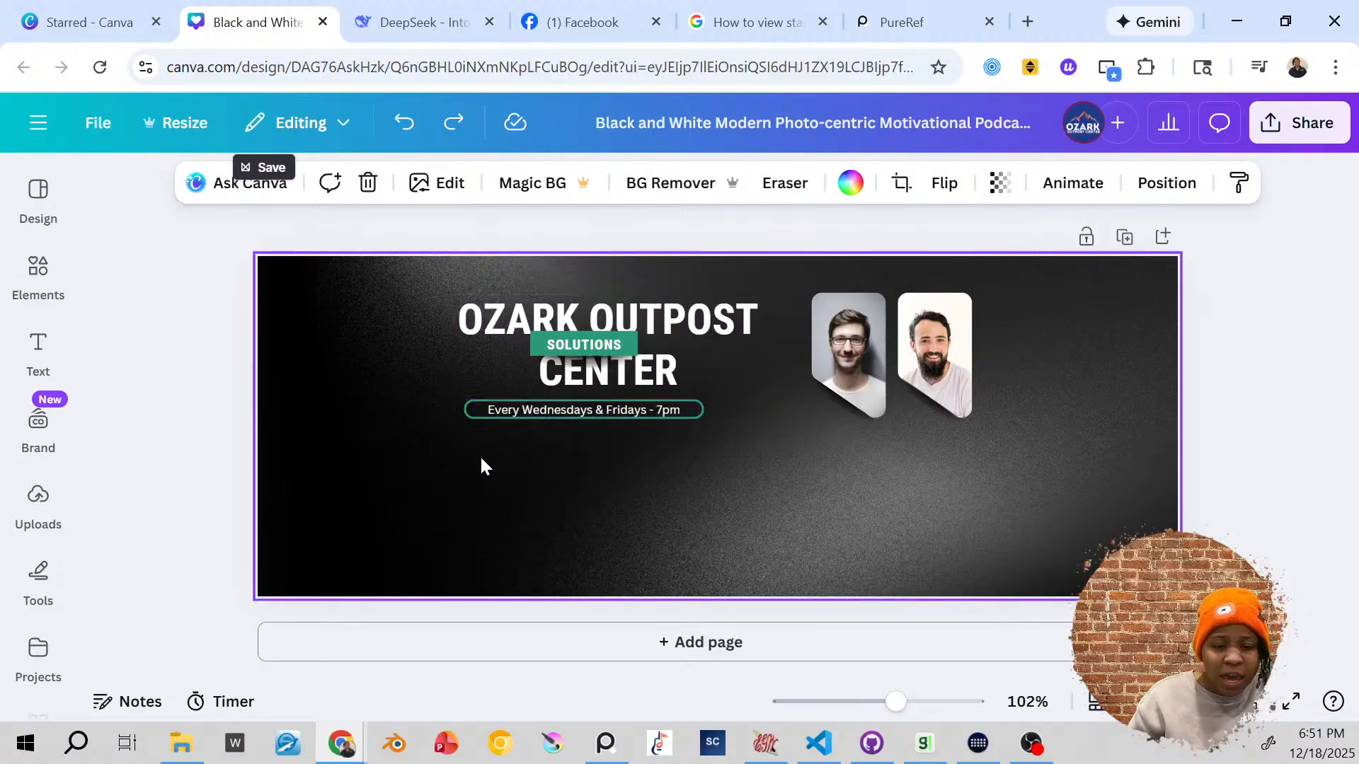
left_click(476, 312)
left_click(477, 312)
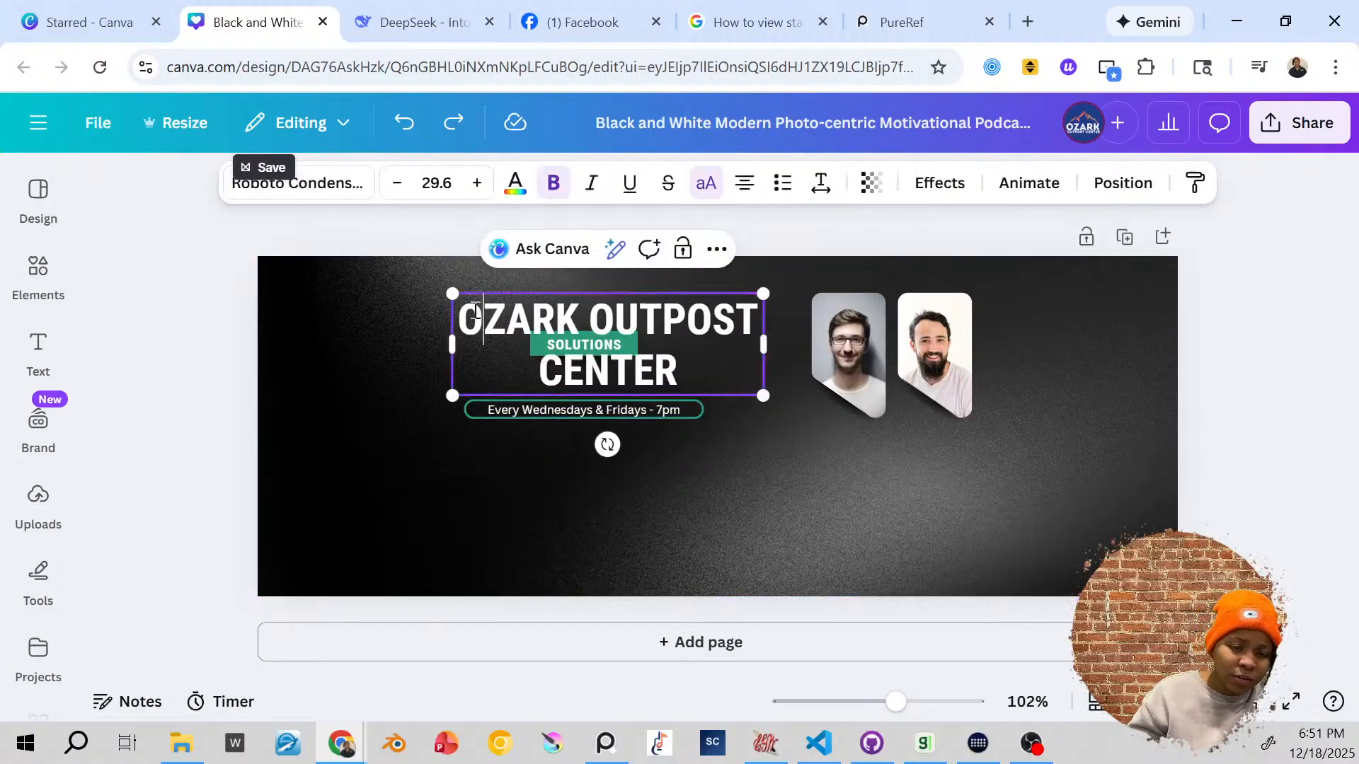
left_click_drag(466, 333, 734, 379)
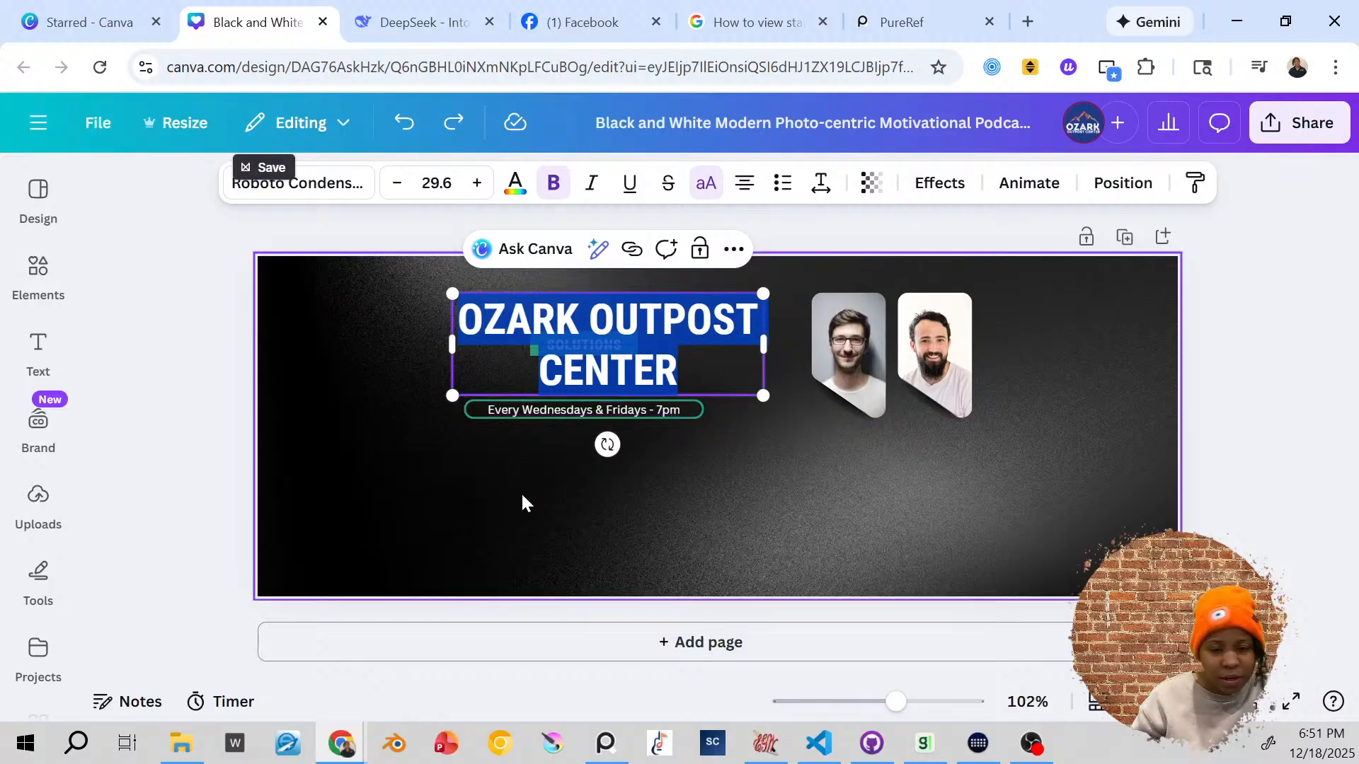
left_click(499, 433)
left_click(549, 335)
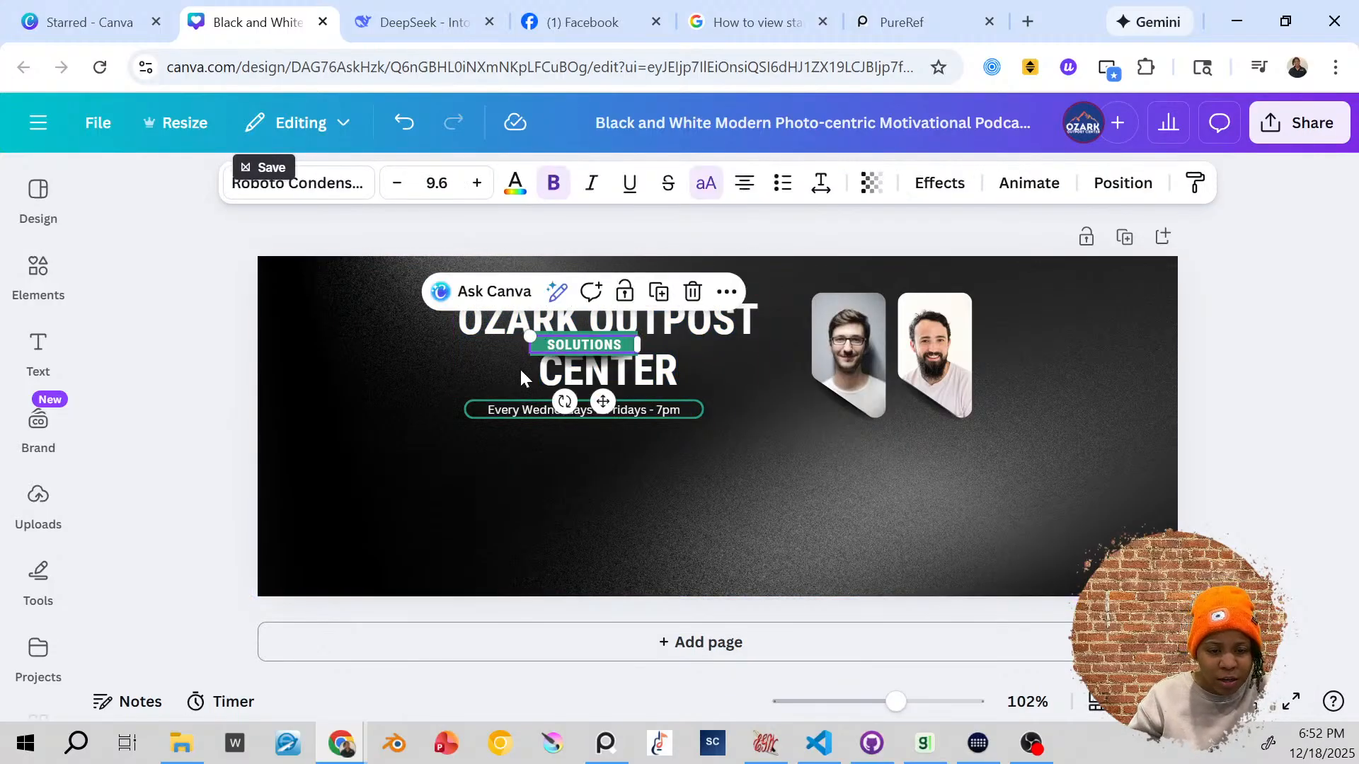
left_click(534, 468)
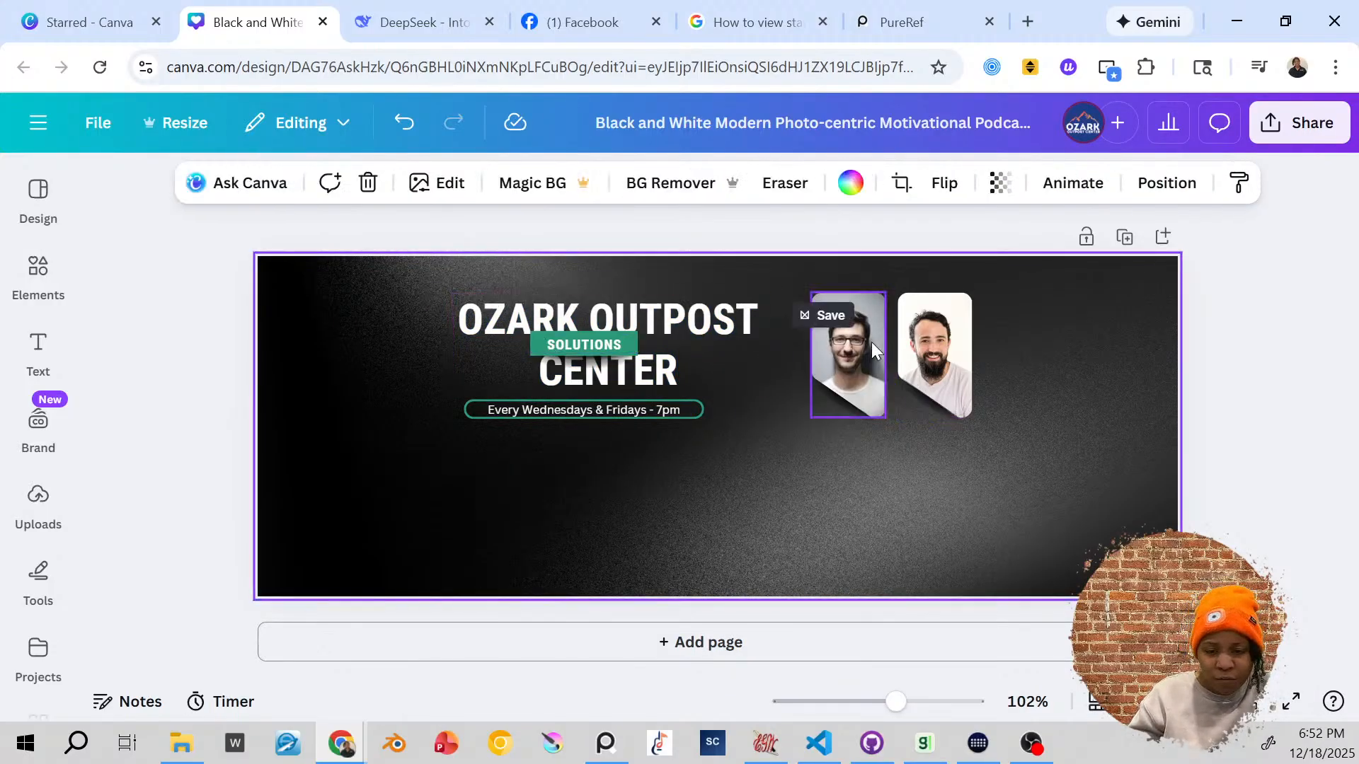
Step: Nudge the portrait of the man with glasses slightly up and away from the bearded man's portrait
left_click(935, 357)
left_click_drag(878, 349, 871, 346)
left_click(926, 349)
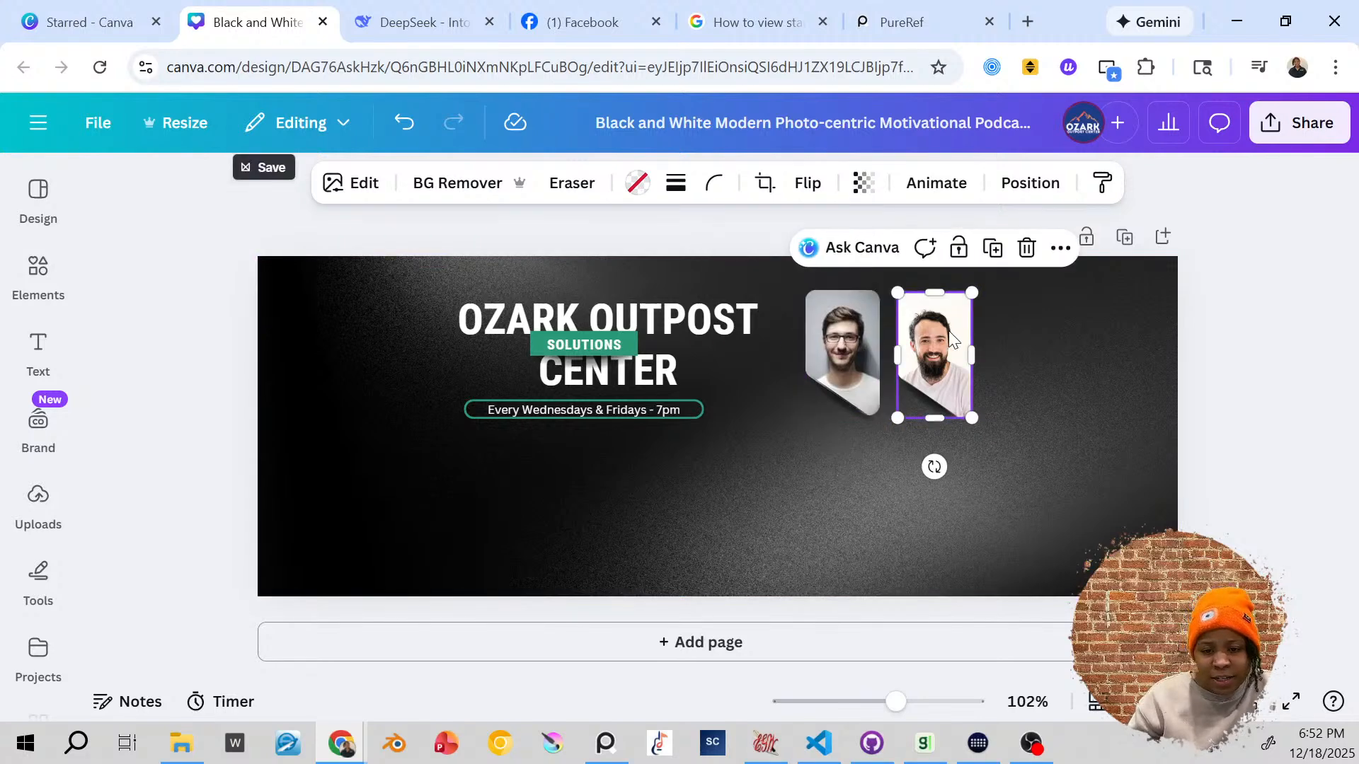
left_click(823, 346)
left_click(939, 375)
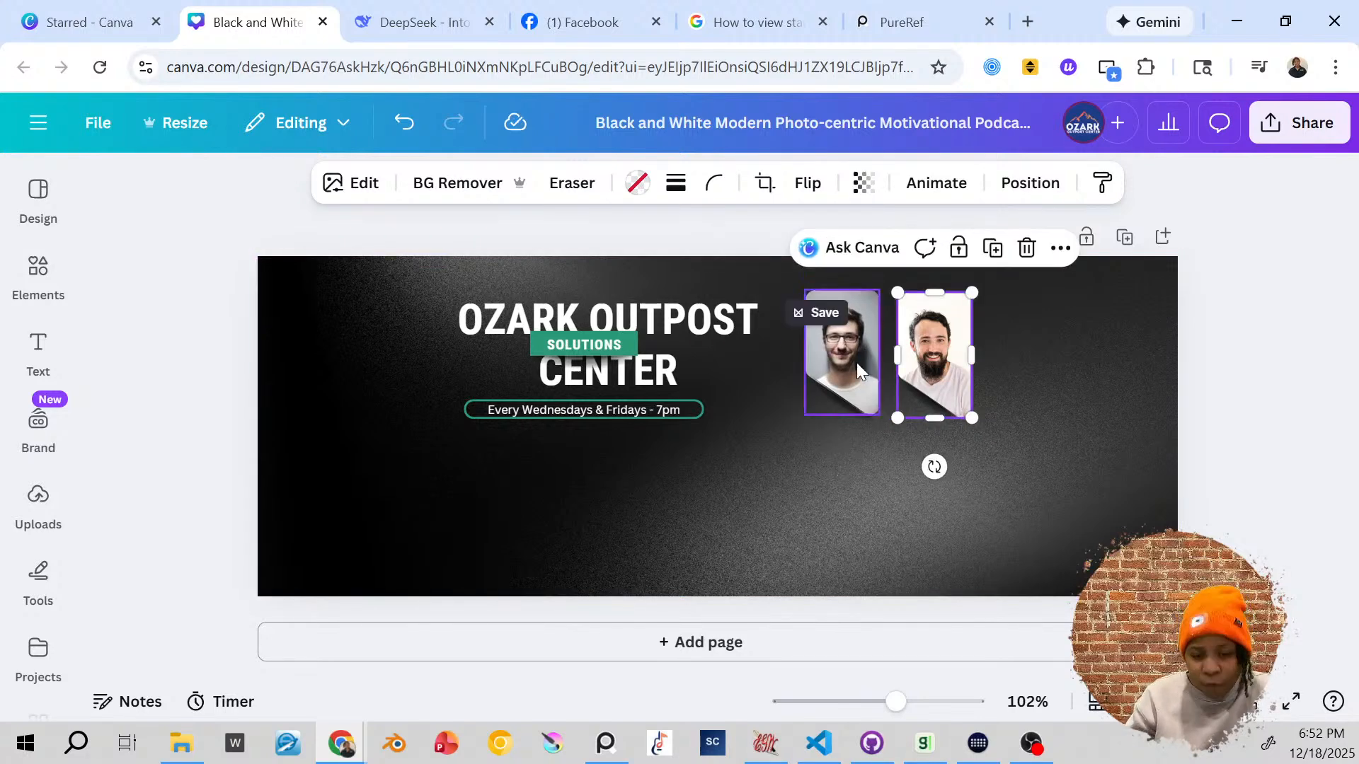
left_click(1033, 350)
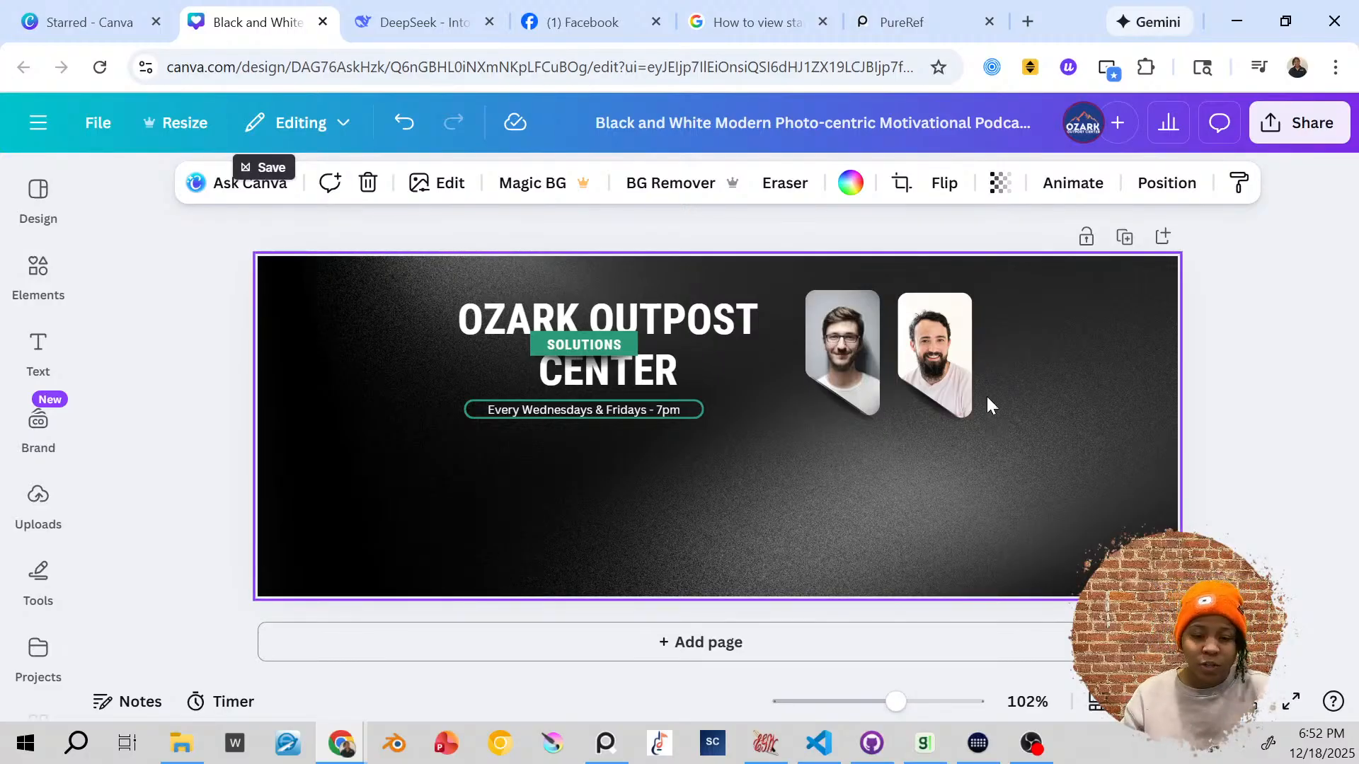
left_click(927, 357)
left_click(849, 496)
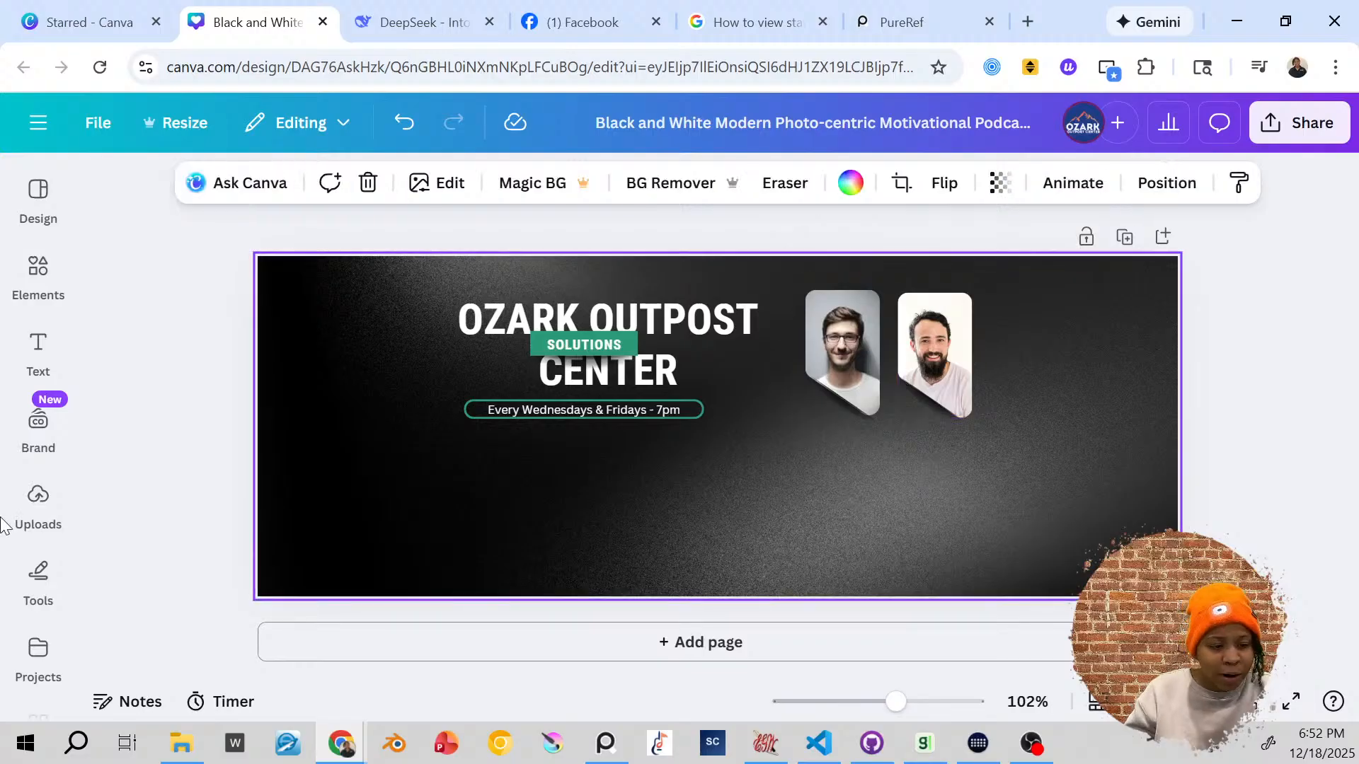
Step: Replace the bearded man's portrait with the uploaded photo of the woman in the orange beanie
left_click(38, 499)
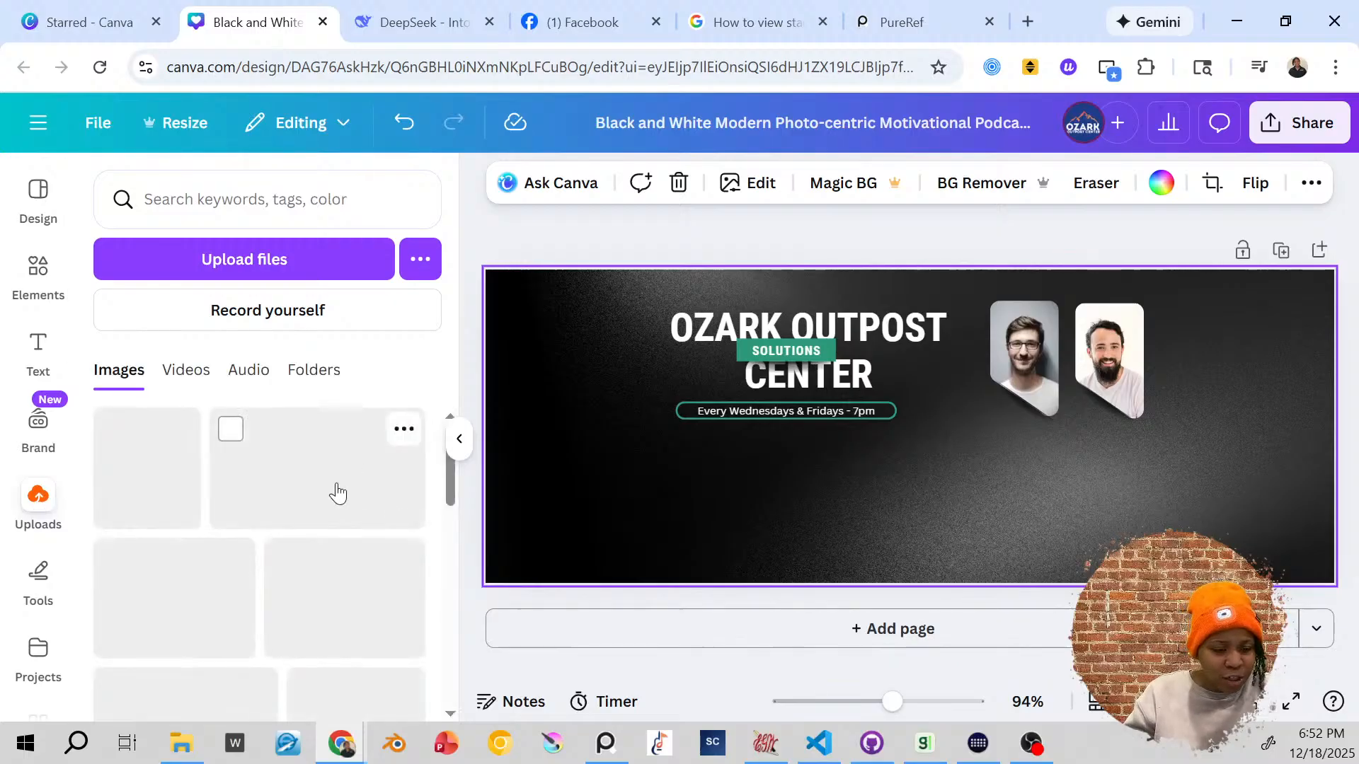
scroll(337, 490, "down", 3)
scroll(338, 493, "up", 5)
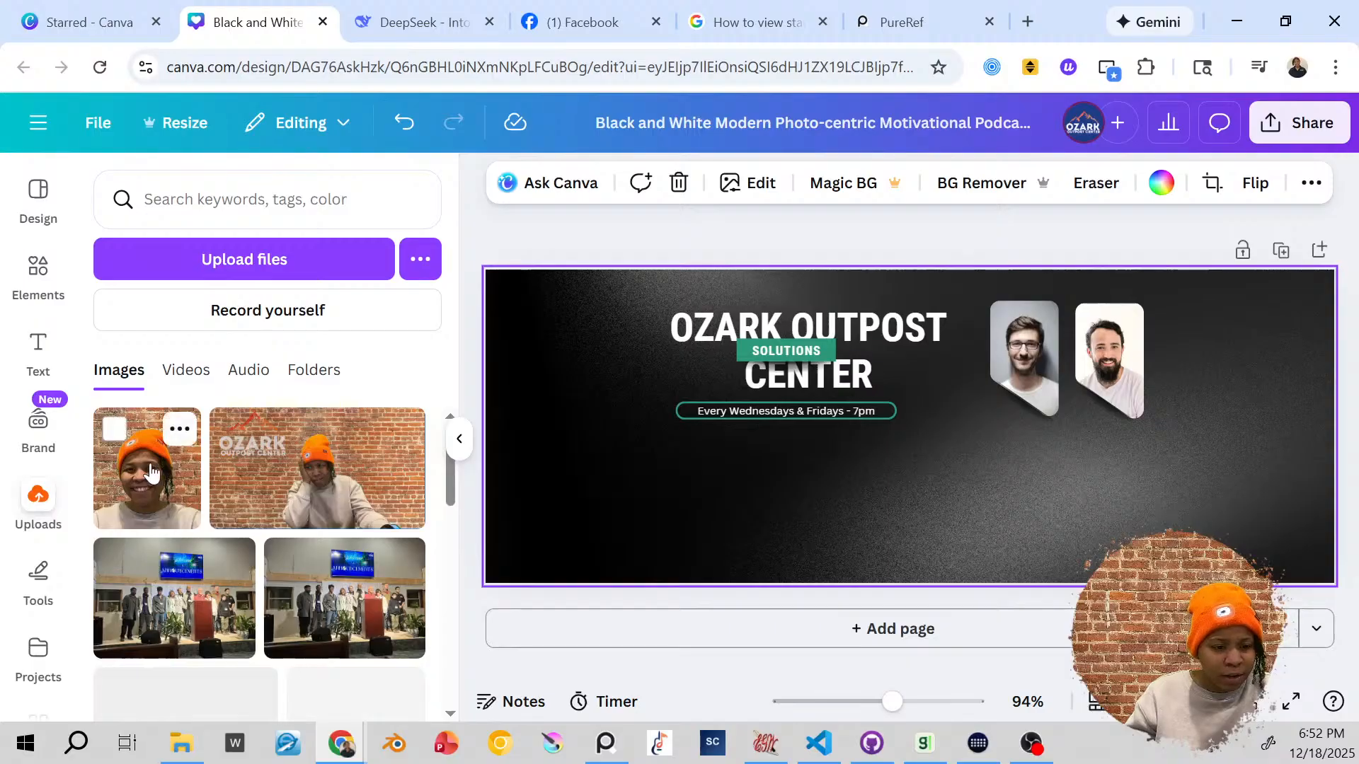
left_click(893, 432)
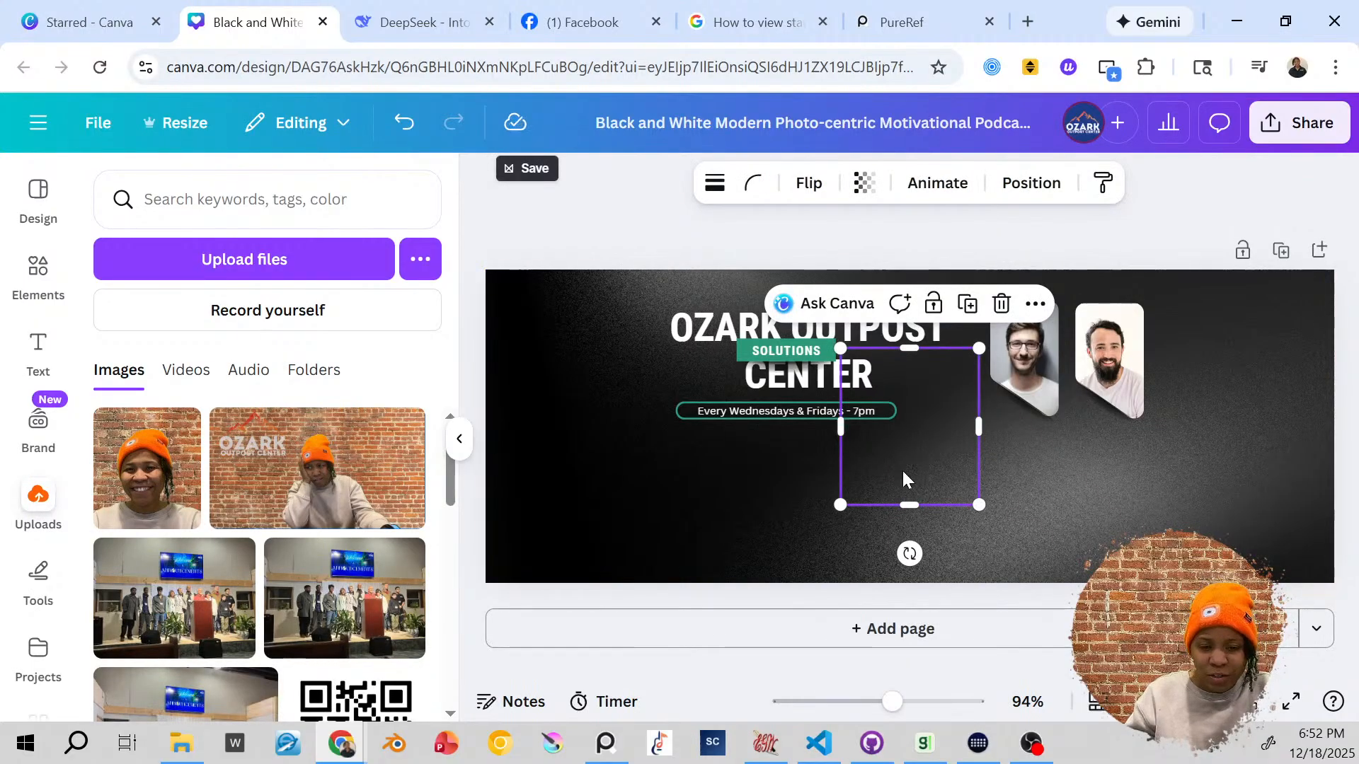
key("Delete")
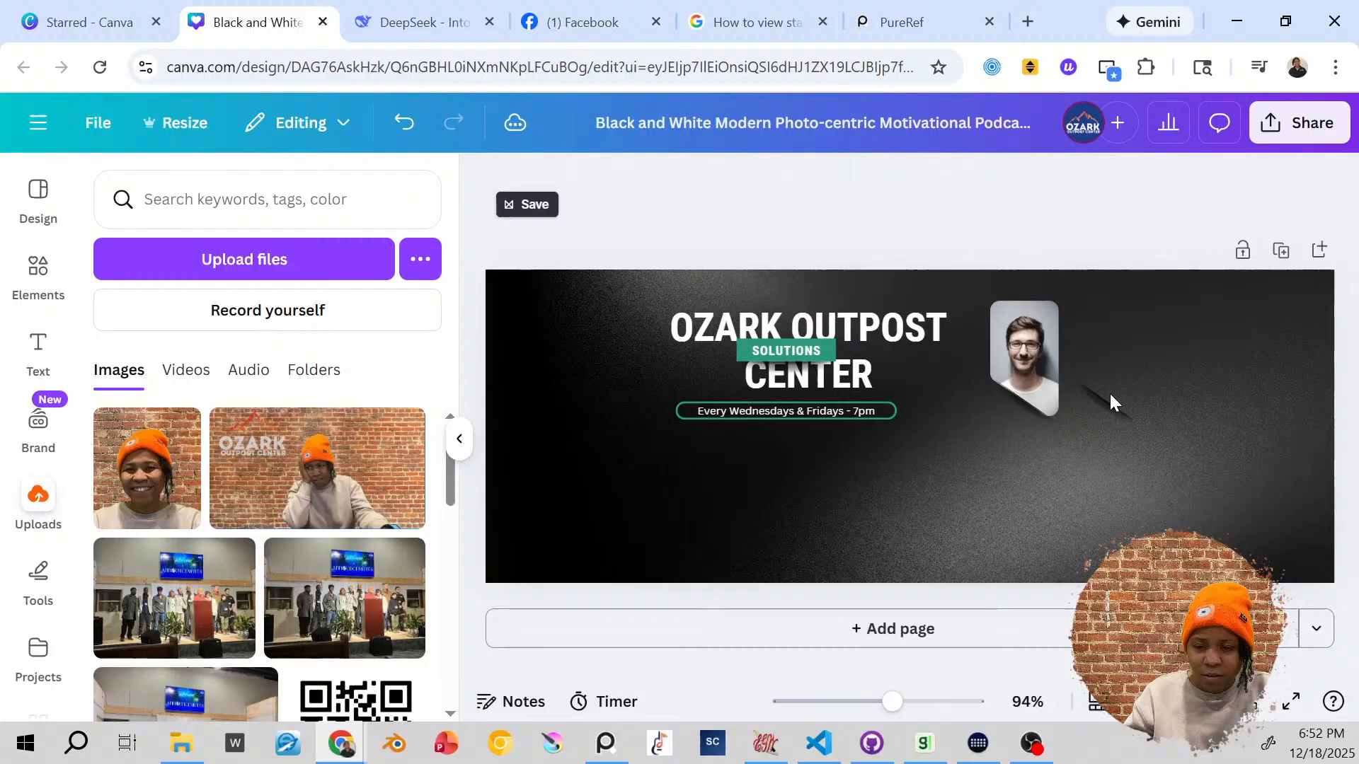
left_click(1111, 461)
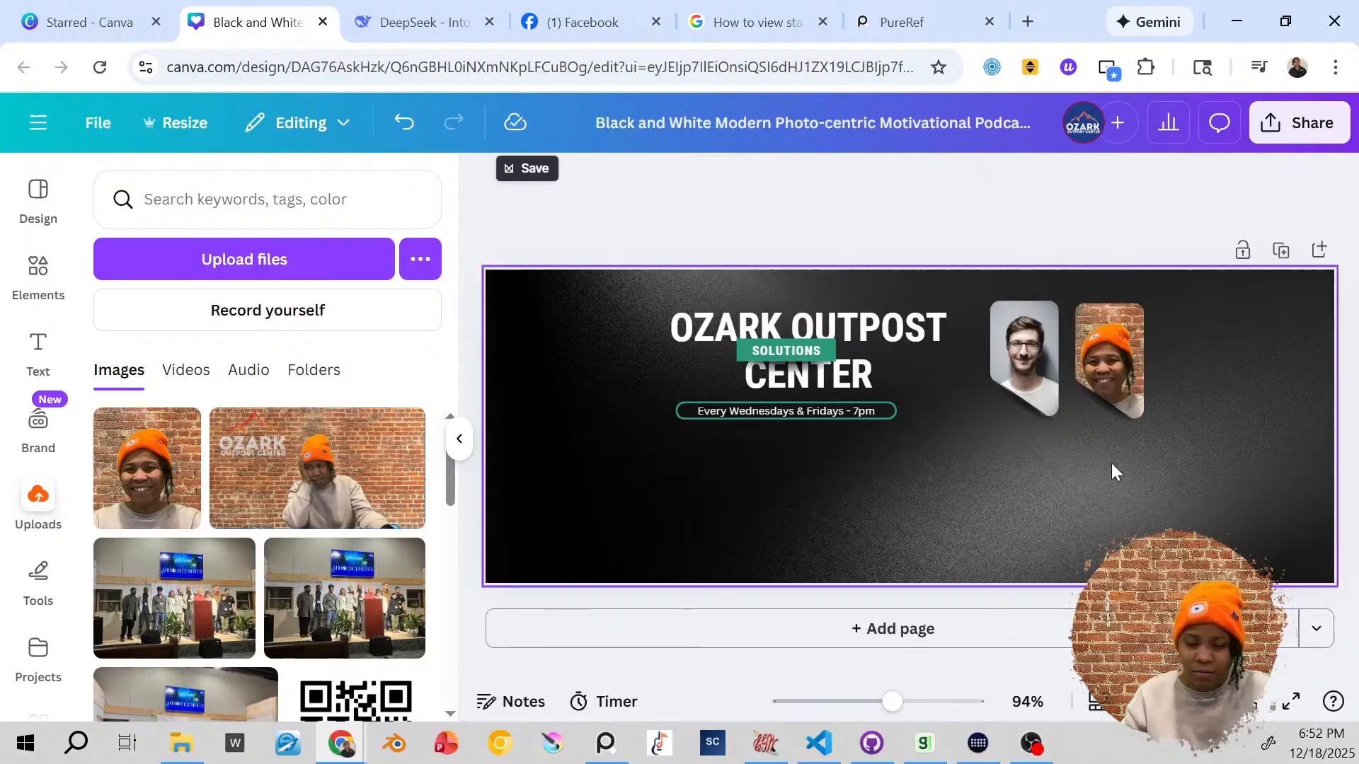
Step: Adjust the crop of the orange-beanie photo so the face is repositioned inside its portrait frame
left_click(1128, 338)
double_click(1127, 338)
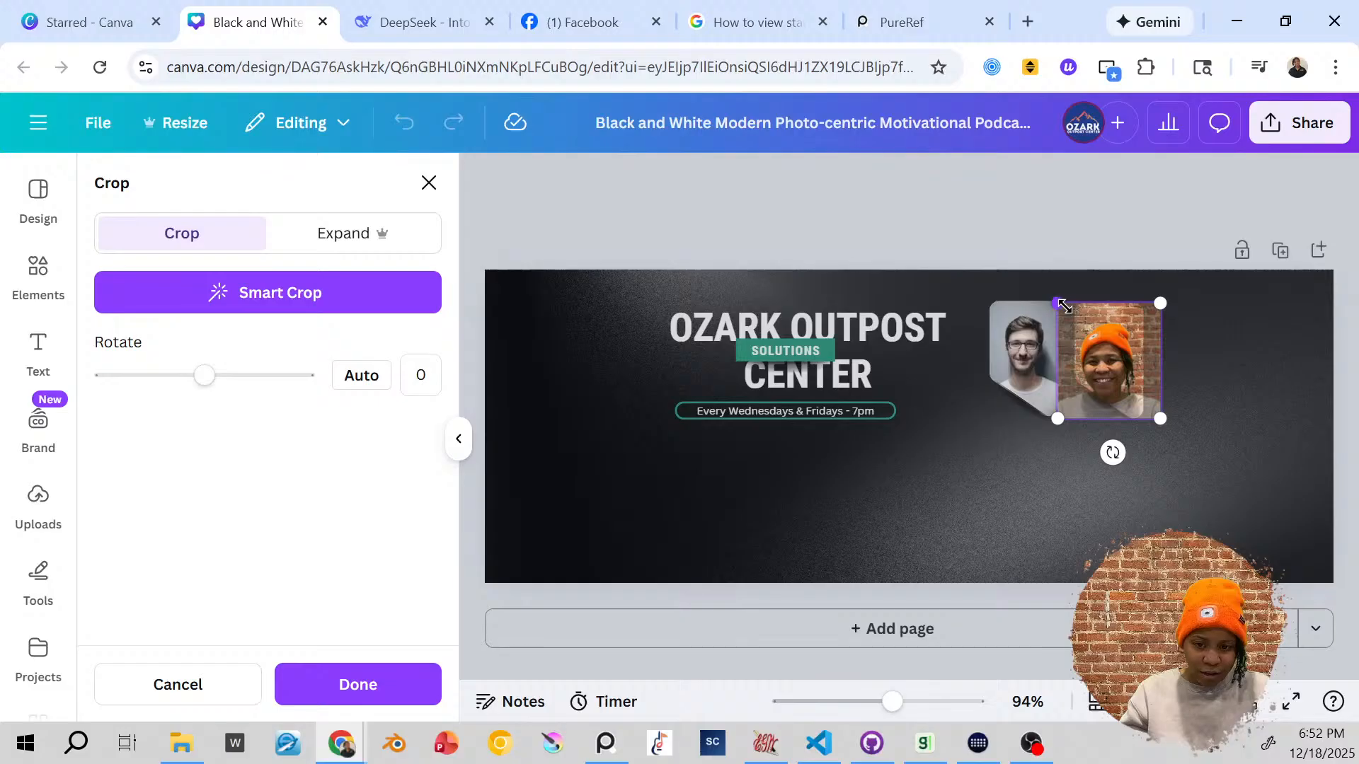
left_click_drag(1077, 314, 1138, 359)
key("Return")
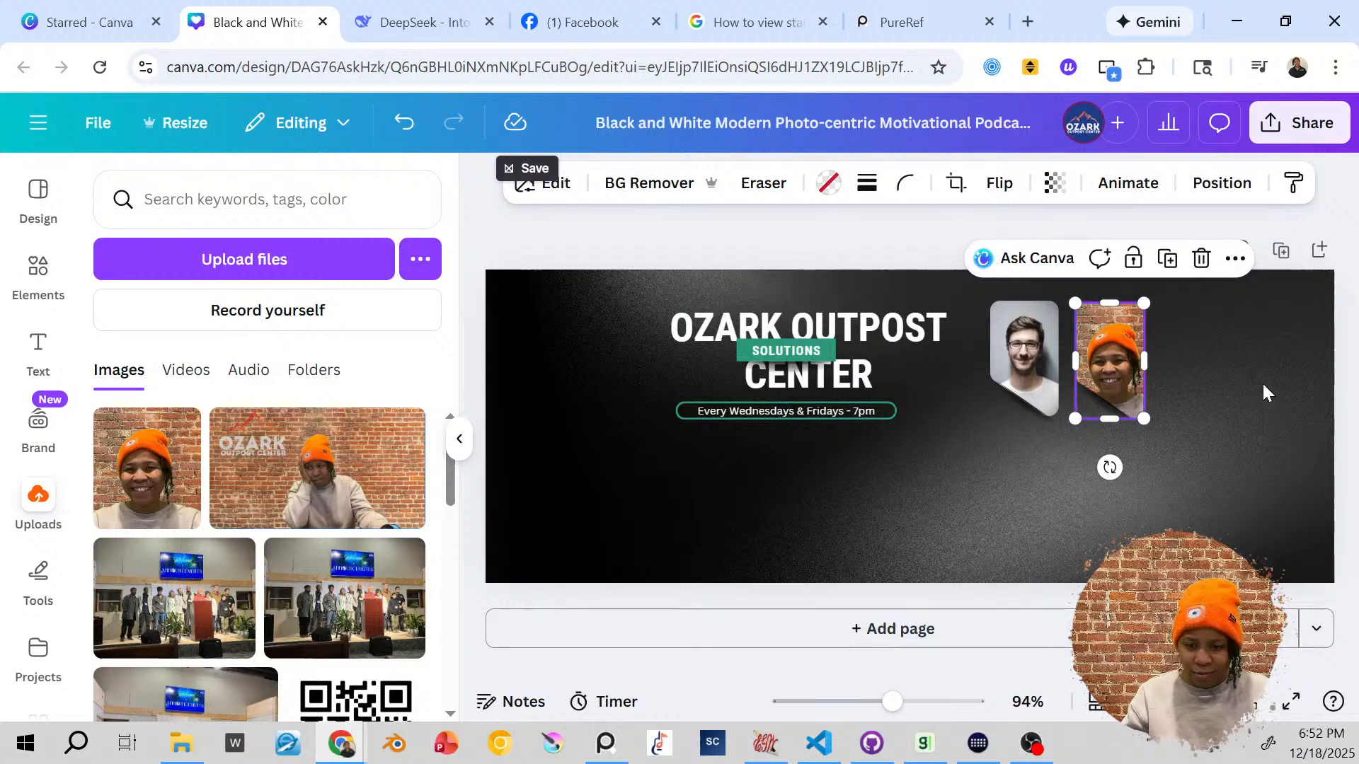
left_click(1267, 393)
Step: Look through the uploaded images for another picture to use on the cover
scroll(345, 499, "down", 10)
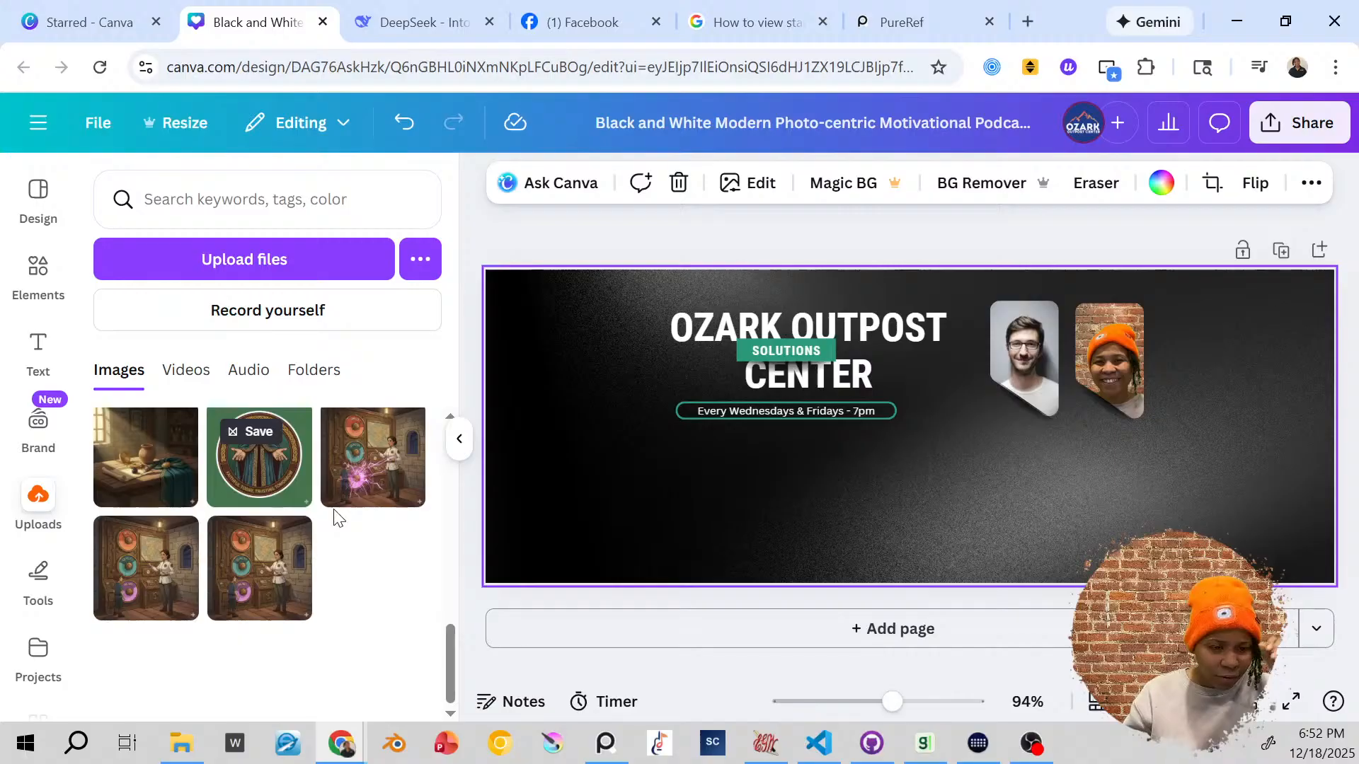
left_click_drag(452, 651, 476, 741)
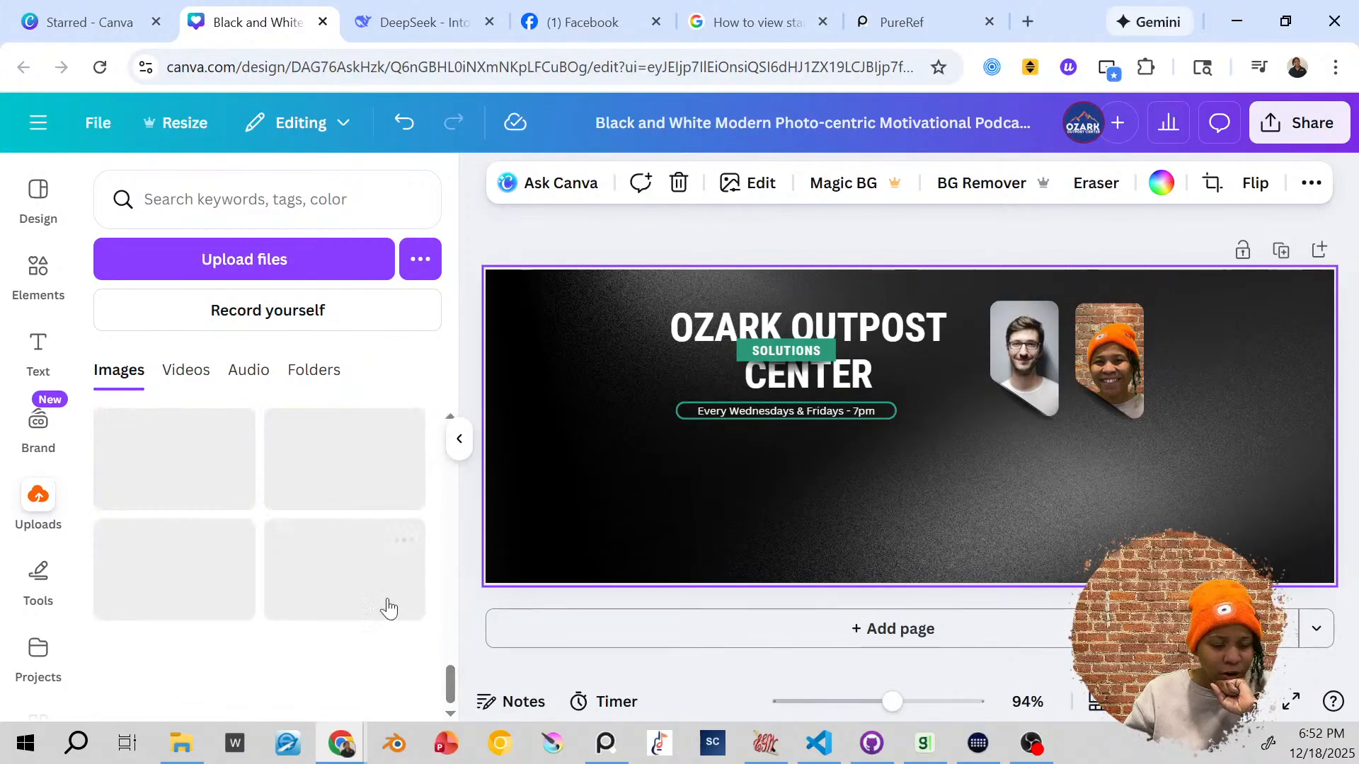
scroll(367, 622, "up", 2)
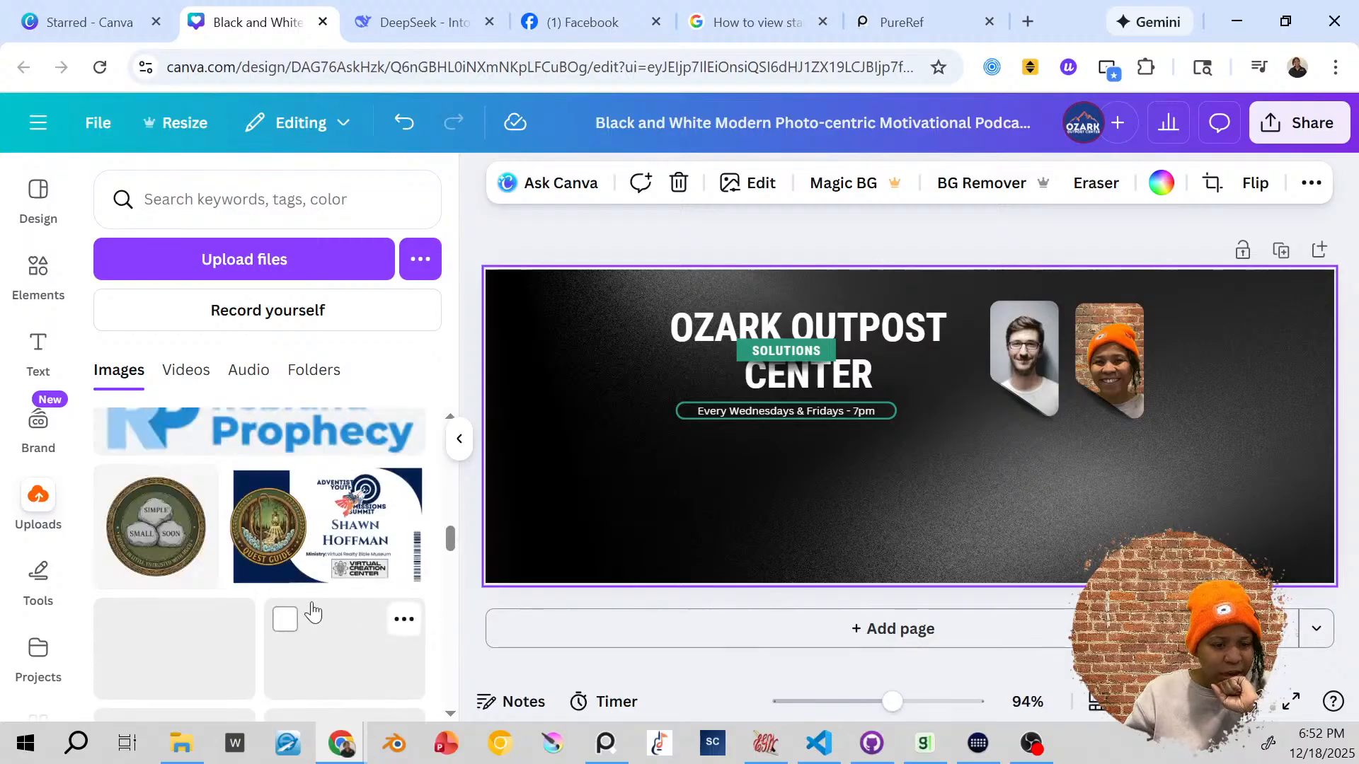
scroll(313, 612, "up", 1)
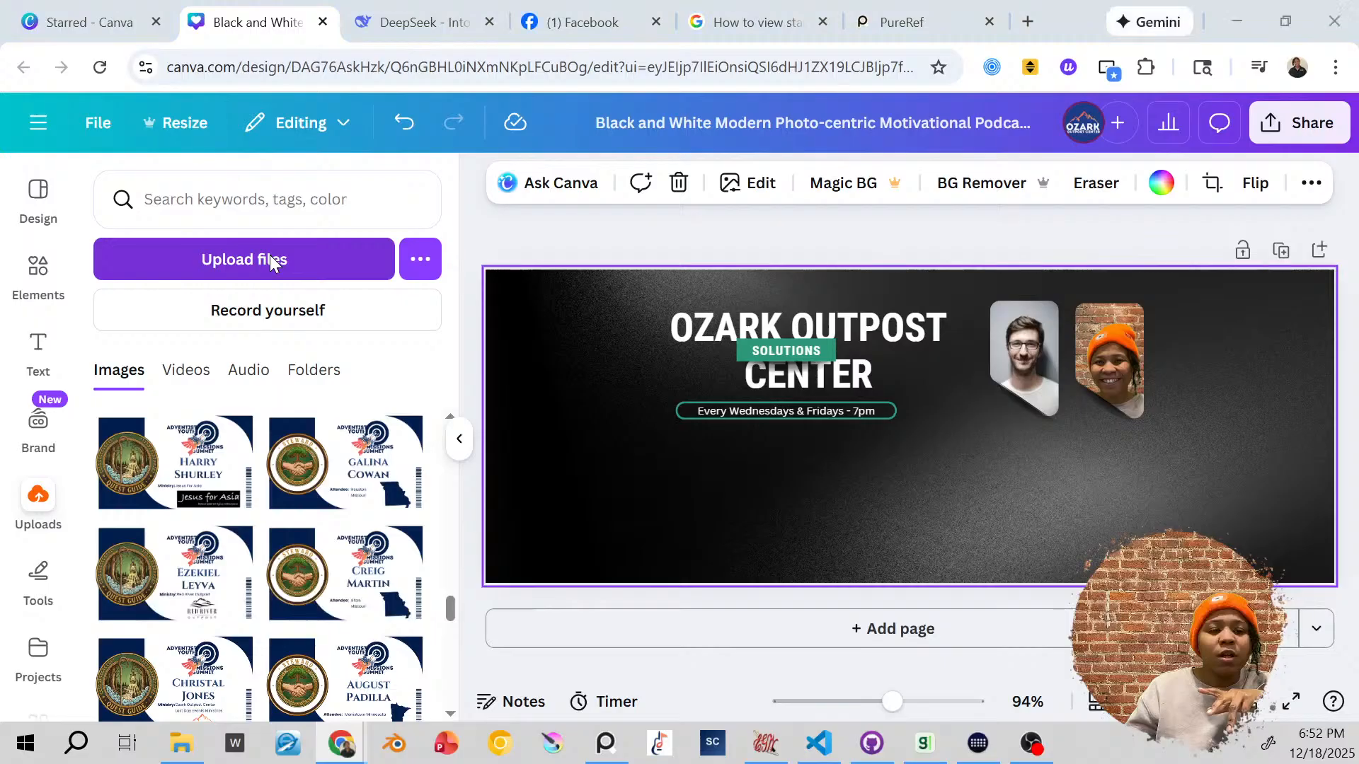
left_click(270, 259)
scroll(402, 347, "down", 5)
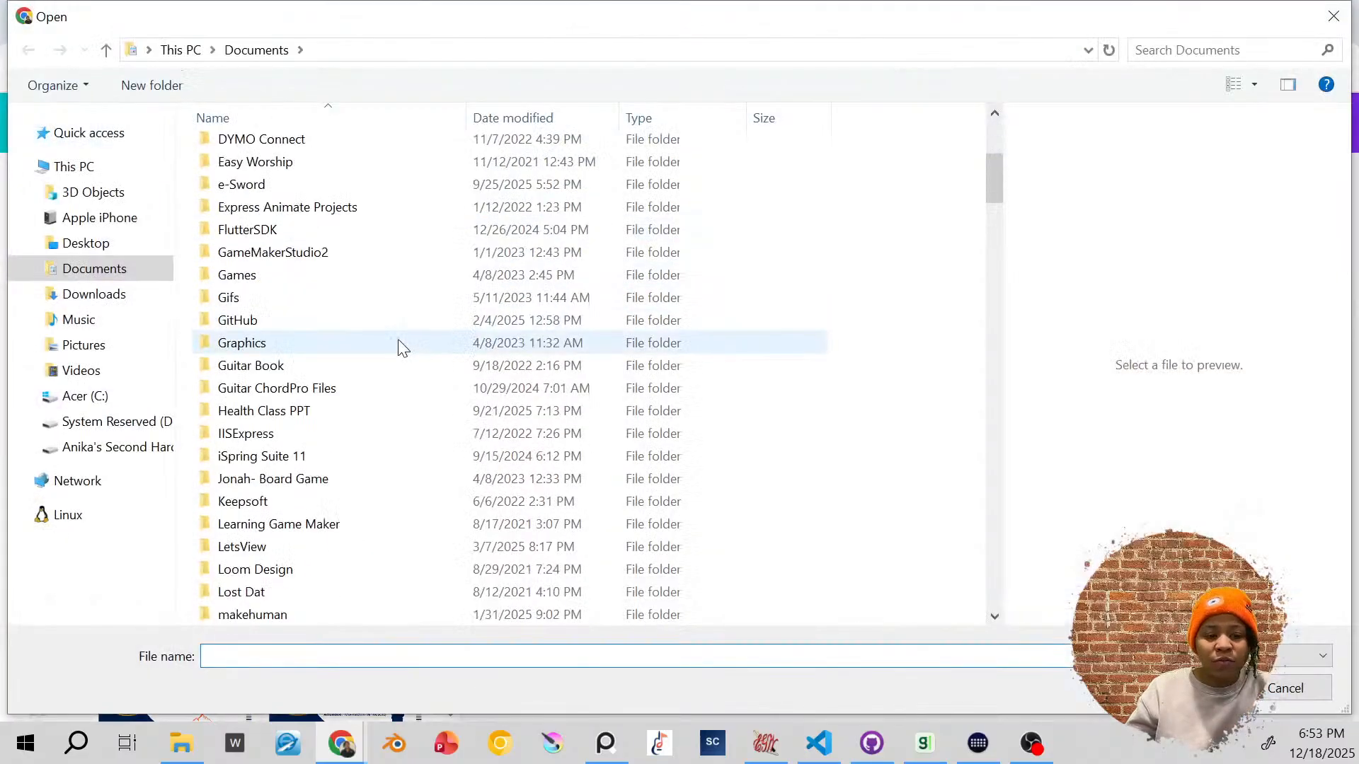
left_click(1333, 15)
scroll(337, 610, "down", 1)
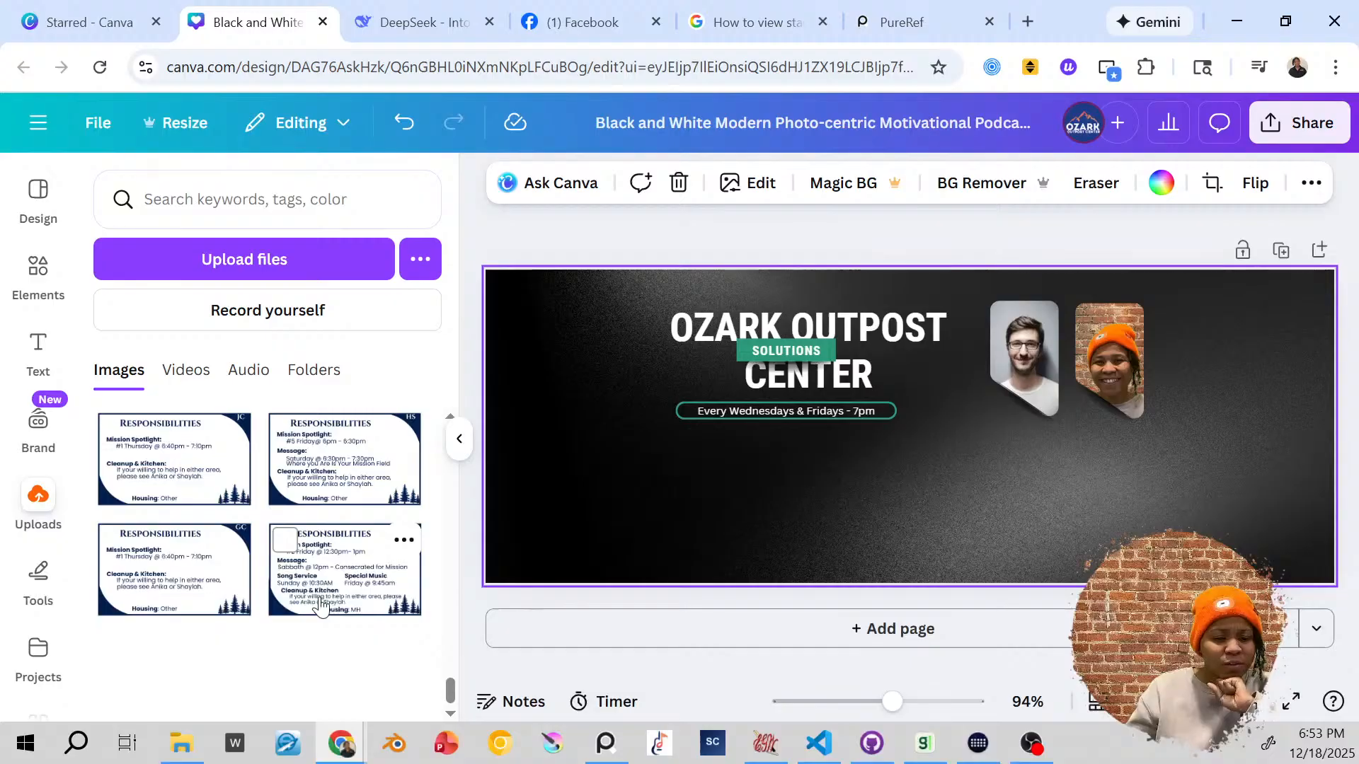
scroll(333, 609, "down", 3)
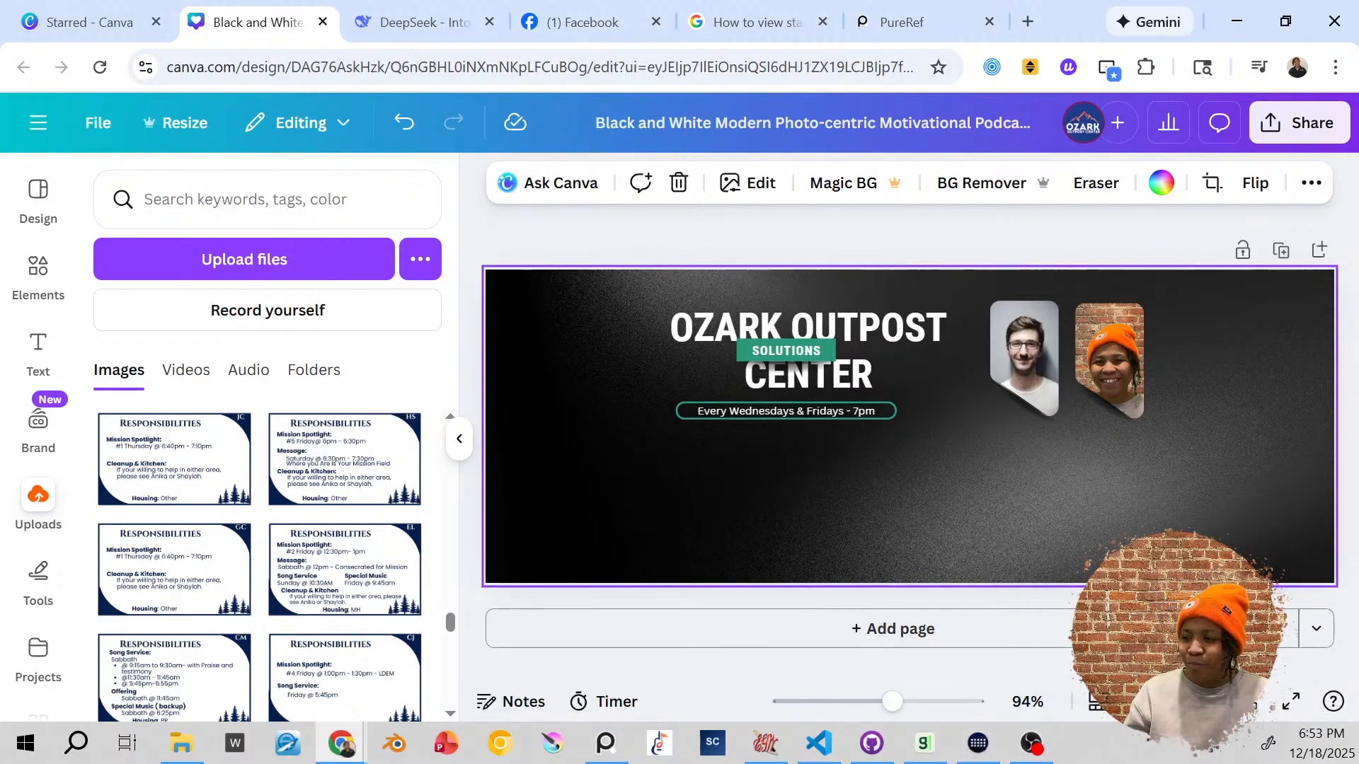
key("alt+Tab")
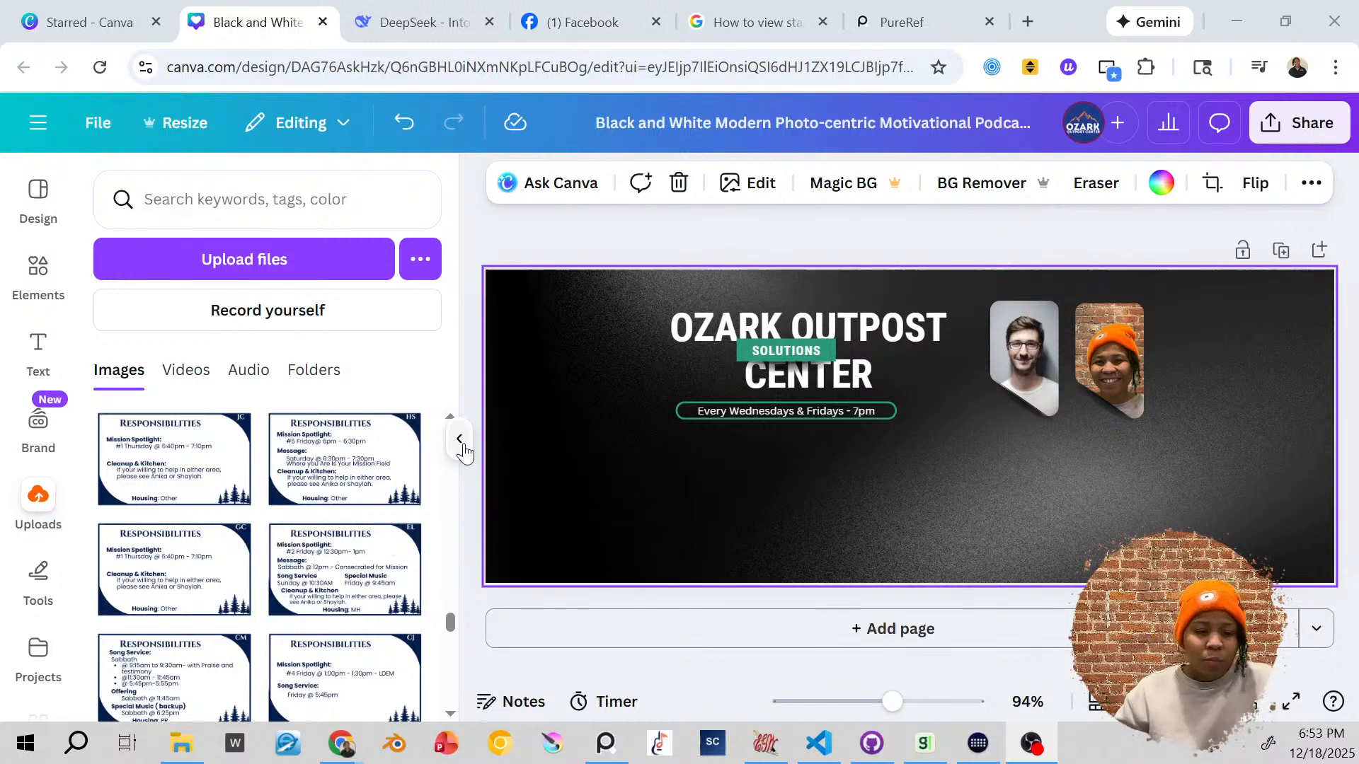
scroll(417, 510, "down", 5)
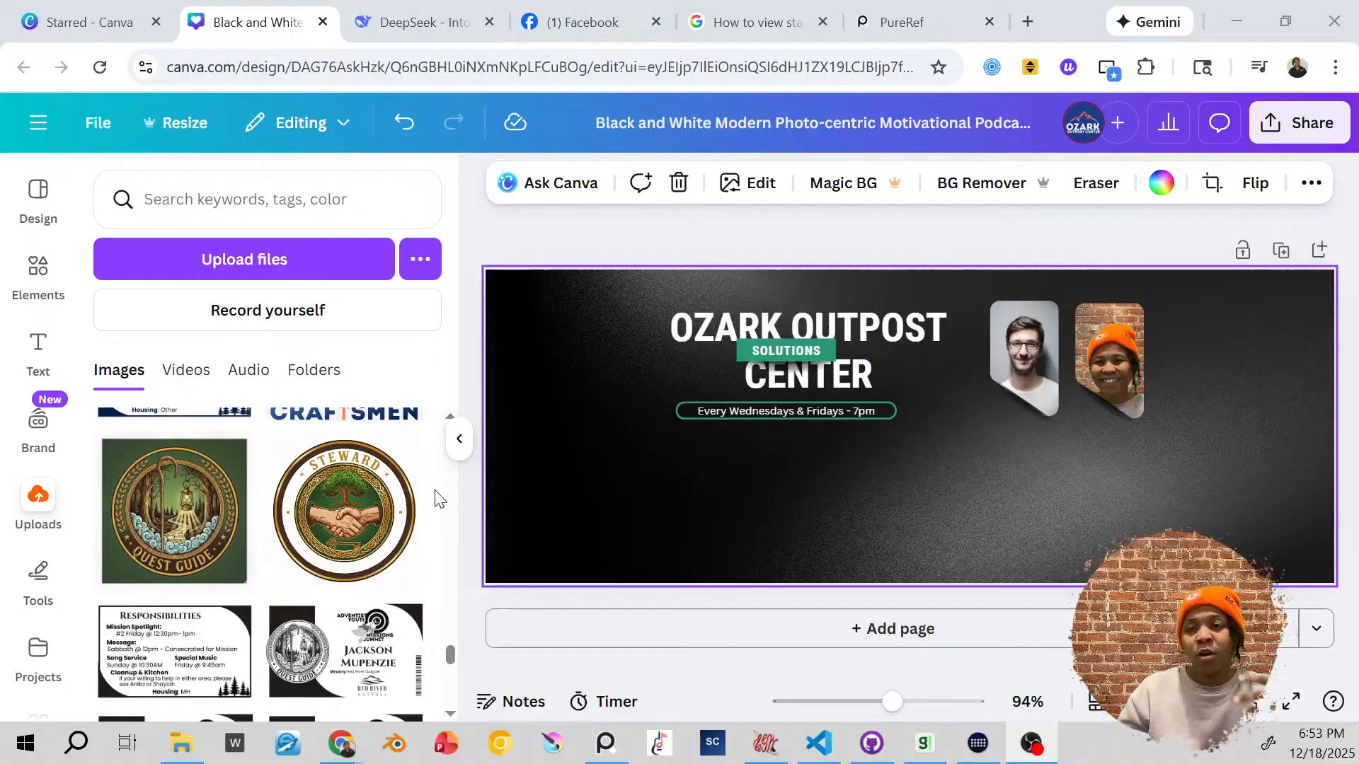
scroll(417, 524, "down", 5)
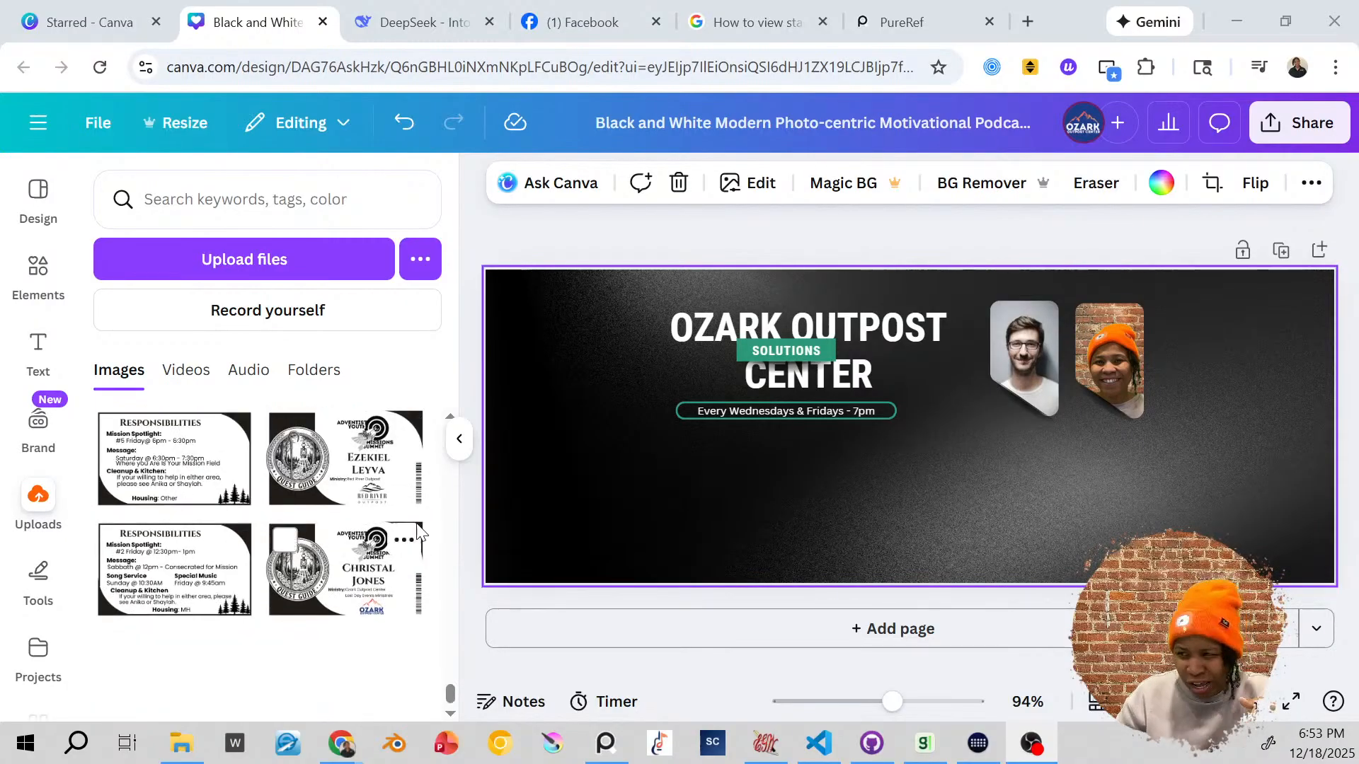
scroll(401, 540, "down", 5)
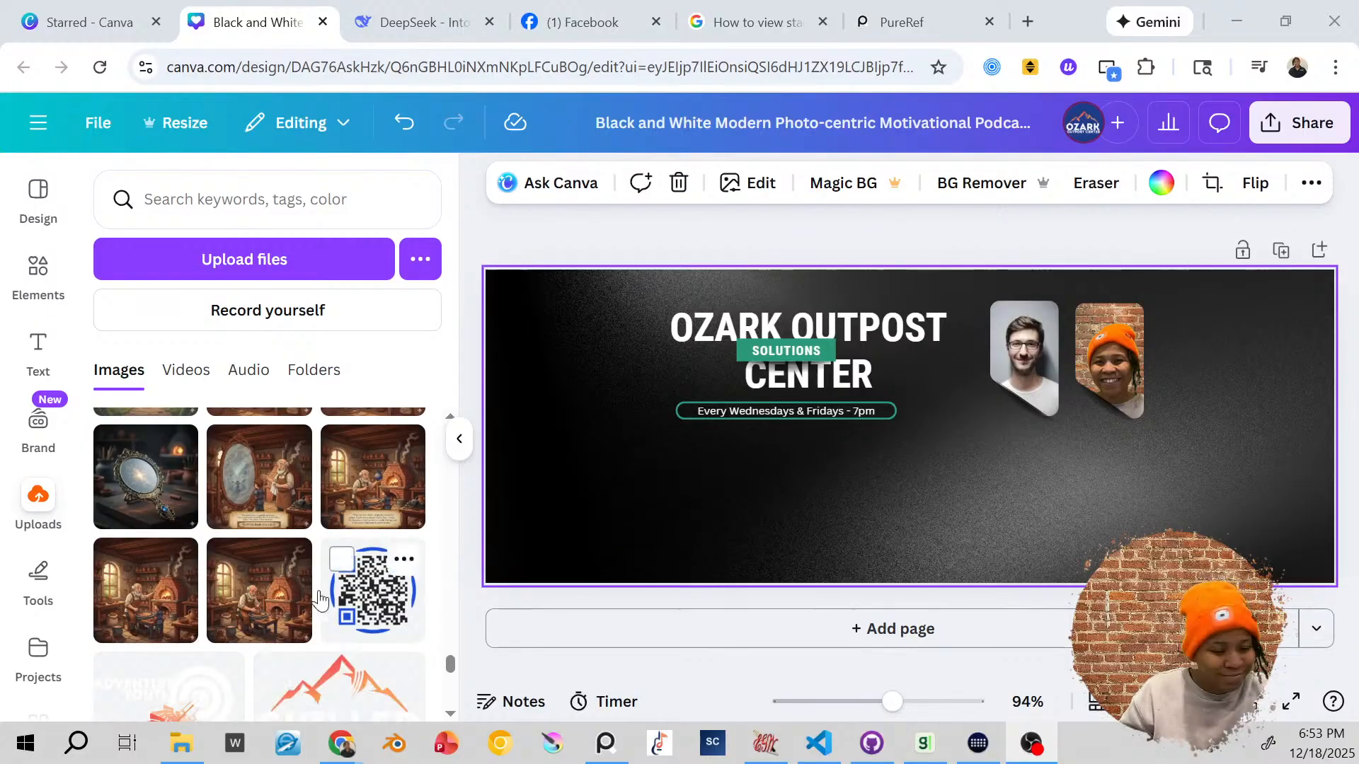
scroll(354, 588, "down", 5)
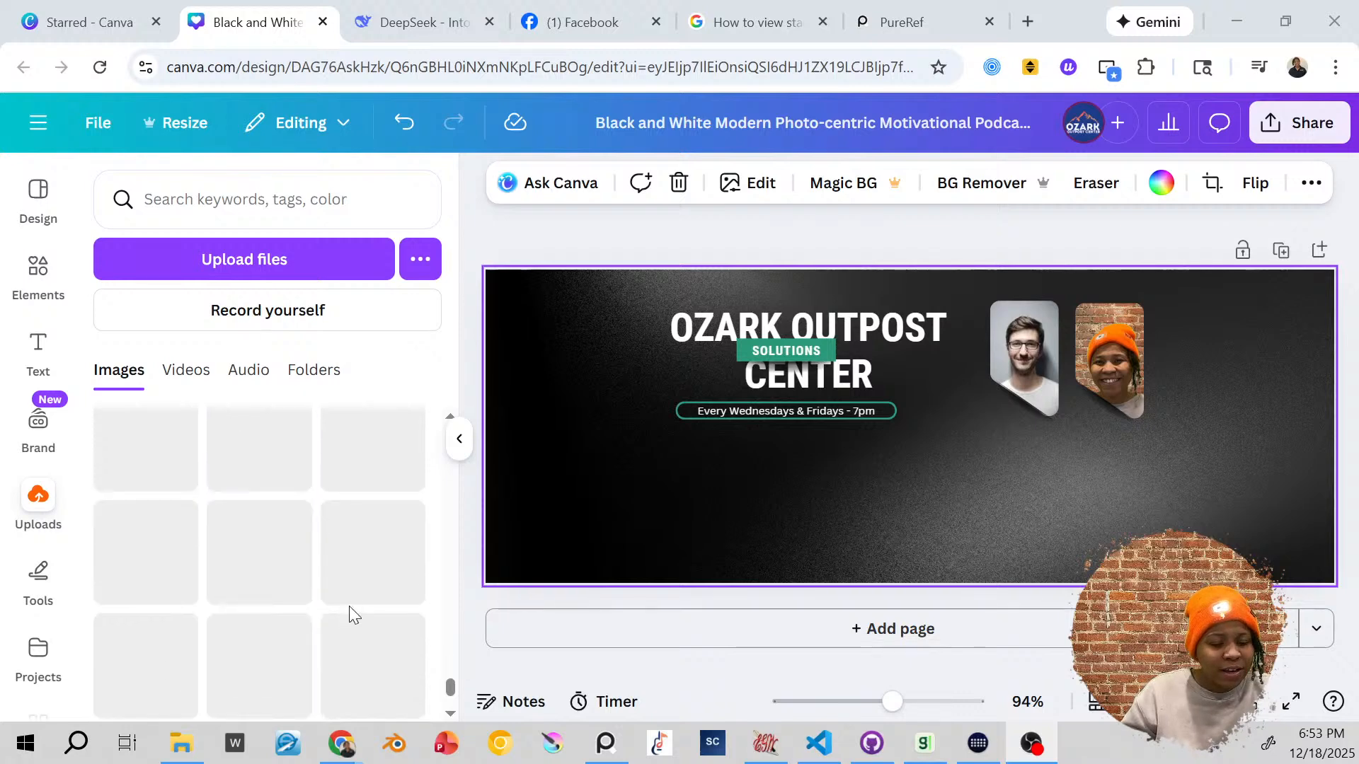
Step: Try to detach the black background image from the page and shift it toward the page's upper-left corner
left_click(773, 353)
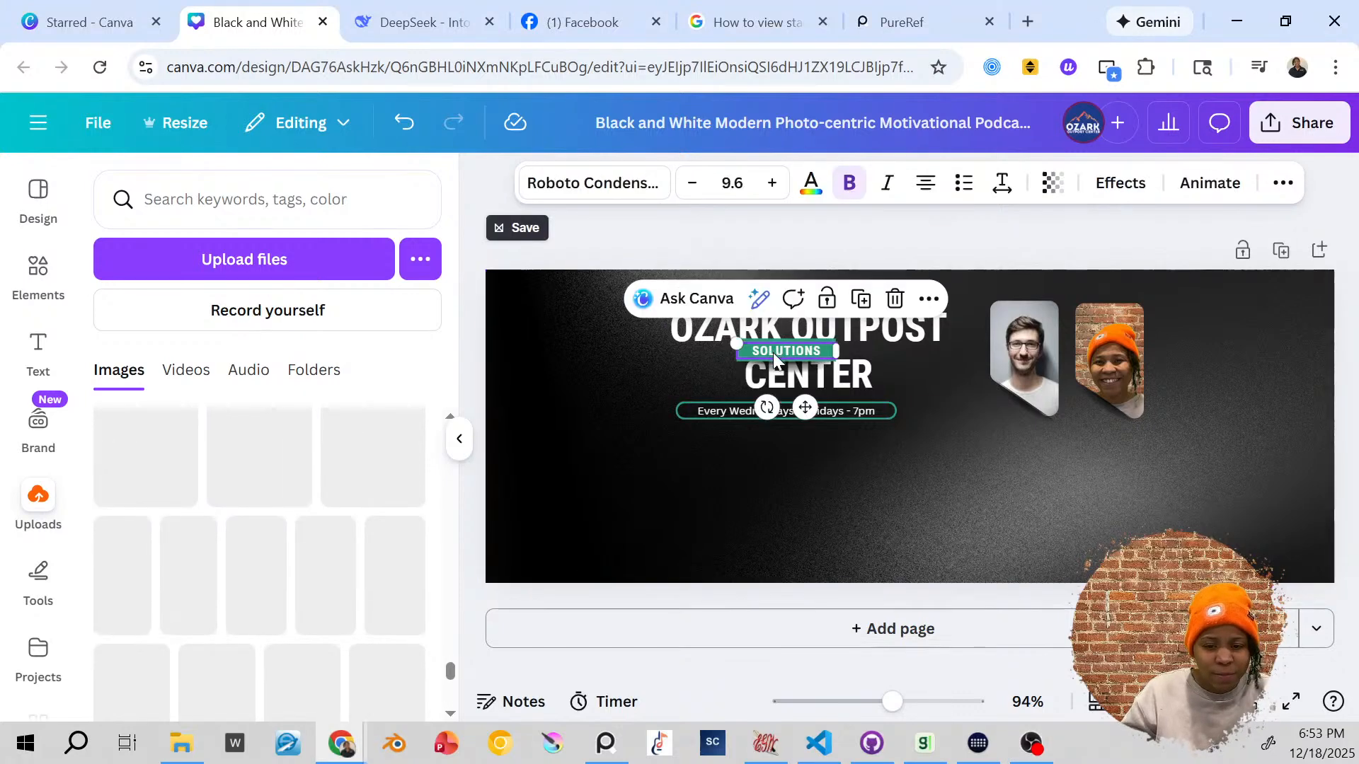
left_click(1122, 364)
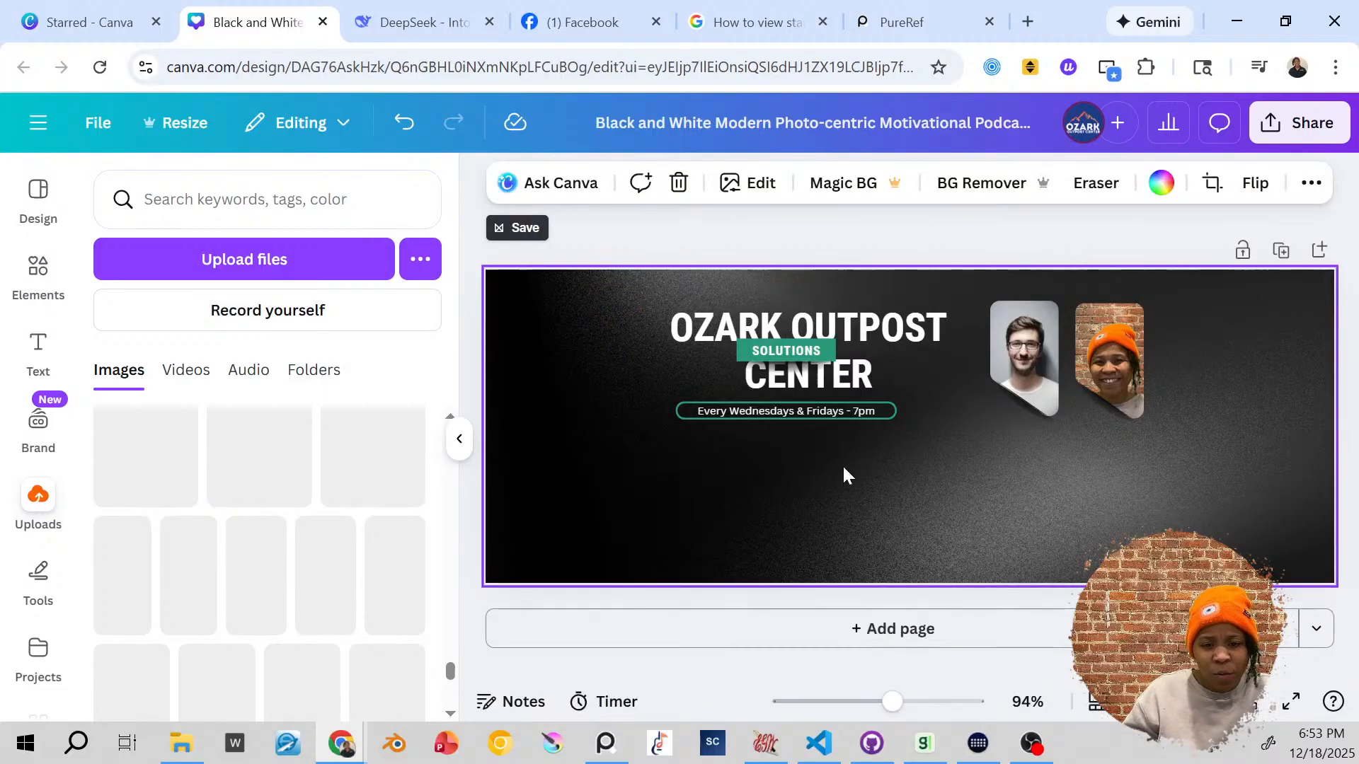
right_click(922, 470)
left_click(894, 478)
left_click_drag(502, 464, 938, 545)
right_click(952, 489)
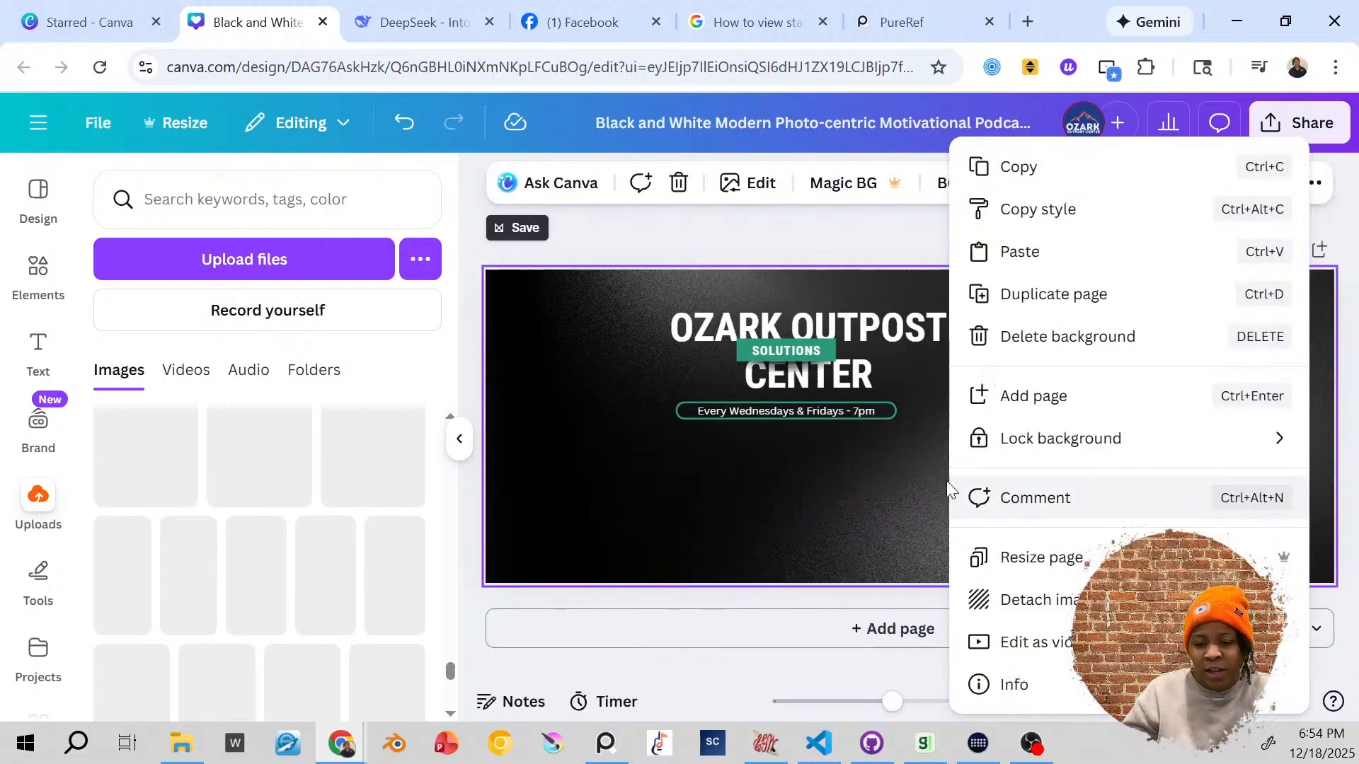
left_click(1039, 599)
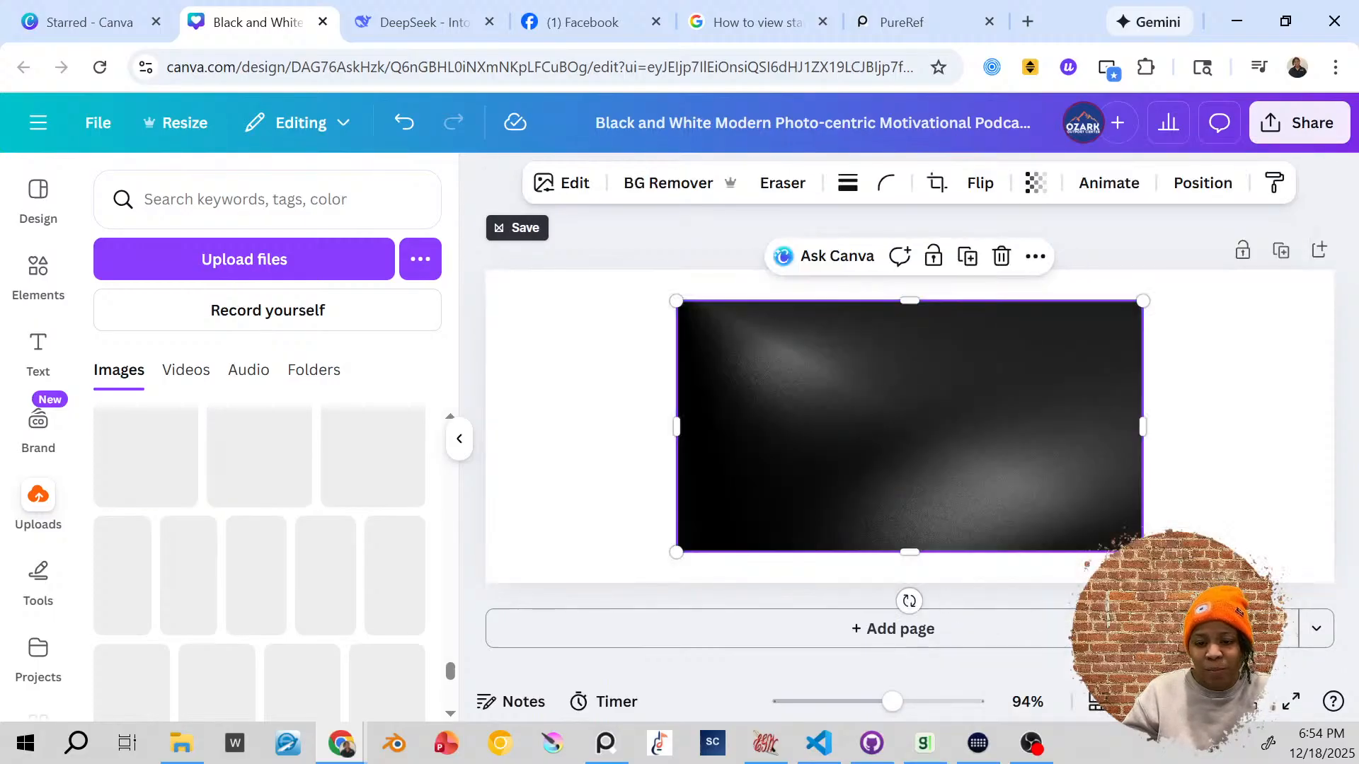
left_click_drag(927, 470, 751, 477)
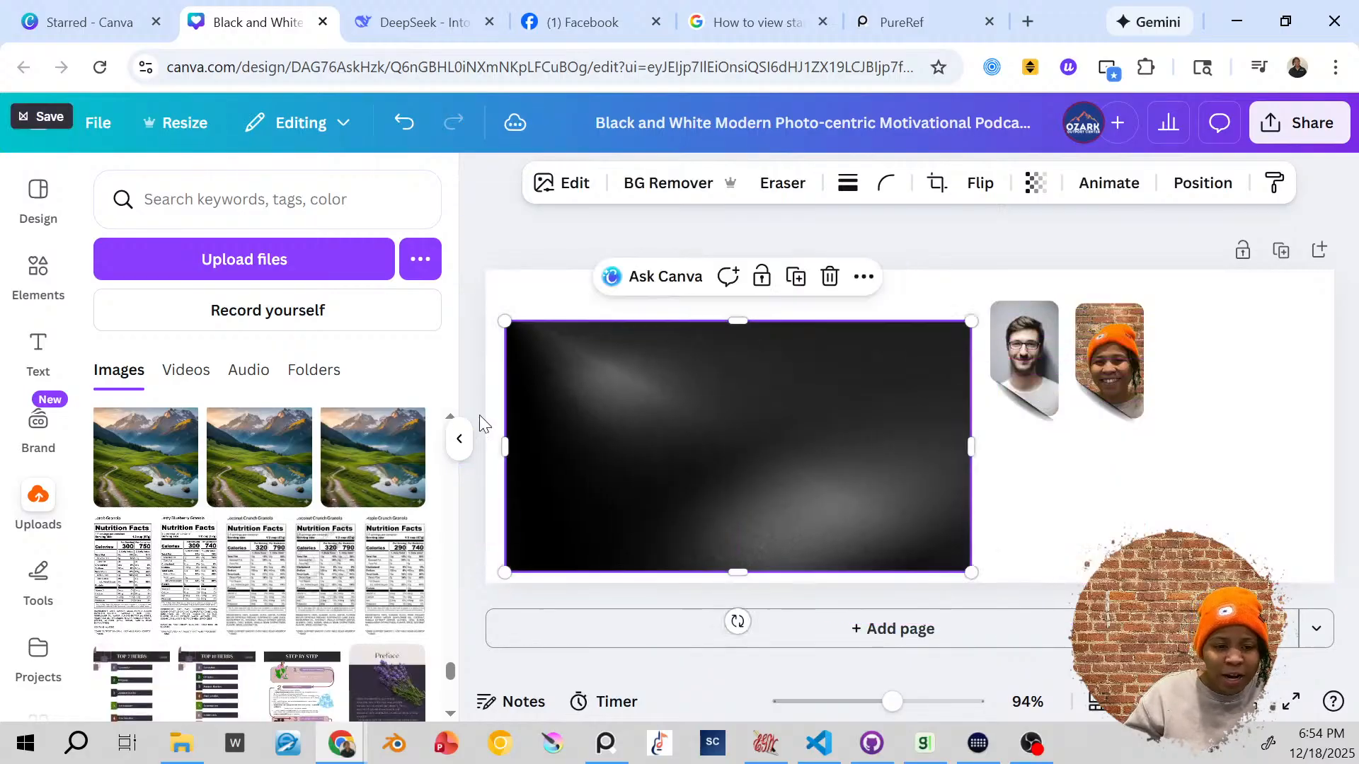
left_click(38, 269)
left_click_drag(663, 485, 625, 354)
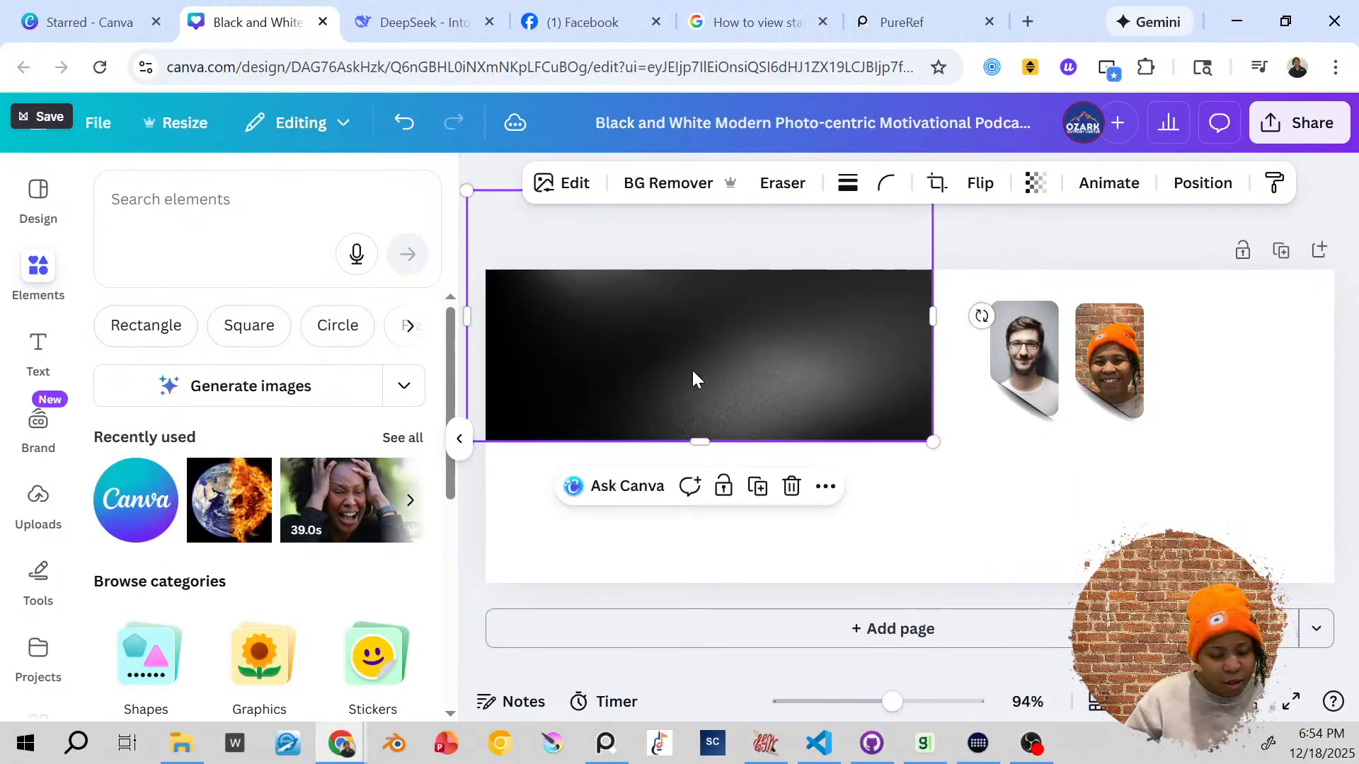
Step: Undo the moves and the detaching of the black background image
key("ctrl+z")
key("ctrl+z")
key("ctrl+z")
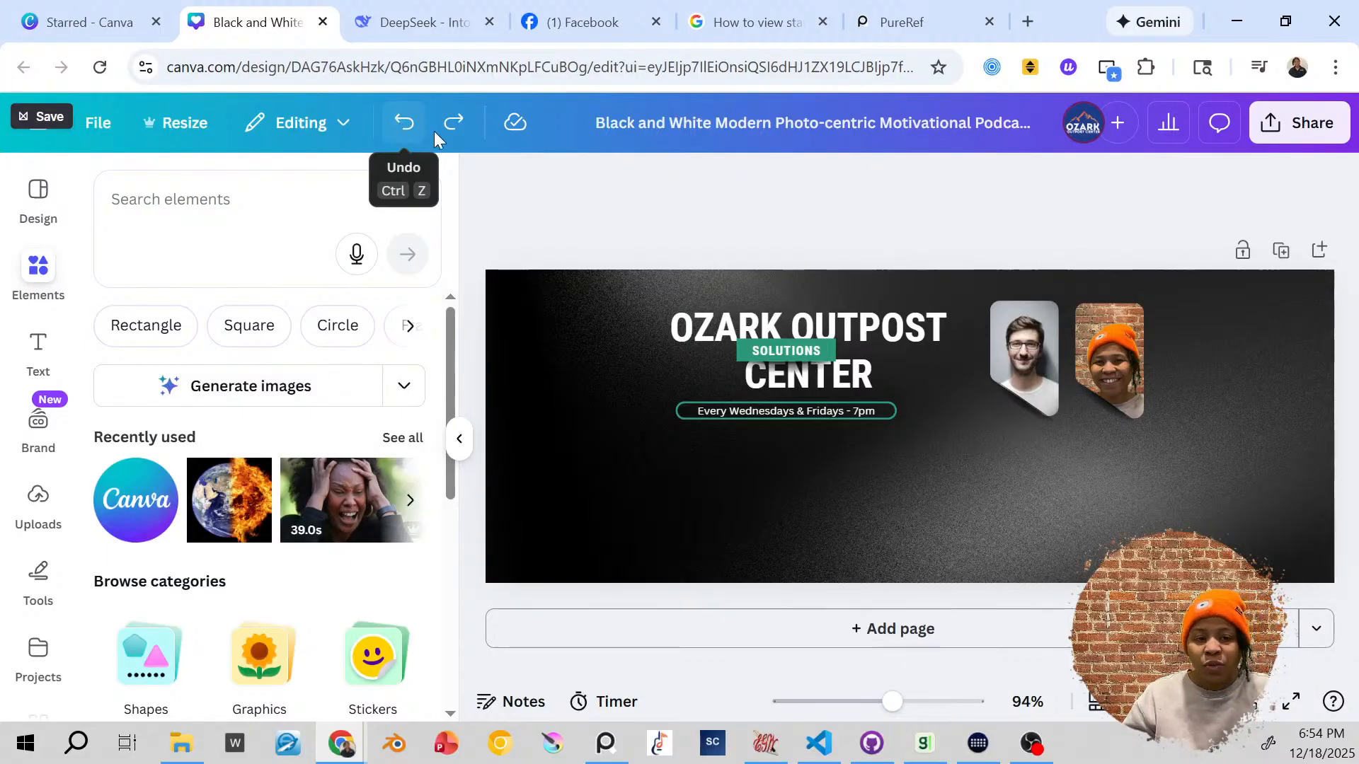
left_click(454, 127)
left_click(411, 131)
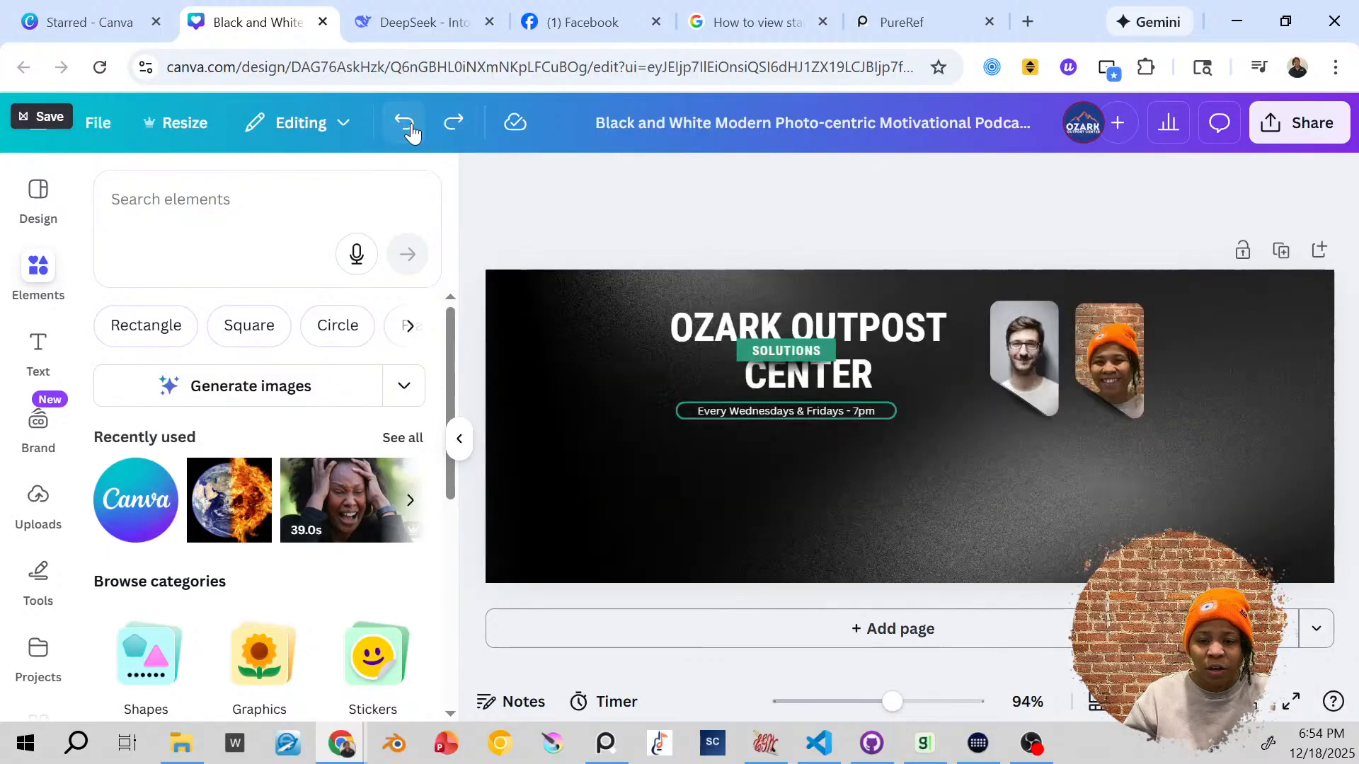
Step: Select the cover's black background and start generating a Magic Background for it
left_click(939, 493)
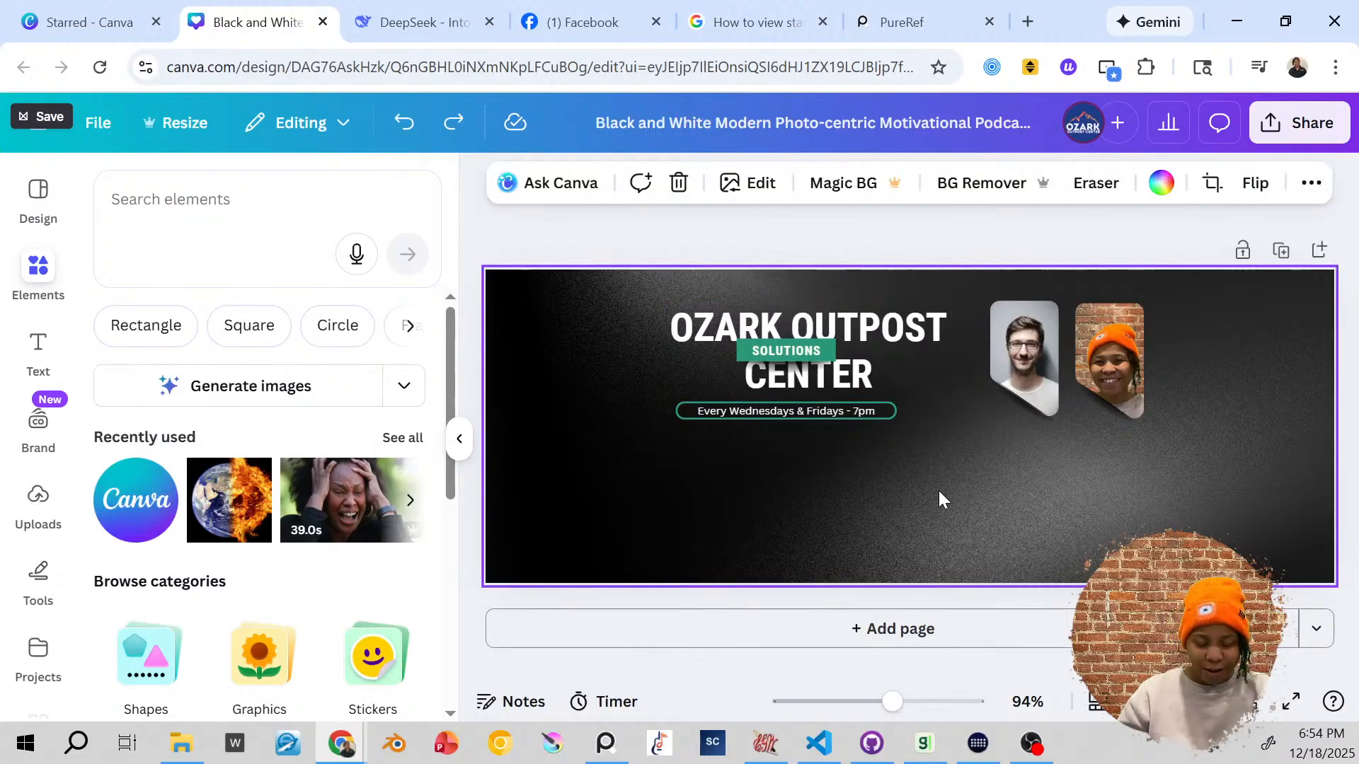
left_click(745, 656)
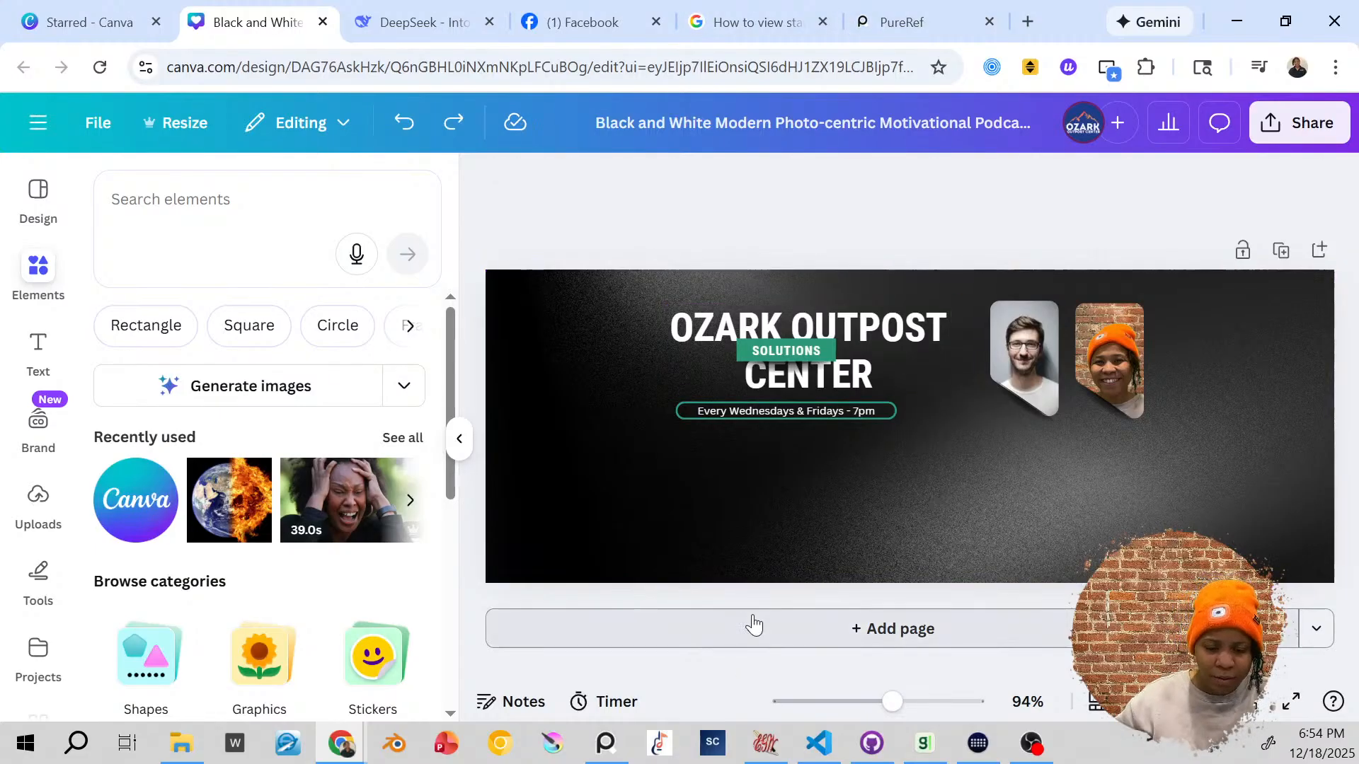
left_click(728, 458)
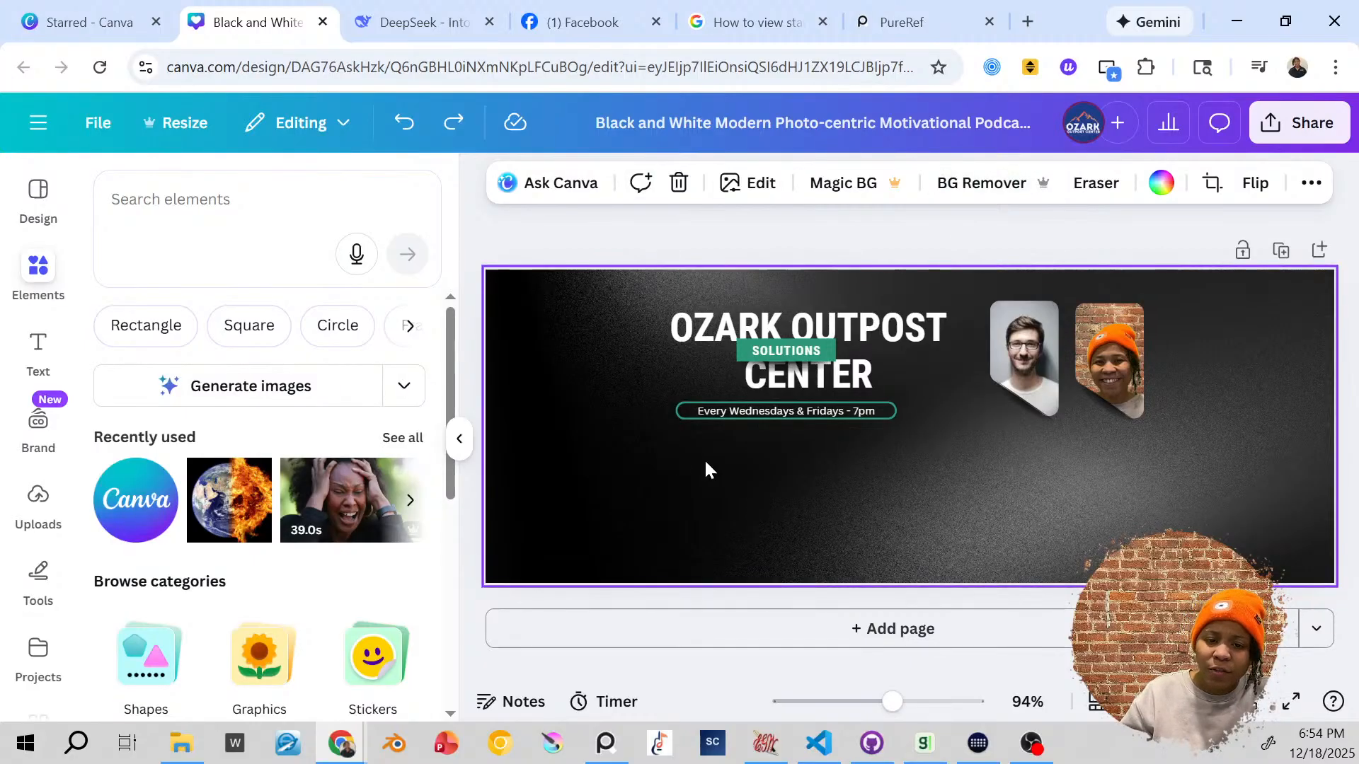
left_click(876, 191)
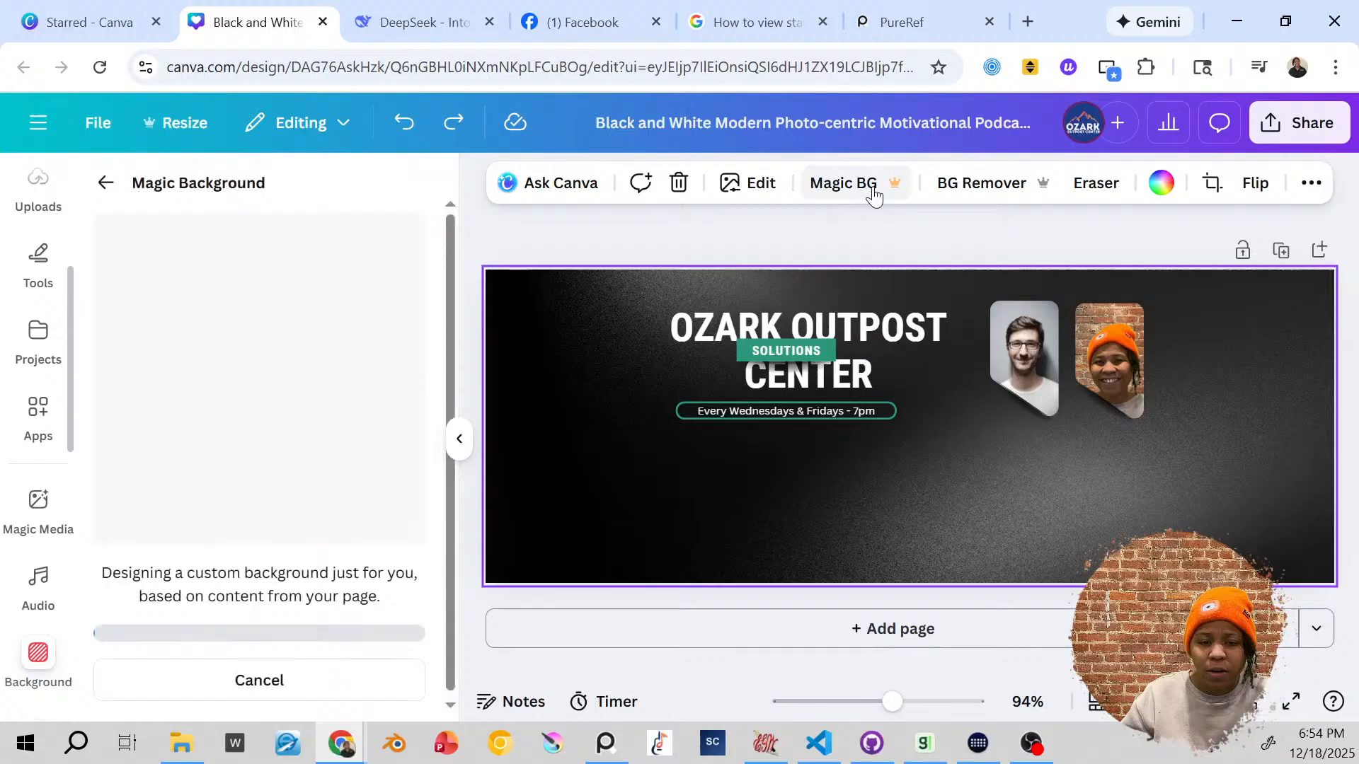
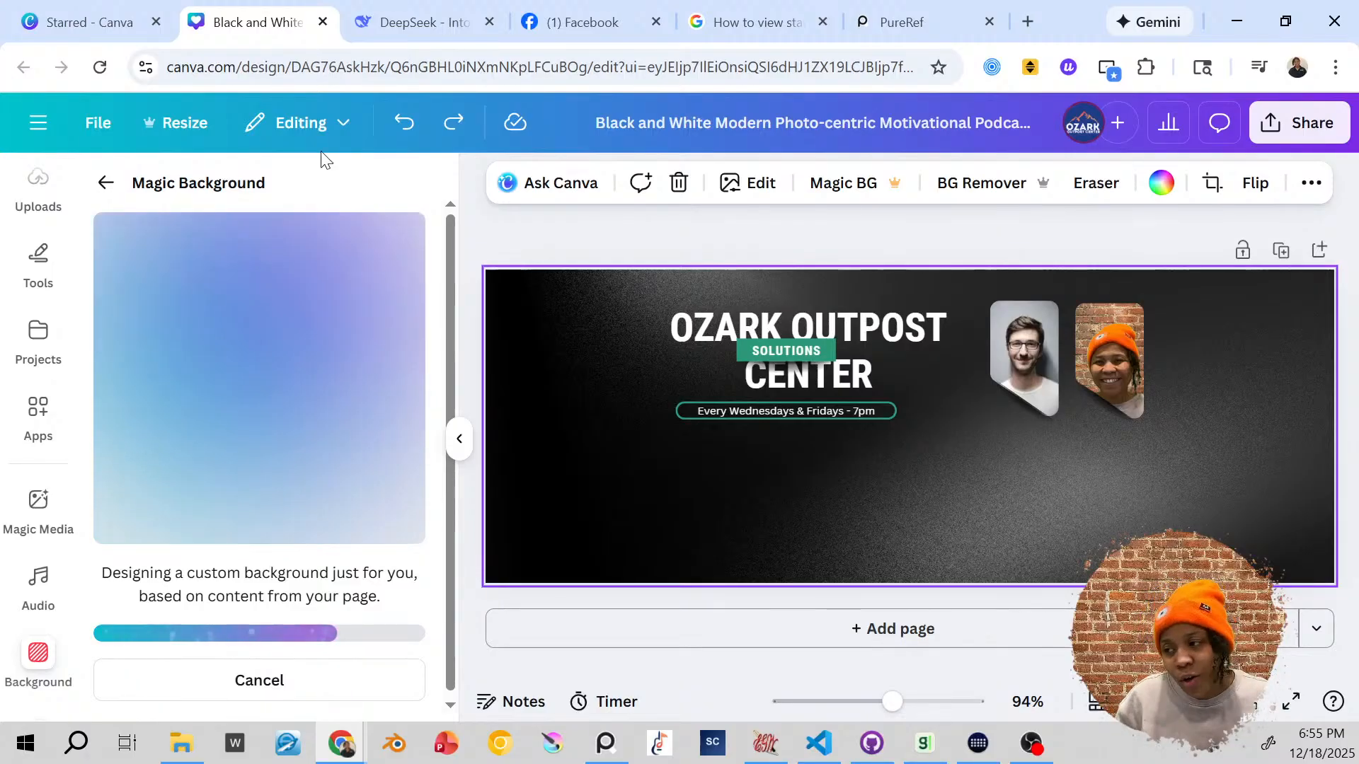
Step: Change the outline of the "Every Wednesdays & Fridays - 7pm" label to the dark blue gradient from the Ozark OC brand colors
left_click(879, 414)
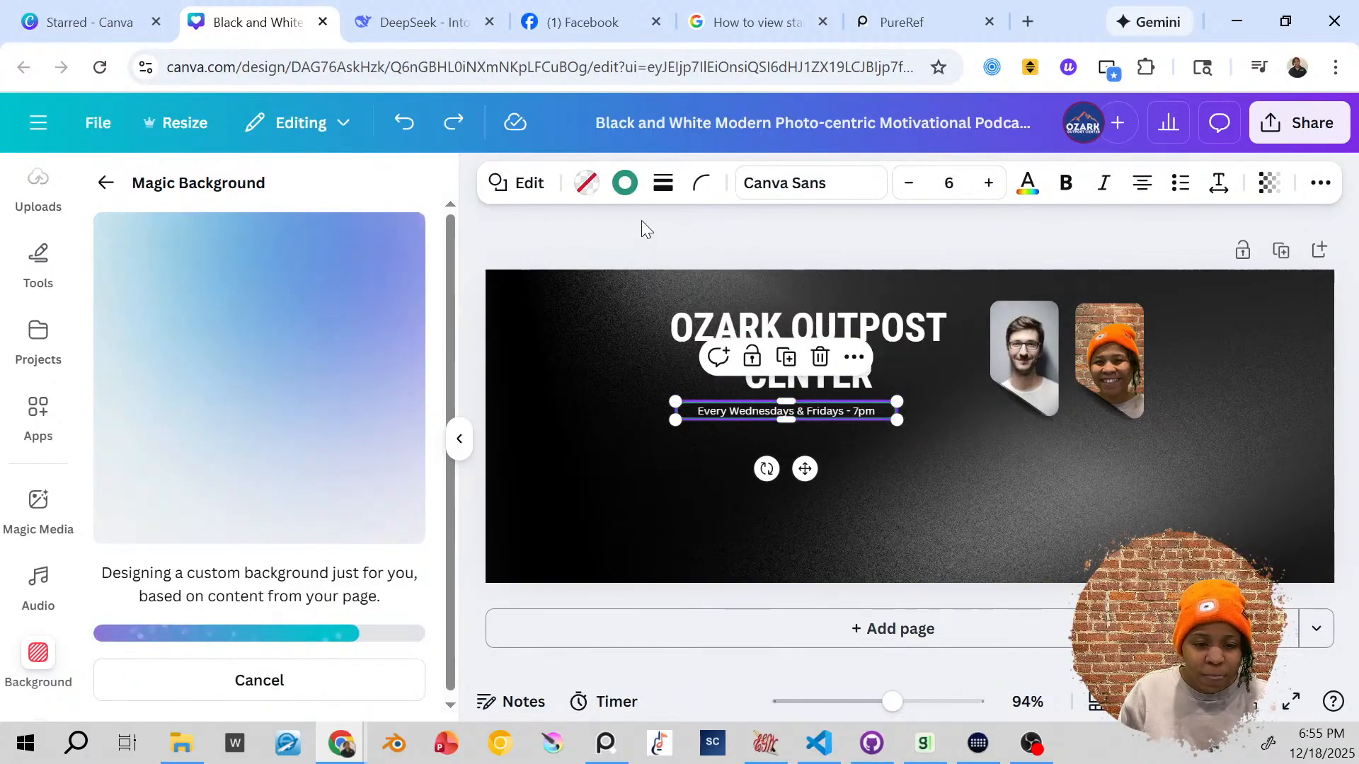
left_click(624, 185)
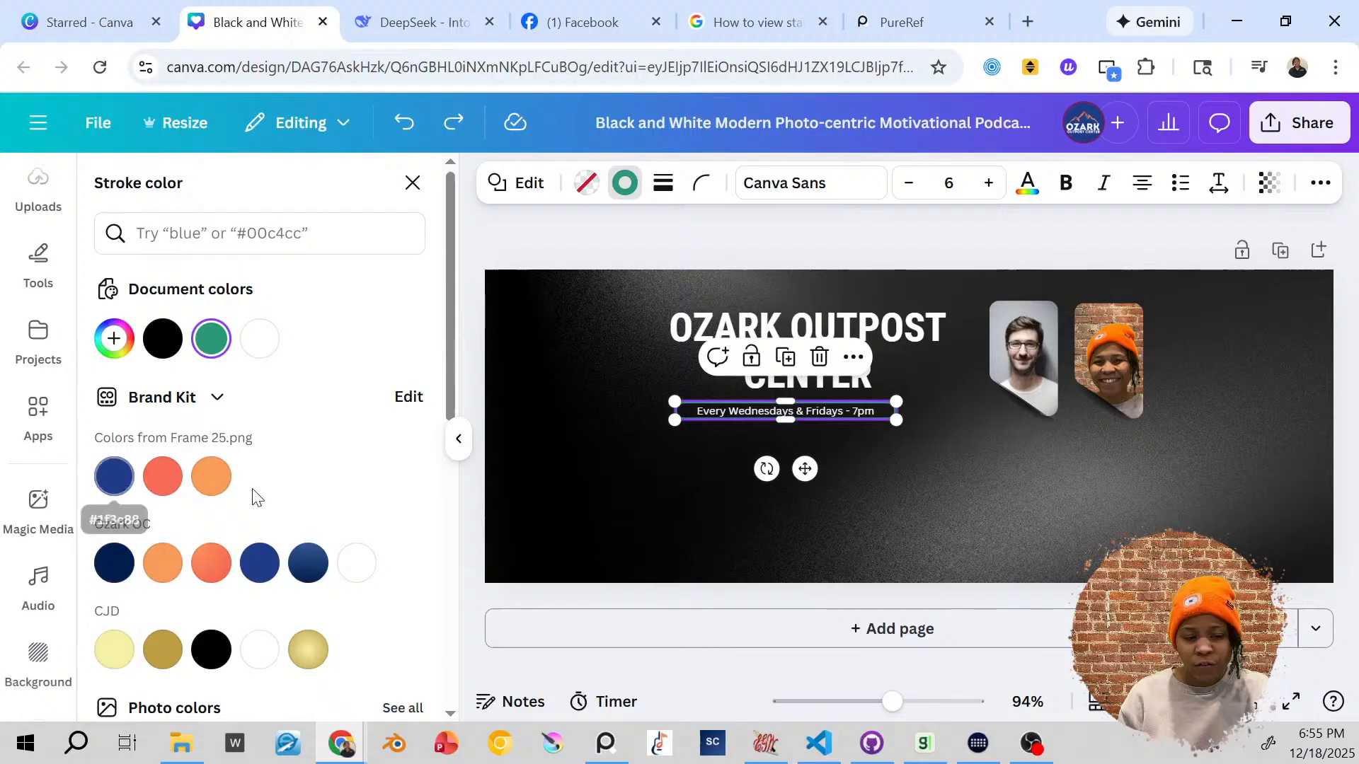
left_click(311, 571)
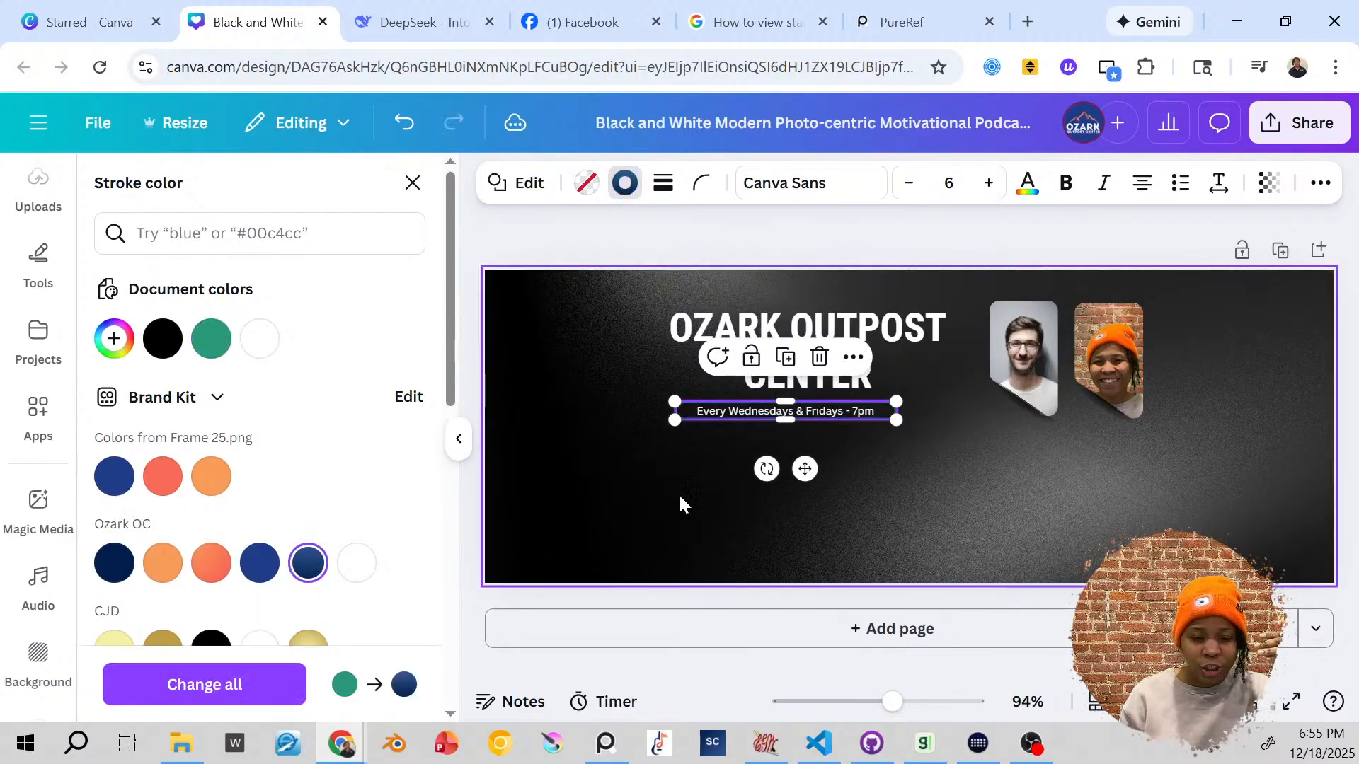
Step: Compare the four generated Magic Background variants and apply the one with potted palms and a hanging lamp
left_click(678, 492)
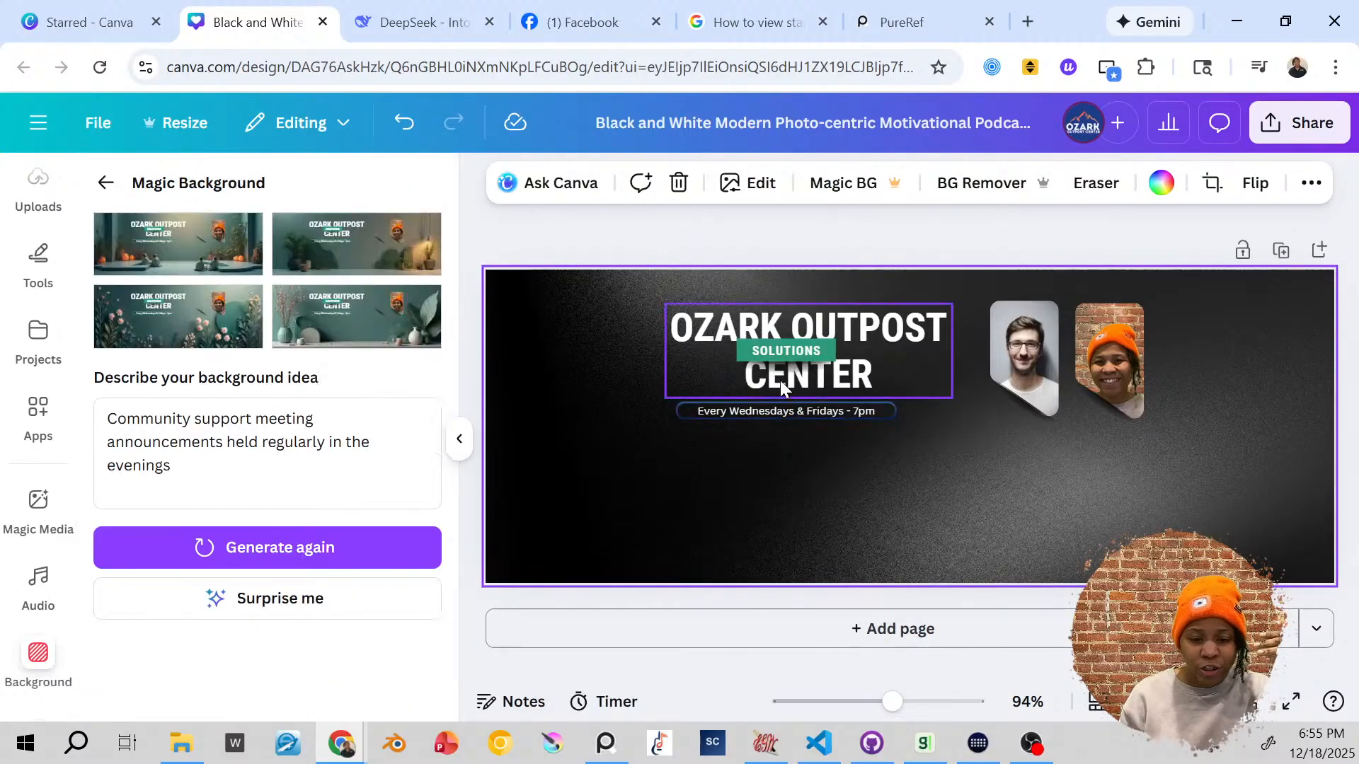
left_click(748, 359)
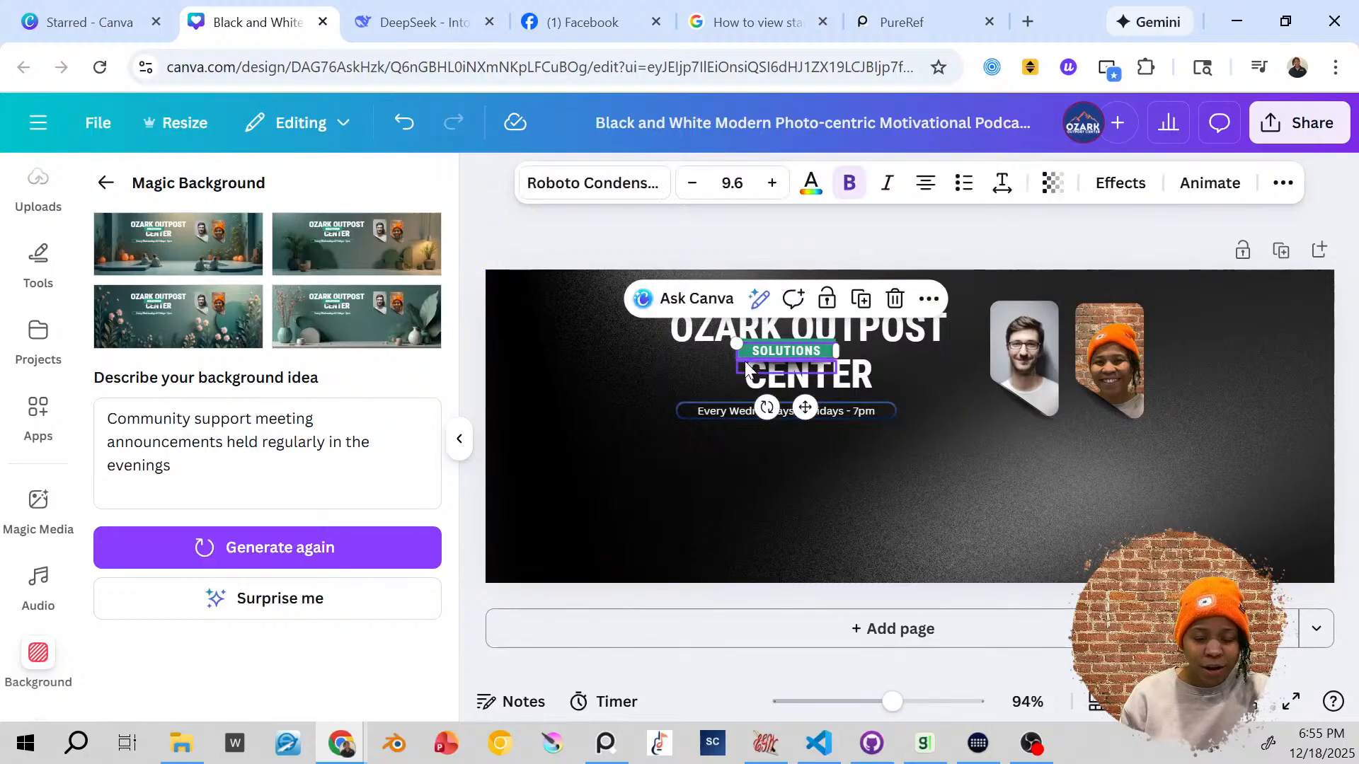
left_click(538, 398)
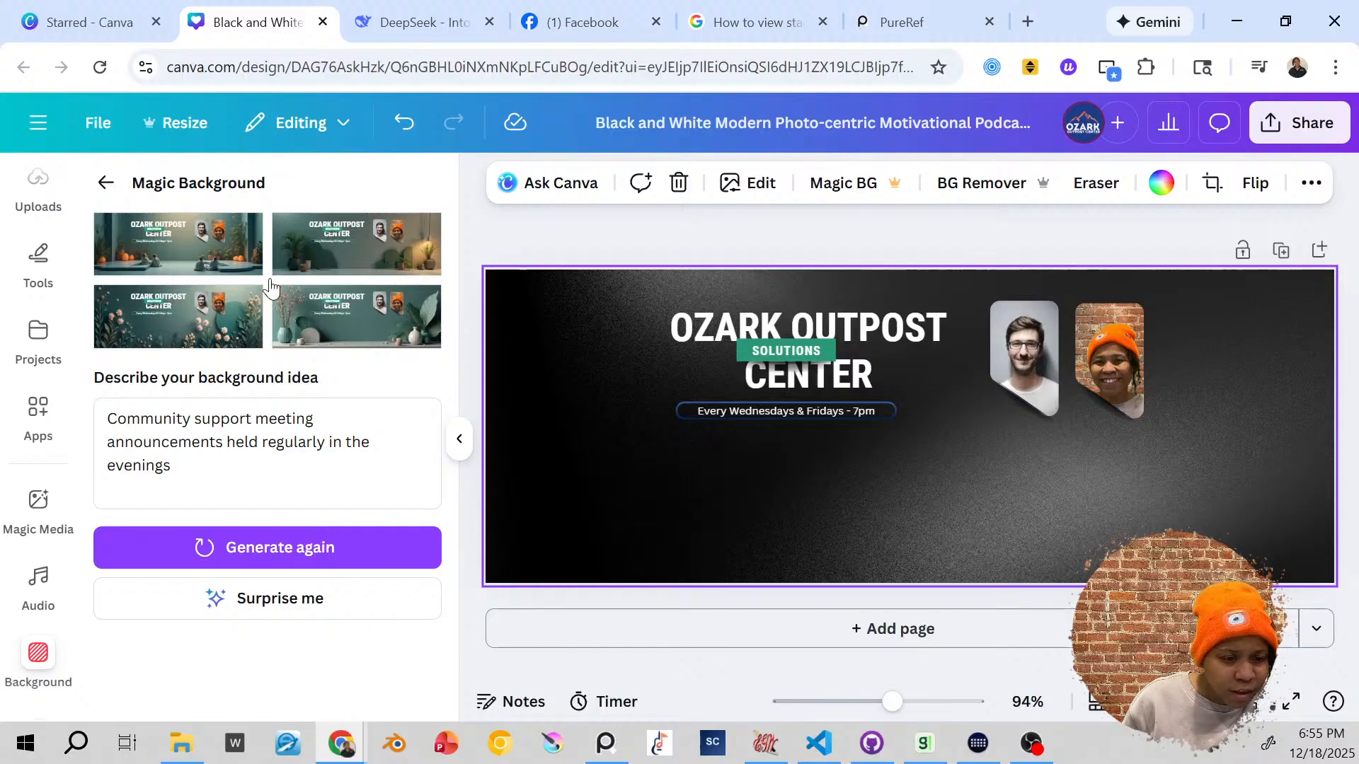
left_click(187, 343)
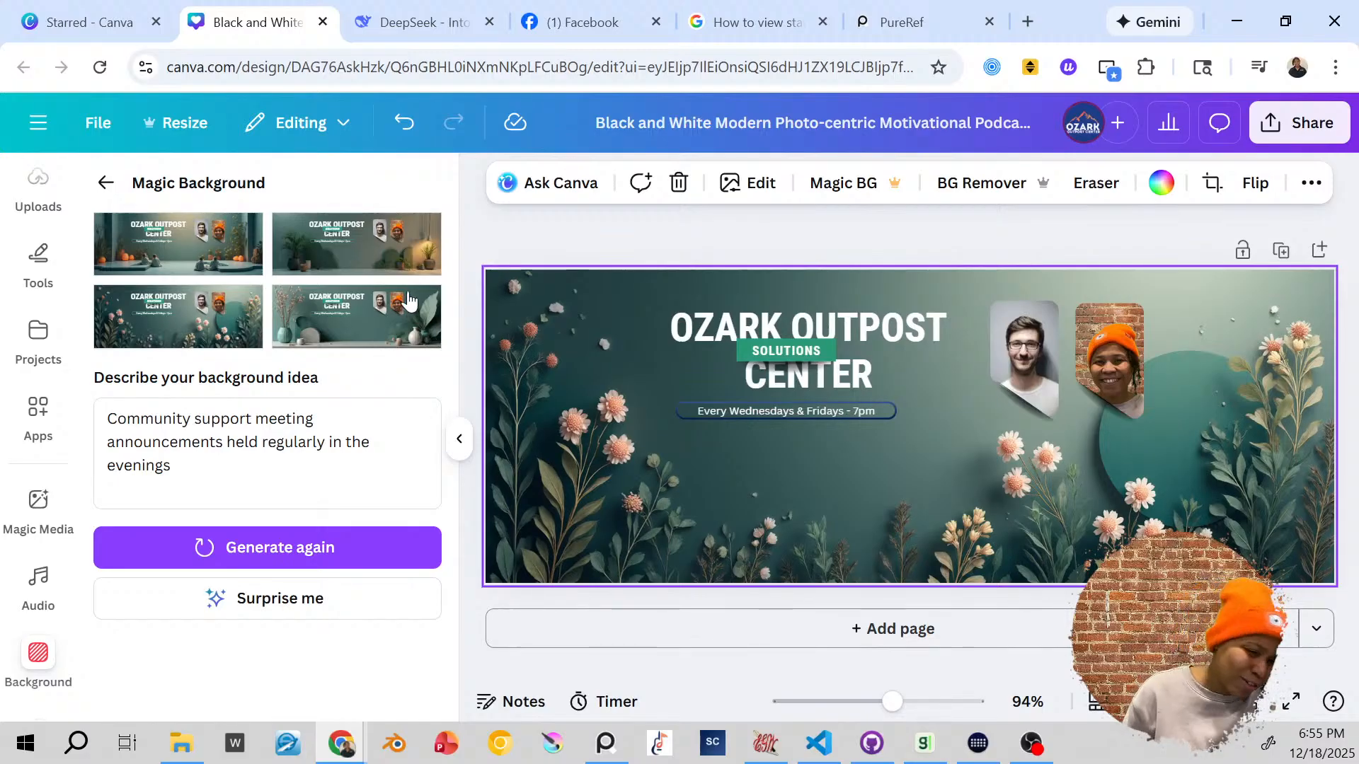
left_click(356, 313)
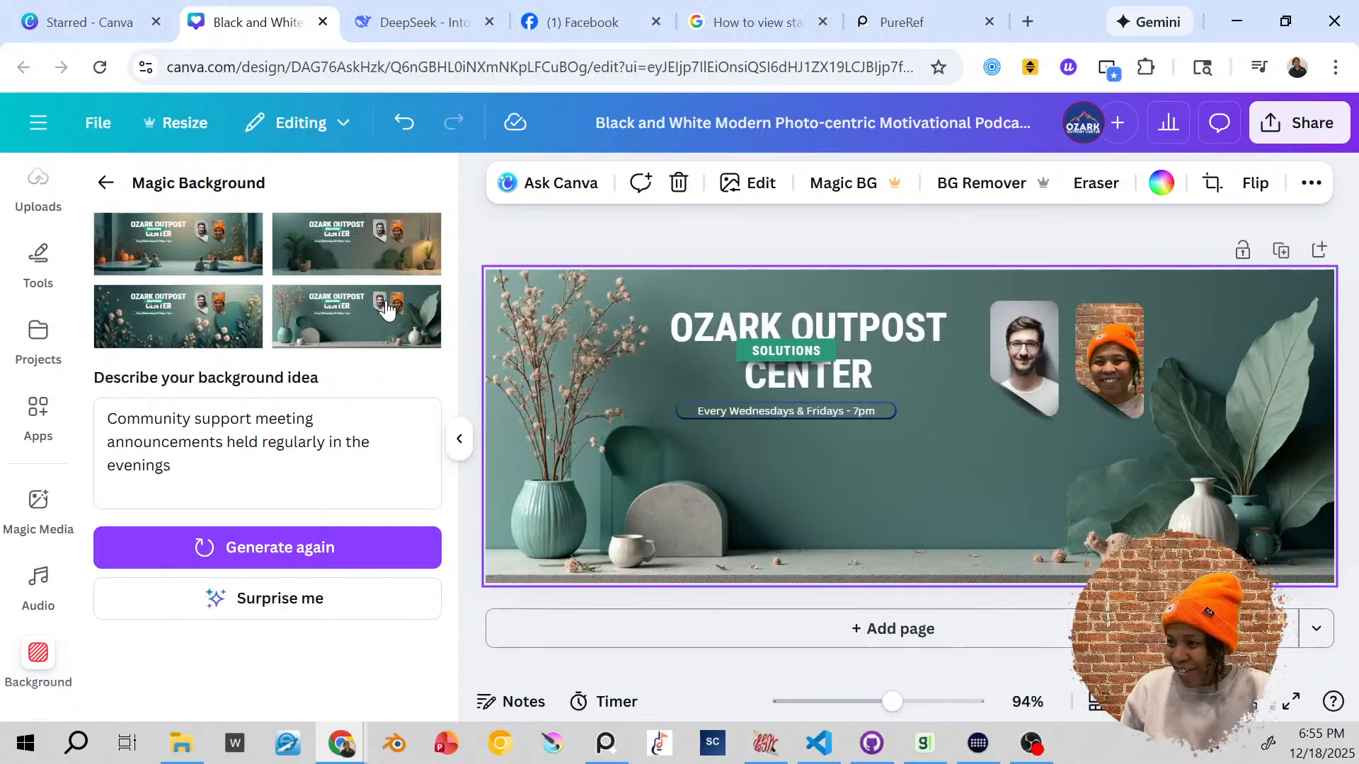
left_click(403, 267)
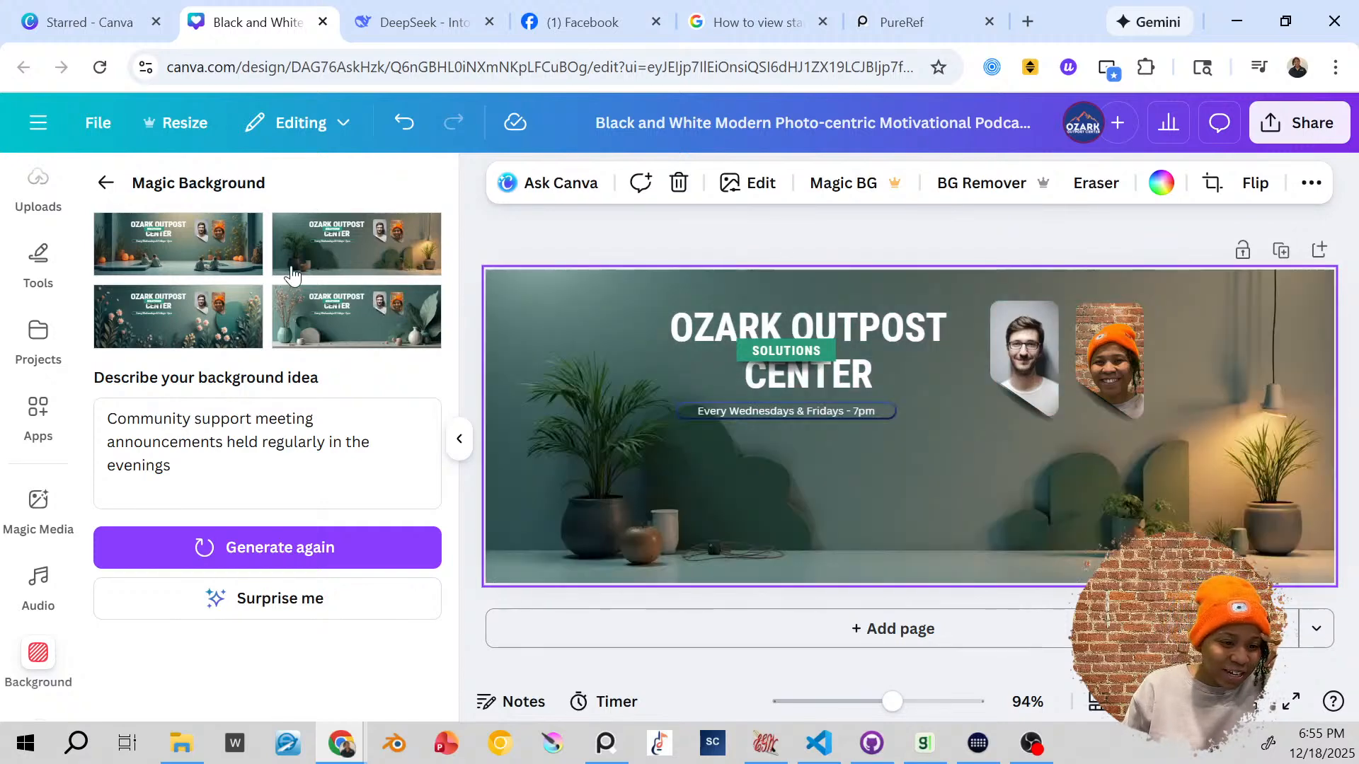
left_click(245, 266)
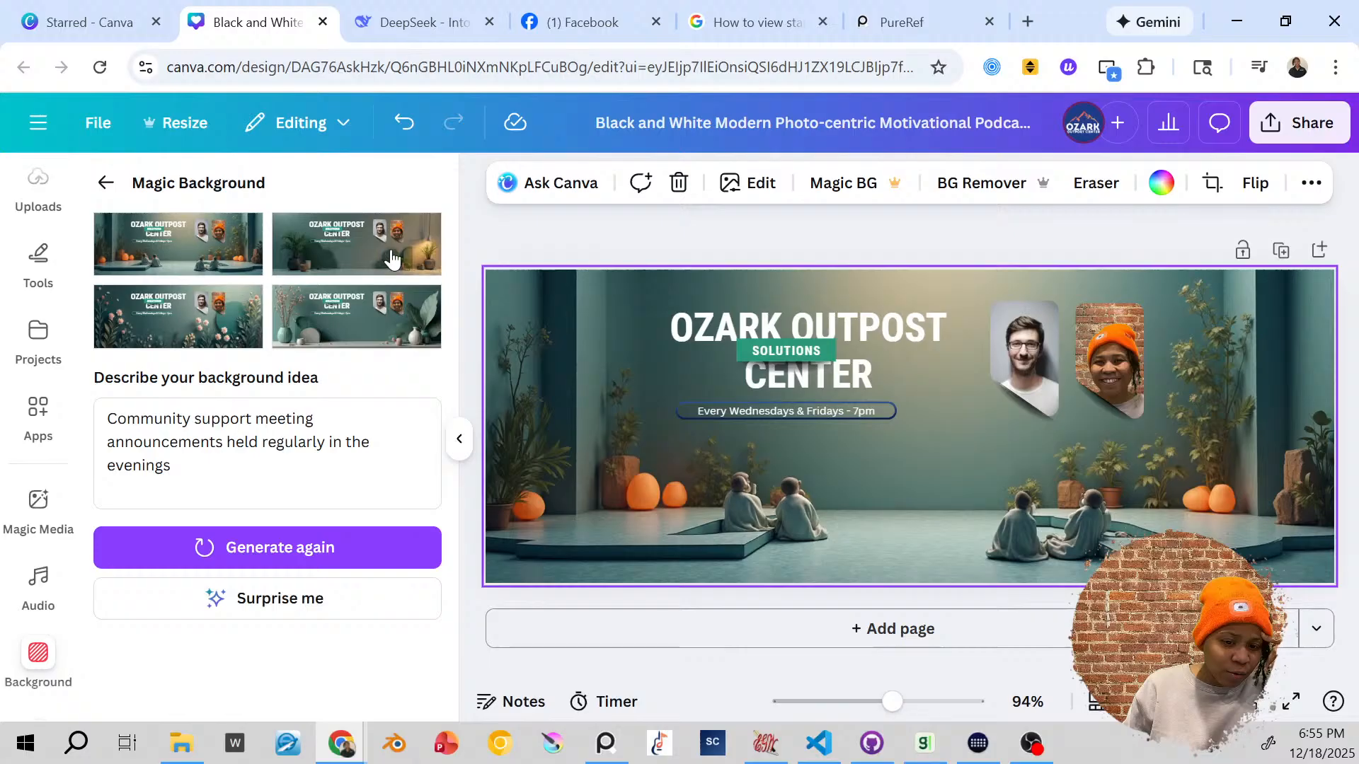
left_click(407, 261)
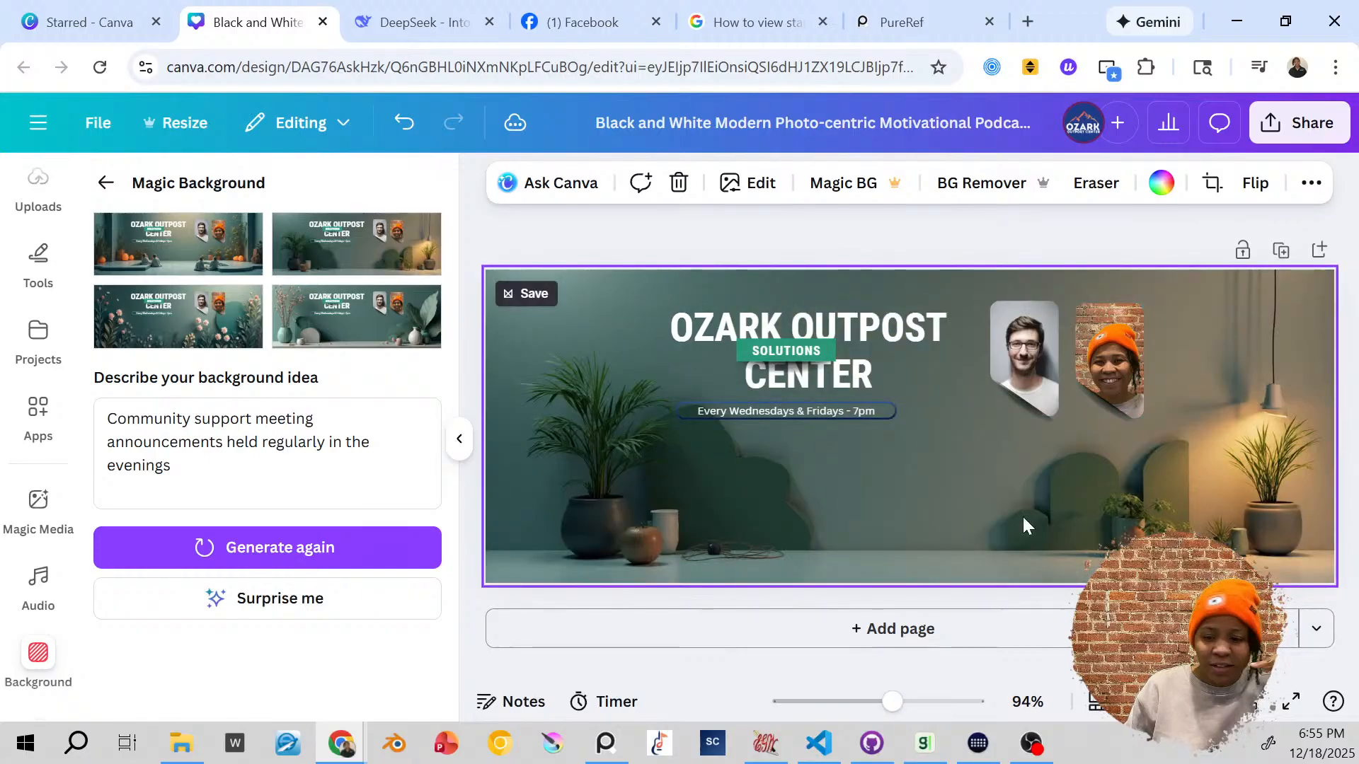
Step: Change the fill of the box behind "SOLUTIONS" from green to the dark blue gradient
left_click(820, 343)
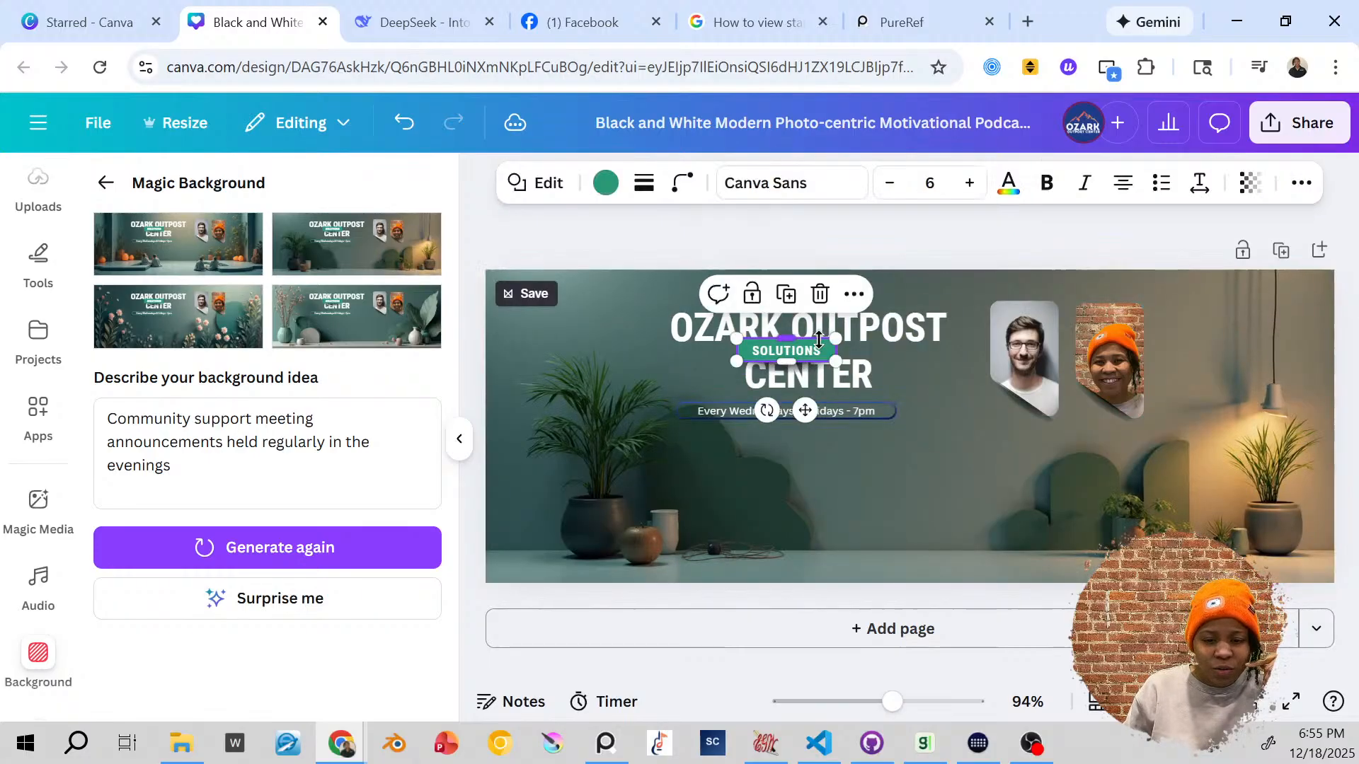
left_click(606, 187)
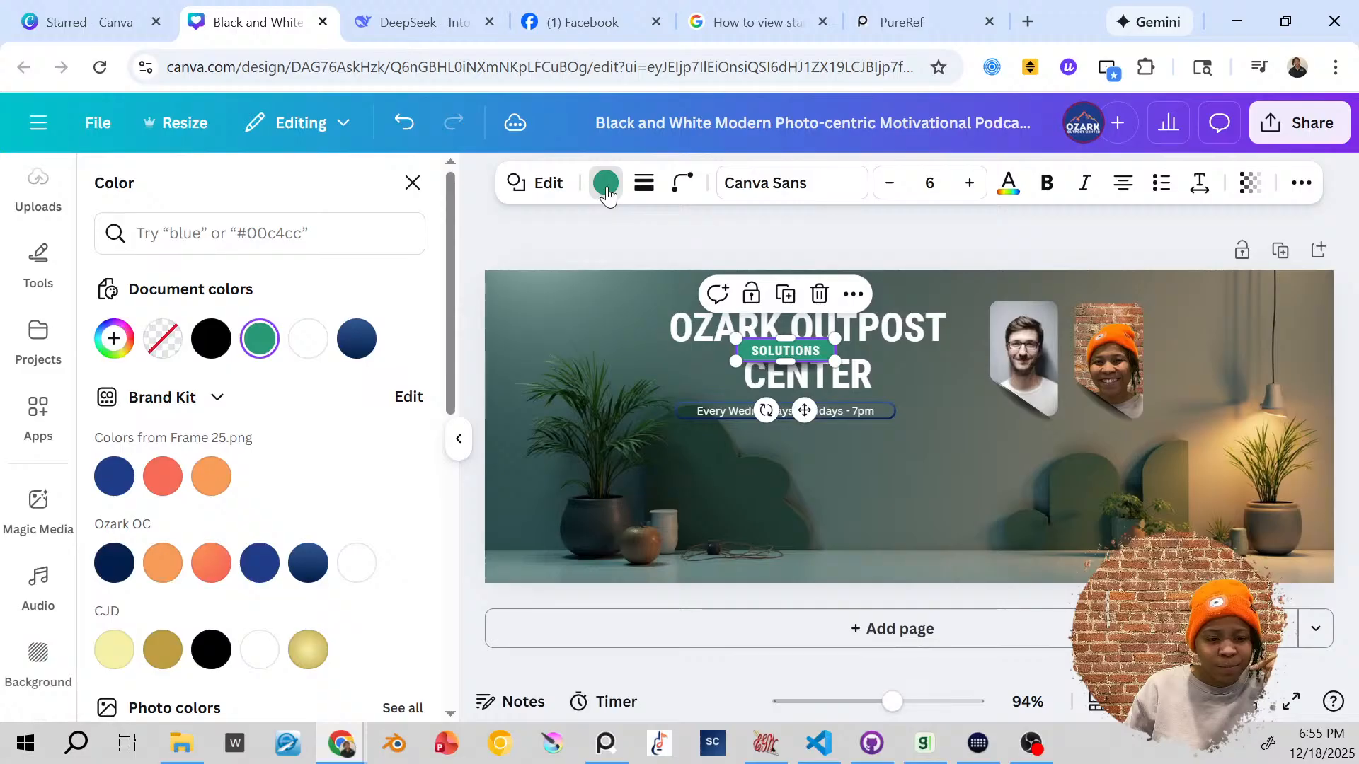
left_click(356, 338)
left_click(1008, 503)
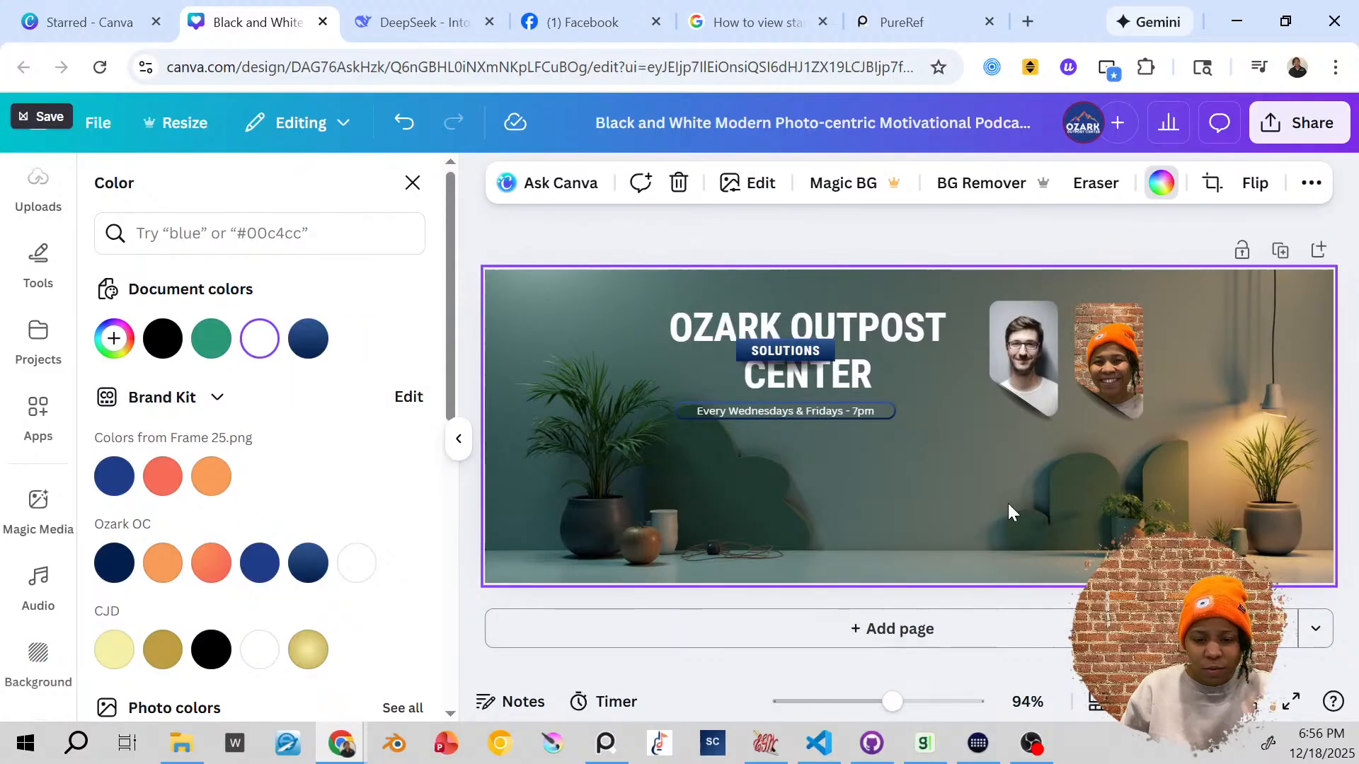
Step: Move the "SOLUTIONS" text and its box together slightly right to centre them over "CENTER"
left_click(780, 345)
left_click(814, 341)
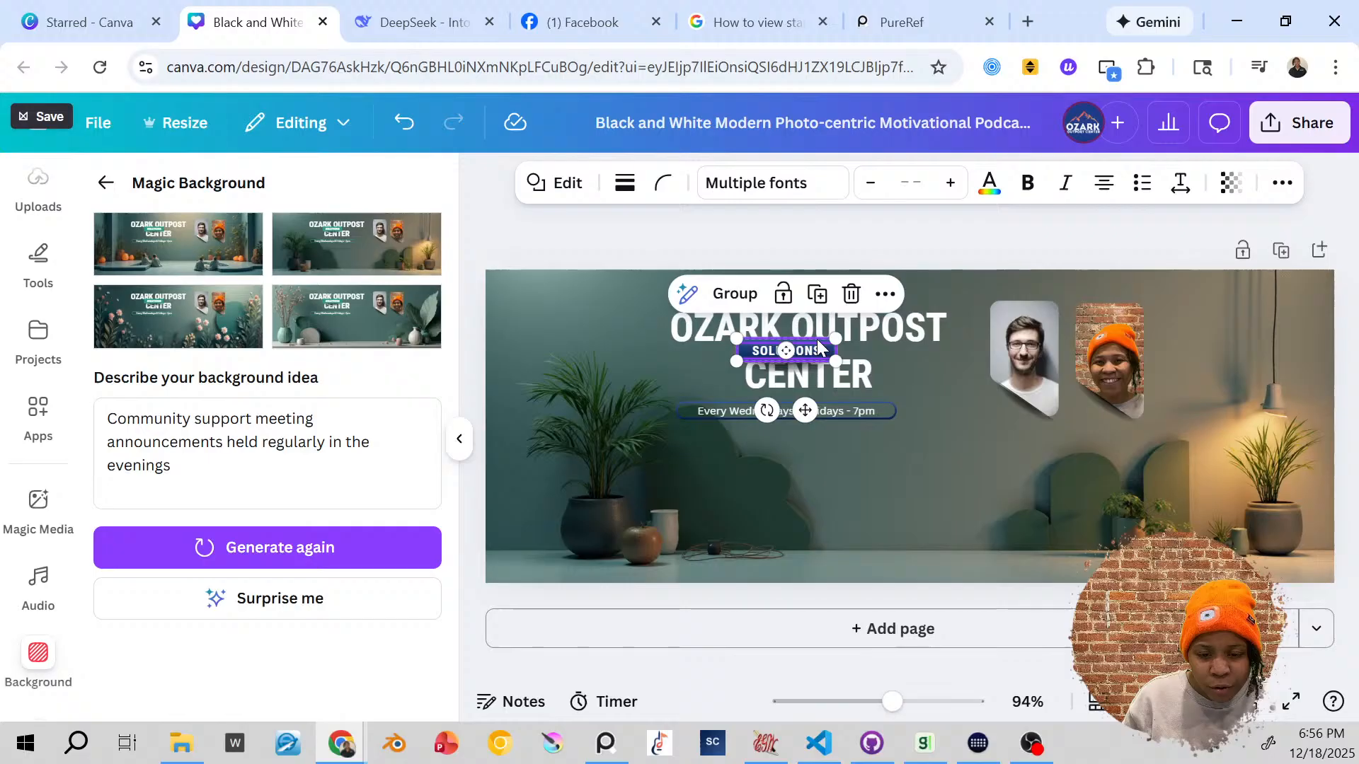
left_click_drag(818, 346, 838, 347)
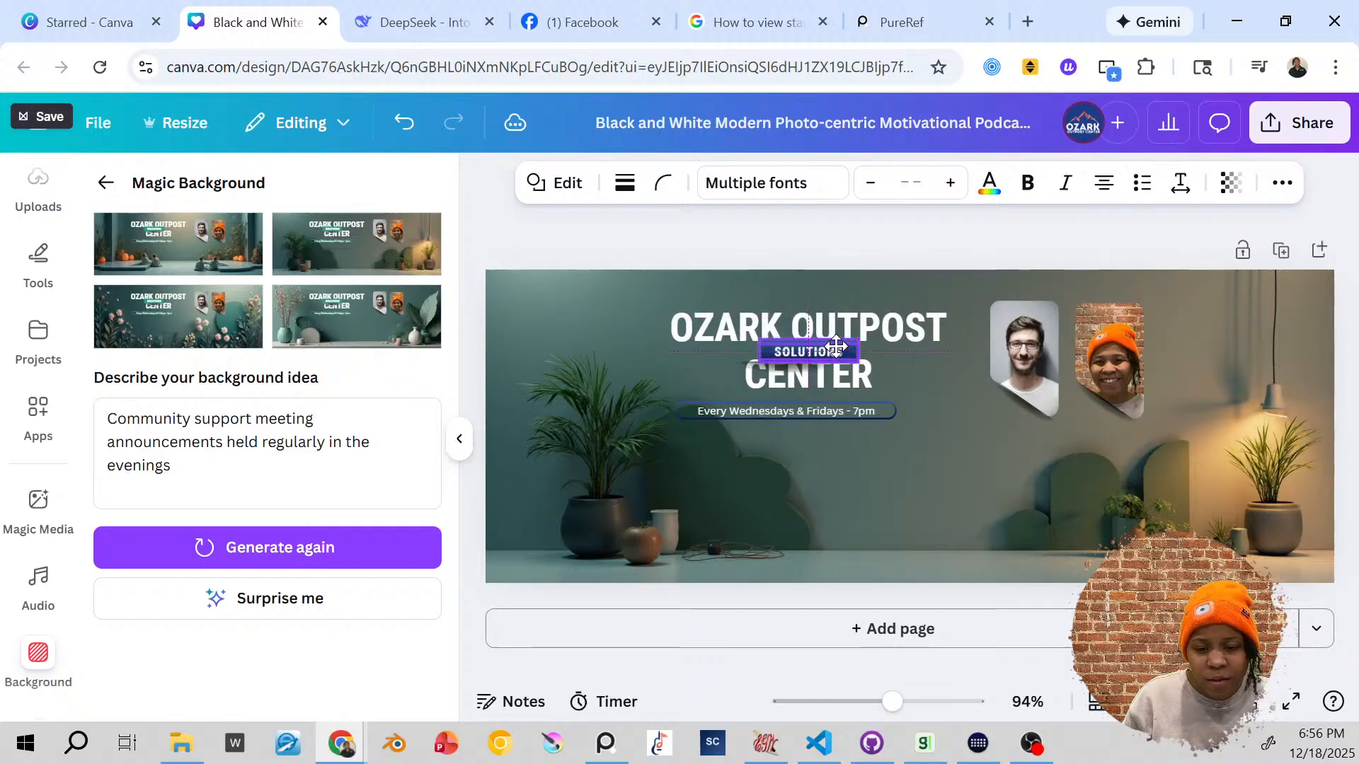
left_click(940, 385)
left_click(879, 464)
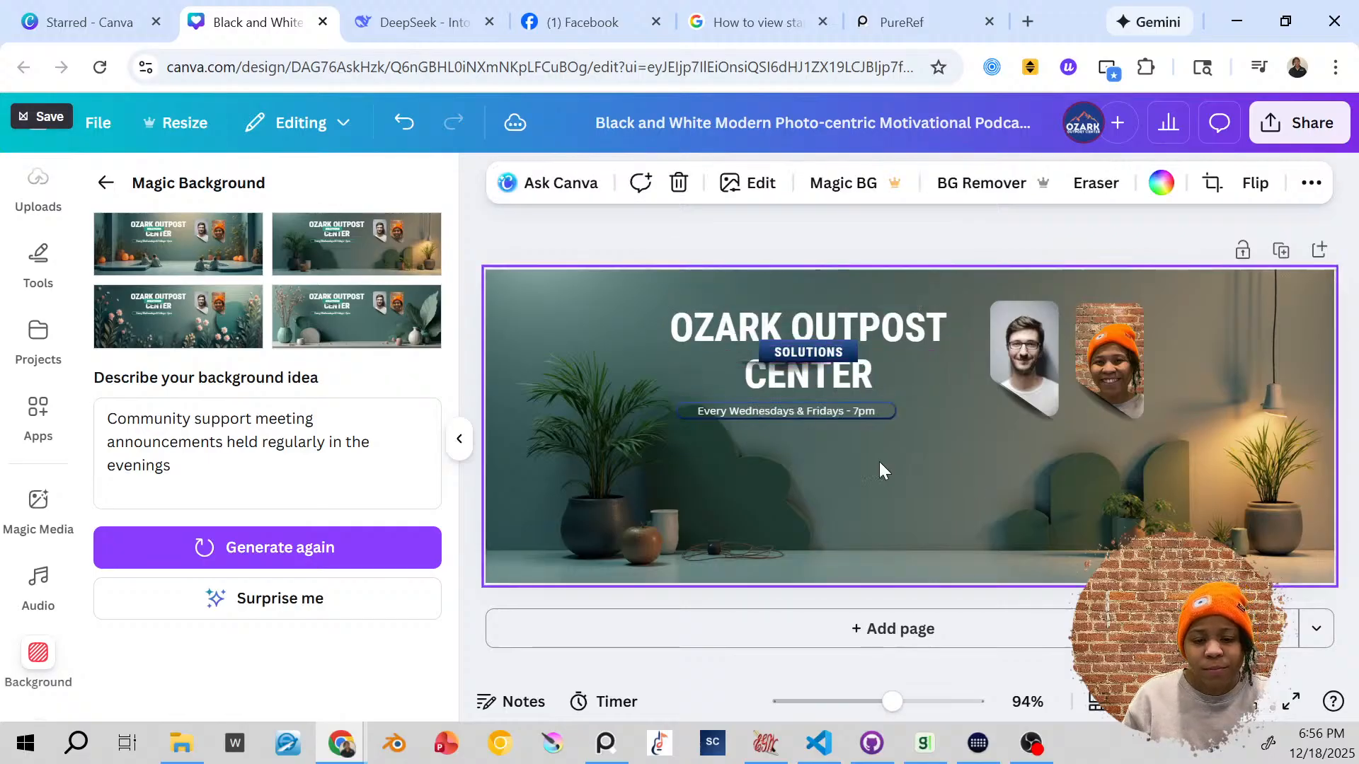
Step: Move the drop shadow graphic right so it lines up beneath the "SOLUTIONS" box
left_click(744, 358)
left_click(747, 360)
scroll(782, 366, "up", 5)
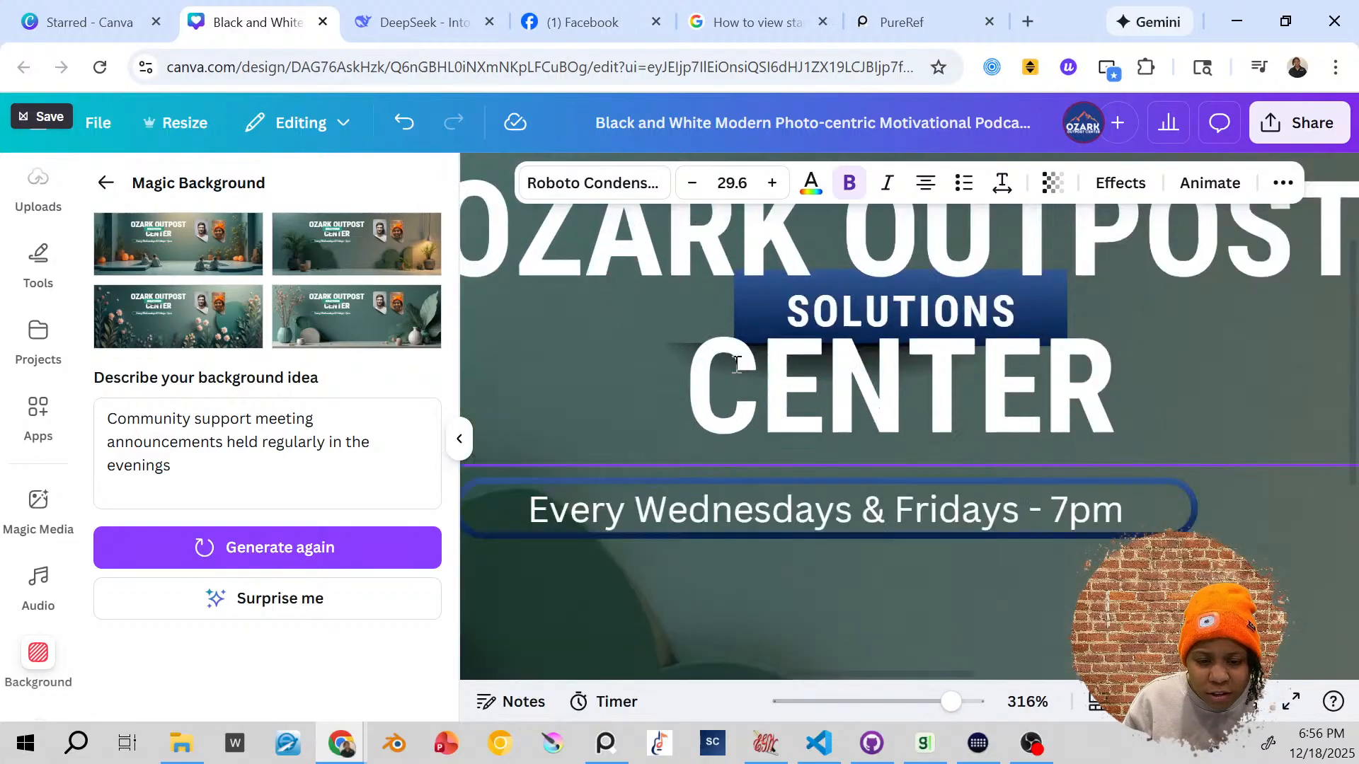
left_click(995, 614)
left_click(699, 359)
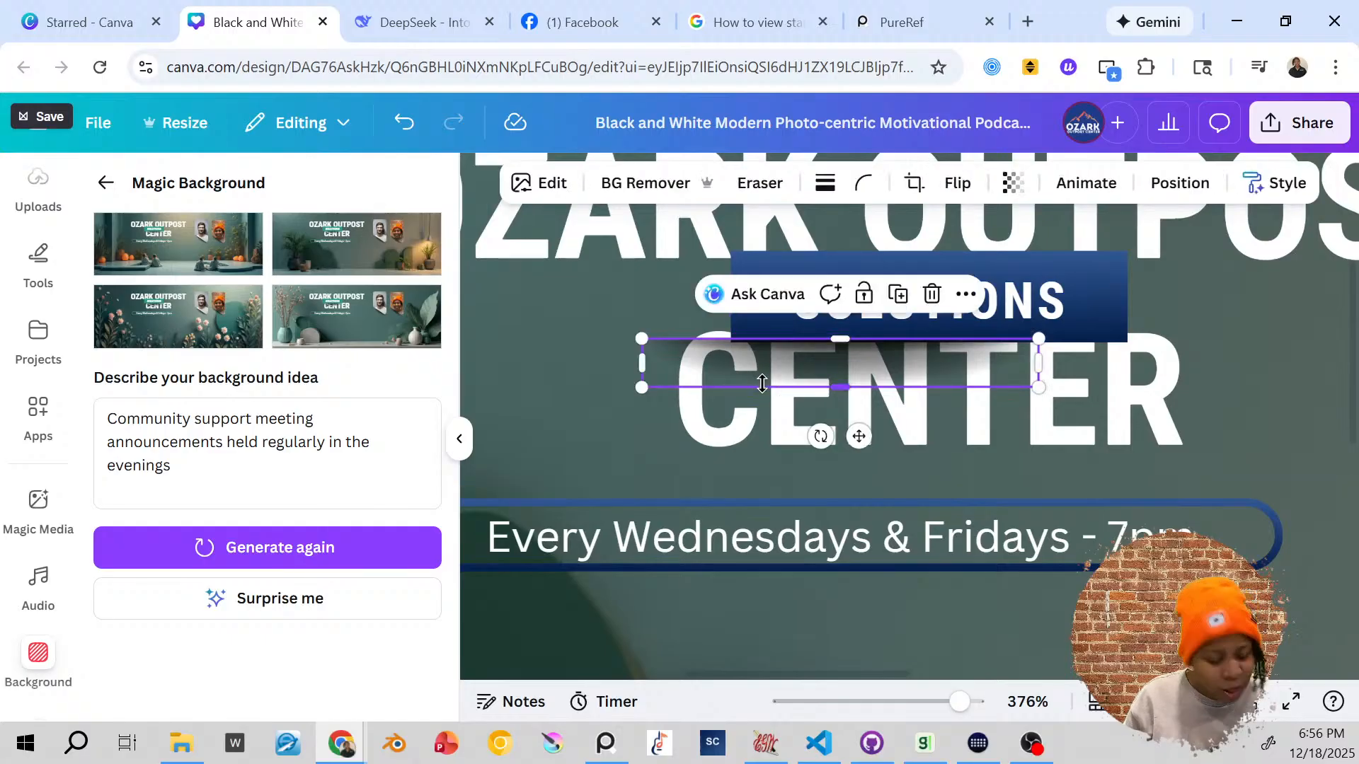
scroll(779, 410, "down", 3)
scroll(778, 411, "up", 3)
scroll(779, 411, "down", 3)
scroll(779, 411, "up", 2)
scroll(776, 409, "up", 1)
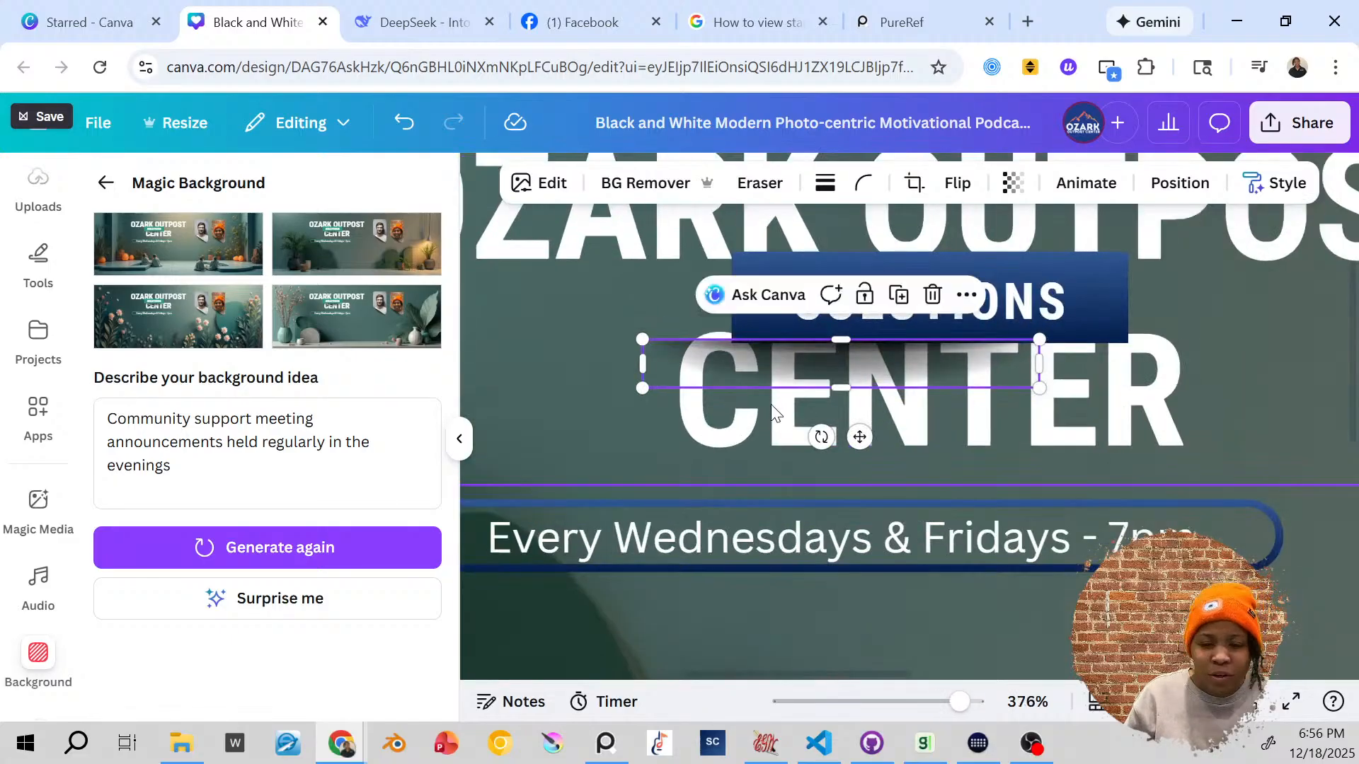
left_click_drag(728, 367, 814, 369)
mouse_move(973, 375)
left_mouse_down()
mouse_move(1101, 388)
mouse_move(1076, 425)
mouse_move(1083, 494)
mouse_move(1017, 476)
mouse_move(989, 365)
left_mouse_up()
left_click(1180, 396)
Step: Nudge the drop shadow graphic up against the lower edge of the "SOLUTIONS" box
scroll(1147, 404, "down", 5)
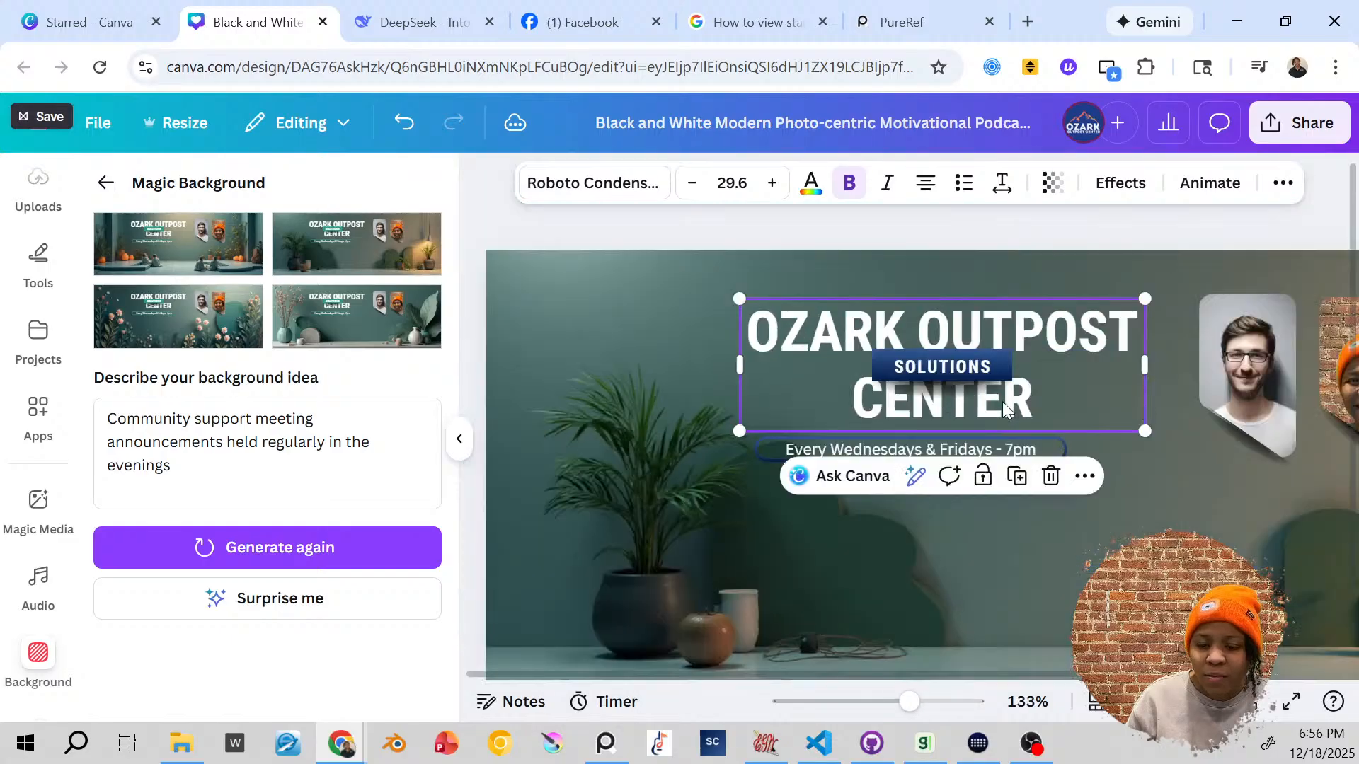
scroll(946, 372, "up", 6)
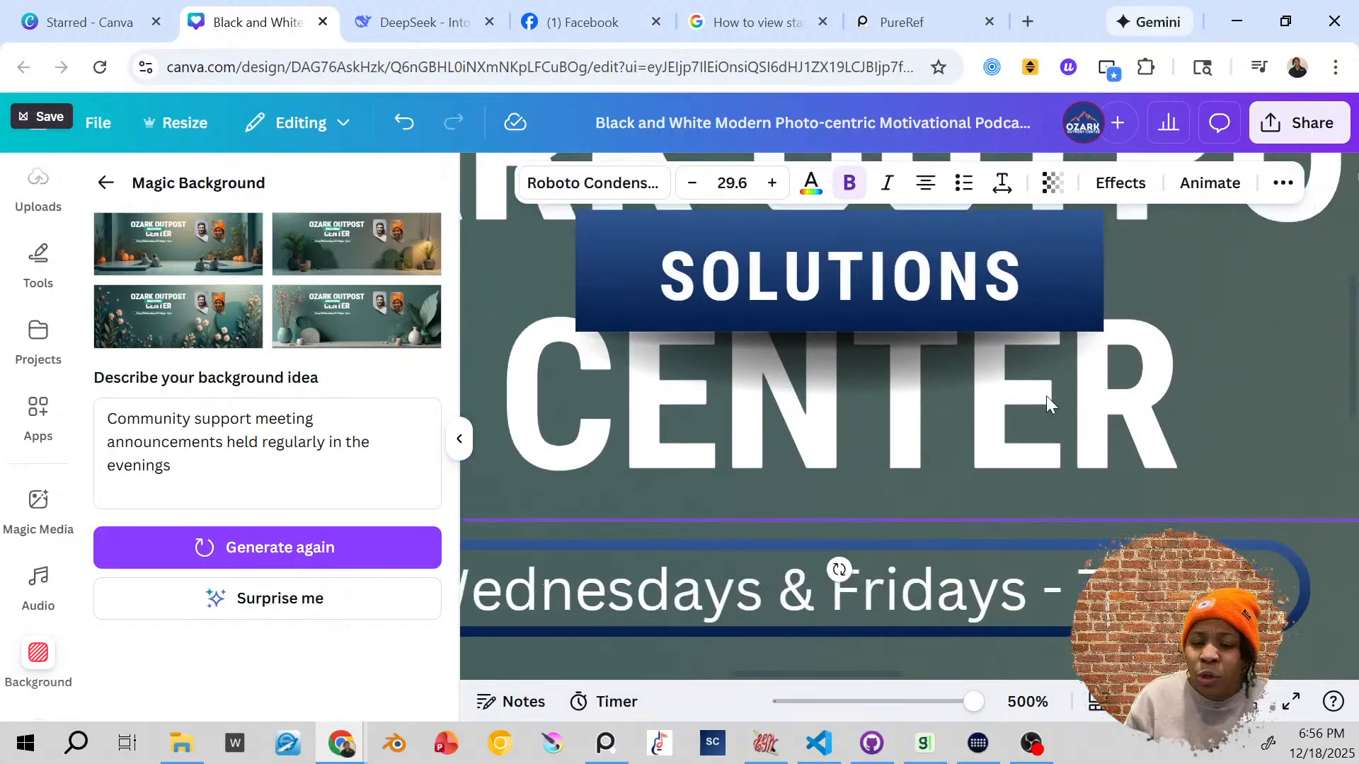
left_click(951, 369)
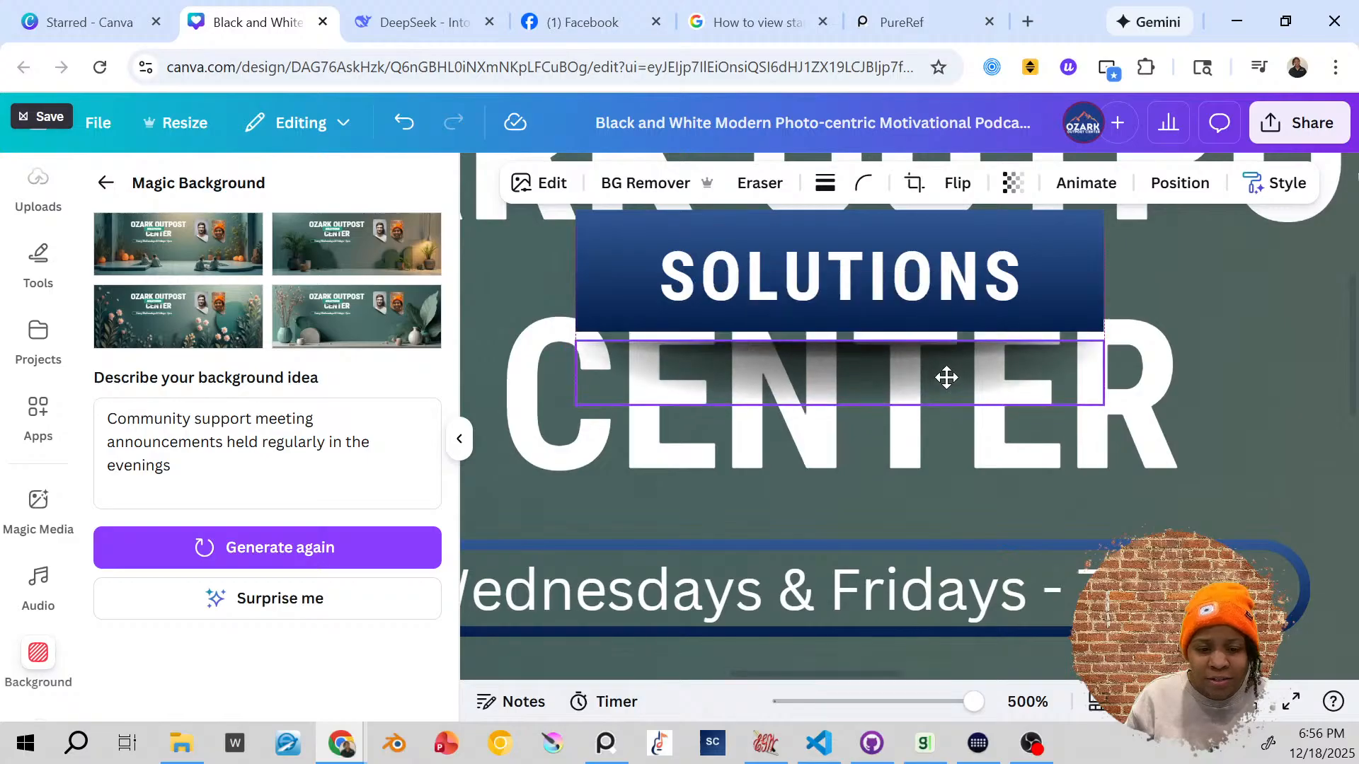
left_click(950, 369)
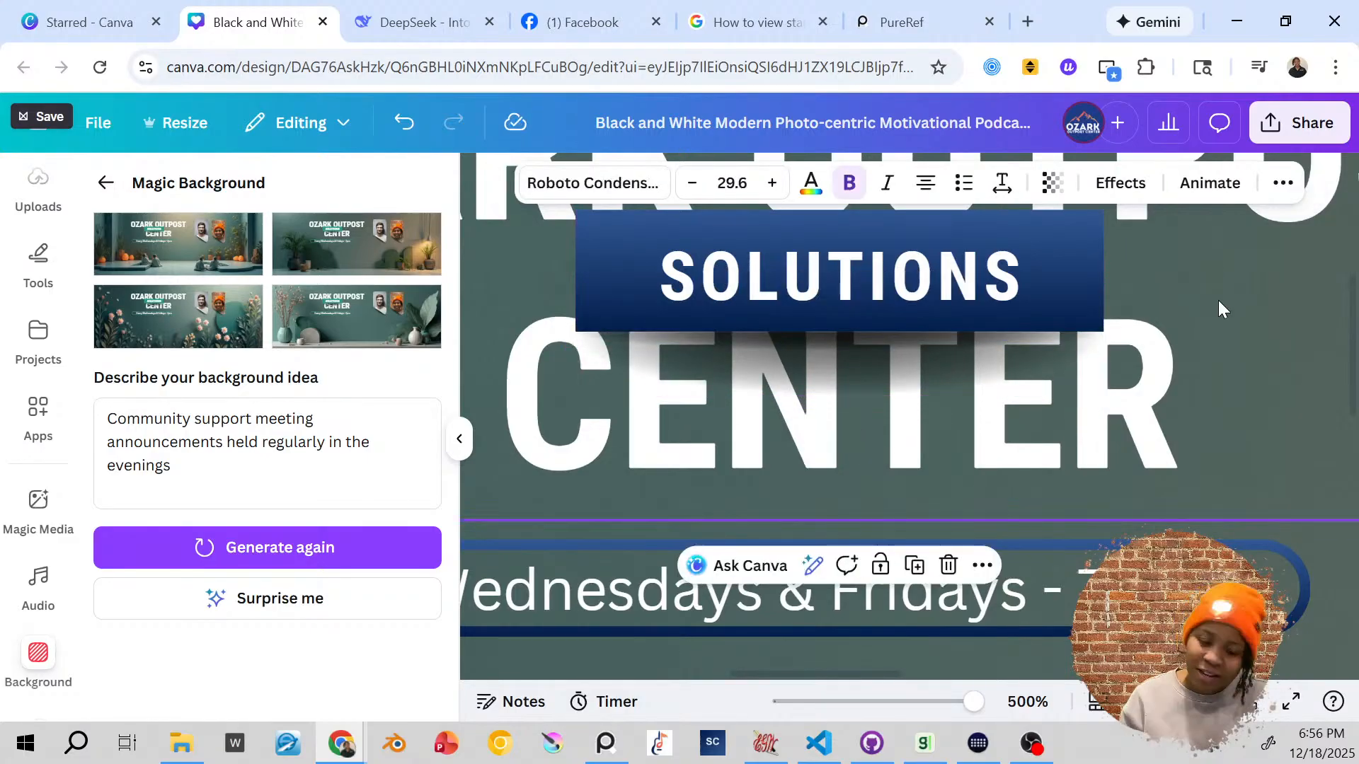
left_click_drag(791, 380, 815, 367)
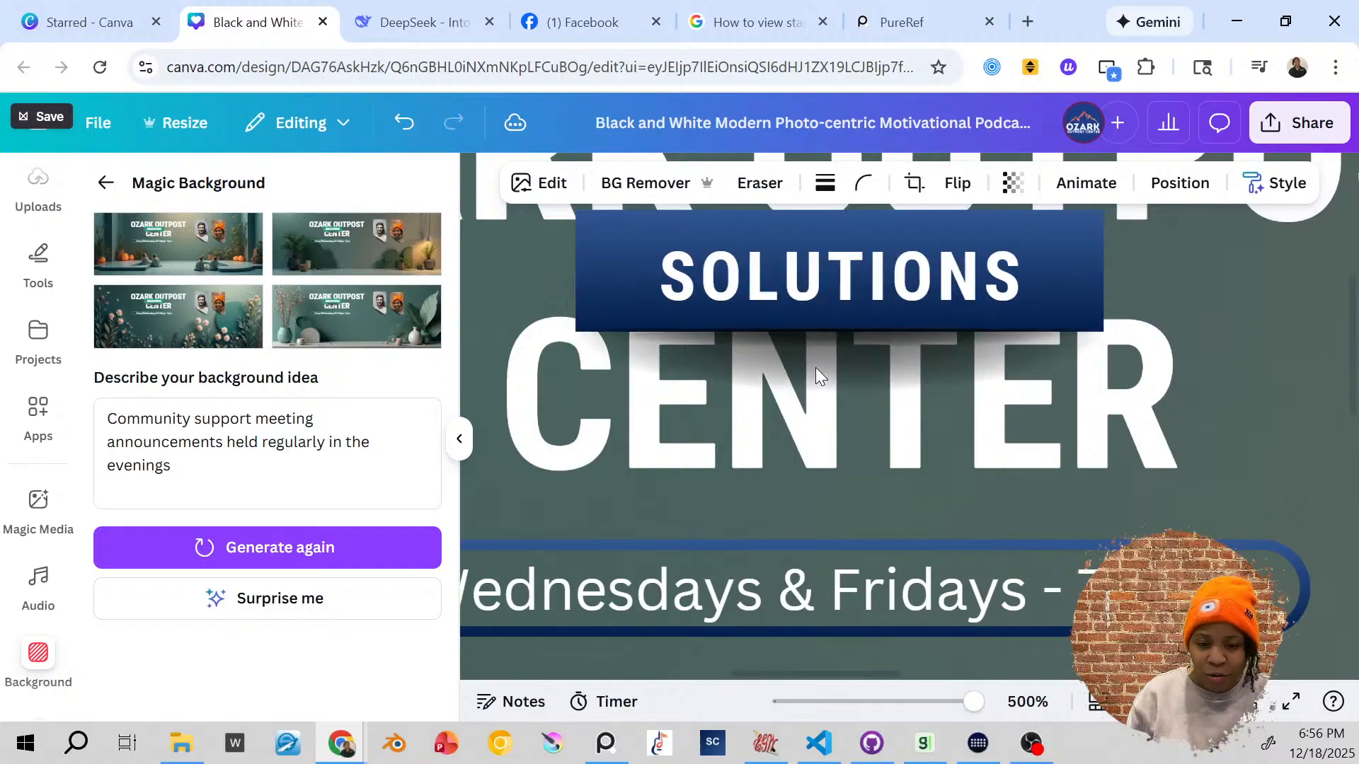
left_click(1218, 348)
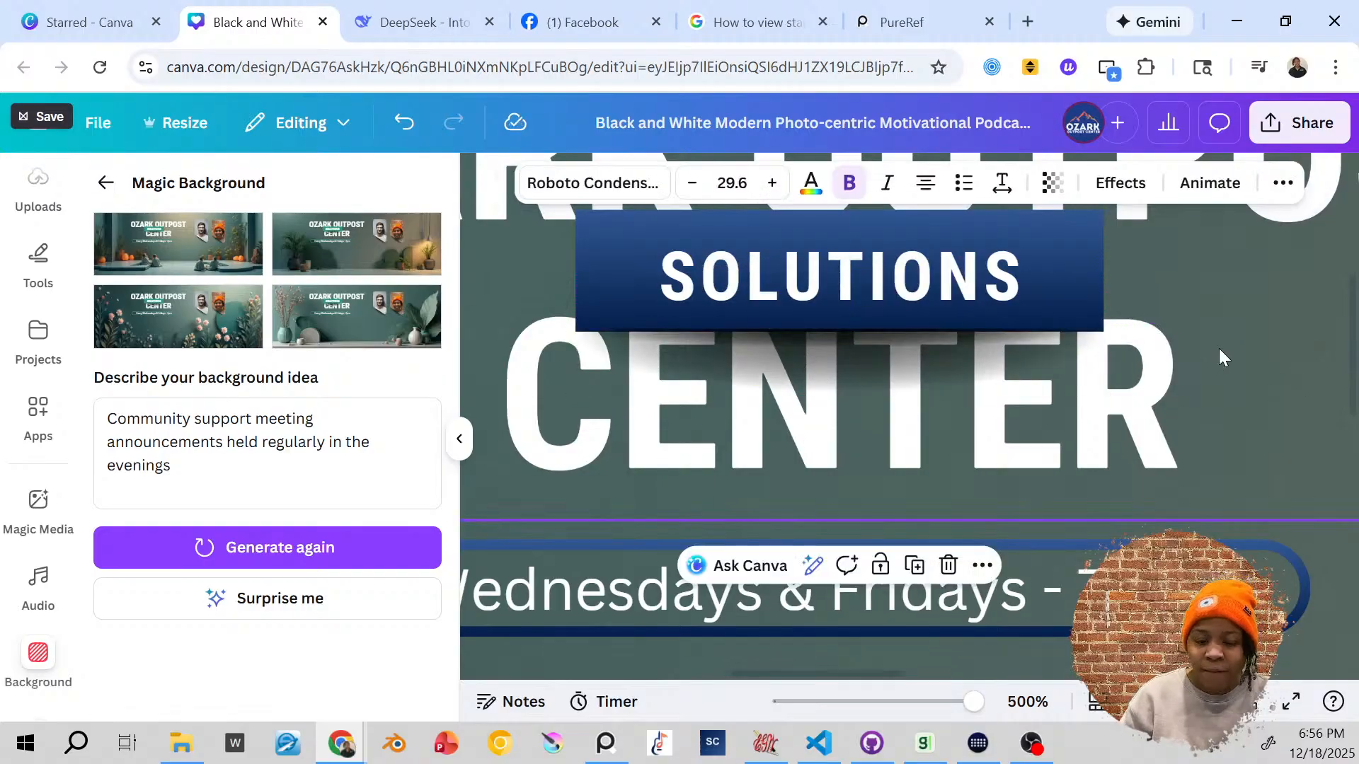
scroll(1219, 348, "down", 5)
left_click(1148, 522)
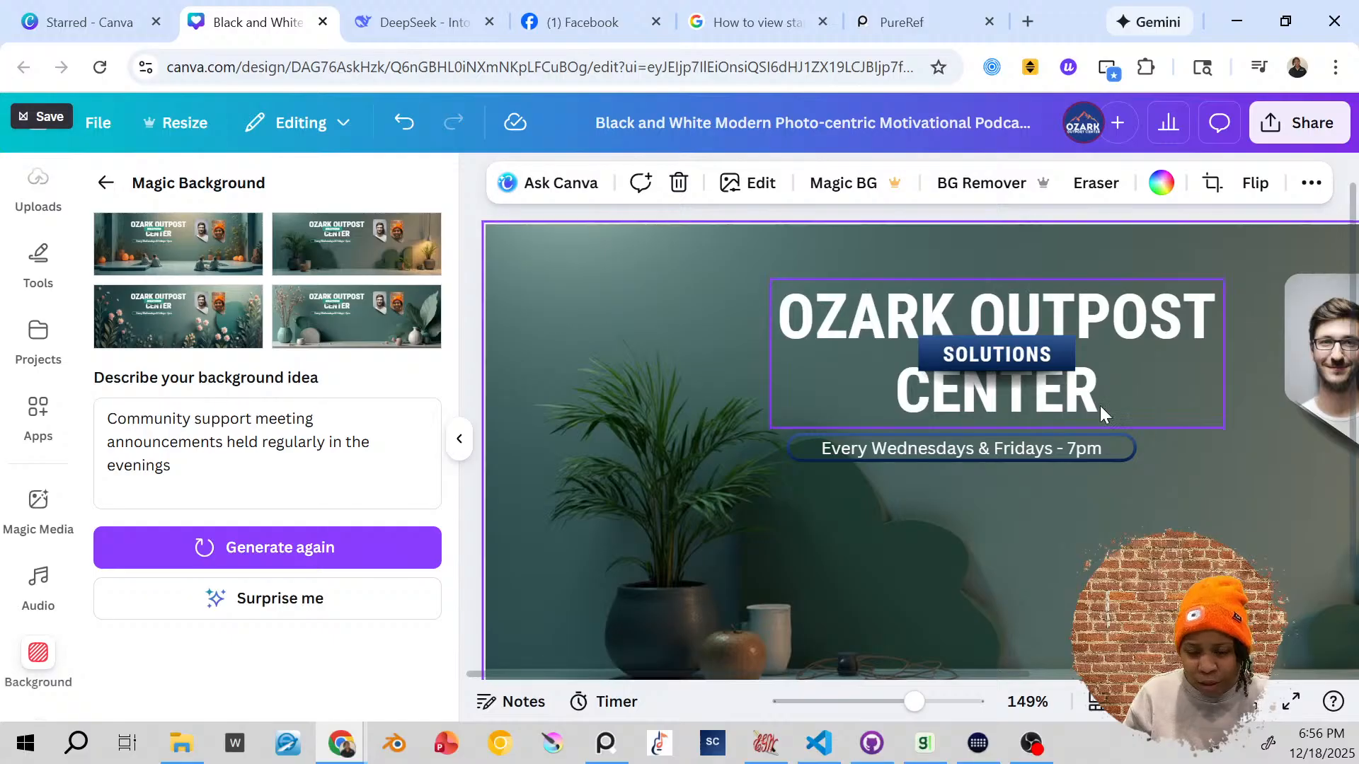
Step: Search the design elements for "Drop shadow"
scroll(40, 295, "up", 2)
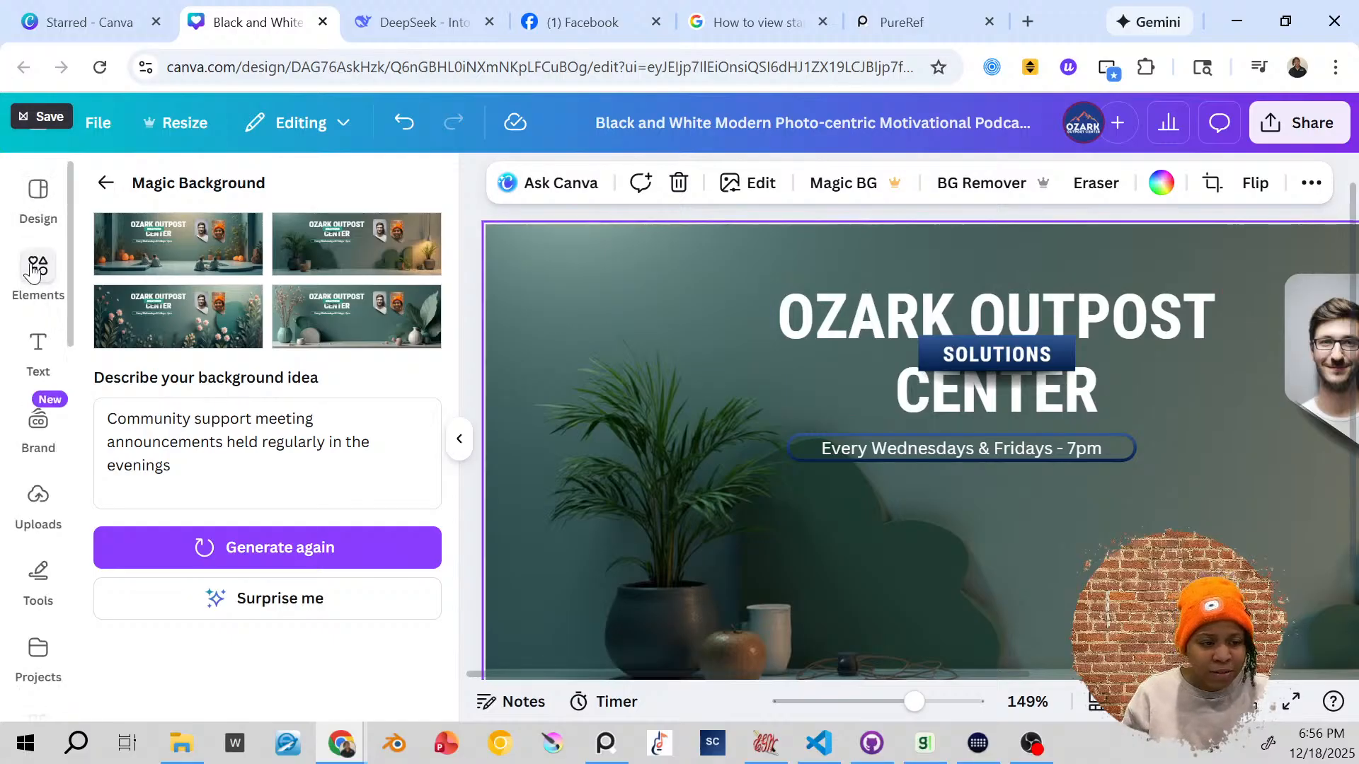
left_click(40, 286)
left_click(252, 189)
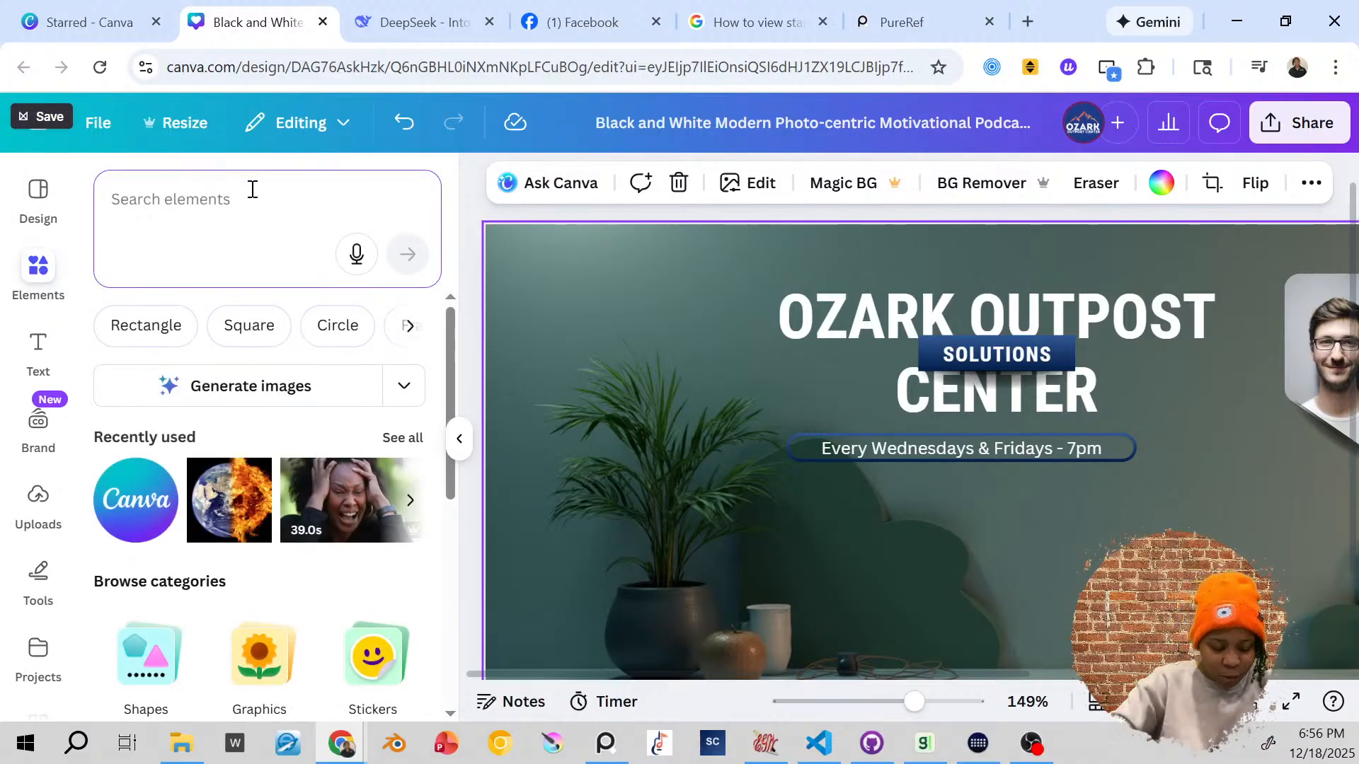
type("Dropshadow")
key("Return")
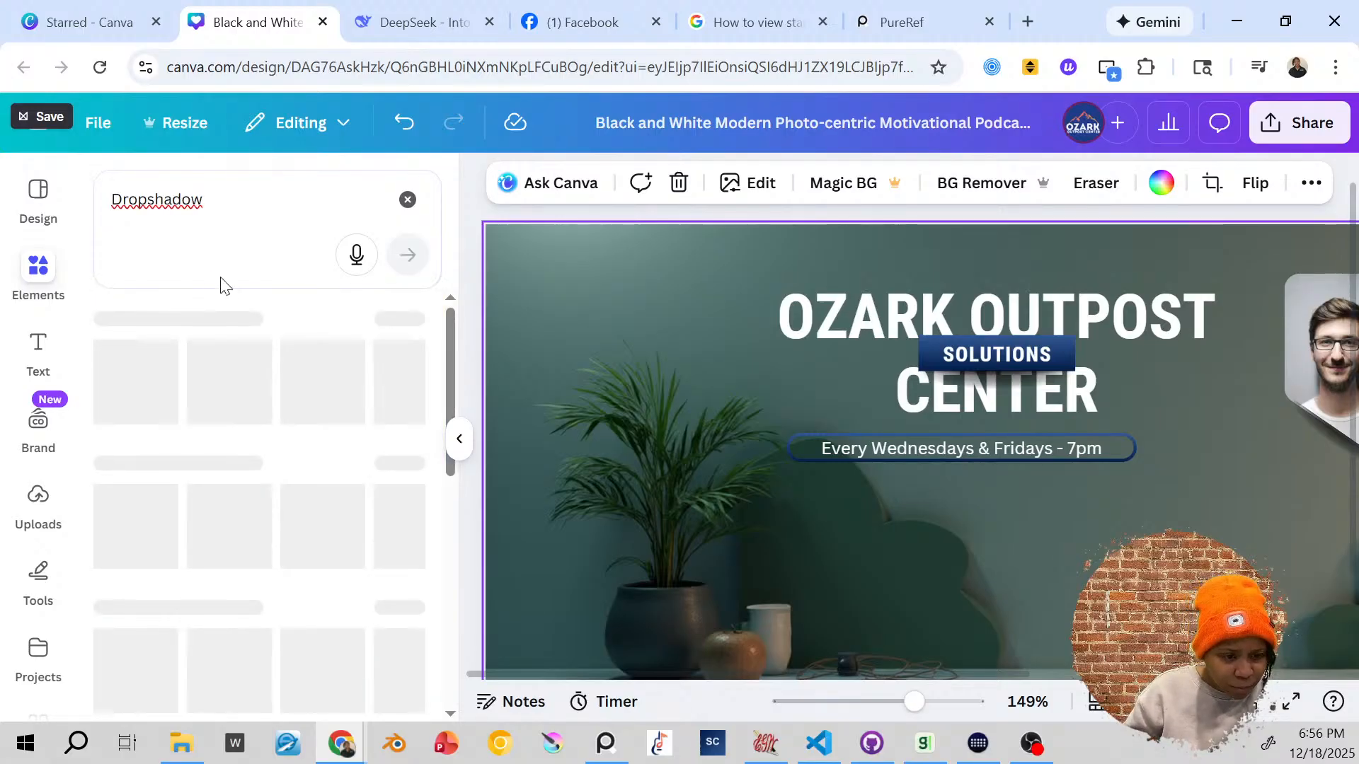
left_click(147, 200)
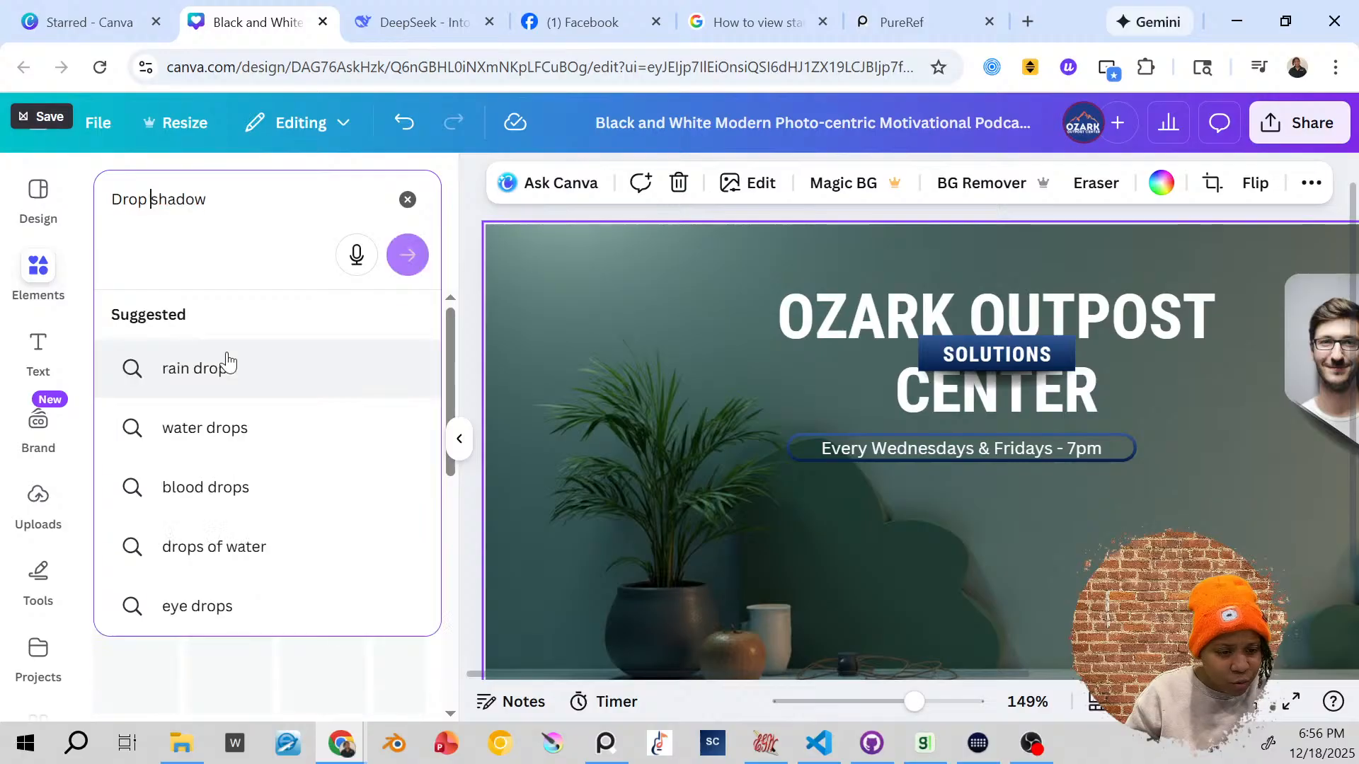
key("Return")
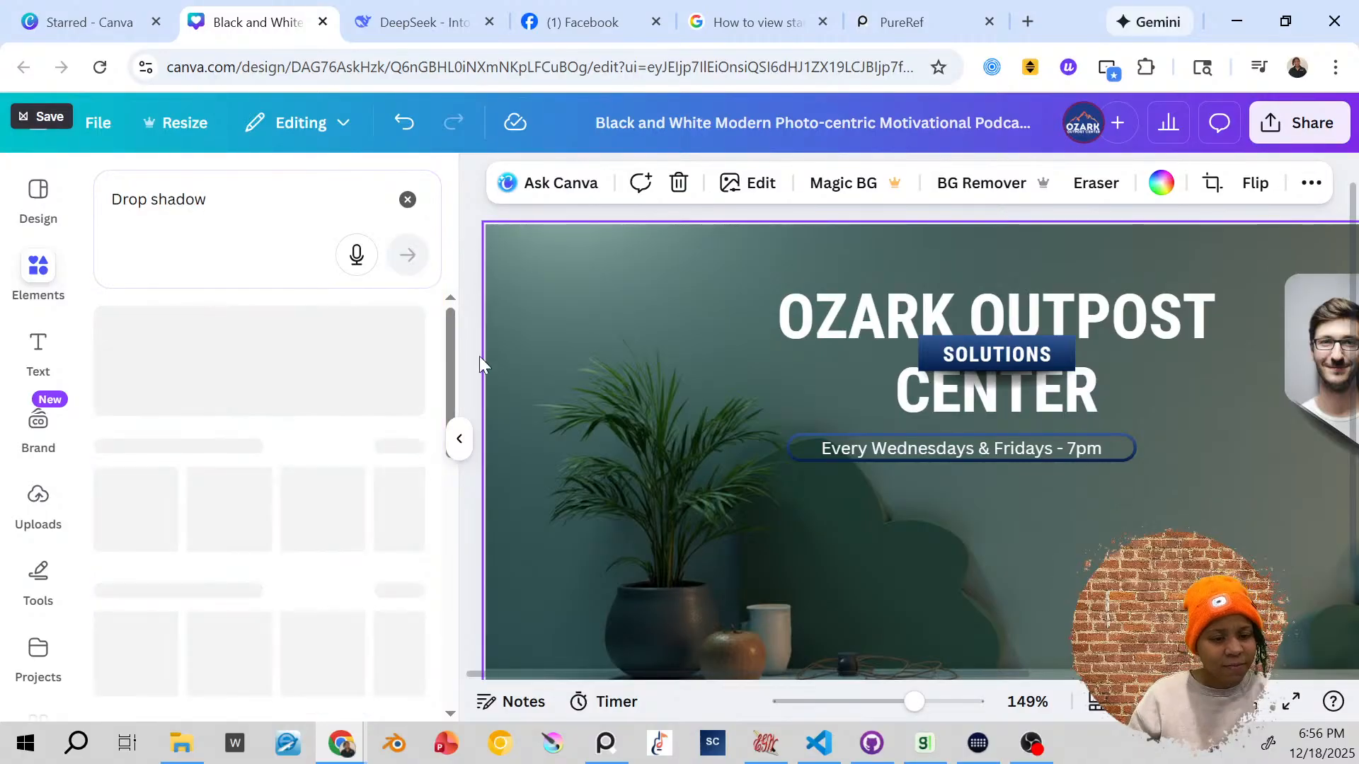
Step: Move the "Every Wednesdays & Fridays - 7pm" text and its outline right, closer to the centre beneath the title
left_click(857, 445)
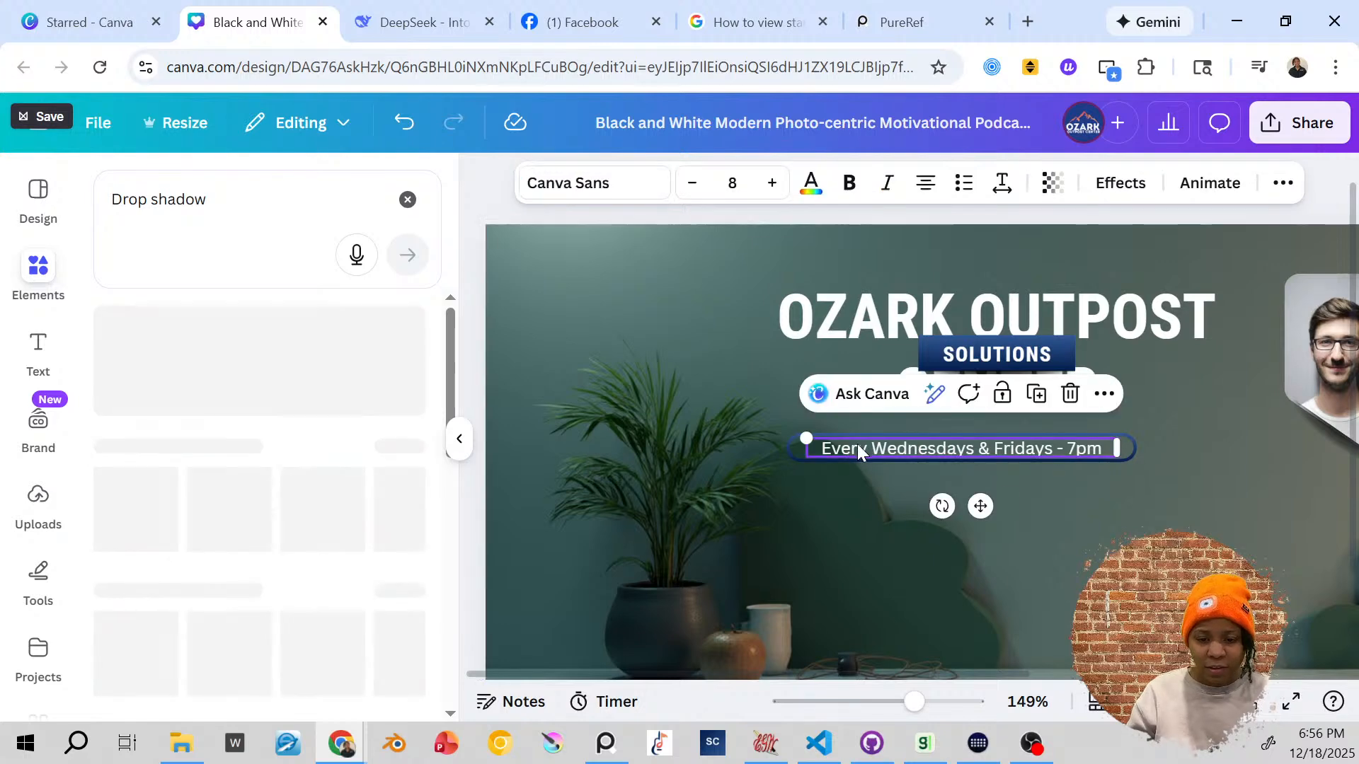
left_click(792, 456)
left_click_drag(792, 456, 852, 446)
left_click(968, 540)
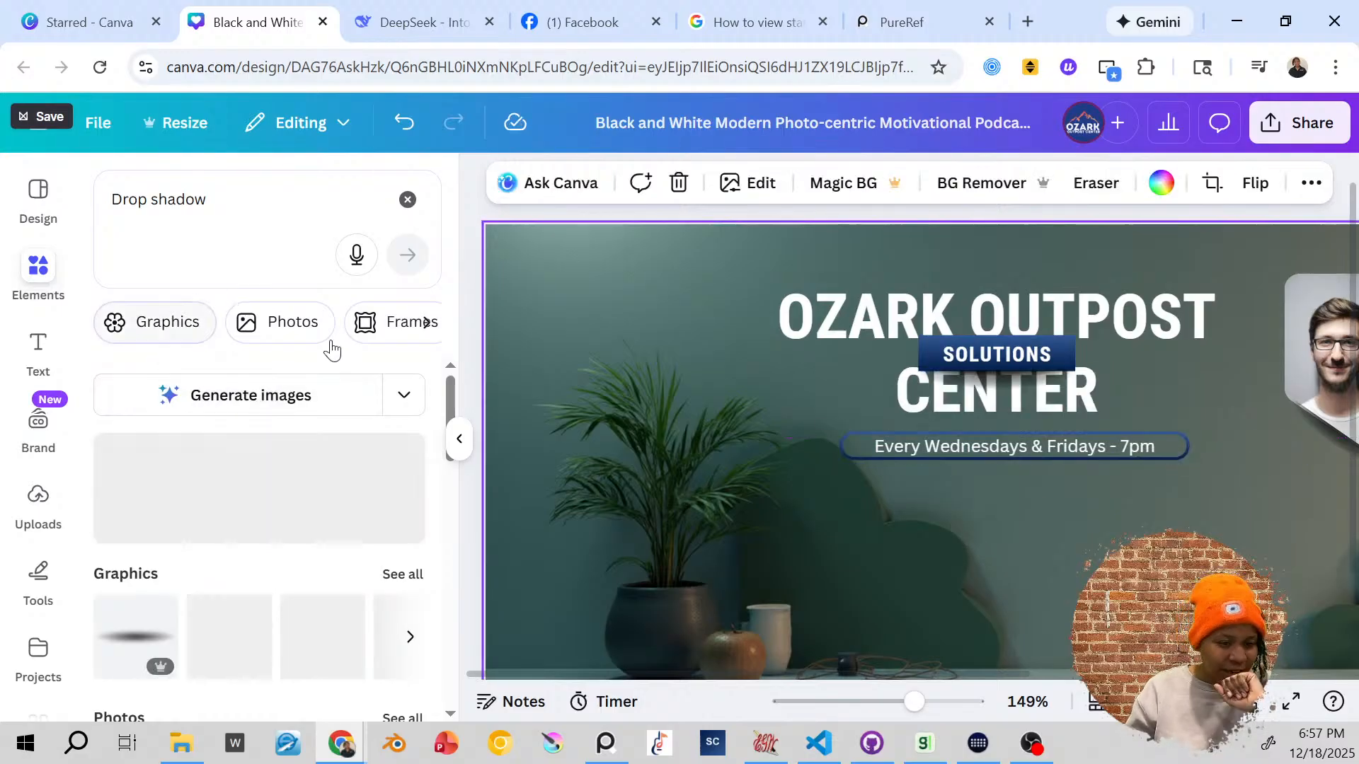
Step: Narrow the "Drop shadow" element search to graphics and browse the shadow shapes
left_click(427, 324)
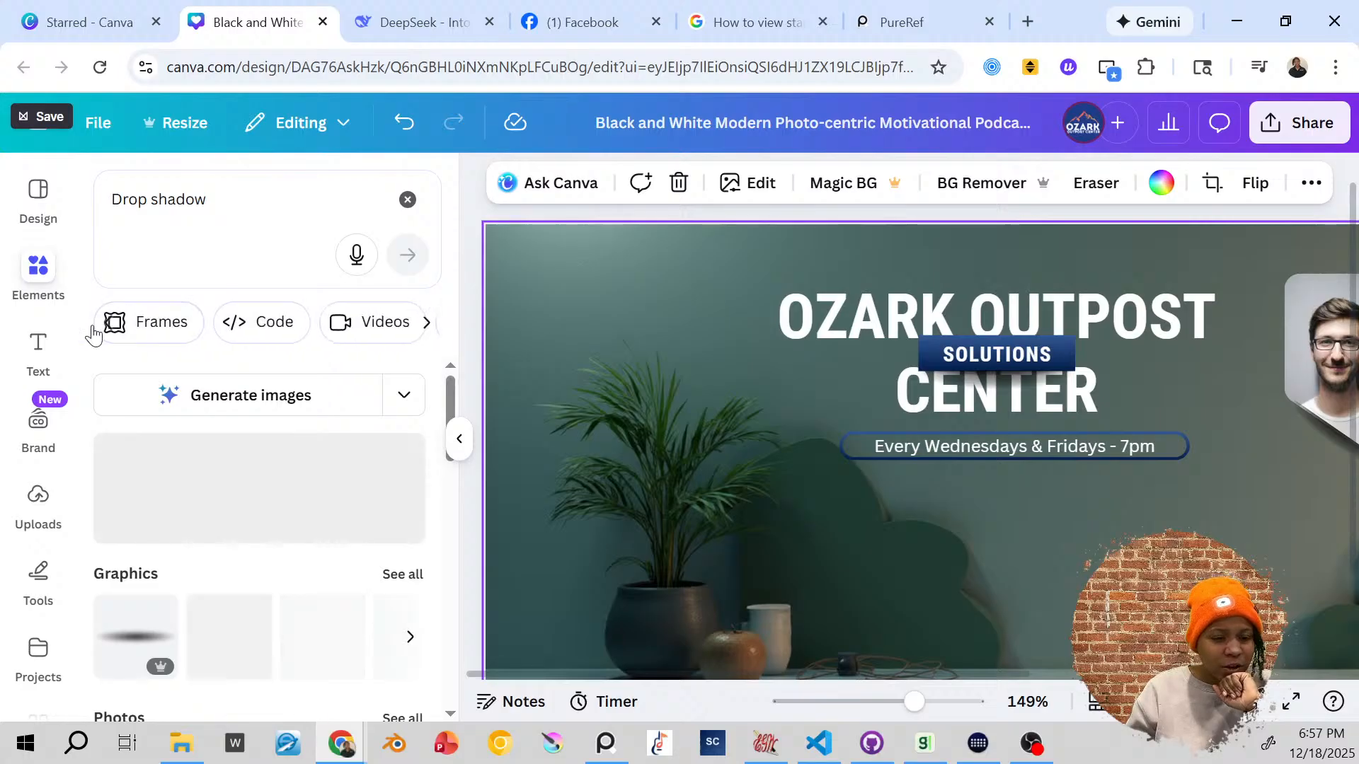
left_click(107, 323)
left_click(117, 323)
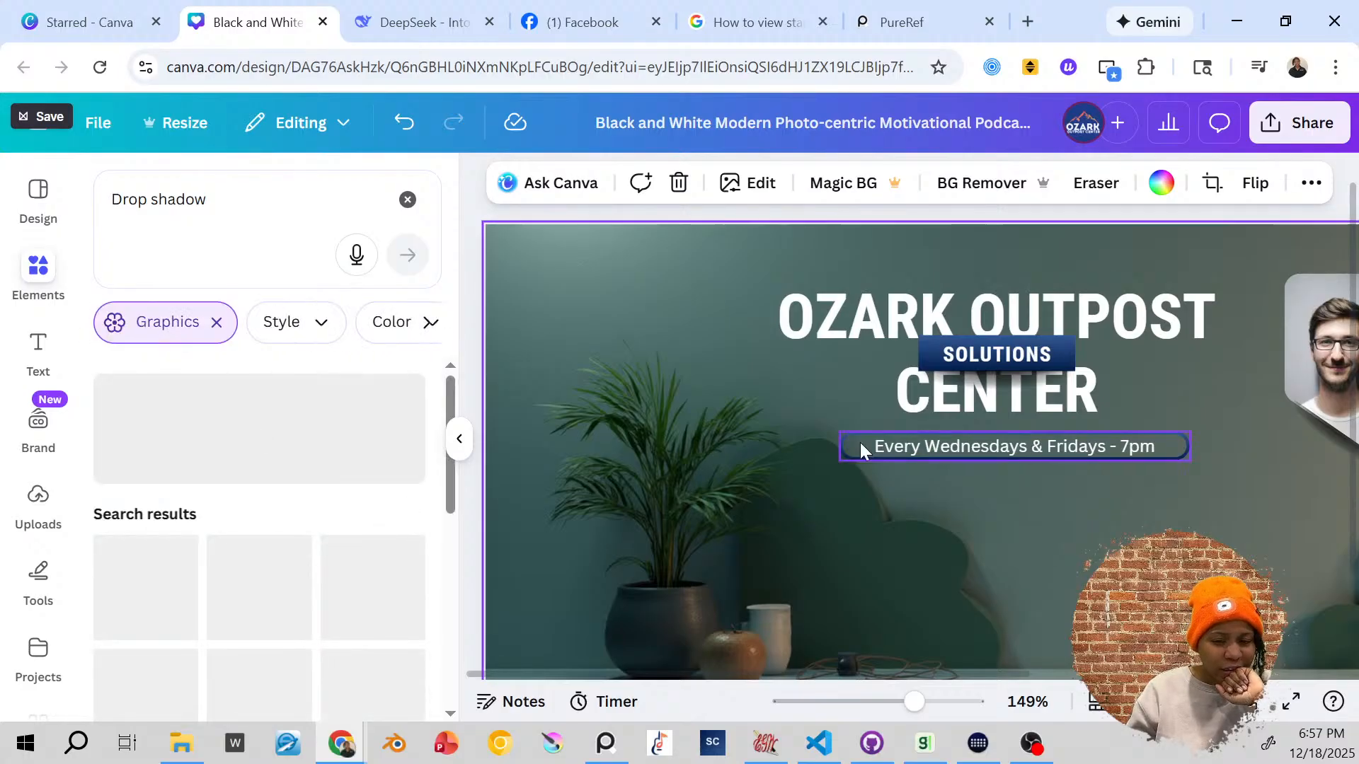
scroll(354, 574, "down", 2)
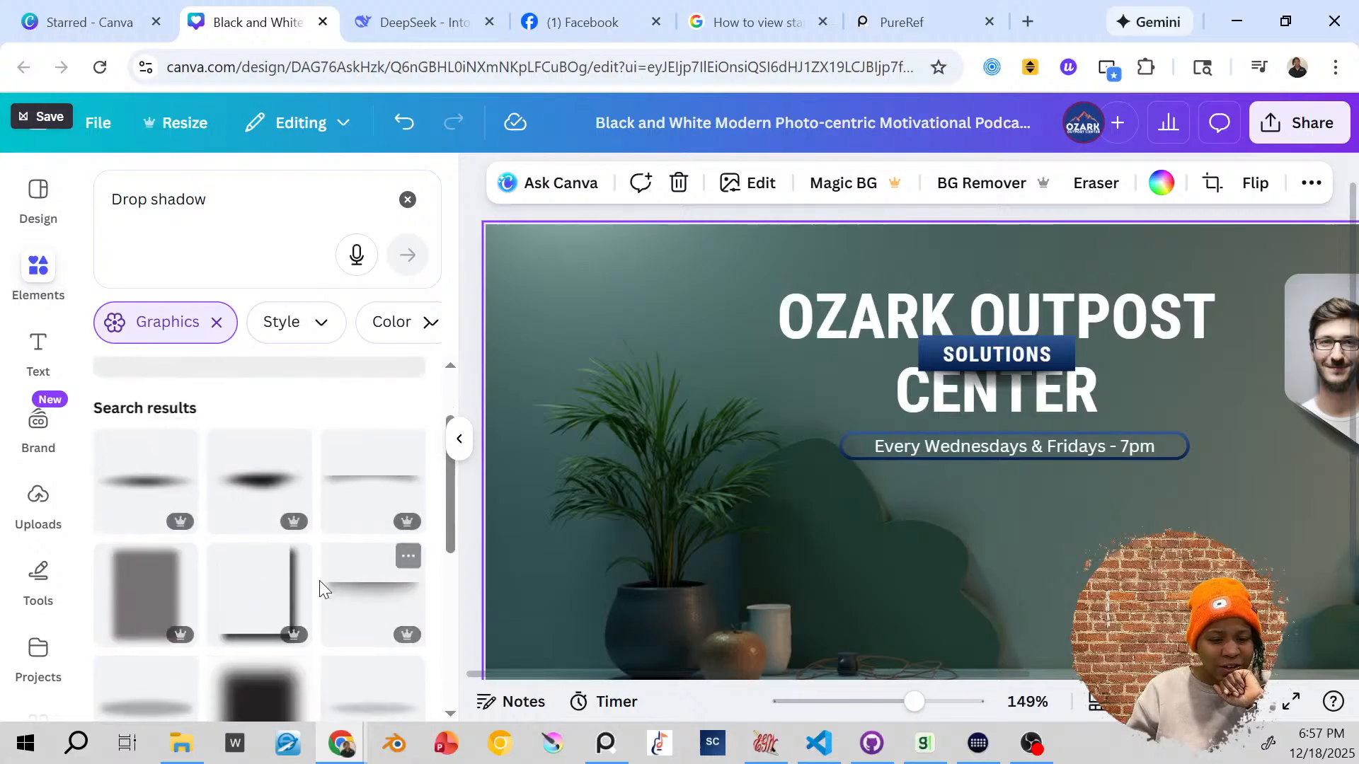
scroll(322, 591, "down", 3)
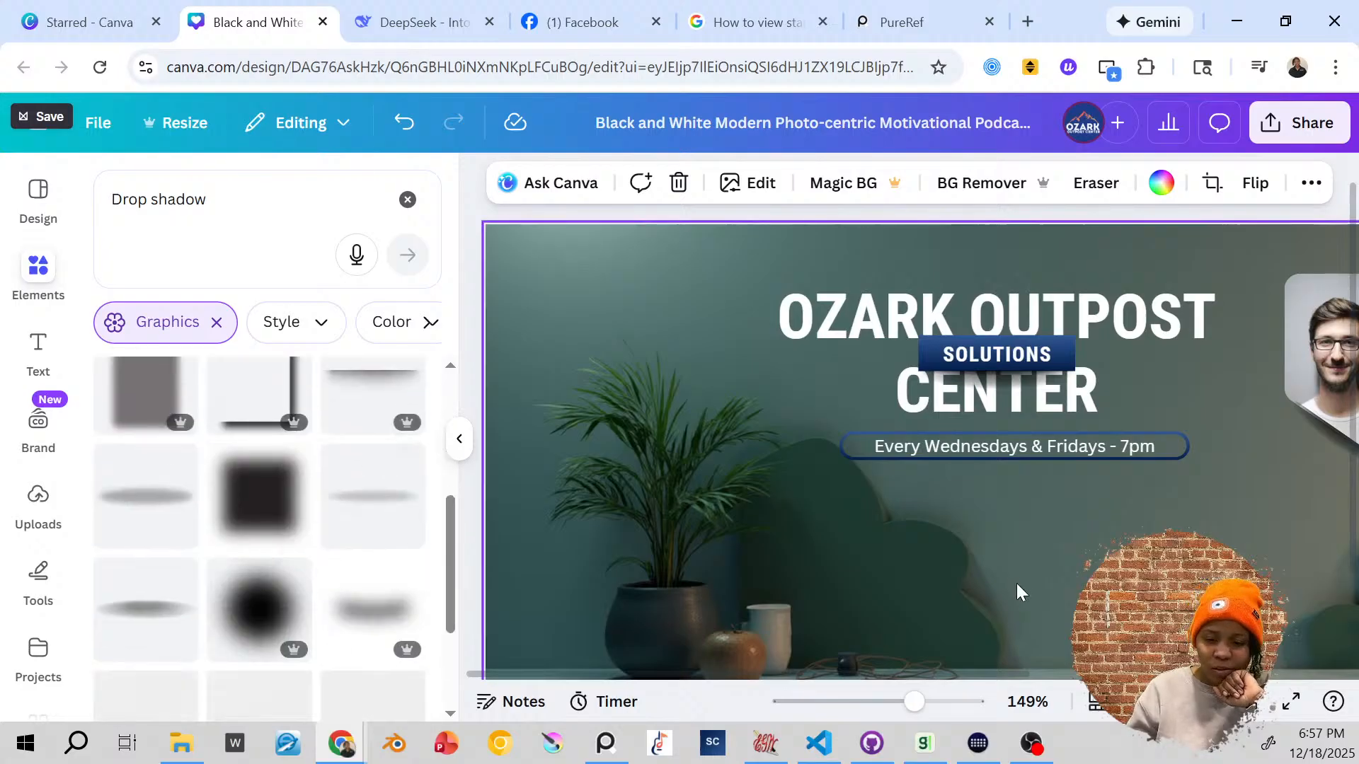
scroll(1002, 567, "down", 5)
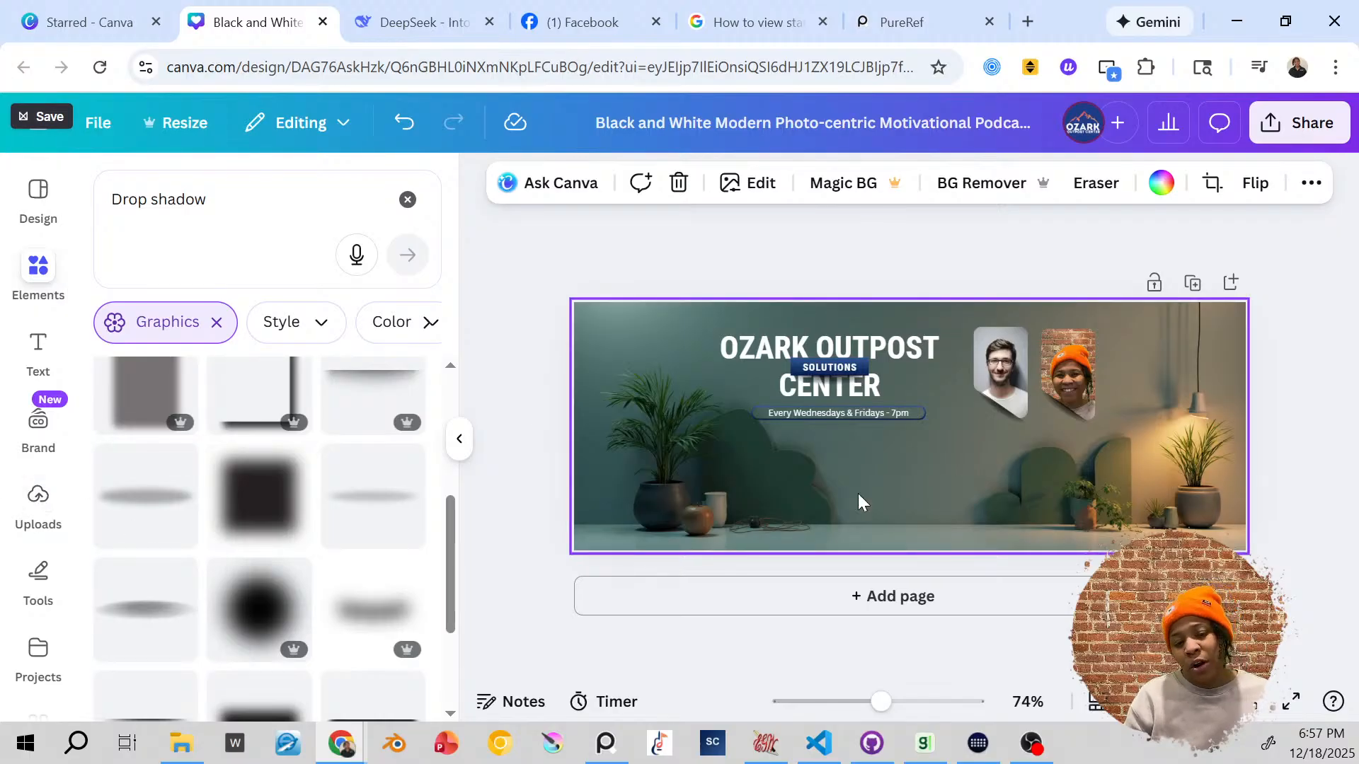
left_click(39, 509)
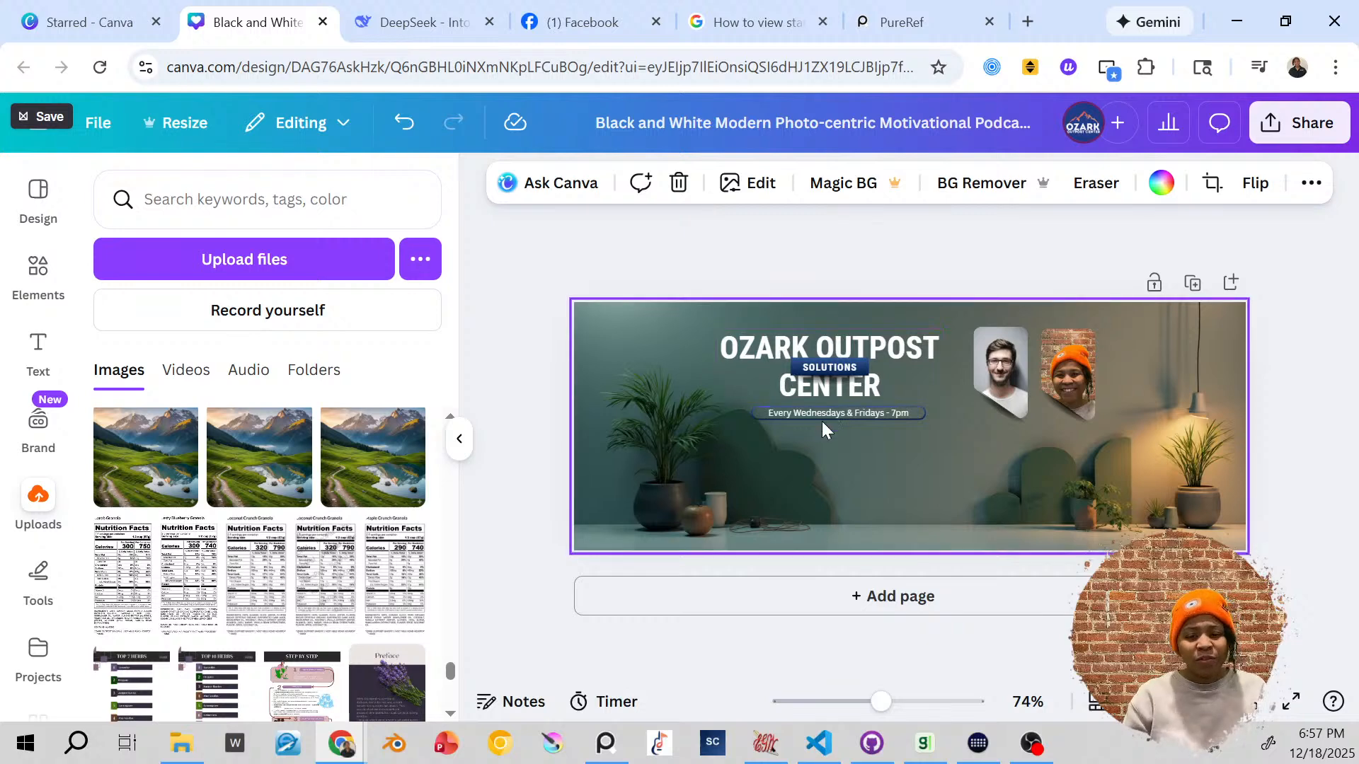
left_click(920, 419)
left_click(941, 493)
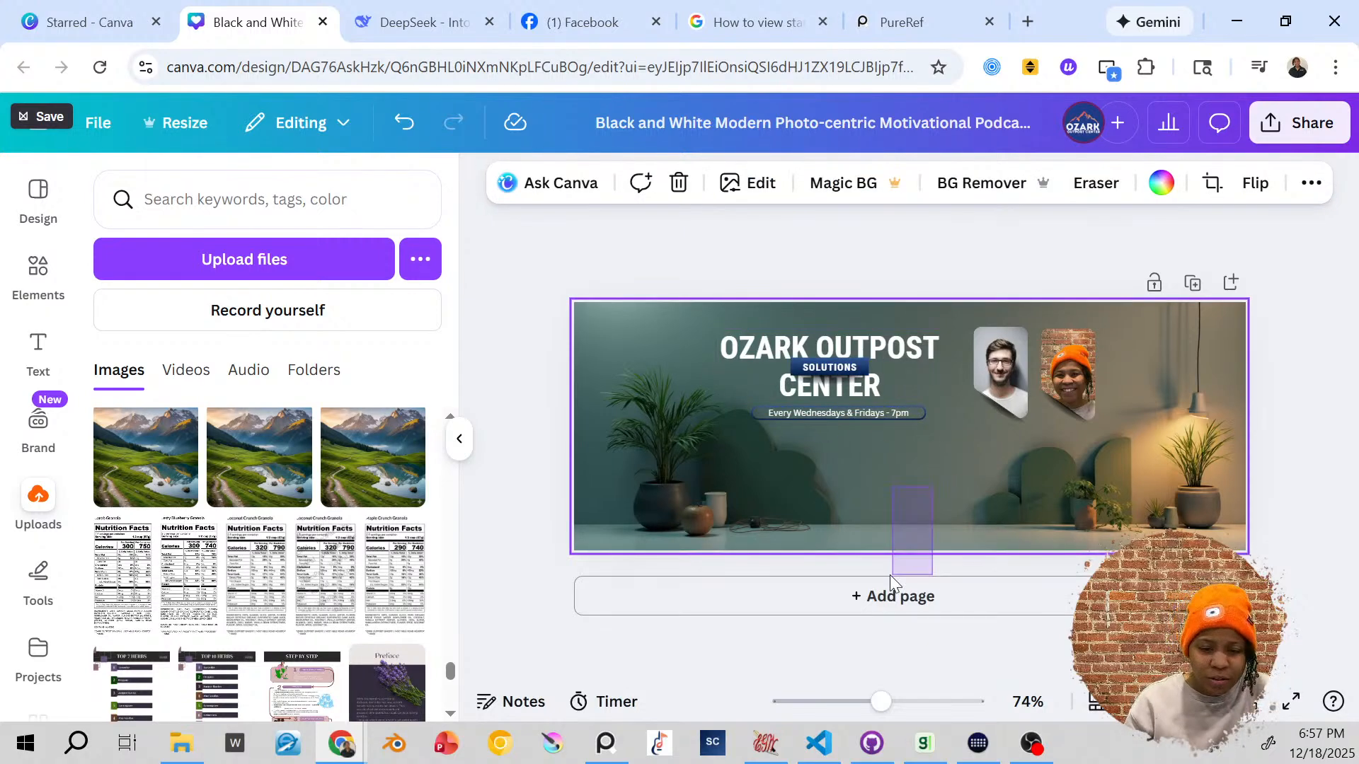
Step: Reopen Magic Background and replace the background idea with "We are a tech solutions team designed to help christian organizations and ministries"
left_click(842, 183)
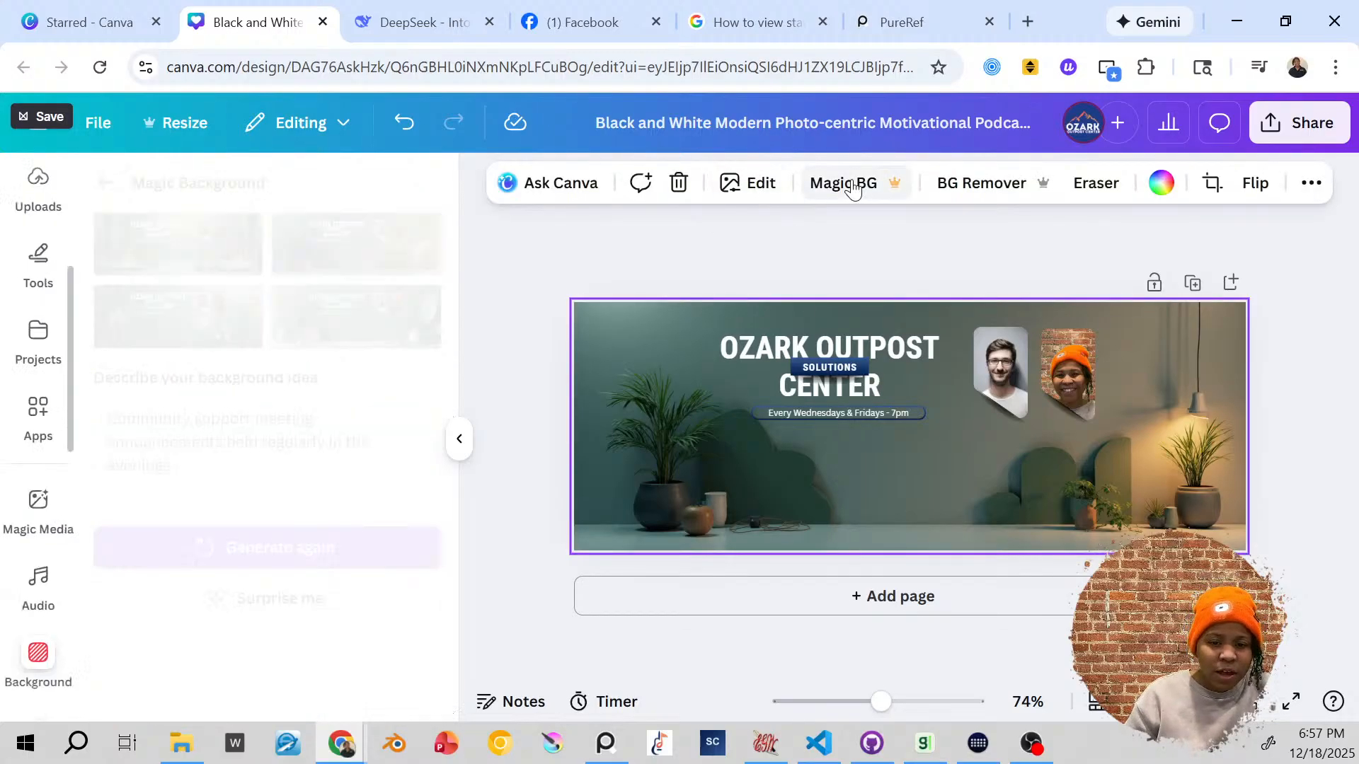
key("ctrl+a")
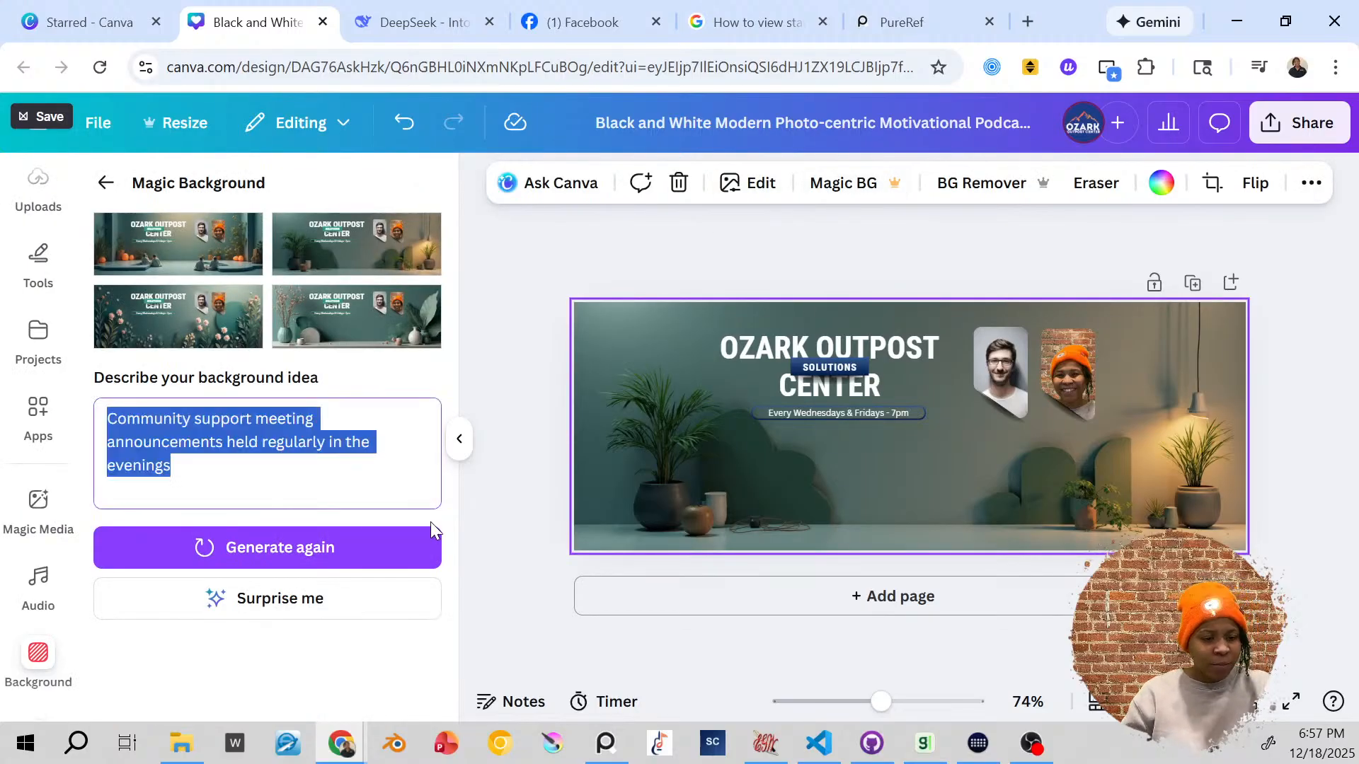
type("We a r")
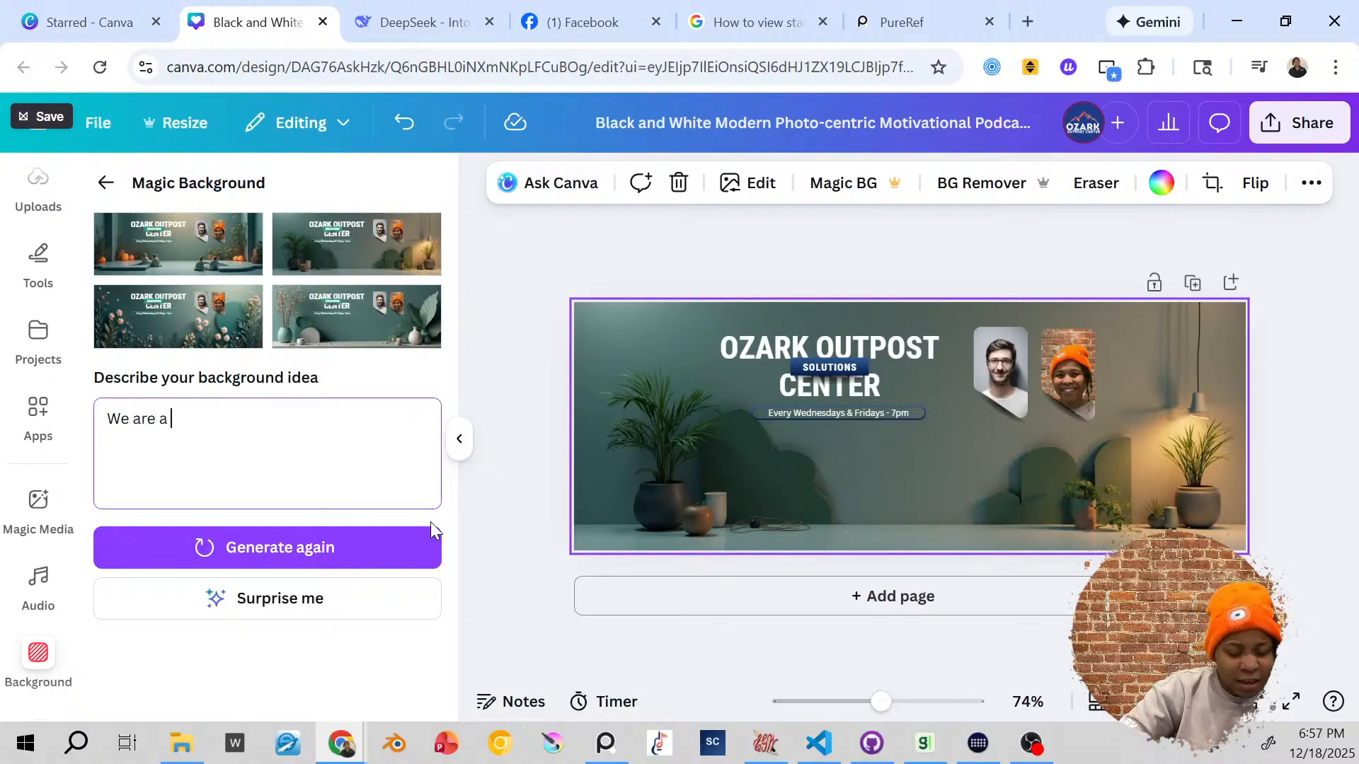
type(" a te")
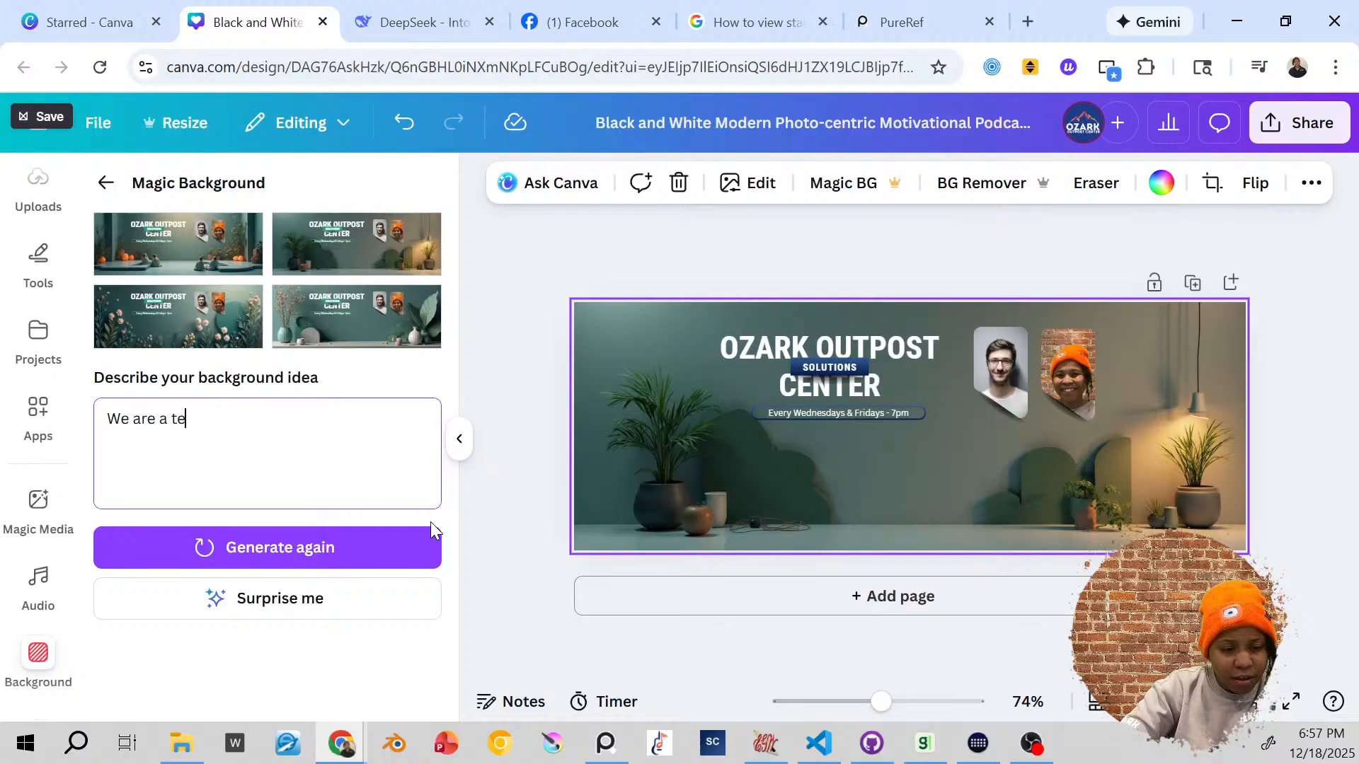
type("ch sol")
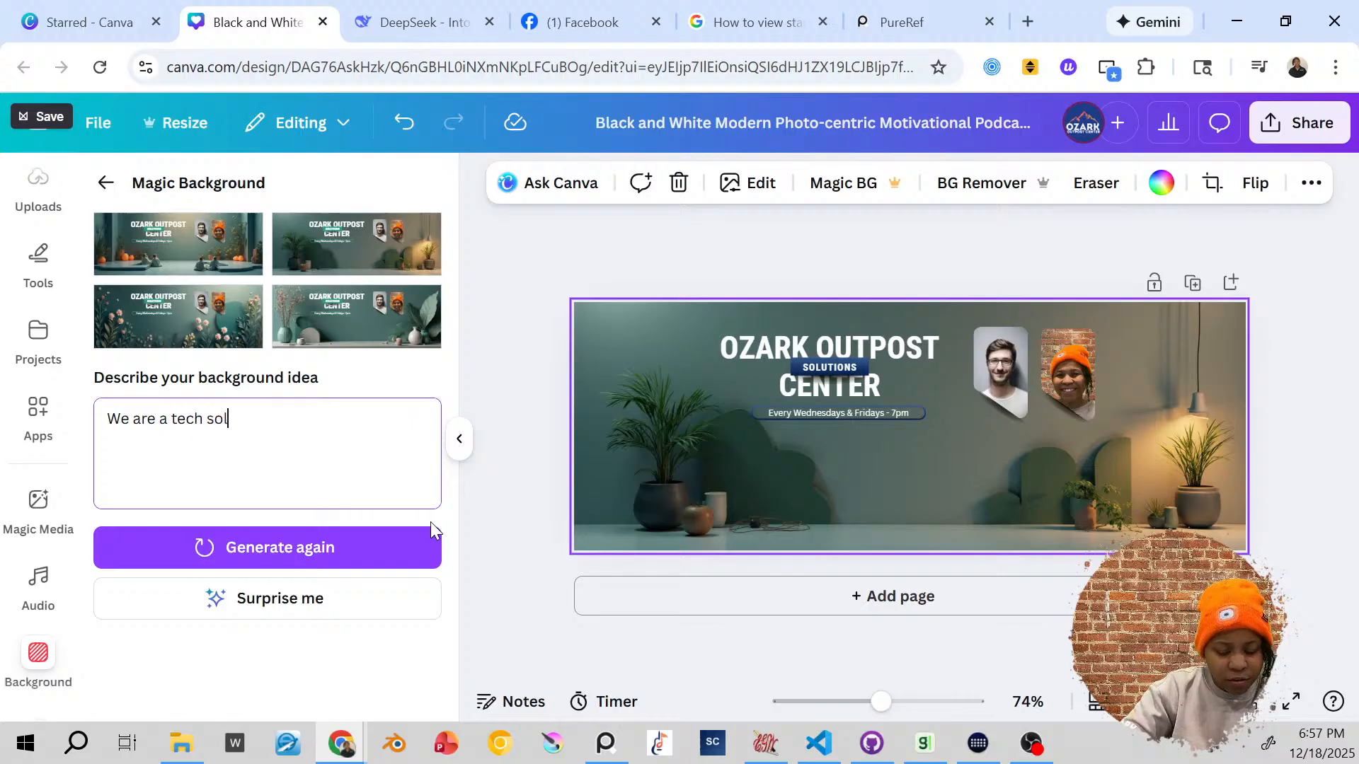
type("utions team designed to h")
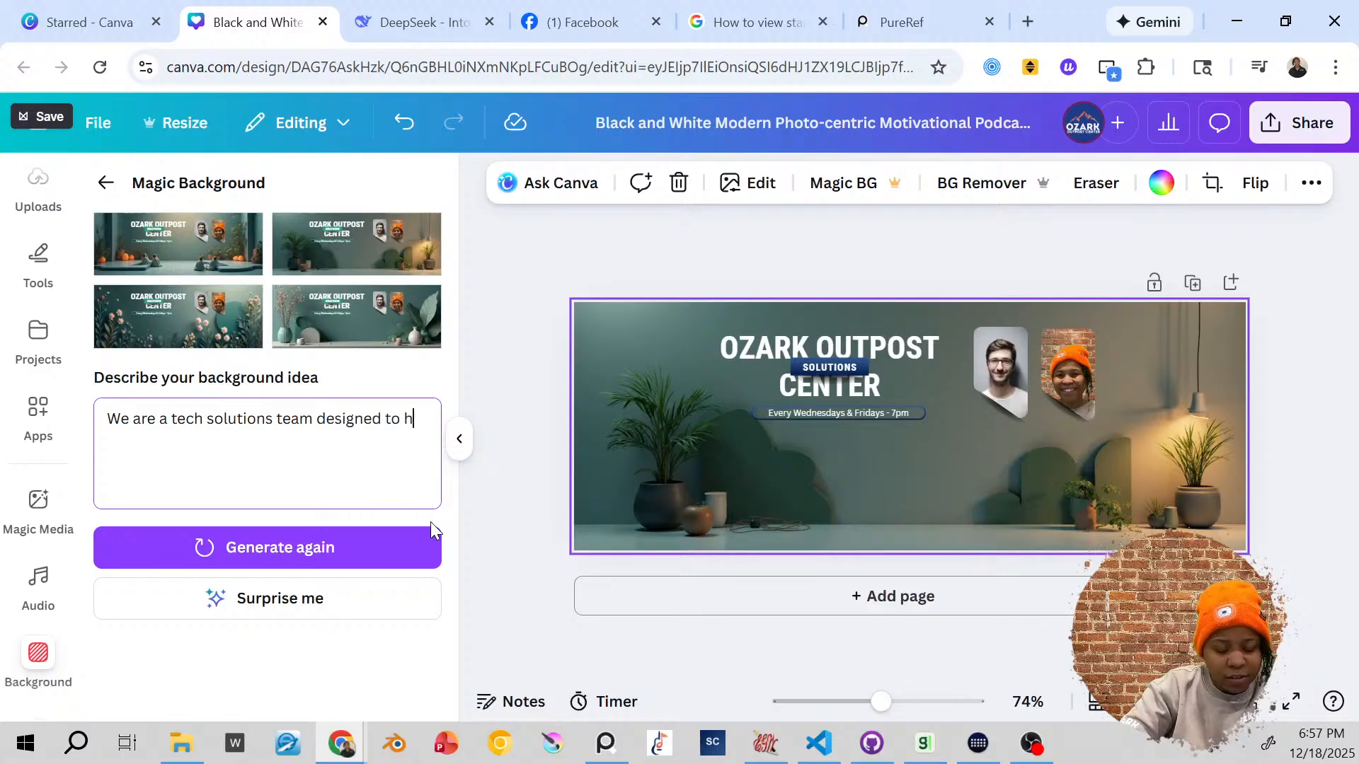
type("elp chr")
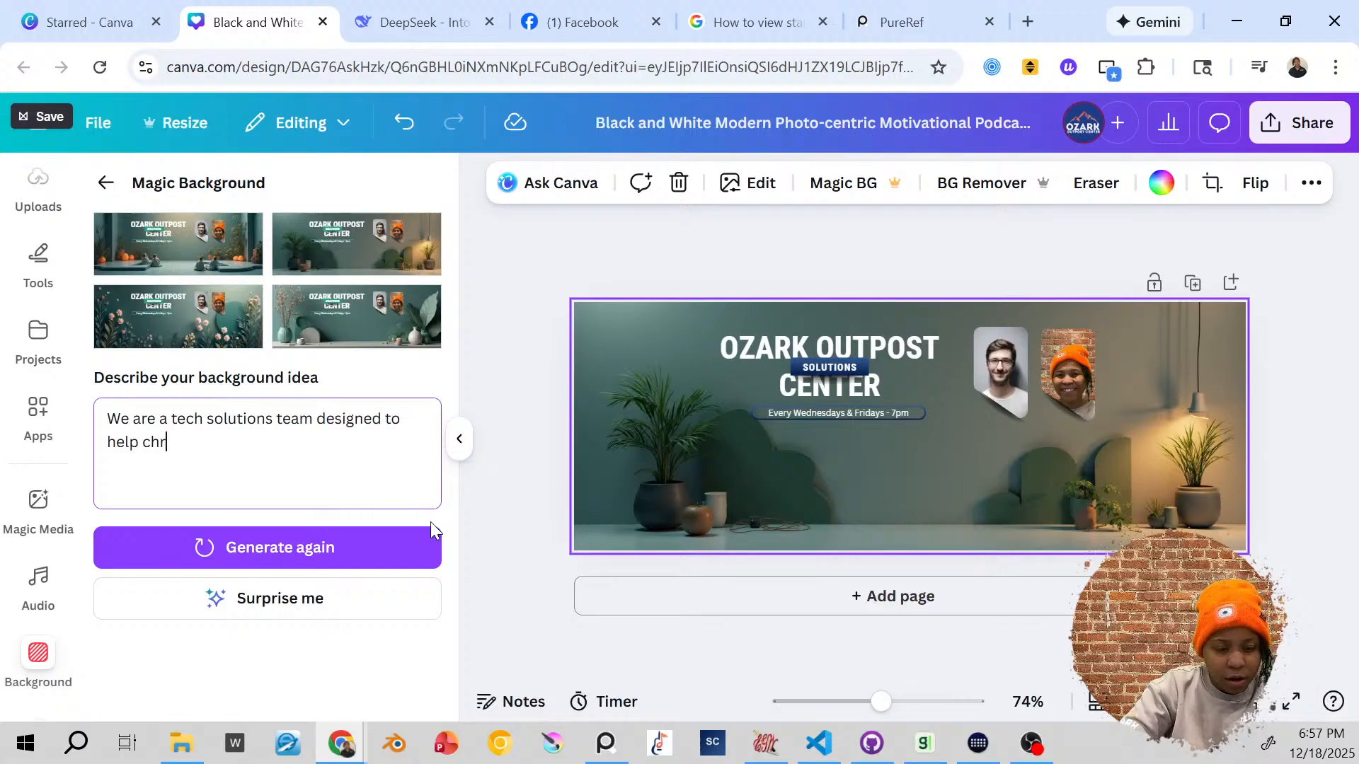
type("istian")
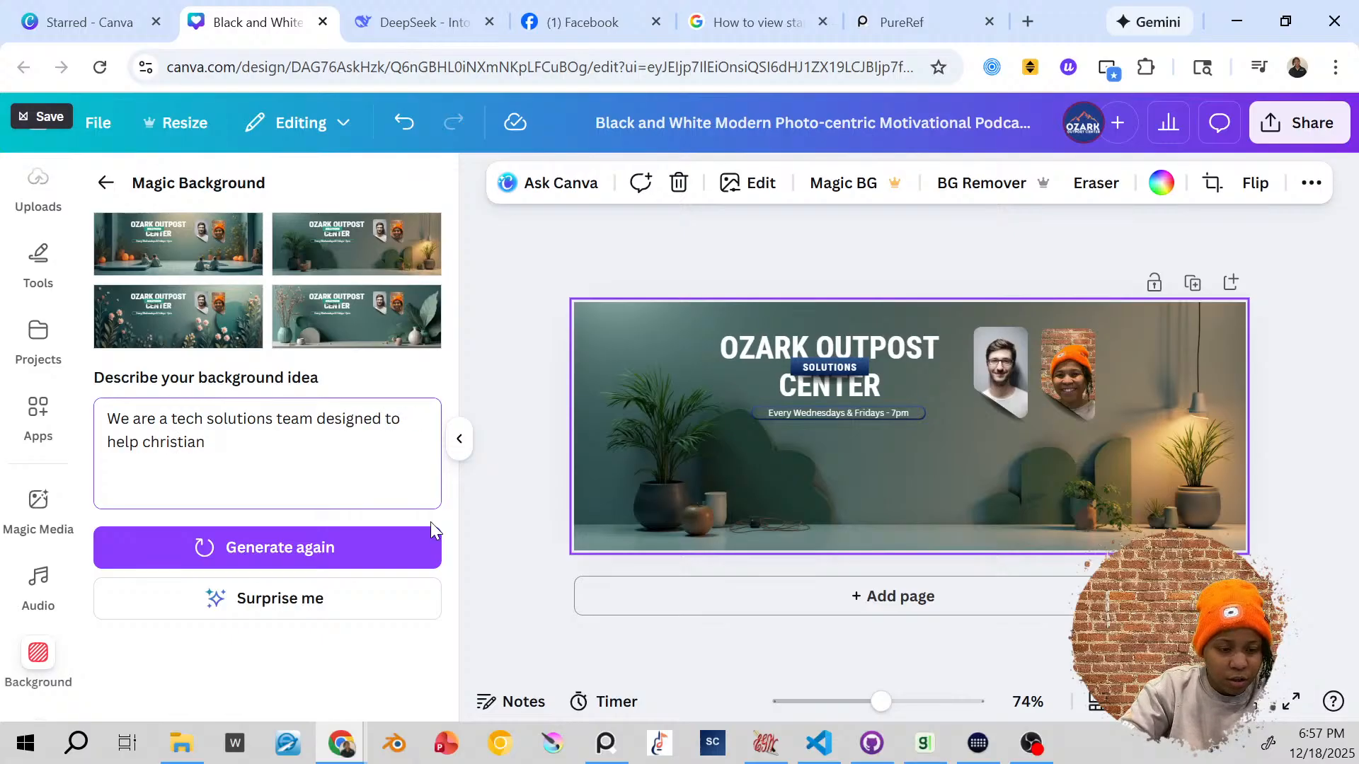
key("BackSpace")
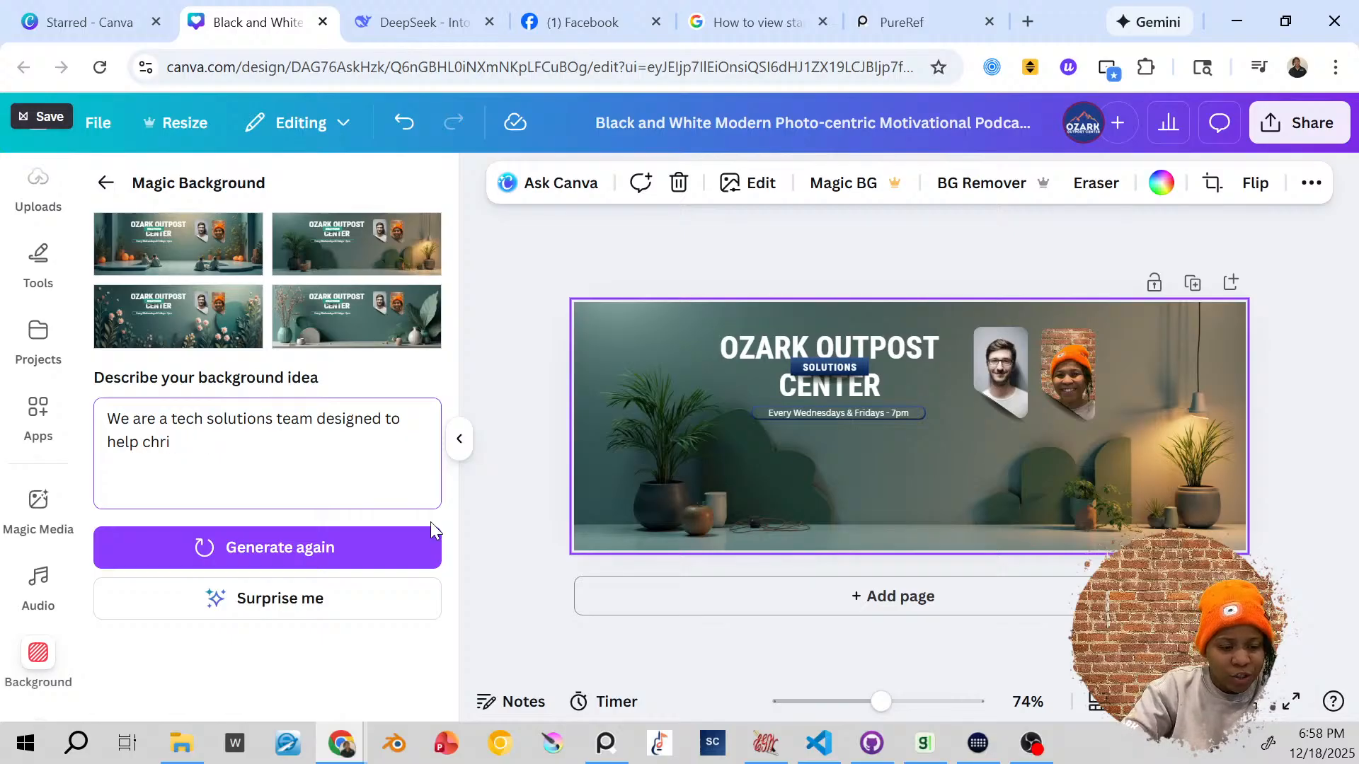
type("tian org")
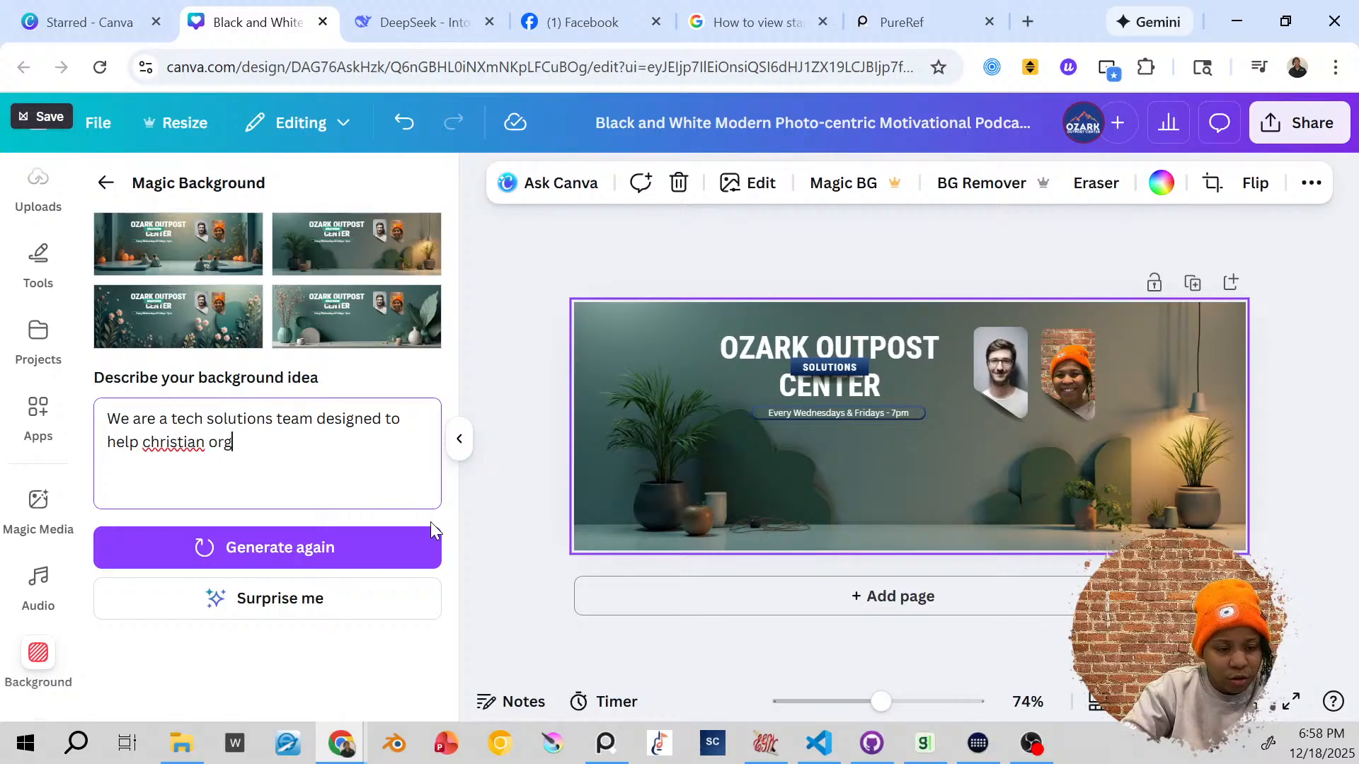
type("anizations a")
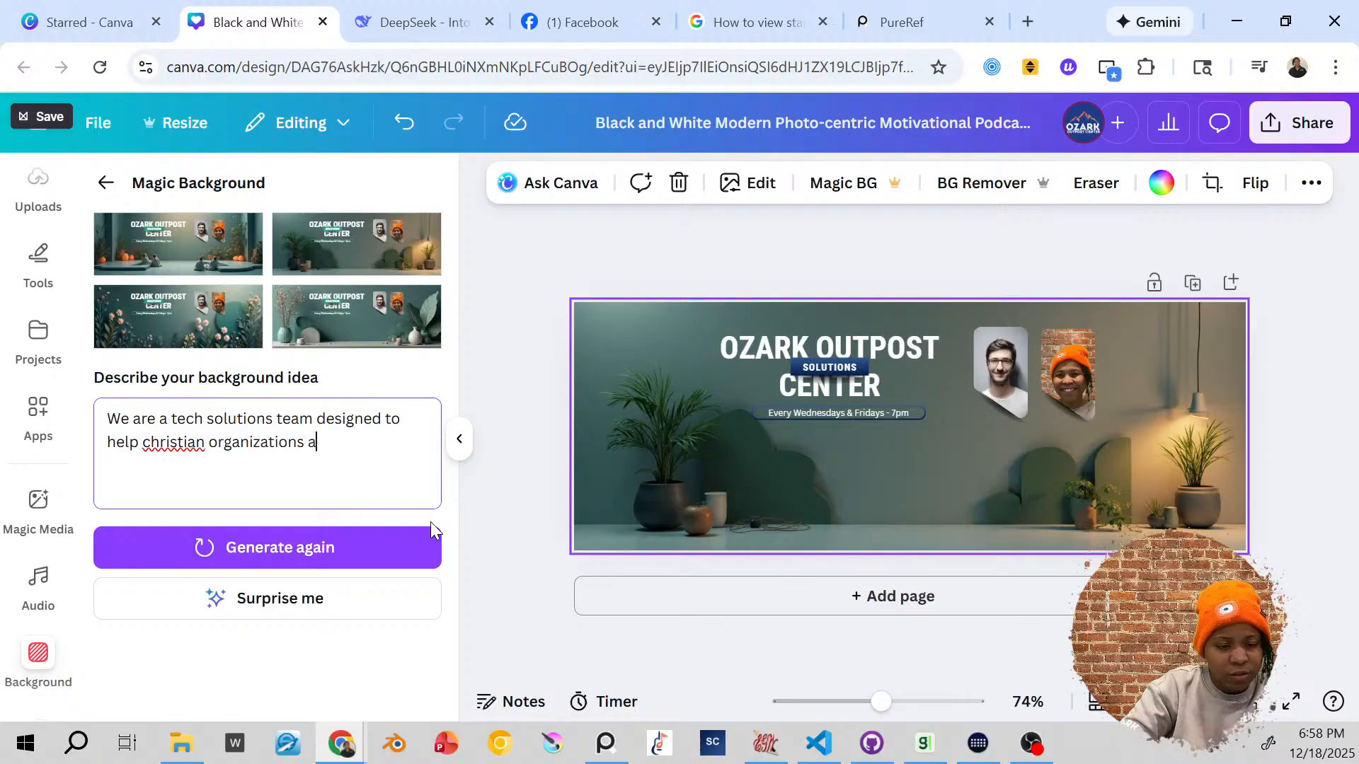
type("nd ministr")
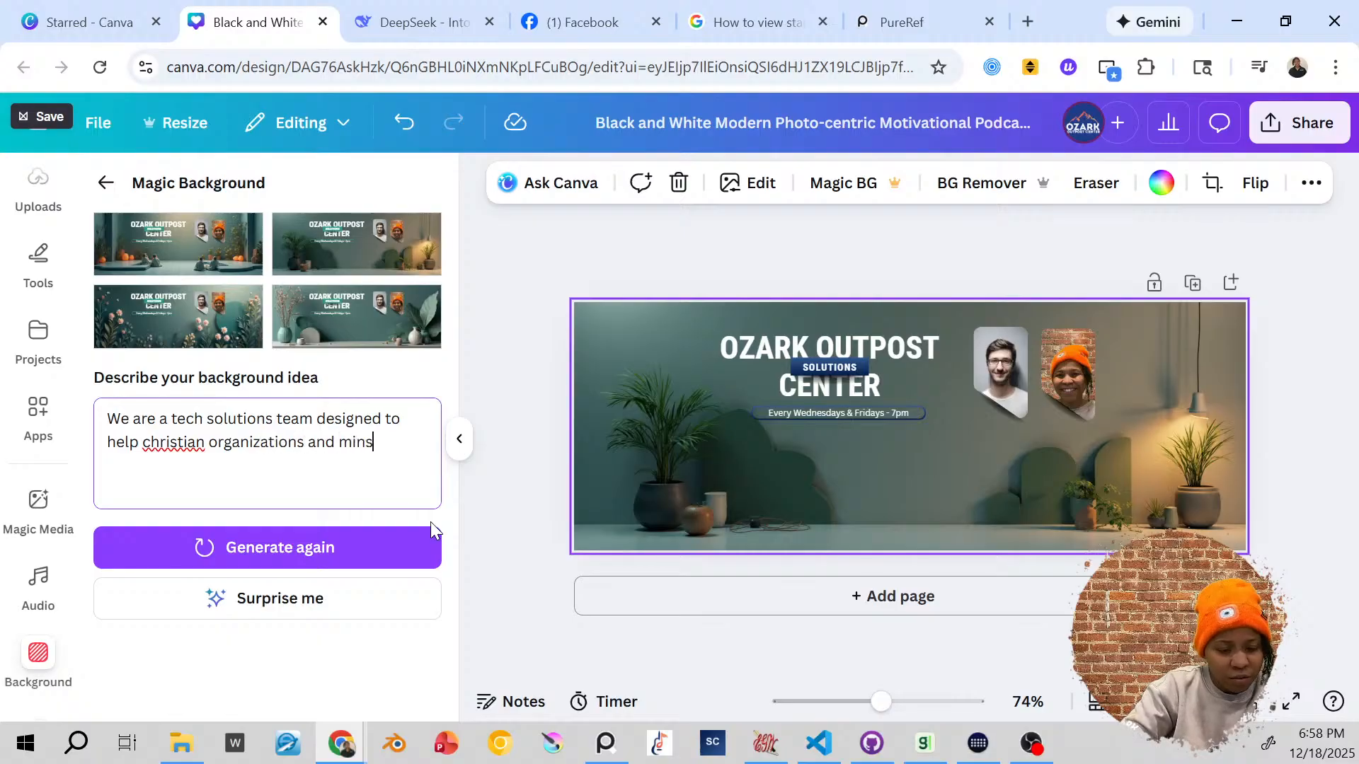
type("ies w")
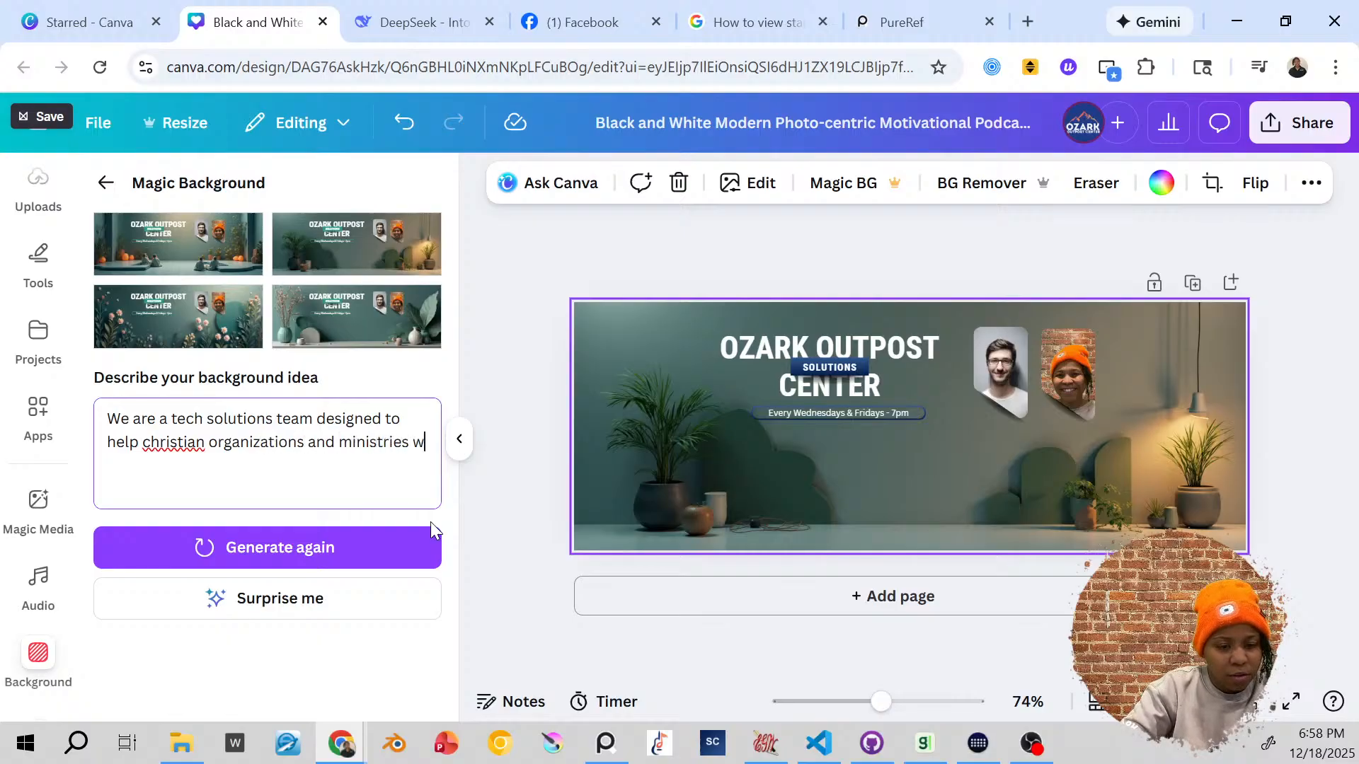
Step: Complete the background description with "by using technology to level up their efficiency in sharing the gospel"
type("ith techno")
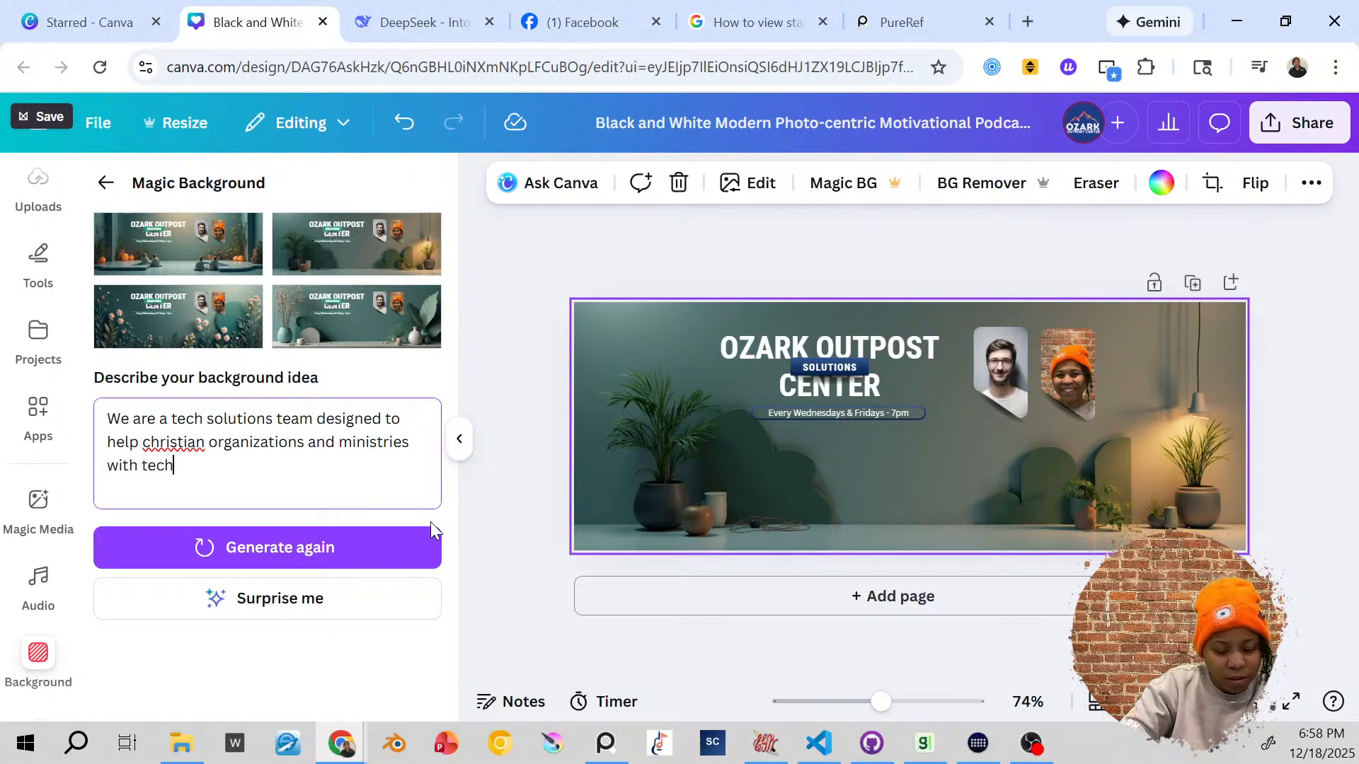
key("BackSpace")
key("BackSpace")
key("BackSpace")
key("BackSpace")
key("BackSpace")
key("BackSpace")
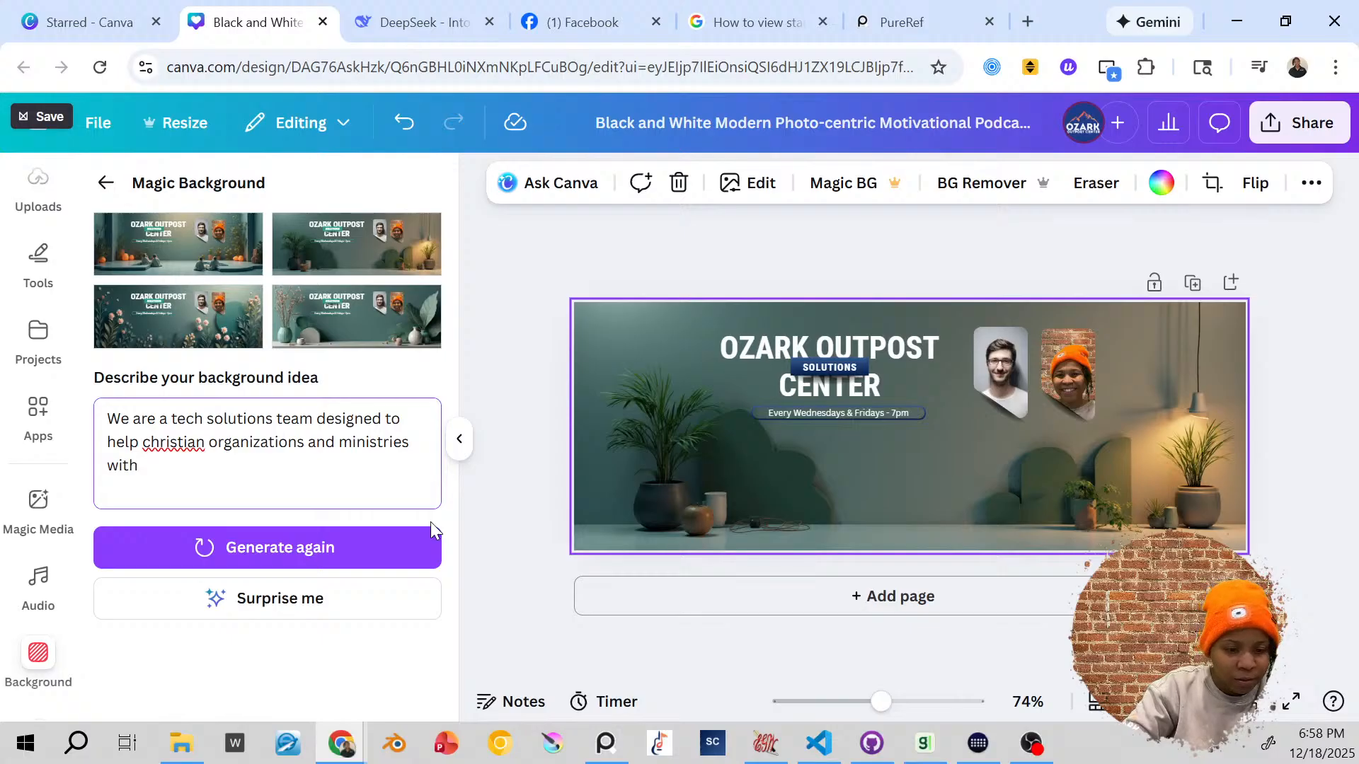
key("BackSpace")
key("BackSpace")
key("BackSpace")
key("BackSpace")
type("by using ")
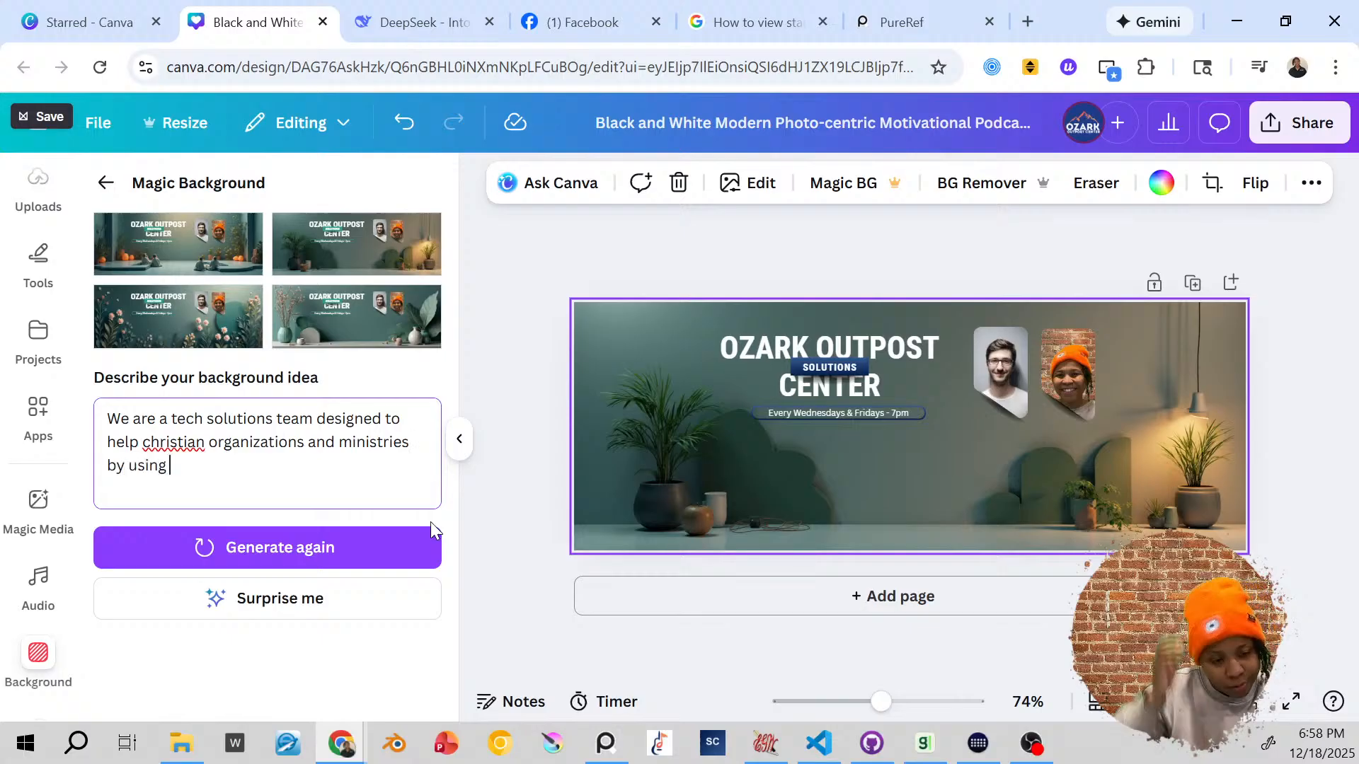
type("technol")
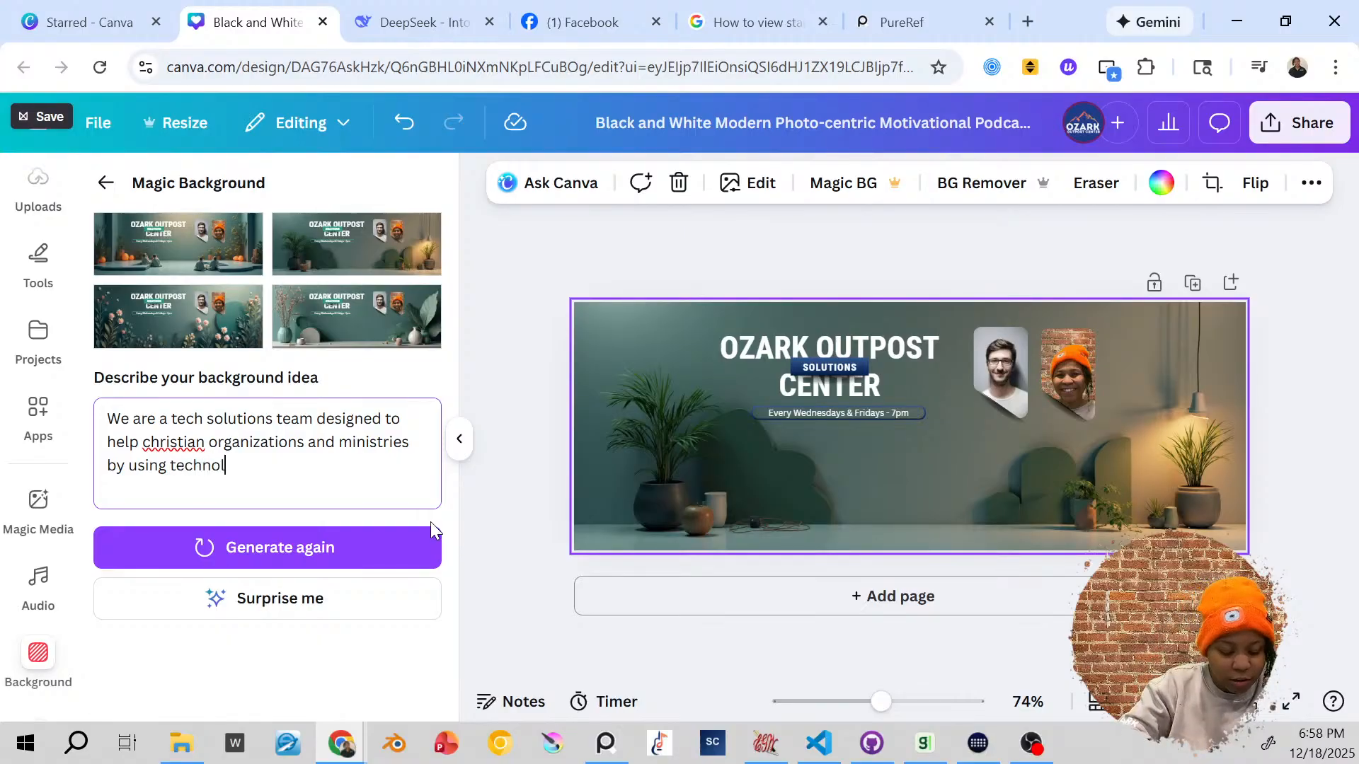
type("ogy to up to")
key("BackSpace")
key("BackSpace")
key("BackSpace")
key("BackSpace")
key("BackSpace")
type("level")
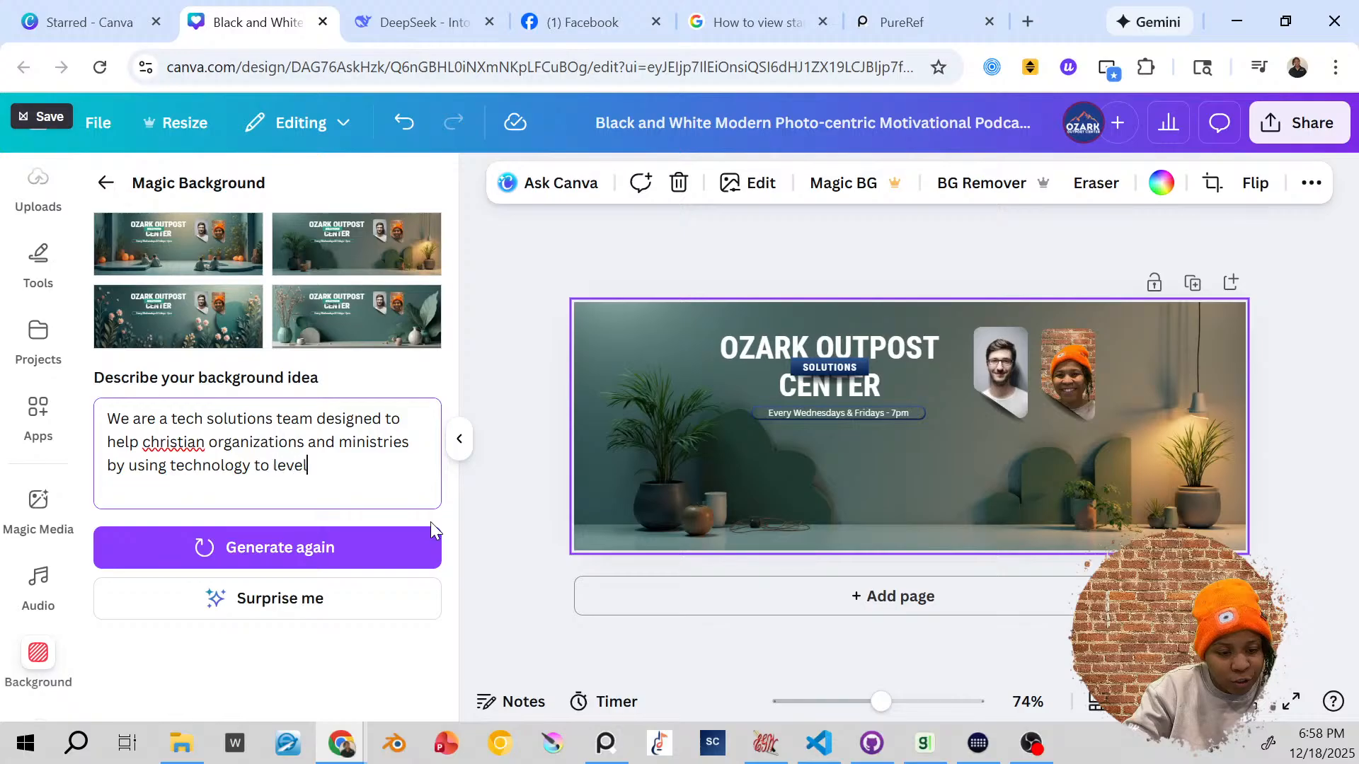
type(" up their efficiency in sharin")
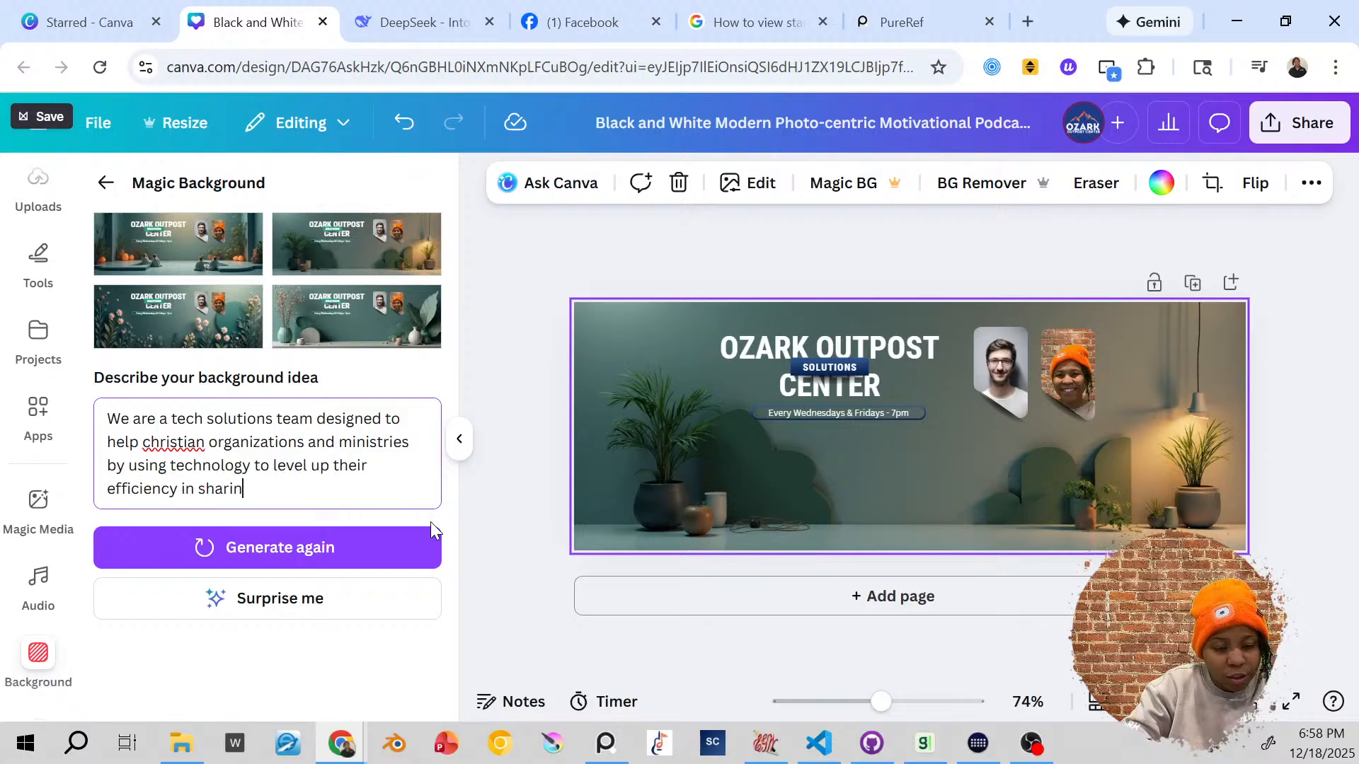
type("g the gospel")
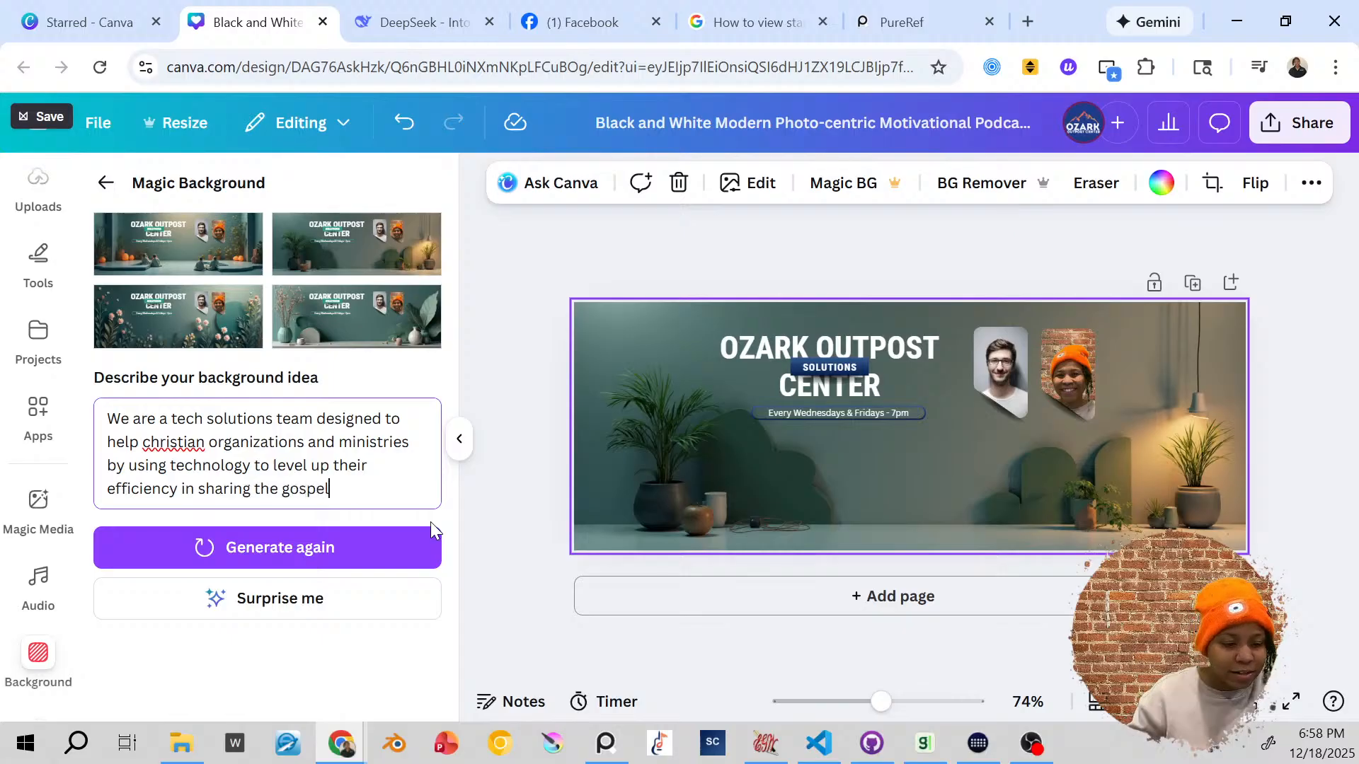
Step: Correct the spelling of "christian" to "Christian" in the background description
key("ctrl+a")
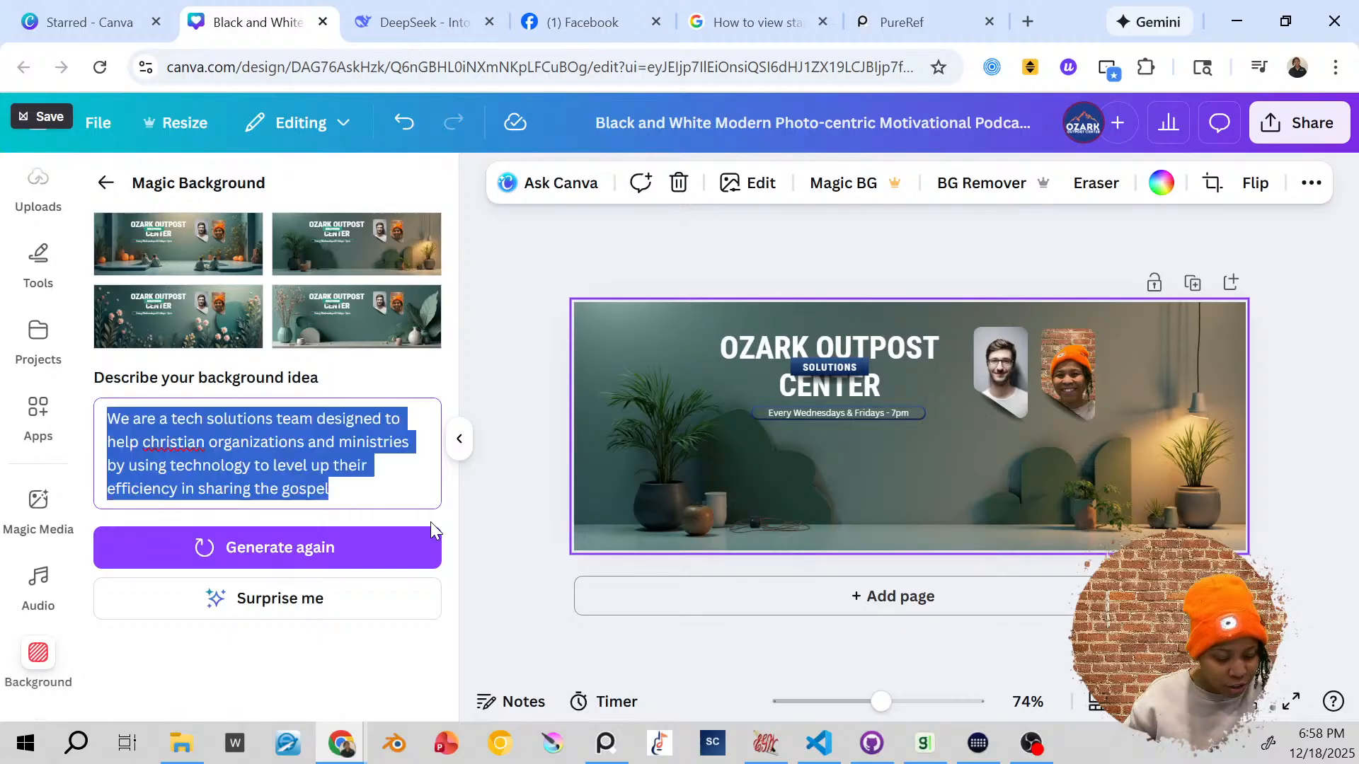
right_click(194, 443)
left_click(67, 543)
left_click(159, 461)
right_click(170, 443)
left_click(213, 233)
Step: Copy the whole background description into a blank Notepad document and move the Notepad window out of view of the design
key("ctrl+a")
key("ctrl+c")
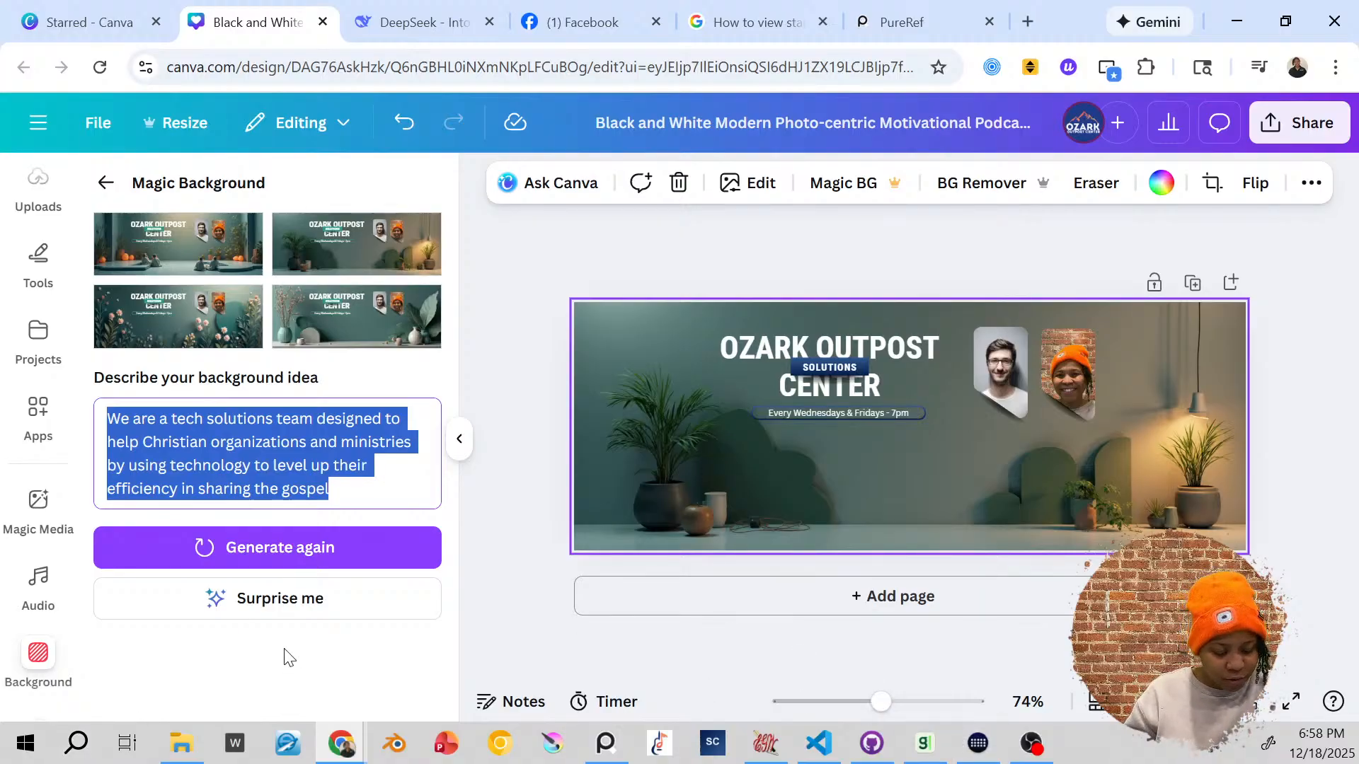
key("alt+Tab")
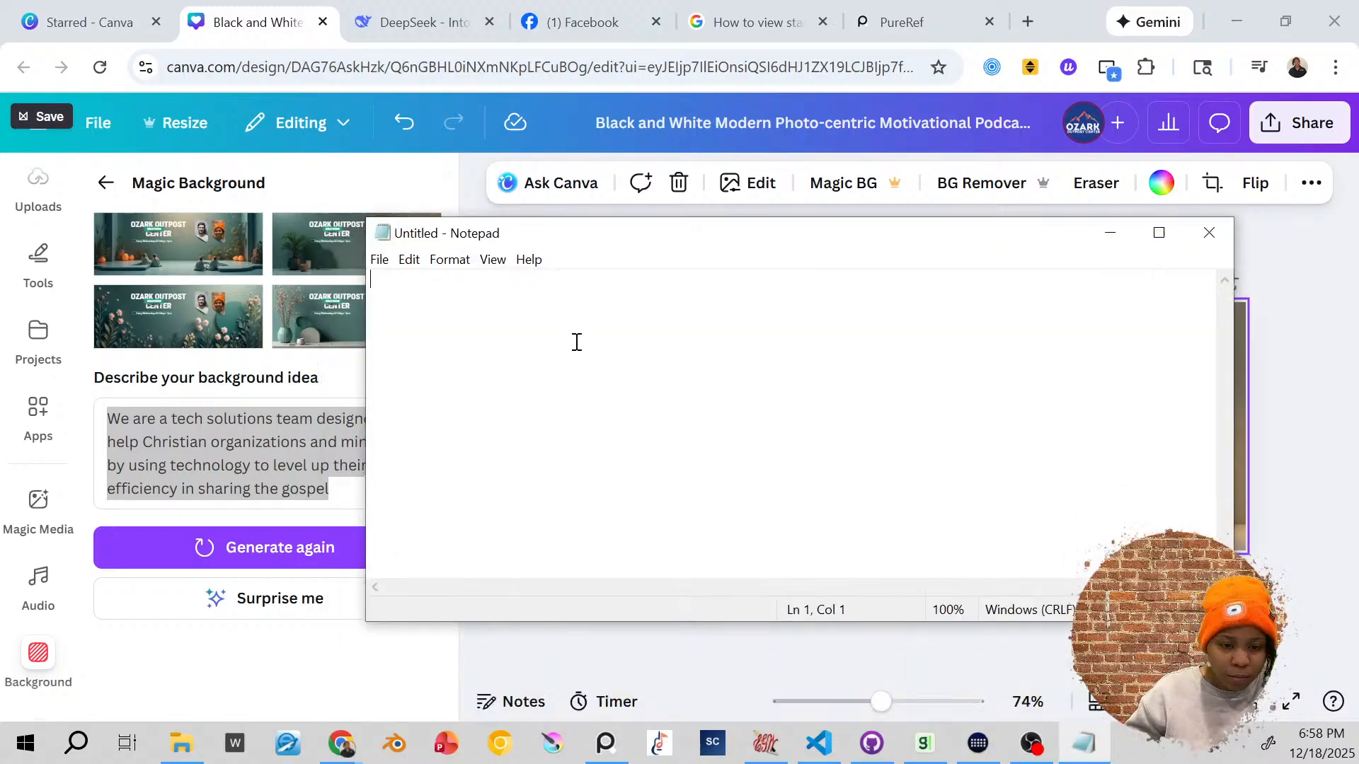
key("ctrl+v")
left_click_drag(621, 230, 1358, 249)
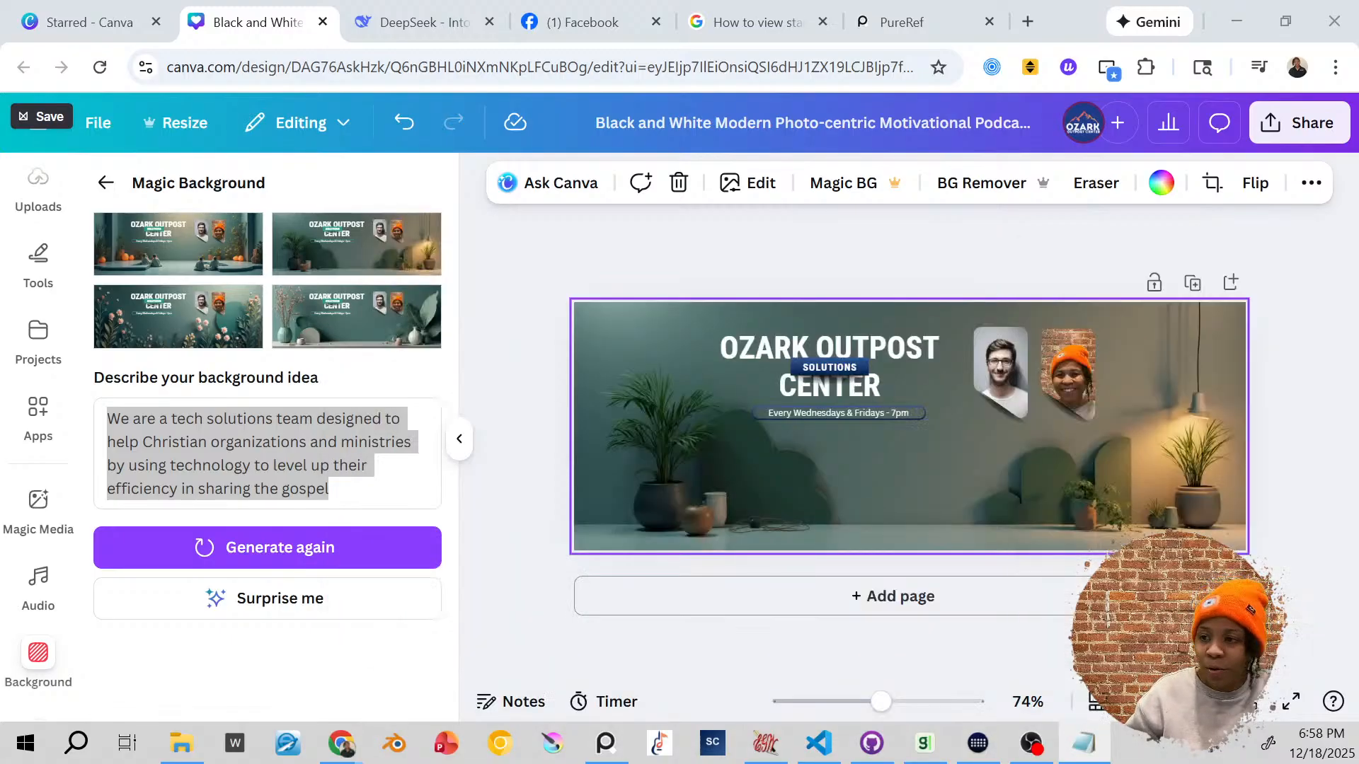
Step: Generate new backgrounds from the description, try several on the cover, and apply the blue sparkling wave variant with scattered pink lights
left_click(418, 556)
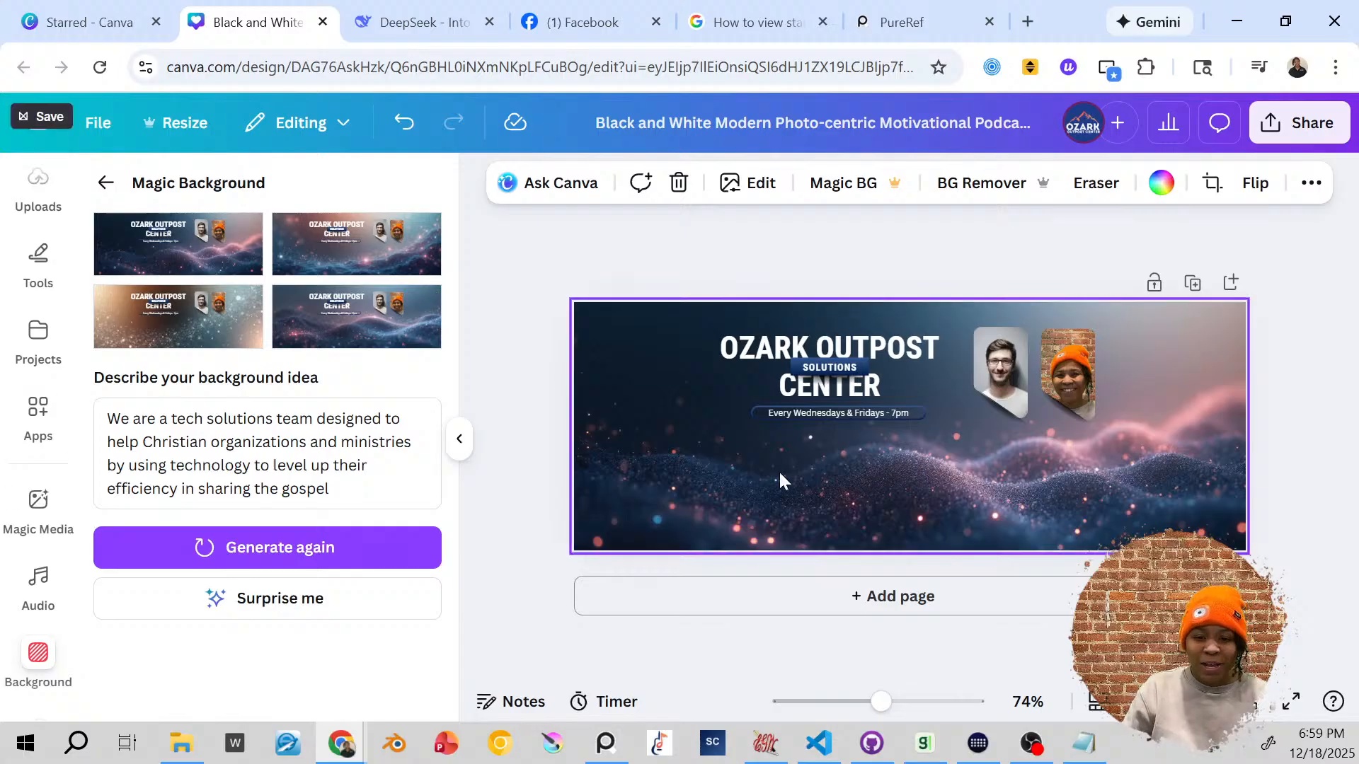
left_click(324, 255)
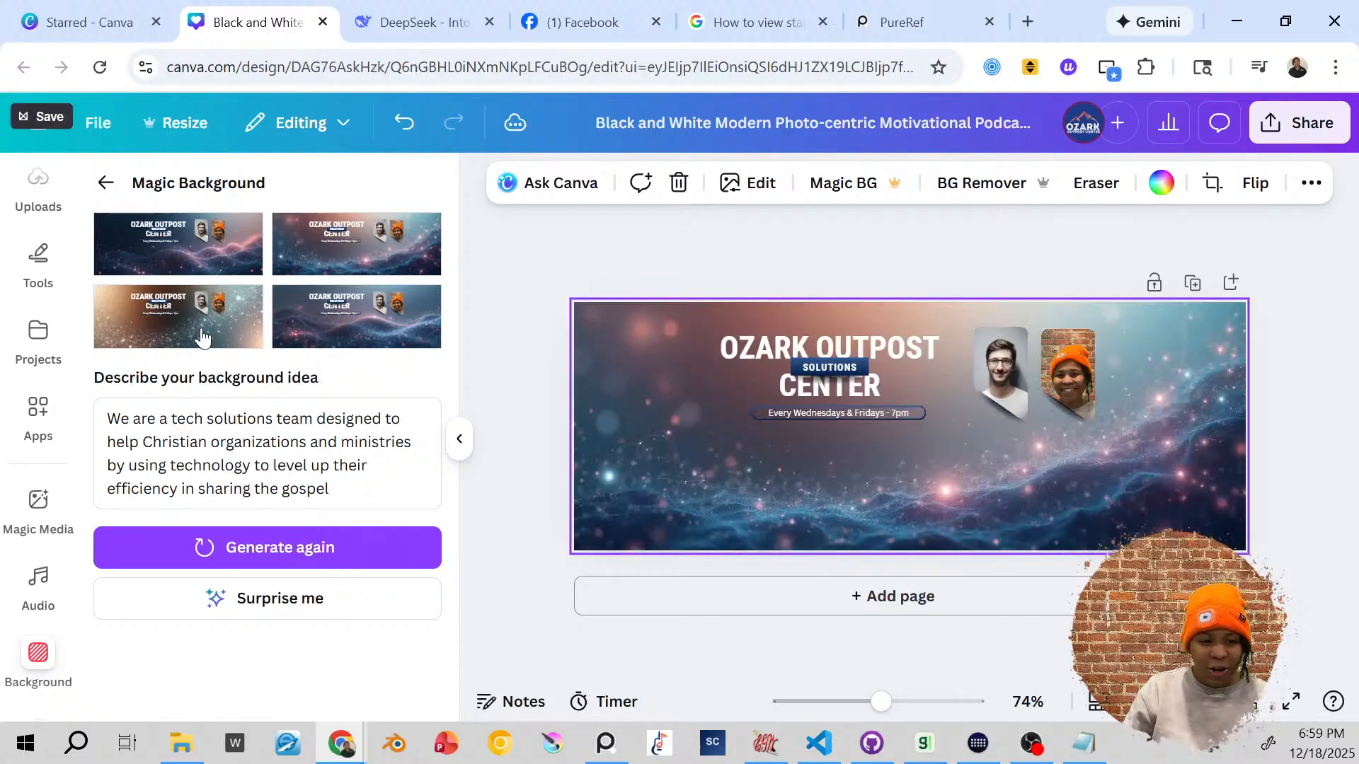
left_click(217, 324)
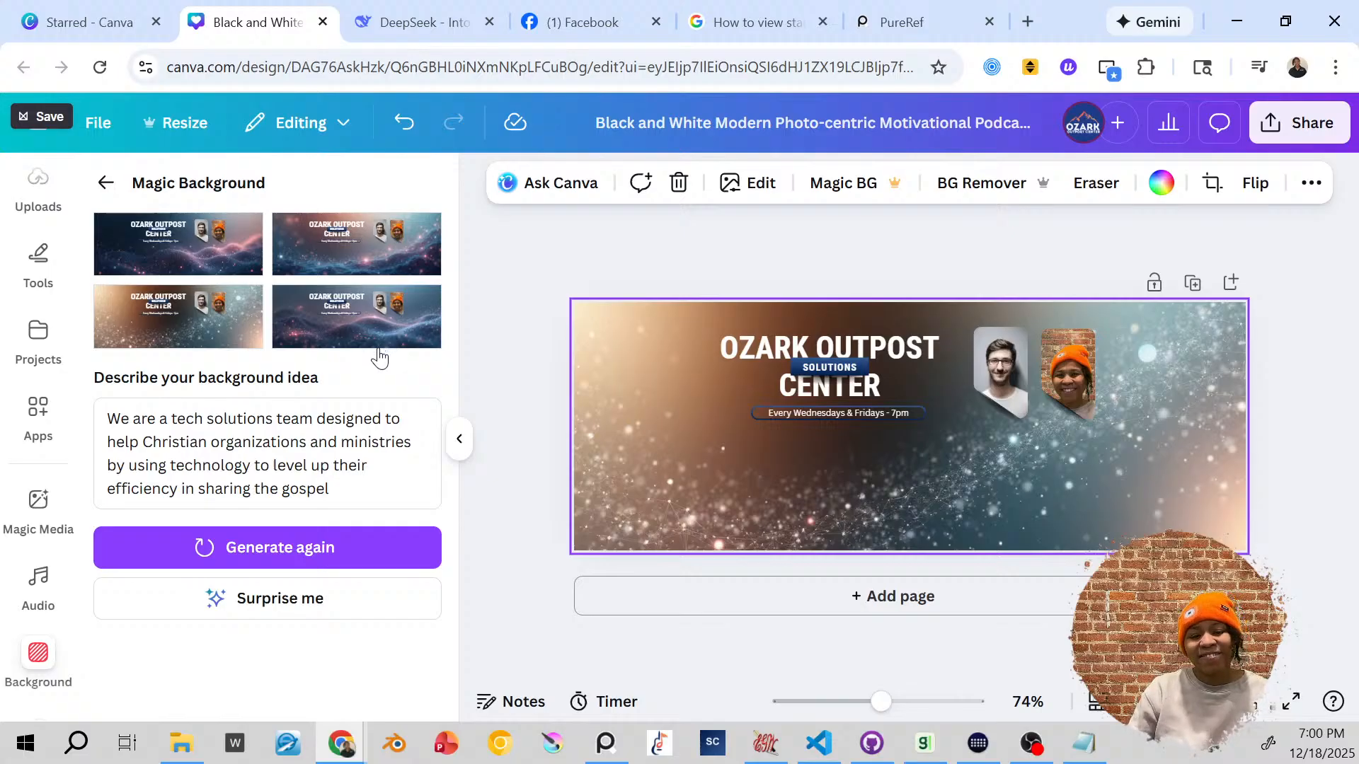
left_click(401, 340)
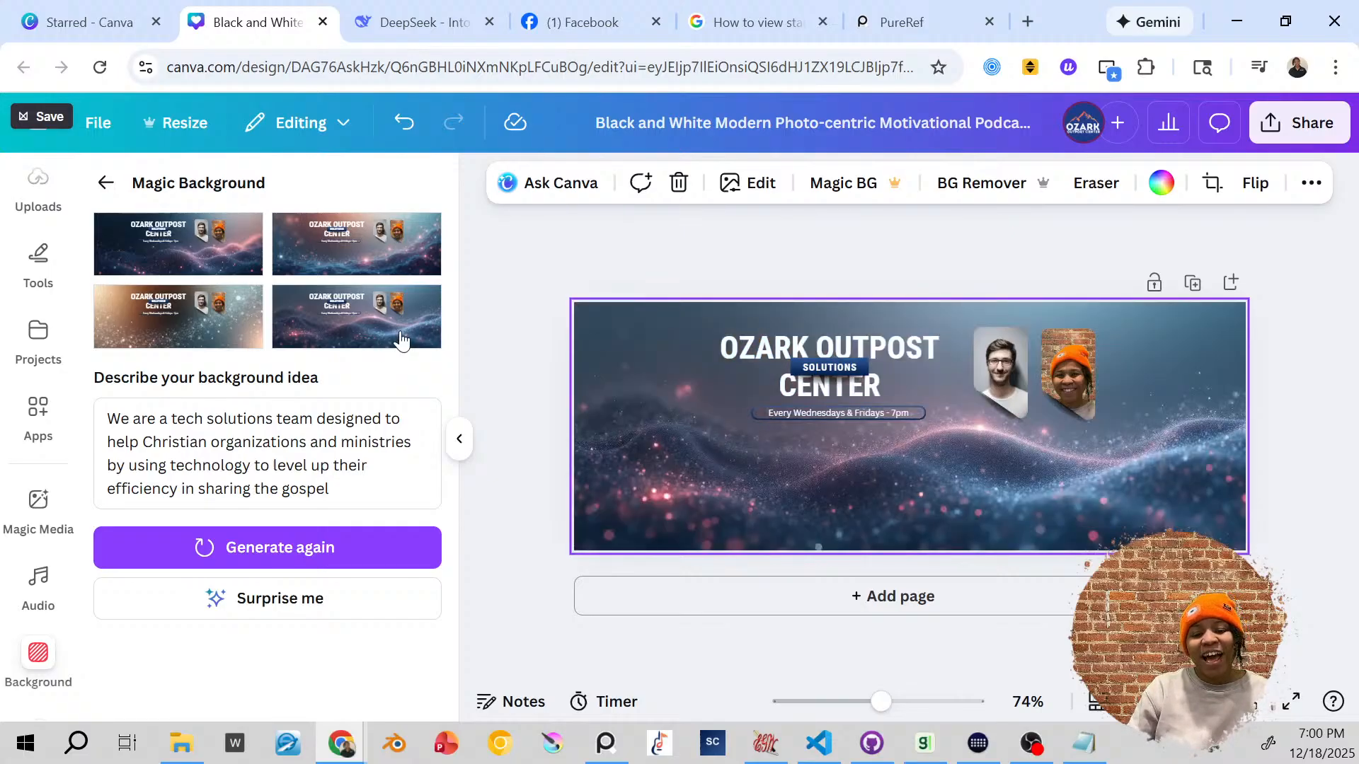
Step: Apply the brown-and-teal sparkle background and extend its description with ". Show sharing the gospel, and using AI"
left_click(209, 322)
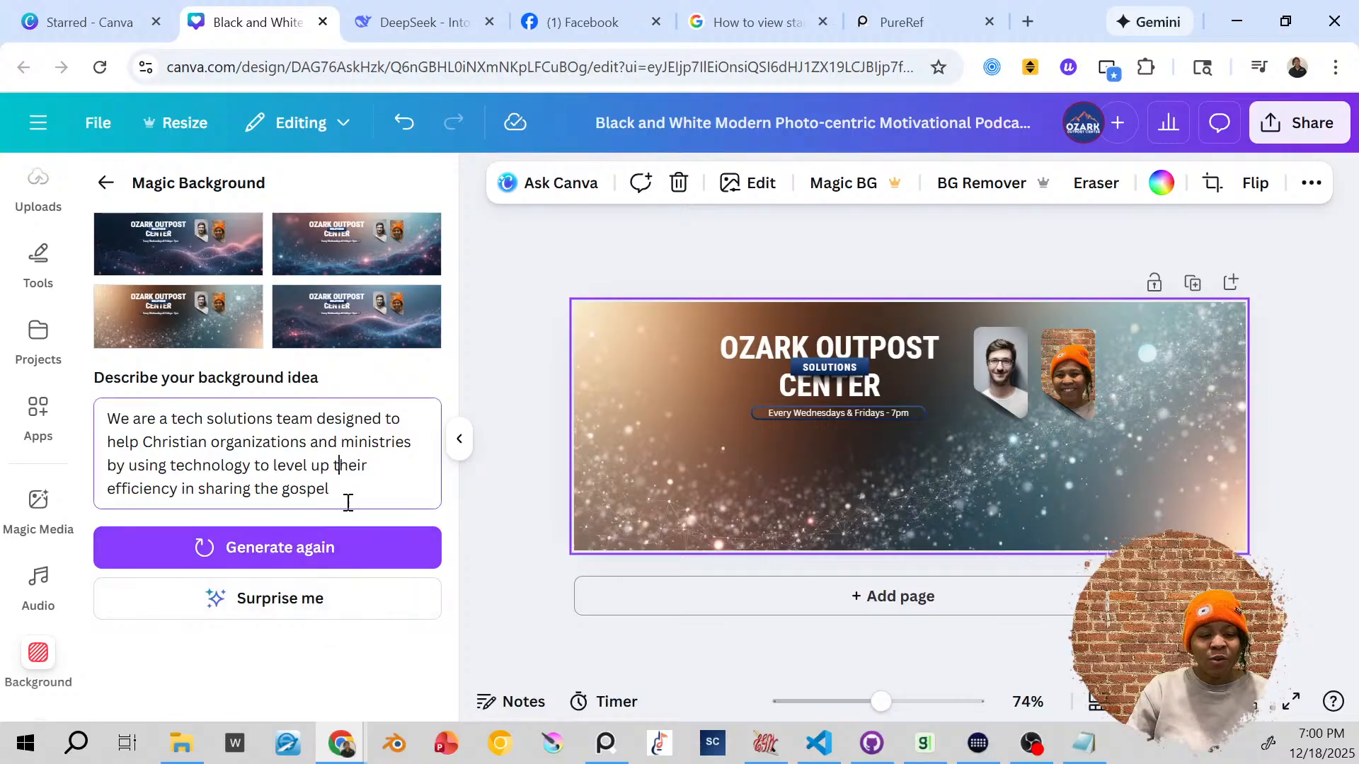
left_click_drag(349, 493, 85, 403)
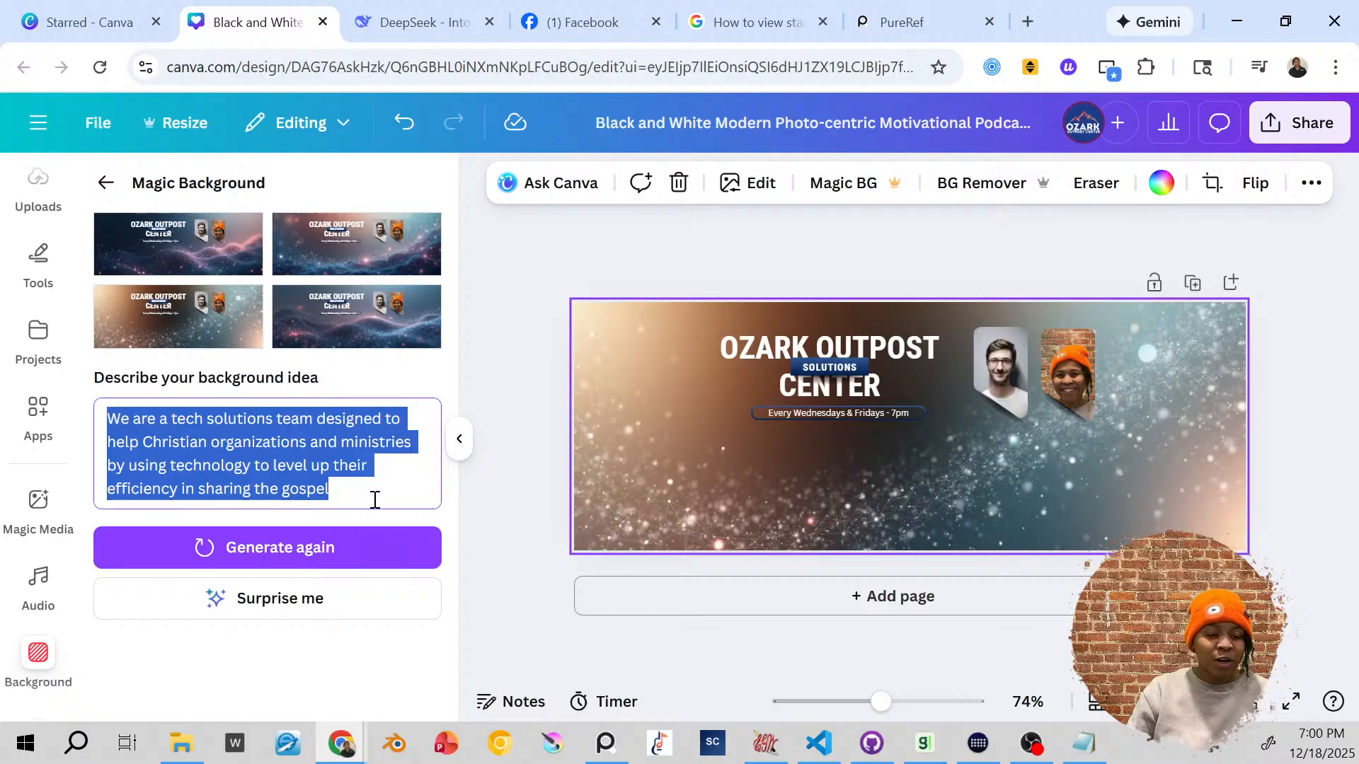
left_click(334, 487)
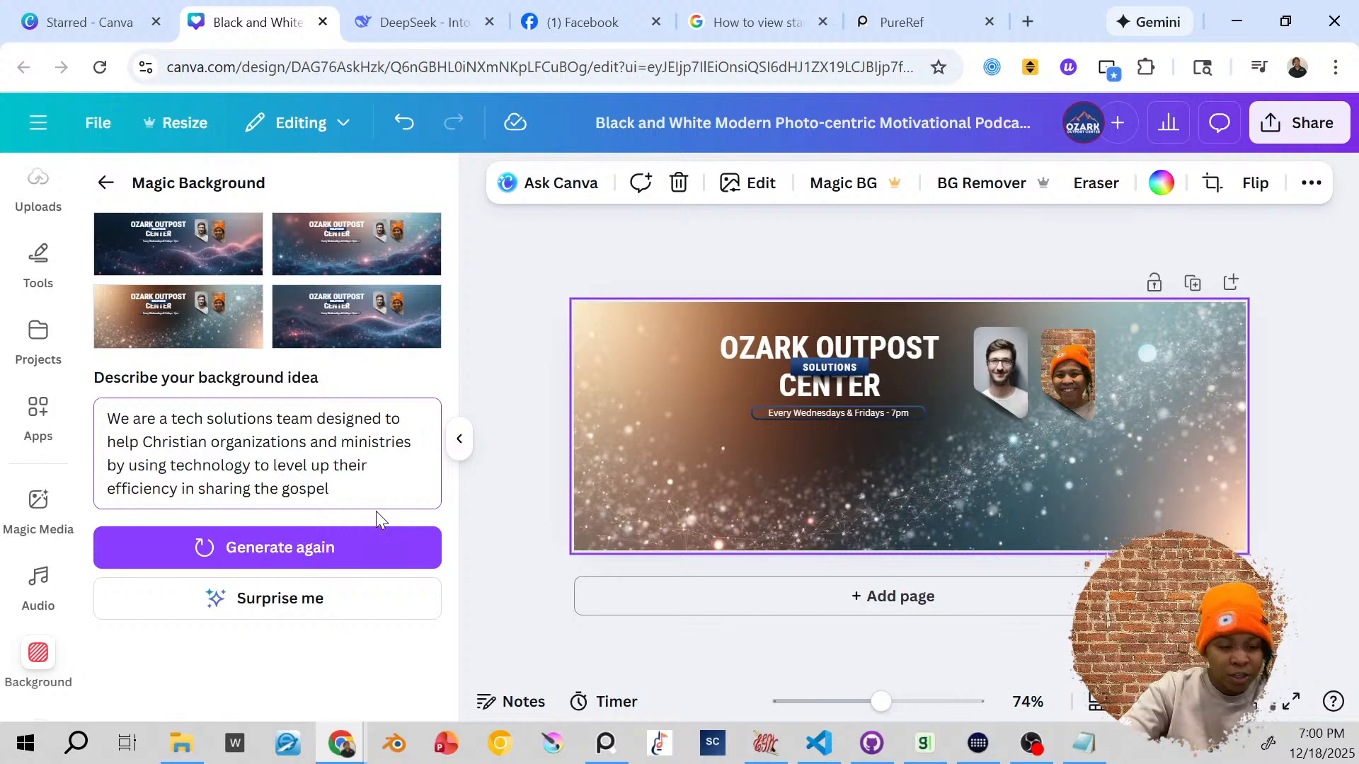
type(". ")
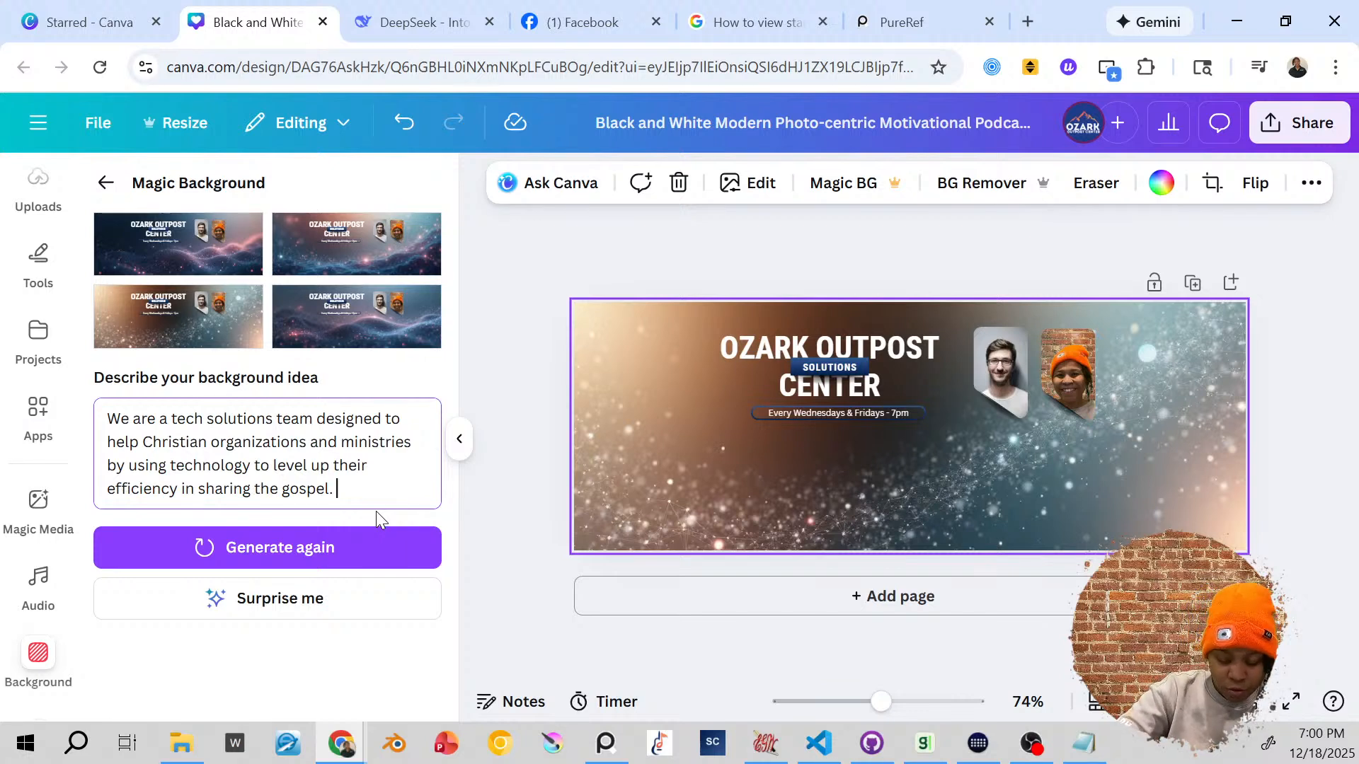
type("Show sharin")
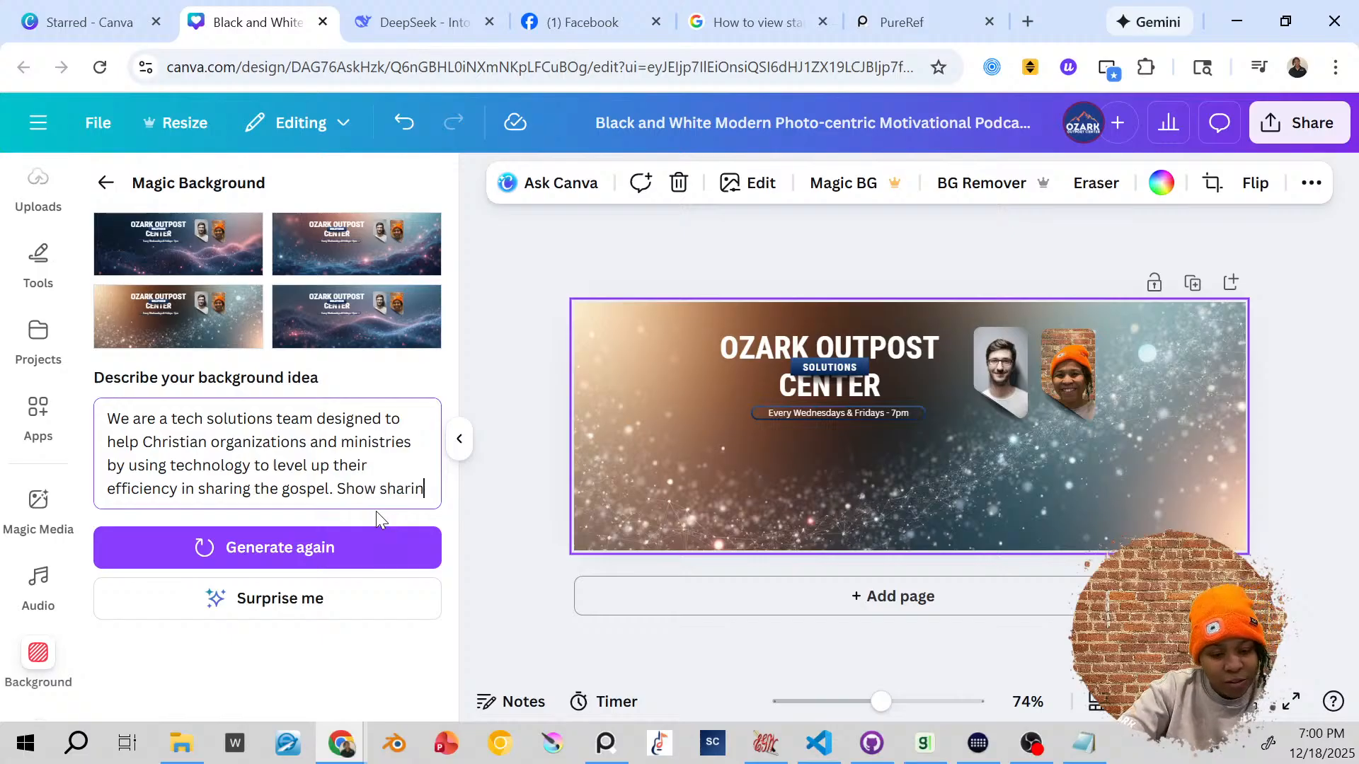
type("g the gospel")
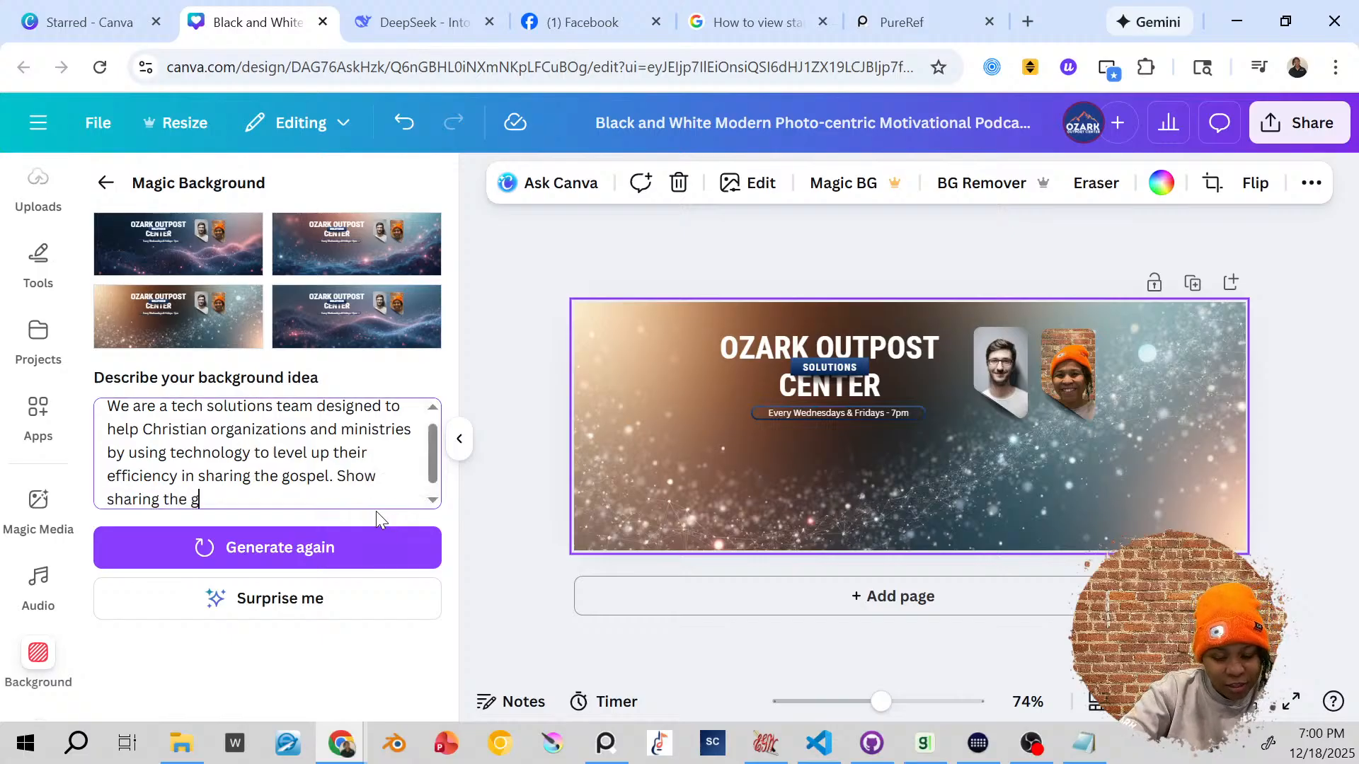
type(", and ")
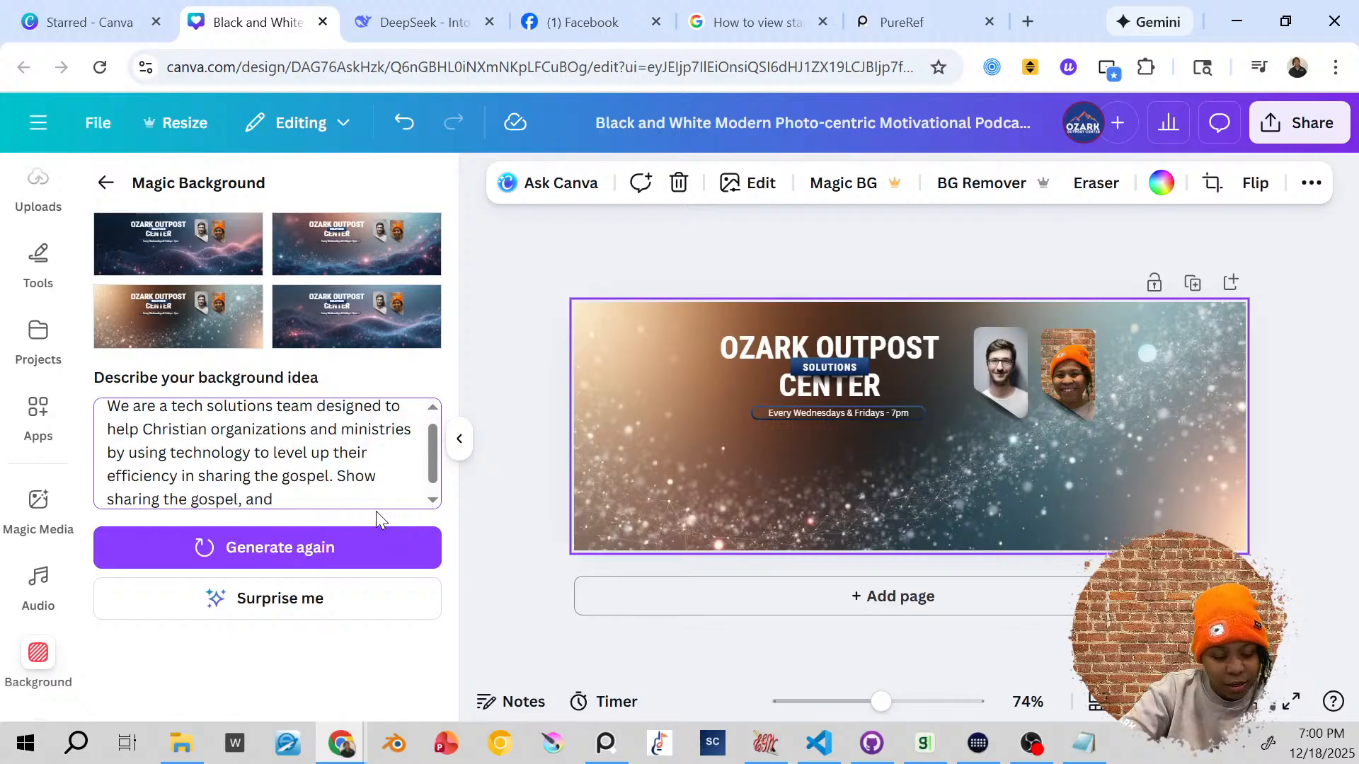
type("using AI")
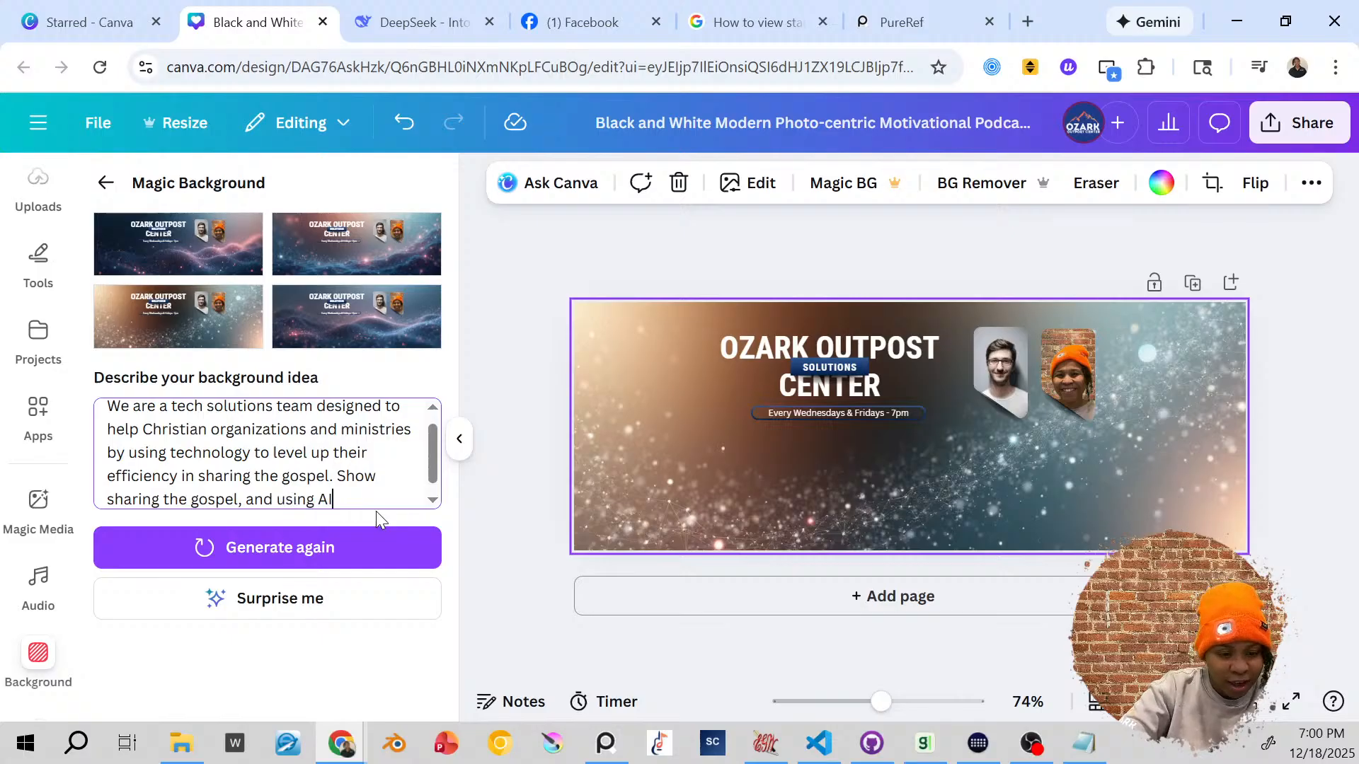
key("Return")
Step: Generate new backgrounds from the extended description and apply the teal-and-orange digital network wave variant
left_click(371, 547)
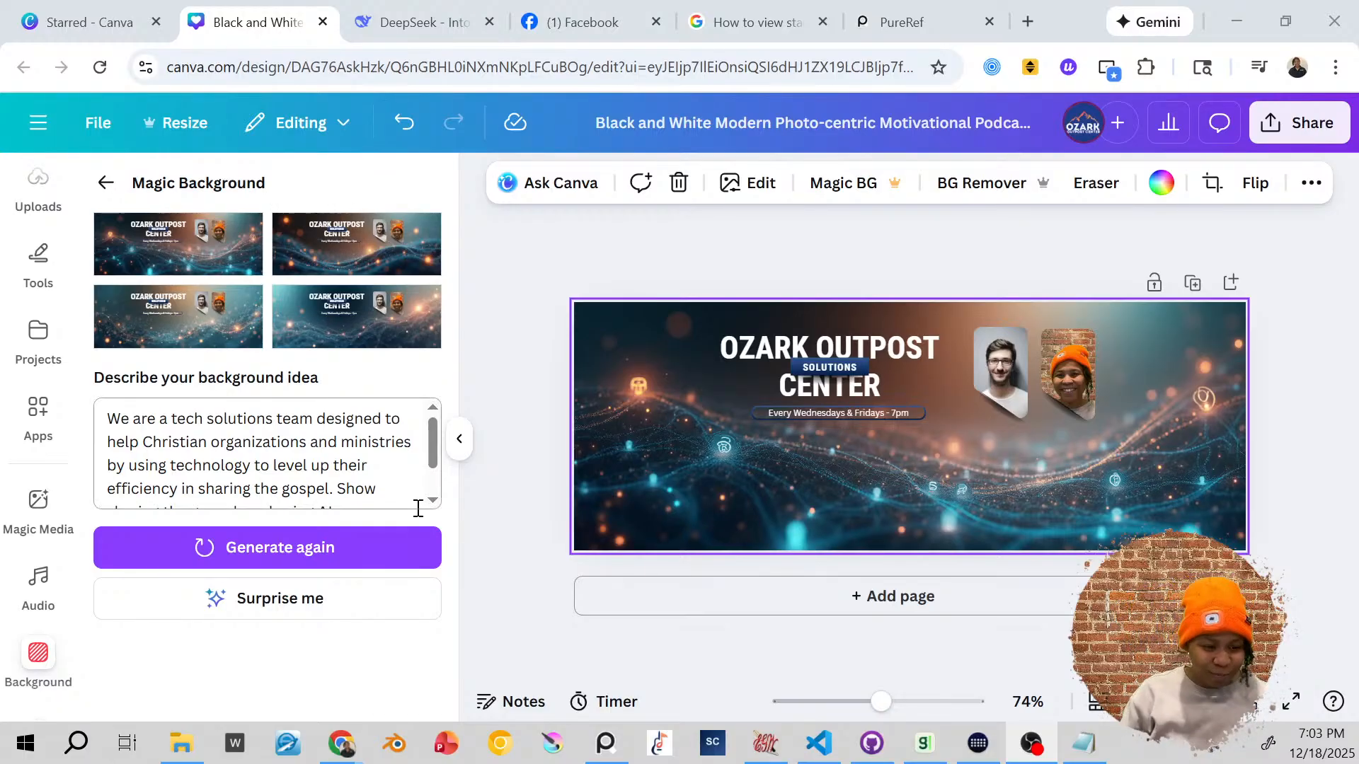
left_click_drag(787, 500, 916, 538)
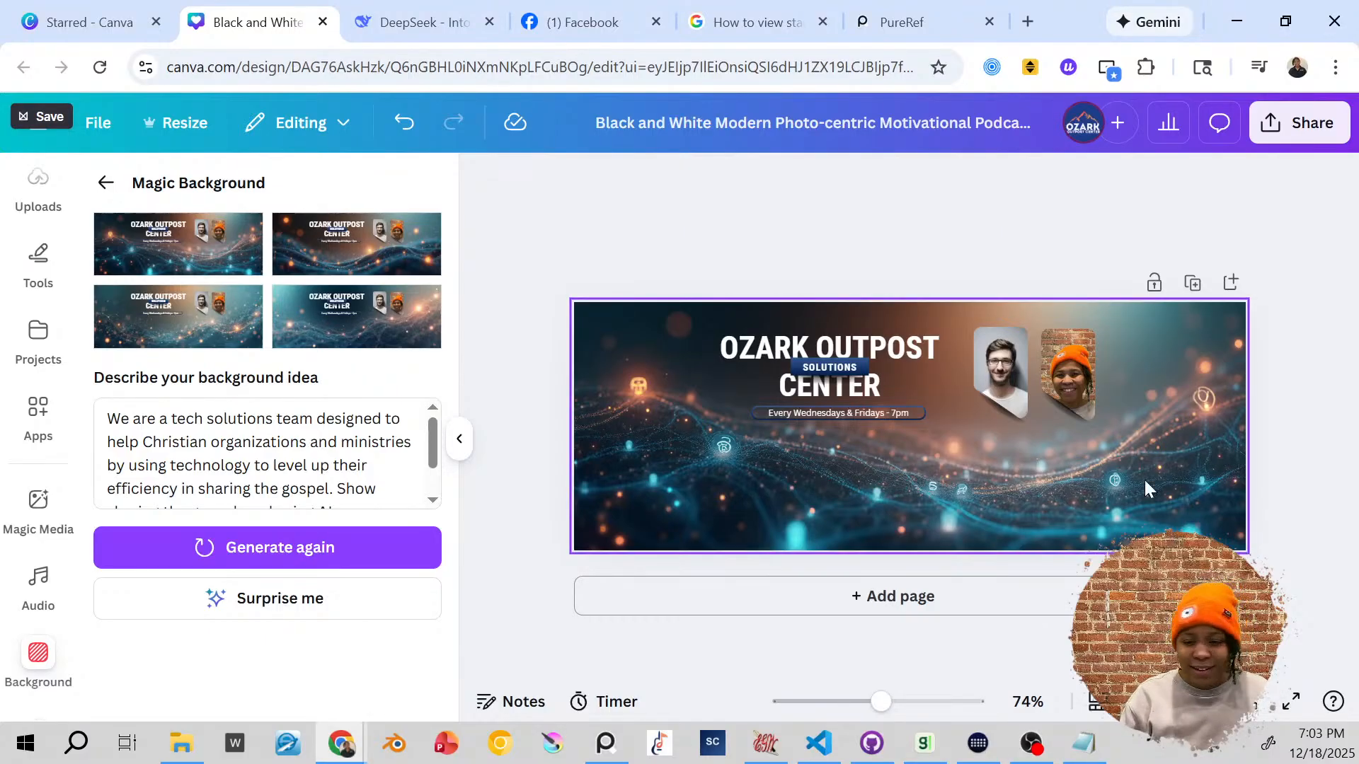
left_click(1108, 466)
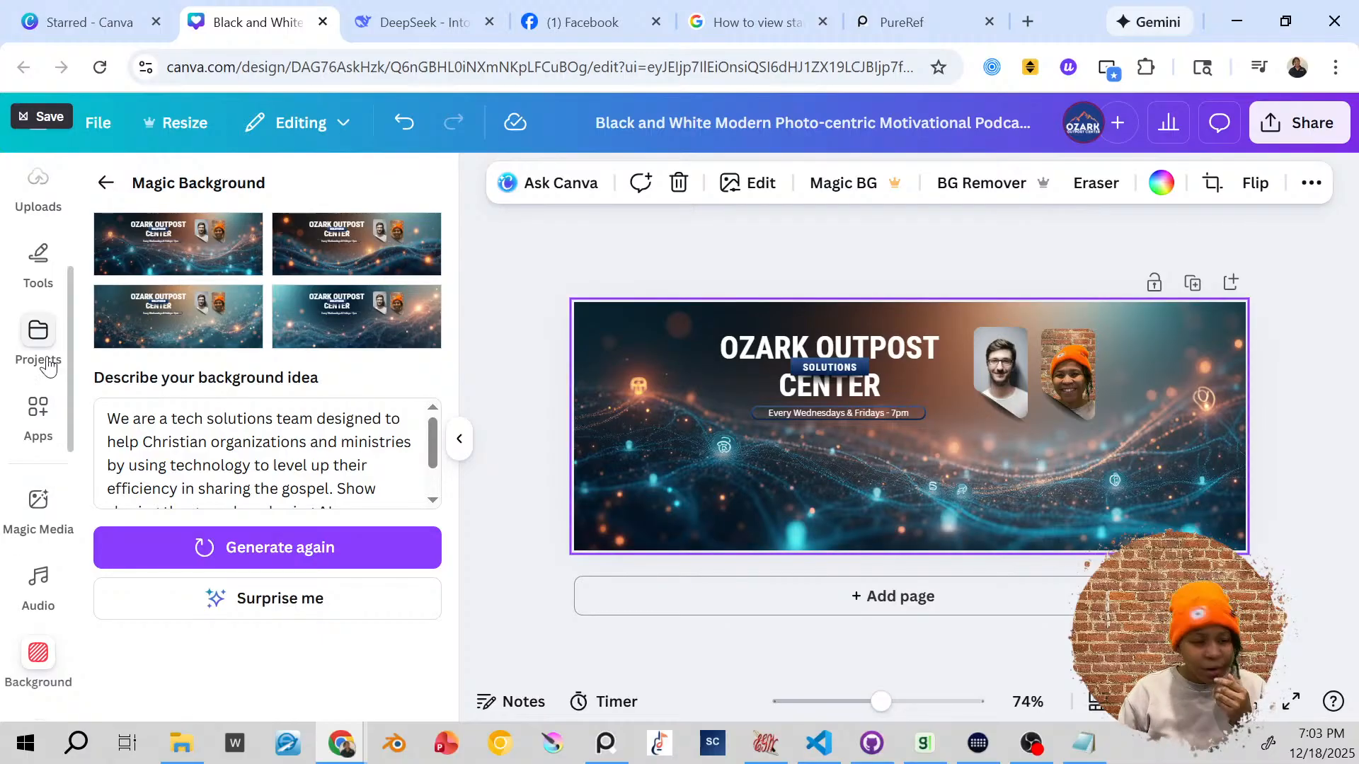
Step: Find the uploaded portrait of the woman in the blue shirt and place it in the frame holding the orange beanie photo
scroll(397, 431, "down", 2)
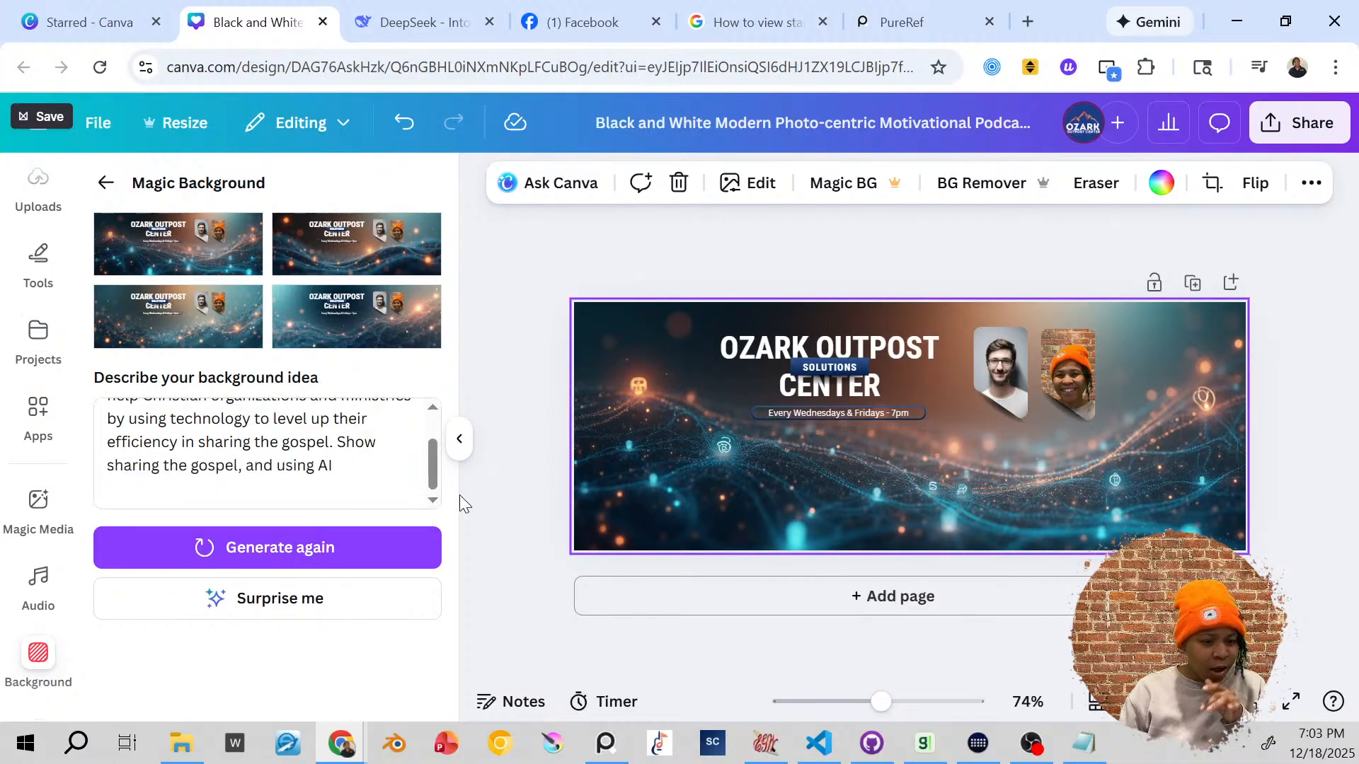
left_click(458, 442)
left_click(38, 340)
left_click(48, 445)
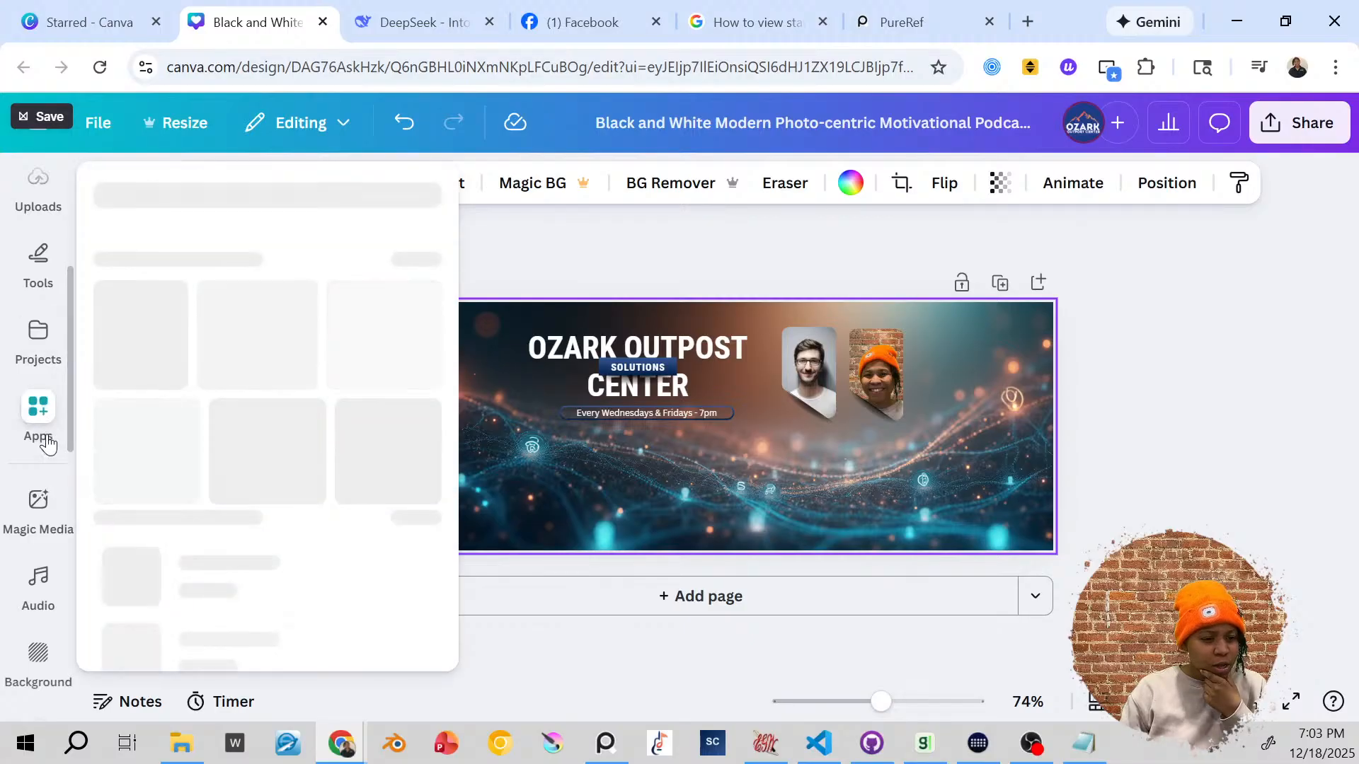
left_click(26, 211)
scroll(401, 577, "down", 5)
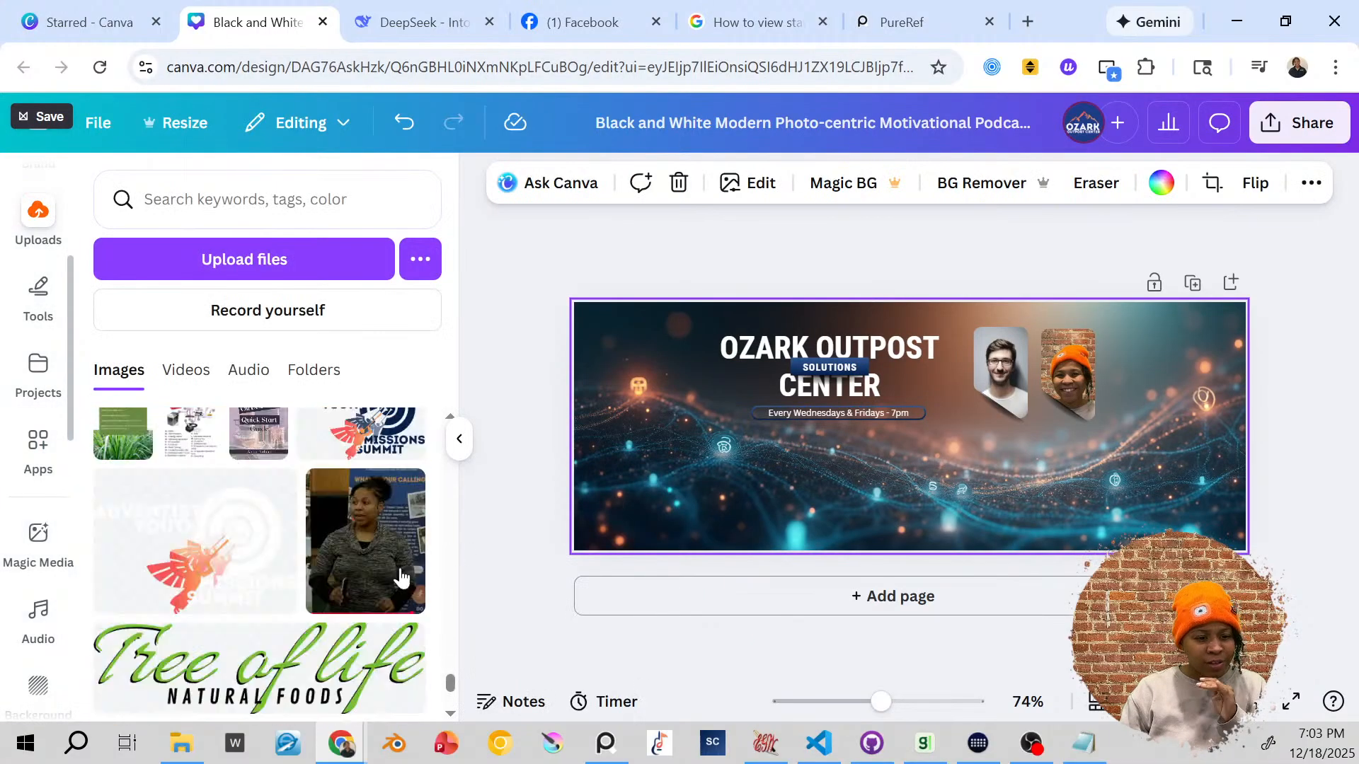
scroll(400, 577, "down", 3)
scroll(410, 598, "up", 4)
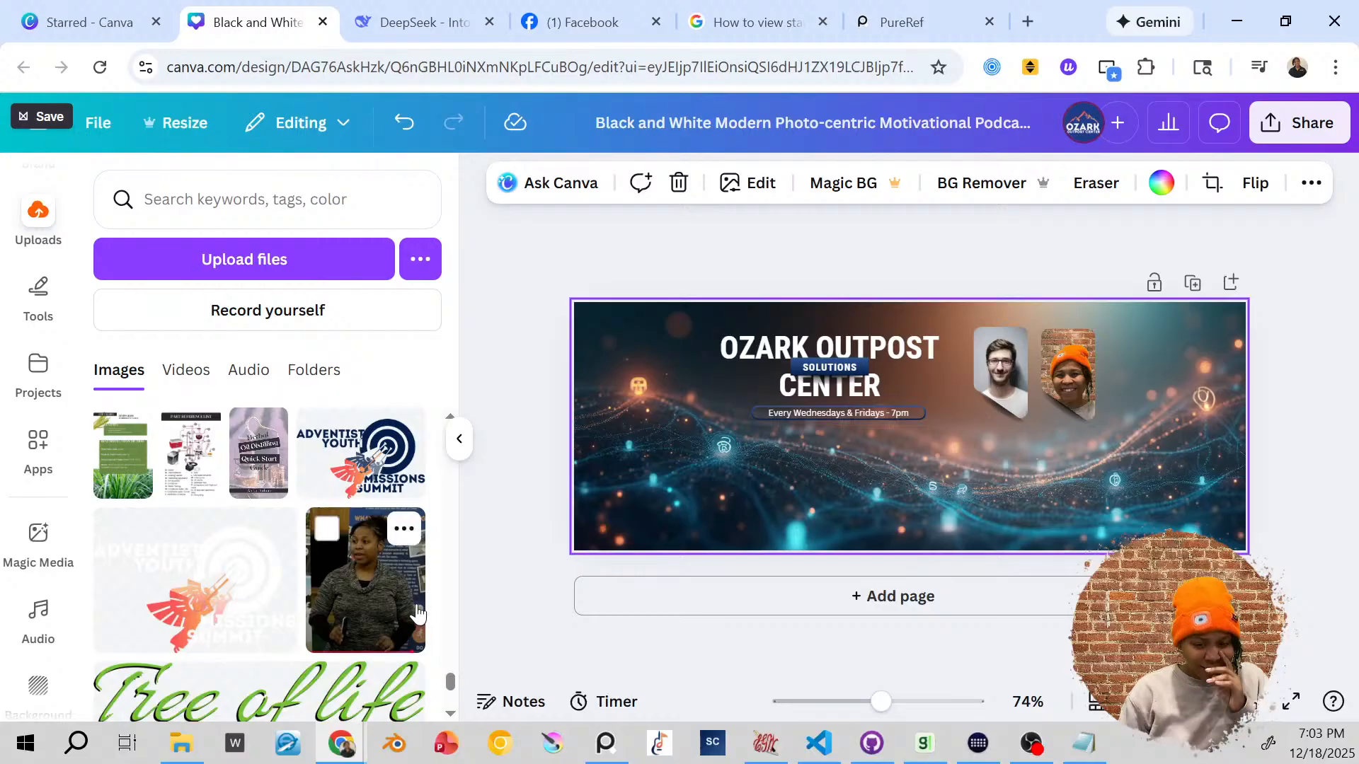
scroll(368, 623, "up", 8)
scroll(332, 626, "down", 10)
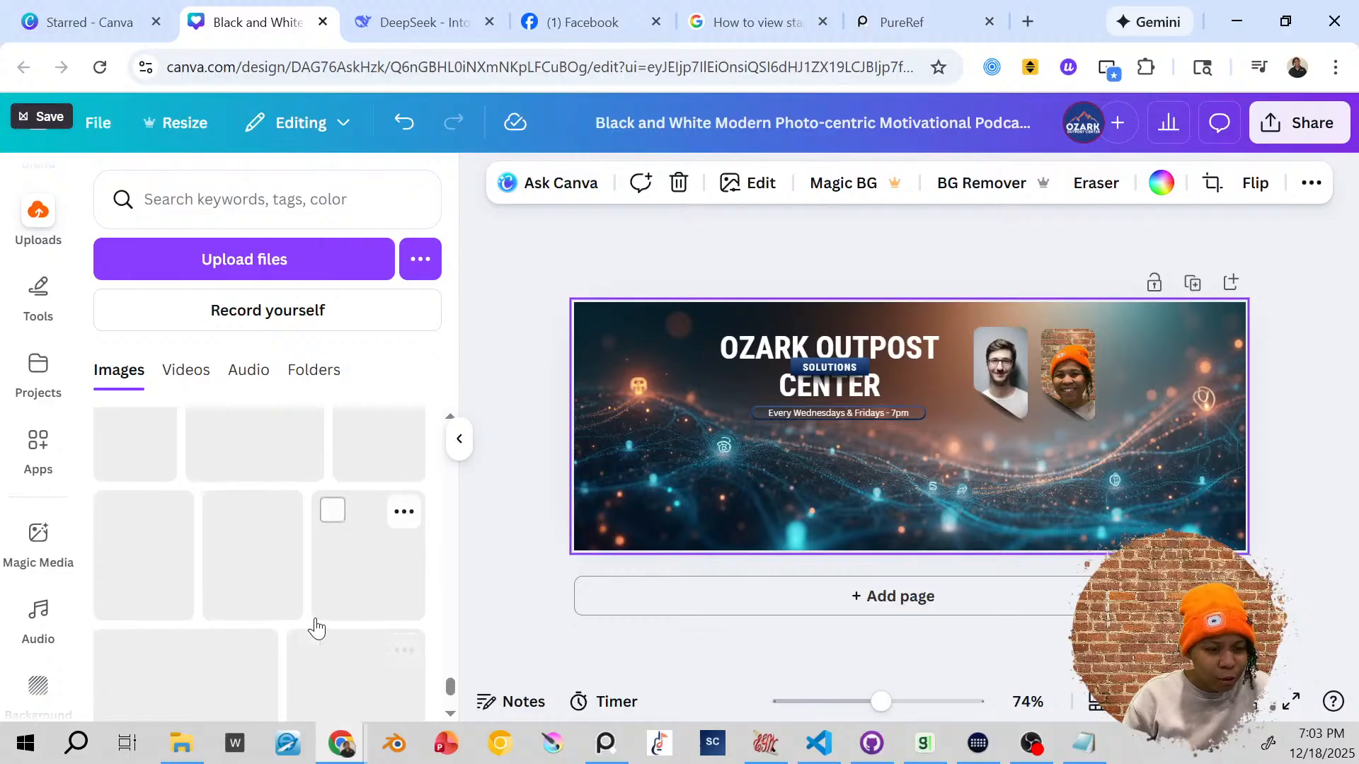
scroll(318, 627, "down", 3)
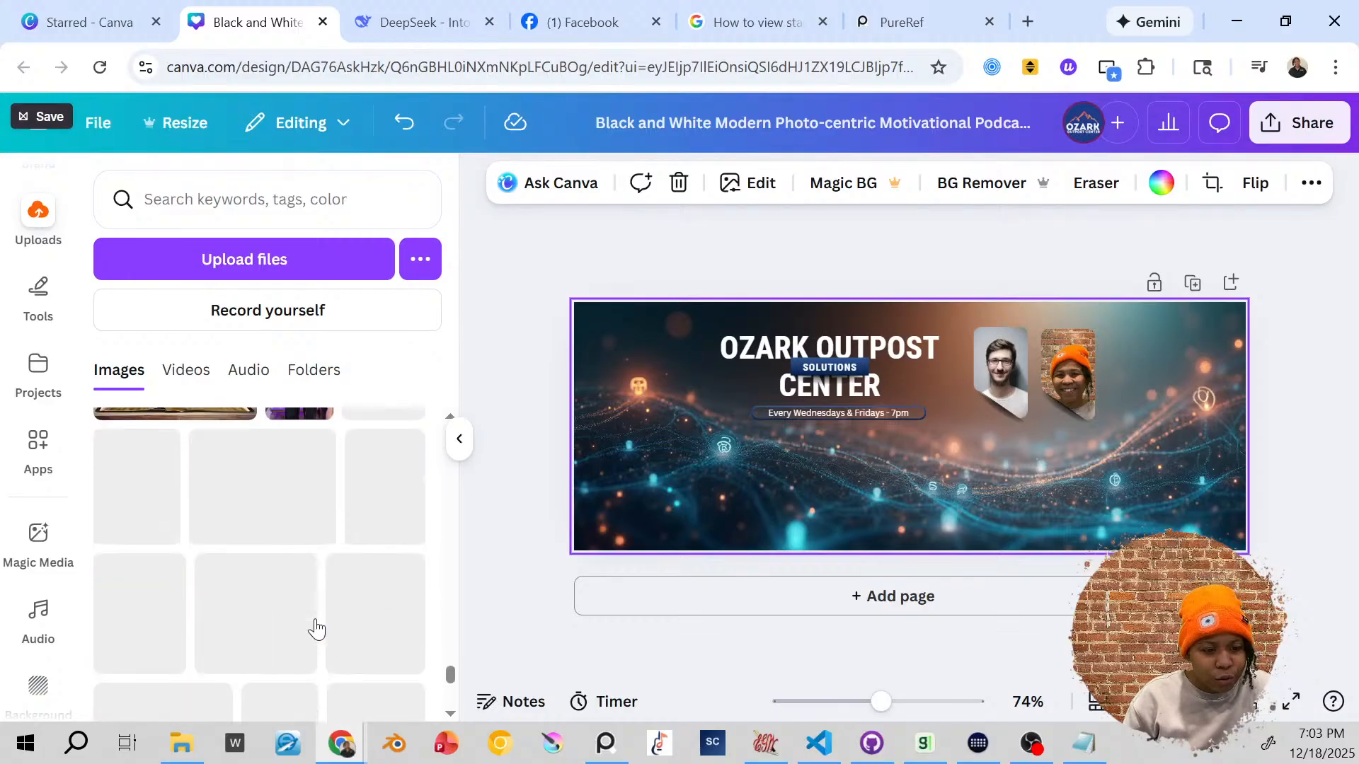
left_click(181, 743)
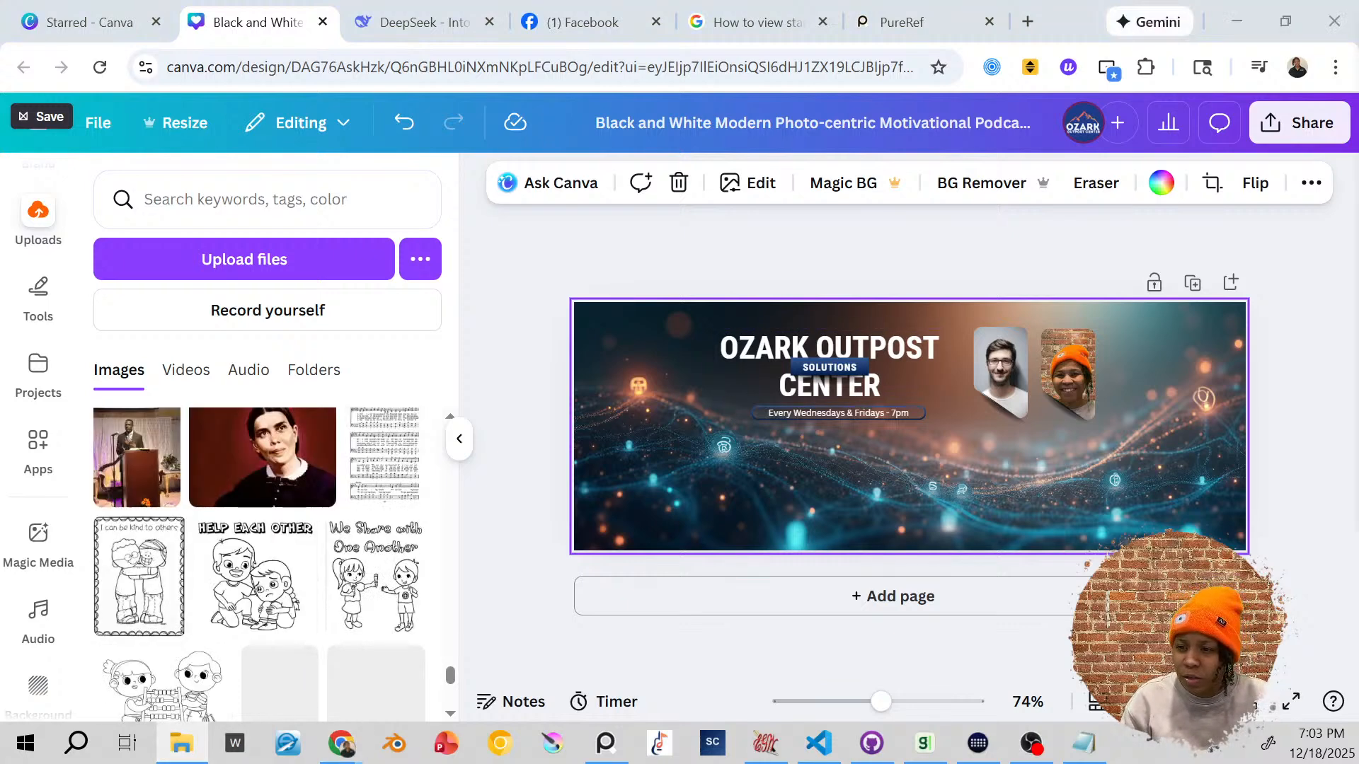
scroll(261, 509, "down", 5)
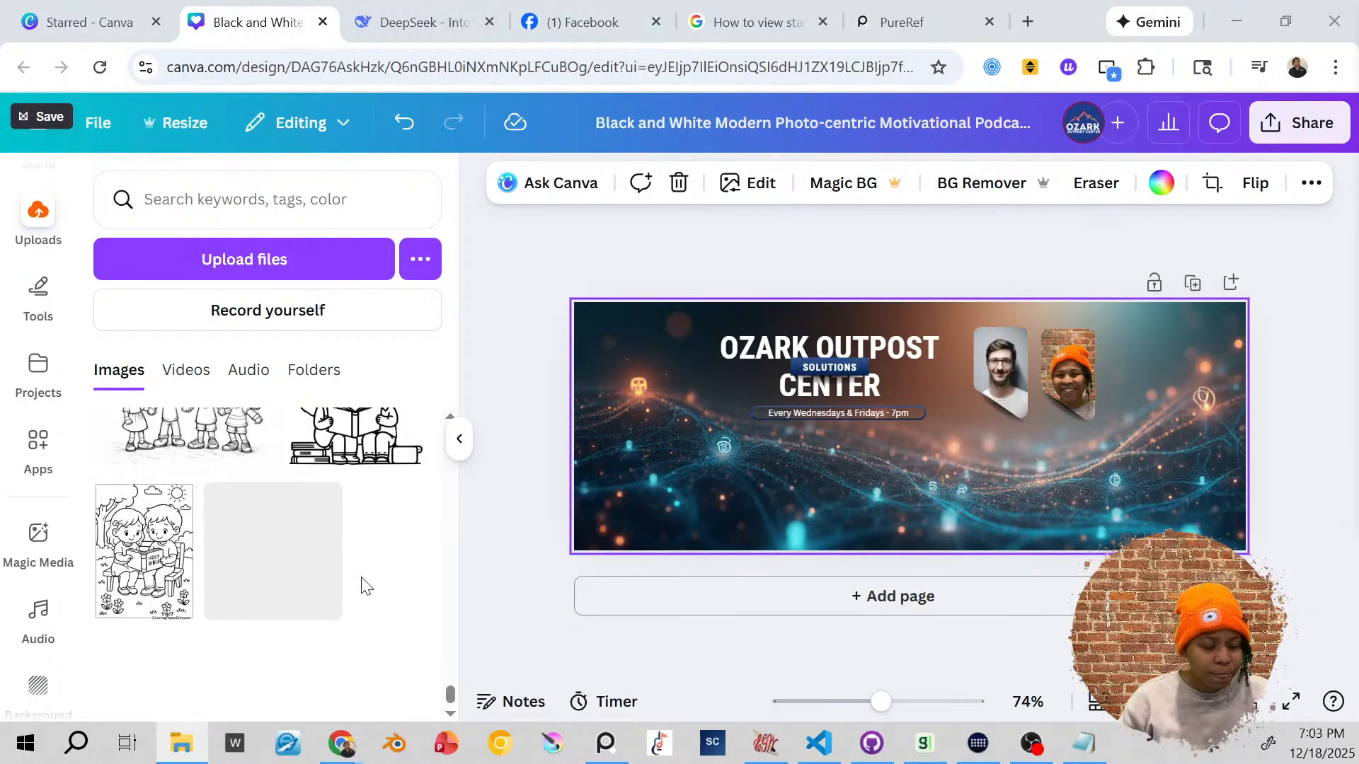
scroll(363, 571, "down", 3)
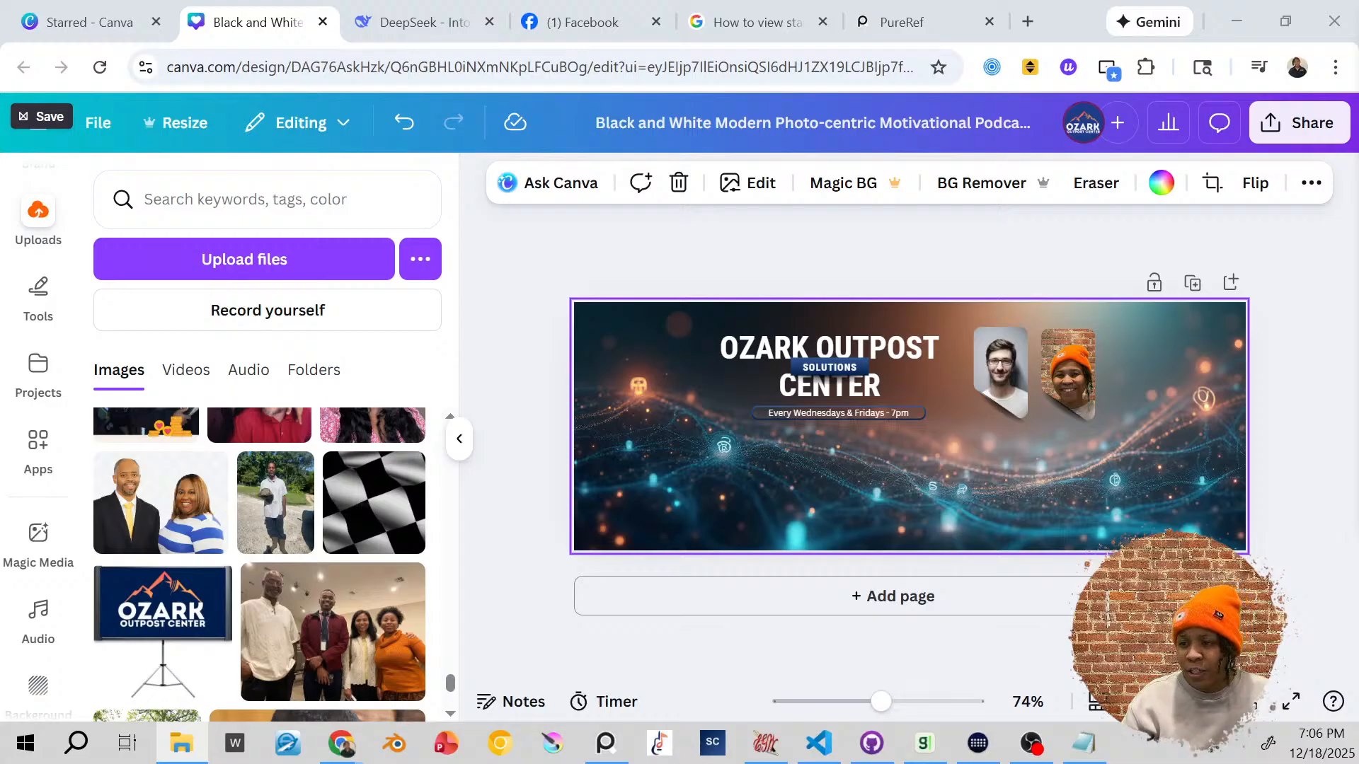
scroll(211, 547, "down", 3)
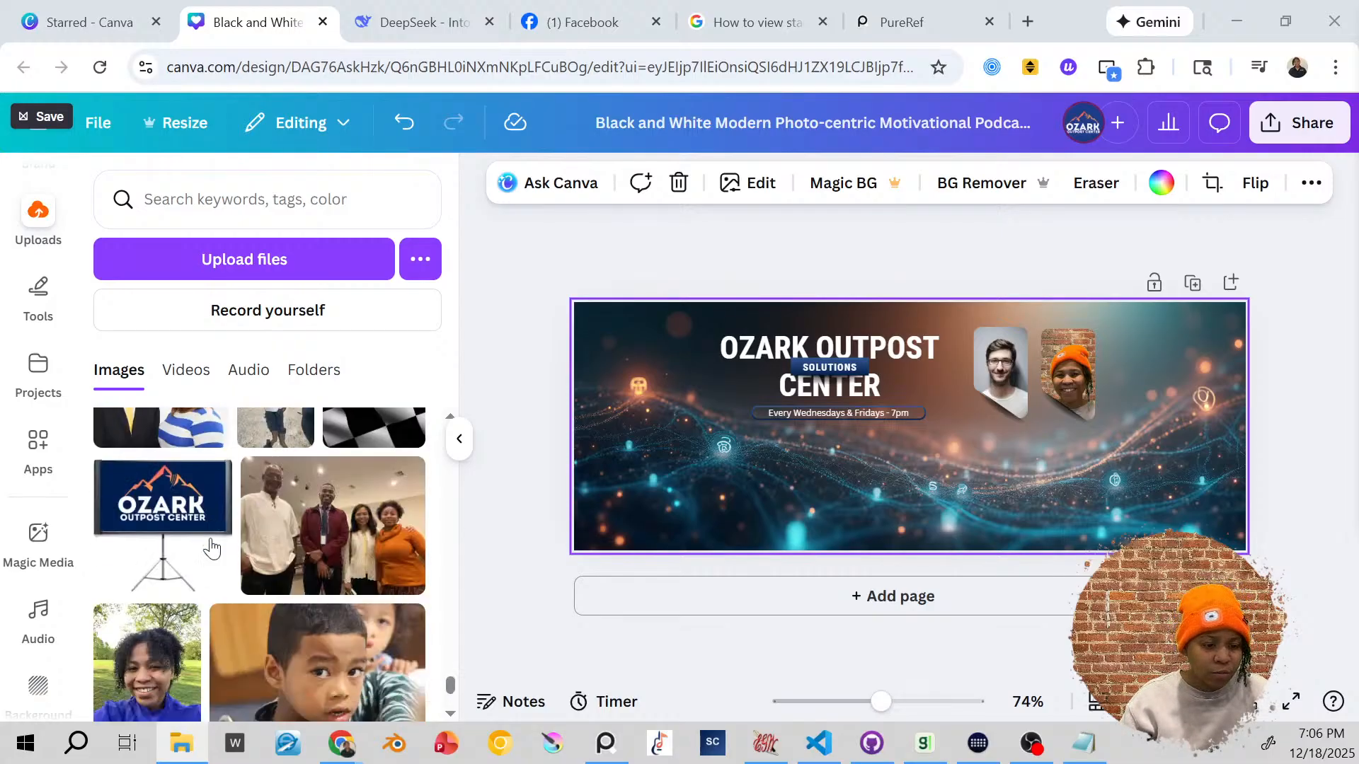
scroll(211, 547, "down", 1)
left_click_drag(163, 555, 1077, 380)
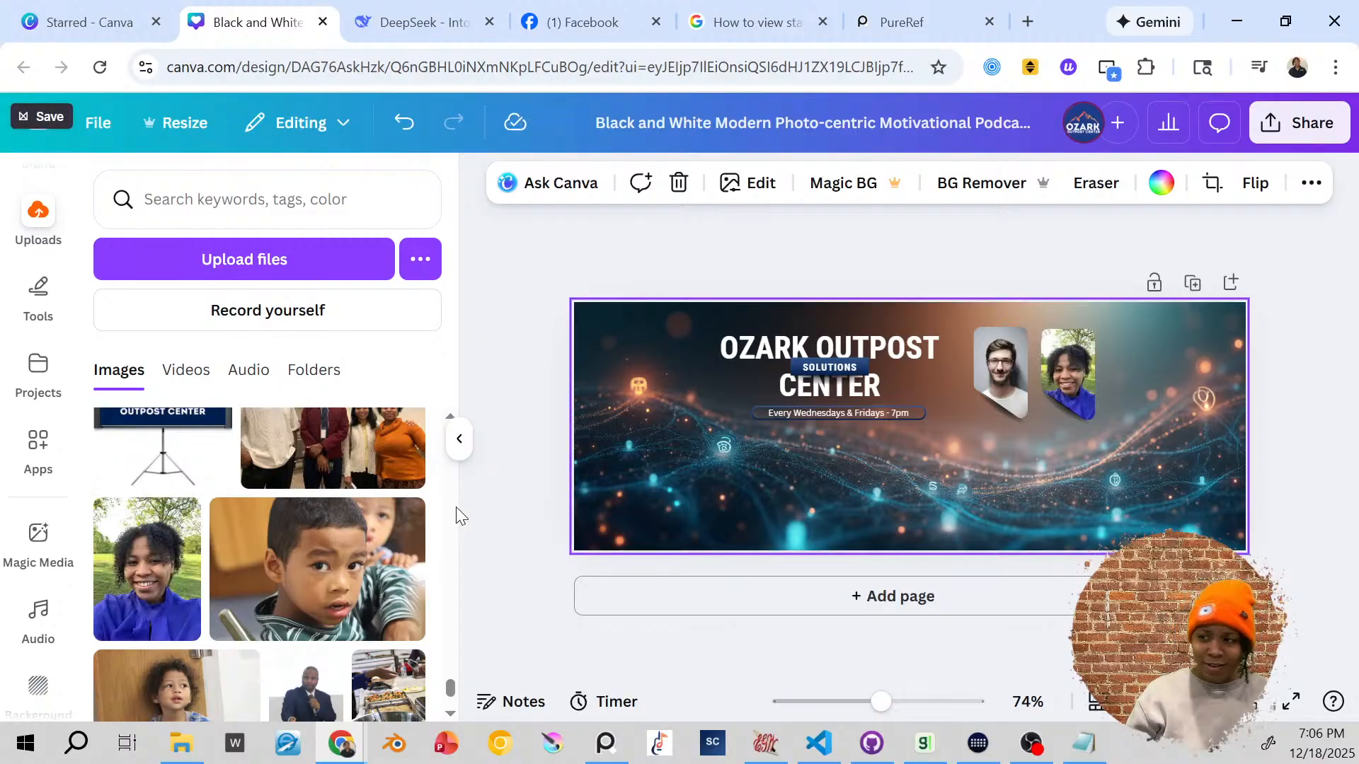
Step: Look through the older uploaded images for one to use on the cover
scroll(297, 590, "down", 4)
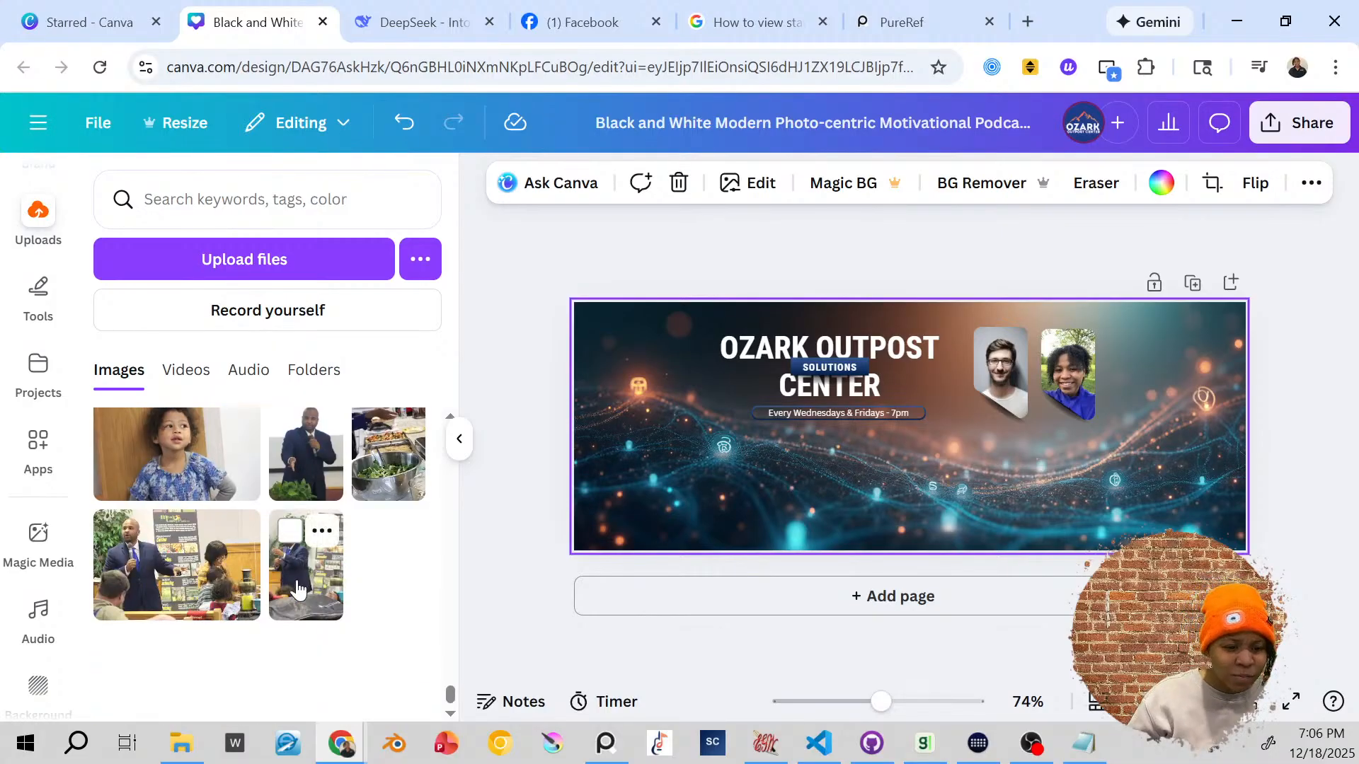
scroll(300, 591, "down", 5)
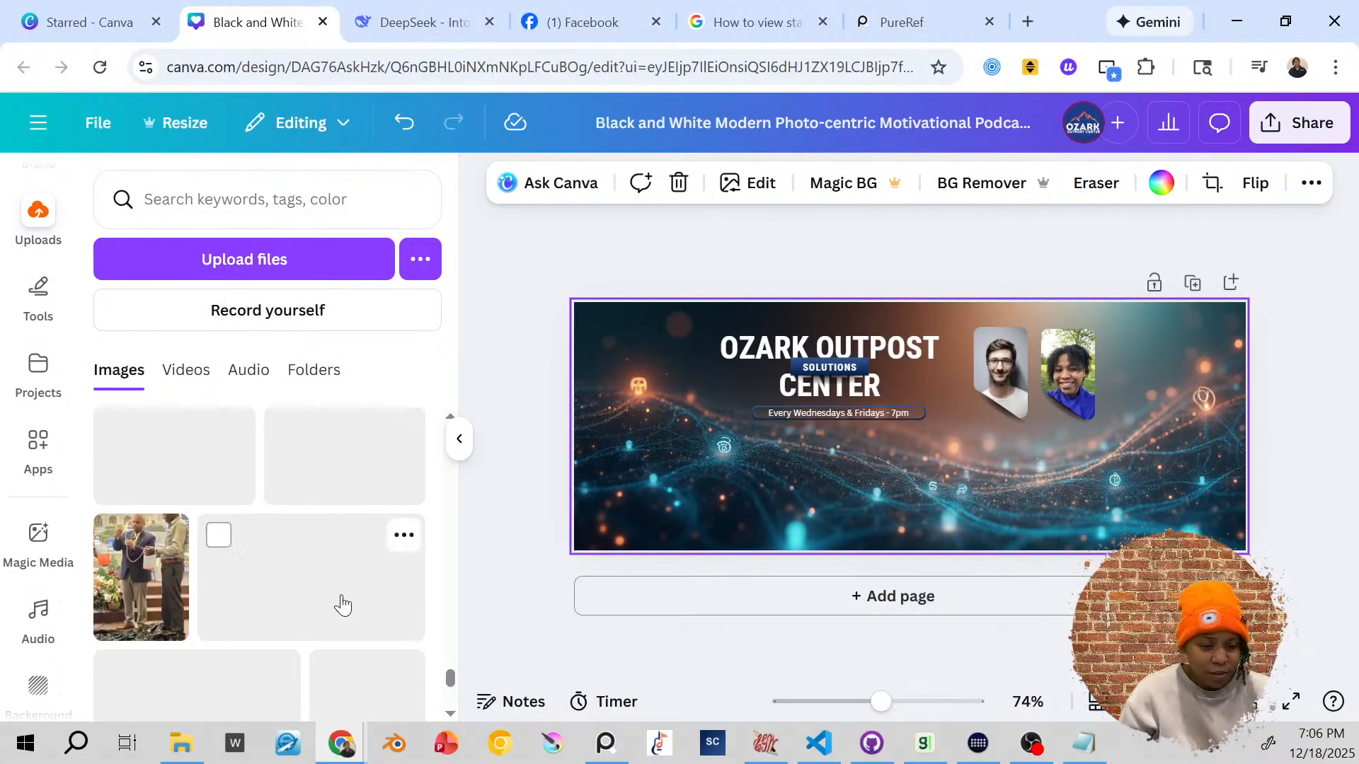
scroll(339, 603, "down", 5)
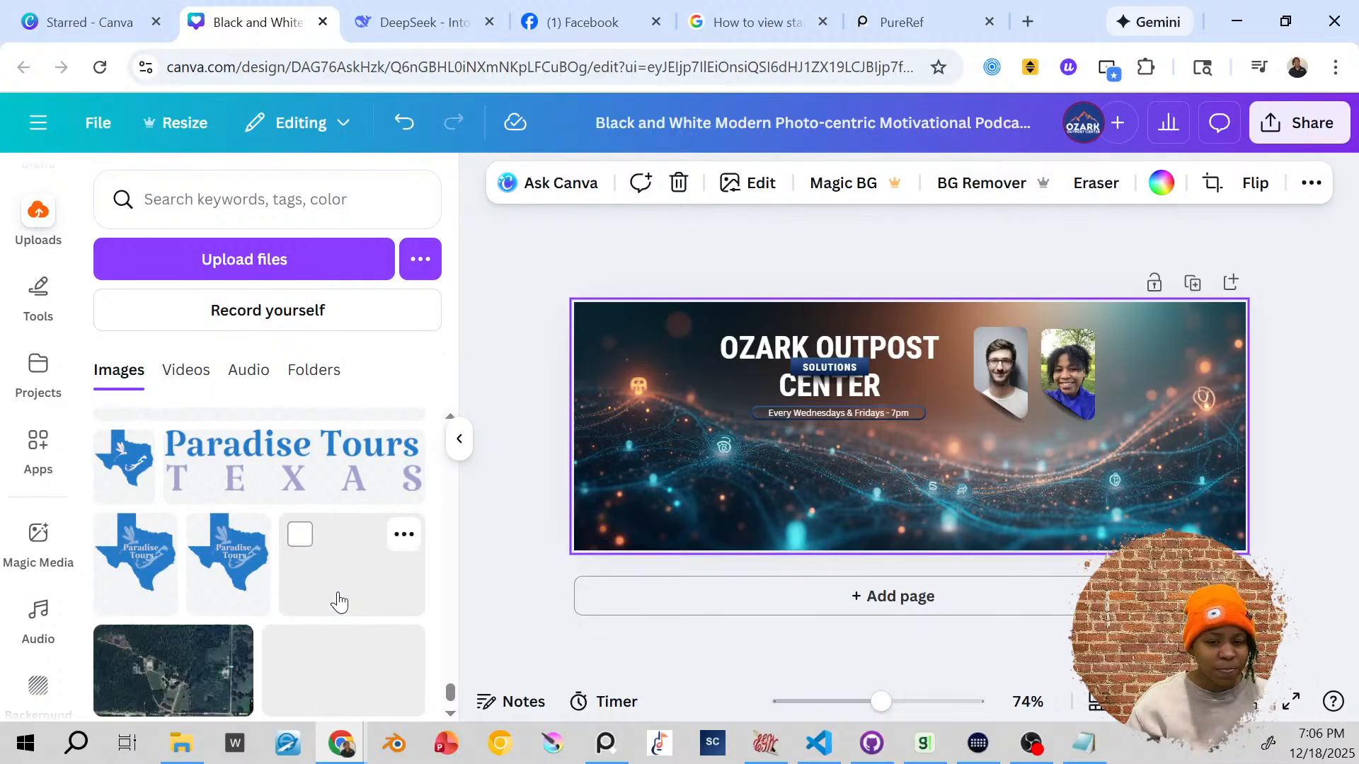
scroll(330, 587, "down", 5)
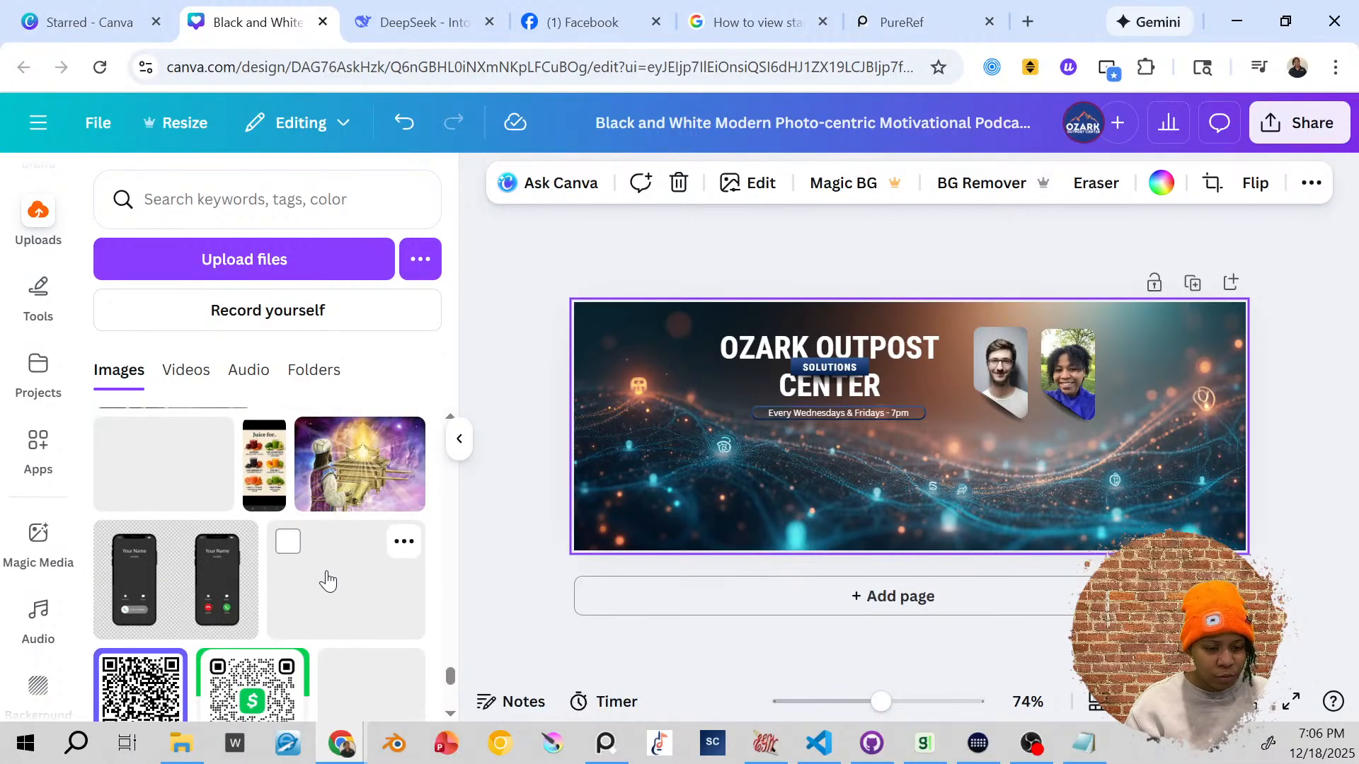
scroll(328, 580, "down", 10)
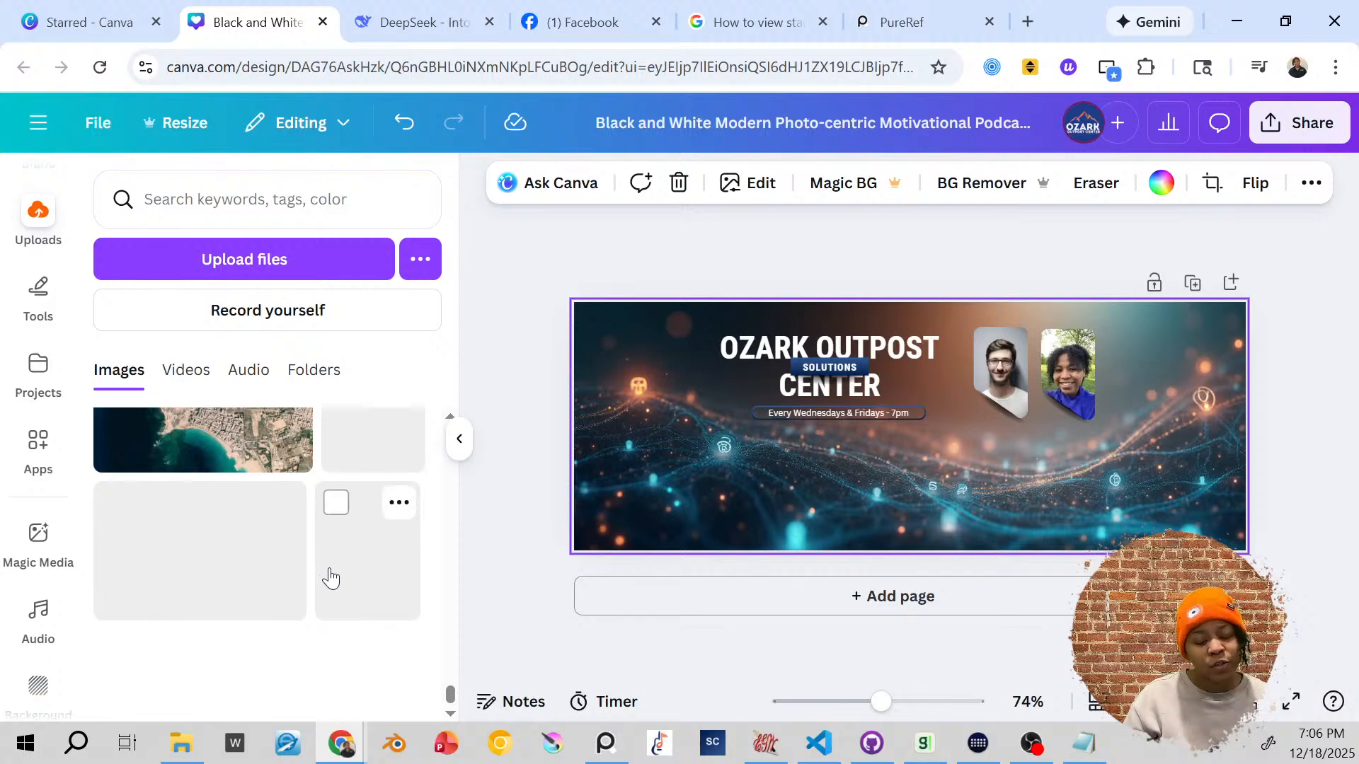
scroll(340, 566, "up", 3)
scroll(342, 566, "down", 5)
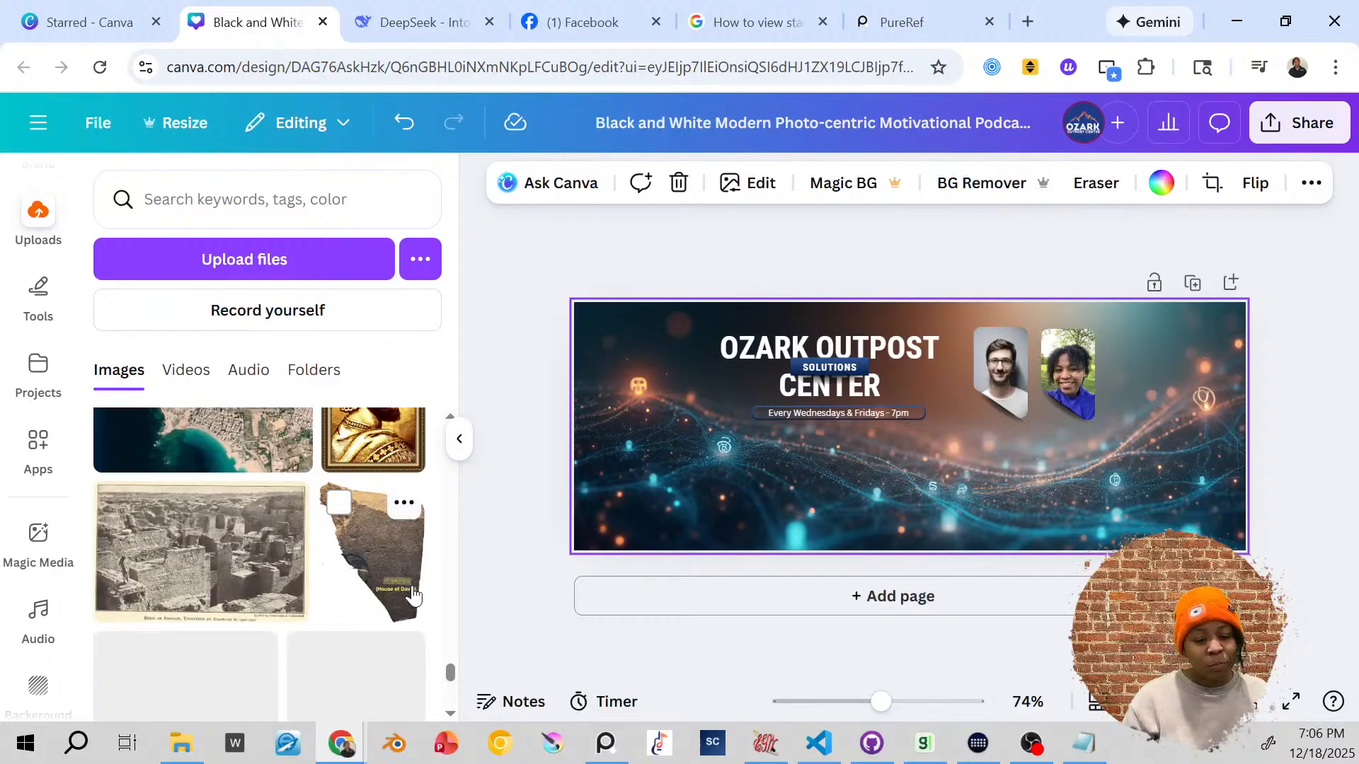
scroll(411, 598, "down", 3)
scroll(417, 591, "up", 1)
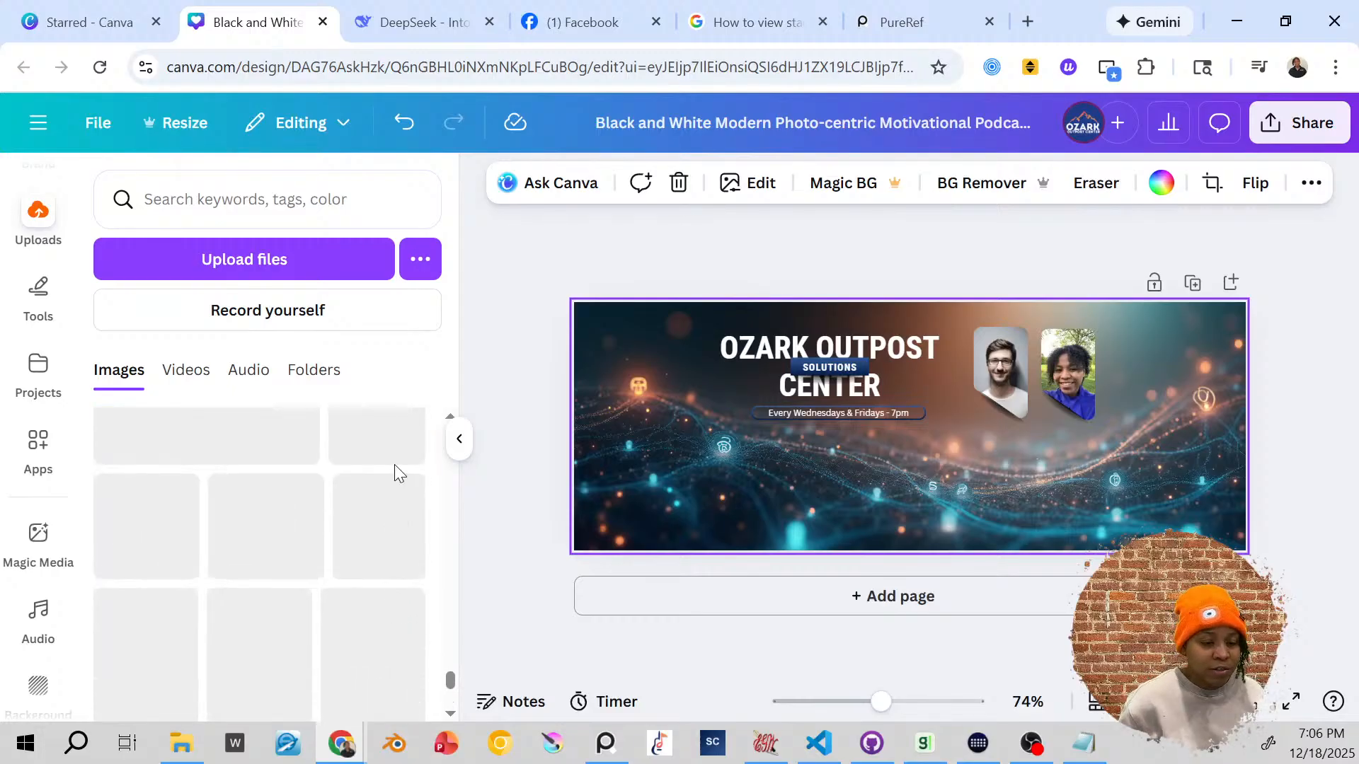
scroll(375, 556, "down", 1)
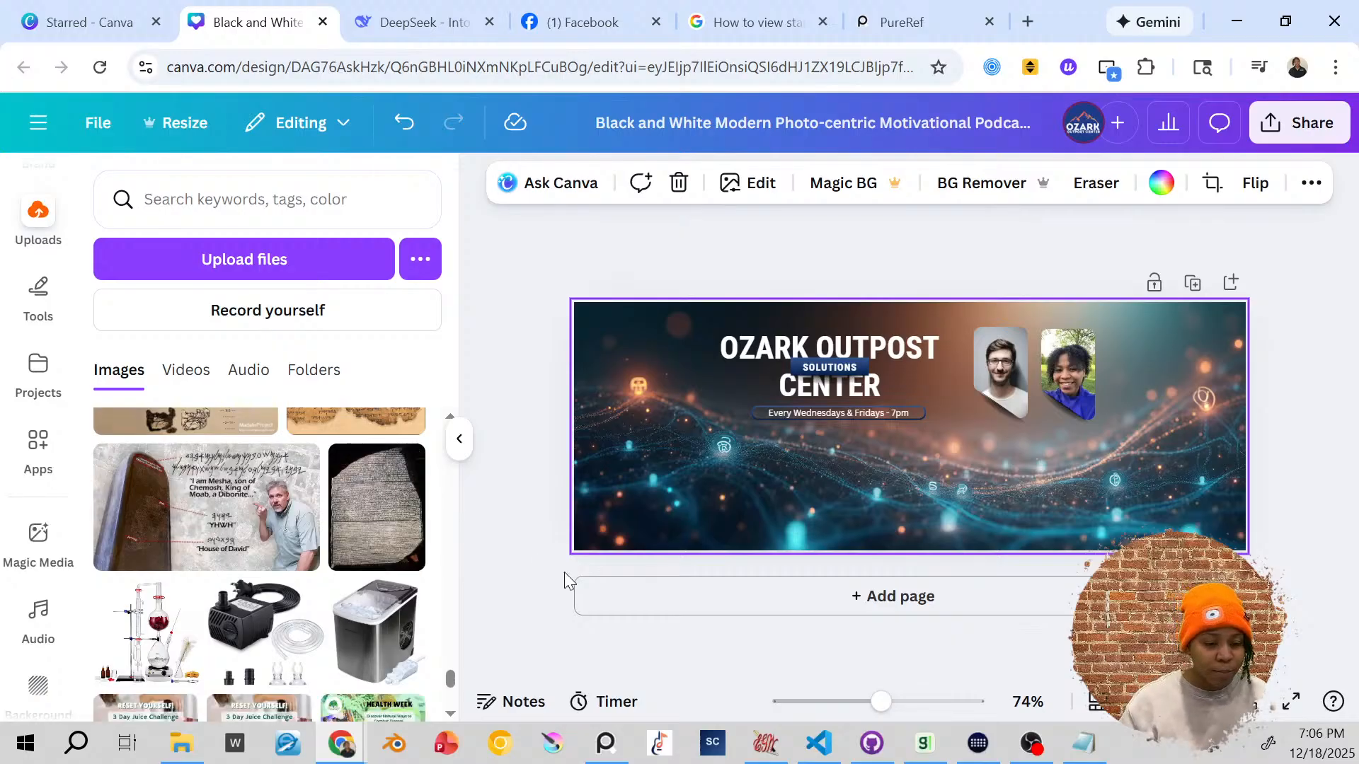
scroll(248, 570, "down", 3)
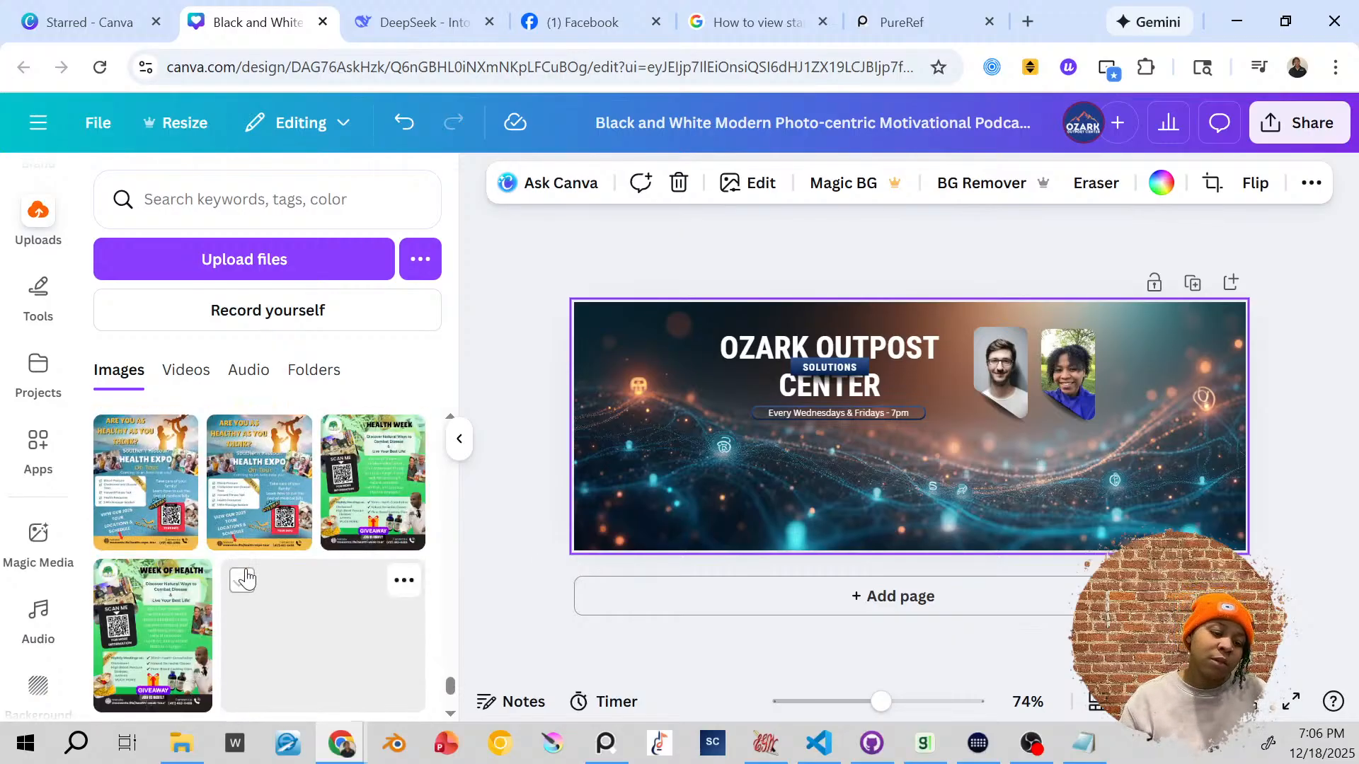
scroll(269, 569, "down", 5)
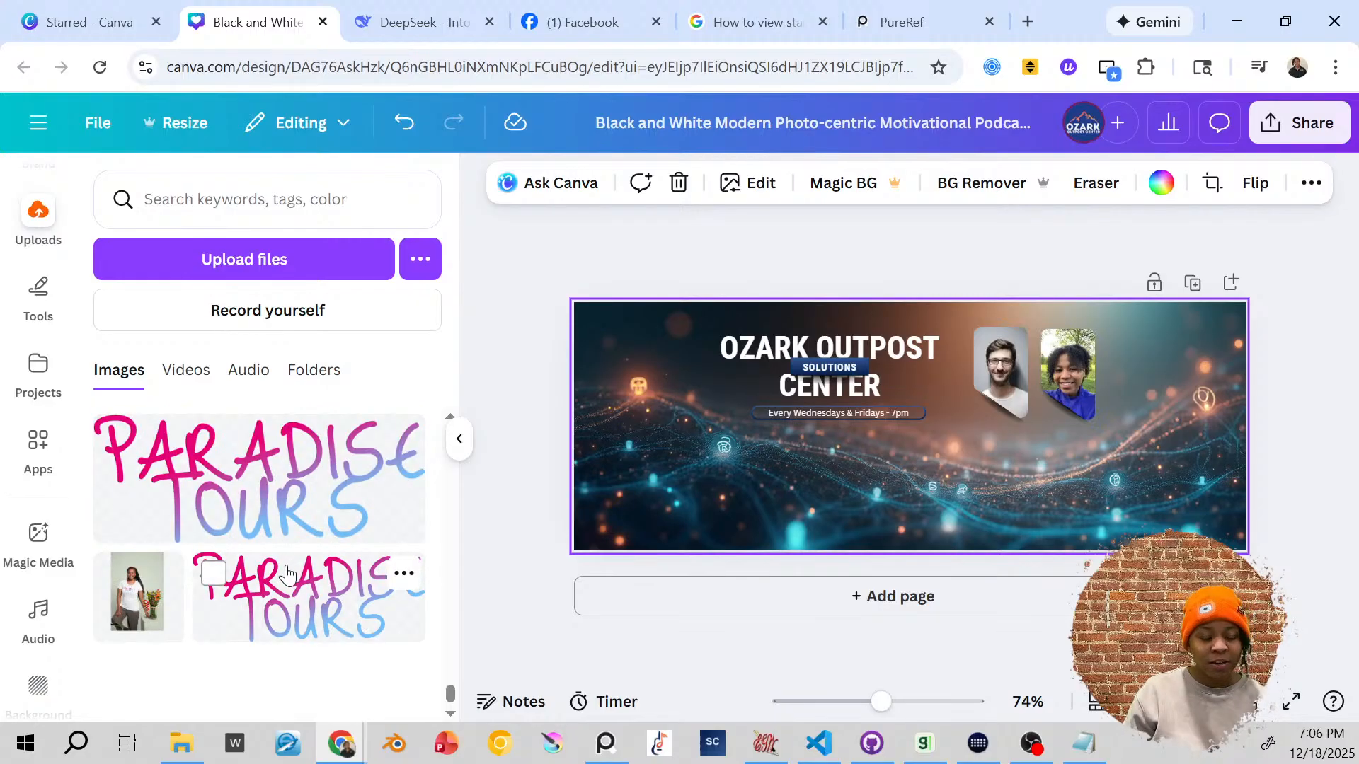
scroll(287, 573, "down", 1)
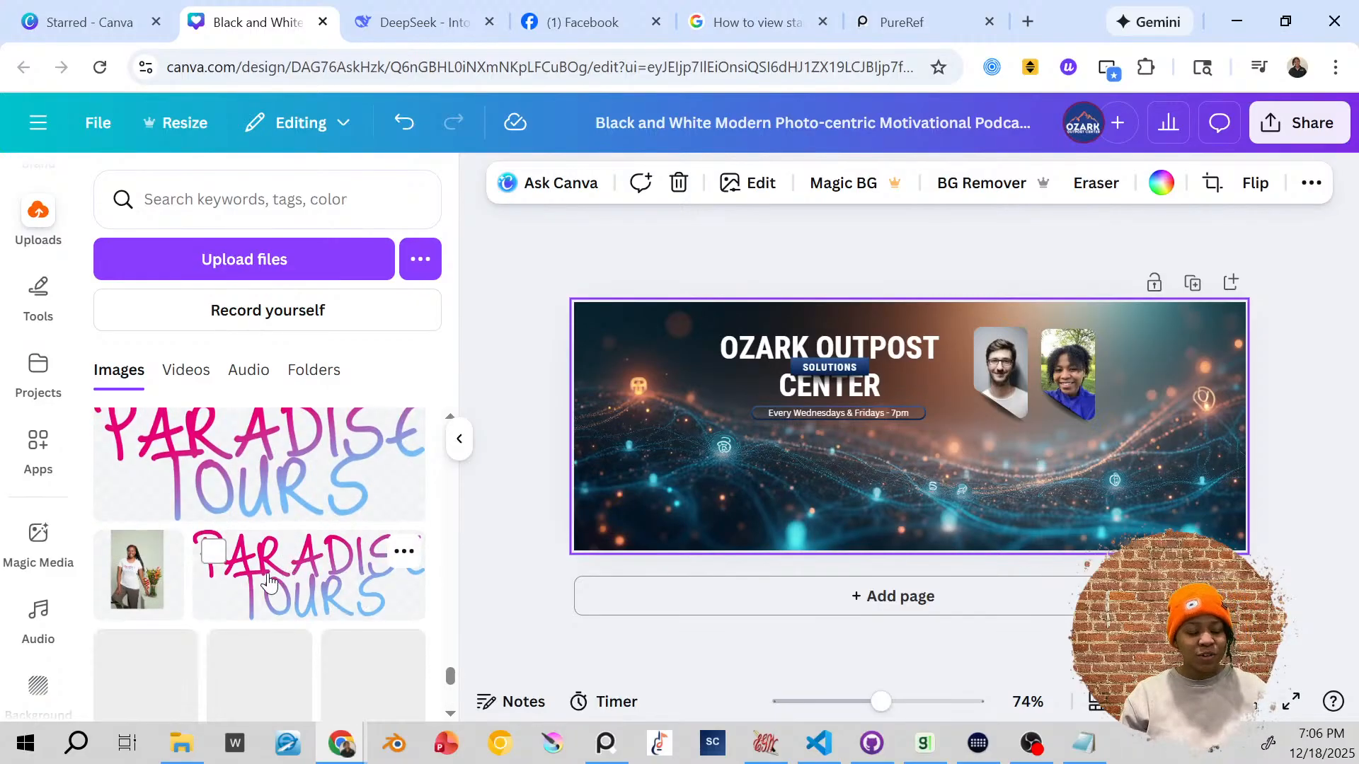
scroll(278, 577, "down", 3)
scroll(280, 577, "down", 10)
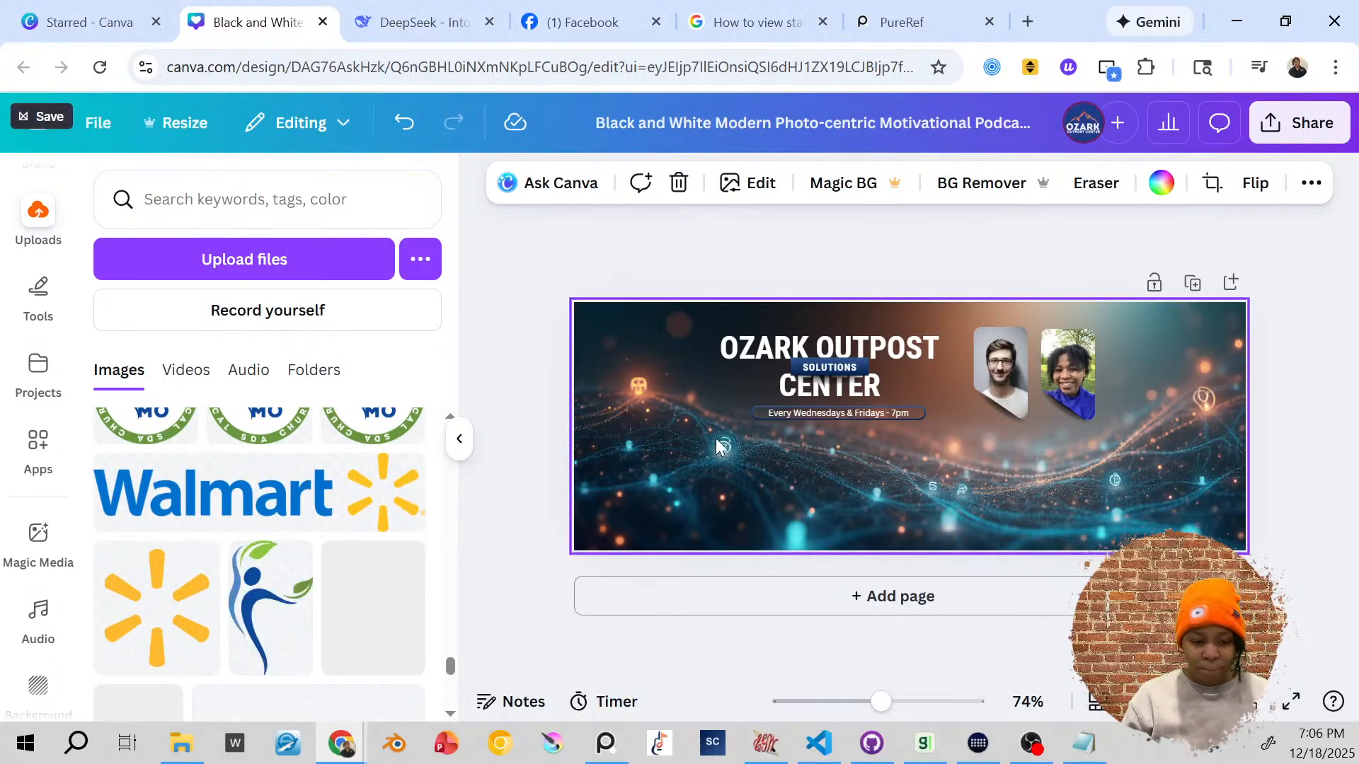
scroll(177, 566, "down", 5)
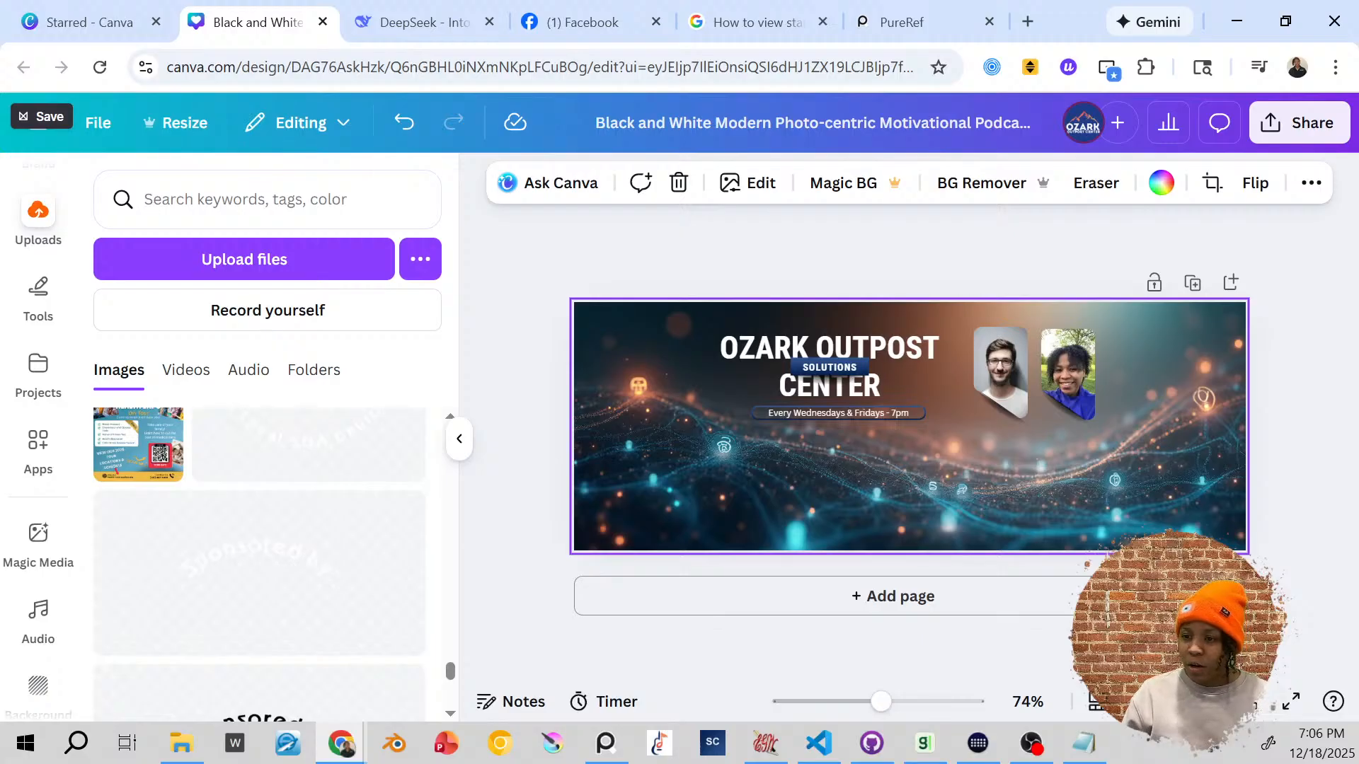
scroll(236, 555, "down", 5)
scroll(240, 557, "down", 1)
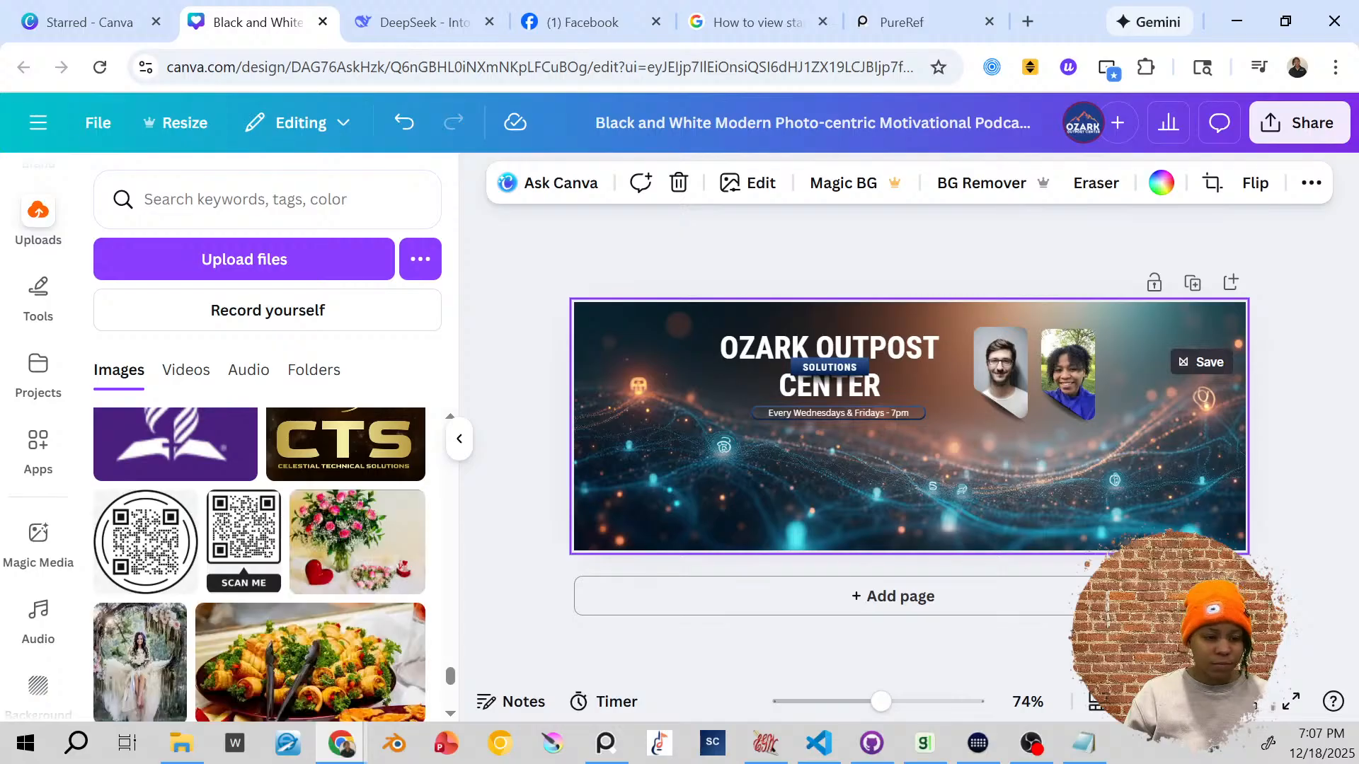
scroll(189, 636, "down", 5)
scroll(189, 636, "down", 10)
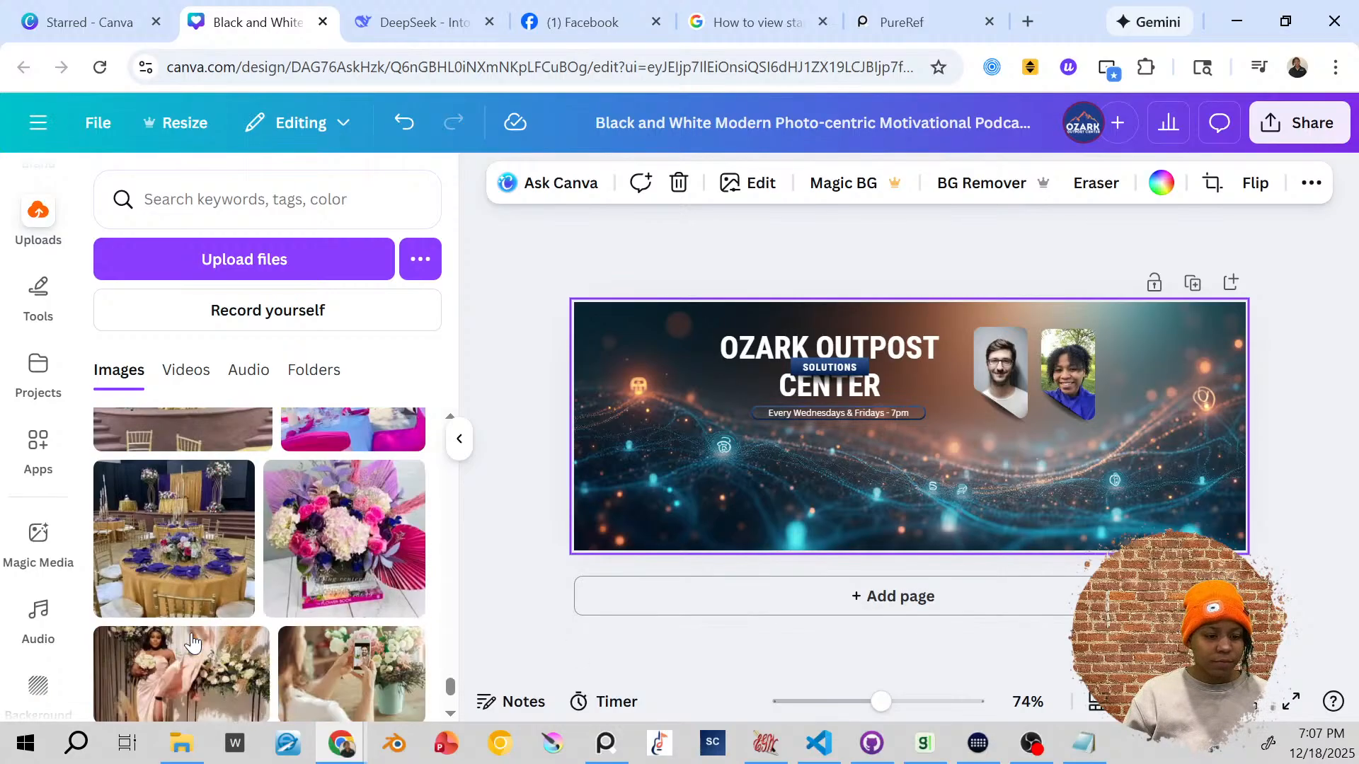
scroll(192, 634, "down", 5)
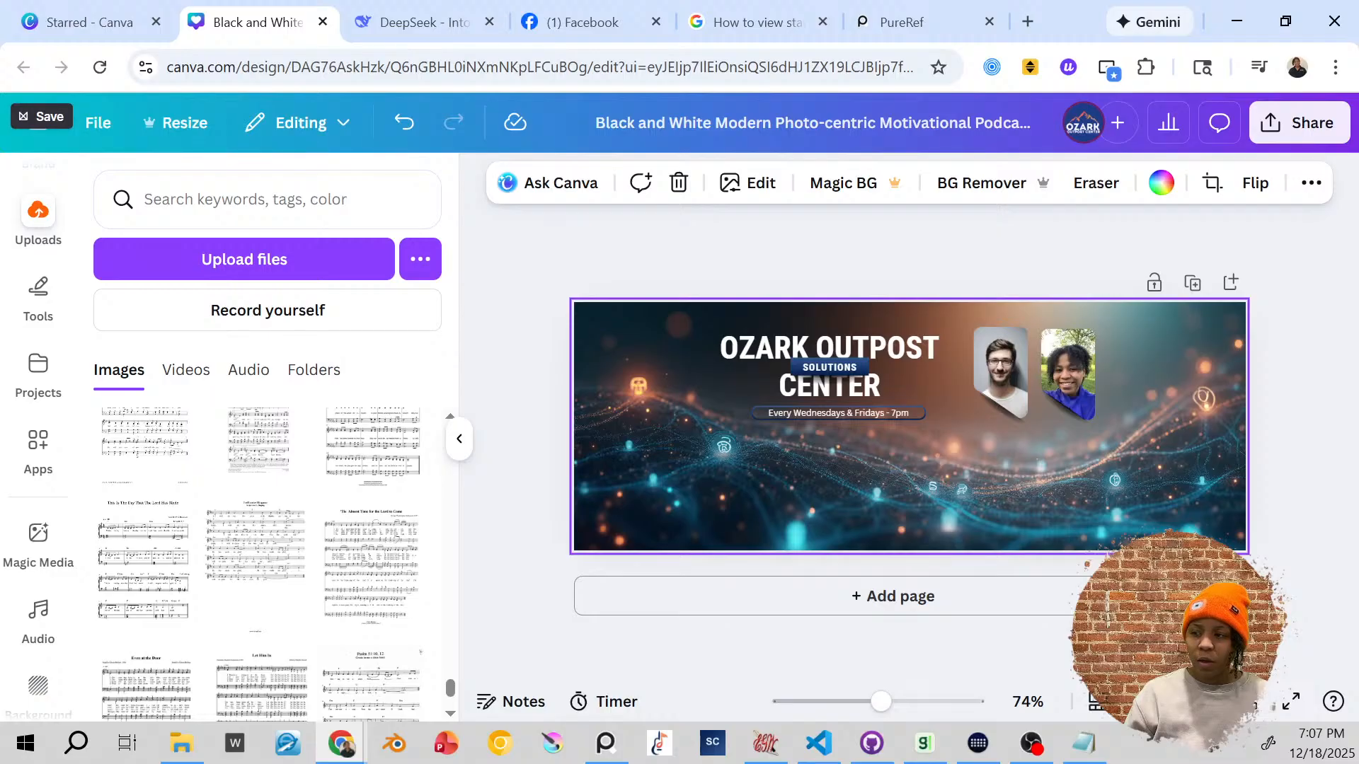
scroll(298, 510, "down", 5)
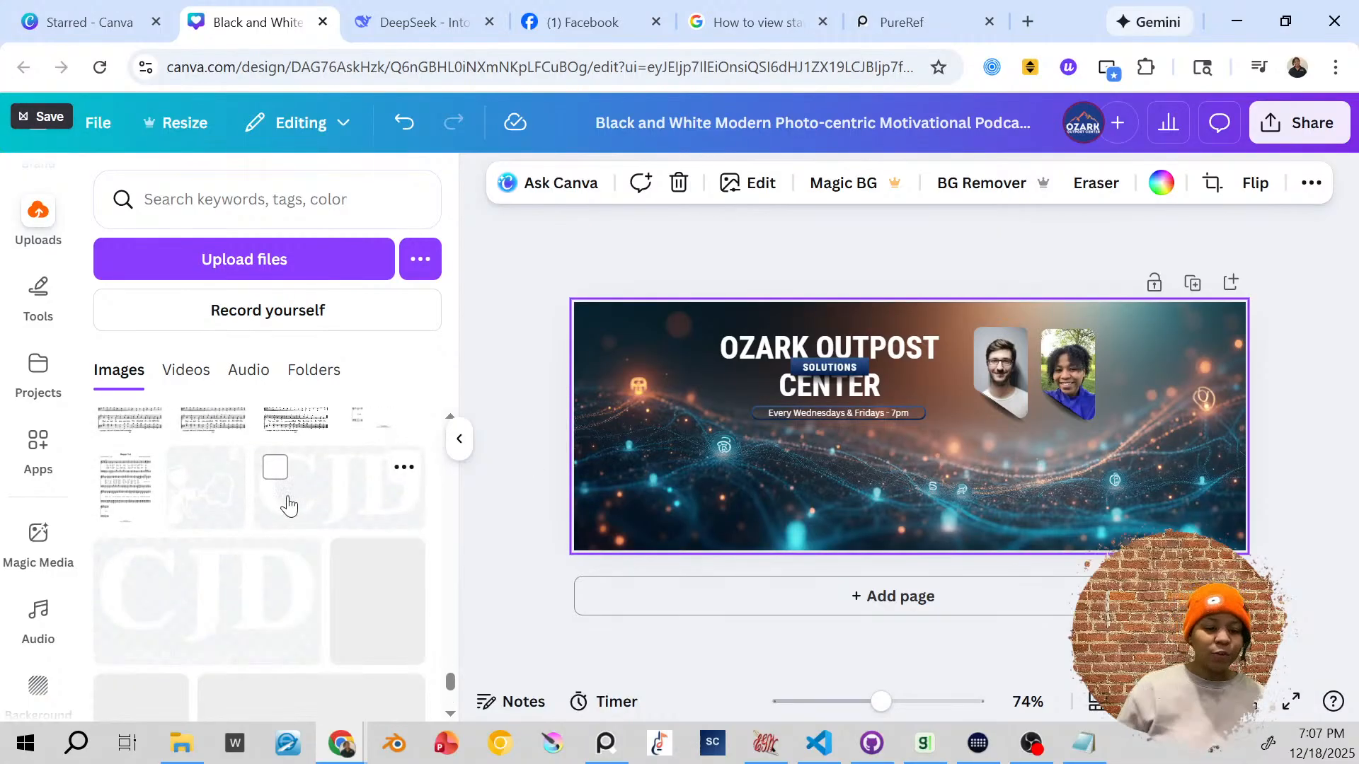
scroll(262, 520, "down", 2)
scroll(262, 525, "down", 5)
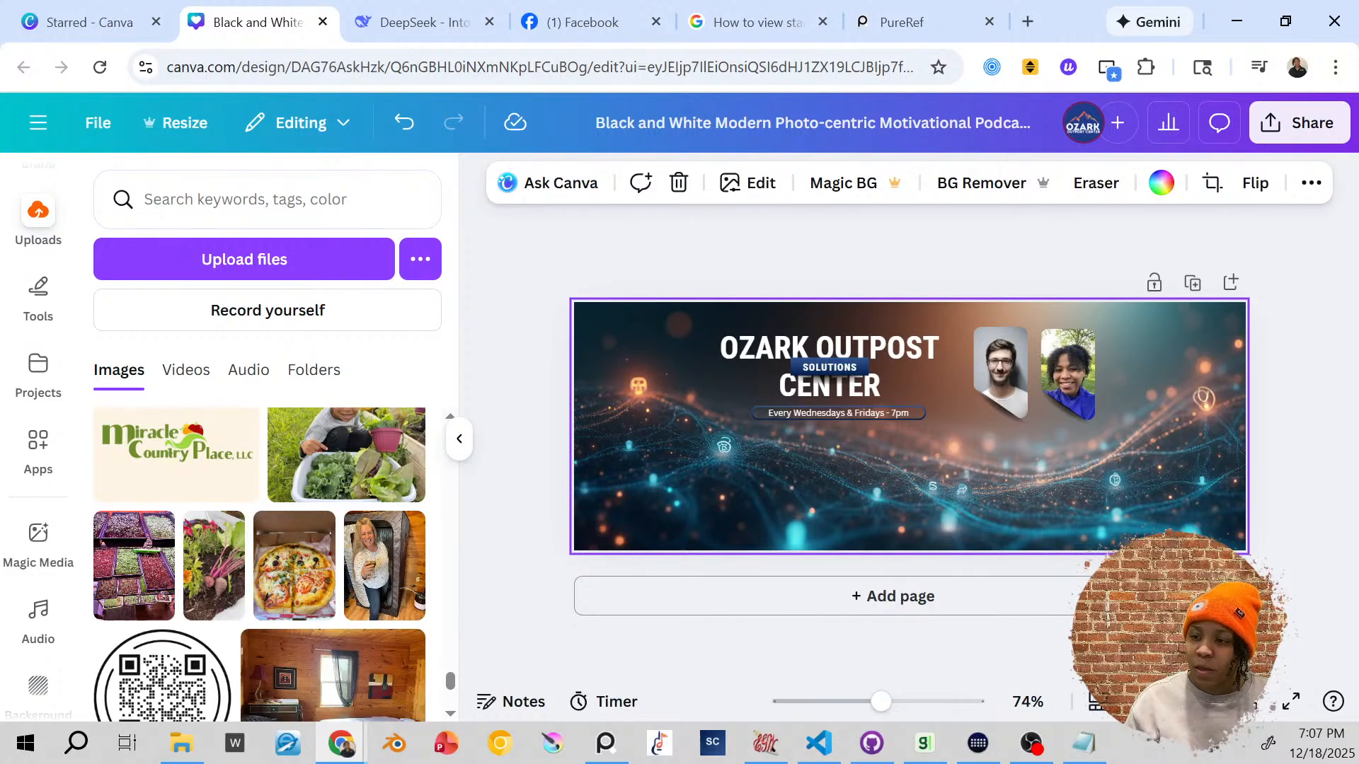
scroll(287, 515, "down", 5)
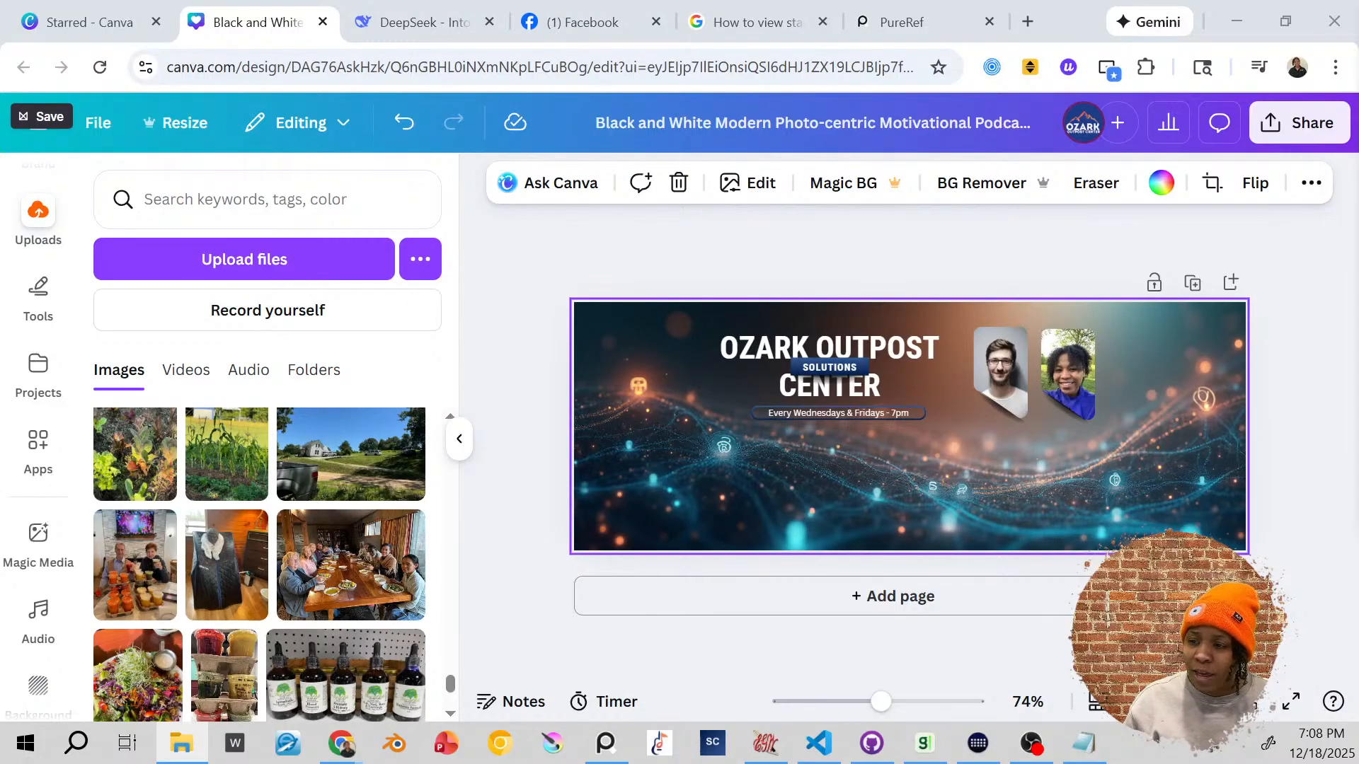
Step: Add the orange mountain logo with white gears from the computer's files to the cover, shrink it and place it left of the title
left_click_drag(963, 498, 895, 453)
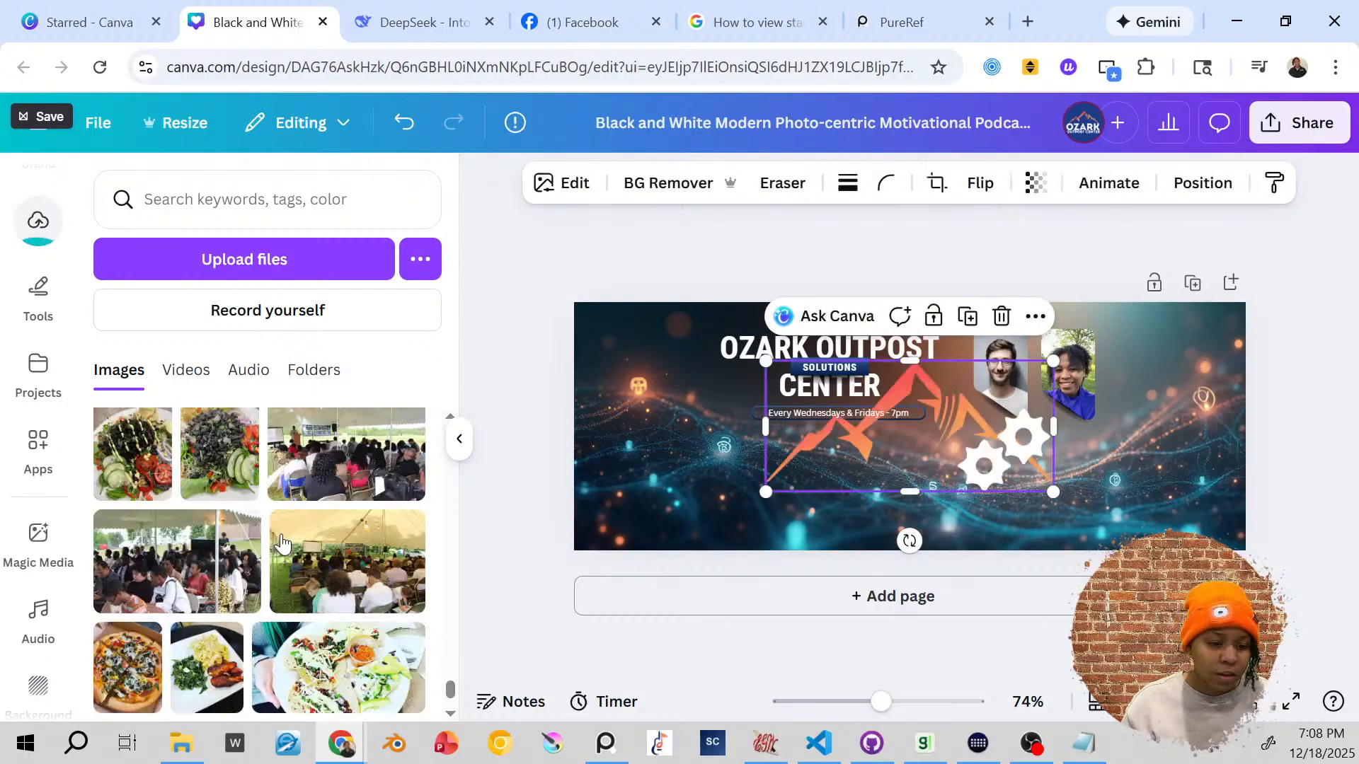
left_click_drag(924, 465, 765, 472)
left_click_drag(896, 368, 700, 355)
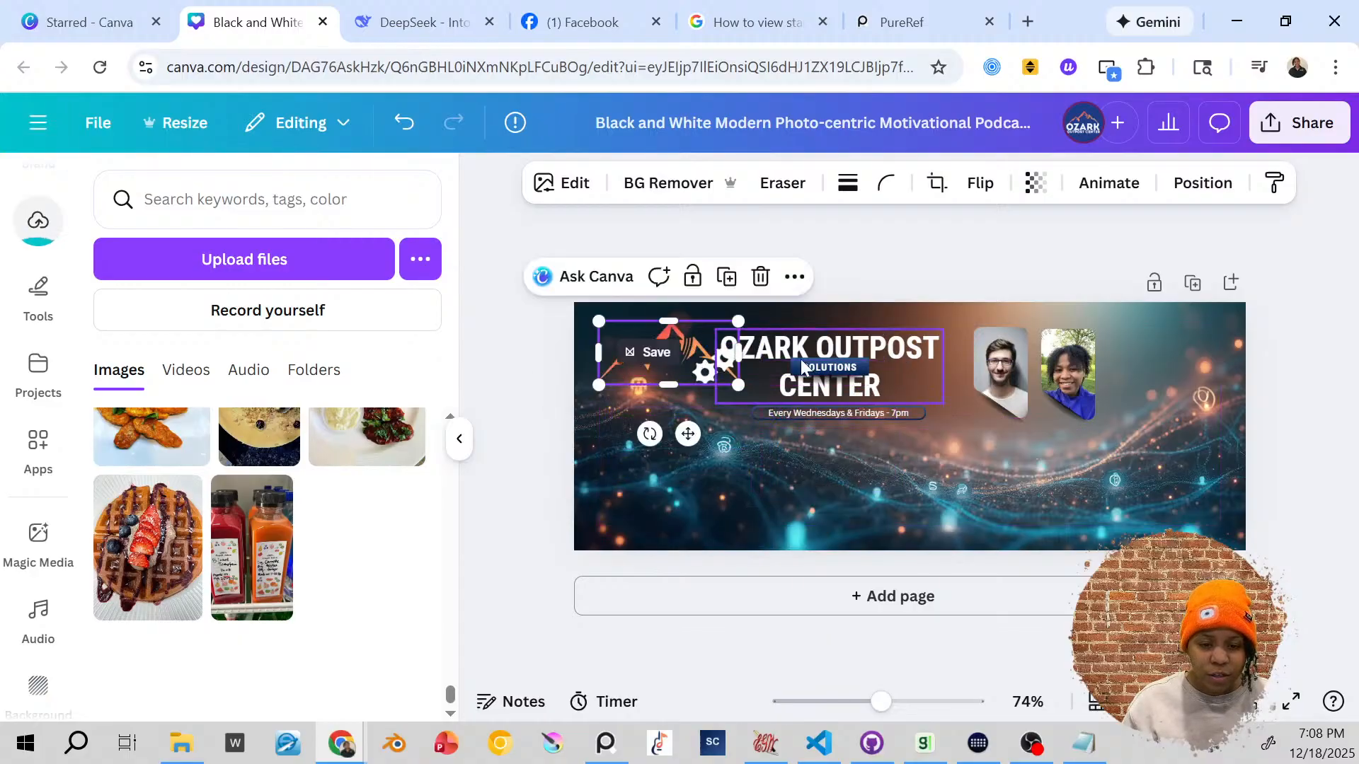
Step: Move the title, the SOLUTIONS badge and the schedule line together lower on the cover to make room above them
left_click(803, 365)
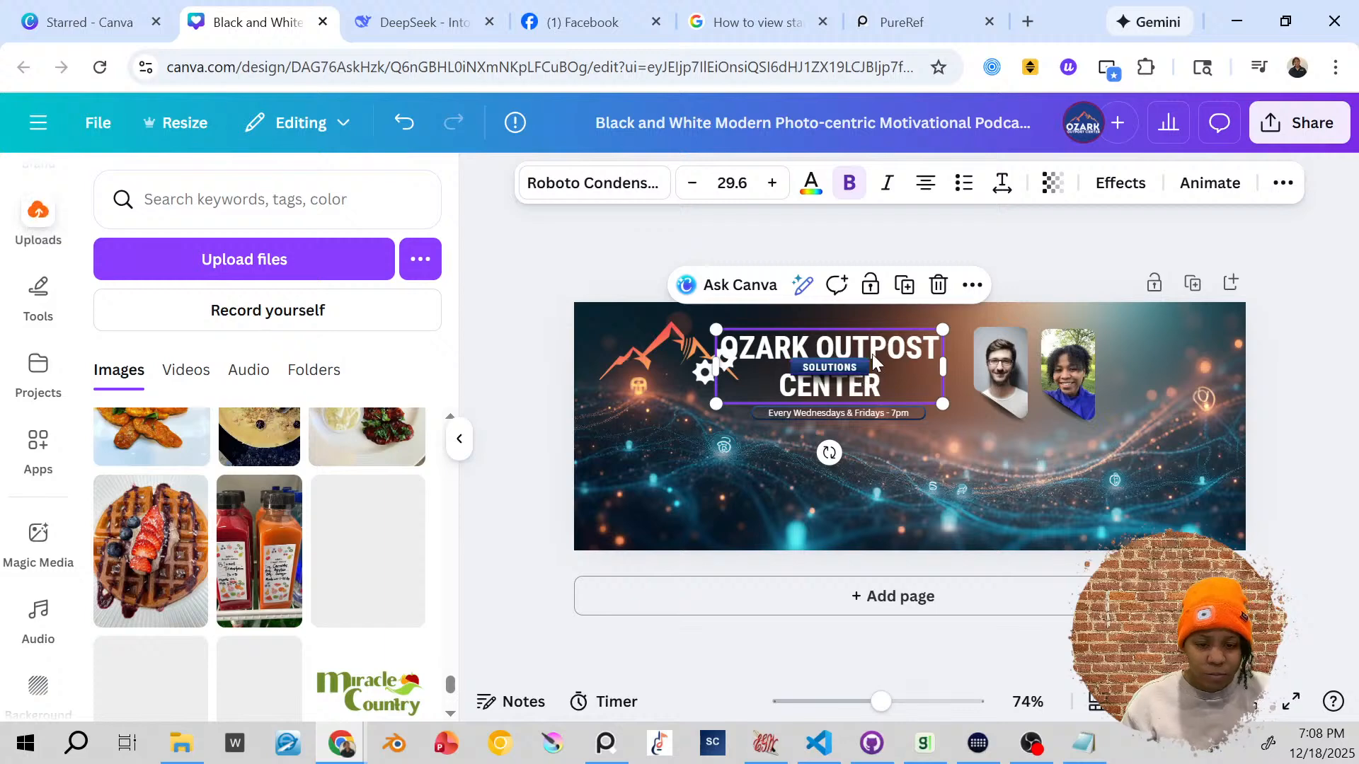
left_click(680, 373)
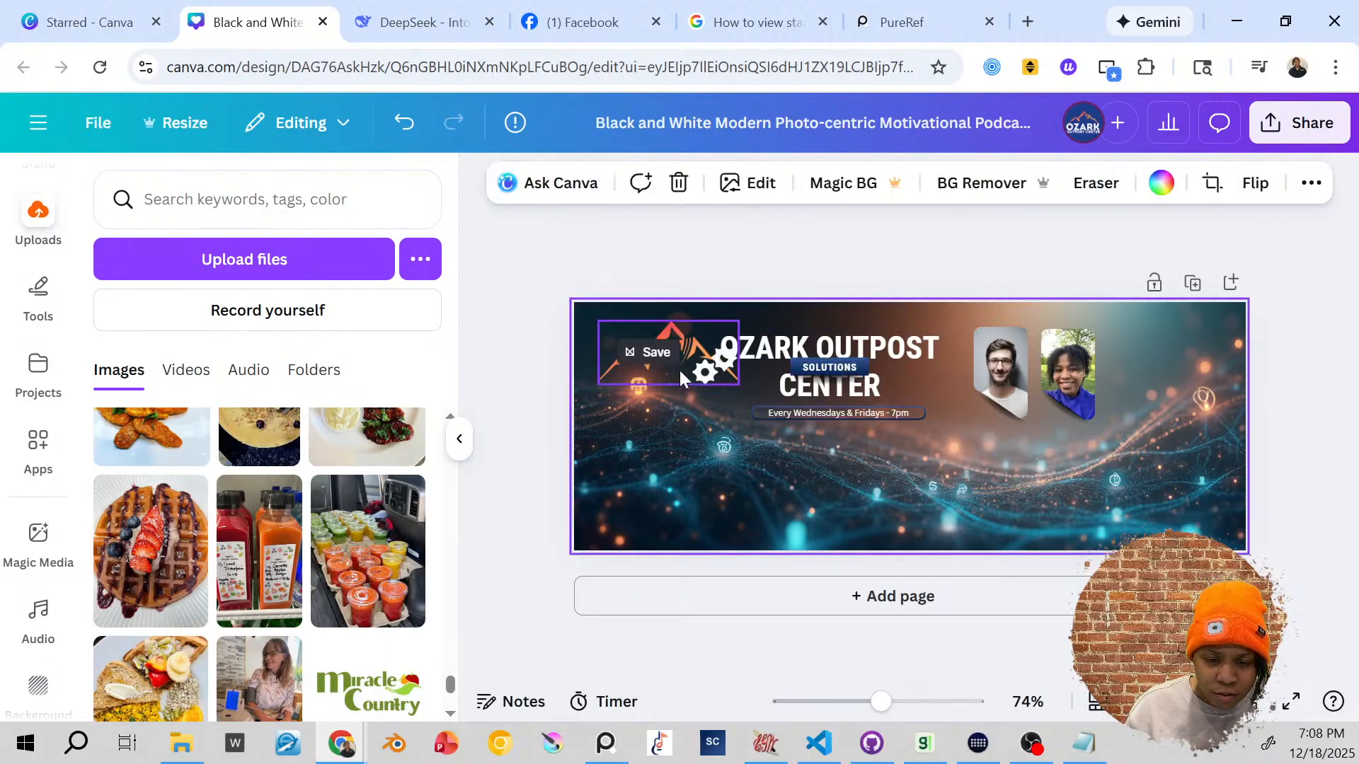
left_click(866, 379)
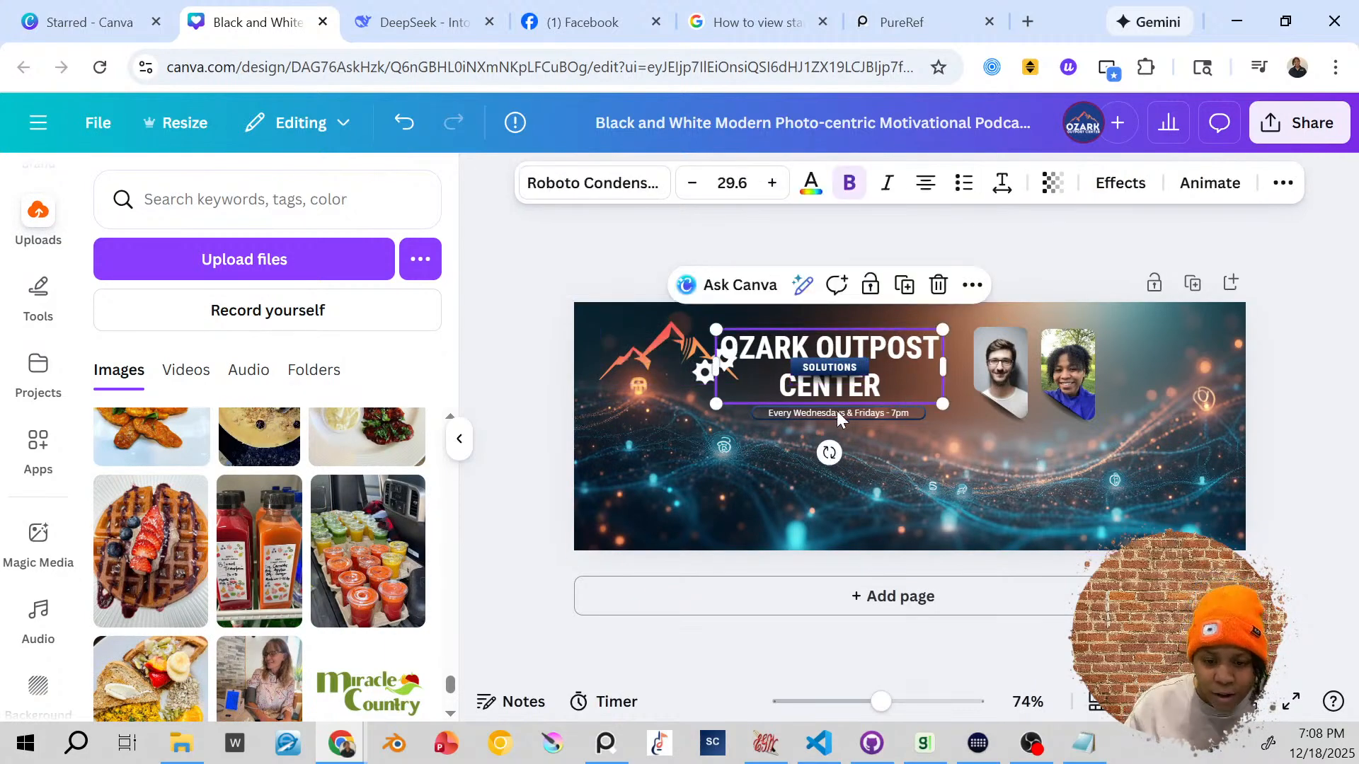
left_click_drag(848, 340, 875, 396)
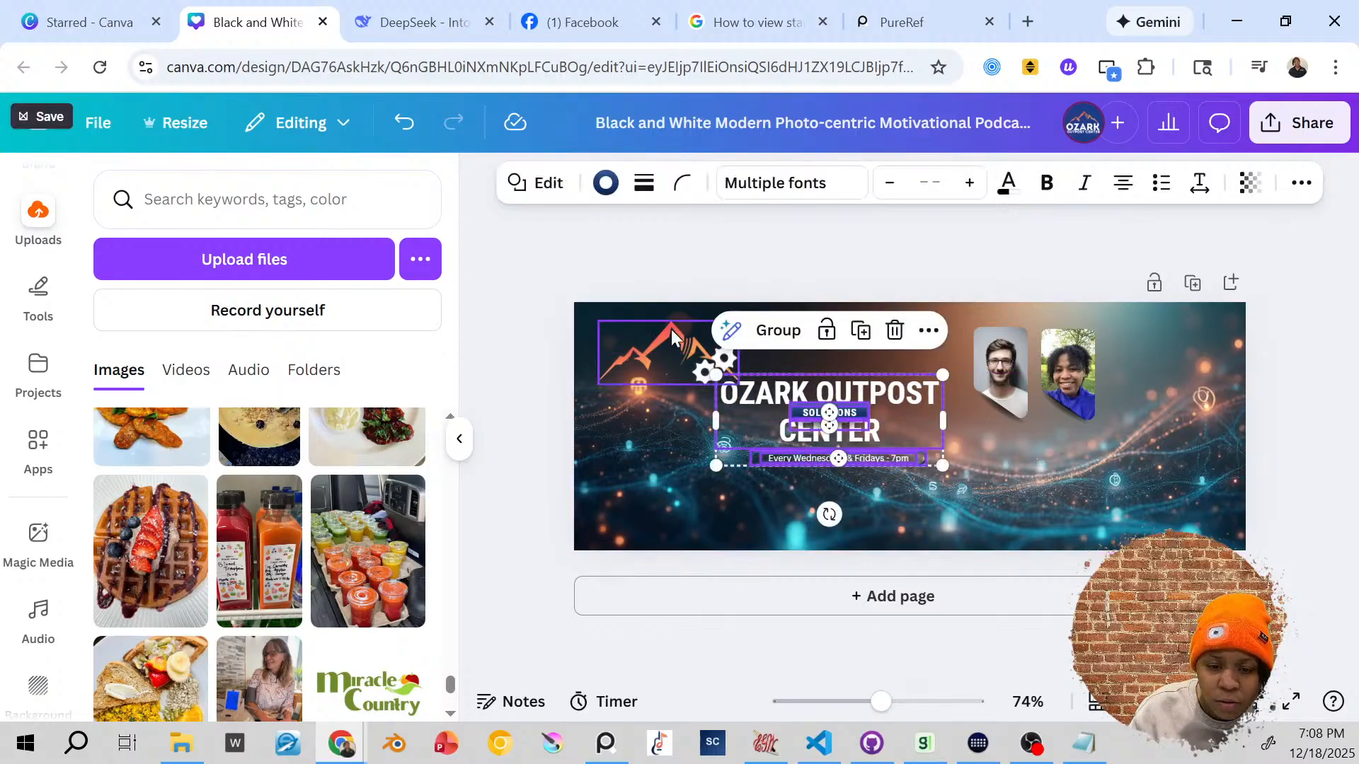
Step: Move the mountain logo directly above the OZARK OUTPOST title and enlarge it slightly
left_click(673, 338)
left_click_drag(672, 338, 800, 348)
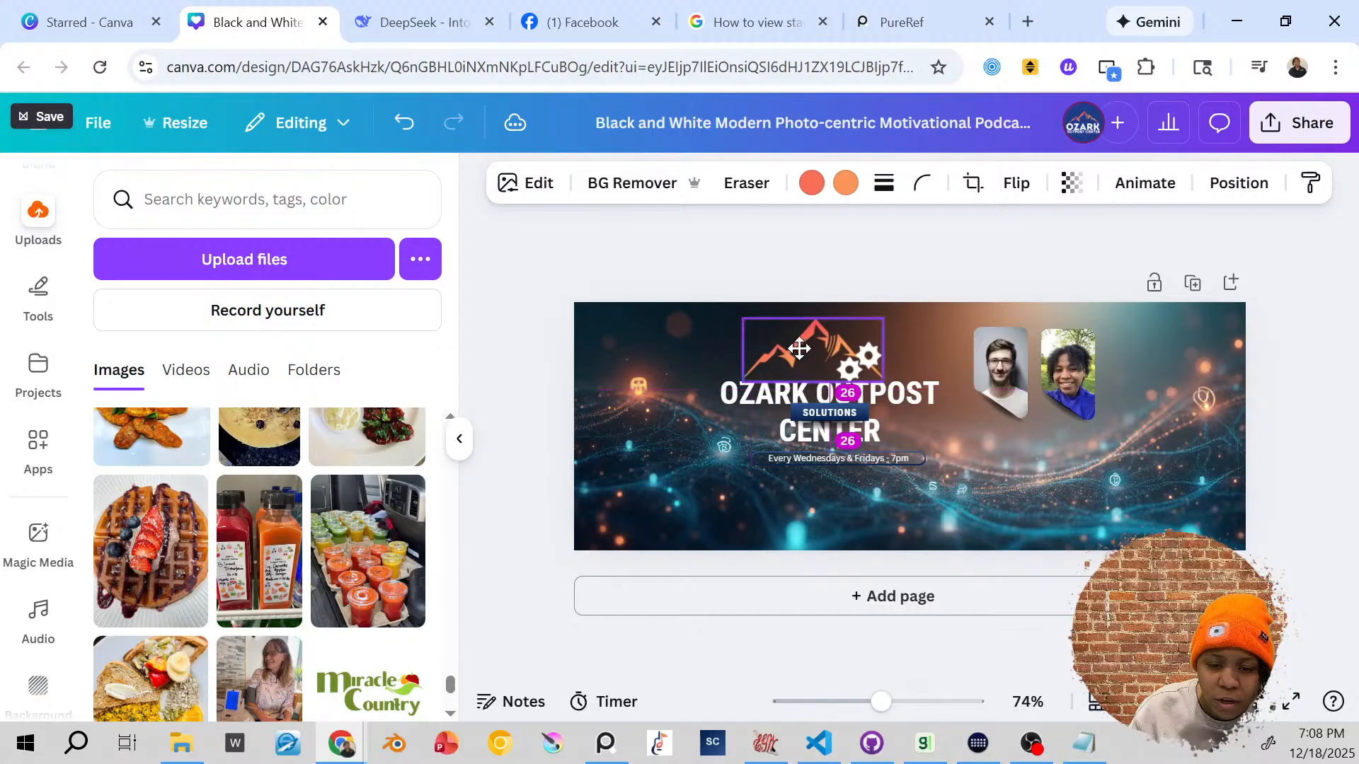
mouse_move(884, 319)
left_mouse_down()
mouse_move(933, 319)
mouse_move(891, 319)
left_mouse_up()
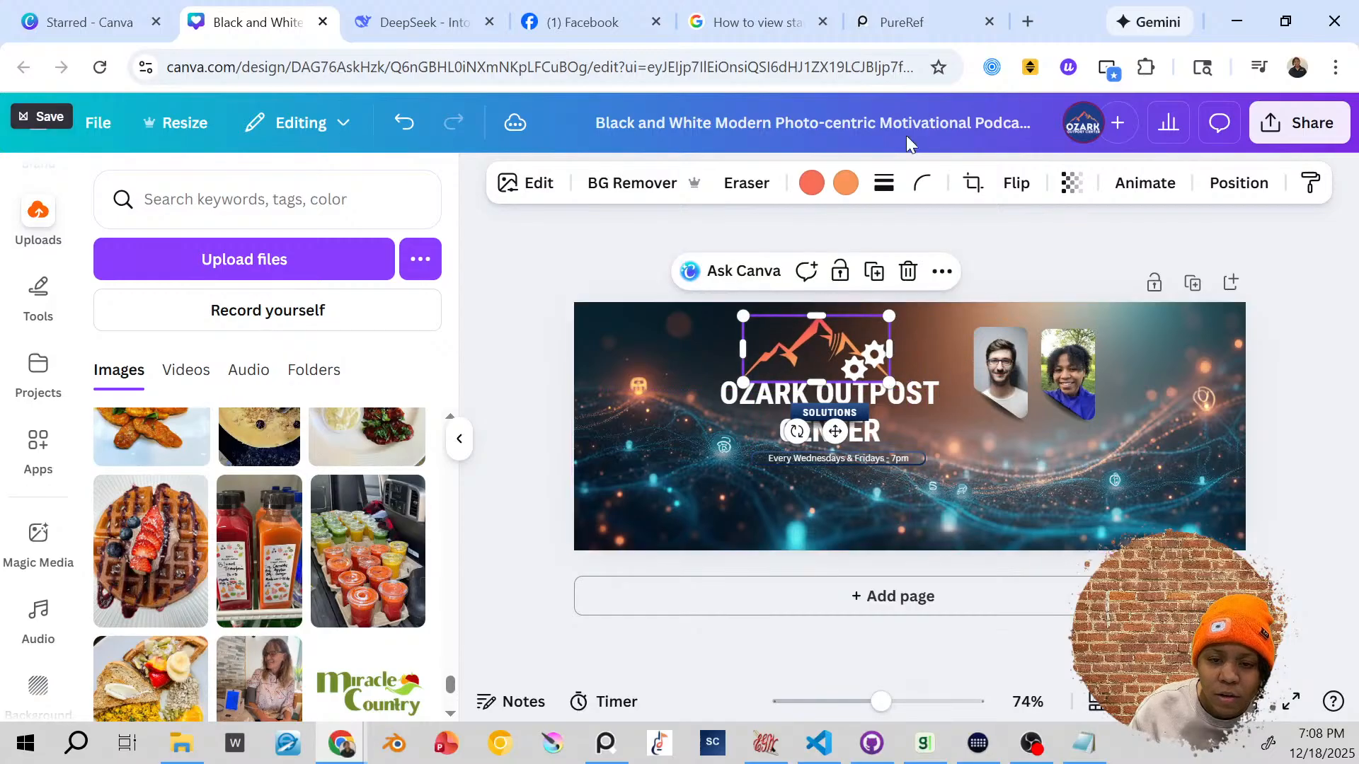
Step: Check the Facebook Group cover photo template in PureRef, then shrink the mountain logo and centre it above the title
left_click(605, 743)
left_click_drag(288, 322, 670, 363)
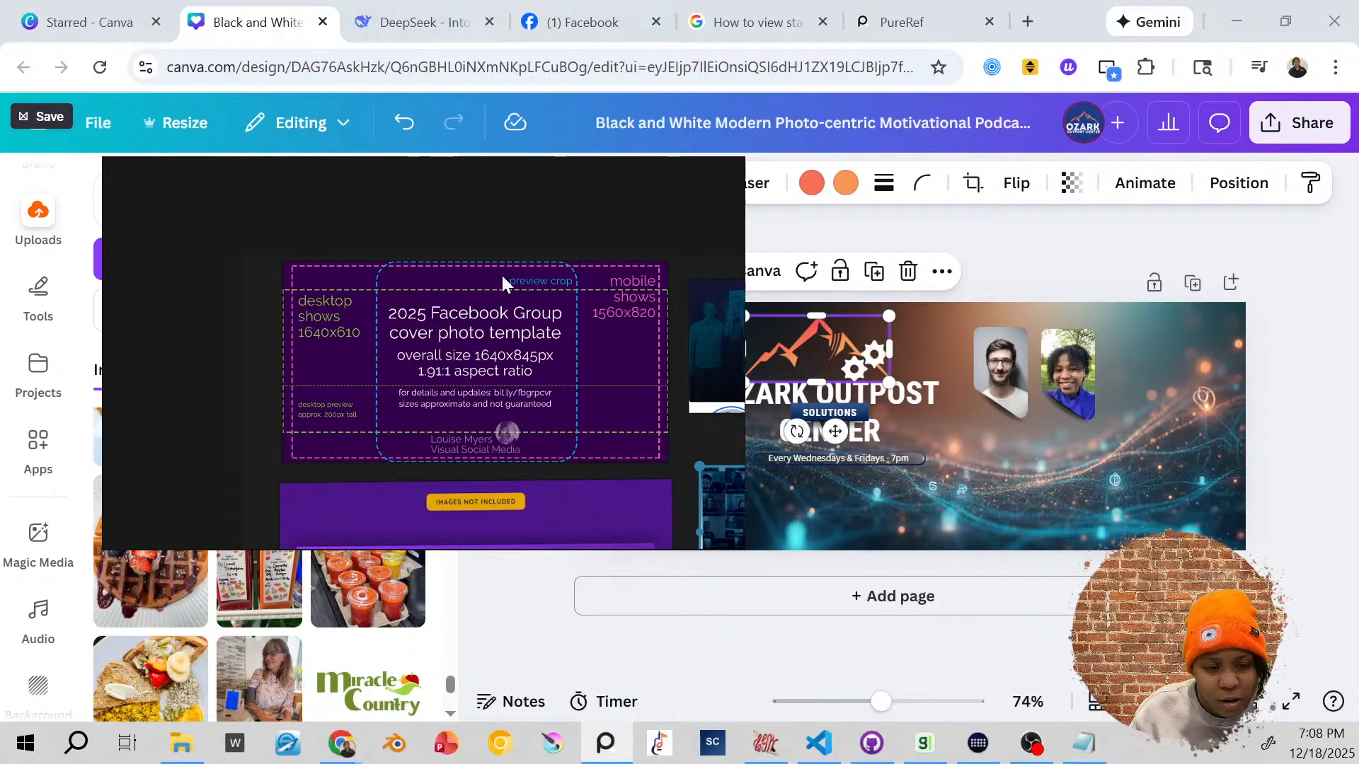
left_click(833, 366)
left_click(833, 366)
left_click_drag(889, 315, 827, 357)
left_click(881, 427)
left_click(970, 449)
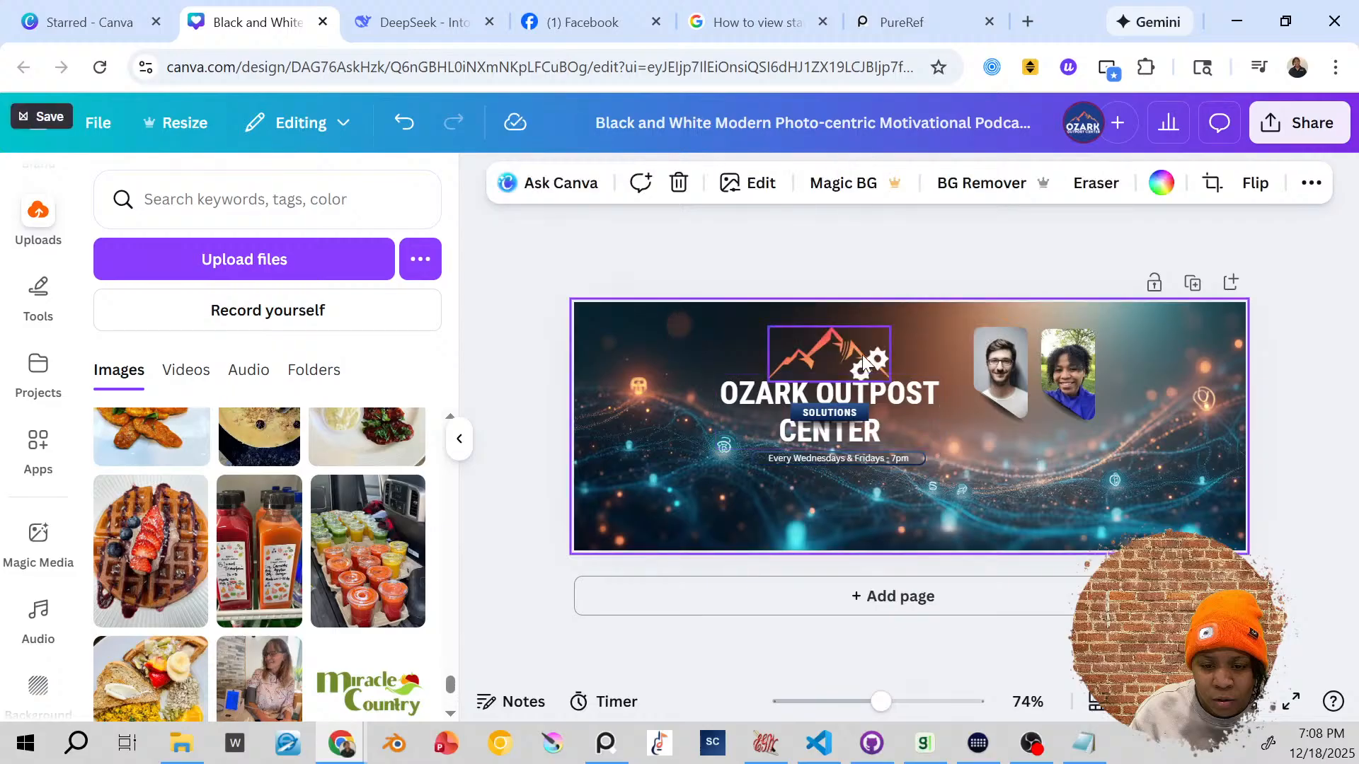
Step: Enlarge the mountain logo slightly above the title and nudge the title text a little lower
left_click(832, 351)
left_click_drag(889, 325, 827, 347)
left_click(913, 400)
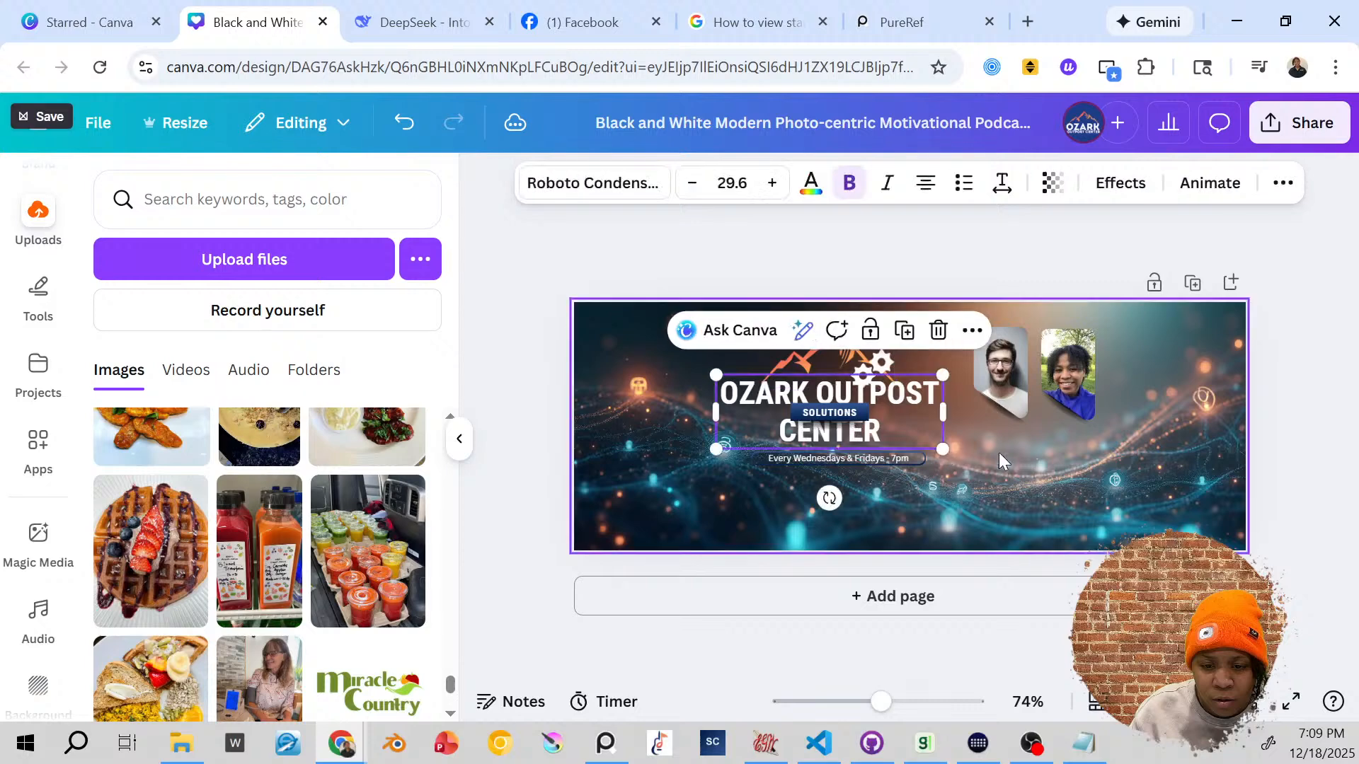
left_click(1007, 450)
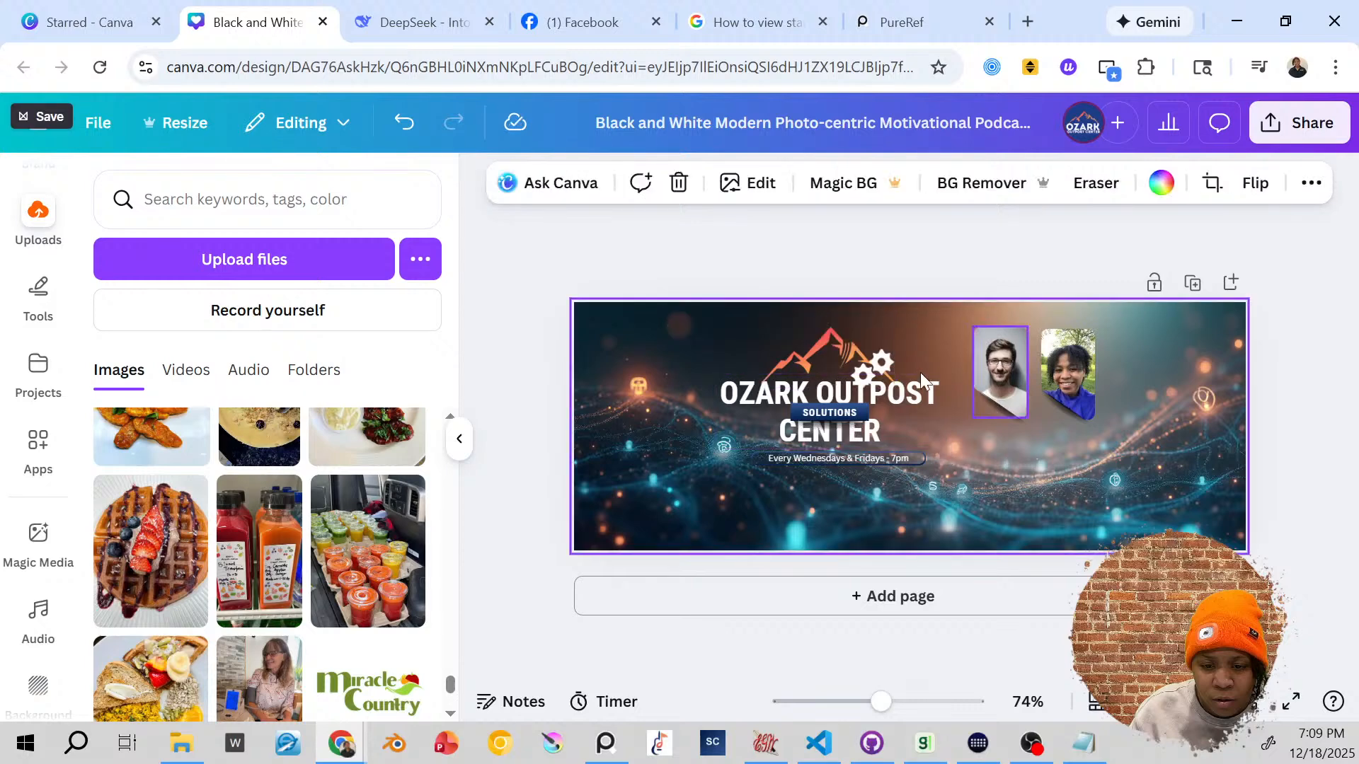
left_click_drag(888, 389, 887, 392)
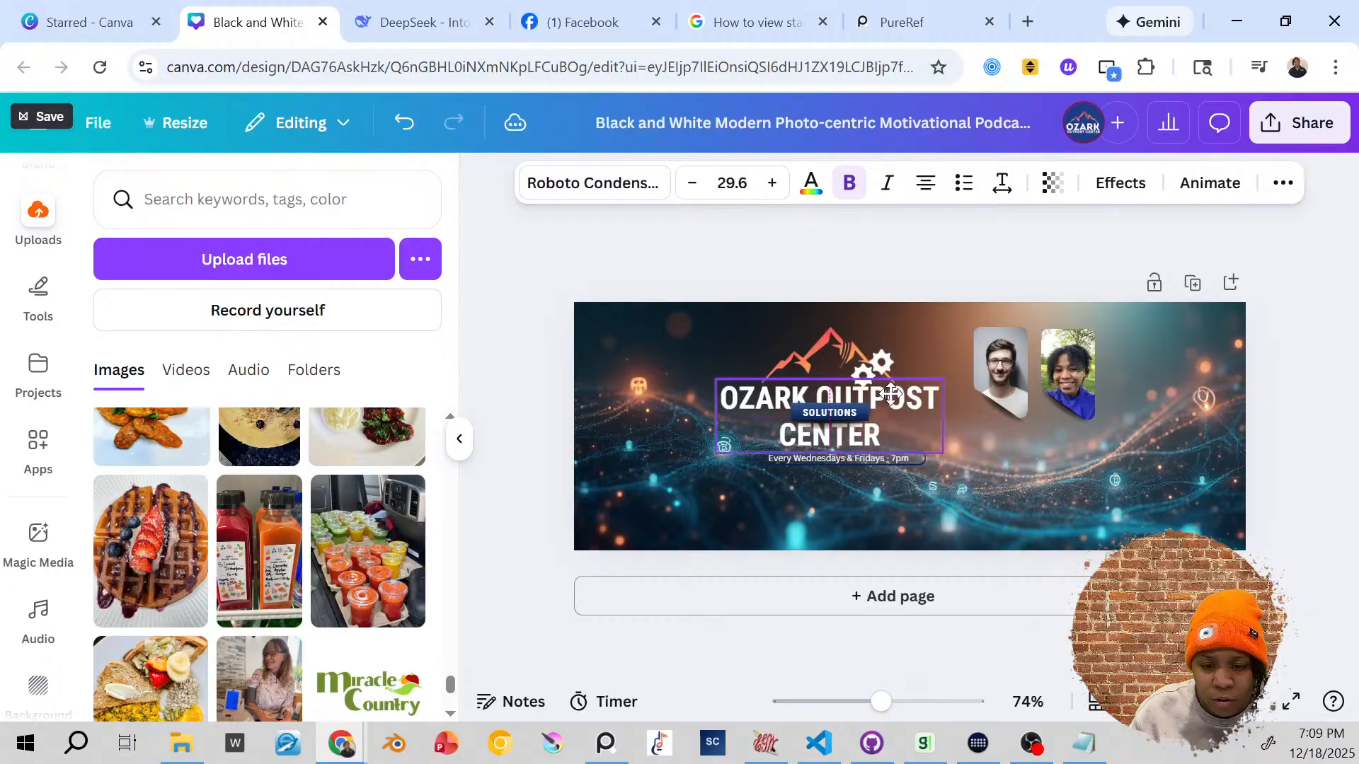
Step: Search the fonts for "intro rust" for the title text and close the font list
left_click(594, 183)
left_click(222, 268)
type("inter")
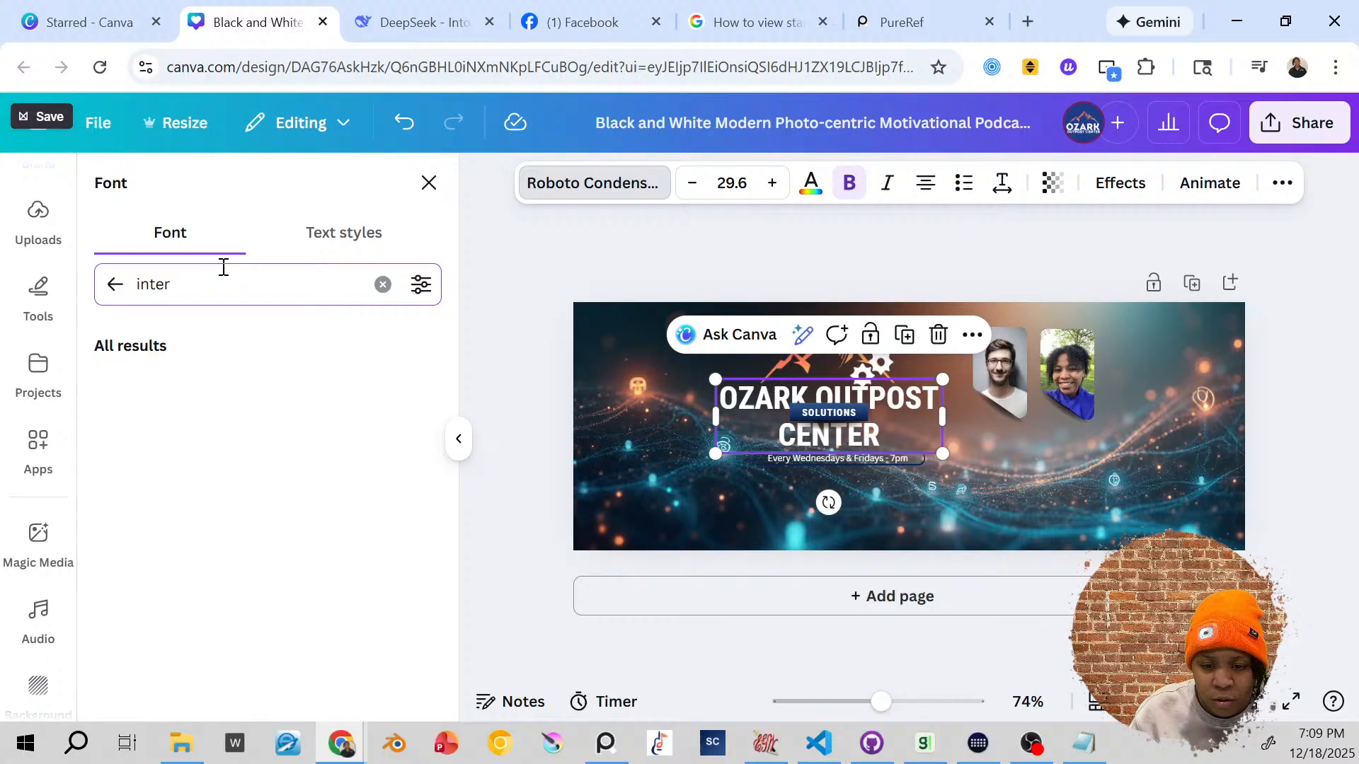
key("BackSpace")
key("BackSpace")
type("ro rust")
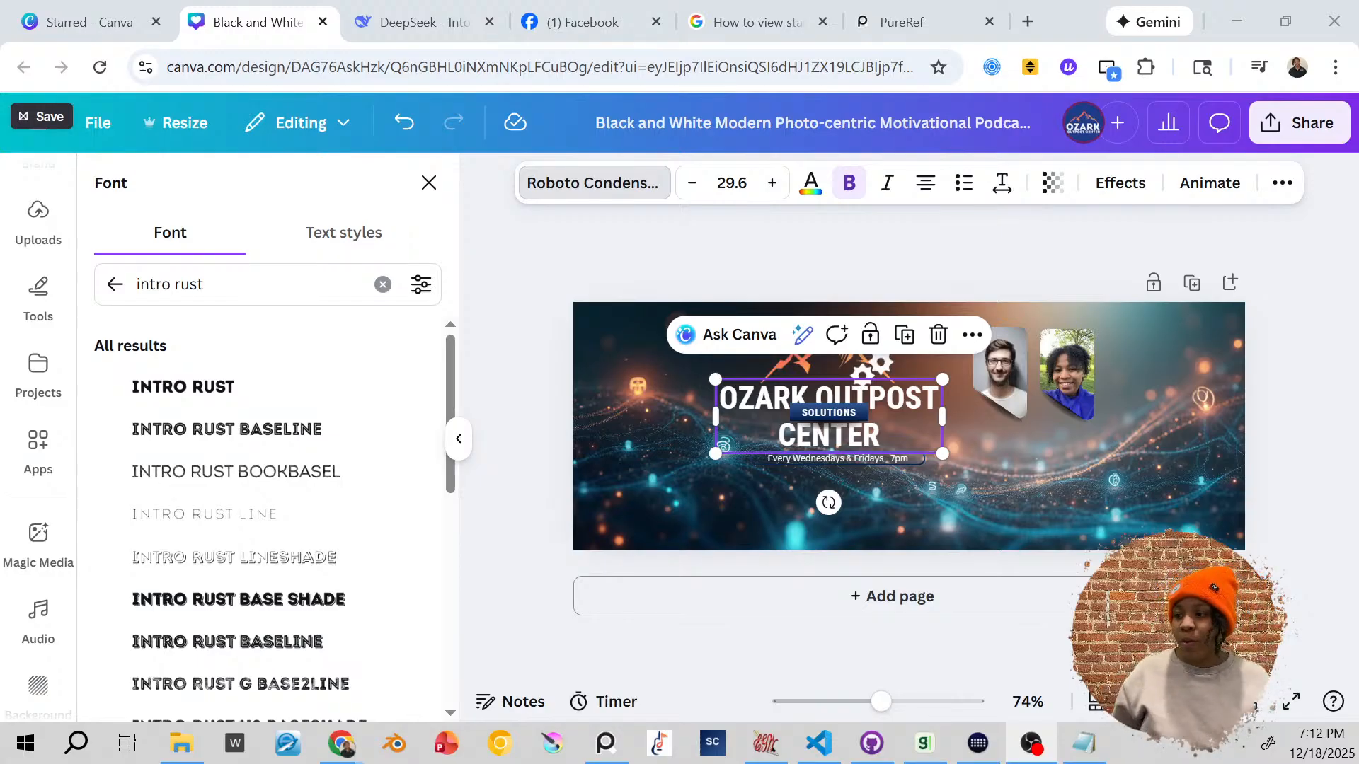
left_click(740, 241)
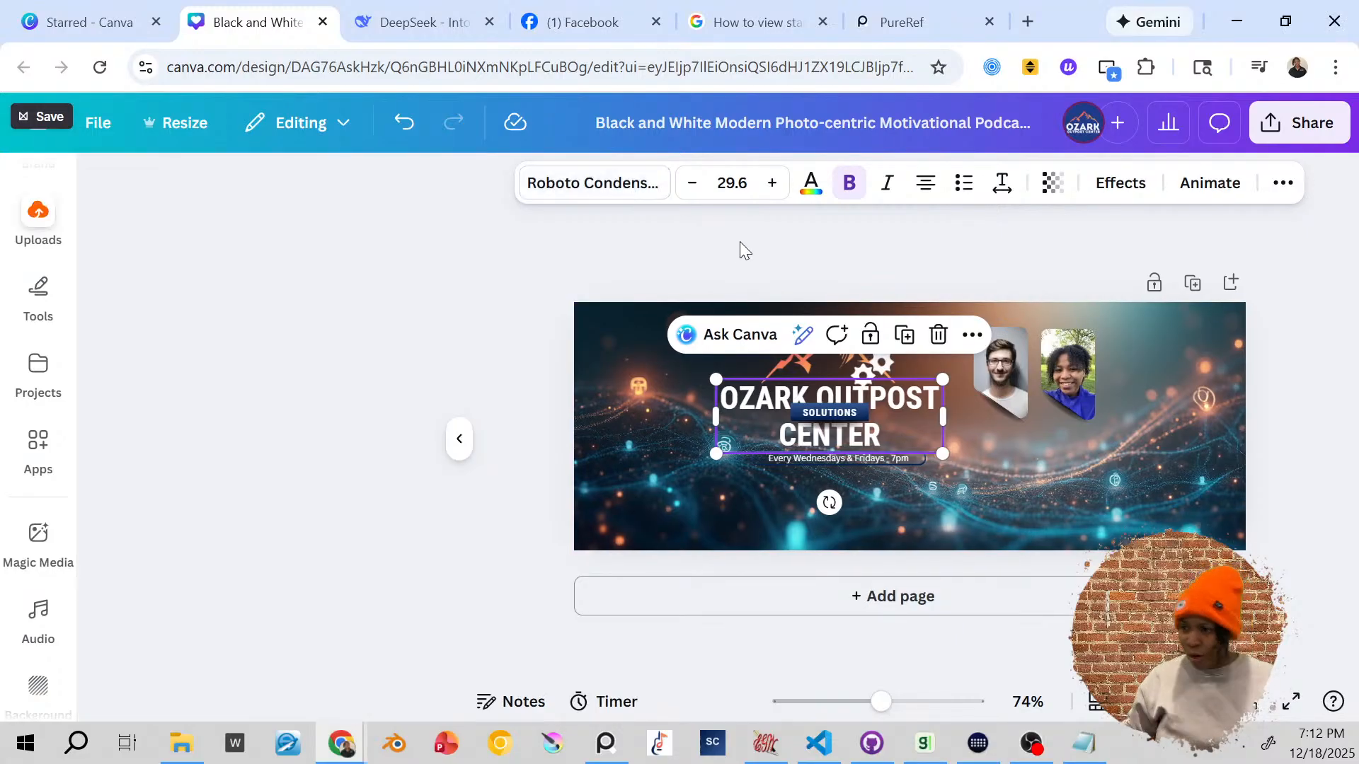
scroll(244, 583, "down", 10)
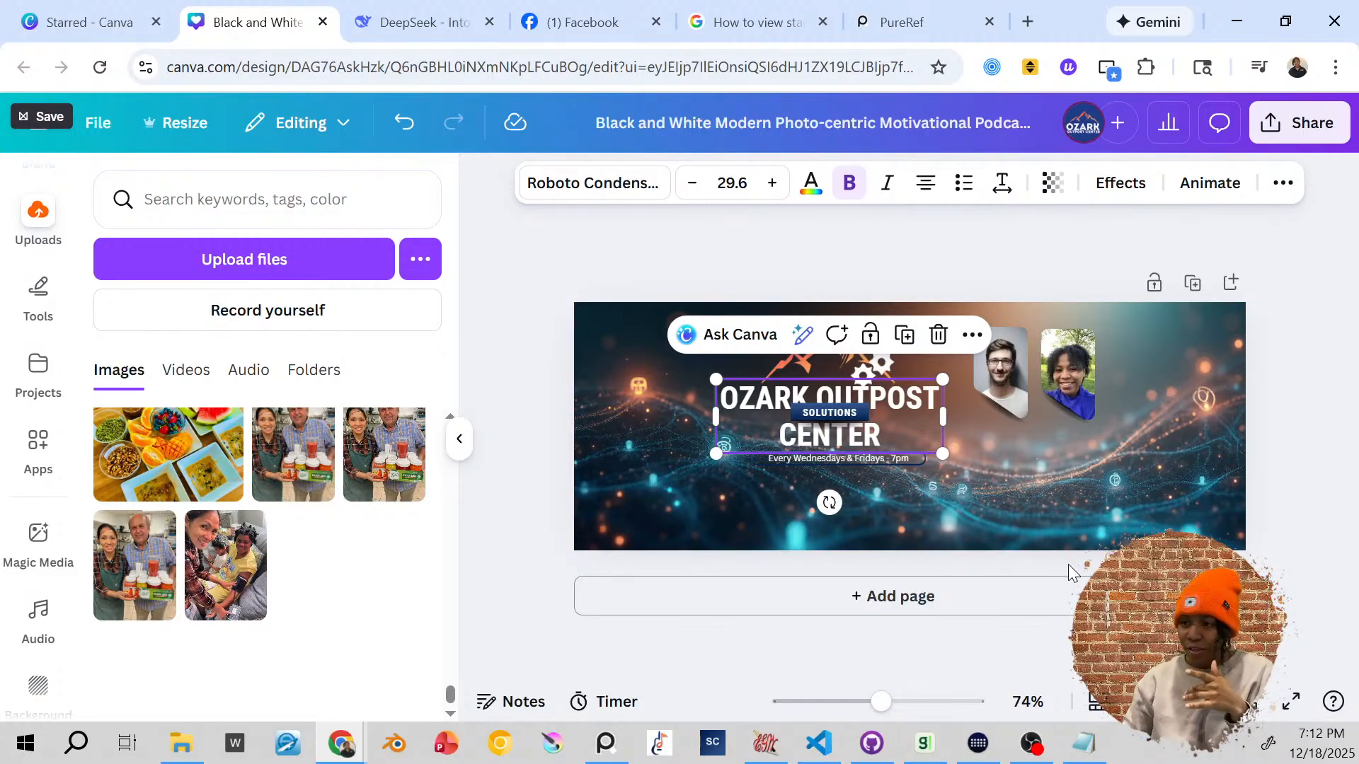
left_click(1019, 439)
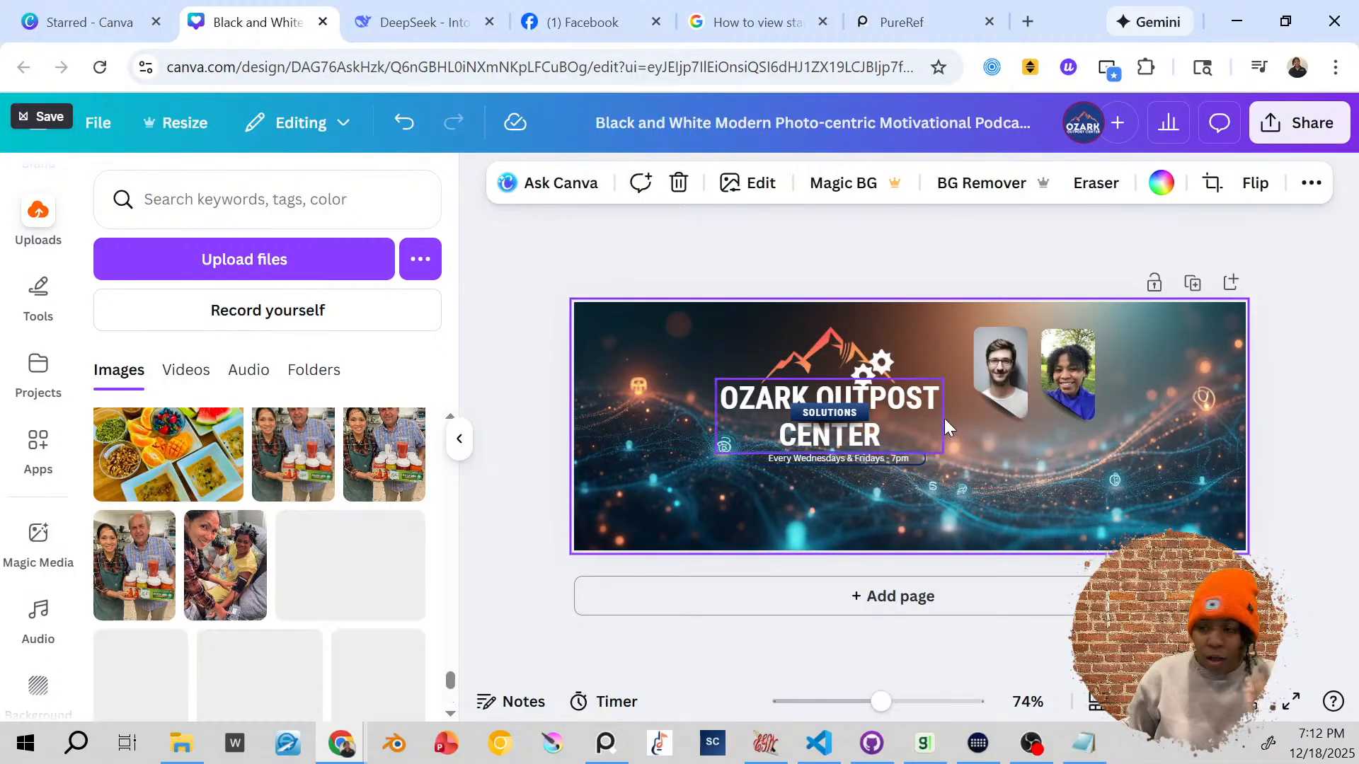
scroll(340, 613, "down", 10)
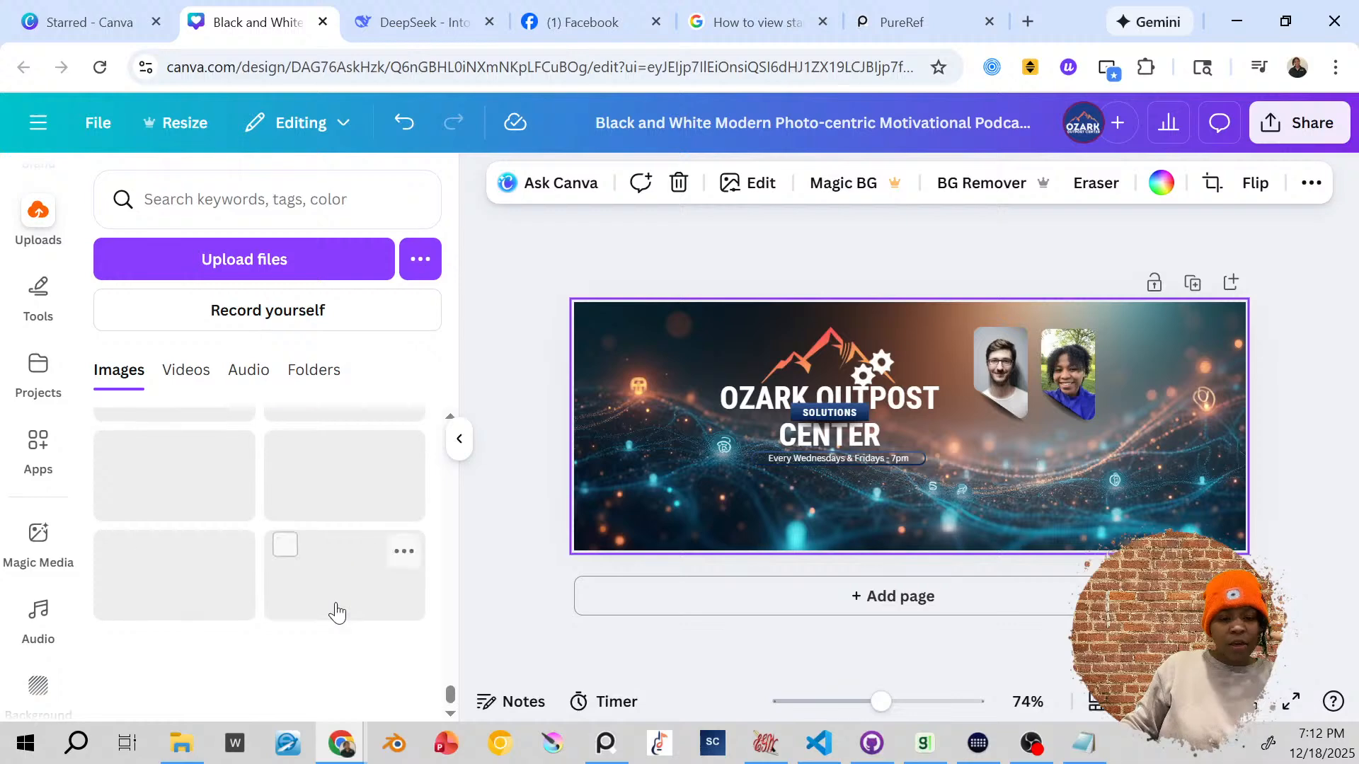
Step: Move the "Every Wednesdays & Fridays - 7pm" text out of its outline, then widen the outline and place it below the title
left_click(878, 462)
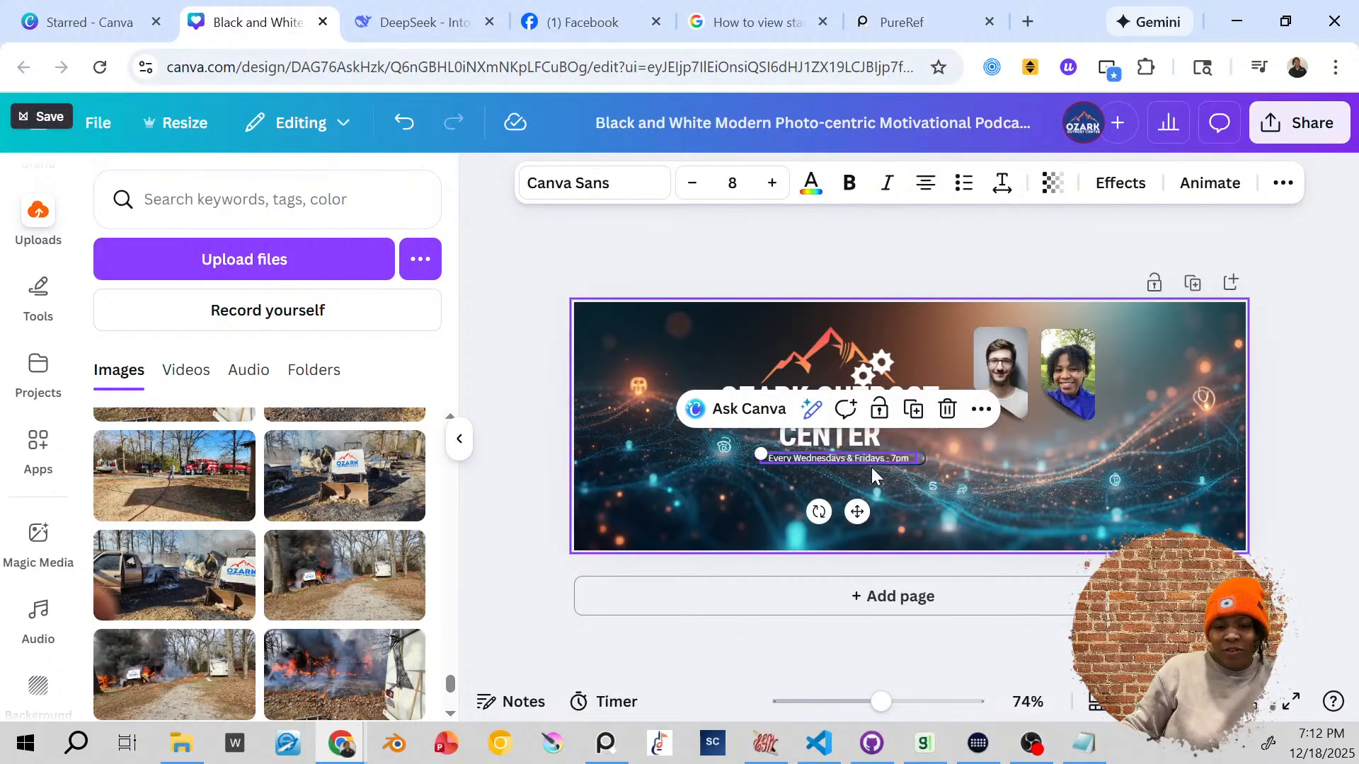
left_click(887, 470)
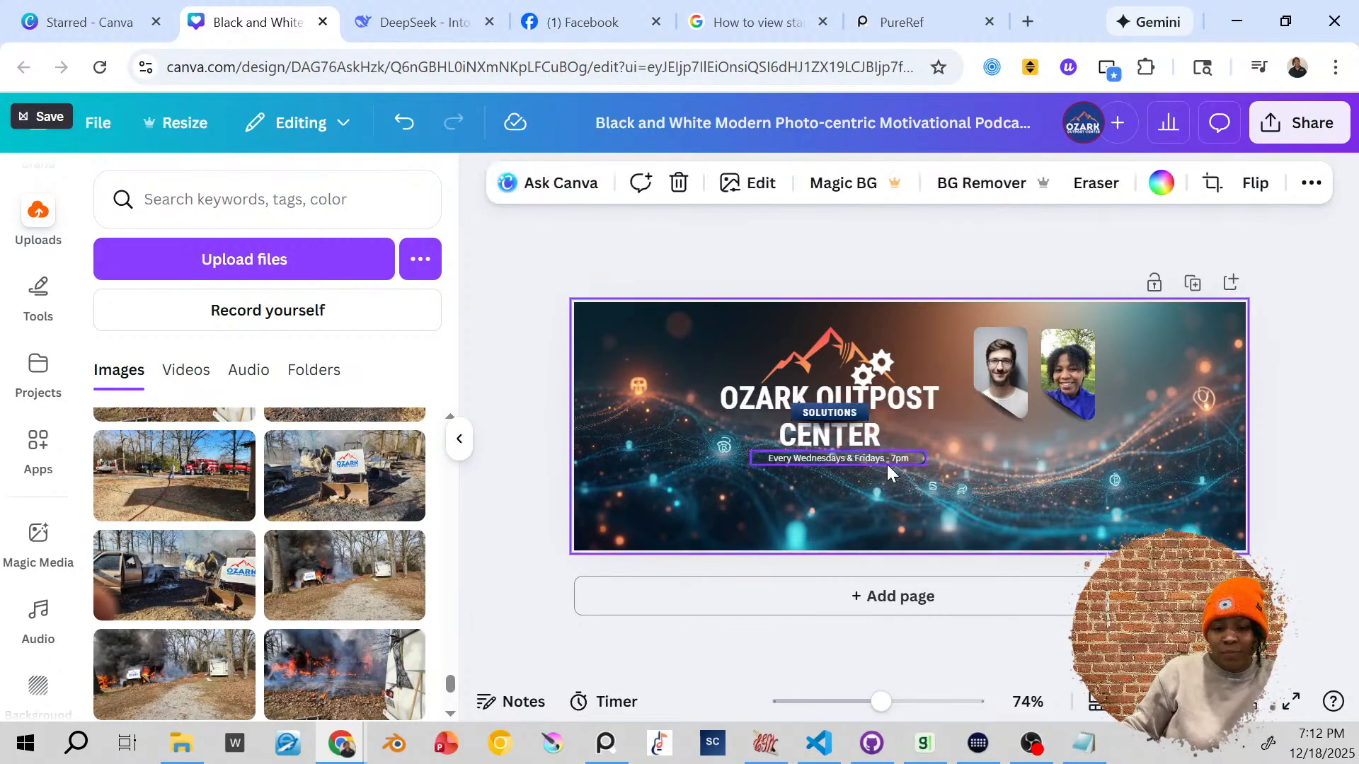
left_click(881, 460)
left_click_drag(851, 511, 1040, 509)
left_click(906, 460)
left_click_drag(929, 467, 1036, 441)
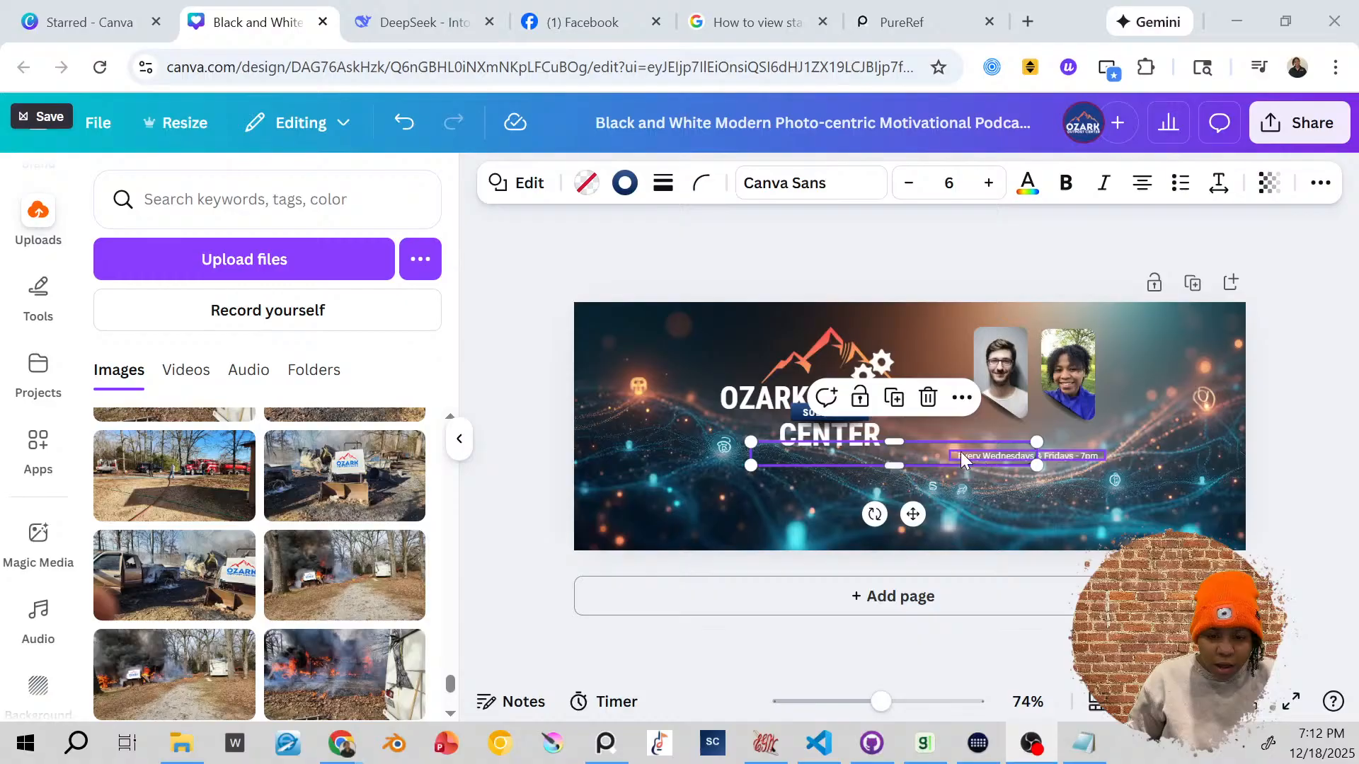
left_click_drag(969, 454, 957, 492)
Step: Set the rounded outline's stroke weight to 4 and its stroke color to white (#ffffff)
left_click(700, 182)
left_click(593, 269)
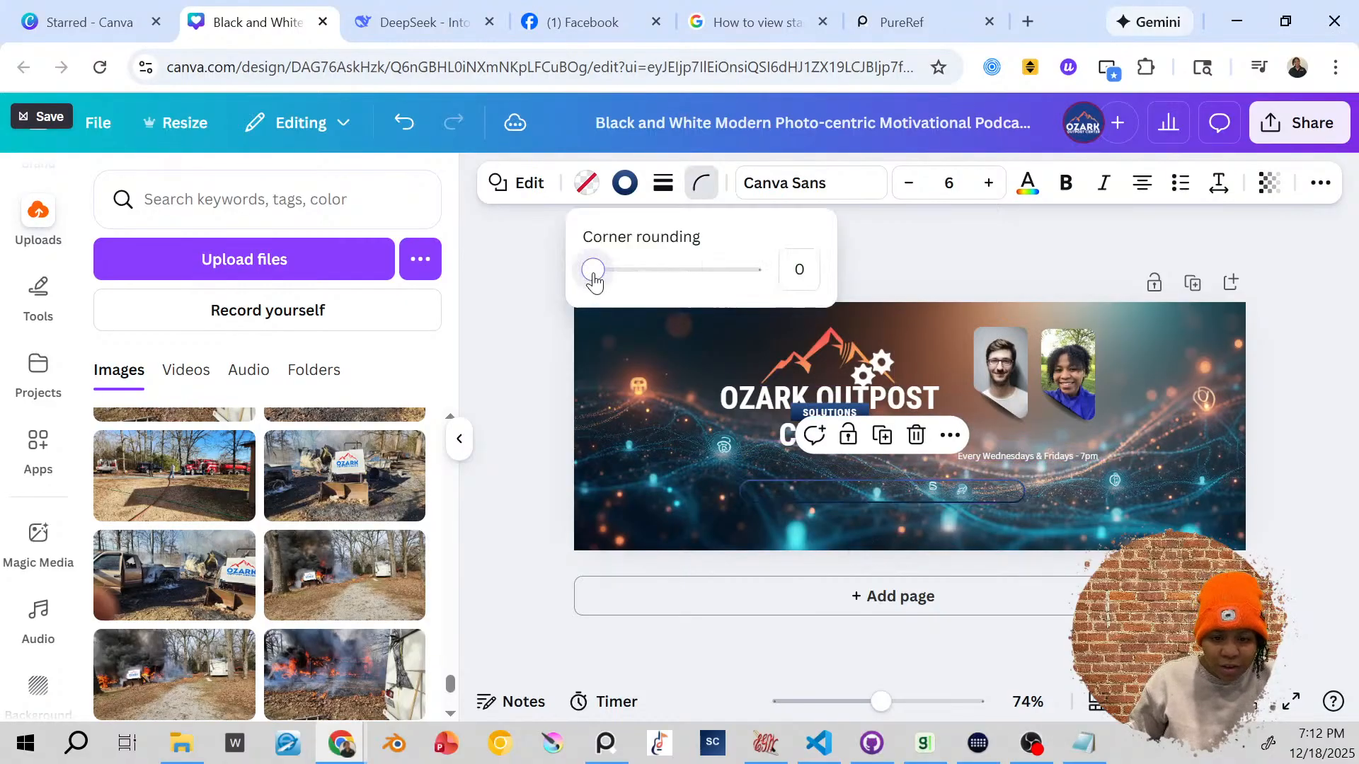
left_click(626, 189)
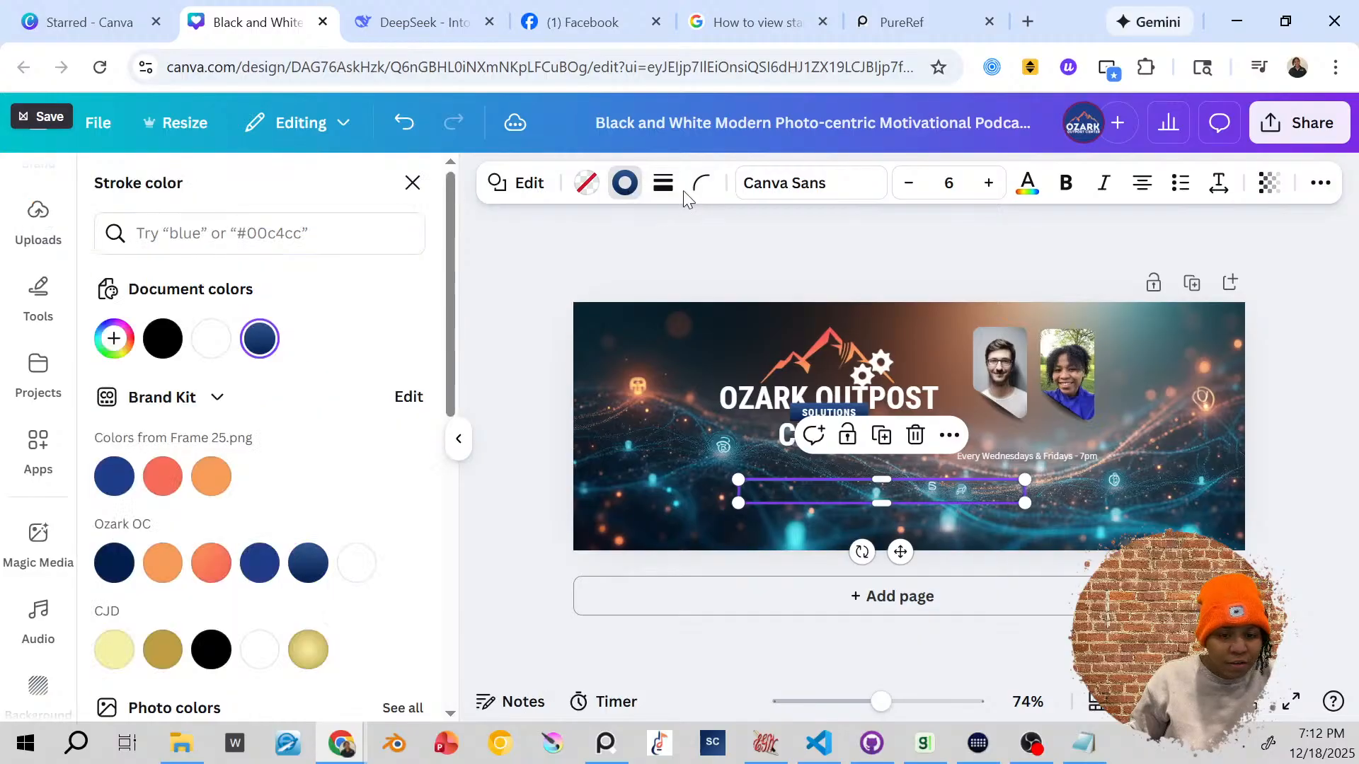
left_click(665, 188)
left_click_drag(532, 330, 537, 335)
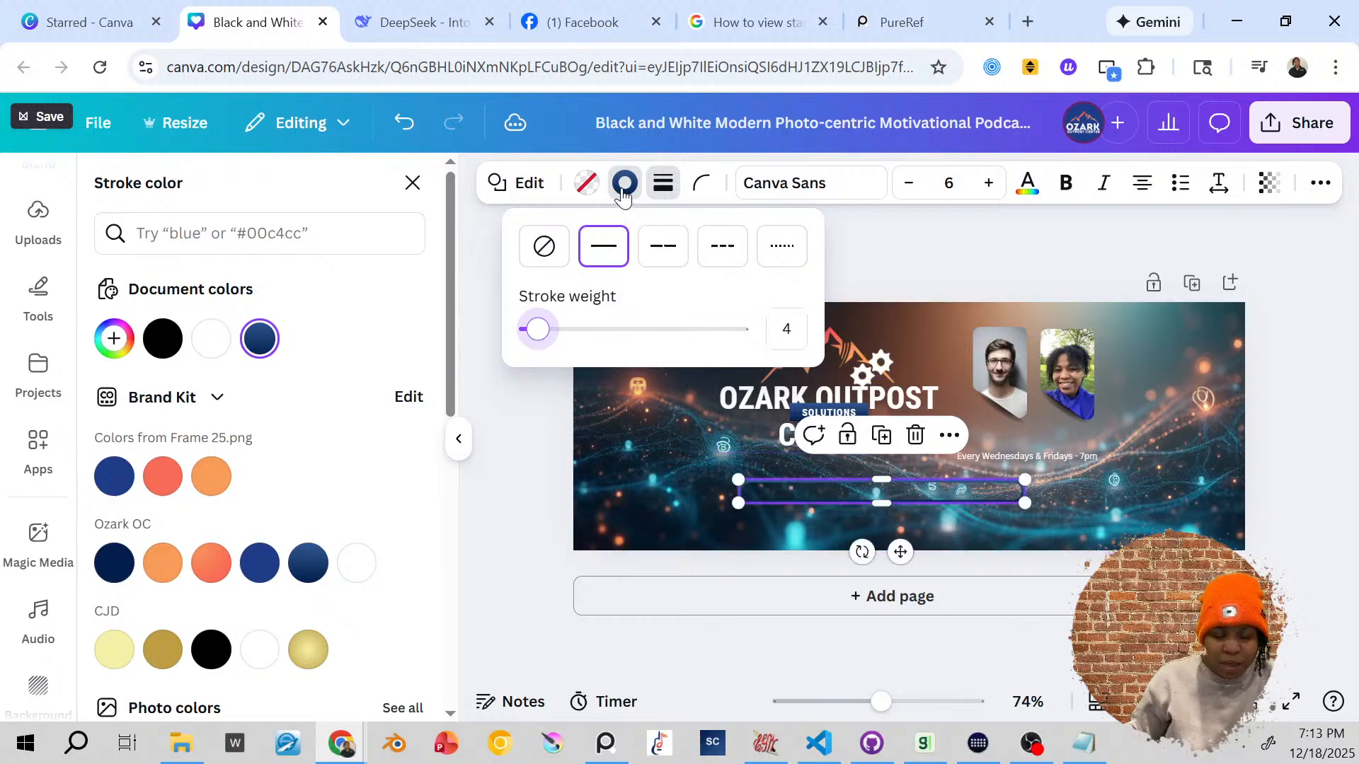
left_click(624, 188)
left_click(624, 185)
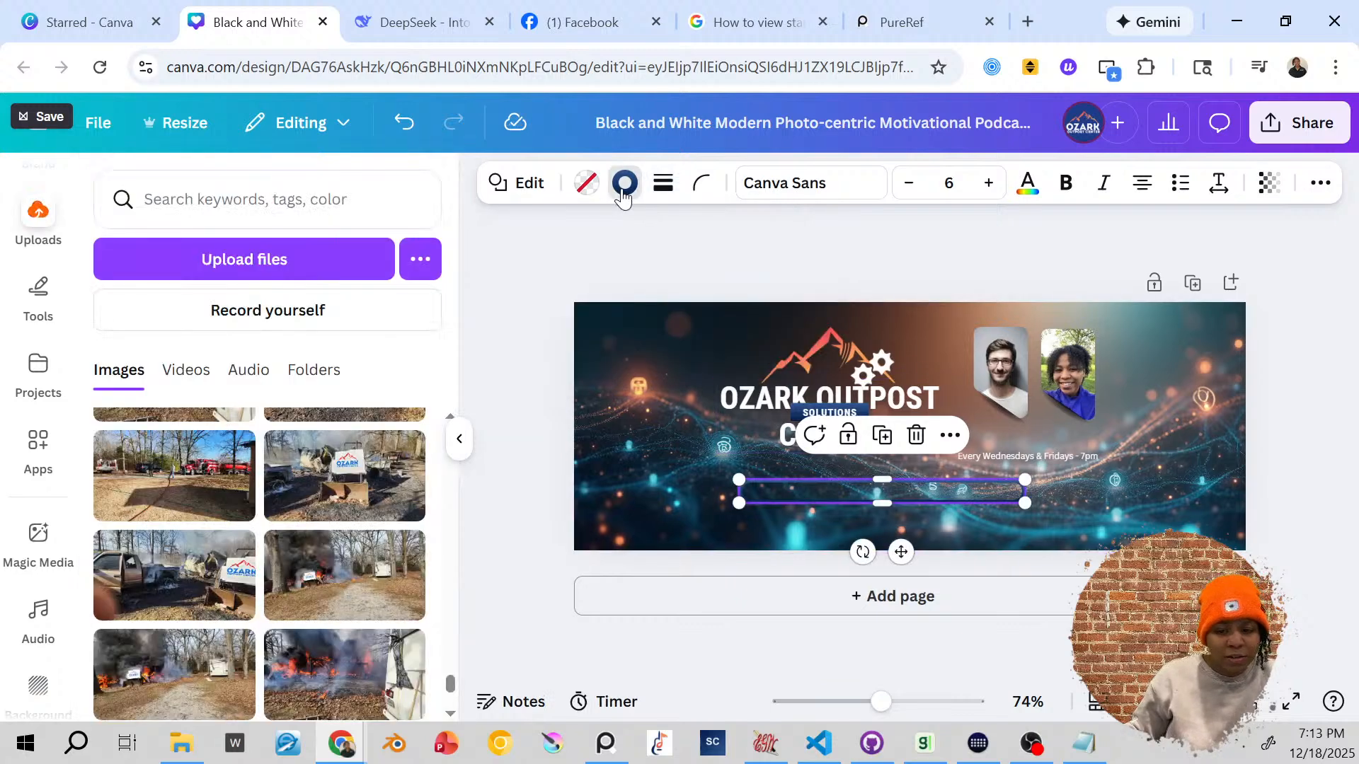
left_click(218, 346)
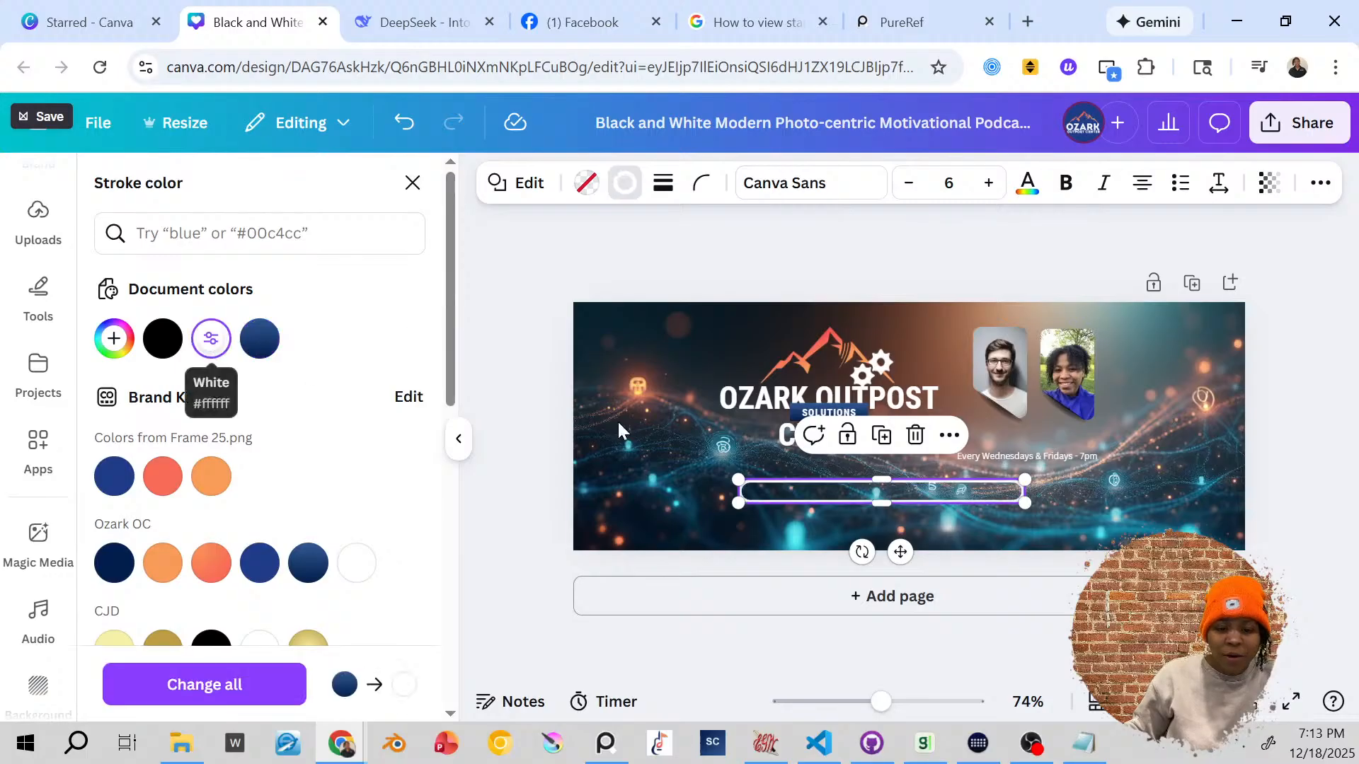
Step: Enlarge the white outline and position it just below CENTER, then enlarge the schedule text and fit it inside the outline
left_click_drag(1025, 504, 1157, 521)
left_click_drag(1075, 499, 1001, 503)
left_click_drag(913, 494, 936, 479)
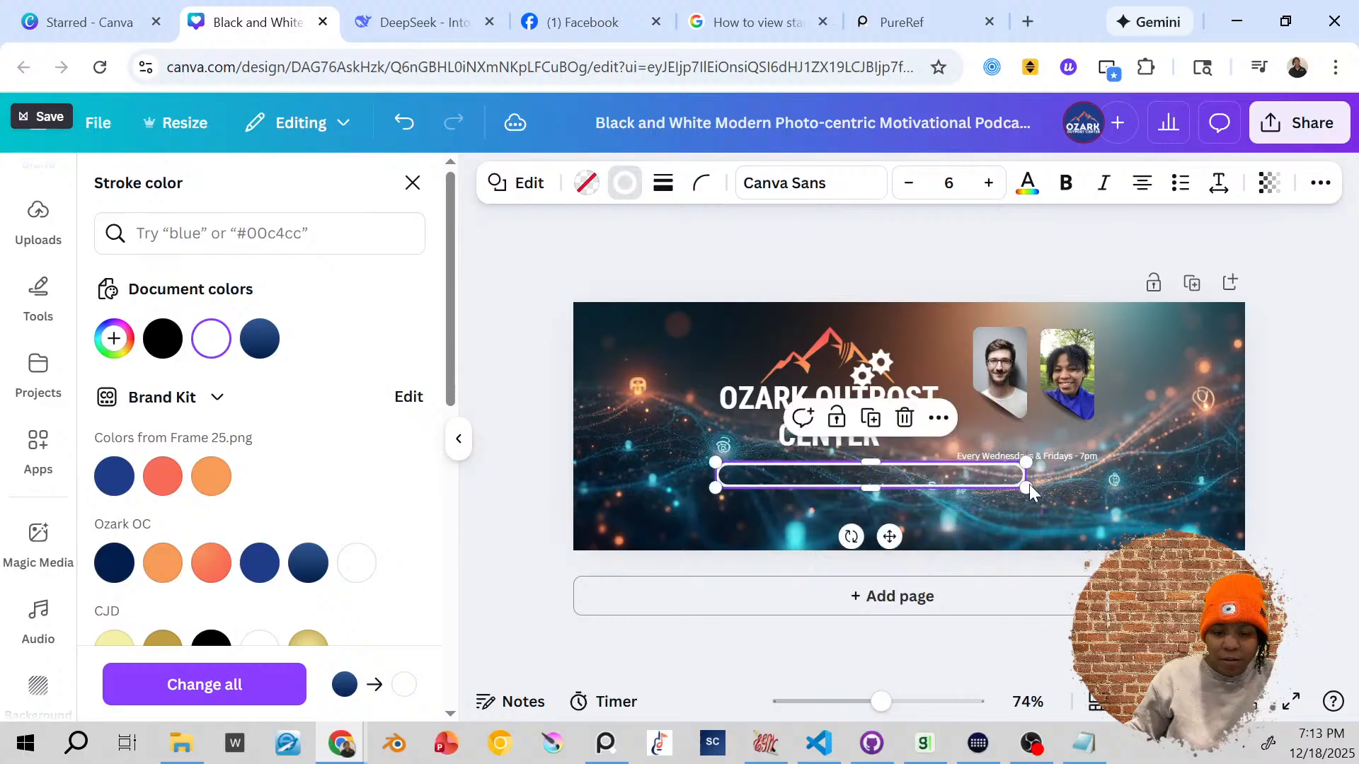
left_click_drag(1028, 457, 980, 476)
left_click(1147, 473)
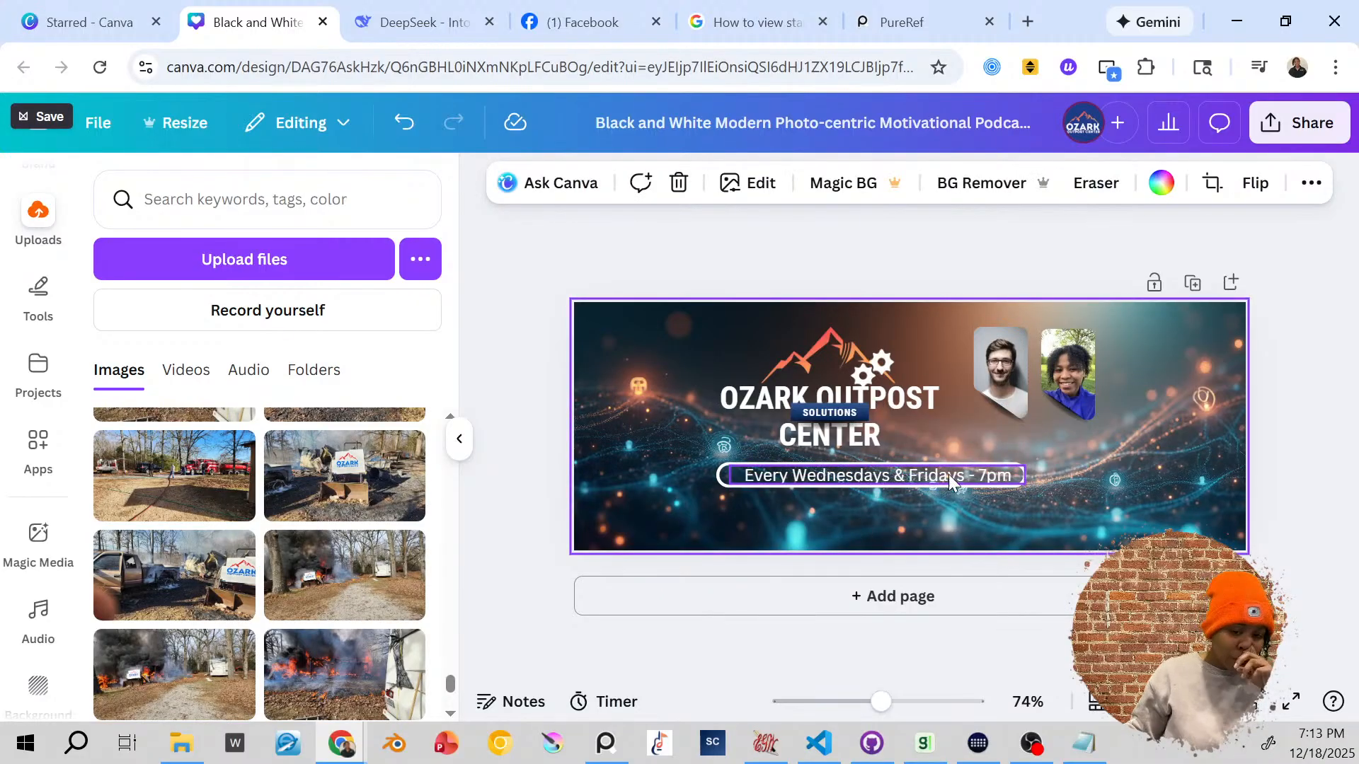